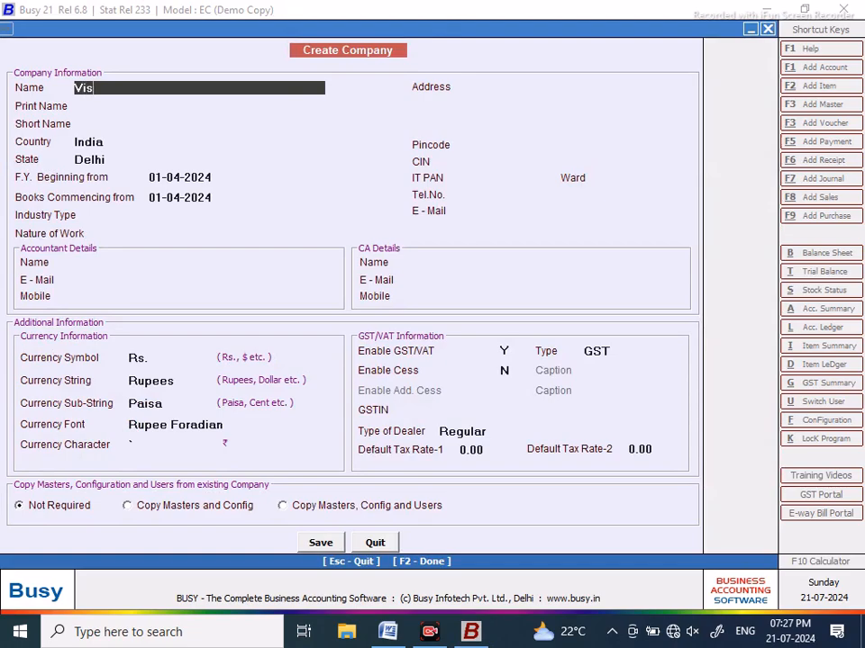
# Step: Name the company 'Vishal Engineering Works' and set Industry Type and Nature of Work to Others
pyautogui.write('l Engineering')
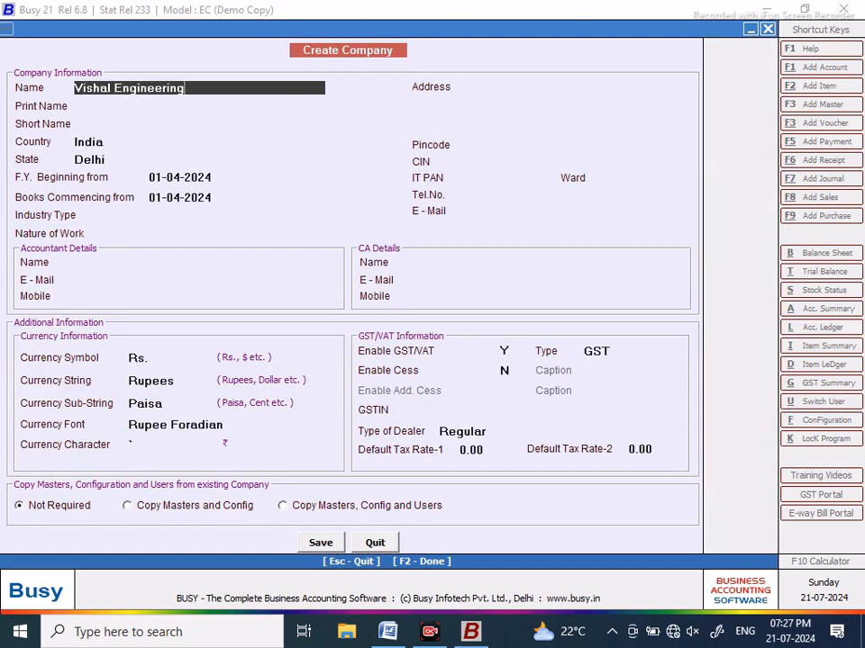
pyautogui.write(' Works')
pyautogui.press('Return')
pyautogui.press('Return')
pyautogui.press('Return')
pyautogui.press('Return')
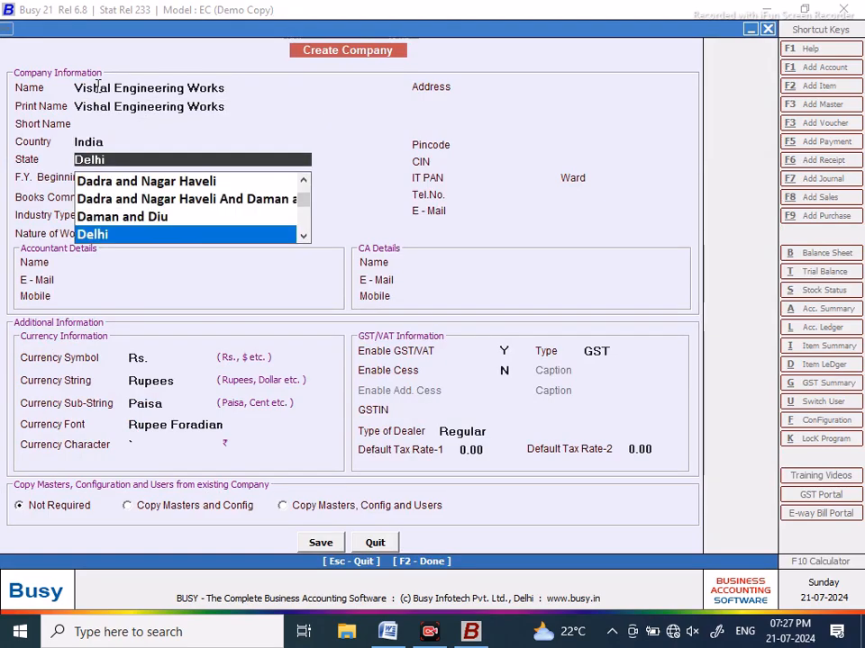
pyautogui.write('madh')
pyautogui.press('Return')
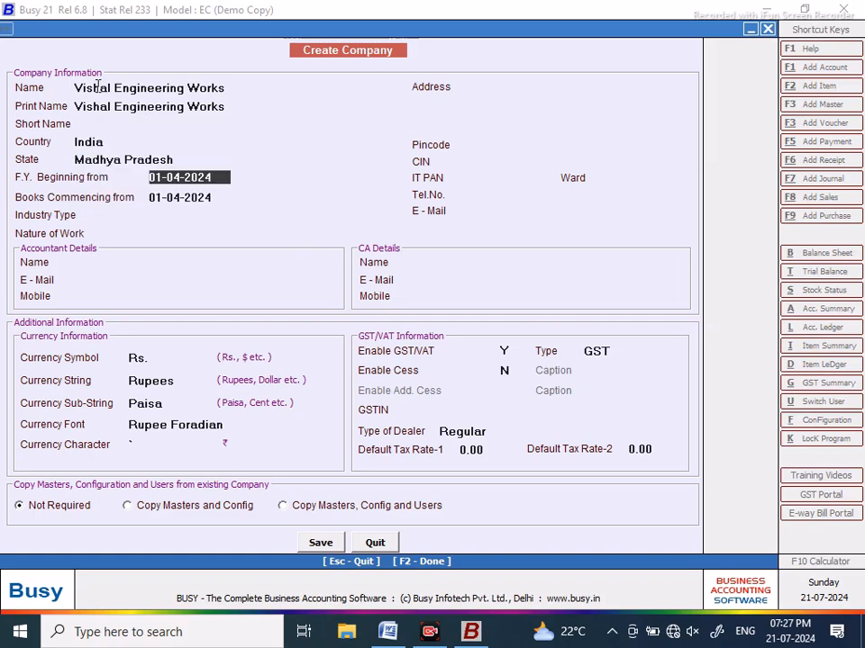
pyautogui.click(320, 542)
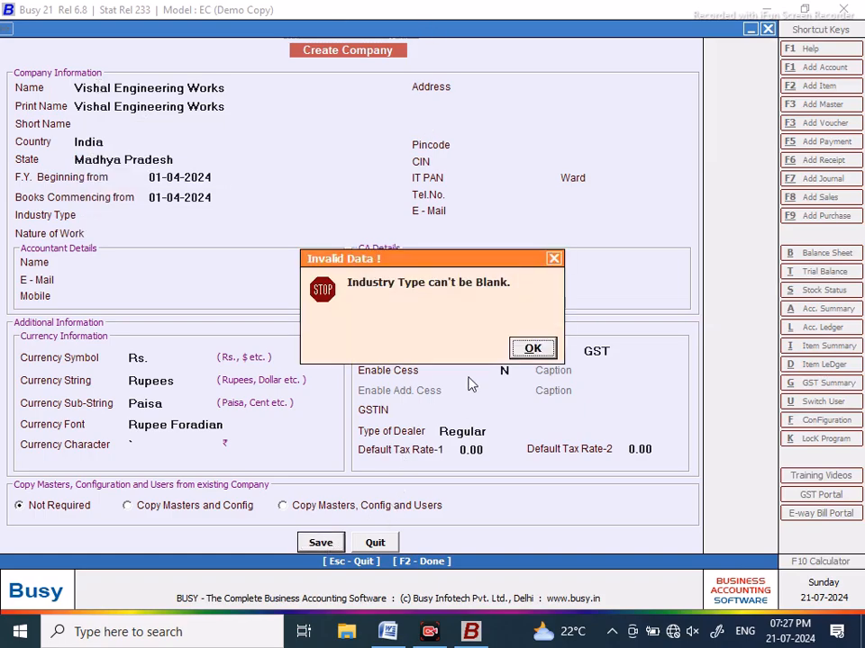
pyautogui.click(533, 349)
pyautogui.click(182, 213)
pyautogui.press('End')
pyautogui.press('Return')
pyautogui.press('End')
pyautogui.press('Return')
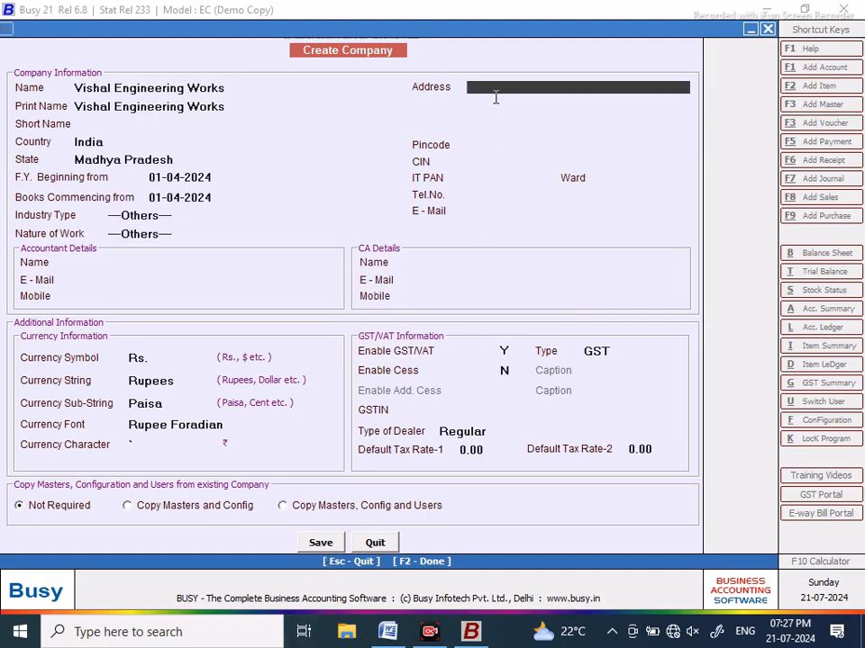
# Step: Change the state from Madhya Pradesh to Jharkhand and save the company
pyautogui.click(183, 162)
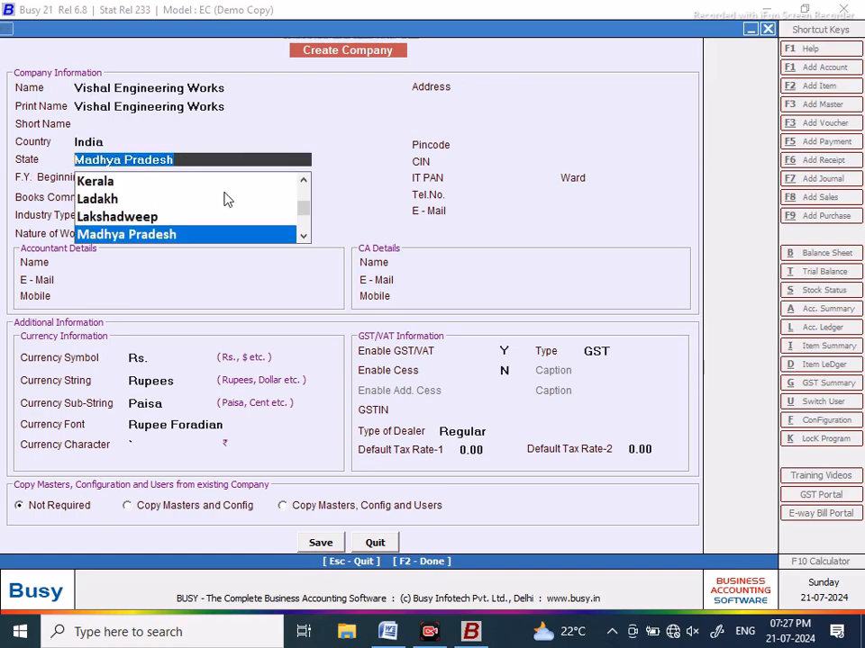
pyautogui.press('BackSpace')
pyautogui.scroll(1, 225, 199)
pyautogui.write('j')
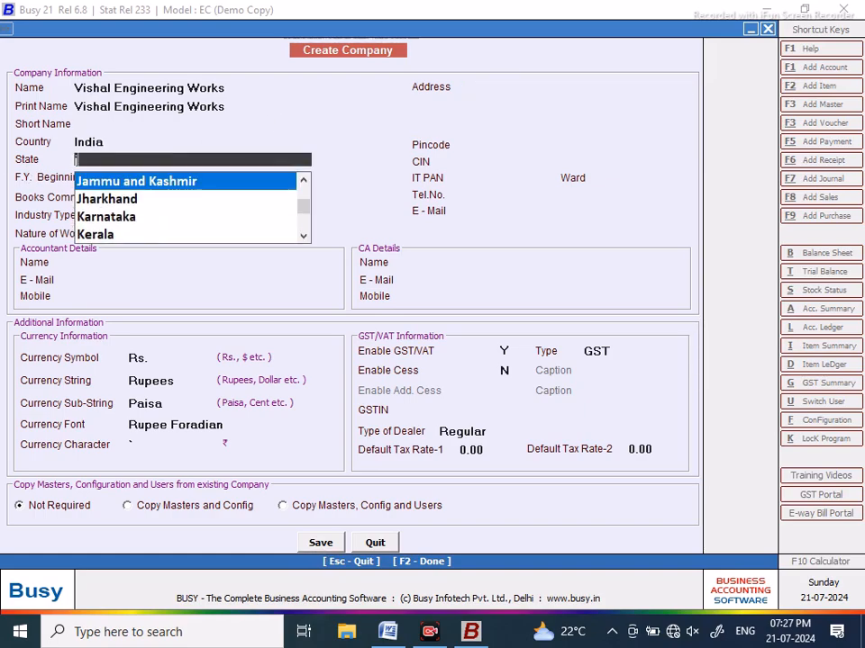
pyautogui.write('ha')
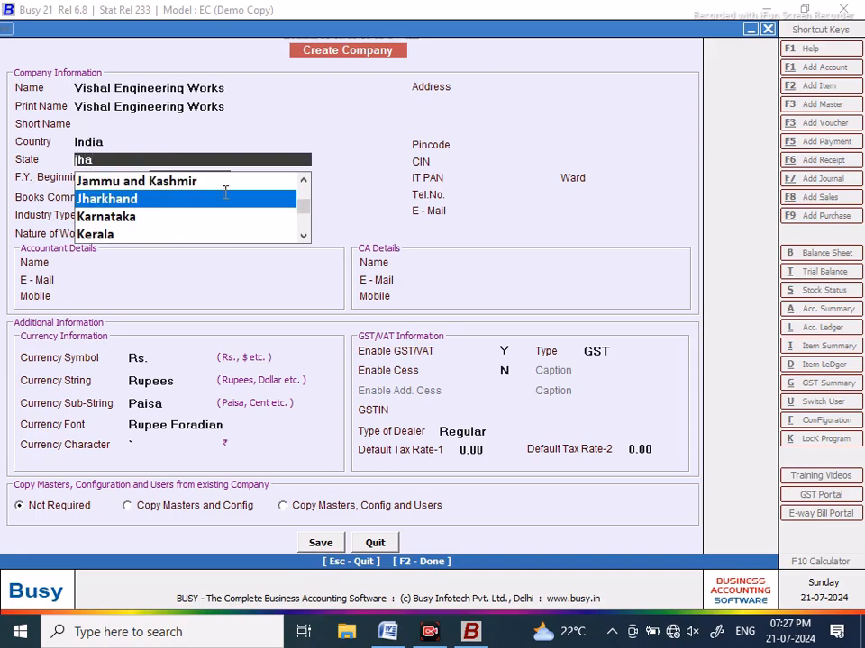
pyautogui.press('Return')
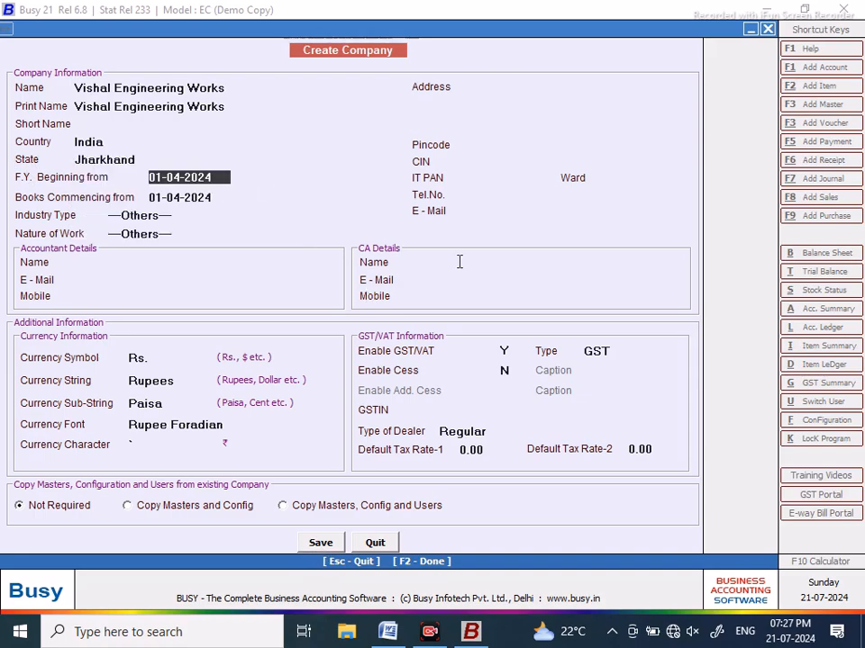
pyautogui.click(319, 544)
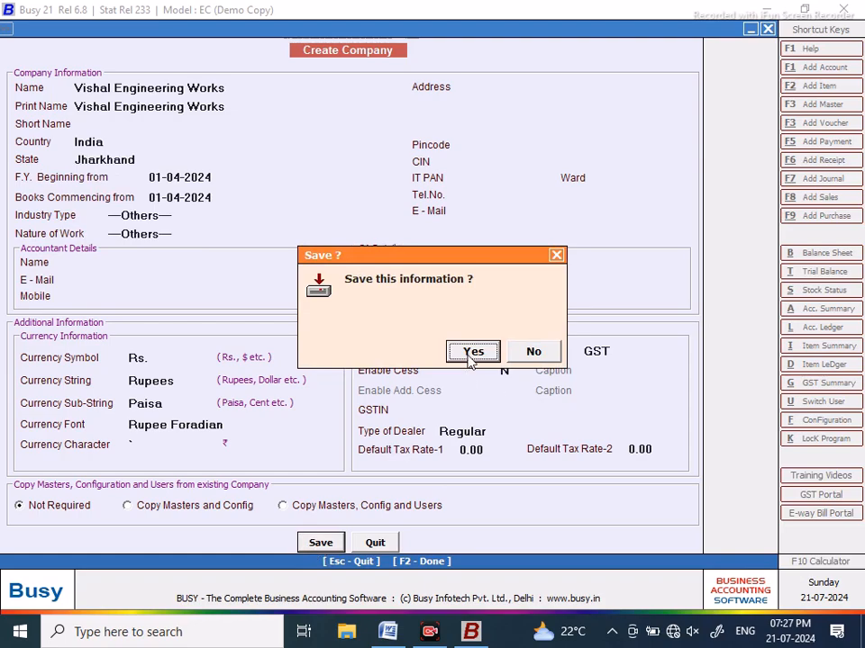
pyautogui.click(471, 352)
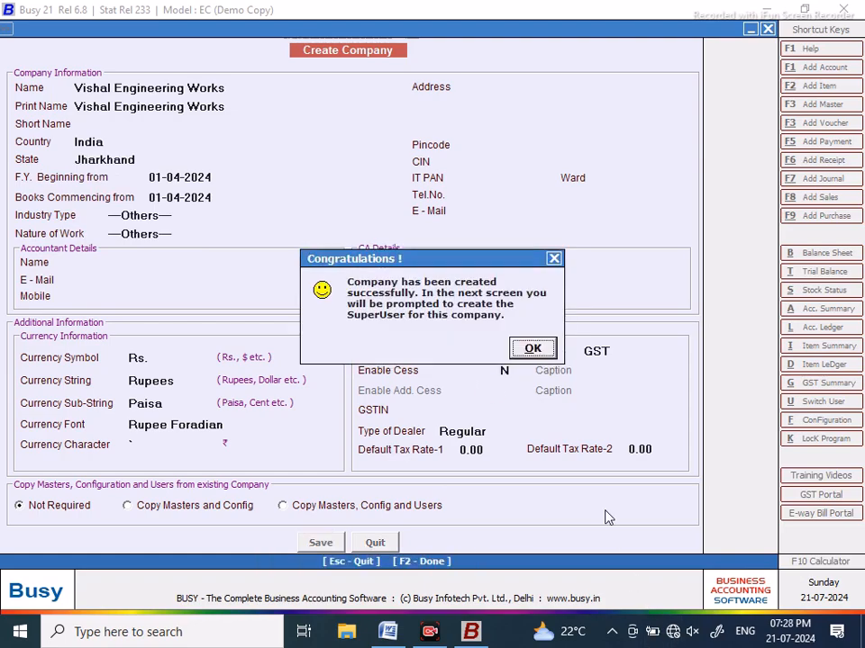
# Step: Acknowledge the created company and turn user authentication off in the SuperUser setup
pyautogui.click(535, 351)
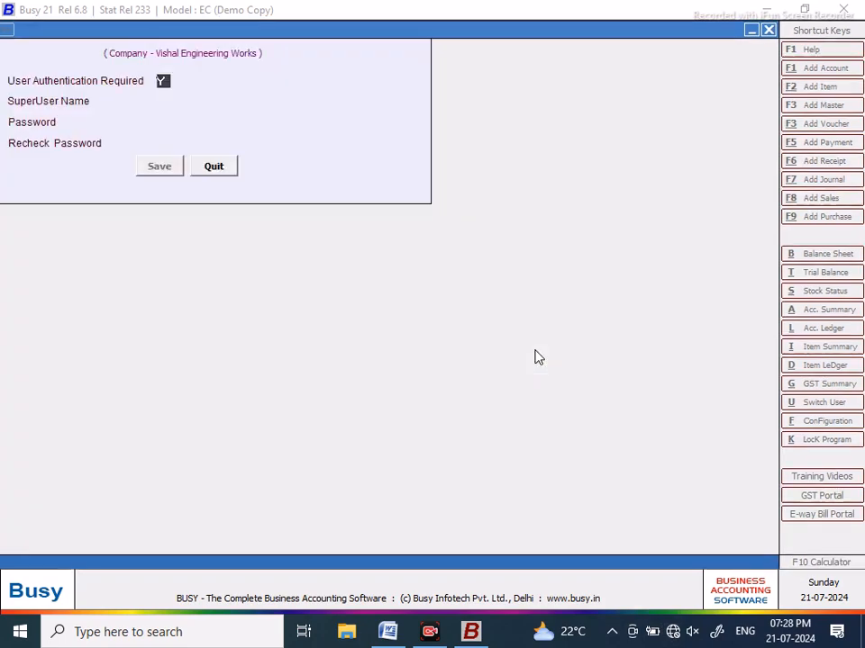
pyautogui.press('n')
pyautogui.click(159, 166)
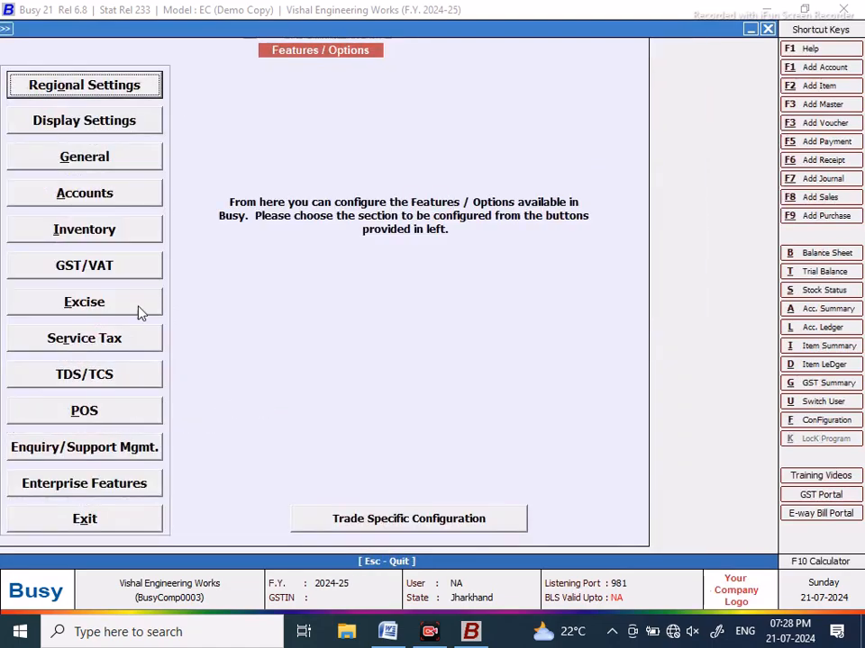
# Step: Enable job work with purchase adjustment, pending quantity till voucher date, finished-goods tracking and Job IDs, then save
pyautogui.click(84, 233)
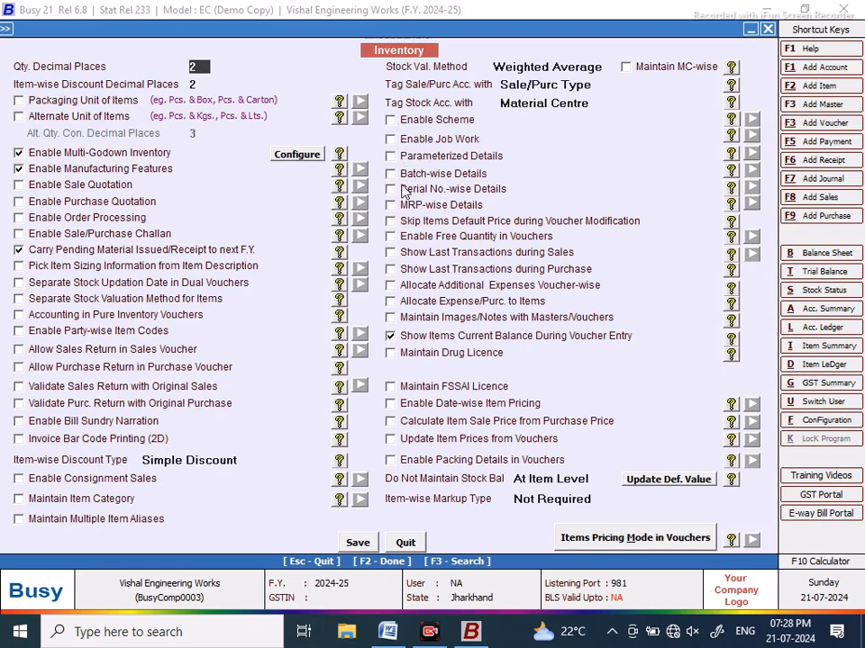
pyautogui.click(389, 139)
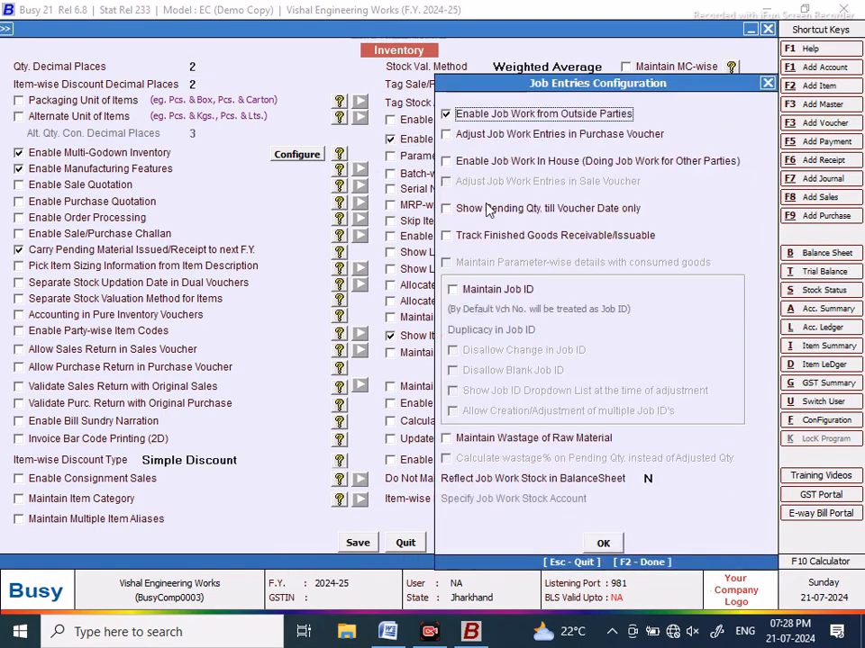
pyautogui.click(450, 135)
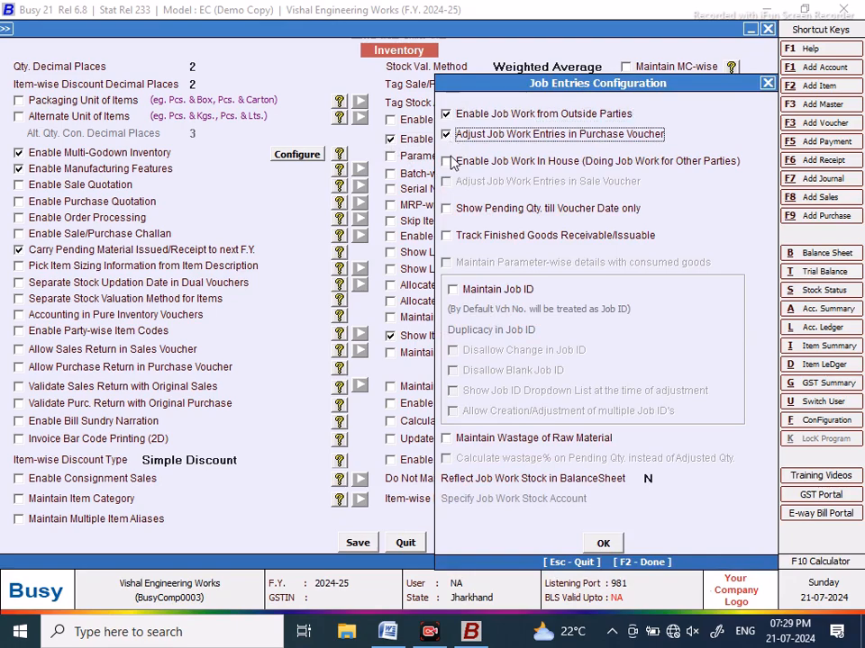
pyautogui.click(447, 210)
pyautogui.click(447, 237)
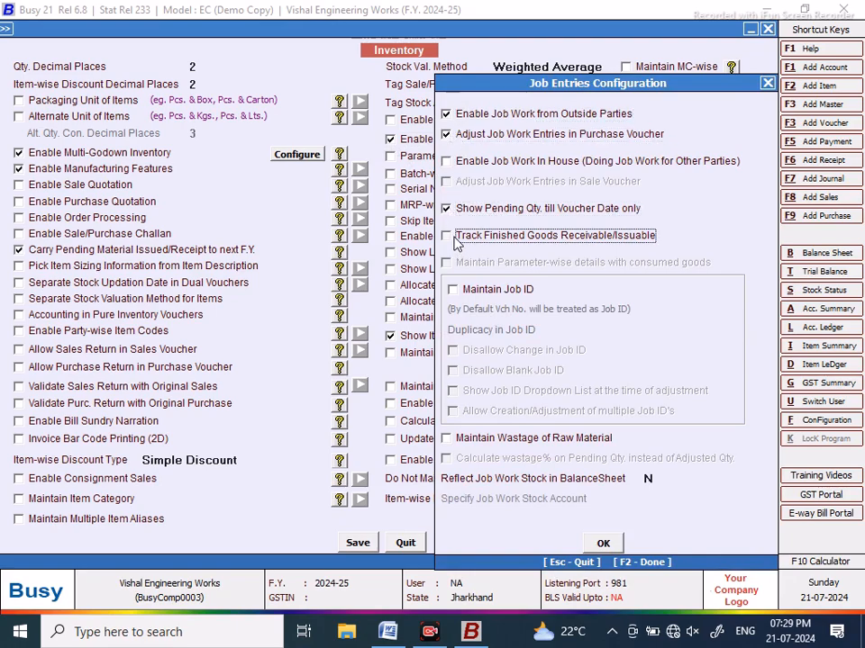
pyautogui.click(453, 290)
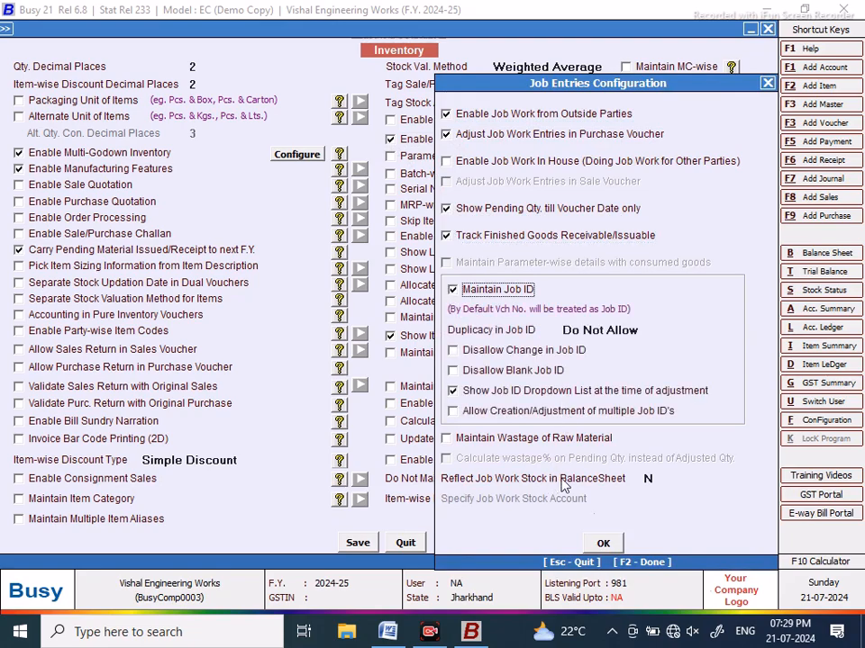
pyautogui.click(602, 544)
pyautogui.click(358, 542)
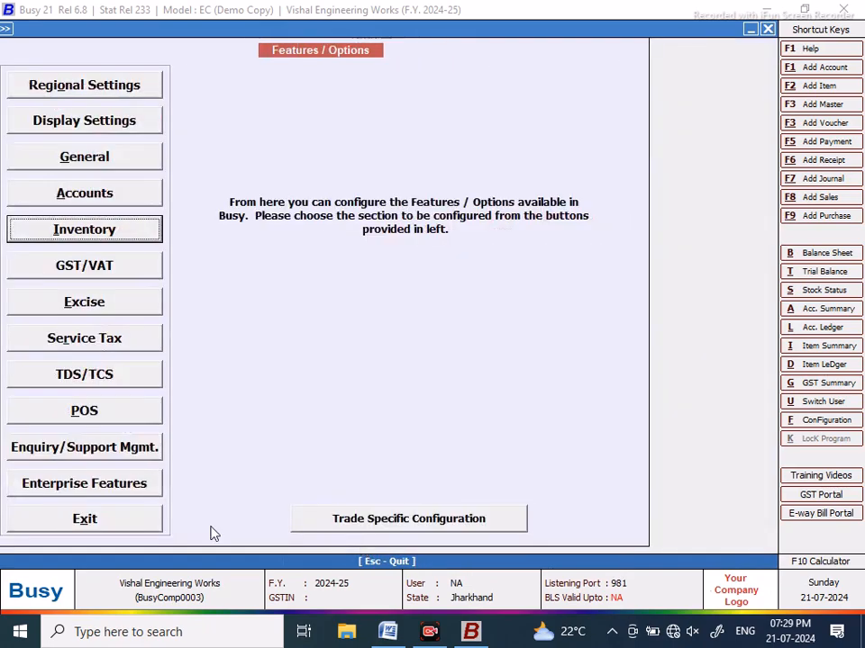
# Step: Add a new bill of material from Administration > Masters named 'BOM GB40 GEAR BOX'
pyautogui.click(137, 522)
pyautogui.click(90, 32)
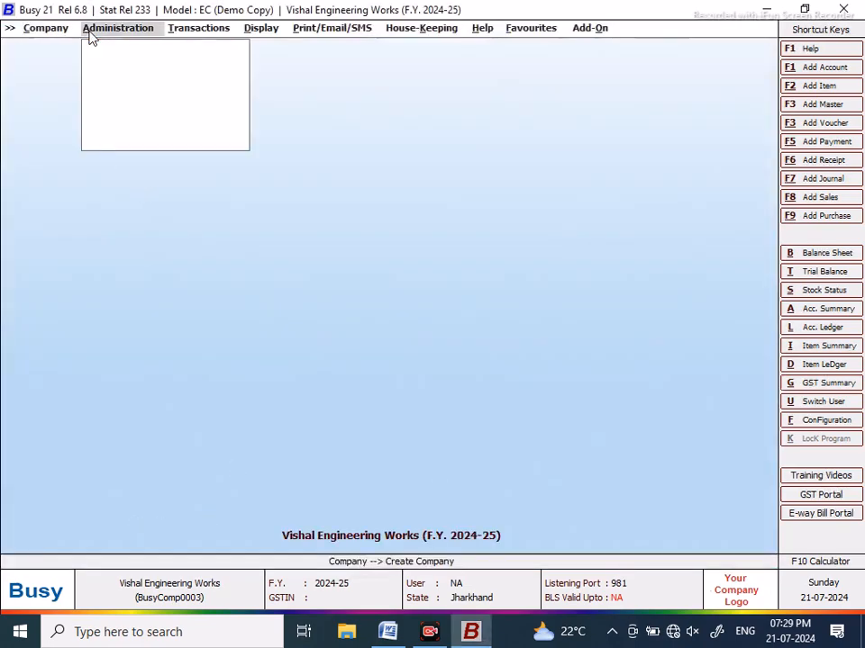
pyautogui.click(108, 49)
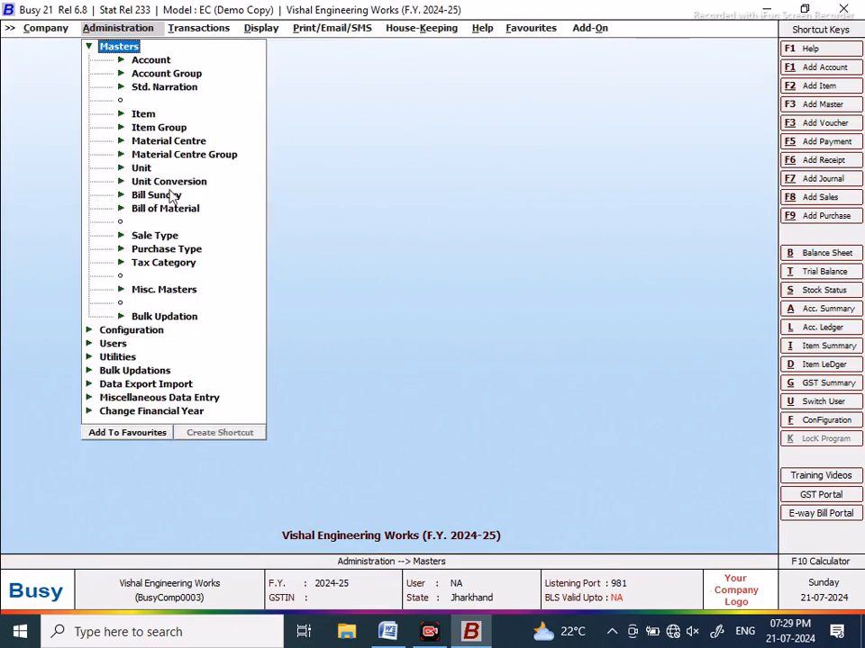
pyautogui.click(149, 209)
pyautogui.click(176, 223)
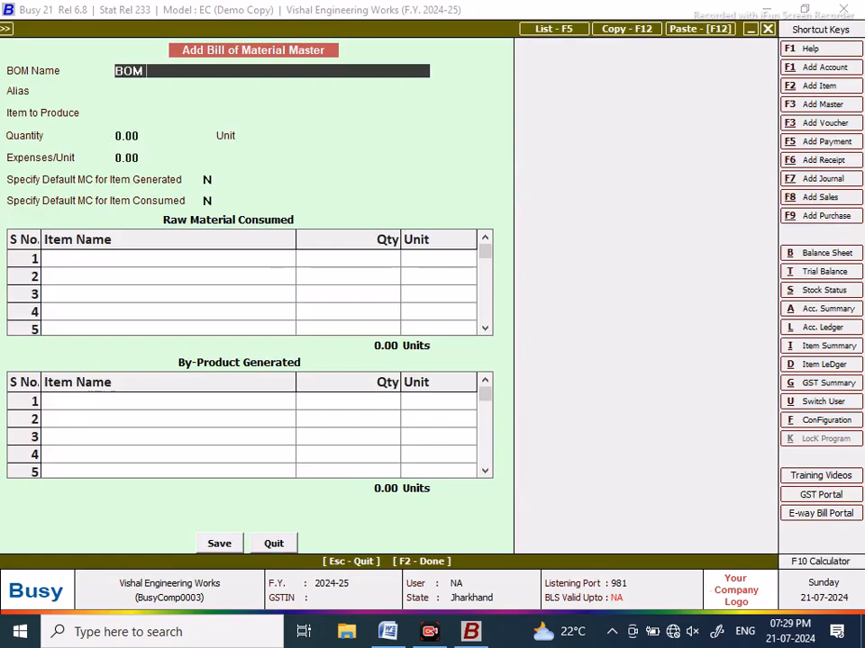
pyautogui.write('BOM GB40 GEAR BOX ASSEM')
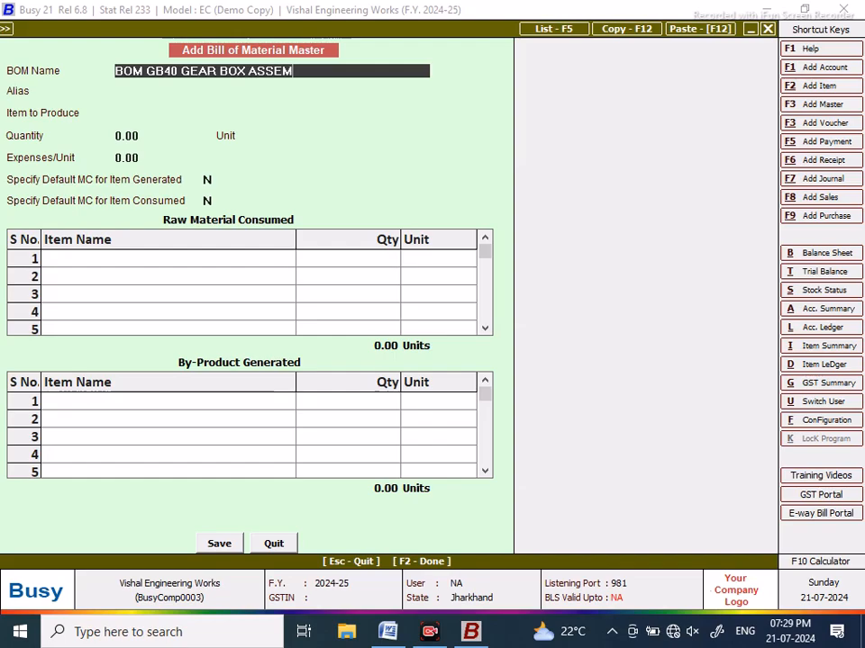
pyautogui.press('BackSpace')
pyautogui.press('BackSpace')
pyautogui.press('BackSpace')
pyautogui.press('BackSpace')
pyautogui.press('BackSpace')
pyautogui.click(175, 111)
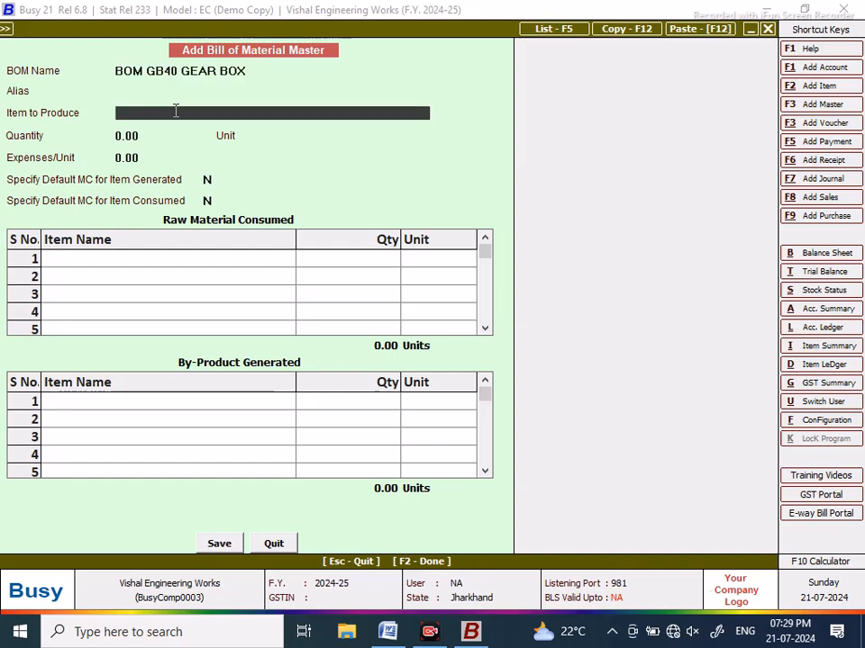
# Step: Create item GB40 GEAR BOX TATA under a new primary group FINISHED GOODS with GST 18%
pyautogui.press('F2')
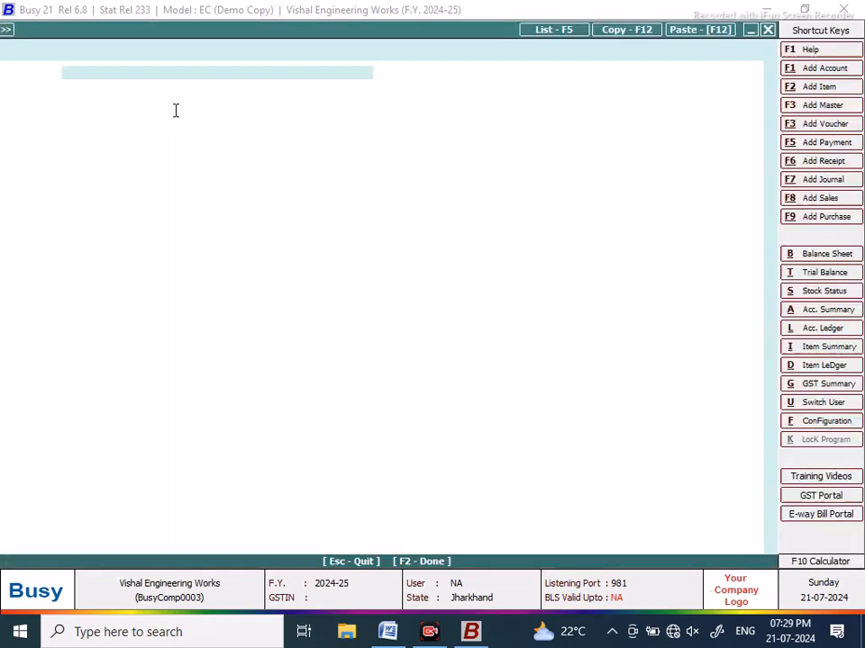
pyautogui.write('GE')
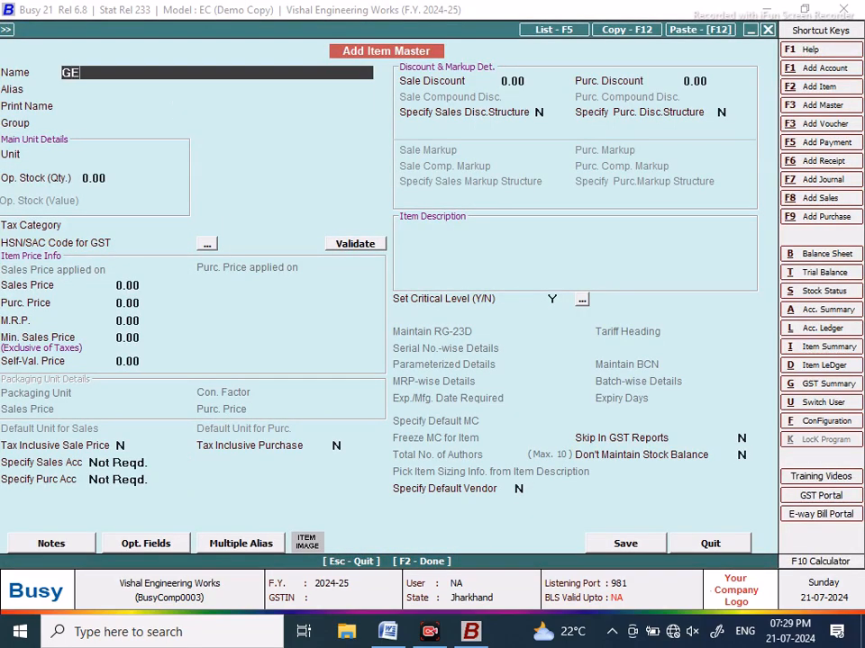
pyautogui.write('B40 GEAR BOX TATA')
pyautogui.press('Return')
pyautogui.press('Return')
pyautogui.press('Return')
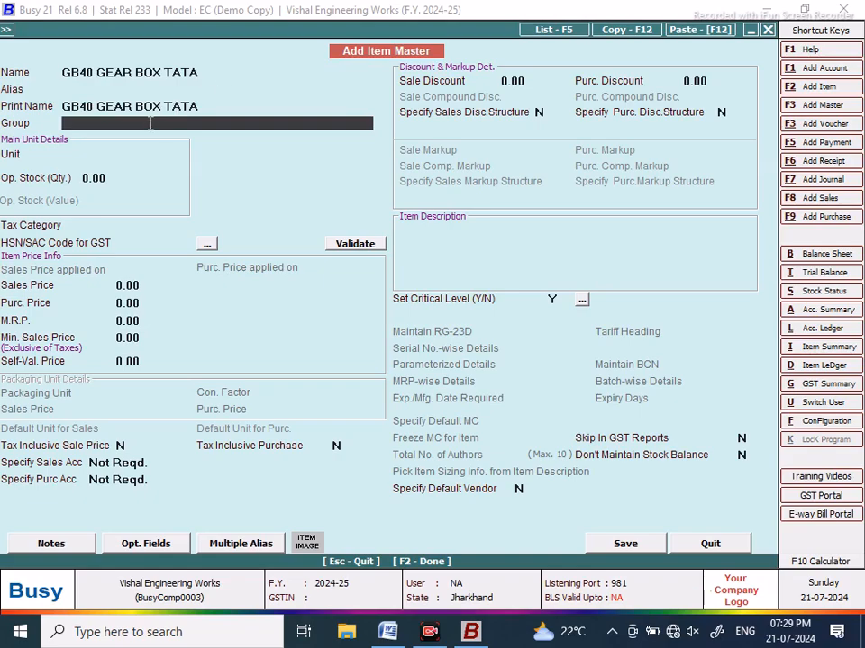
pyautogui.press('F3')
pyautogui.write('FINISHED GOODS')
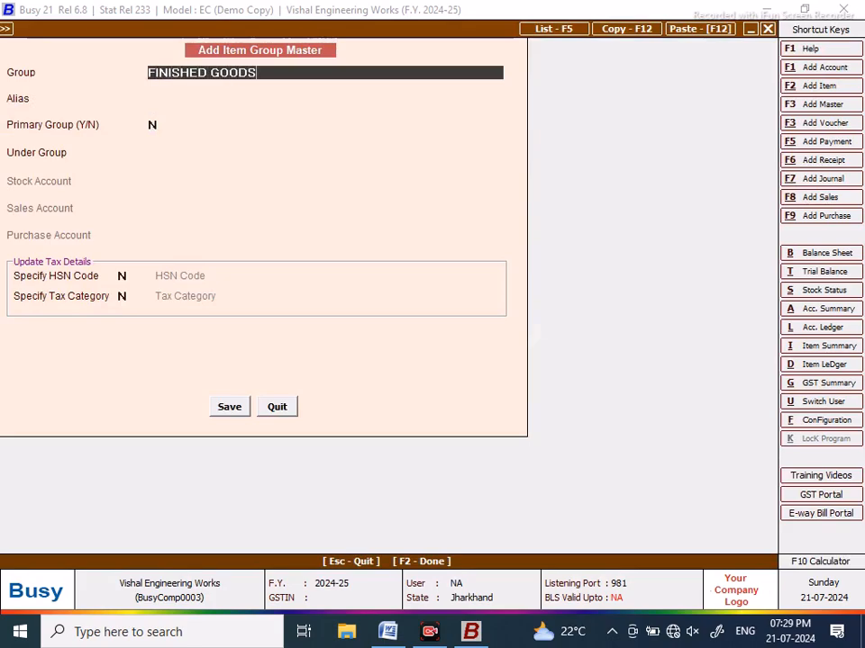
pyautogui.click(153, 124)
pyautogui.write('Y')
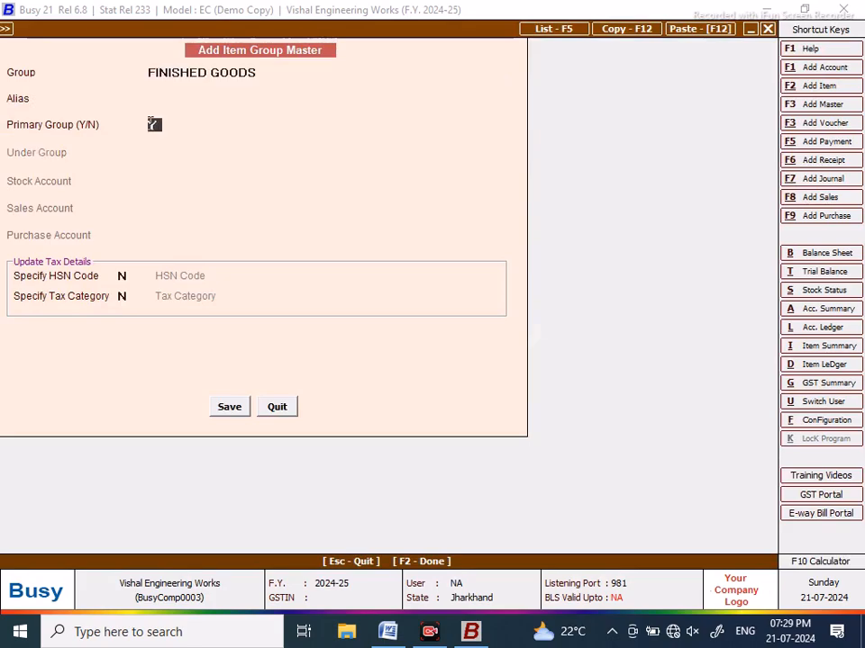
pyautogui.click(132, 296)
pyautogui.write('Y')
pyautogui.press('Return')
pyautogui.click(283, 368)
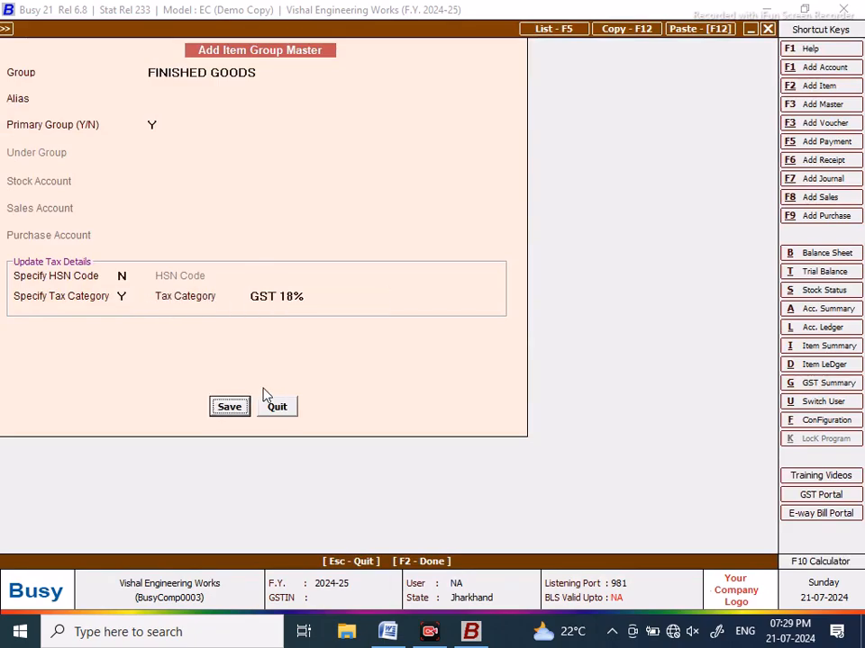
pyautogui.click(231, 407)
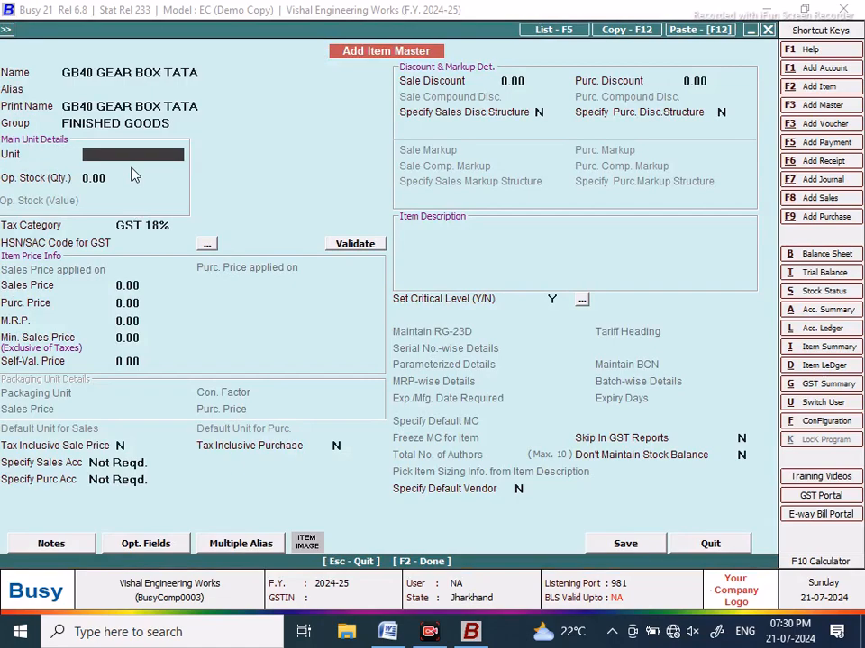
# Step: Set the item's unit to Pcs. and save it without an HSN/SAC code
pyautogui.write('PCS')
pyautogui.press('Return')
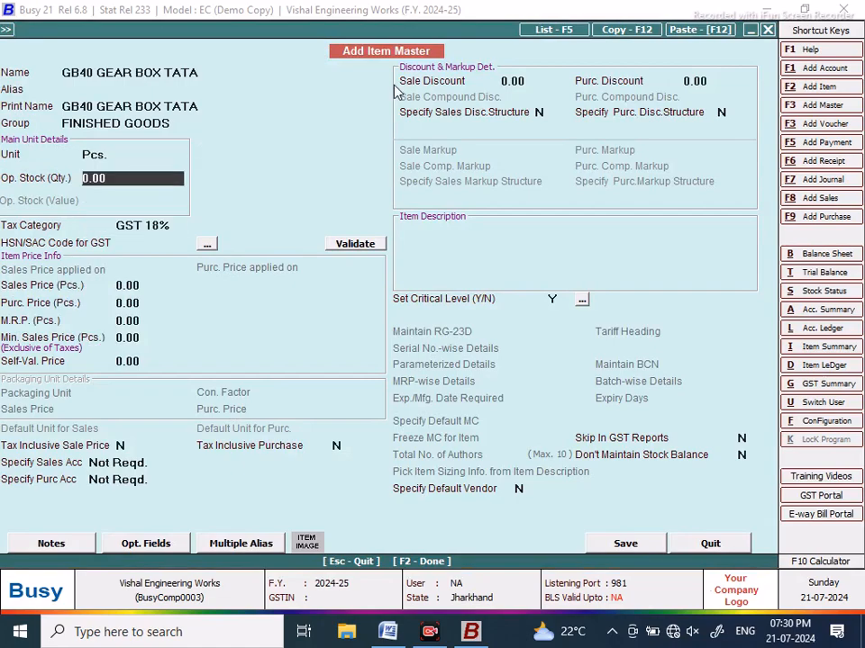
pyautogui.click(625, 543)
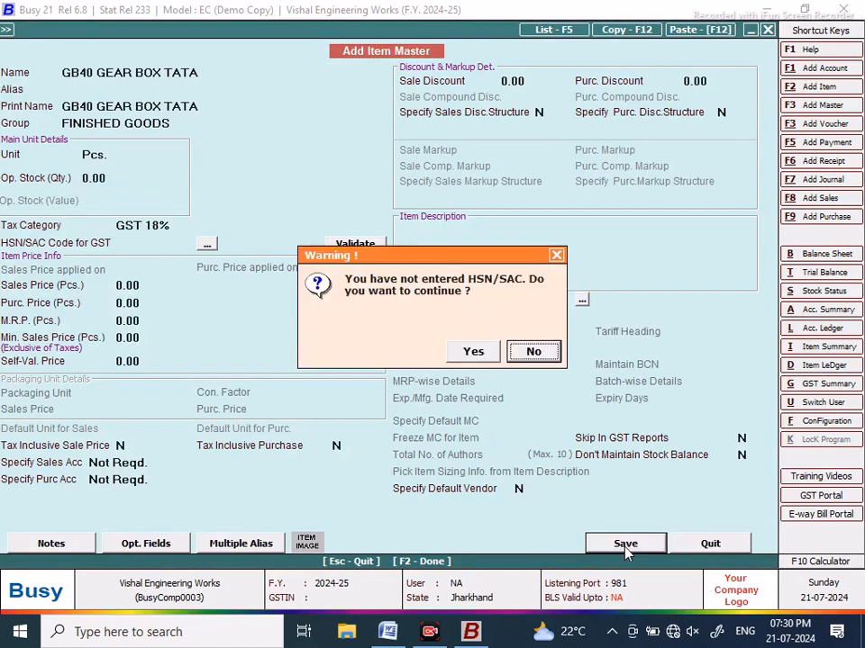
pyautogui.click(475, 354)
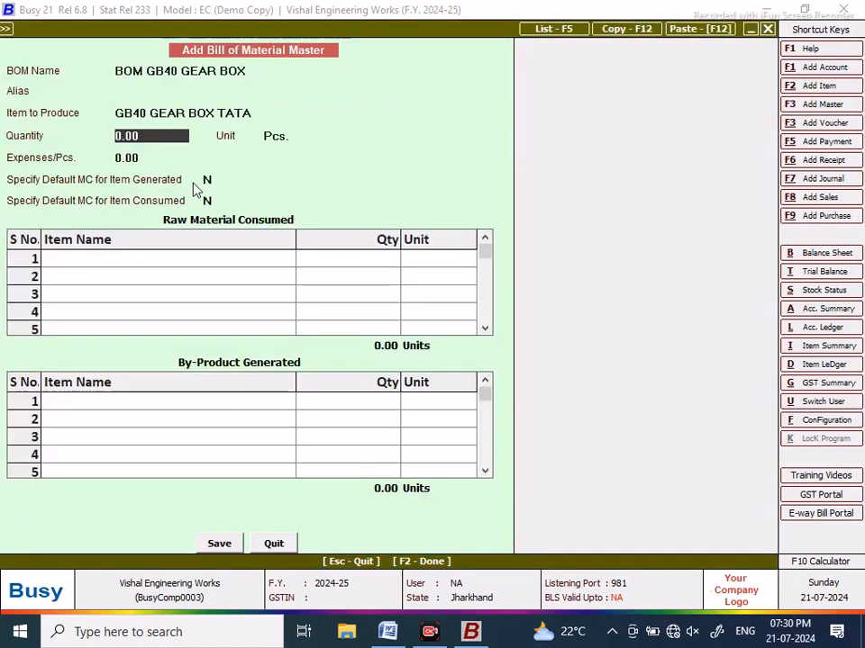
# Step: Enter production quantity 1 Pcs. and expenses of 500 per piece for the BOM
pyautogui.write('1')
pyautogui.press('Return')
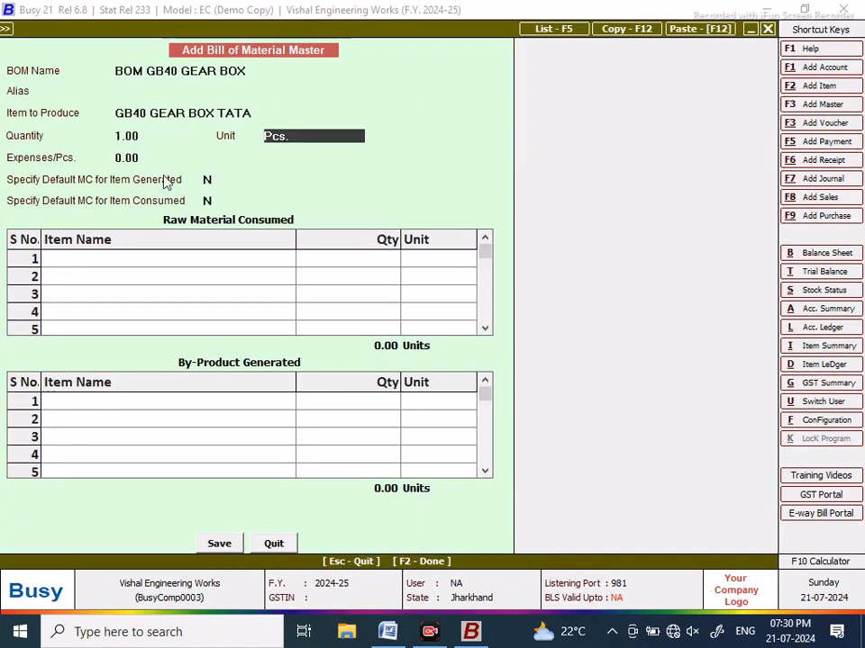
pyautogui.press('Return')
pyautogui.write('500')
pyautogui.press('Return')
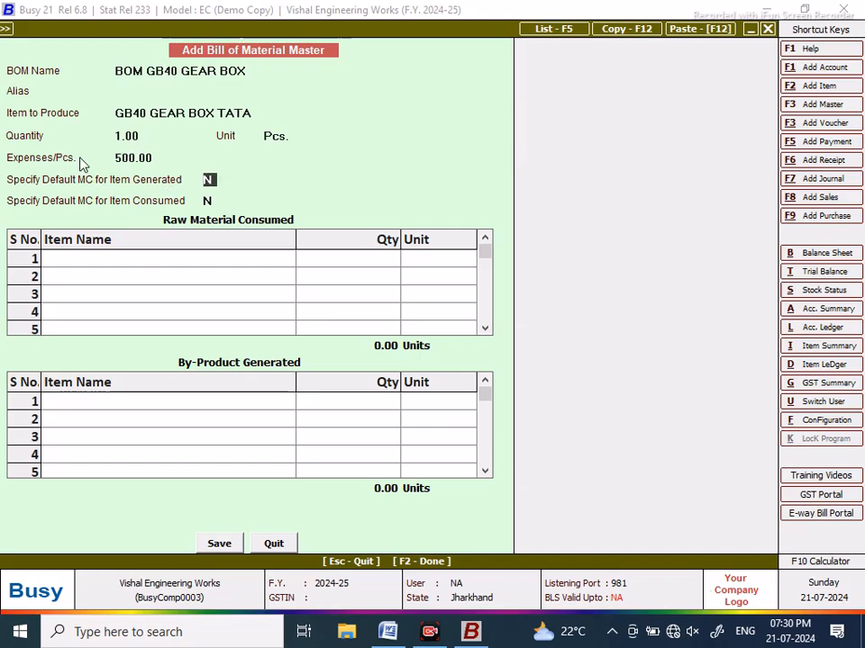
pyautogui.click(160, 158)
pyautogui.click(140, 264)
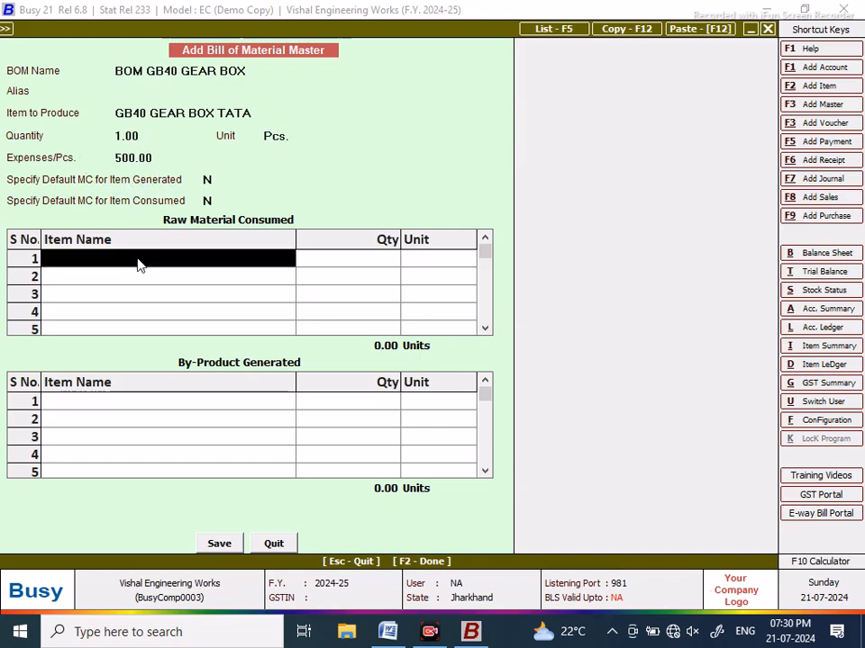
# Step: Cut the MAIN SHAFT GB40 line from the Word parts list and return to Busy
pyautogui.hotkey('alt', 'Tab')
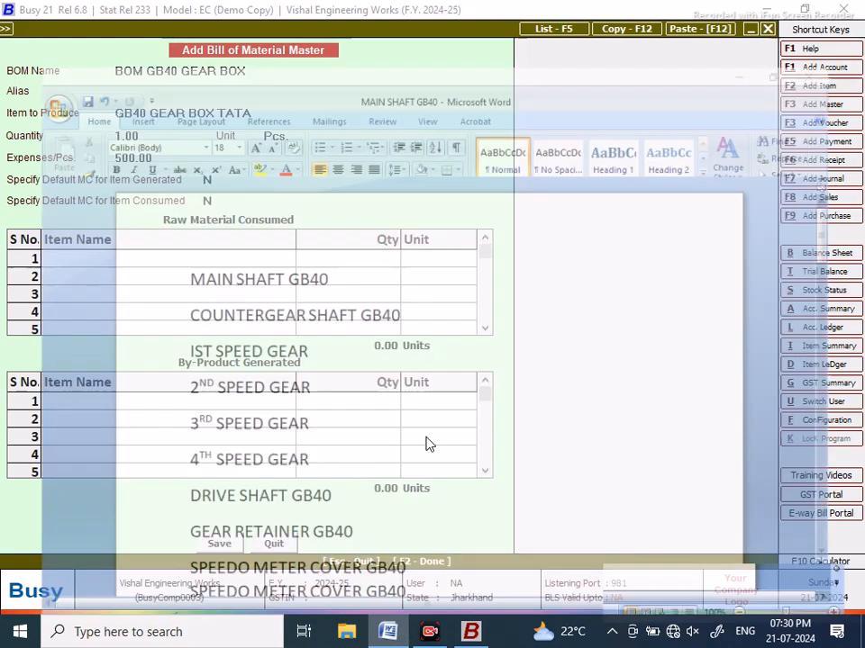
pyautogui.moveTo(326, 235); pyautogui.dragTo(133, 233)
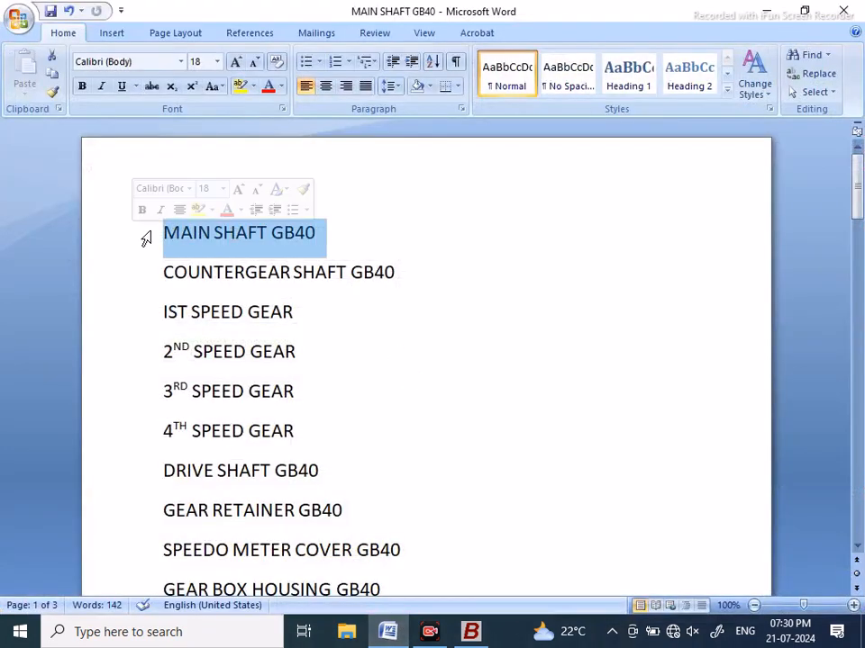
pyautogui.rightClick(171, 234)
pyautogui.click(209, 242)
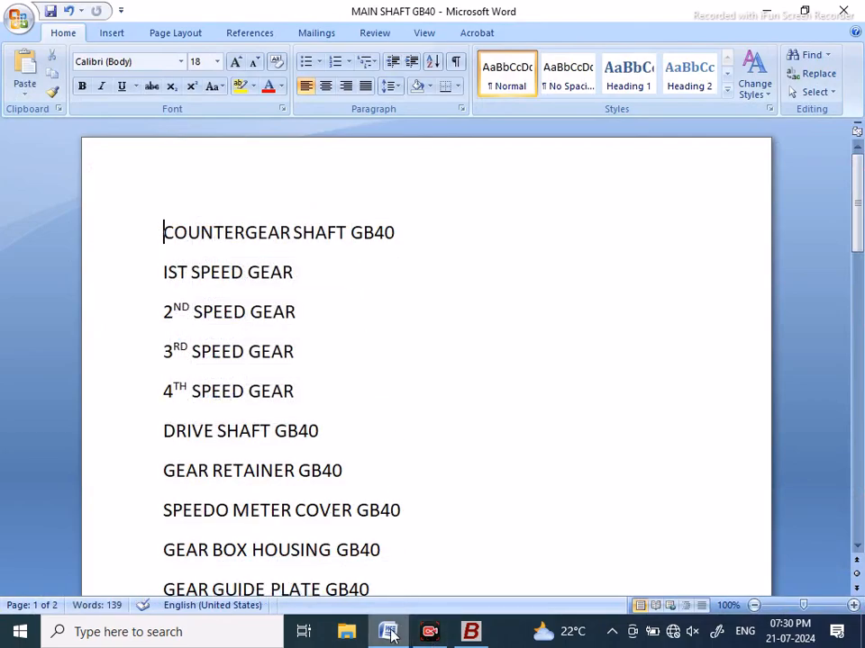
pyautogui.click(470, 632)
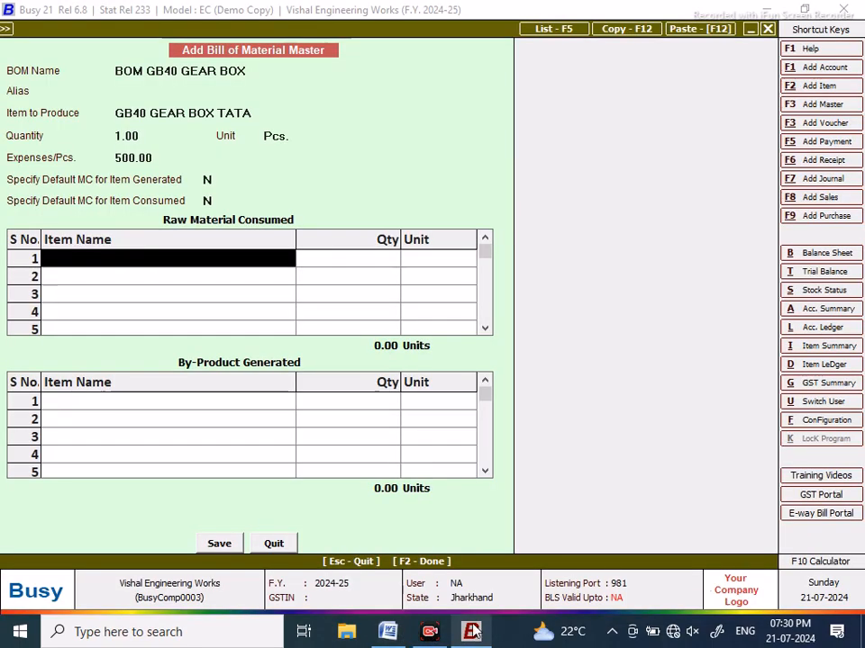
# Step: Start a new item for raw material 1 with the pasted name MAIN SHAFT GB40
pyautogui.click(149, 261)
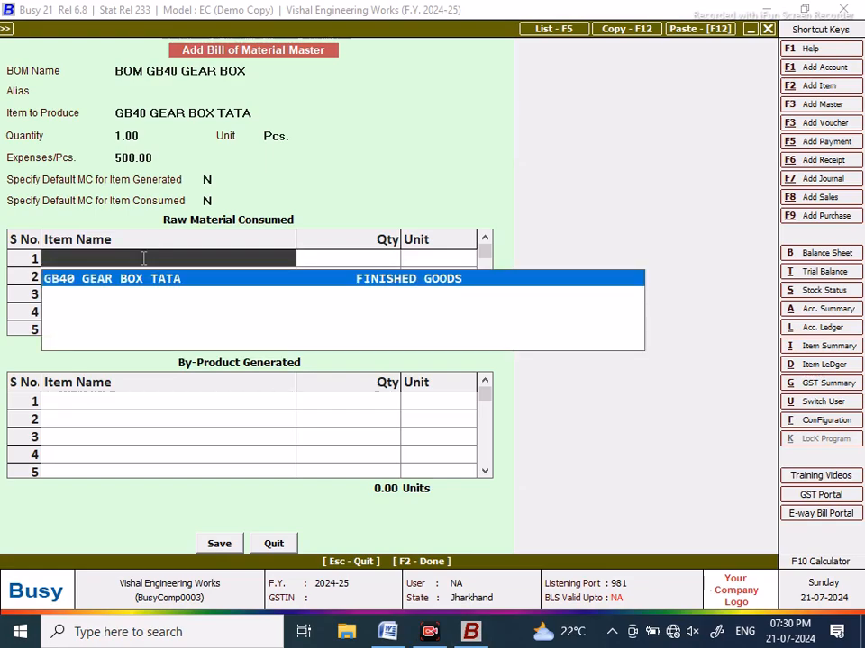
pyautogui.press('F3')
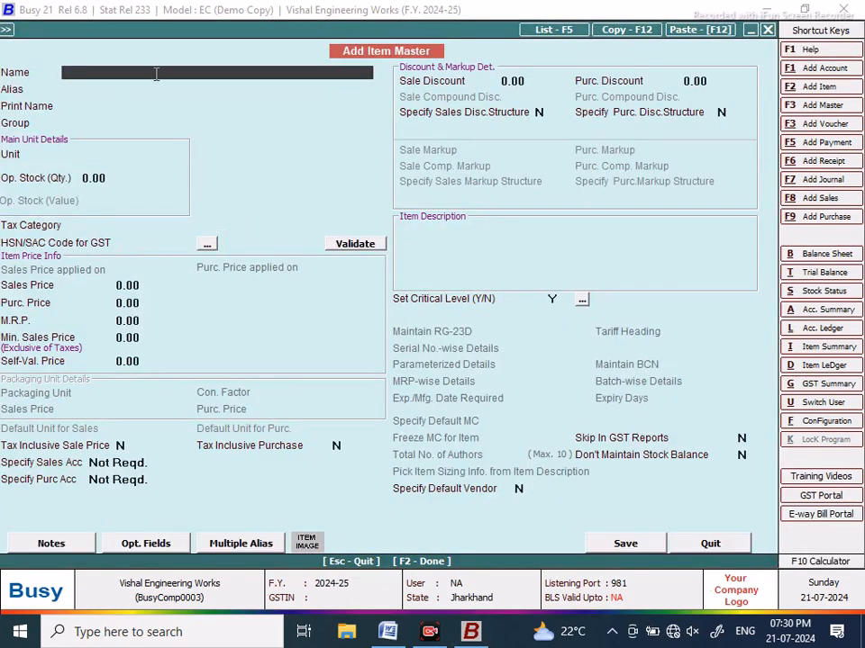
pyautogui.rightClick(156, 73)
pyautogui.click(185, 147)
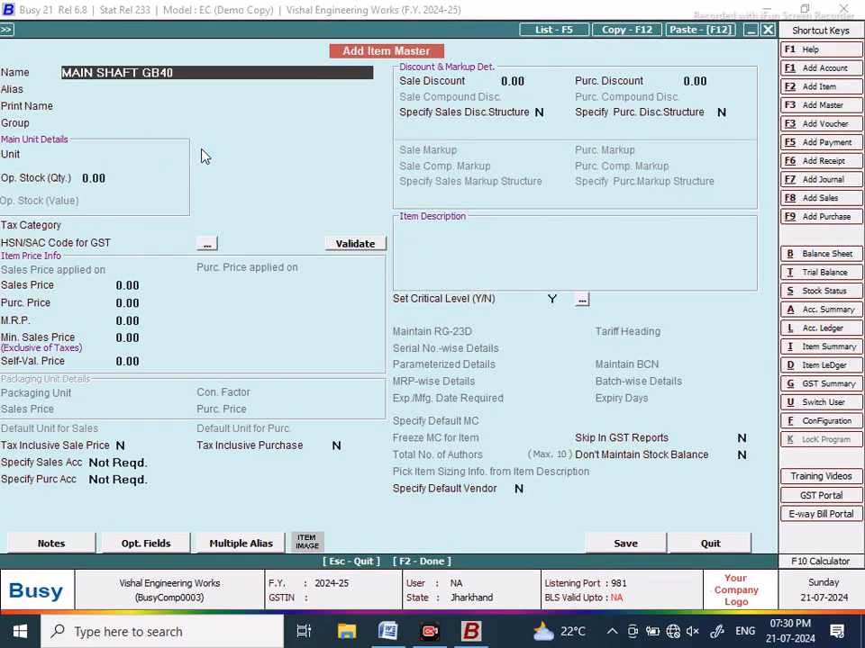
pyautogui.press('Return')
pyautogui.press('Return')
pyautogui.press('Return')
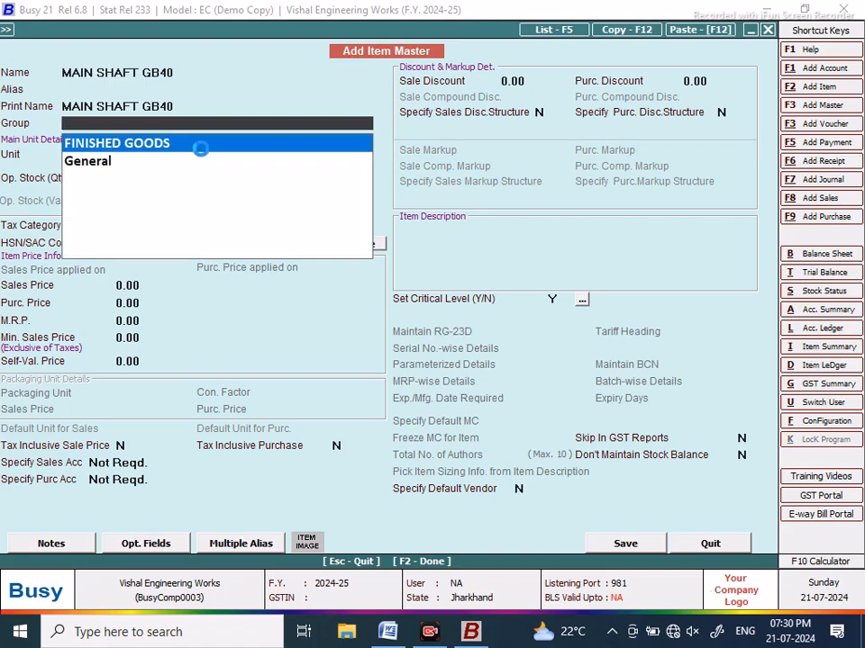
# Step: Create the item group RAW MATERIAL as a primary group with GST 18%
pyautogui.press('F3')
pyautogui.write('RAW MATERIAL')
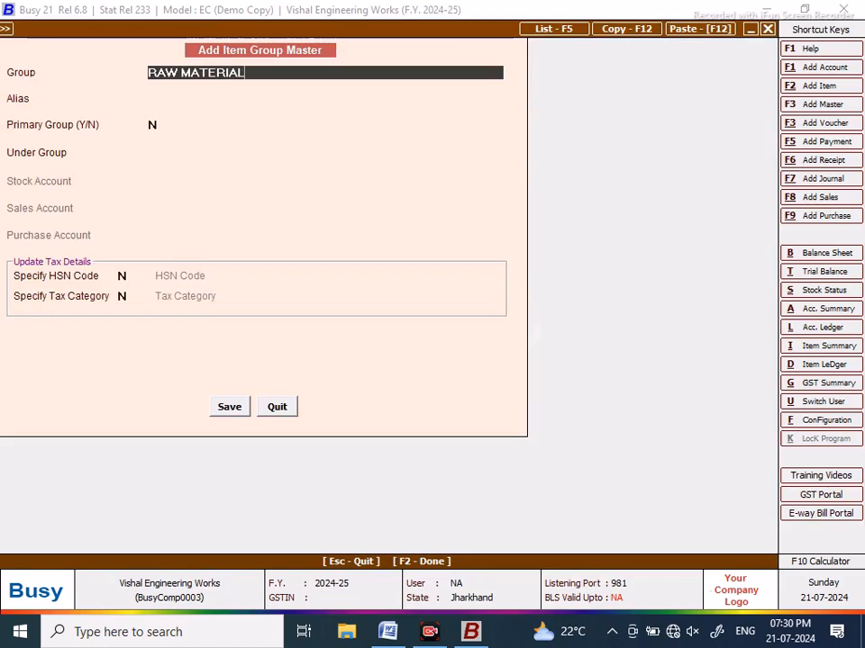
pyautogui.press('Return')
pyautogui.press('Return')
pyautogui.press('Return')
pyautogui.press('Up')
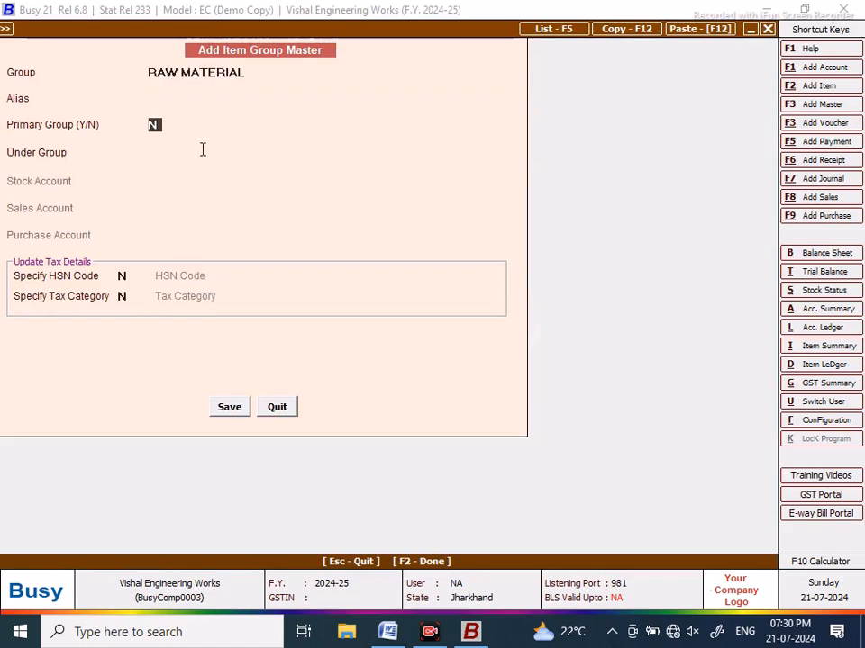
pyautogui.write('Y')
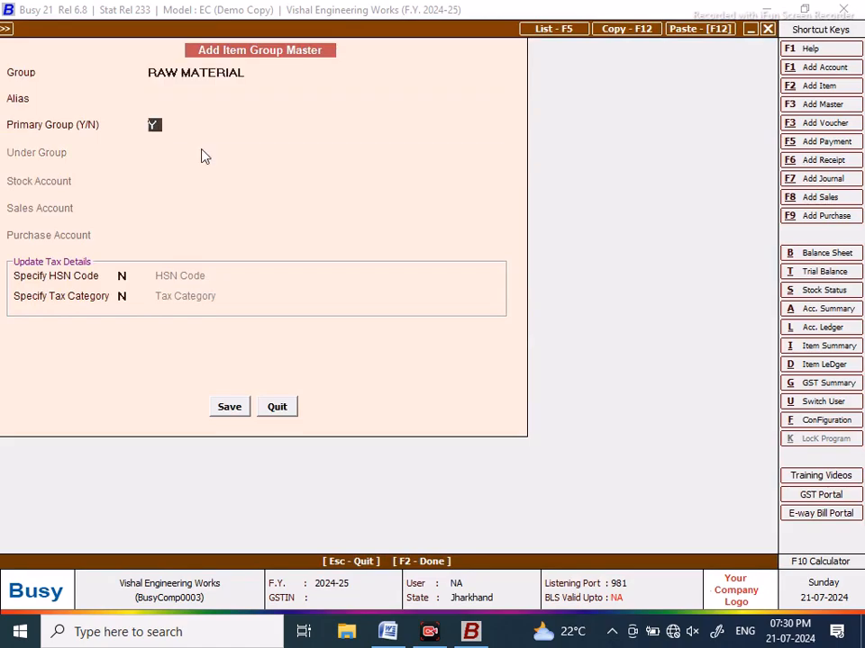
pyautogui.click(127, 296)
pyautogui.write('Y')
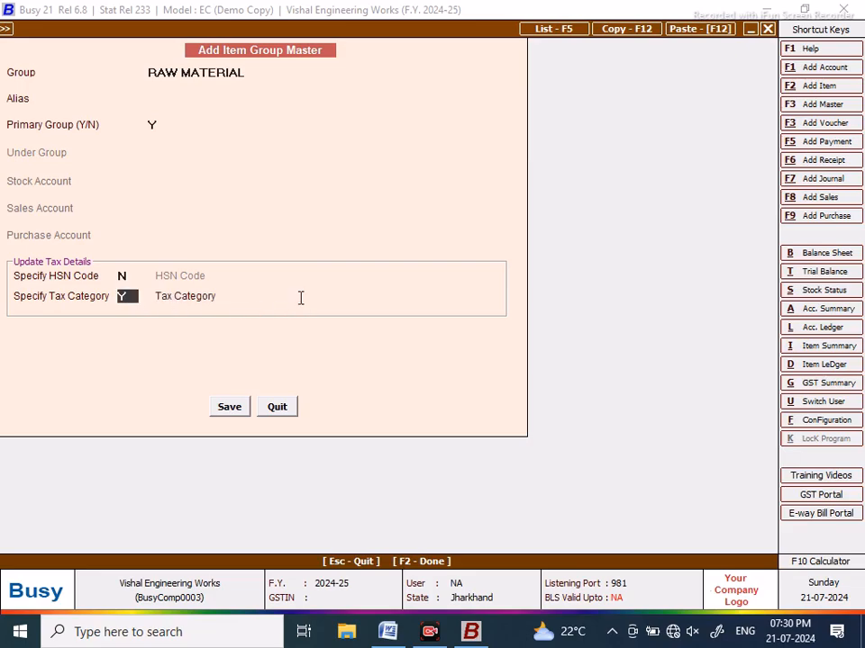
pyautogui.press('Return')
pyautogui.click(295, 370)
pyautogui.click(227, 412)
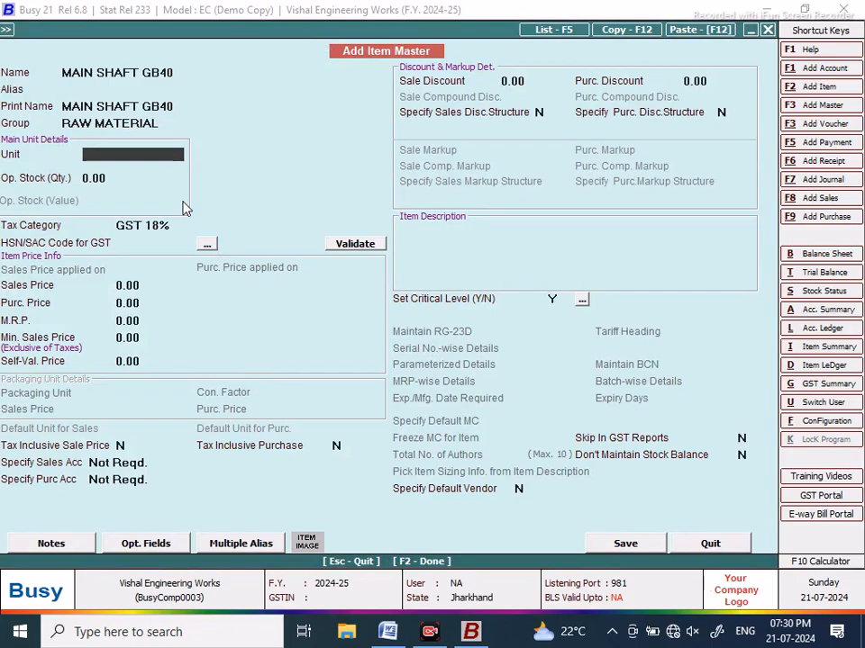
# Step: Set the item's unit to Pcs., save it without HSN/SAC, and accept quantity 1
pyautogui.write('PCS')
pyautogui.press('Return')
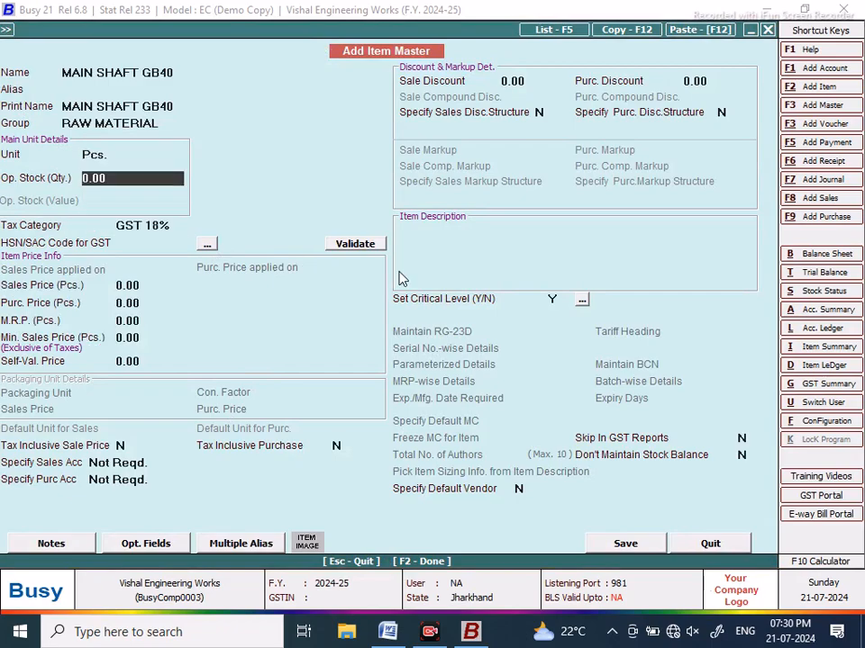
pyautogui.click(637, 553)
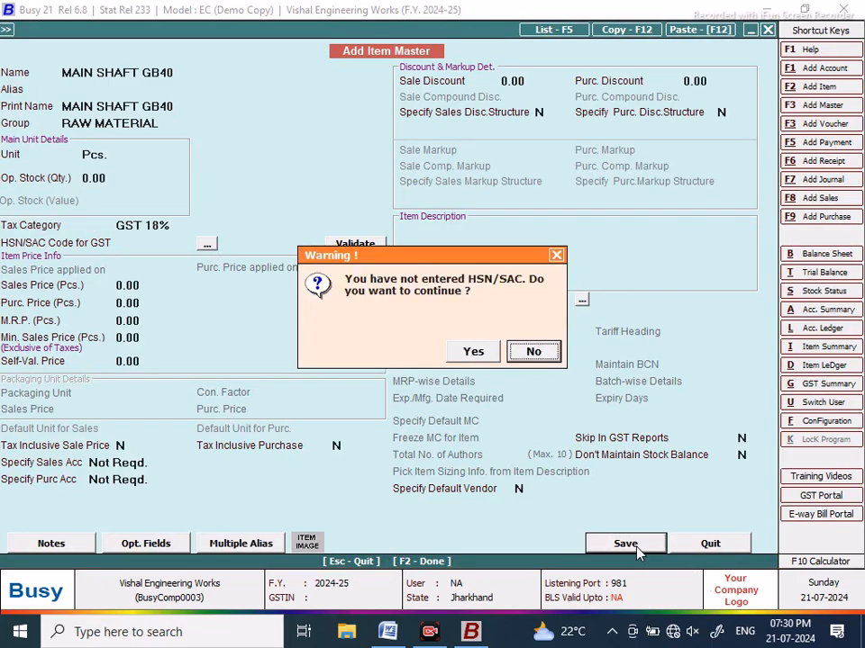
pyautogui.click(470, 351)
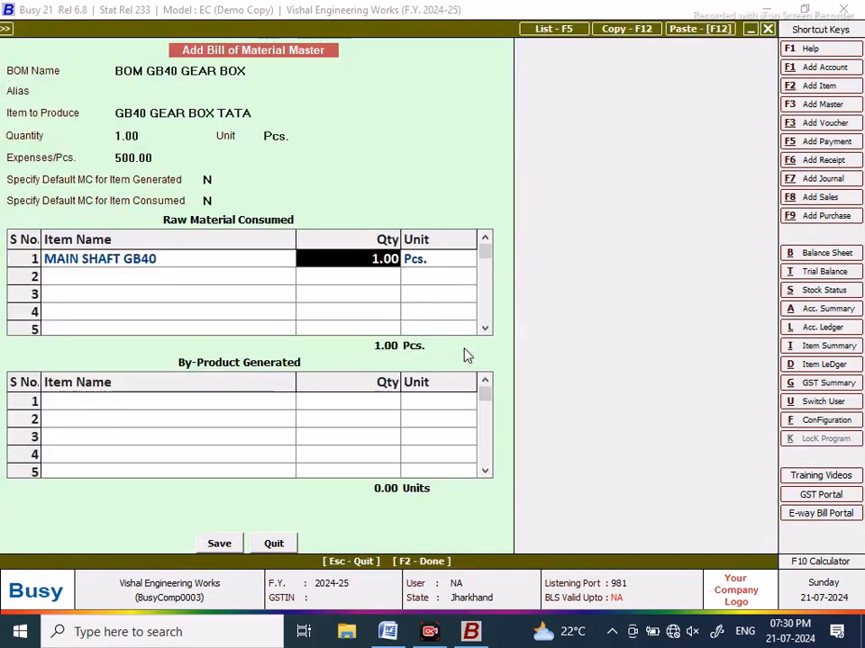
pyautogui.press('Return')
pyautogui.press('Return')
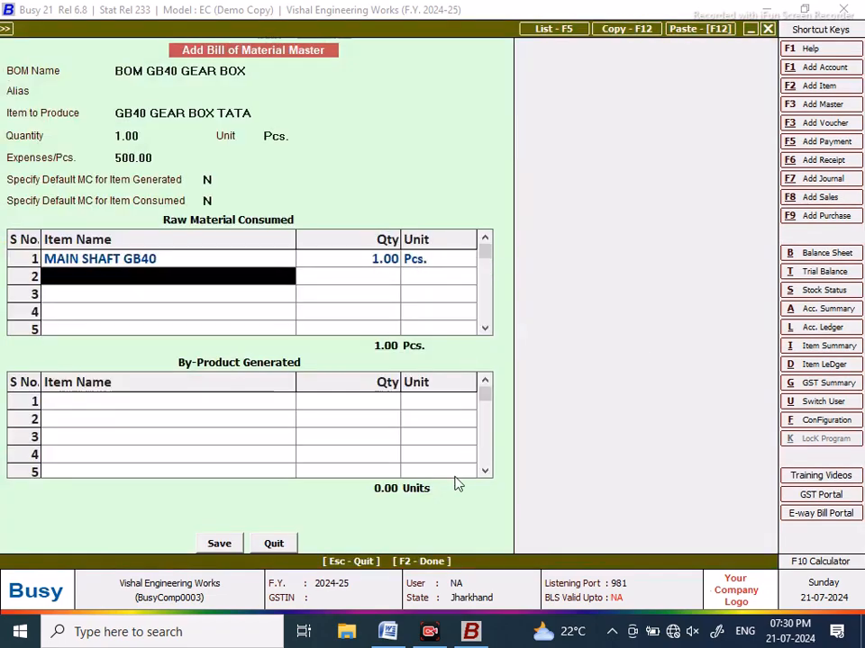
# Step: Cut the COUNTERGEAR SHAFT GB40 line from the Word parts list and return to Busy
pyautogui.click(387, 631)
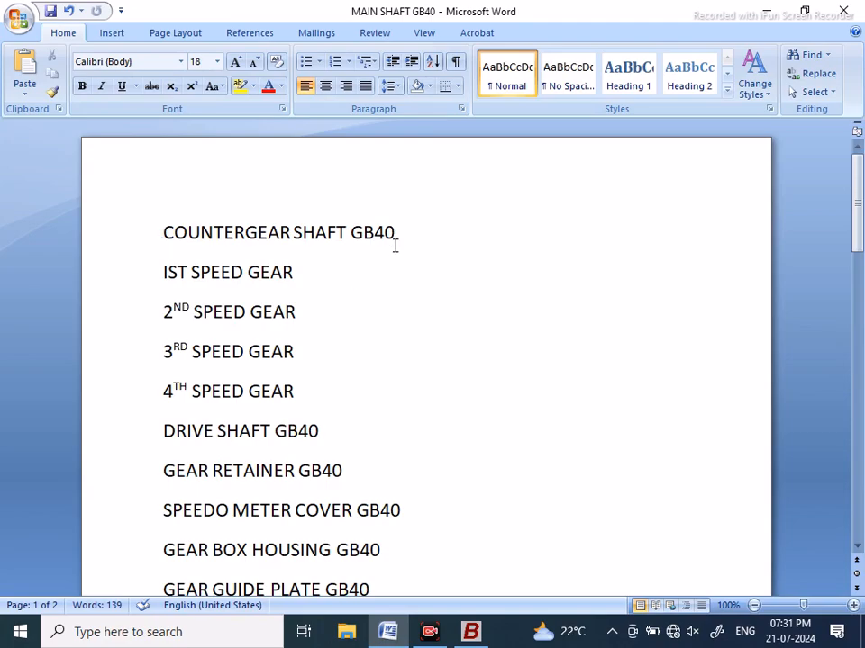
pyautogui.moveTo(402, 233); pyautogui.dragTo(162, 230)
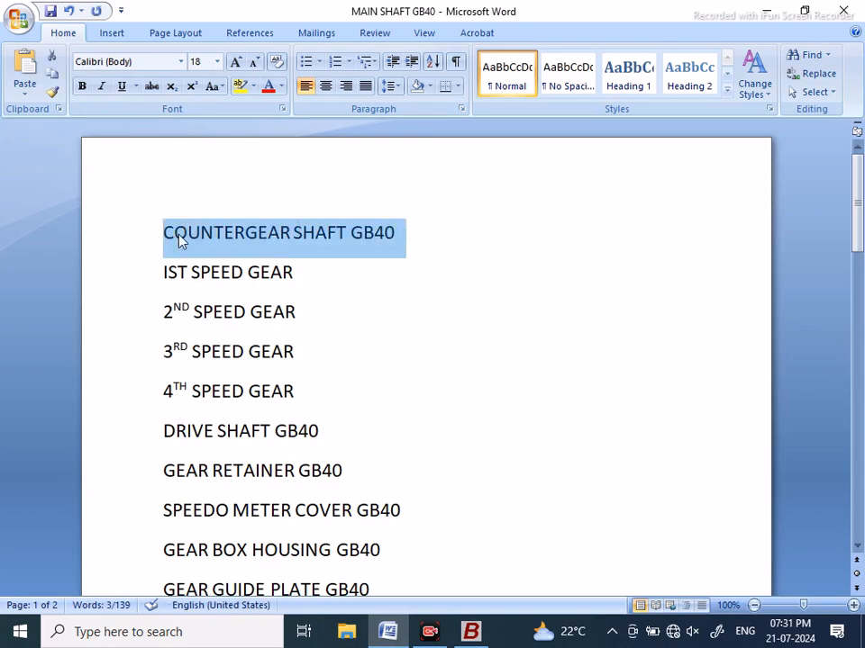
pyautogui.rightClick(179, 239)
pyautogui.click(216, 243)
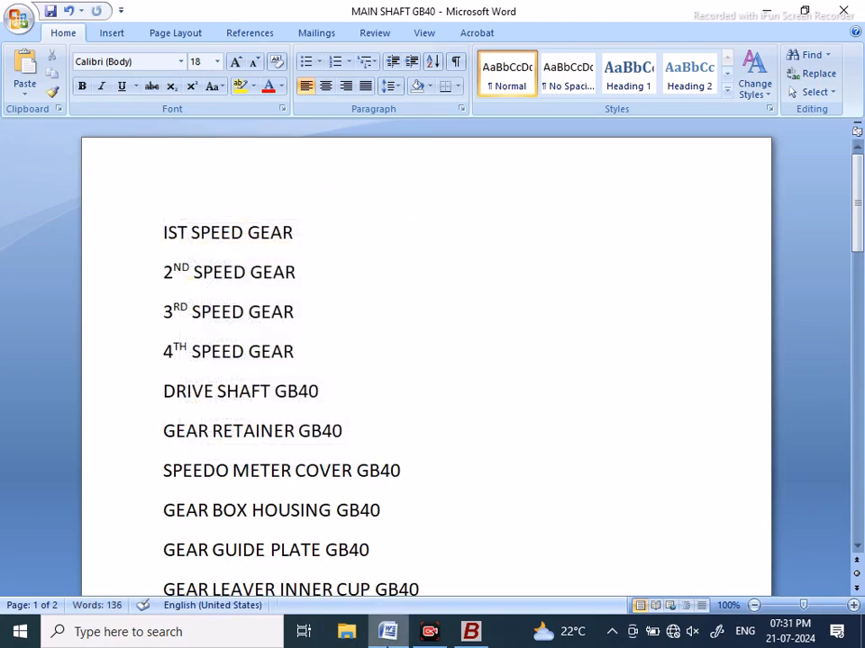
pyautogui.click(470, 631)
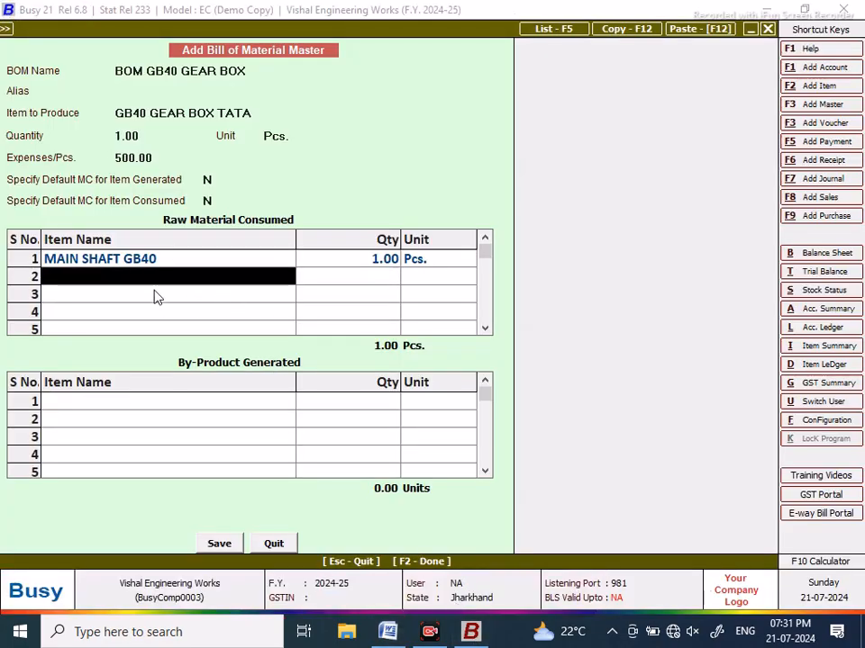
# Step: Create item COUNTERGEAR SHAFT GB40 in group RAW MATERIAL with unit Pcs., saving without HSN/SAC
pyautogui.press('F3')
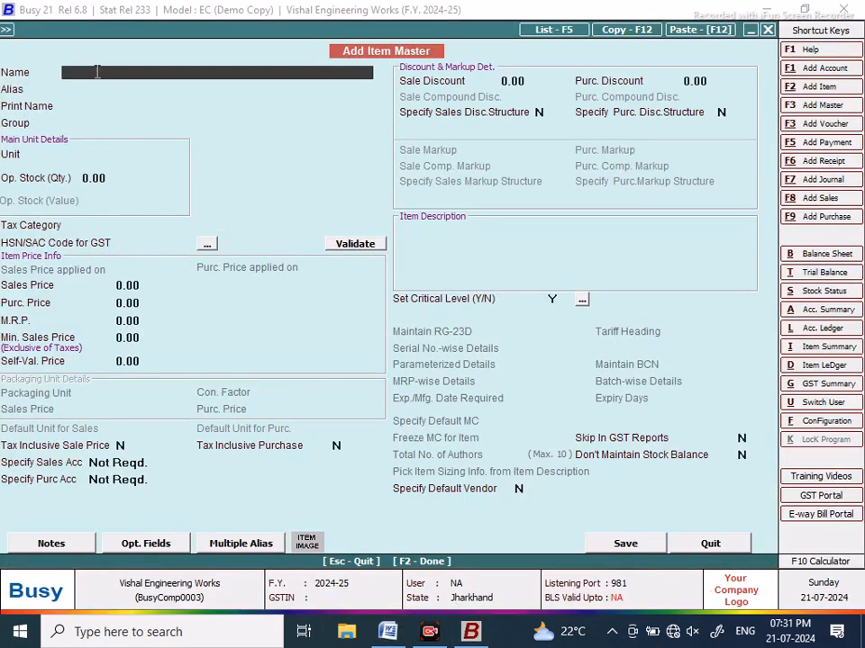
pyautogui.rightClick(97, 72)
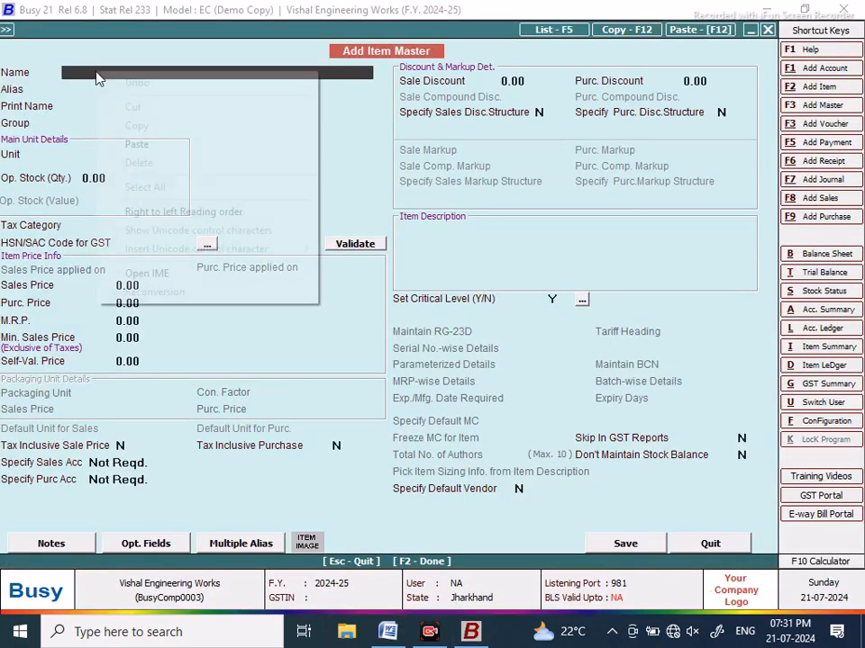
pyautogui.click(125, 143)
pyautogui.press('Return')
pyautogui.press('Return')
pyautogui.press('Return')
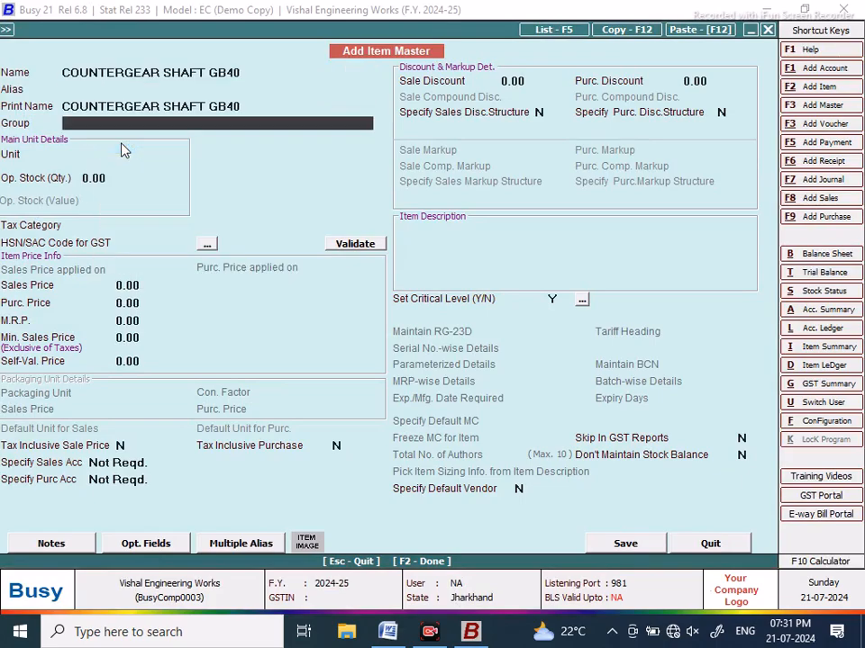
pyautogui.write('RAW MATERIAL')
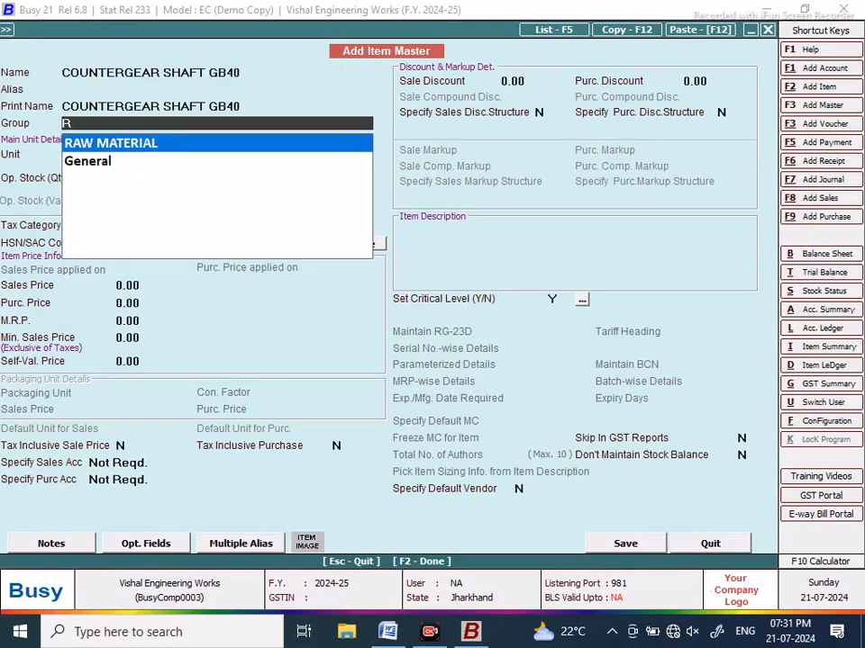
pyautogui.press('Return')
pyautogui.write('PCS')
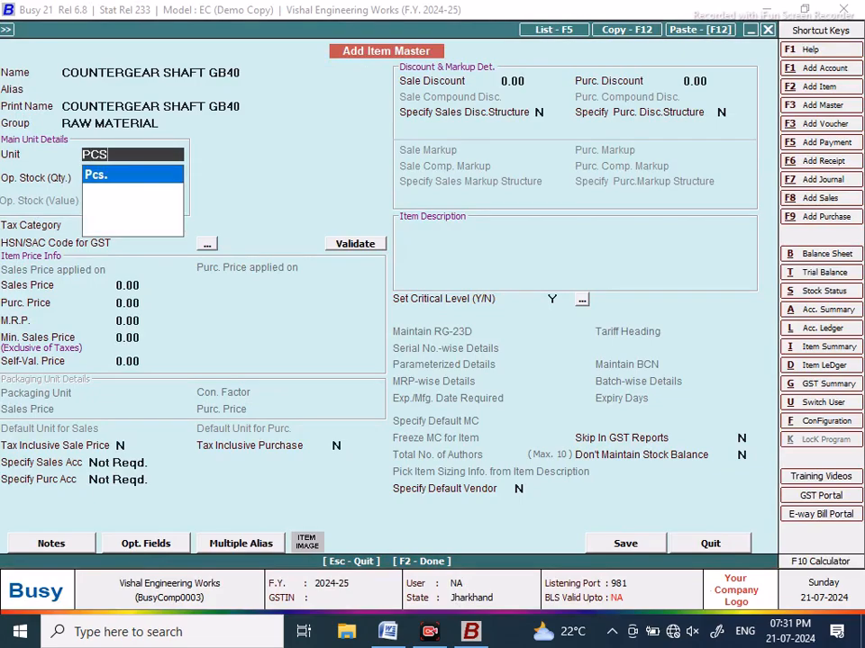
pyautogui.press('Return')
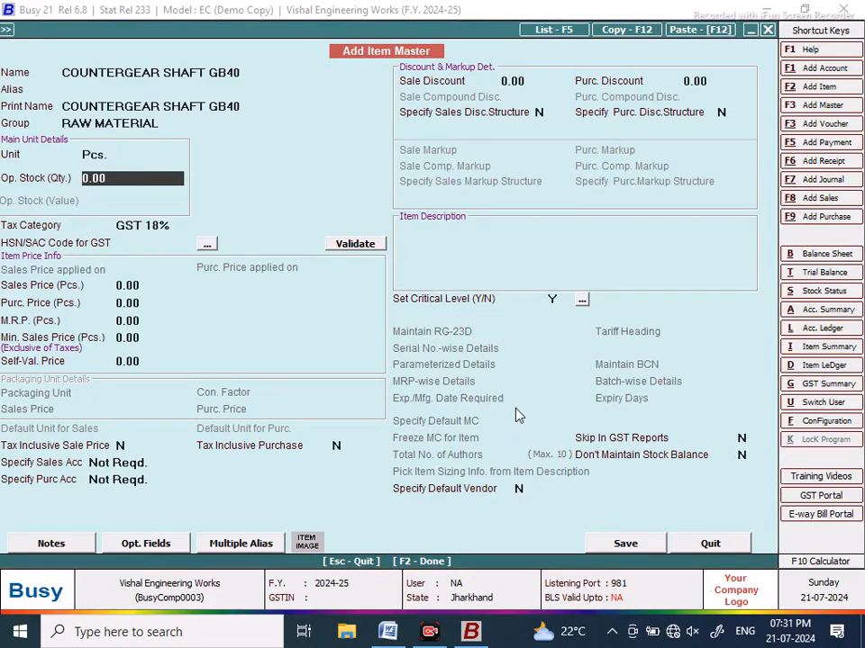
pyautogui.click(625, 545)
pyautogui.click(472, 353)
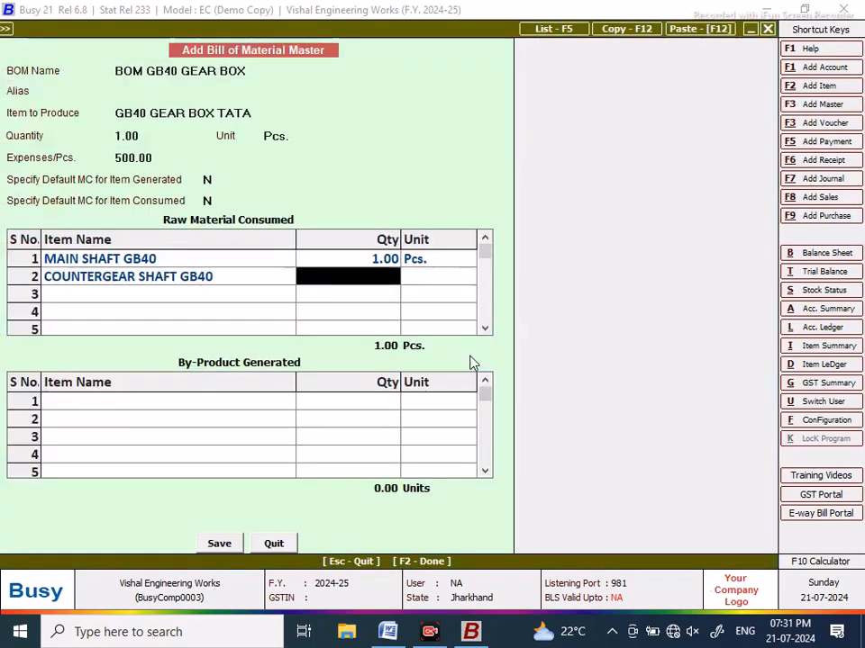
# Step: Enter quantity 1 and unit Pcs. for raw material row 2
pyautogui.write('1')
pyautogui.press('Return')
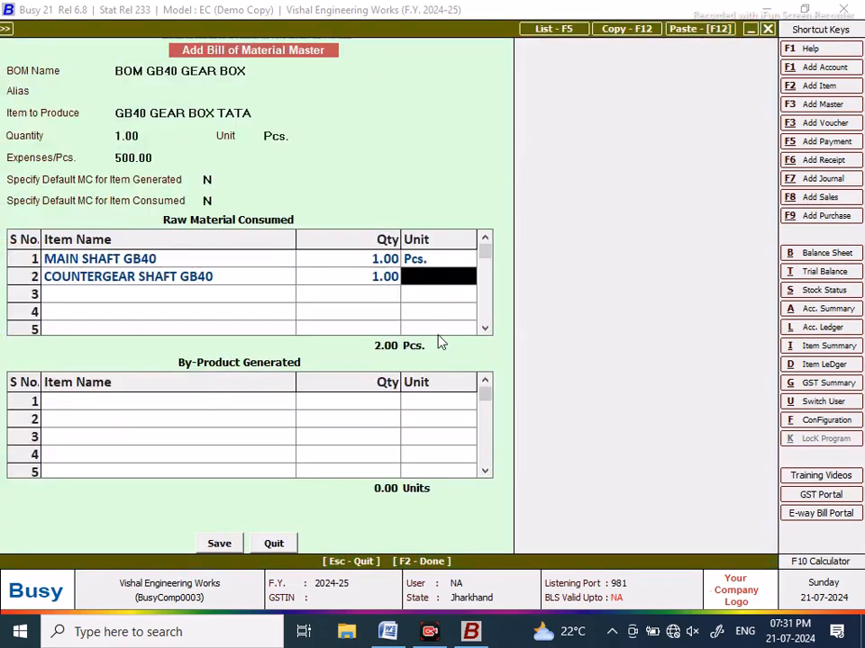
pyautogui.write('pCS')
pyautogui.press('Return')
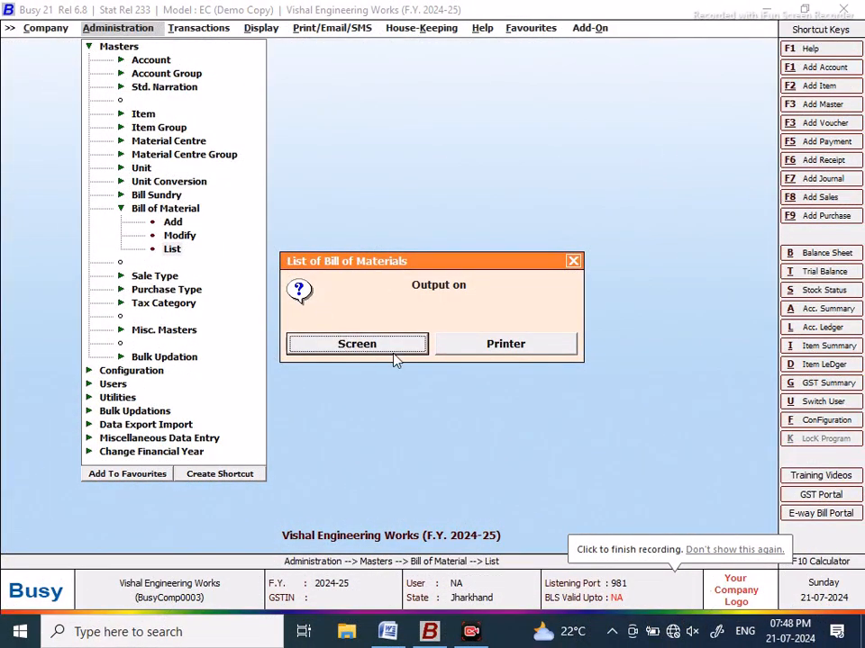
pyautogui.click(392, 353)
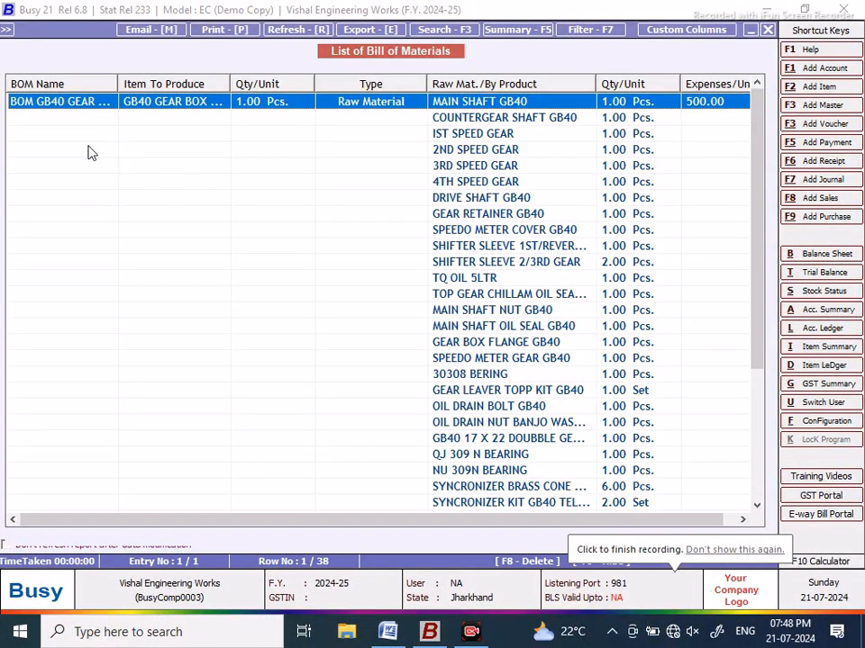
pyautogui.moveTo(116, 81); pyautogui.dragTo(160, 82)
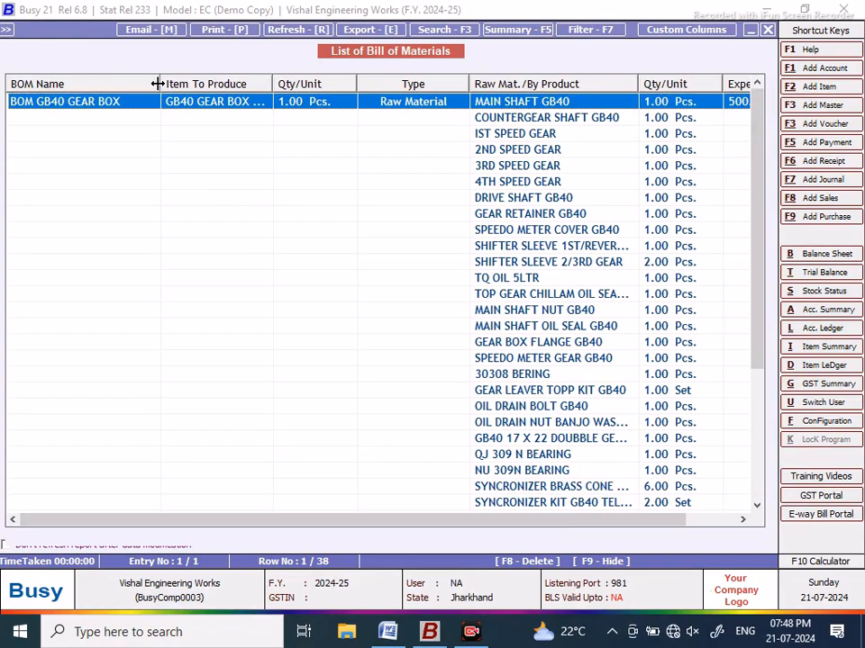
pyautogui.moveTo(268, 83); pyautogui.dragTo(305, 83)
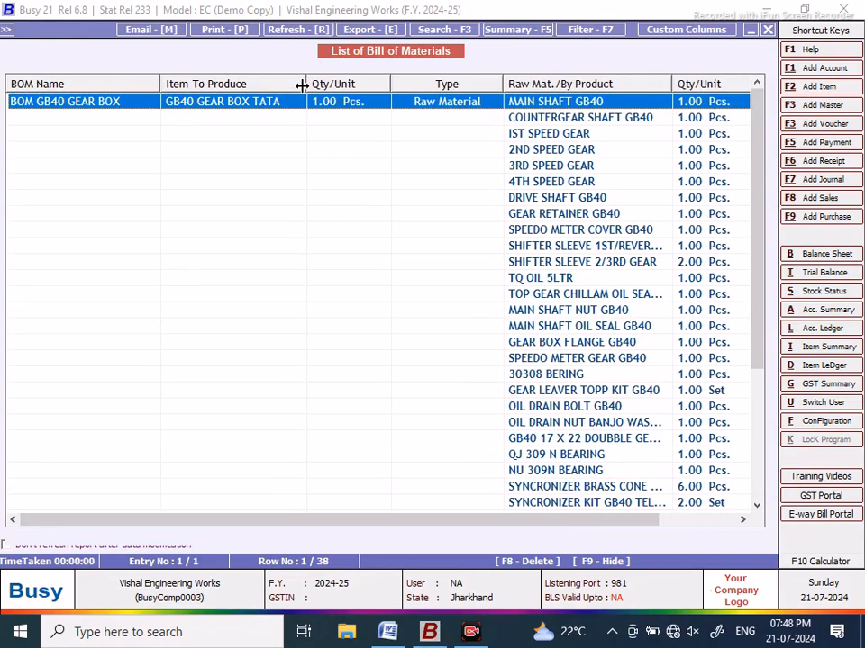
pyautogui.moveTo(326, 525); pyautogui.dragTo(436, 523)
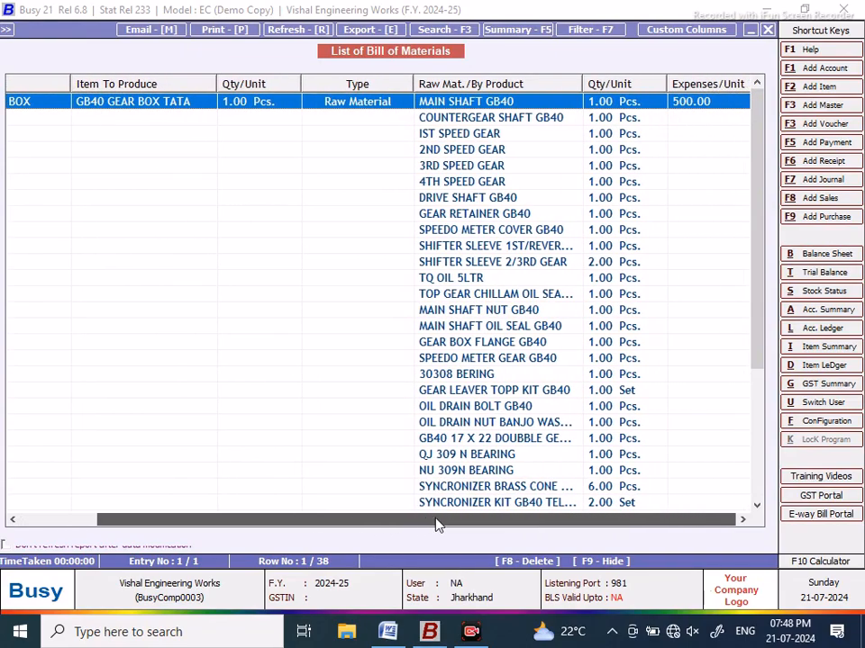
pyautogui.moveTo(758, 160); pyautogui.dragTo(771, 311)
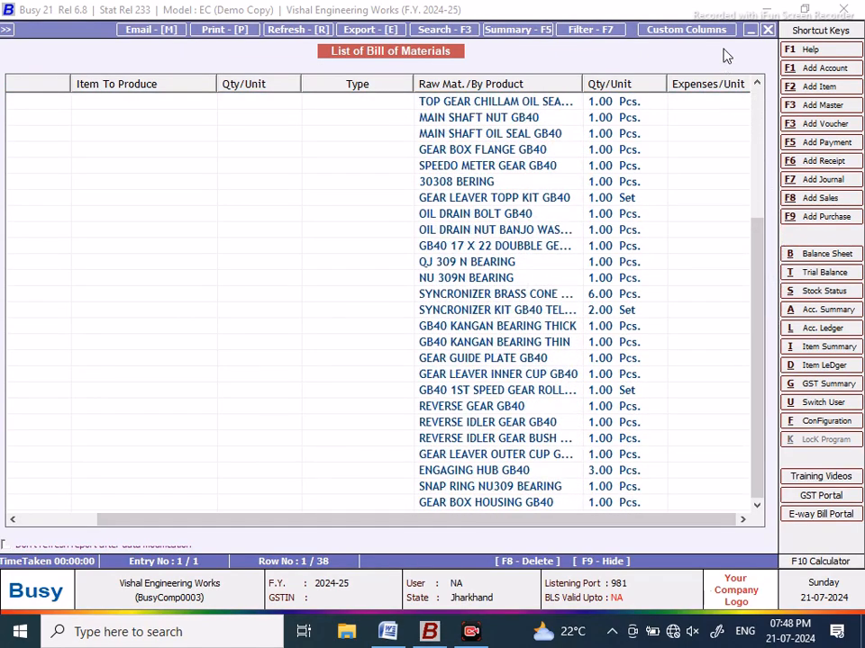
# Step: Close the output dialog and open BOM GB40 GEAR BOX for modification
pyautogui.click(768, 29)
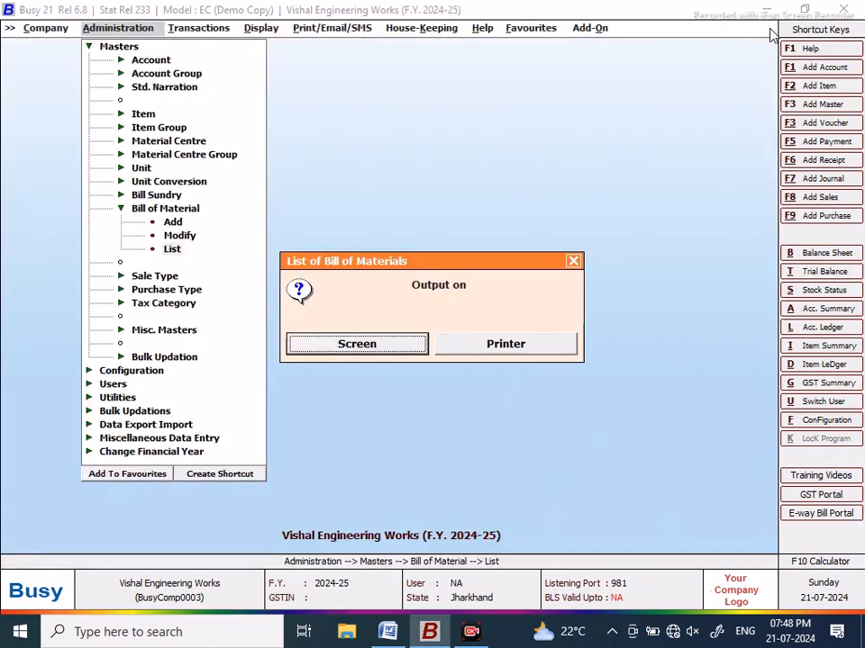
pyautogui.click(572, 262)
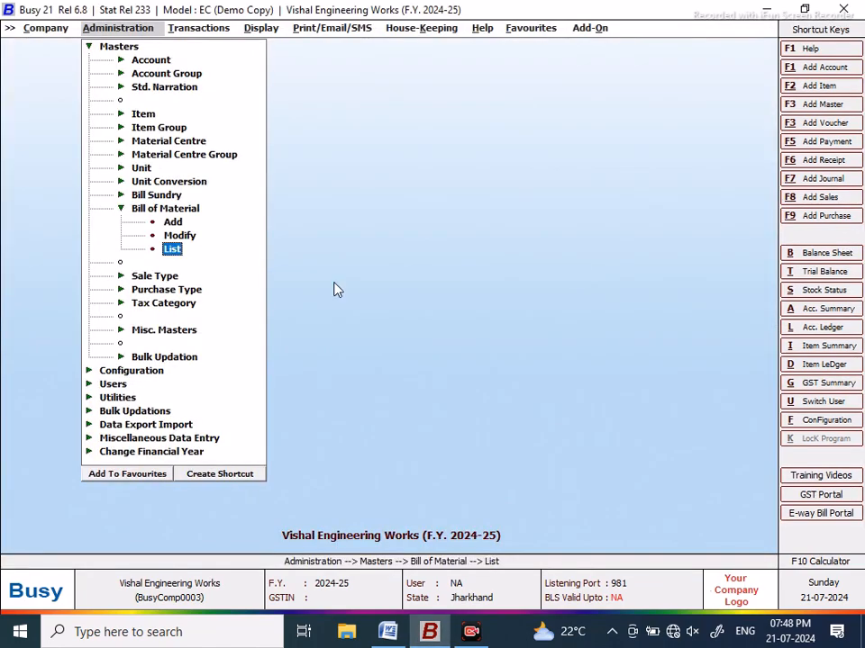
pyautogui.click(176, 235)
pyautogui.click(115, 110)
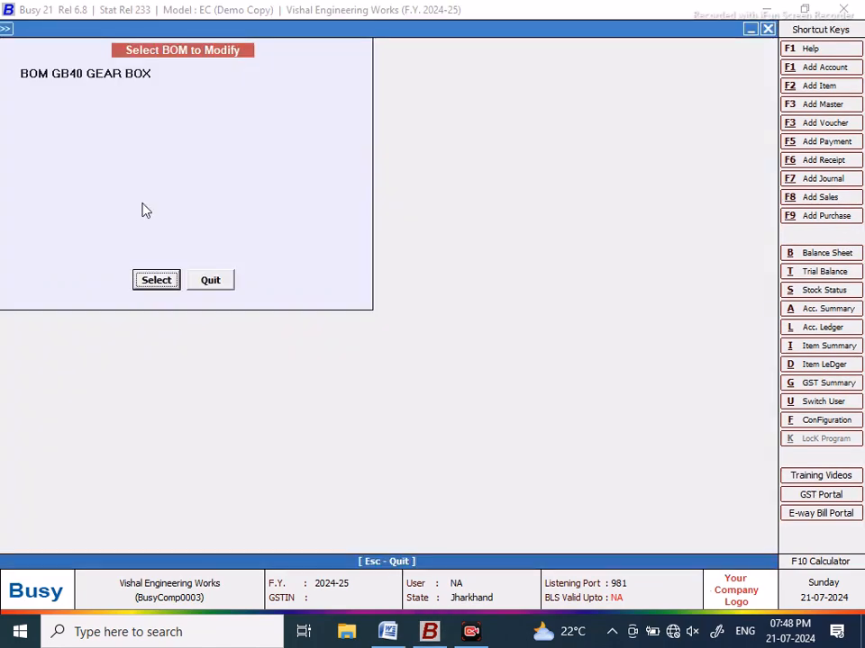
pyautogui.click(157, 280)
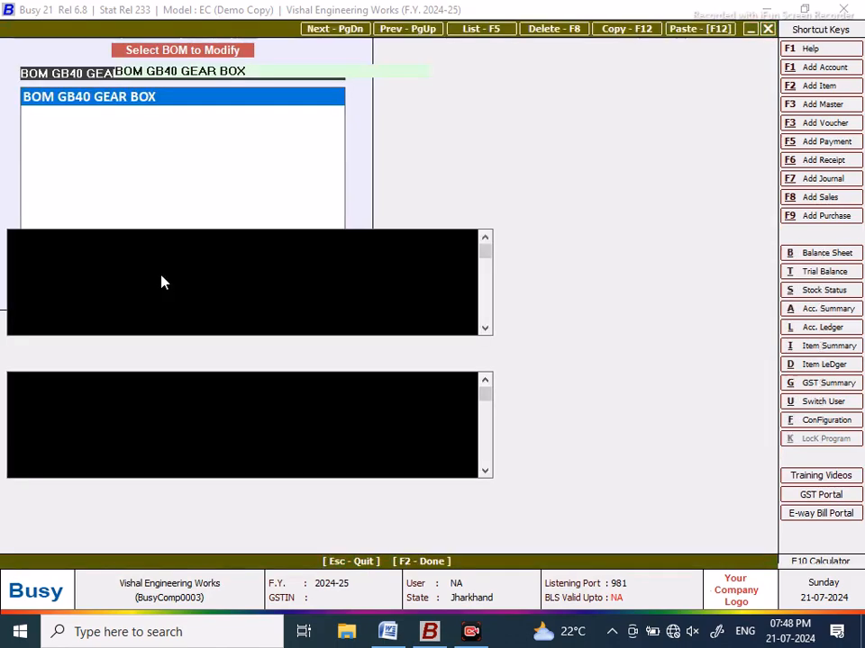
# Step: Scroll through its raw-material rows, then quit without changes back to the menu
pyautogui.click(484, 330)
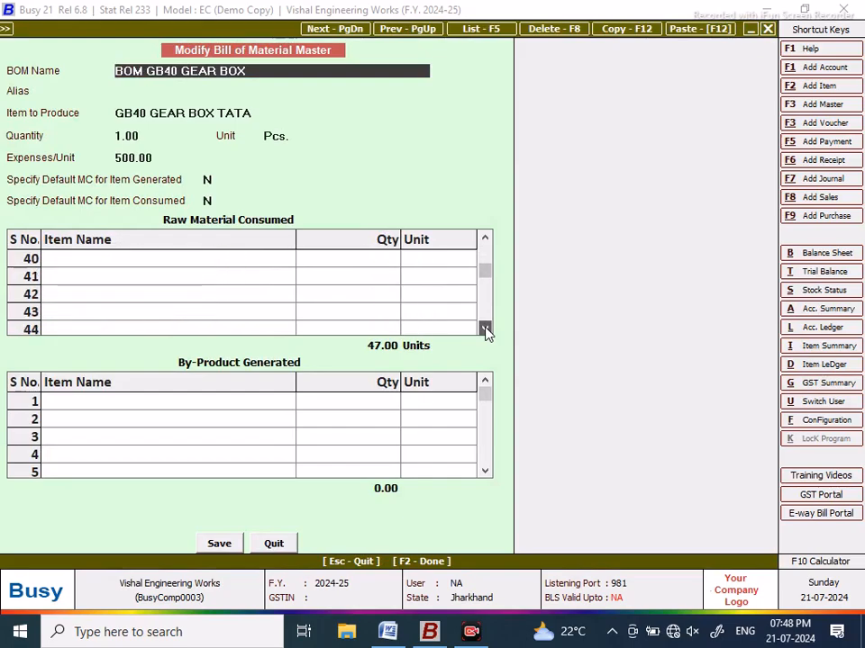
pyautogui.click(485, 238)
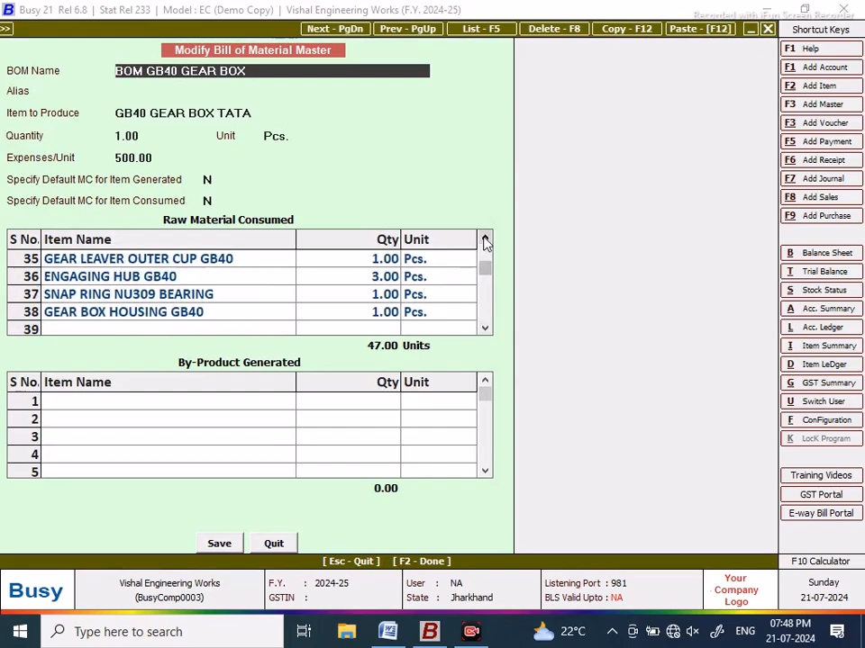
pyautogui.click(484, 330)
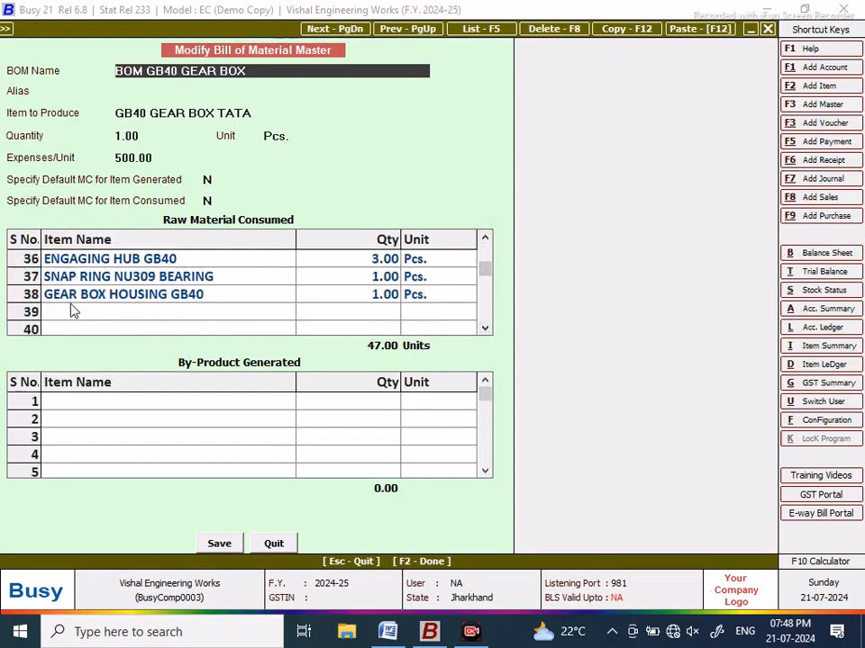
pyautogui.click(484, 238)
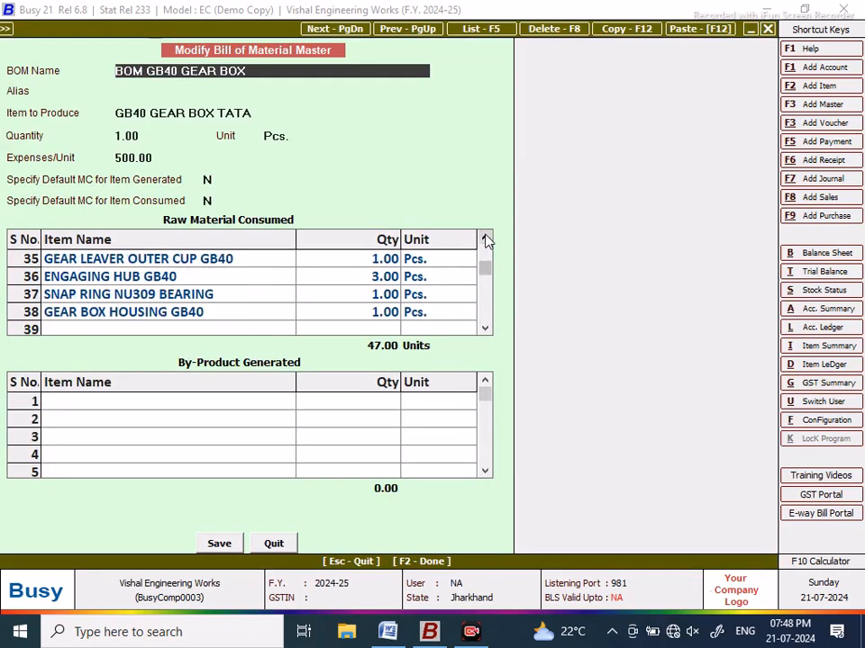
pyautogui.moveTo(485, 240); pyautogui.dragTo(484, 240)
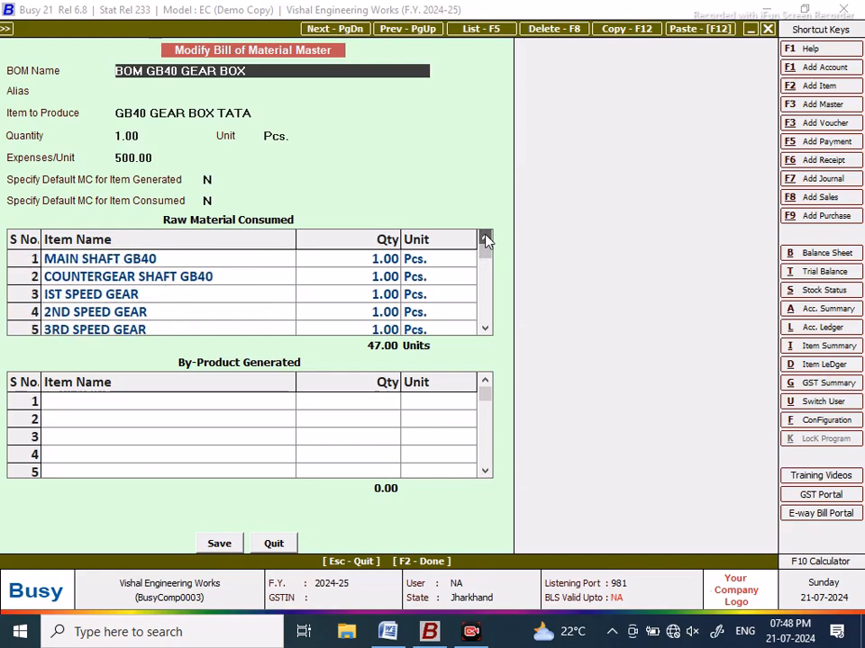
pyautogui.click(275, 544)
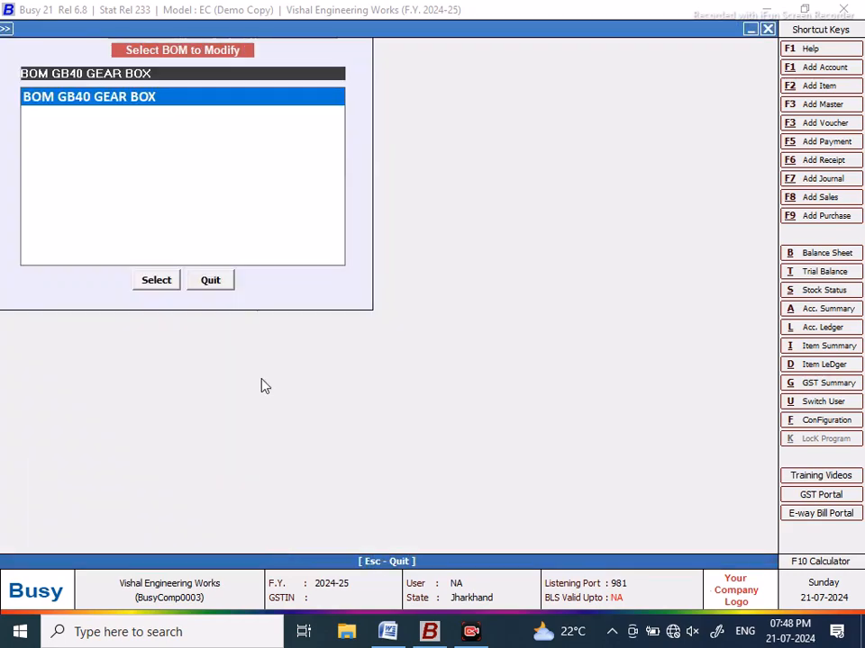
pyautogui.click(213, 281)
# Step: Start a new bill of material and create item JACK SCREW 45TONNE with unit Pcs., saved without HSN code
pyautogui.click(172, 221)
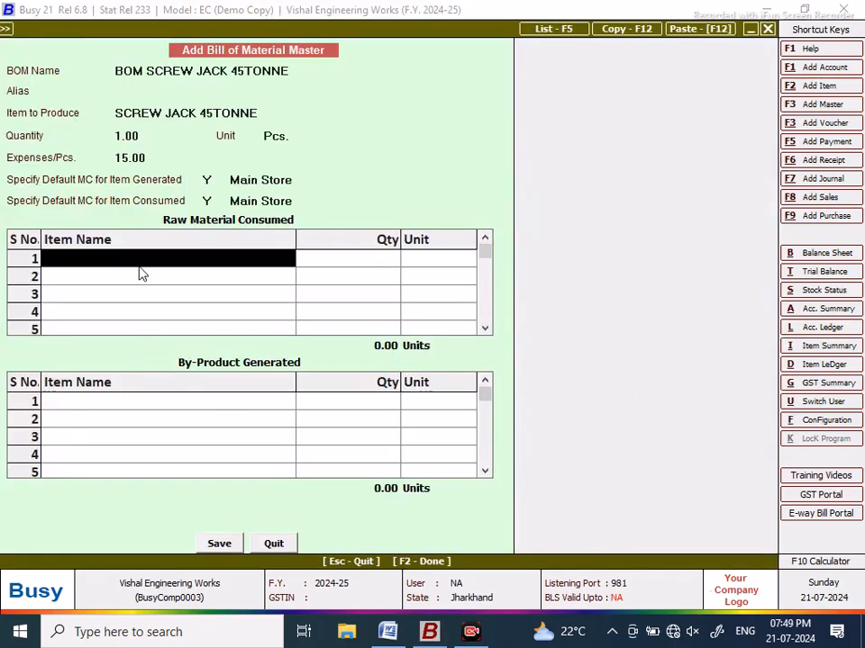
pyautogui.press('F3')
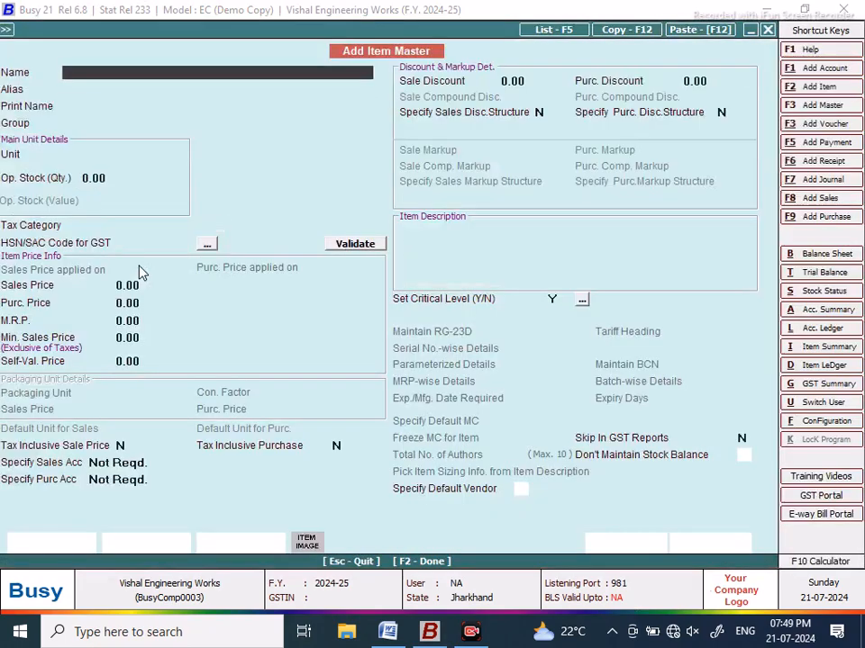
pyautogui.write('JACK SCREW 45TONNE')
pyautogui.press('Return')
pyautogui.press('Return')
pyautogui.write('R')
pyautogui.press('Return')
pyautogui.write('PCS')
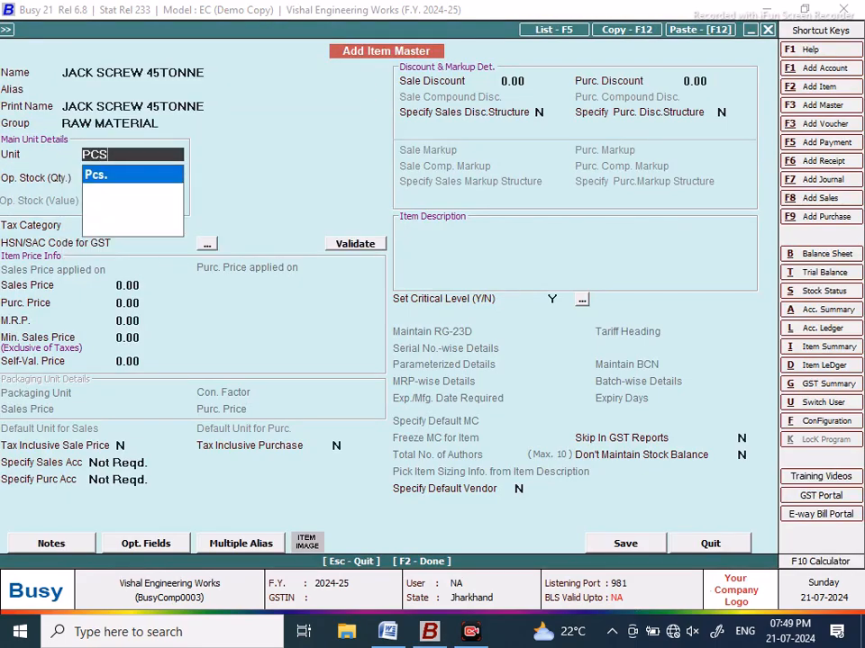
pyautogui.press('Return')
pyautogui.click(623, 544)
pyautogui.click(473, 352)
# Step: Enter quantity 1 and unit Pcs. for JACK SCREW 45TONNE in row 1
pyautogui.write('1')
pyautogui.press('Return')
pyautogui.write('pCS')
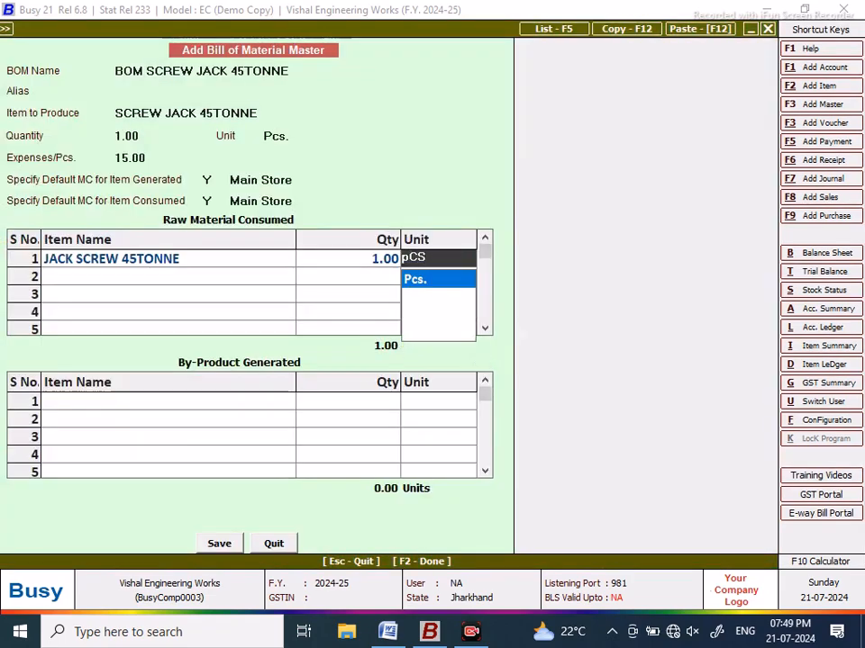
pyautogui.press('Return')
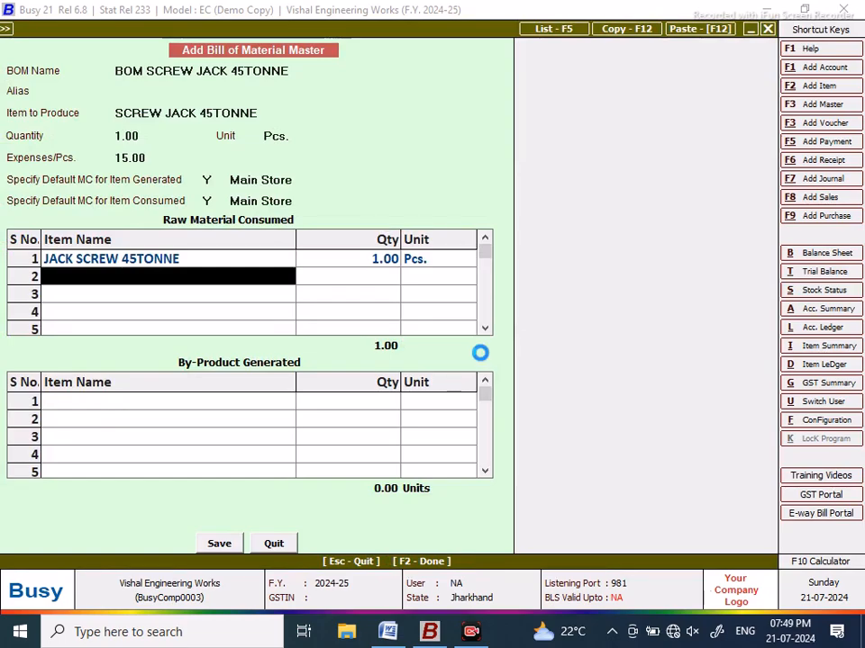
# Step: Draft new item JACK COLLAR in group RAW MATERIAL with unit Pcs
pyautogui.write('JACK')
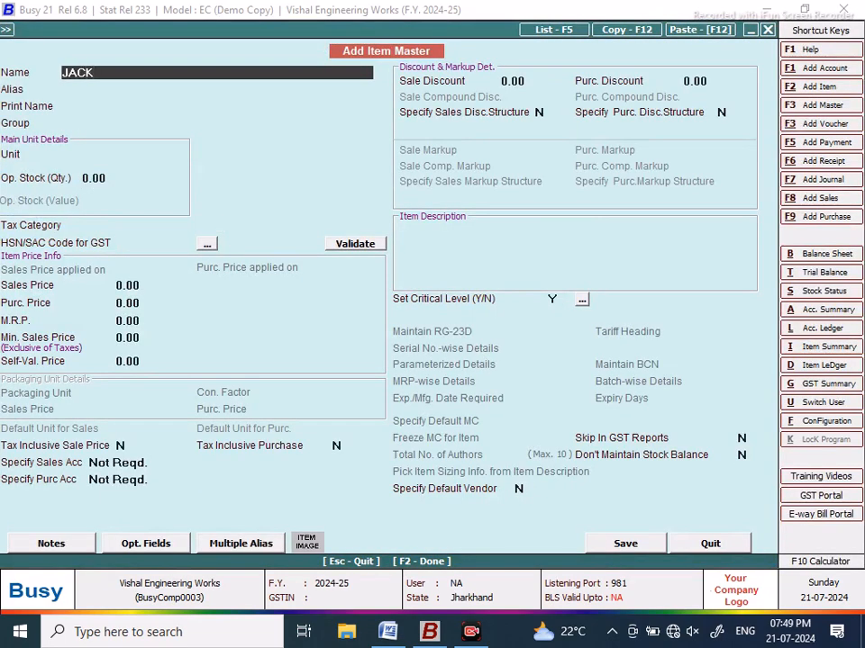
pyautogui.write(' COLLAR')
pyautogui.press('Return')
pyautogui.press('Return')
pyautogui.press('Return')
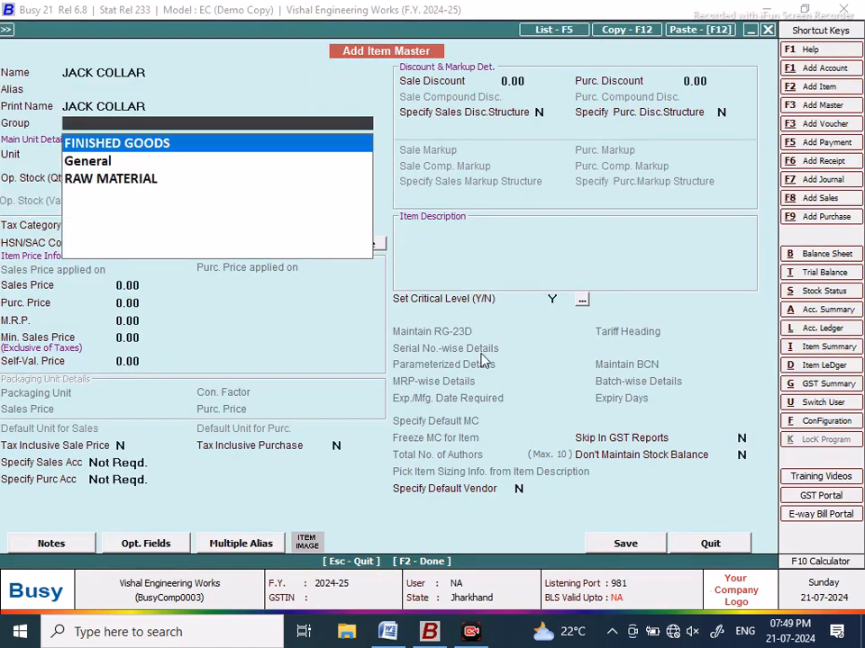
pyautogui.press('Down')
pyautogui.press('Down')
pyautogui.press('Return')
pyautogui.write('PCS')
pyautogui.press('Return')
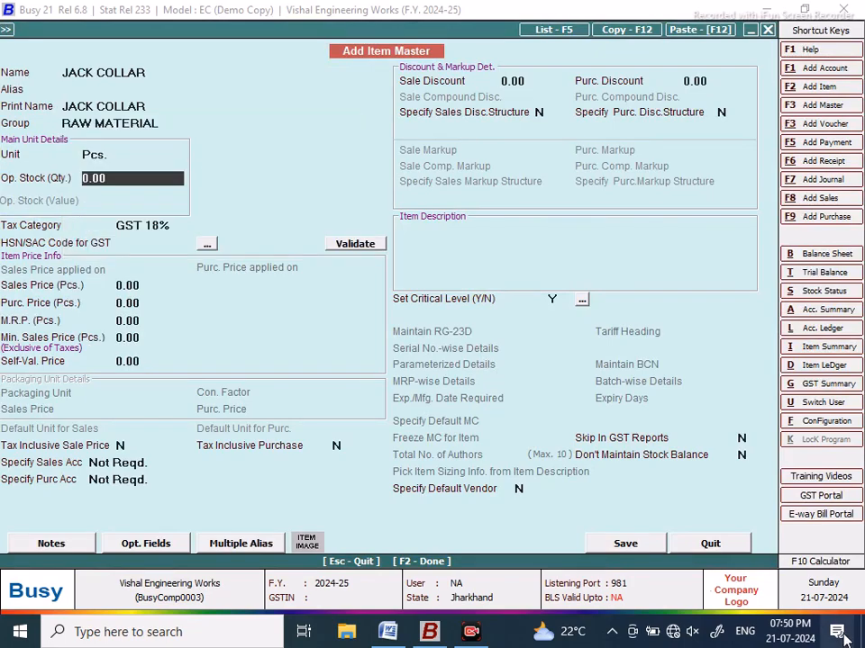
# Step: Save JACK COLLAR without an HSN code and add it to row 2 at 1 Pcs
pyautogui.click(623, 543)
pyautogui.click(472, 353)
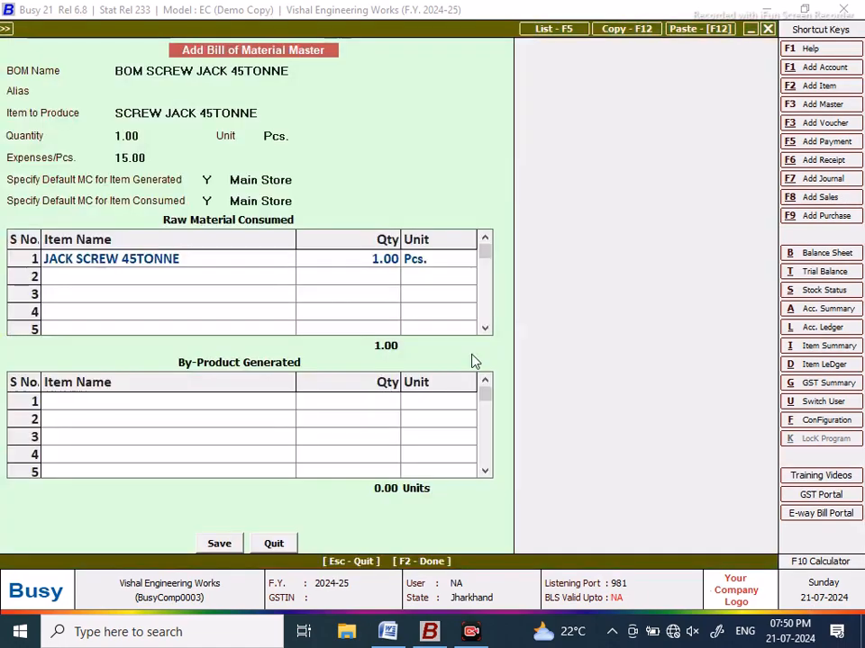
pyautogui.write('1')
pyautogui.press('Return')
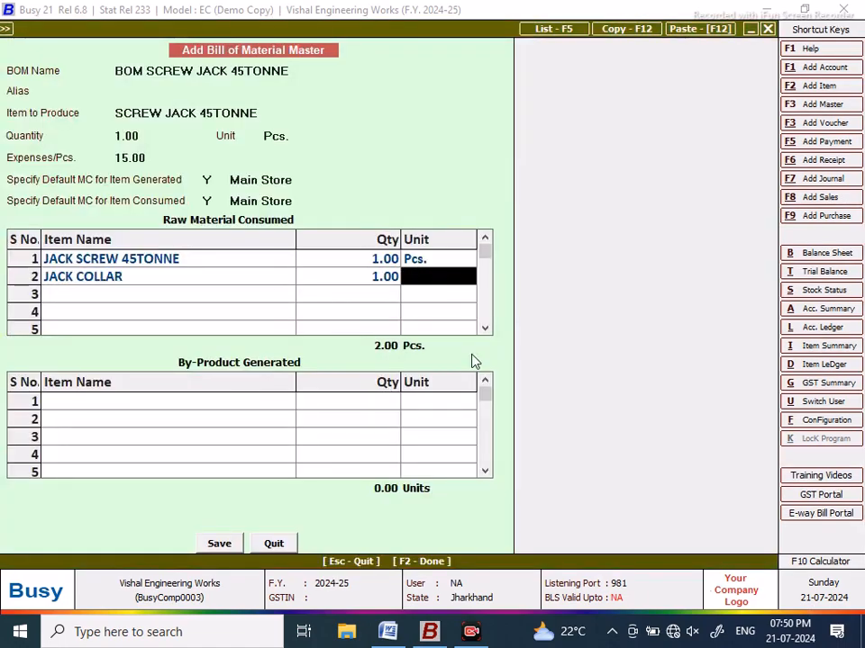
pyautogui.write('pCS')
pyautogui.press('Return')
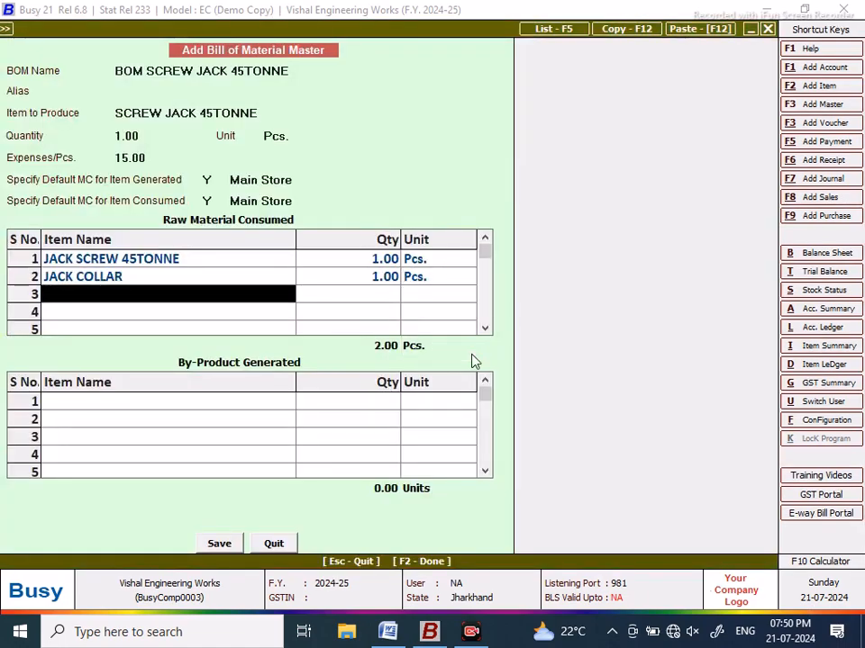
# Step: Create raw-material item JACK BEARING NO18 BRASS CAGE in Pcs., saving without an HSN code
pyautogui.press('F3')
pyautogui.write('JACK BEARING')
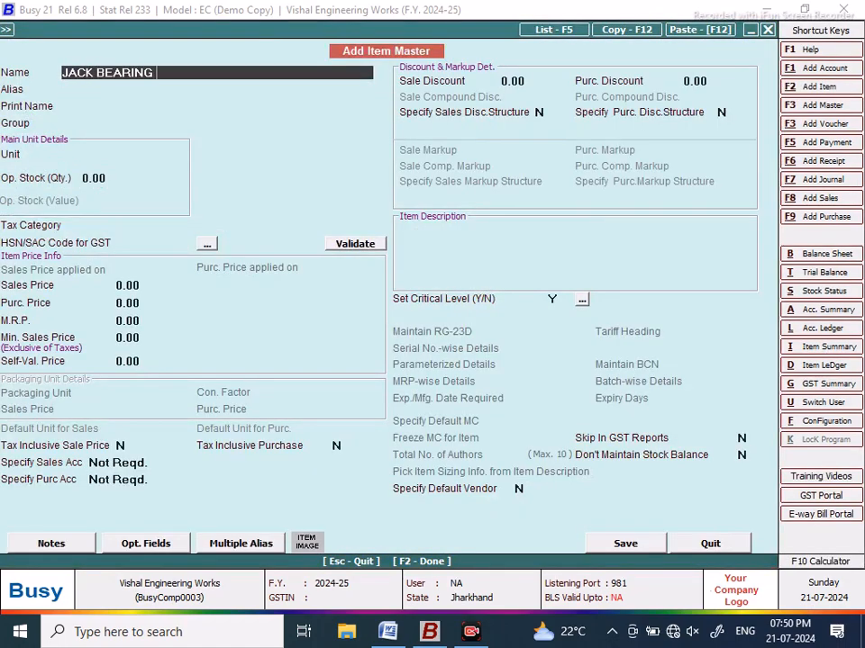
pyautogui.write(' NO18 BRASS CAGE')
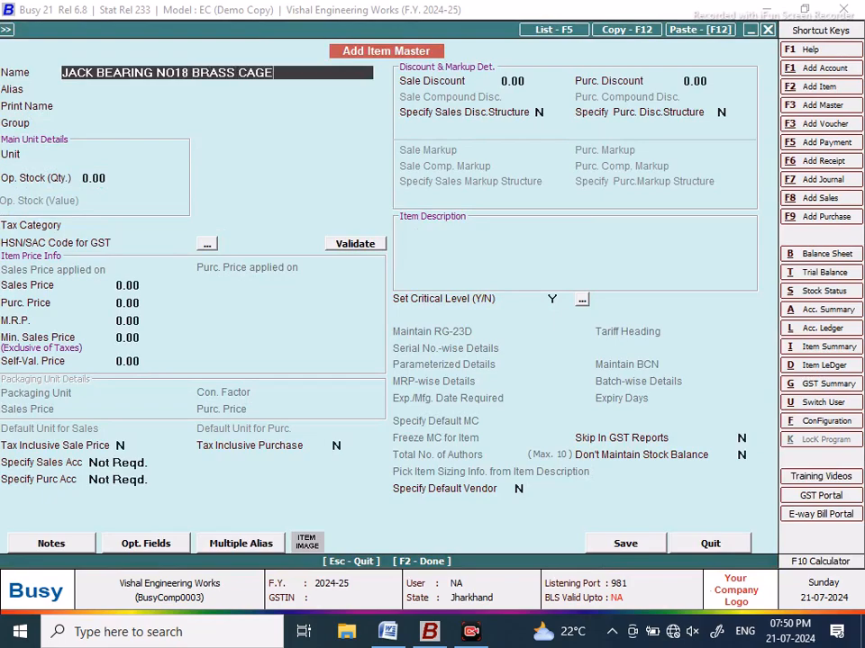
pyautogui.press('Return')
pyautogui.press('Return')
pyautogui.press('Return')
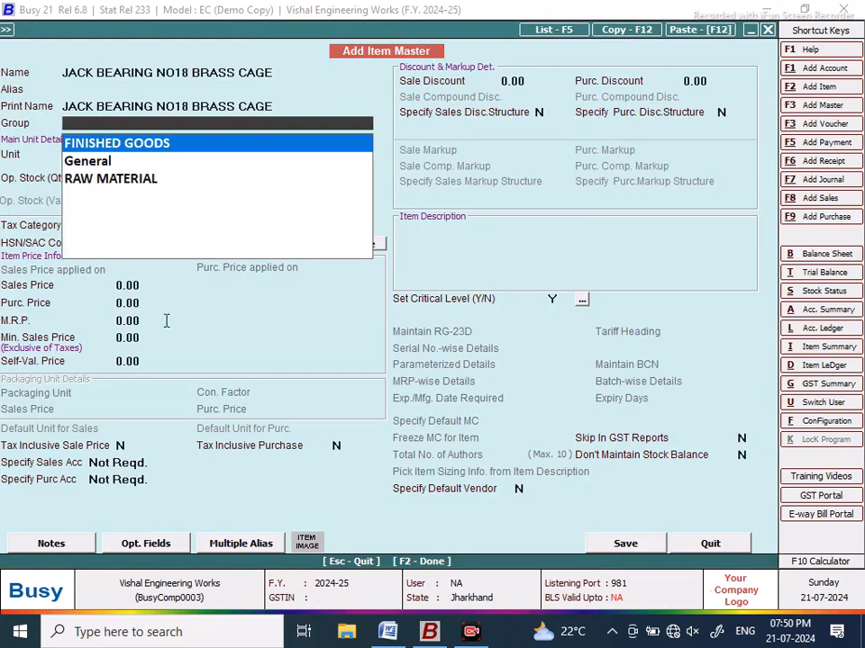
pyautogui.write('R')
pyautogui.press('Return')
pyautogui.write('PCS')
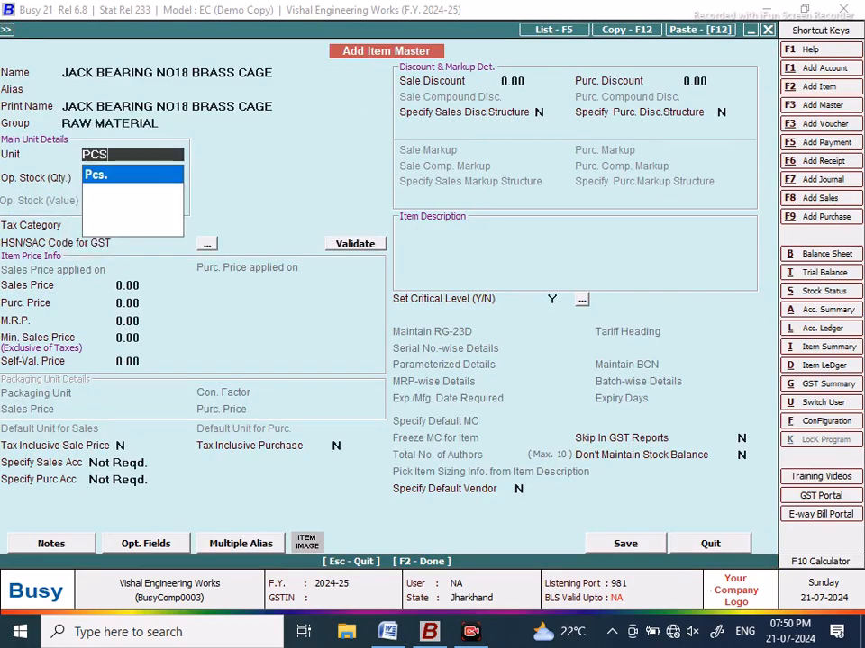
pyautogui.press('Return')
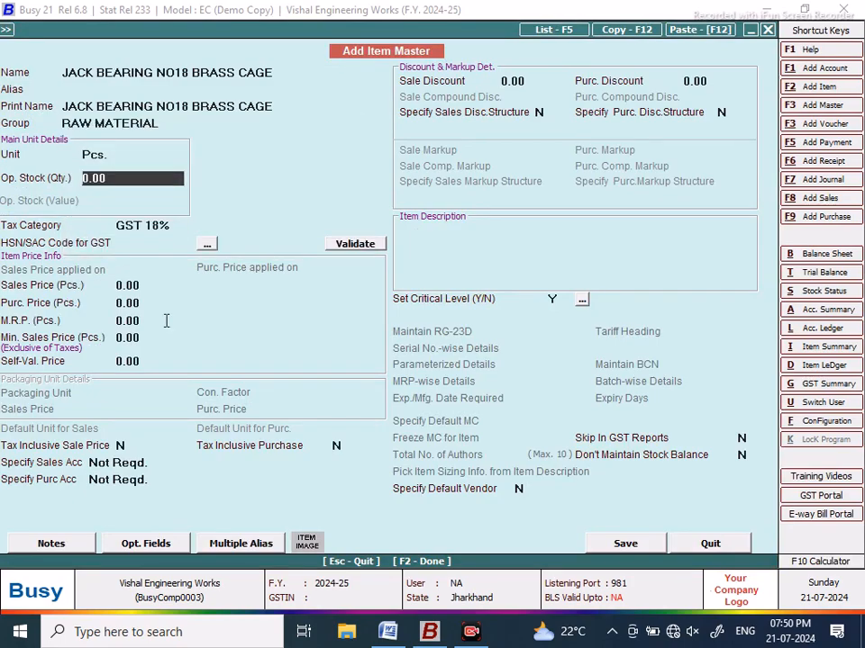
pyautogui.click(605, 550)
pyautogui.click(473, 351)
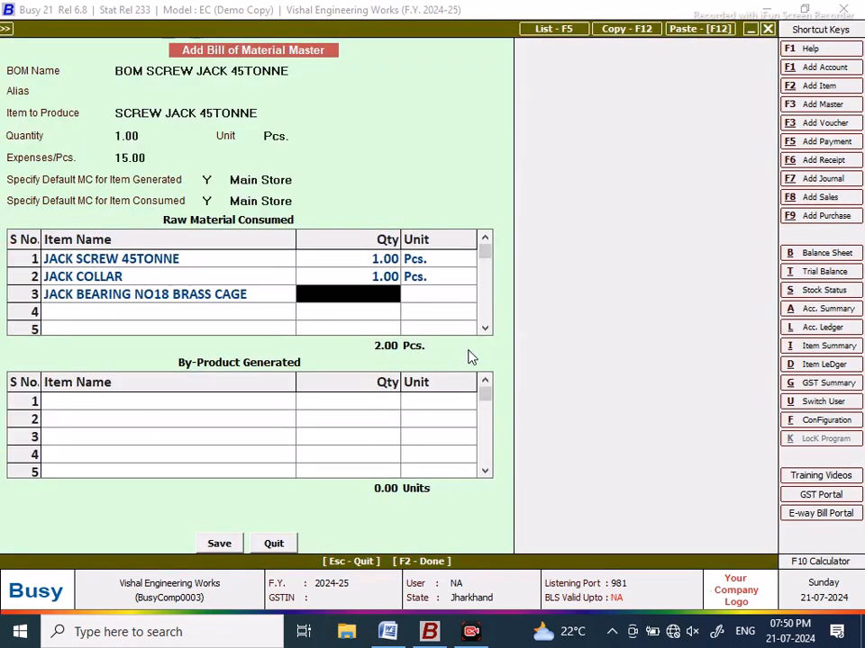
# Step: Set row 3's quantity to 1 with unit Pcs
pyautogui.write('1')
pyautogui.press('Return')
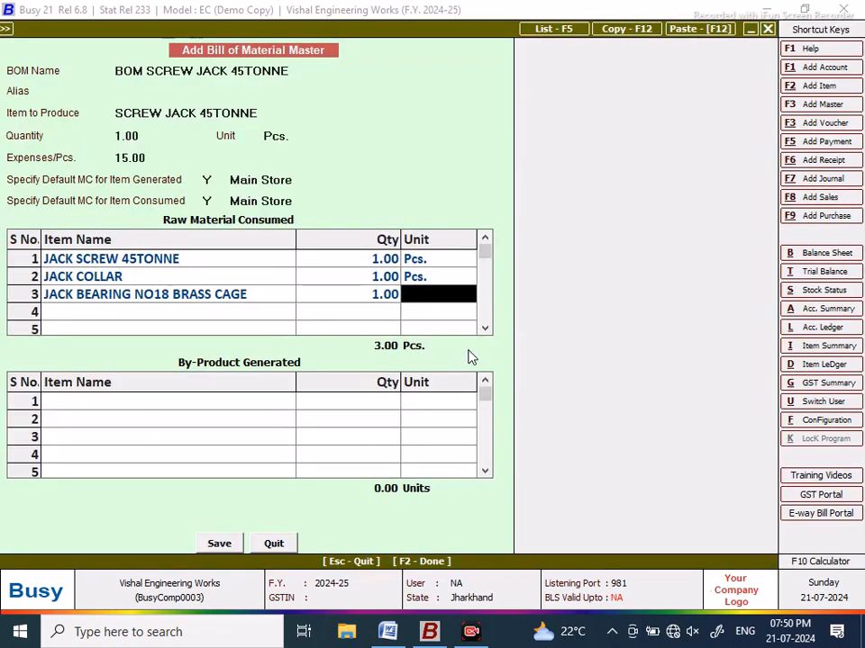
pyautogui.write('pCS')
pyautogui.press('Return')
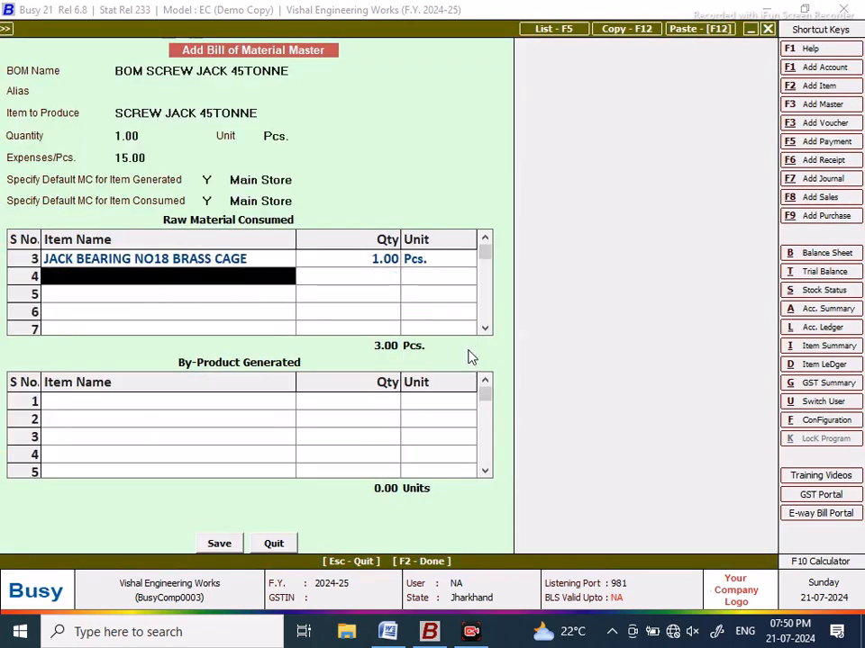
# Step: Create raw-material item JACK HOUSING 45TONNE in Pcs. and save it without an HSN code
pyautogui.press('F3')
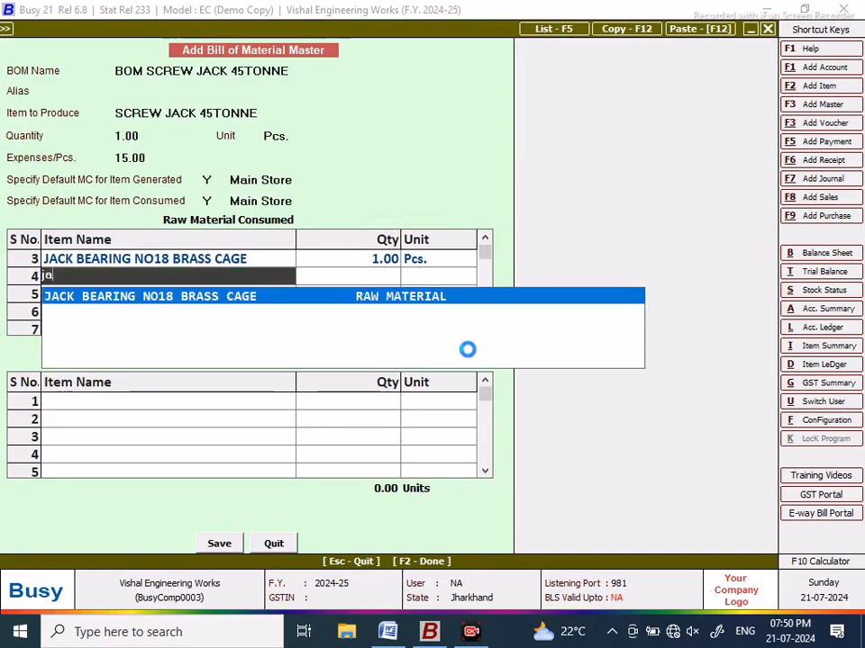
pyautogui.write('C')
pyautogui.write('JACK HOUSING')
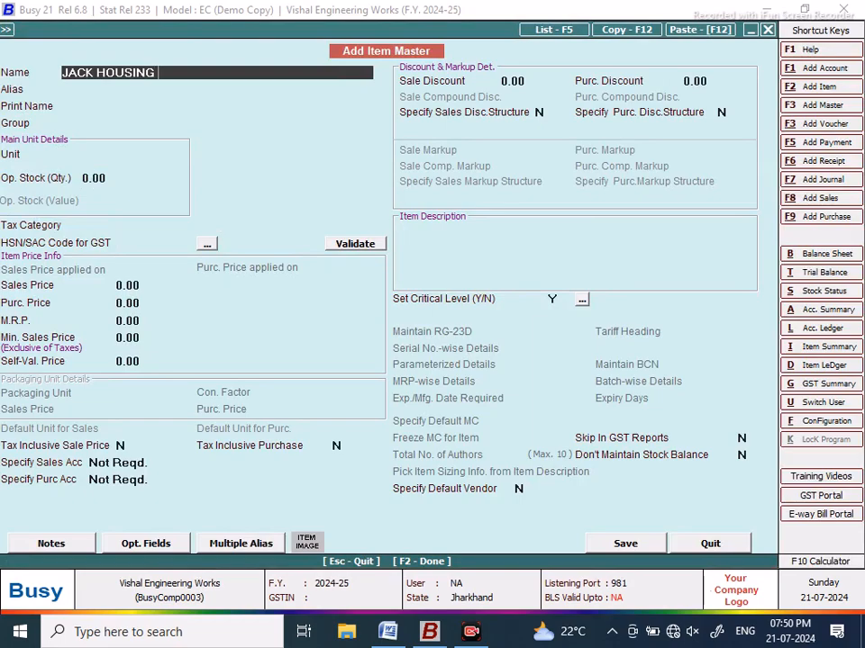
pyautogui.write(' 45TONNE')
pyautogui.press('Return')
pyautogui.press('Return')
pyautogui.press('Return')
pyautogui.write('R')
pyautogui.press('Return')
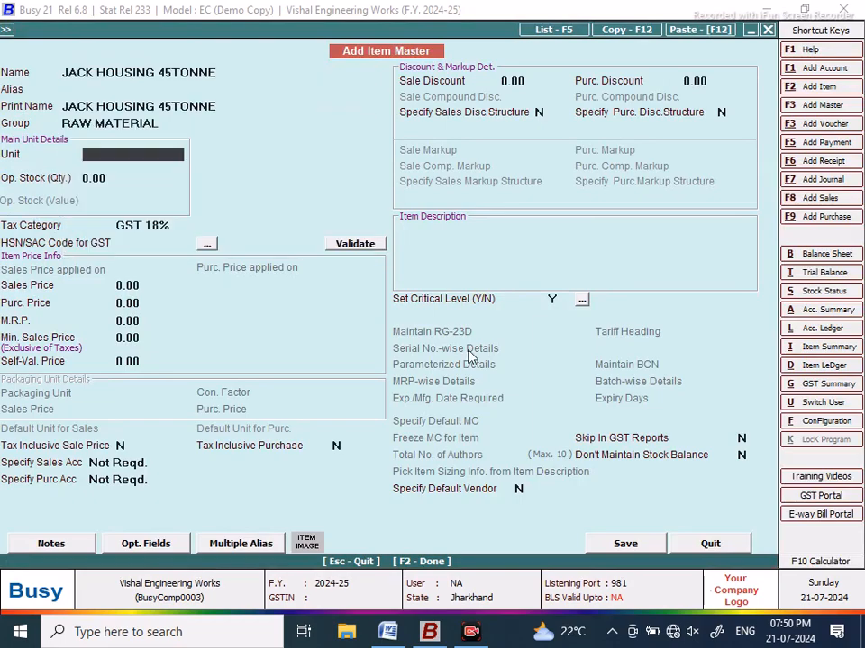
pyautogui.write('PS')
pyautogui.press('Return')
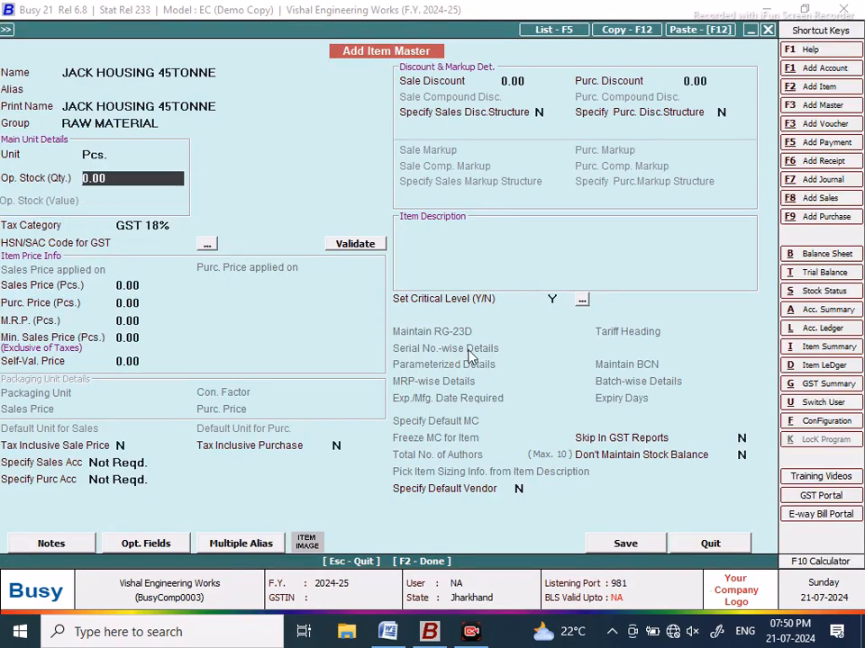
pyautogui.click(628, 544)
pyautogui.click(475, 358)
# Step: Confirm row 4's item and quantity with unit Pcs
pyautogui.press('Return')
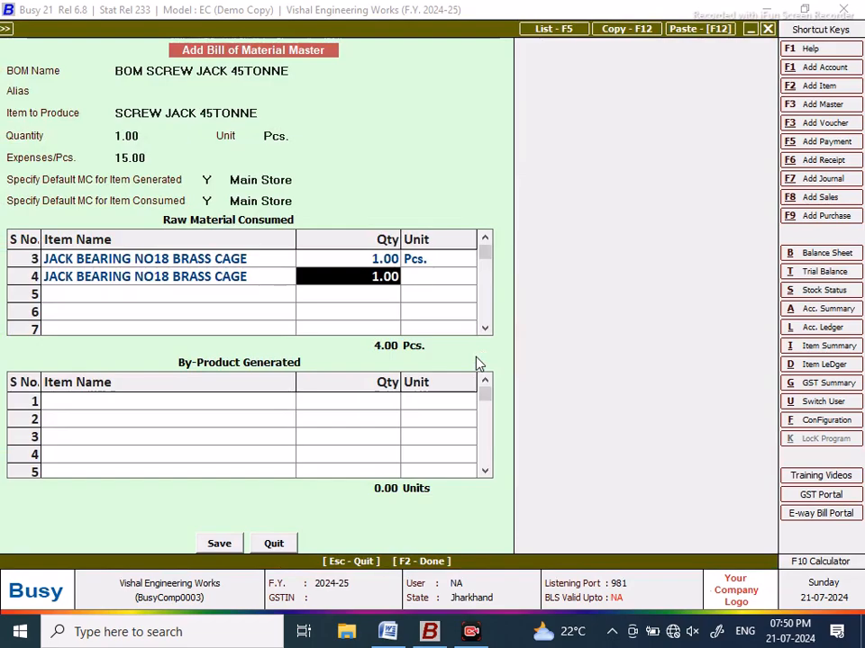
pyautogui.press('Return')
pyautogui.write('pCS')
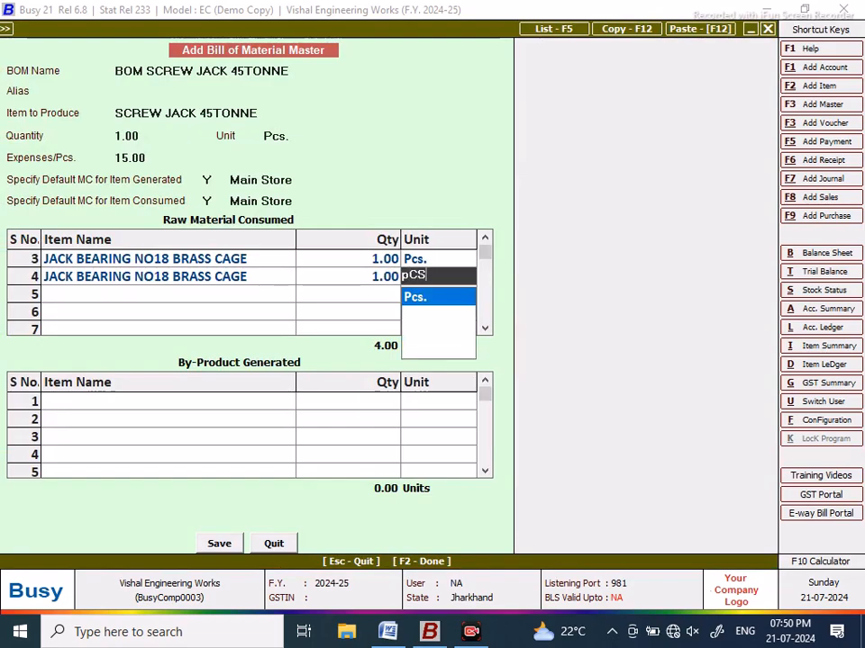
pyautogui.press('Return')
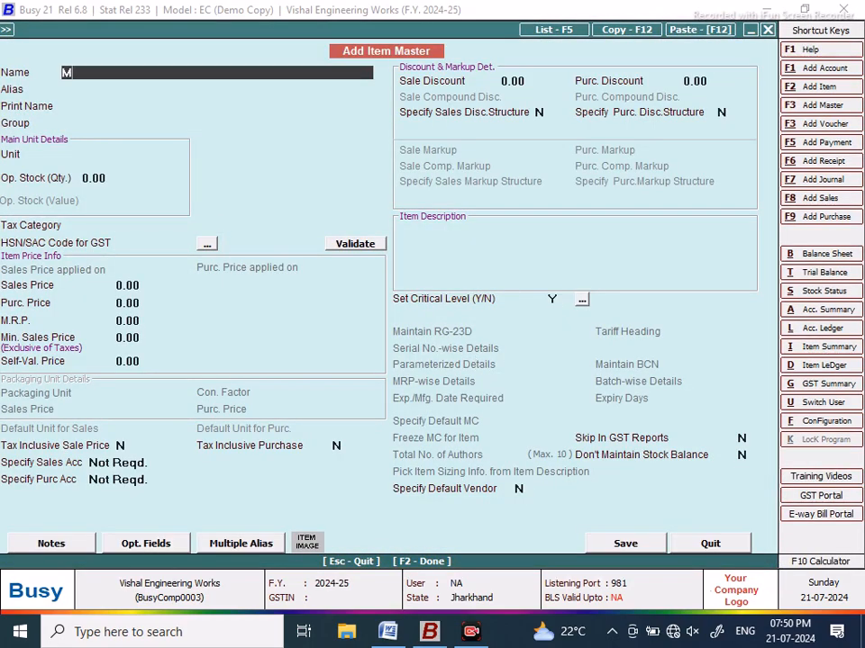
# Step: Create raw-material item ALLEN SCREW 6 X 18 in Pcs., saving without an HSN code
pyautogui.write('M')
pyautogui.press('BackSpace')
pyautogui.write('ALLEN SCREW 6')
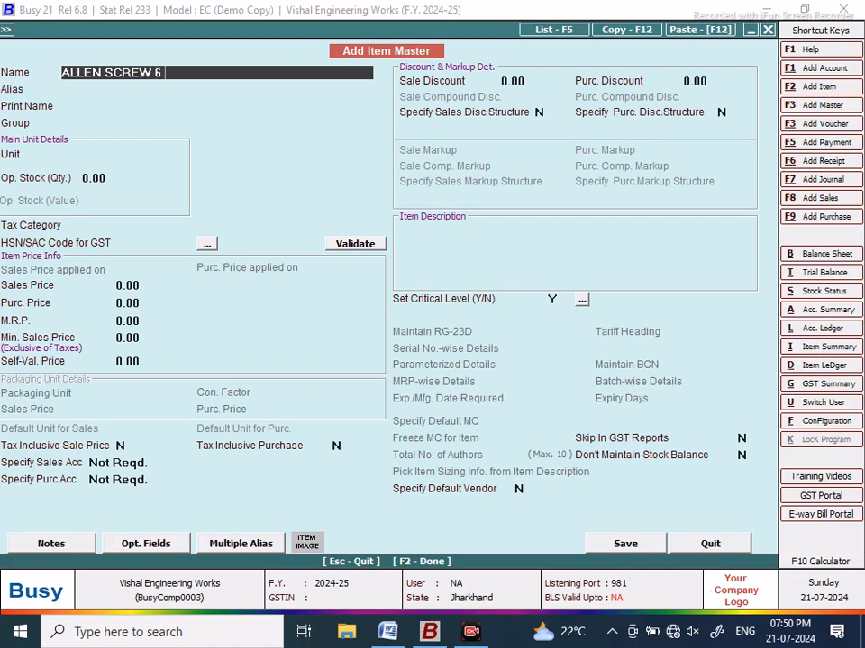
pyautogui.write(' X 18')
pyautogui.press('Return')
pyautogui.press('Return')
pyautogui.press('Return')
pyautogui.write('R')
pyautogui.press('Return')
pyautogui.write('PC')
pyautogui.press('Return')
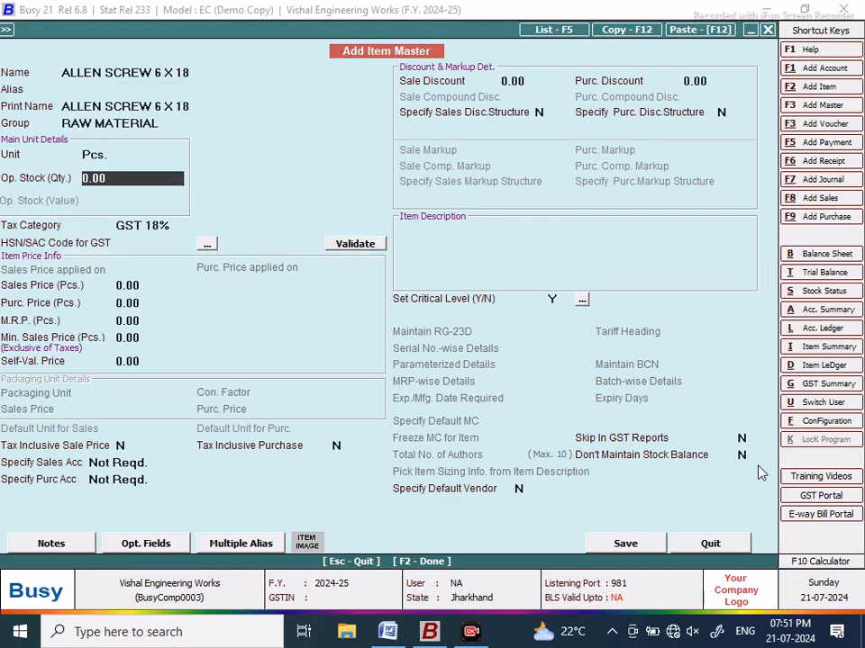
pyautogui.click(630, 546)
pyautogui.click(467, 360)
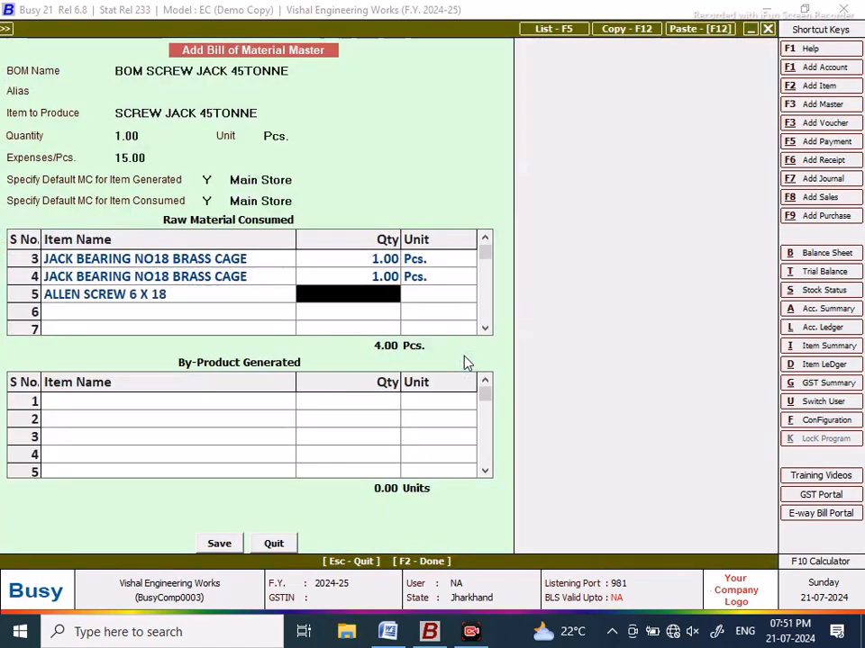
# Step: Set row 5's quantity to 2 with unit Pcs
pyautogui.write('2')
pyautogui.press('Return')
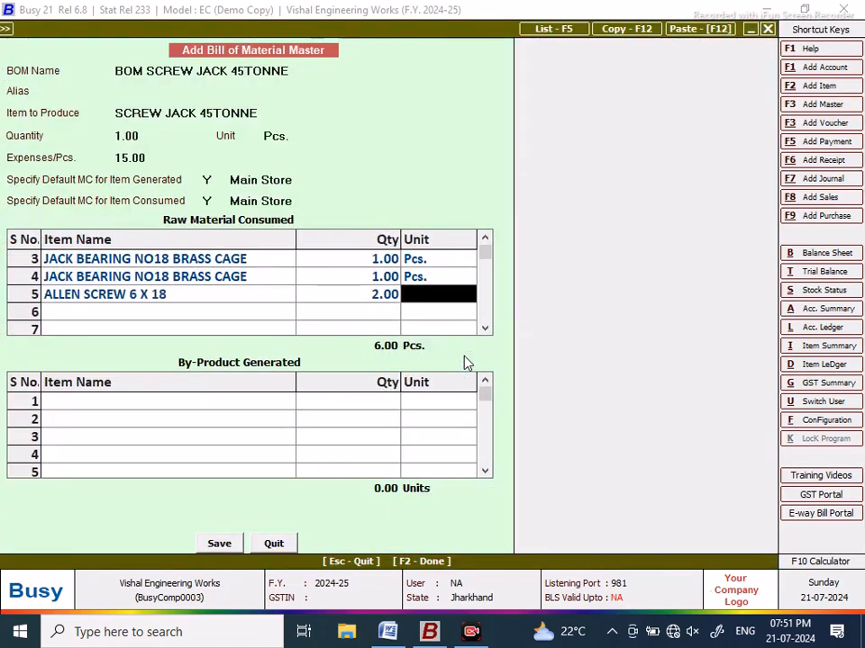
pyautogui.write('pCS')
pyautogui.press('Return')
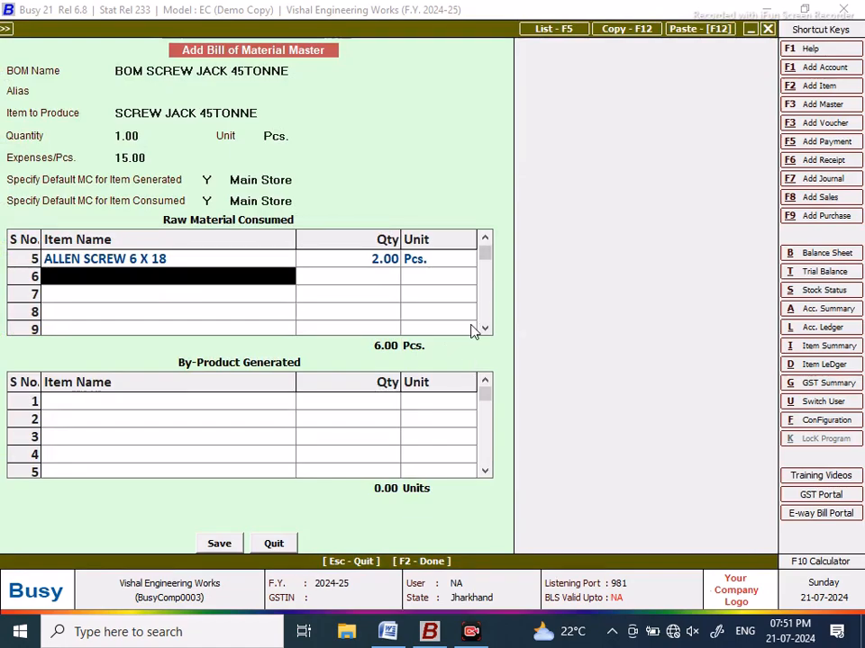
# Step: Delete the duplicate bearing entry in row 4
pyautogui.click(484, 242)
pyautogui.click(484, 241)
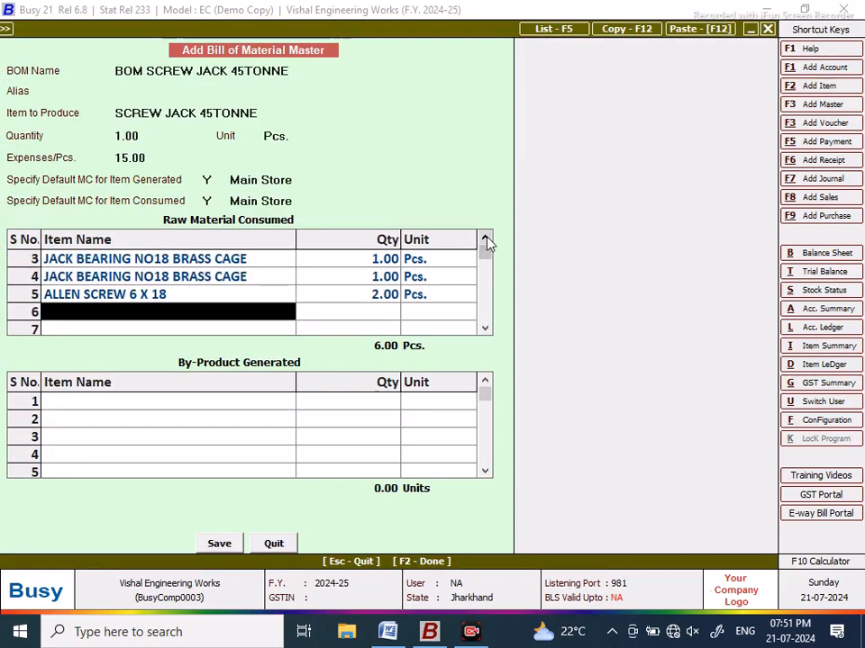
pyautogui.click(485, 242)
pyautogui.click(226, 299)
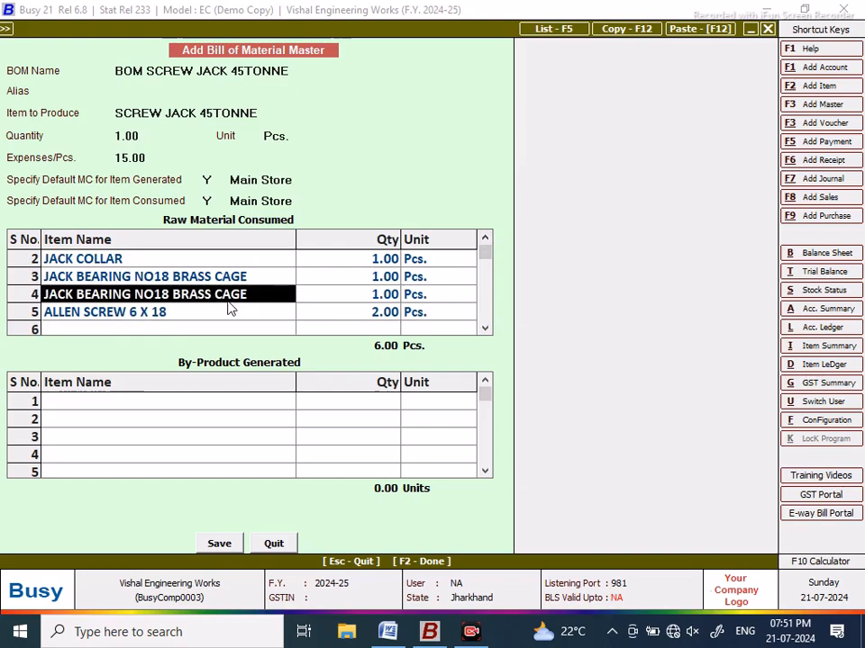
pyautogui.hotkey('ctrl', 'd')
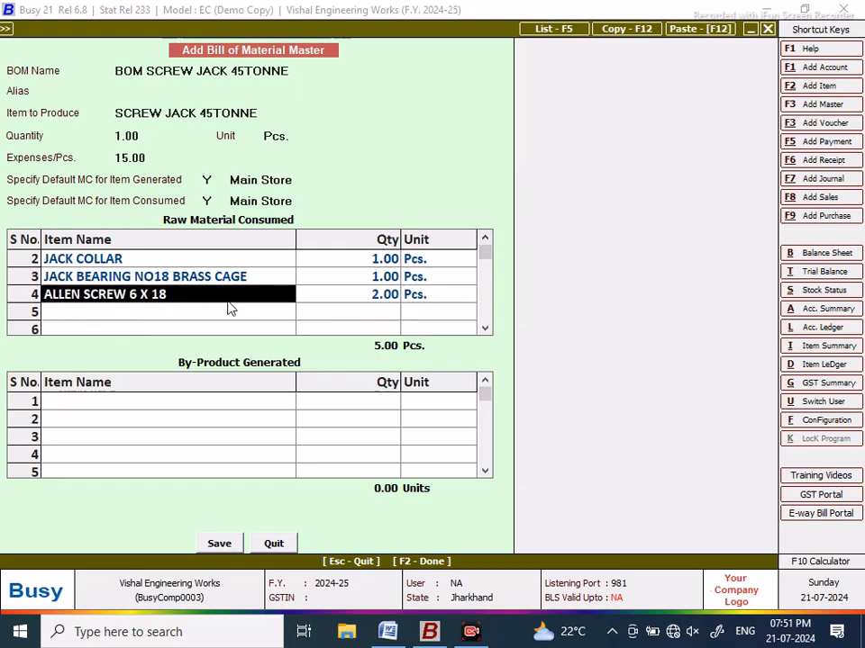
# Step: Try re-creating JACK HOUSING 45TONNE in the empty row and dismiss the duplicate-name error
pyautogui.click(485, 241)
pyautogui.click(484, 328)
pyautogui.click(190, 327)
pyautogui.press('F3')
pyautogui.write('JACK HOUSING 45')
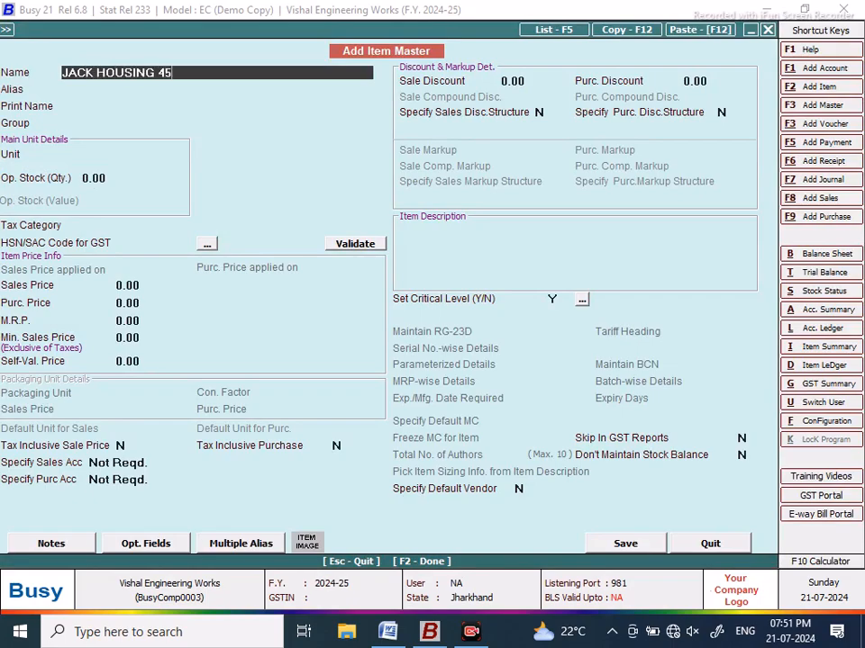
pyautogui.write('TONNE')
pyautogui.press('Return')
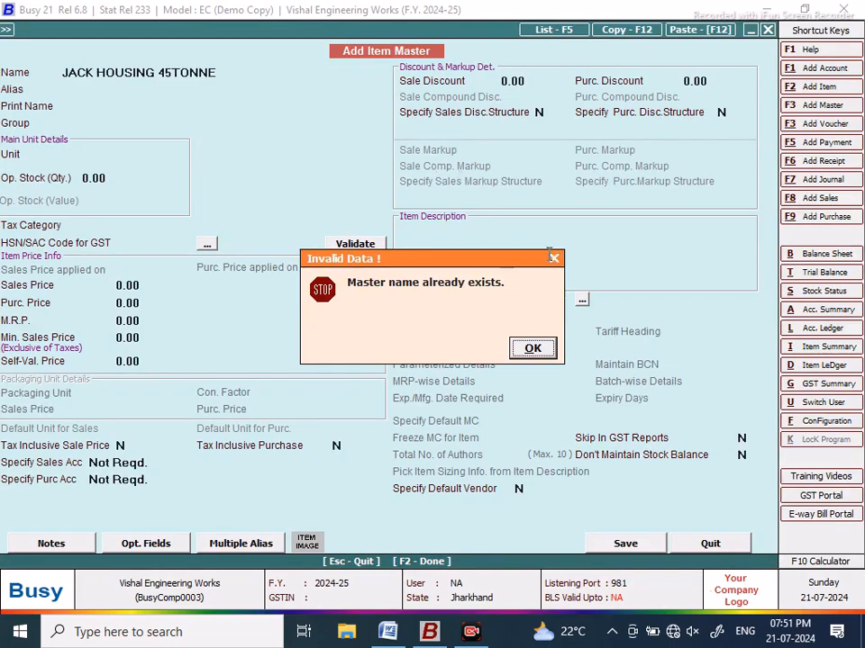
pyautogui.press('Escape')
pyautogui.press('Escape')
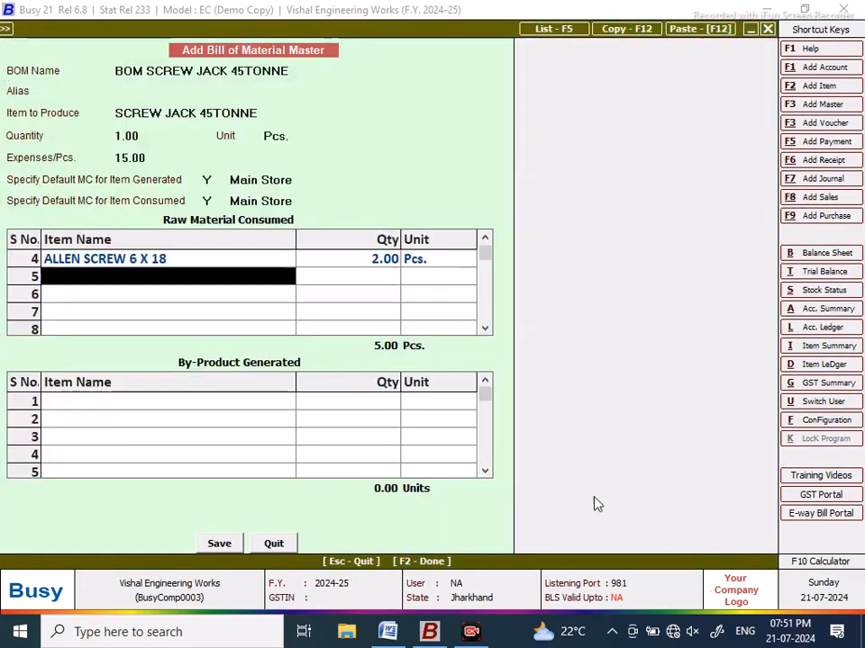
# Step: Pick existing item JACK HOUSING 45TONNE into row 5 at quantity 1
pyautogui.click(485, 241)
pyautogui.click(485, 241)
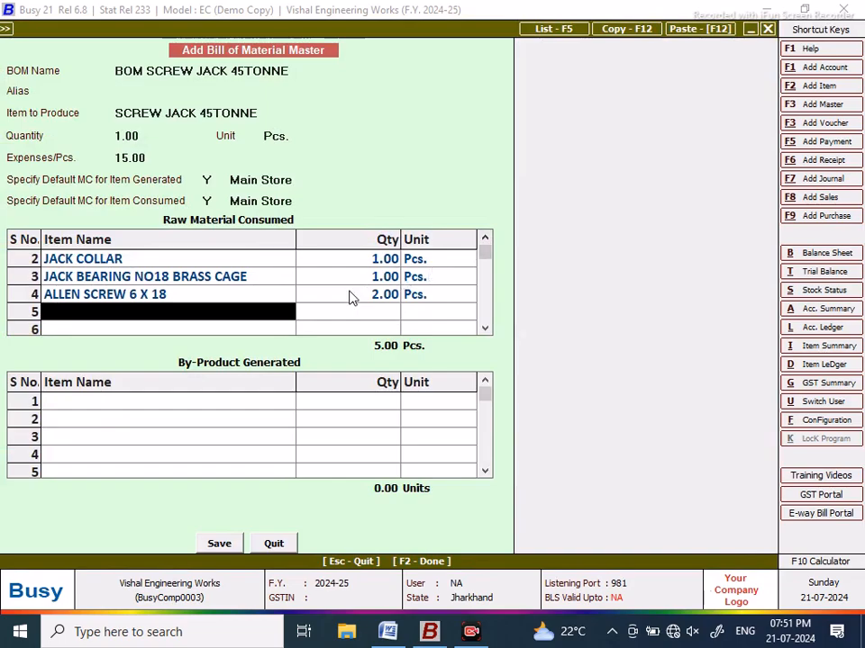
pyautogui.write('JACK')
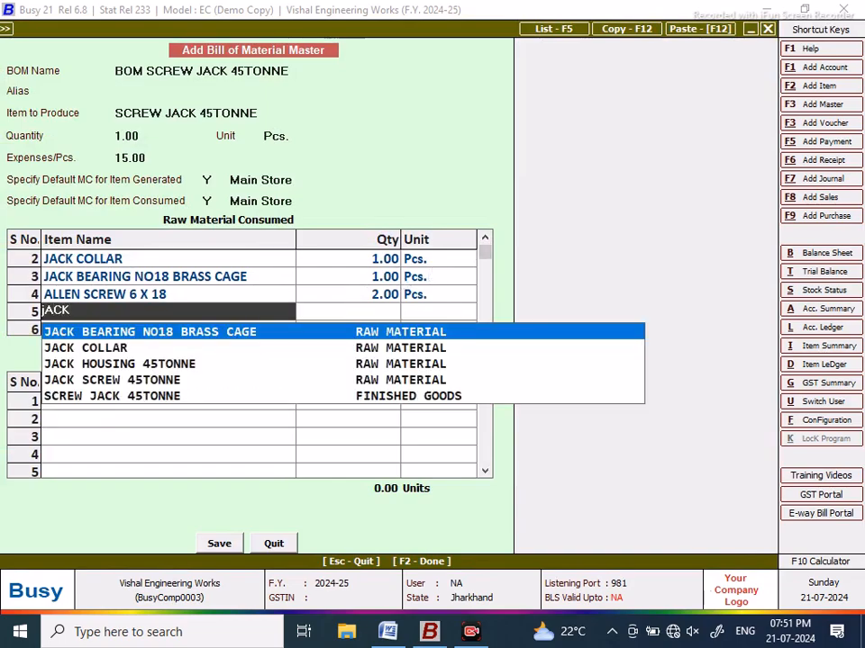
pyautogui.press('Down')
pyautogui.press('Down')
pyautogui.press('Return')
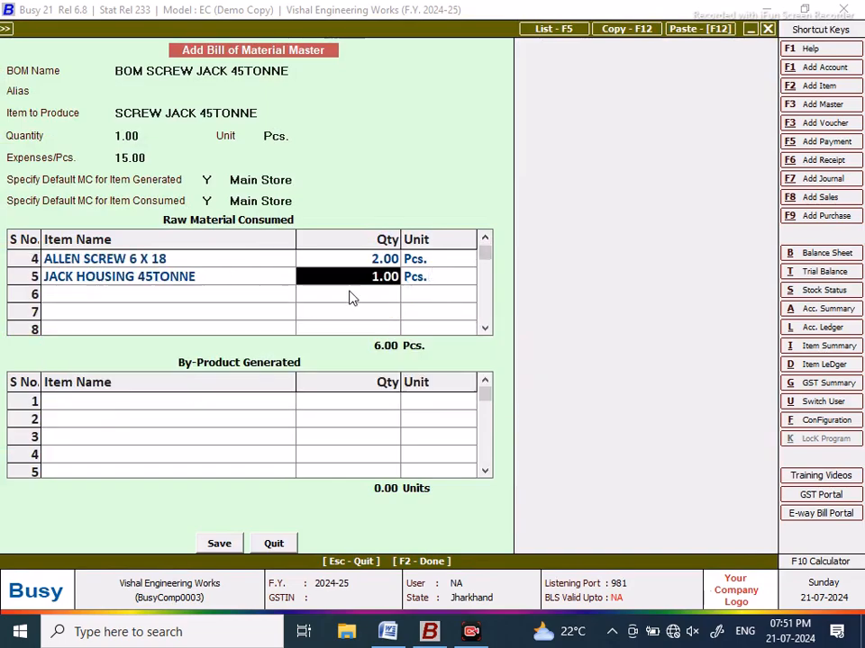
pyautogui.press('Return')
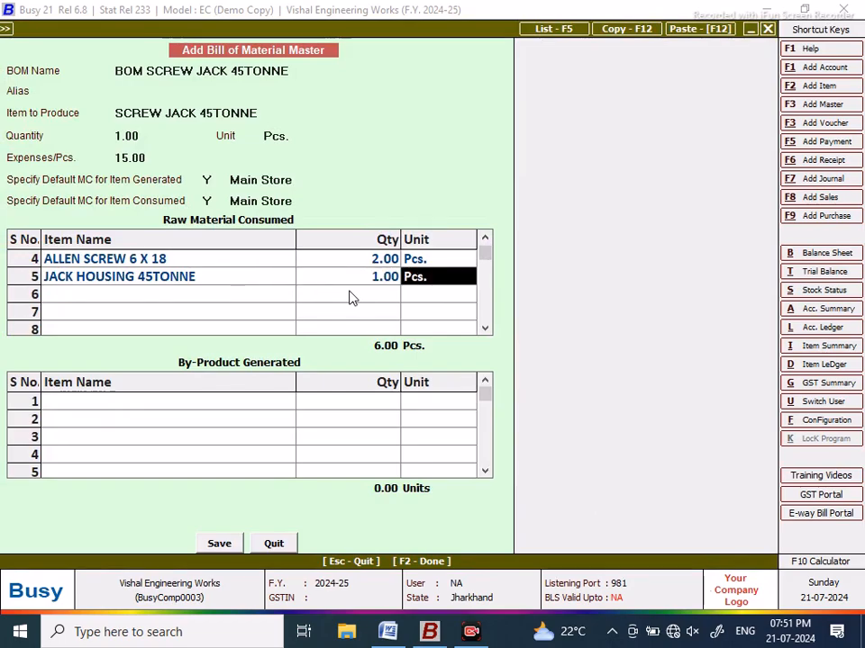
# Step: Save and close BOM SCREW JACK 45TONNE, then review it in the Bill of Material list
pyautogui.click(219, 544)
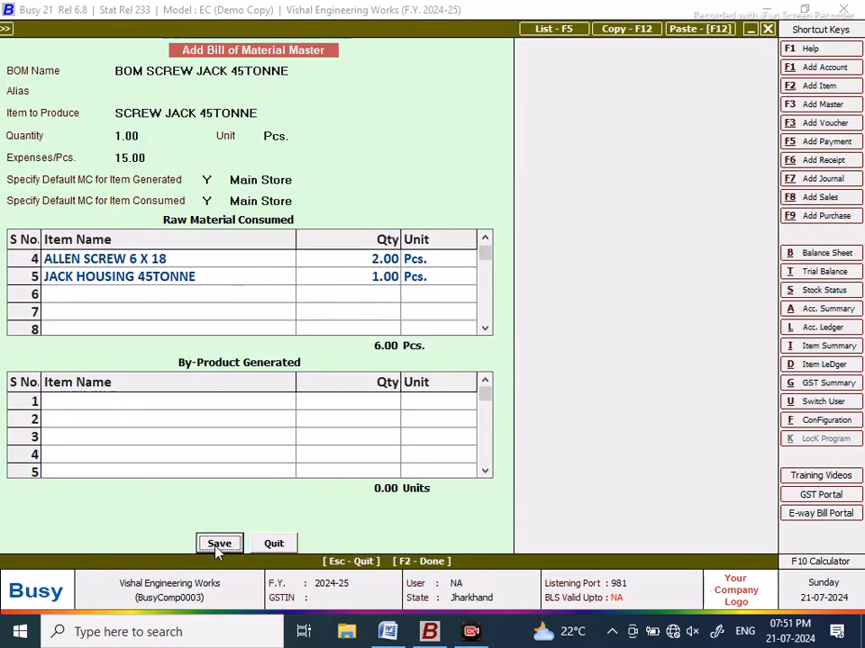
pyautogui.click(273, 545)
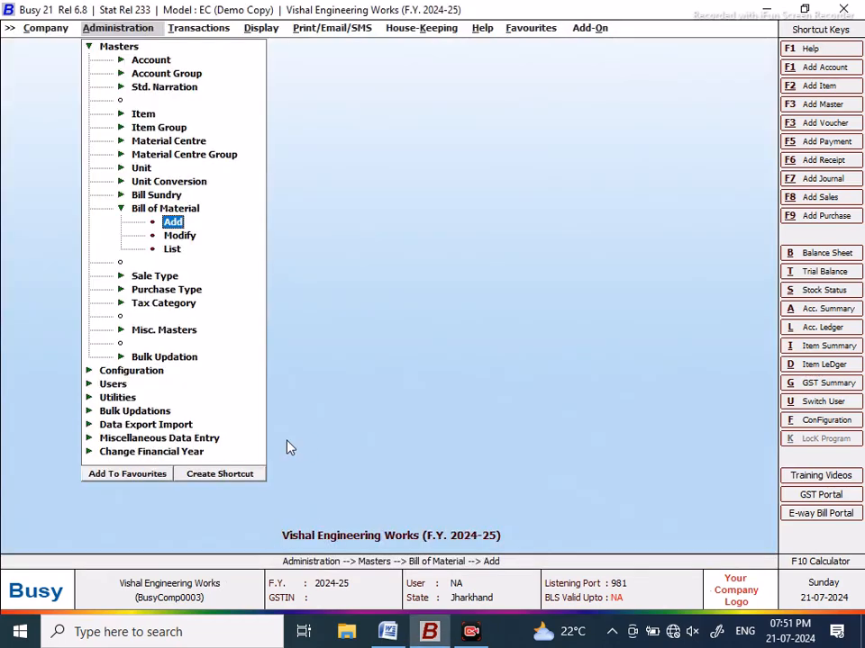
pyautogui.click(89, 48)
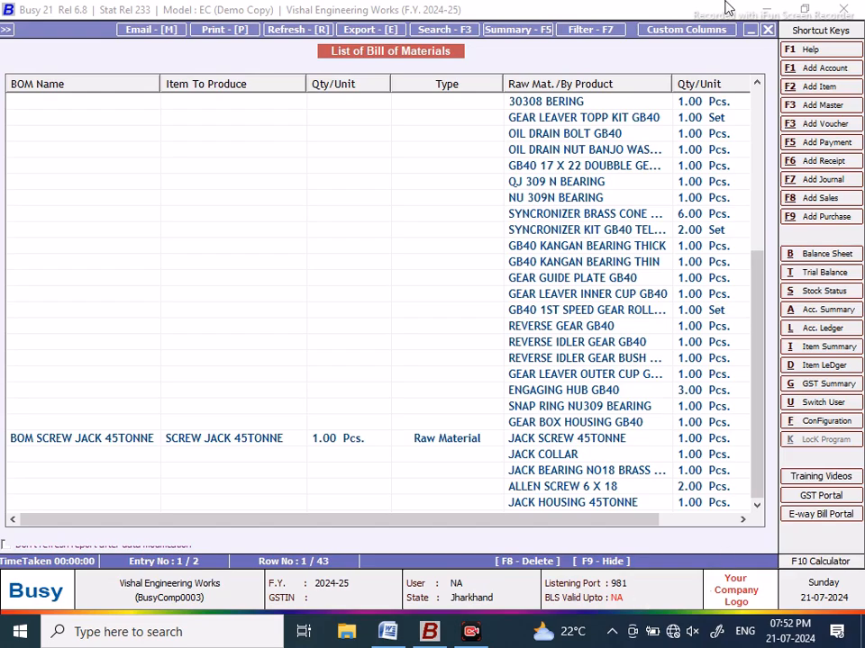
pyautogui.click(767, 30)
pyautogui.click(573, 260)
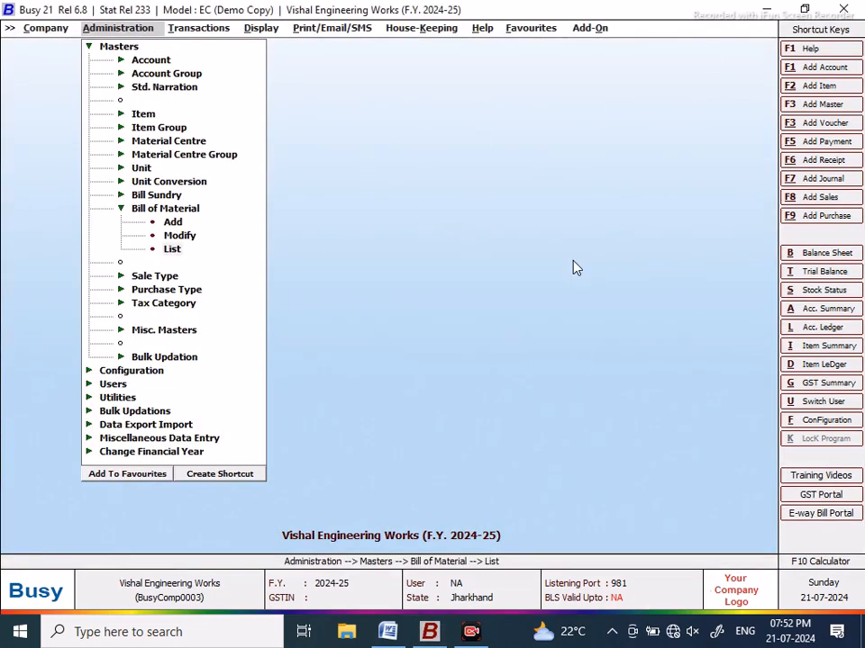
# Step: Start a new BOM named BOM SPIDER KIT TATA and begin a new product item for it
pyautogui.click(171, 222)
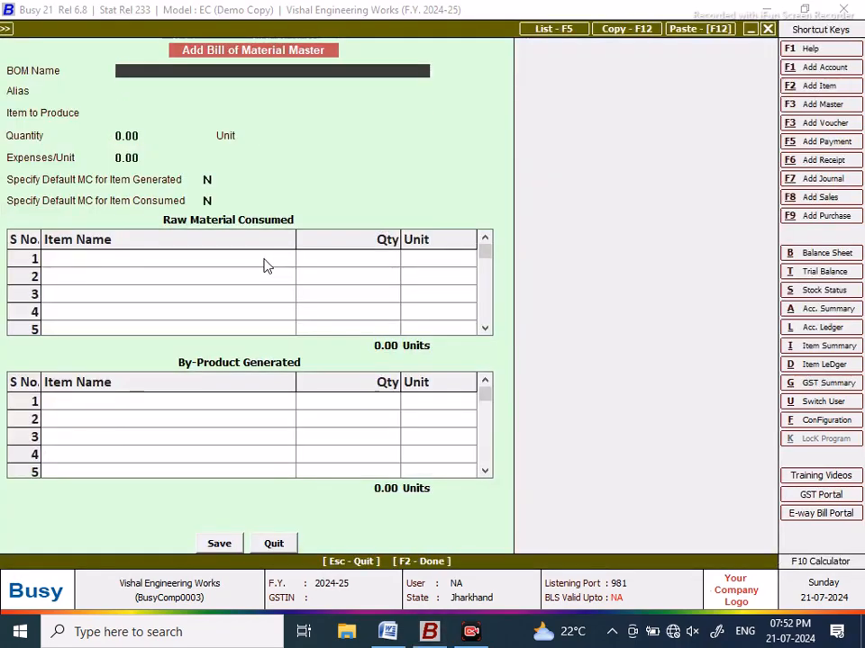
pyautogui.write('BOM SPIDER KIT TATA 1210SE')
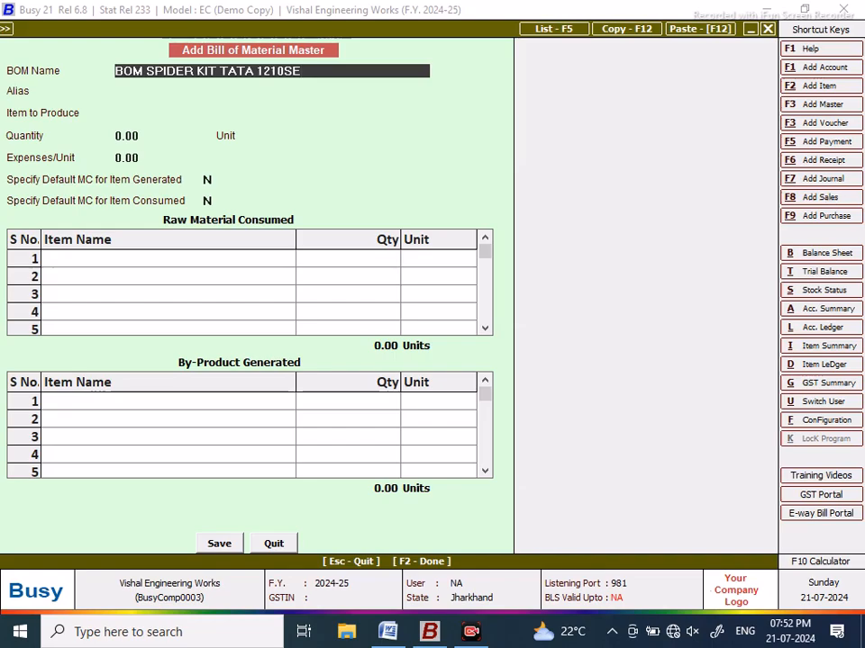
pyautogui.press('Return')
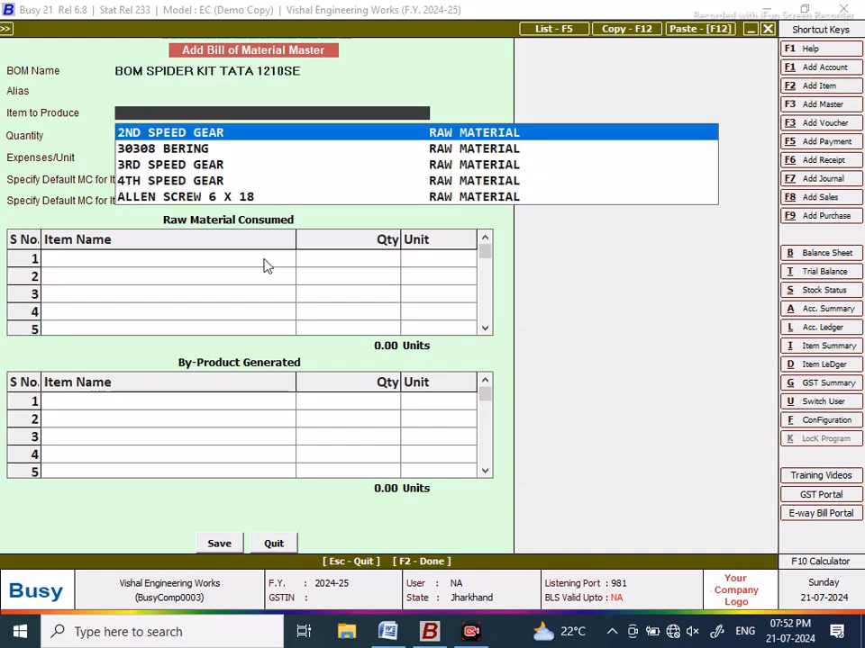
pyautogui.press('F3')
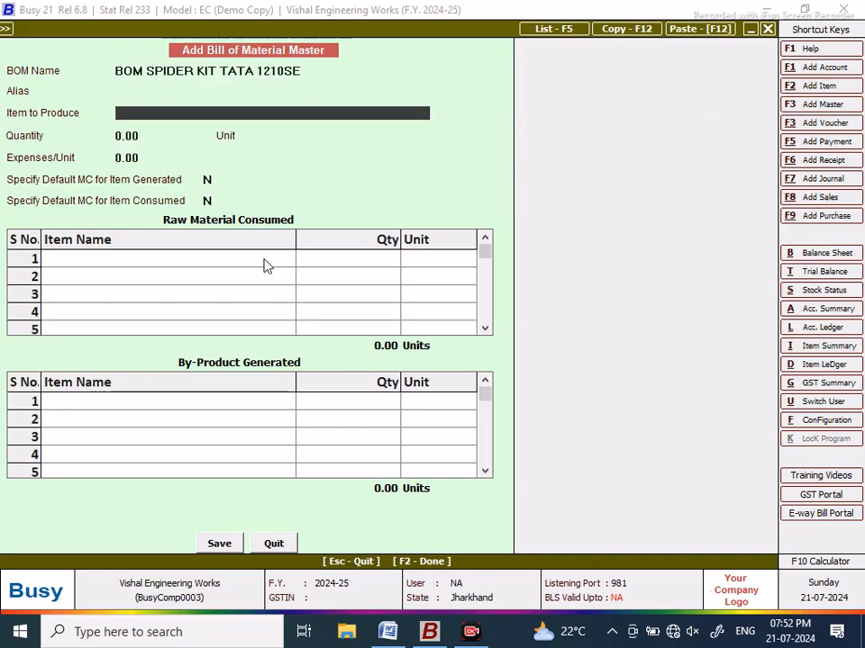
pyautogui.write('SPIKDER')
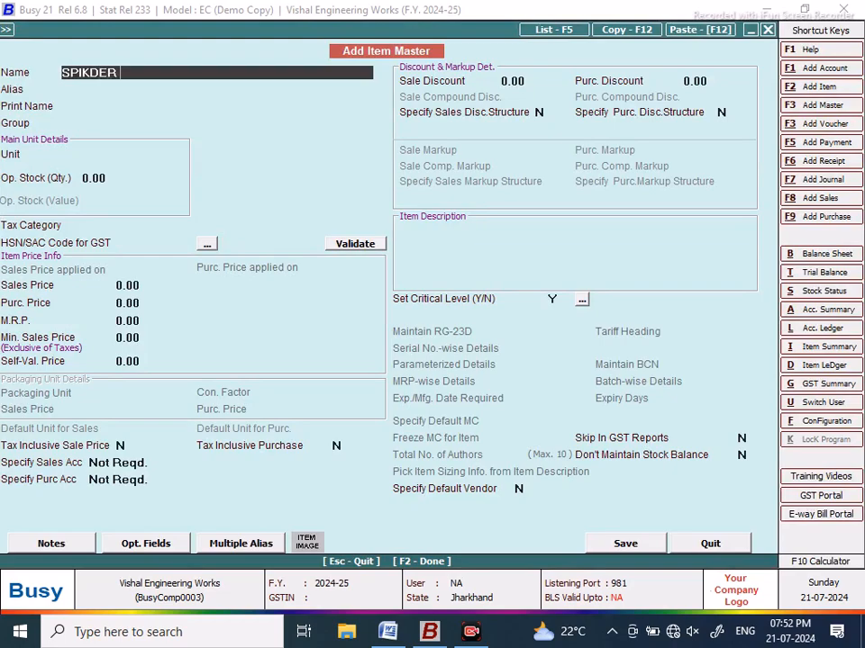
# Step: Create item SPIDER KIT TATA 1210SE with unit Set and produce 1 Set
pyautogui.press('BackSpace')
pyautogui.press('BackSpace')
pyautogui.press('BackSpace')
pyautogui.press('BackSpace')
pyautogui.write('DER KIT TATA')
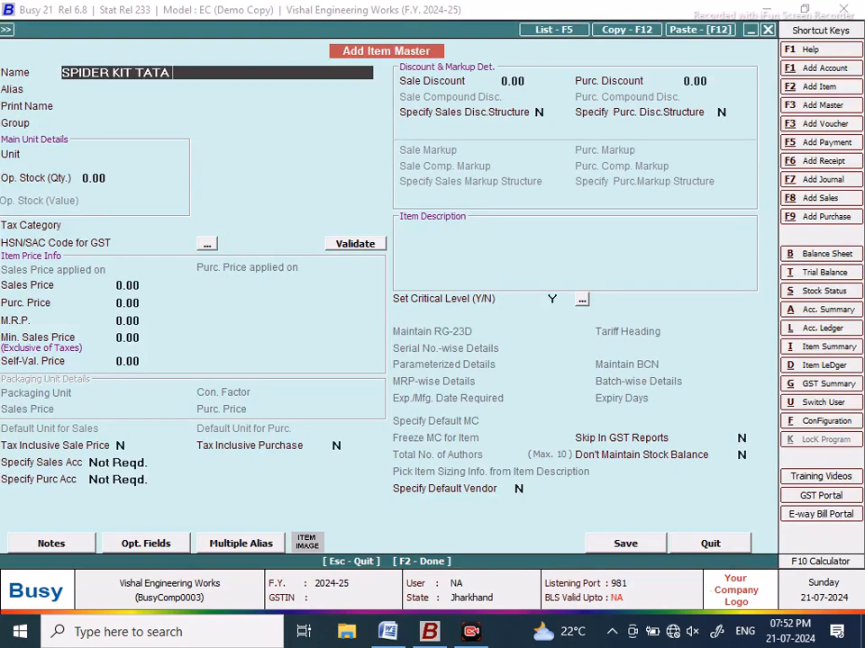
pyautogui.write(' 1210SE')
pyautogui.press('Return')
pyautogui.press('Return')
pyautogui.press('Return')
pyautogui.press('Return')
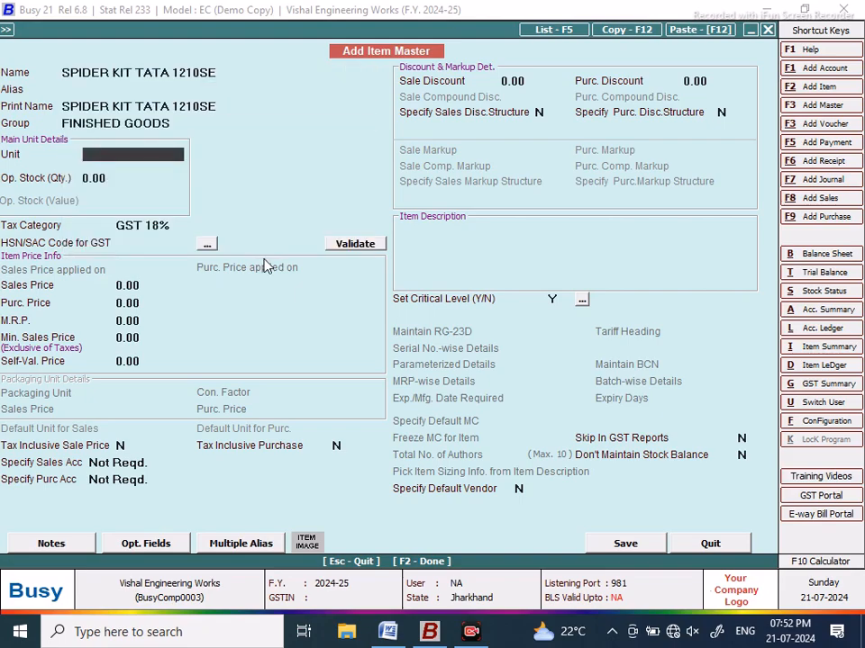
pyautogui.write('SET')
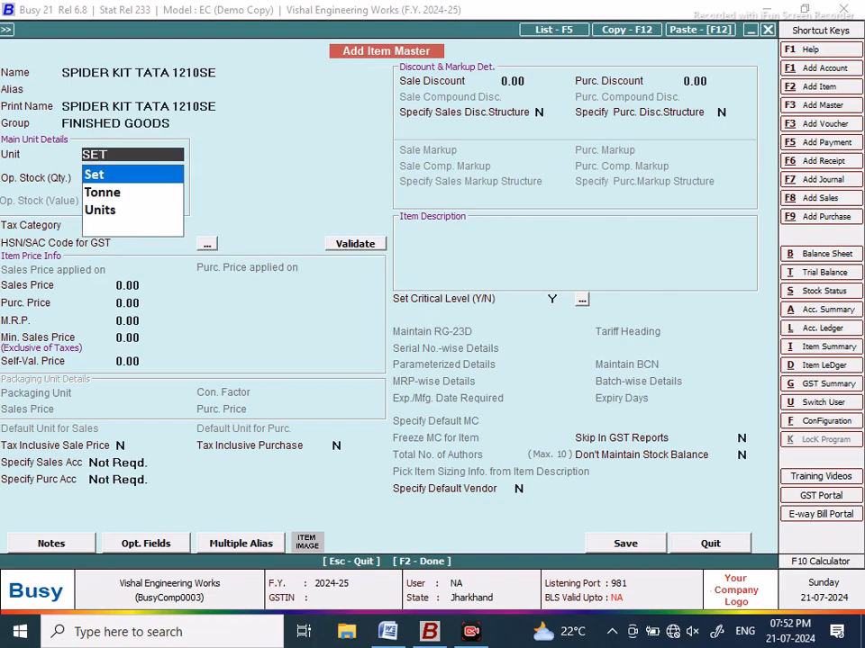
pyautogui.press('Return')
pyautogui.click(628, 552)
pyautogui.click(481, 356)
pyautogui.write('1')
pyautogui.press('Return')
# Step: Enter Expenses/Set 25 and set Main Store as default store for generated and consumed items
pyautogui.press('Return')
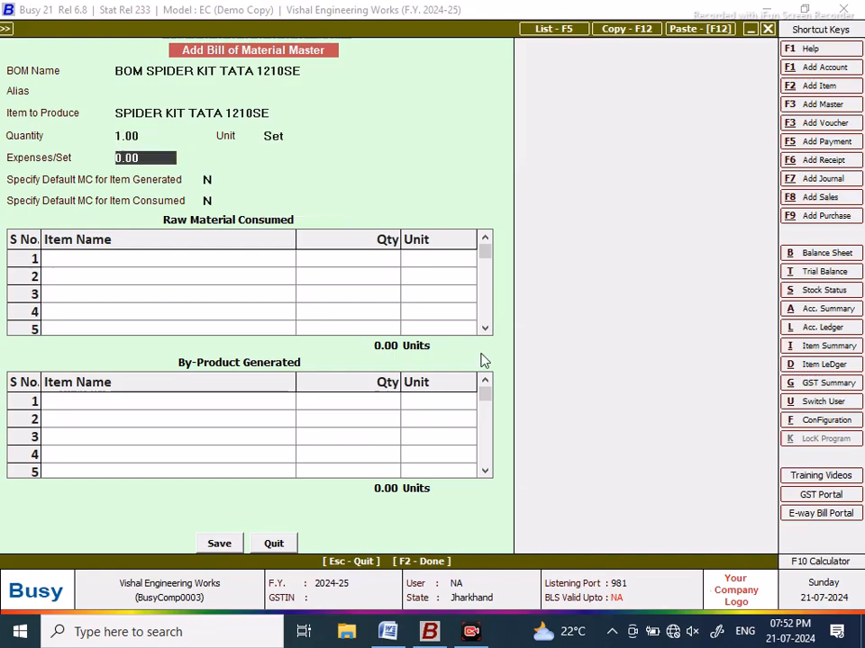
pyautogui.write('25')
pyautogui.press('Return')
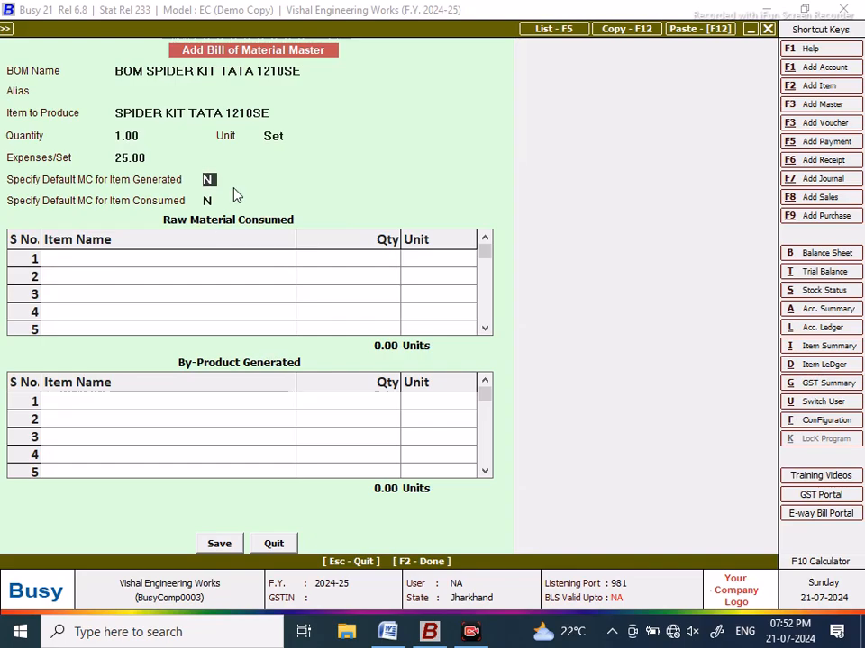
pyautogui.write('y')
pyautogui.press('Return')
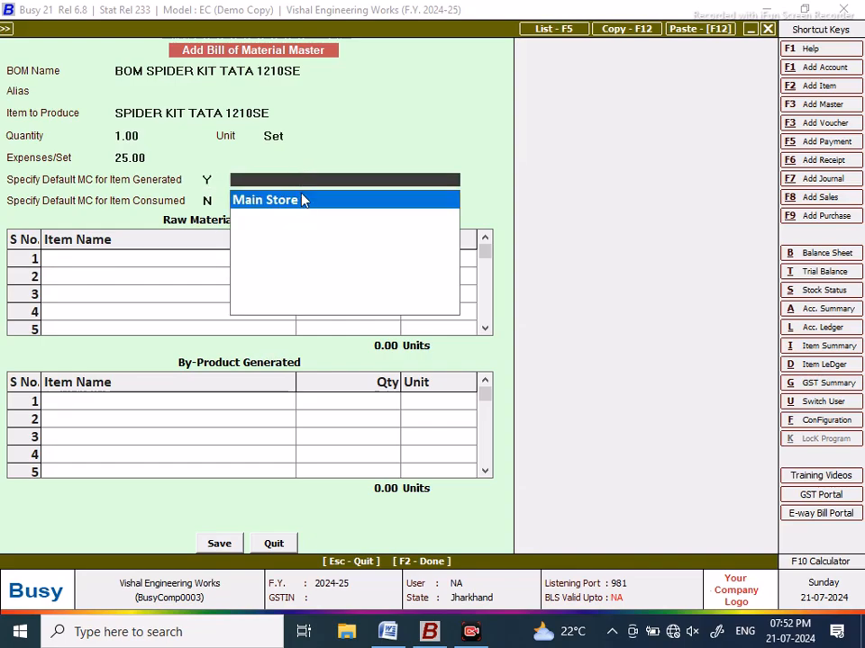
pyautogui.click(302, 199)
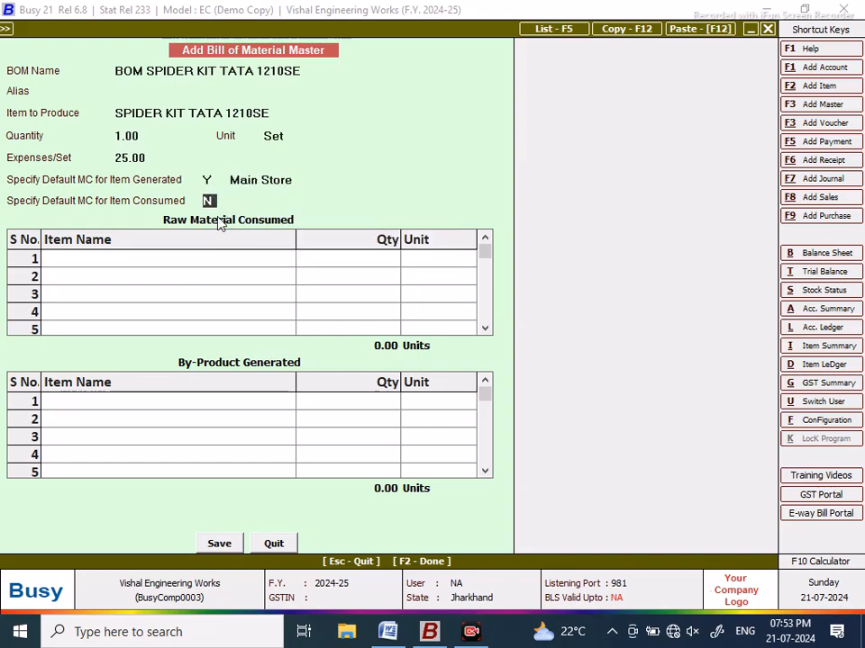
pyautogui.write('y')
pyautogui.press('Return')
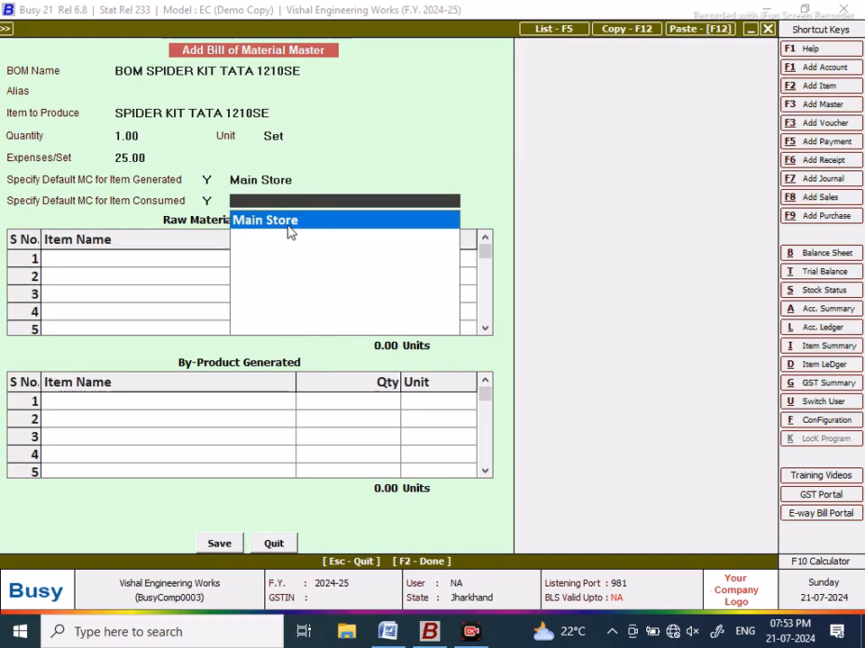
pyautogui.click(290, 225)
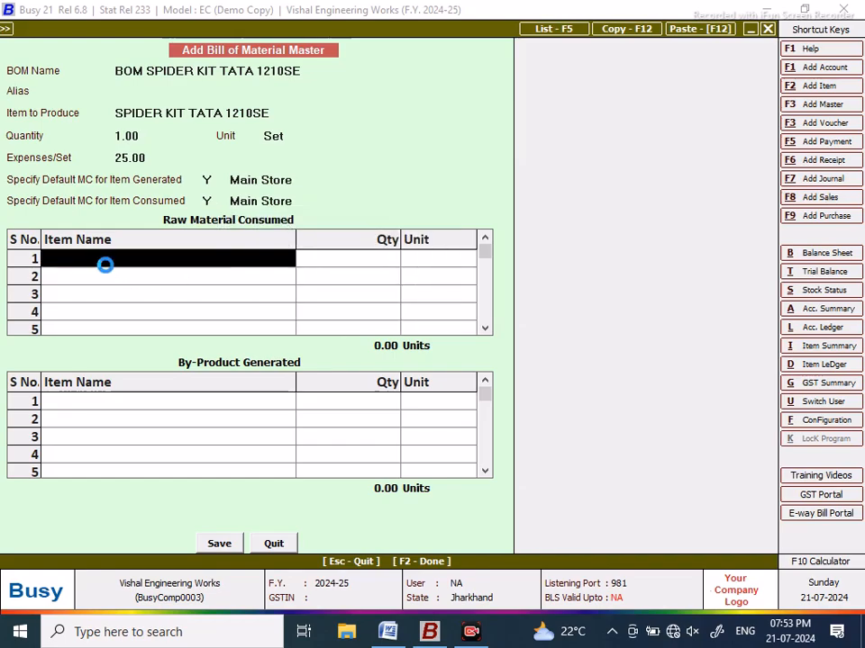
pyautogui.press('F3')
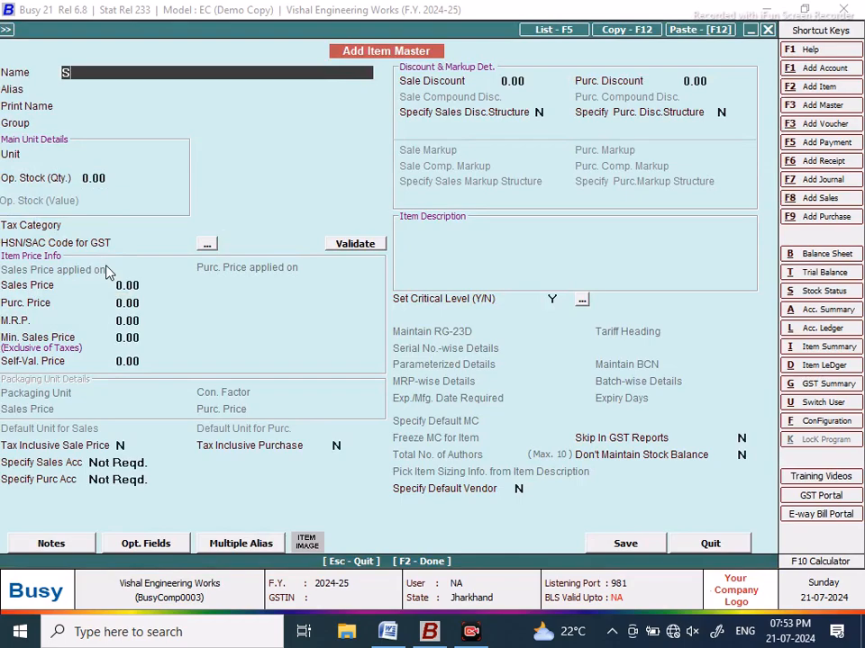
# Step: Create raw-material item SPIDER STAR 1210SE in Pcs. and add it as row 1 at 1 Pcs
pyautogui.write('SPIDER STAR')
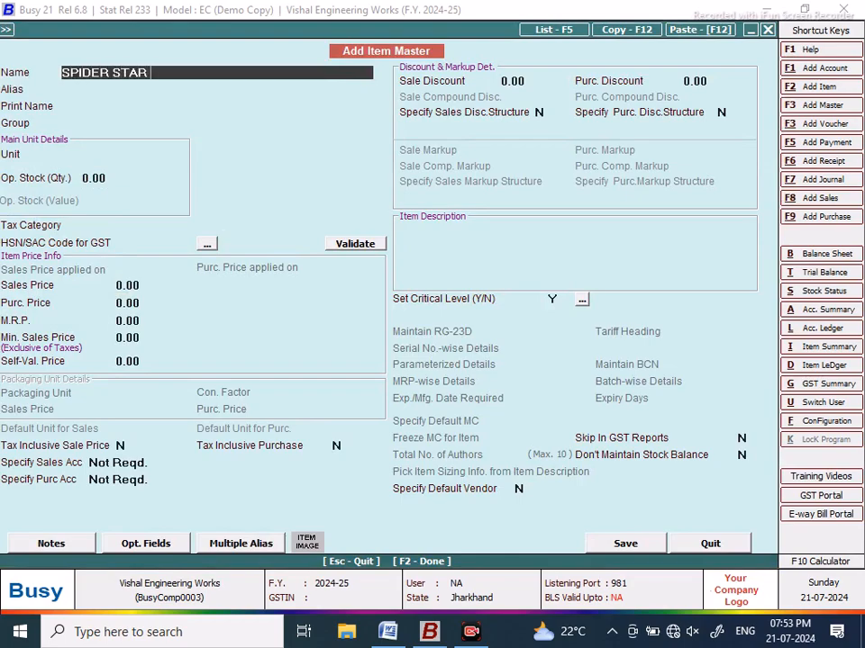
pyautogui.write(' 1210SE')
pyautogui.press('Return')
pyautogui.press('Return')
pyautogui.press('Return')
pyautogui.press('Down')
pyautogui.press('Down')
pyautogui.press('Return')
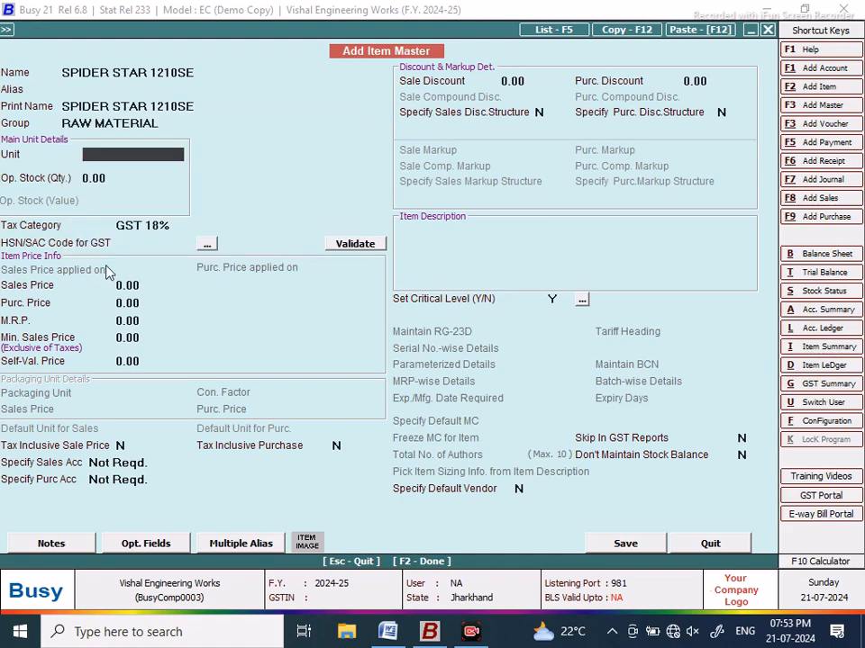
pyautogui.write('PCS')
pyautogui.press('Return')
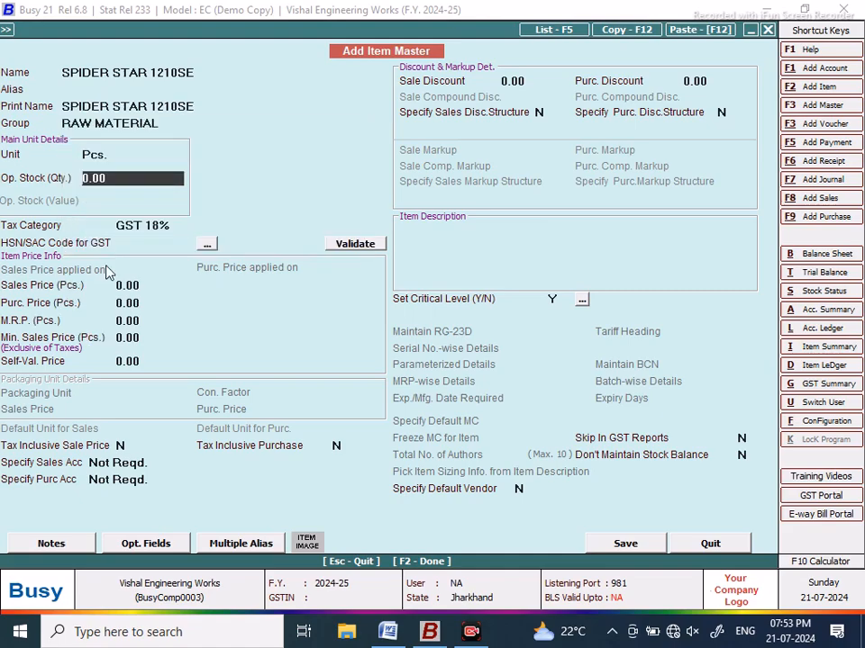
pyautogui.click(625, 543)
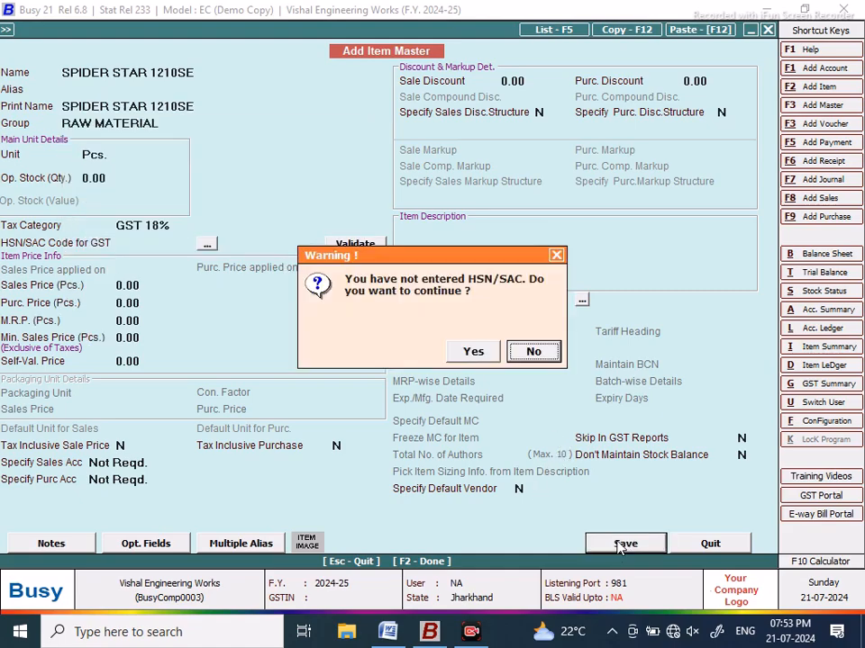
pyautogui.click(473, 352)
pyautogui.write('1')
pyautogui.press('Return')
pyautogui.write('pCS')
pyautogui.press('Return')
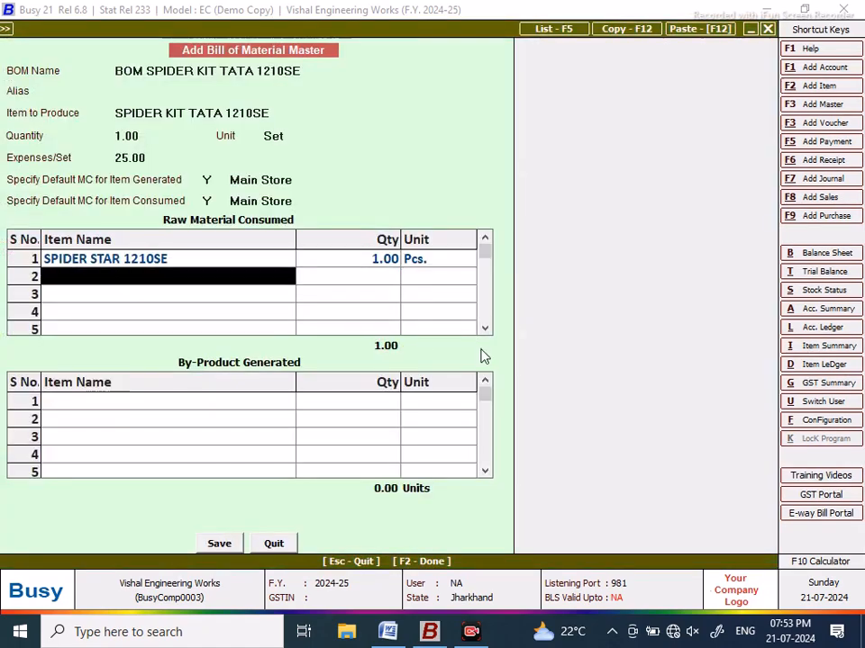
# Step: Create raw material item BEVEL GEAR BIG 1210SE in group RAW MATERIAL with unit Pcs., without an HSN/SAC code
pyautogui.press('F2')
pyautogui.write('BEVE')
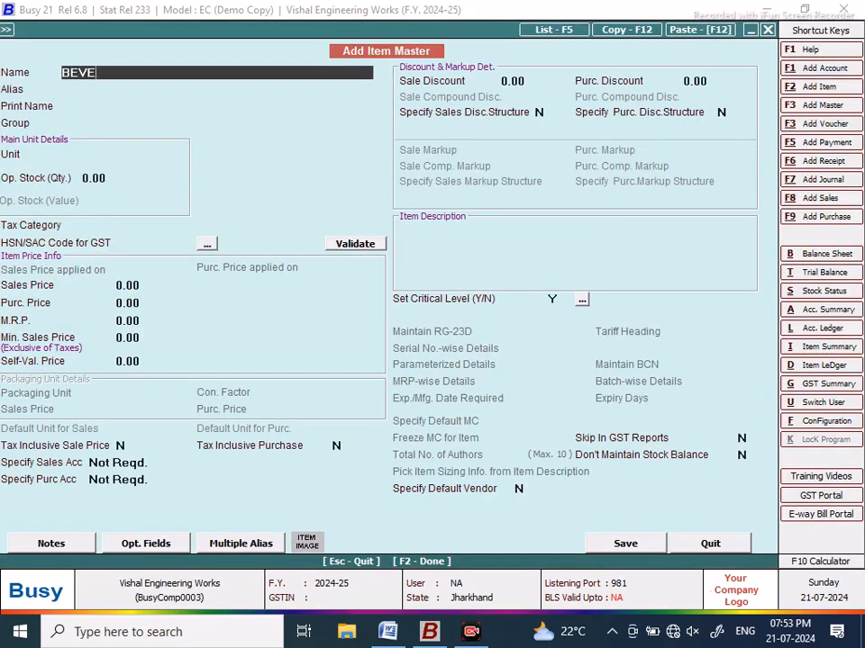
pyautogui.write('R GE3A')
pyautogui.press('BackSpace')
pyautogui.press('BackSpace')
pyautogui.press('BackSpace')
pyautogui.write('AR BIG 1210SE')
pyautogui.press('Return')
pyautogui.press('Return')
pyautogui.write('R')
pyautogui.press('Return')
pyautogui.write('PCS')
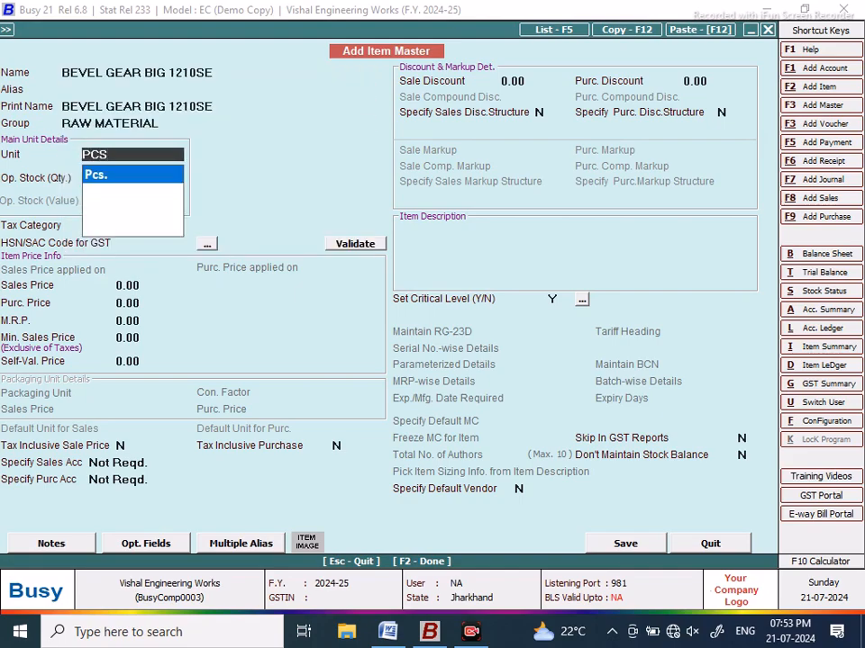
pyautogui.press('Return')
pyautogui.press('F2')
pyautogui.click(474, 353)
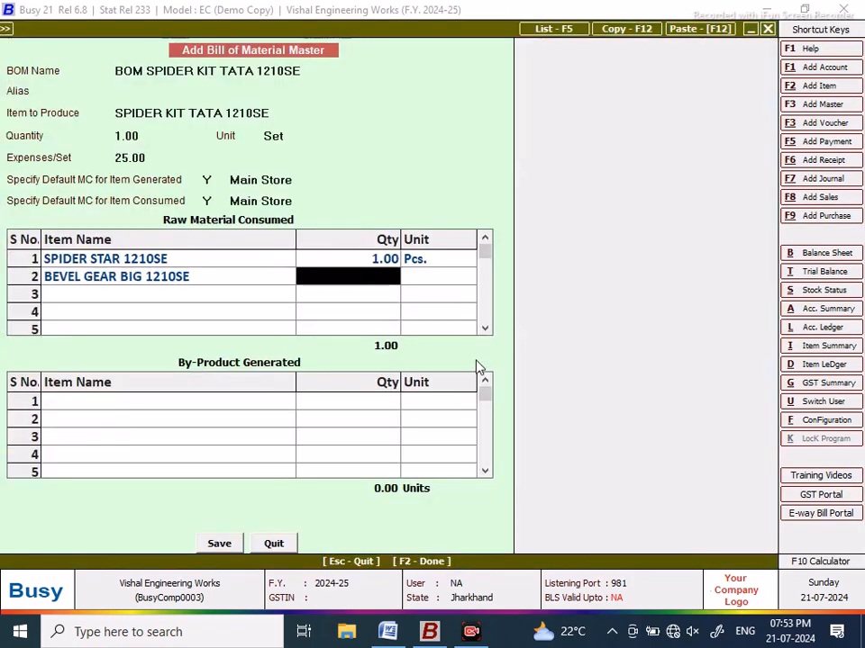
# Step: Enter 2 Pcs. in BOM row 2, then begin creating BEVEL GAER SMALL 1210SE for row 3
pyautogui.write('2')
pyautogui.press('Return')
pyautogui.write('pCS')
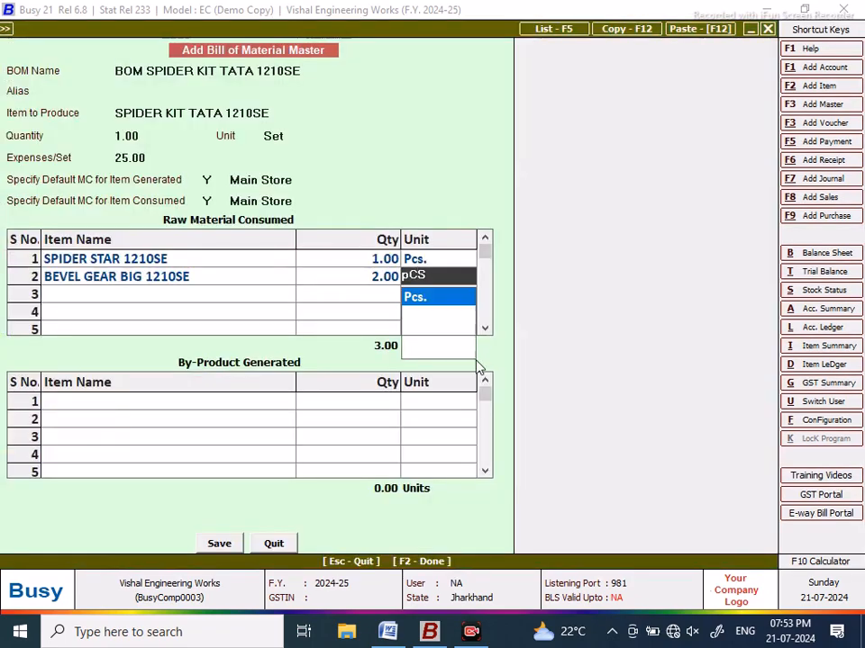
pyautogui.press('Return')
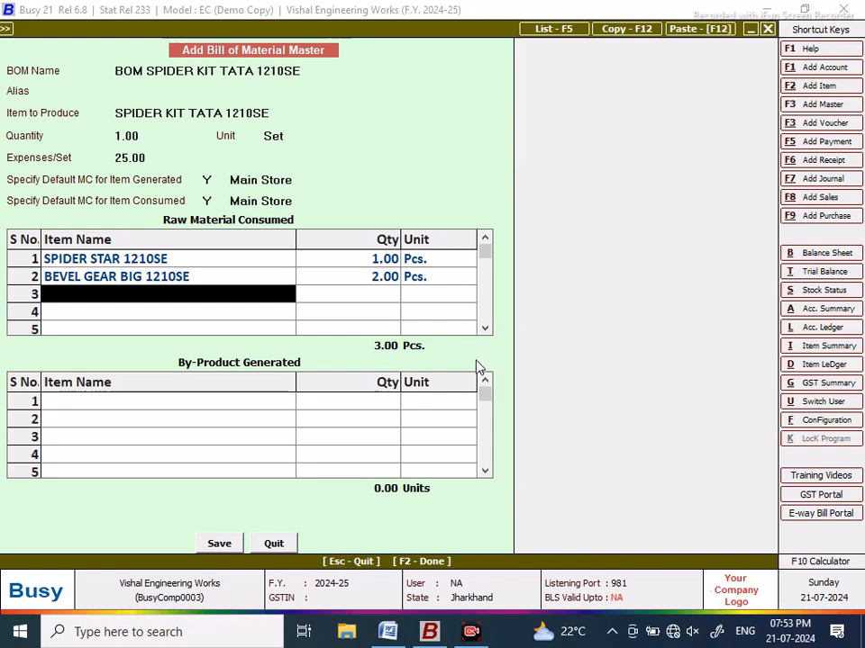
pyautogui.press('F3')
pyautogui.write('BEVEL GAER SMALL 1210SE')
# Step: Save BEVEL GAER SMALL 1210SE in the RAW MATERIAL group with unit Pcs., without an HSN/SAC code
pyautogui.press('Return')
pyautogui.press('Return')
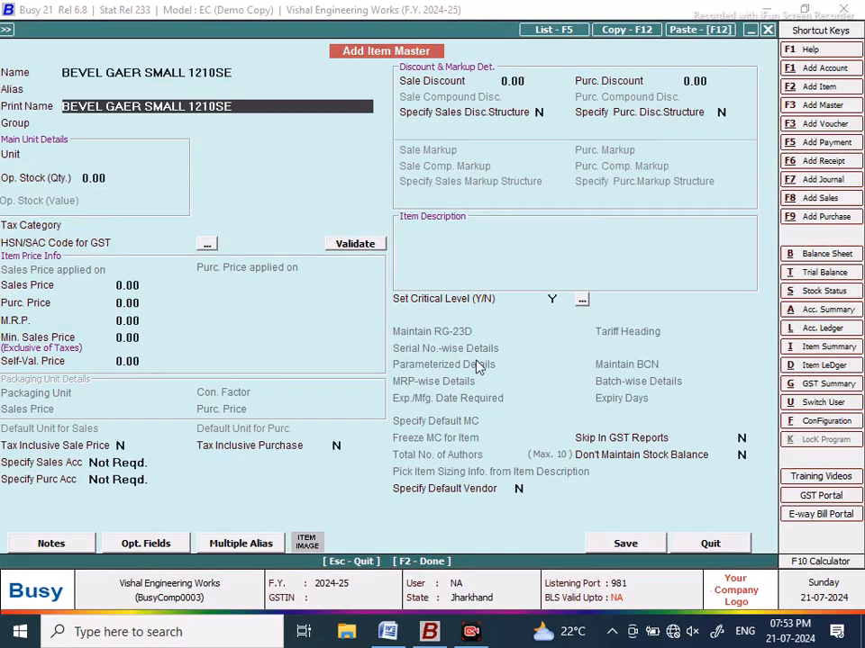
pyautogui.press('Return')
pyautogui.write('R')
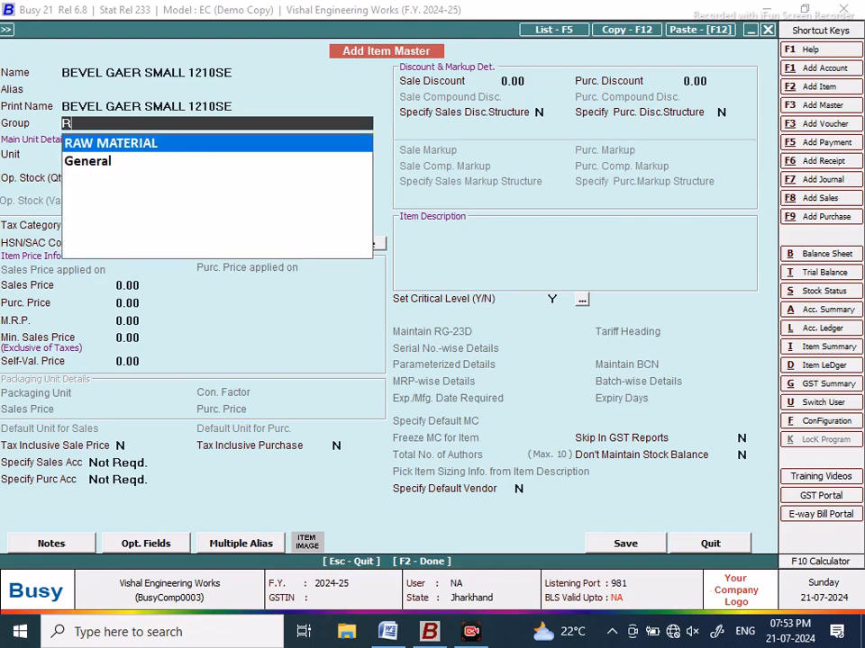
pyautogui.press('Return')
pyautogui.write('PCS')
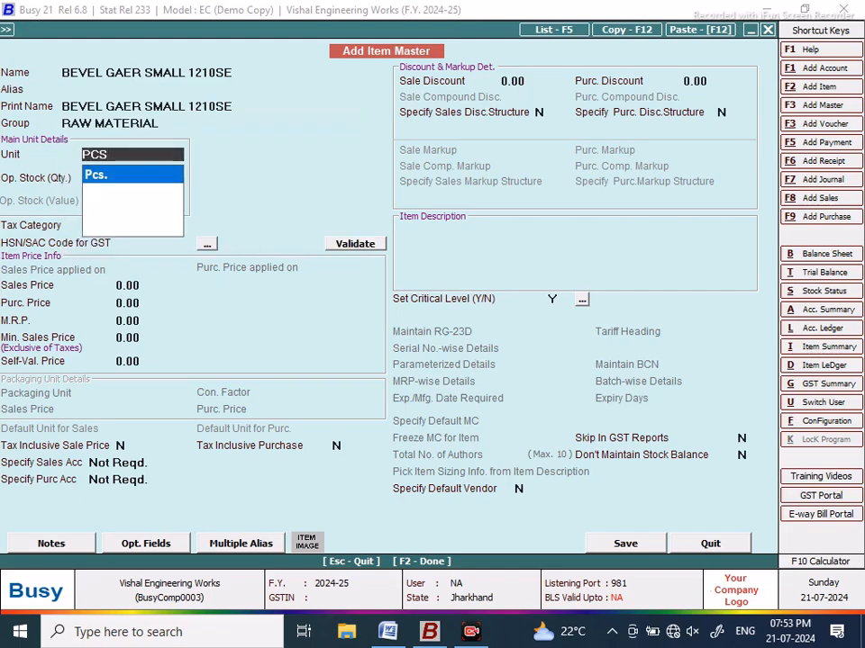
pyautogui.press('Return')
pyautogui.click(625, 543)
pyautogui.click(472, 352)
# Step: Enter quantity 4 Pcs. for BOM row 3
pyautogui.write('4')
pyautogui.press('Return')
pyautogui.write('pCS')
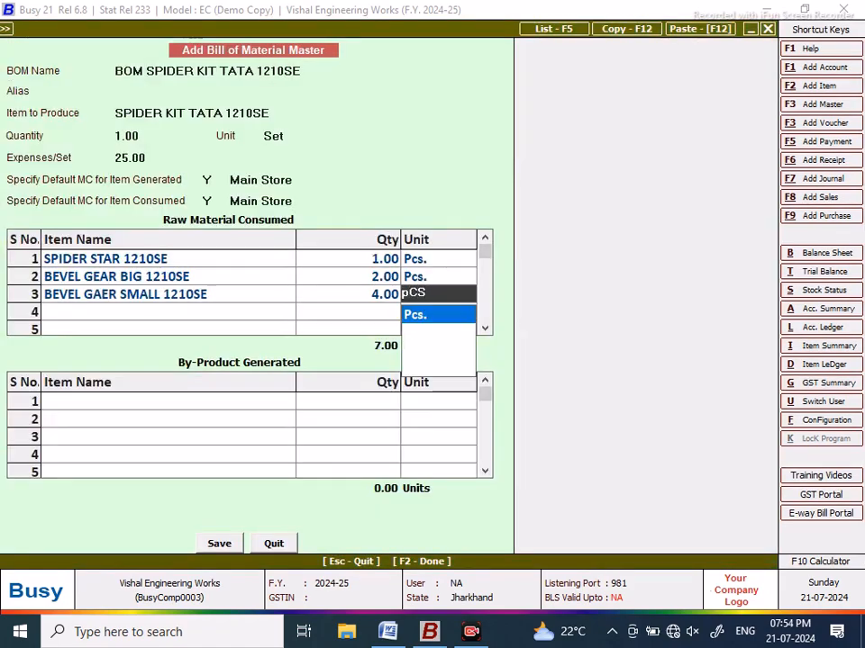
pyautogui.press('Return')
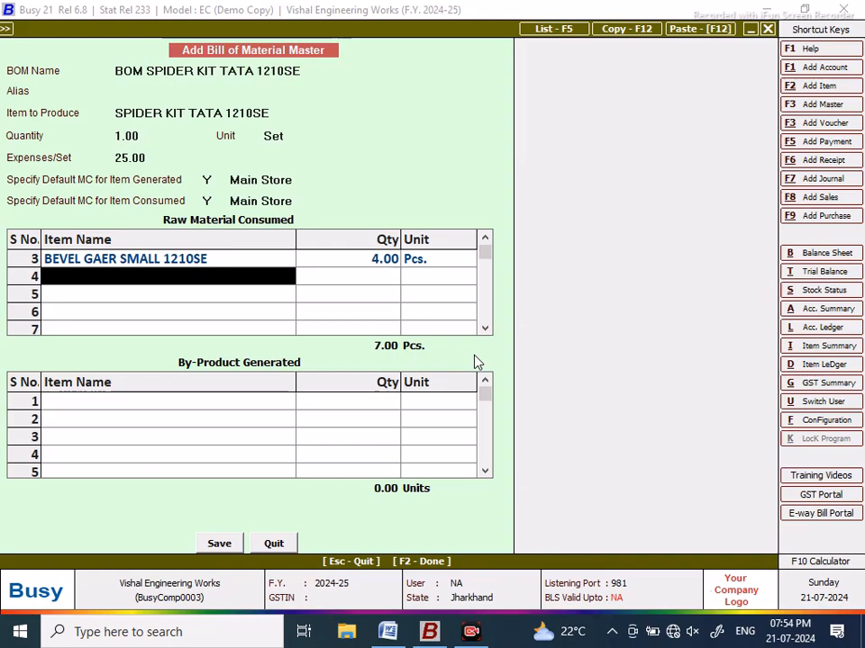
# Step: Discard the stray new item, then save the BOM SPIDER KIT TATA 1210SE and close the form
pyautogui.press('F2')
pyautogui.write('SPIDE')
pyautogui.press('BackSpace')
pyautogui.press('BackSpace')
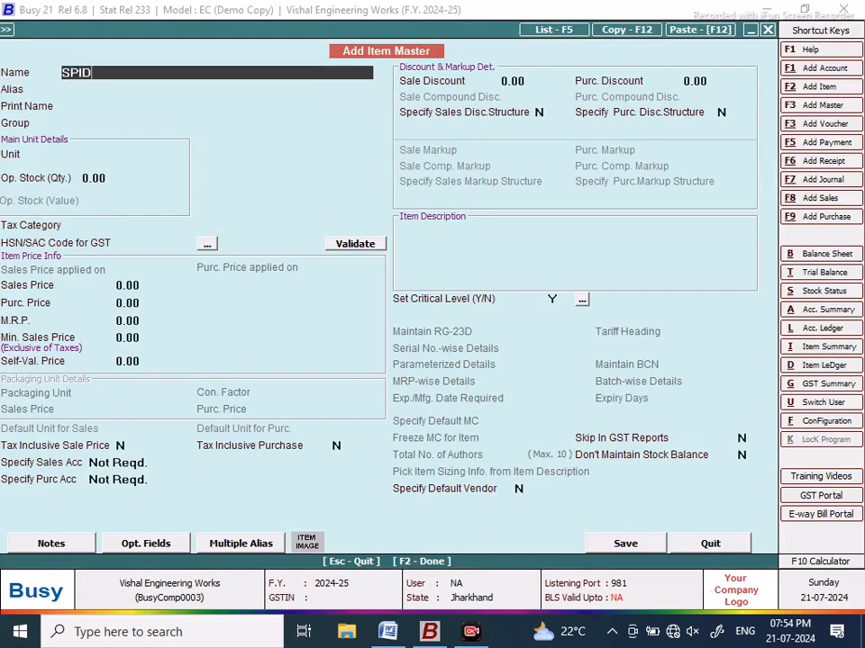
pyautogui.click(703, 543)
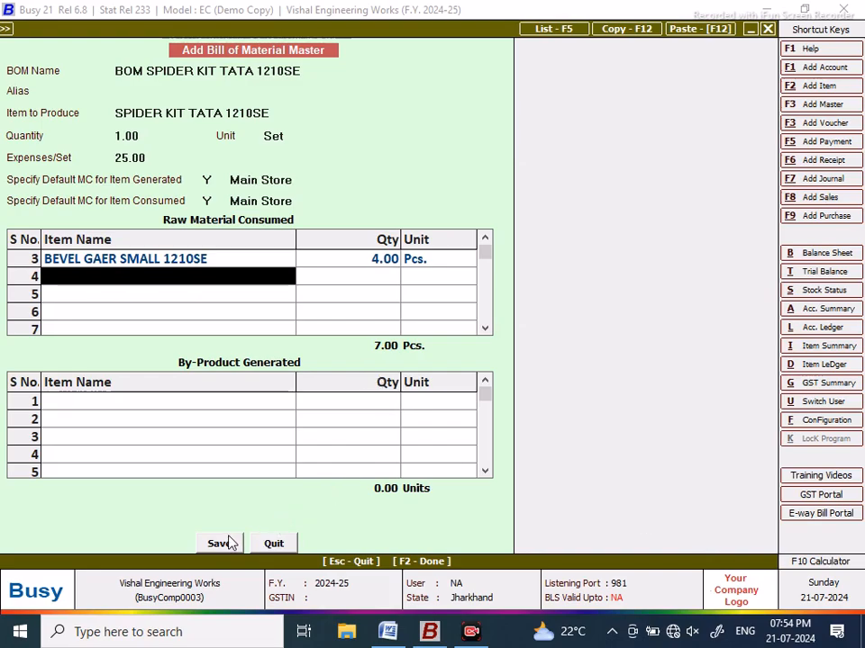
pyautogui.click(485, 240)
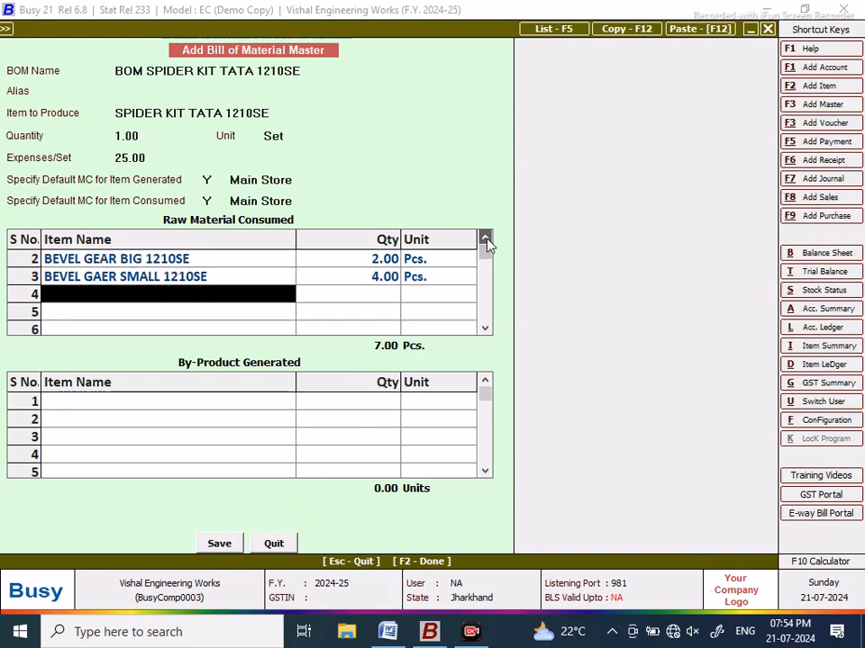
pyautogui.click(485, 240)
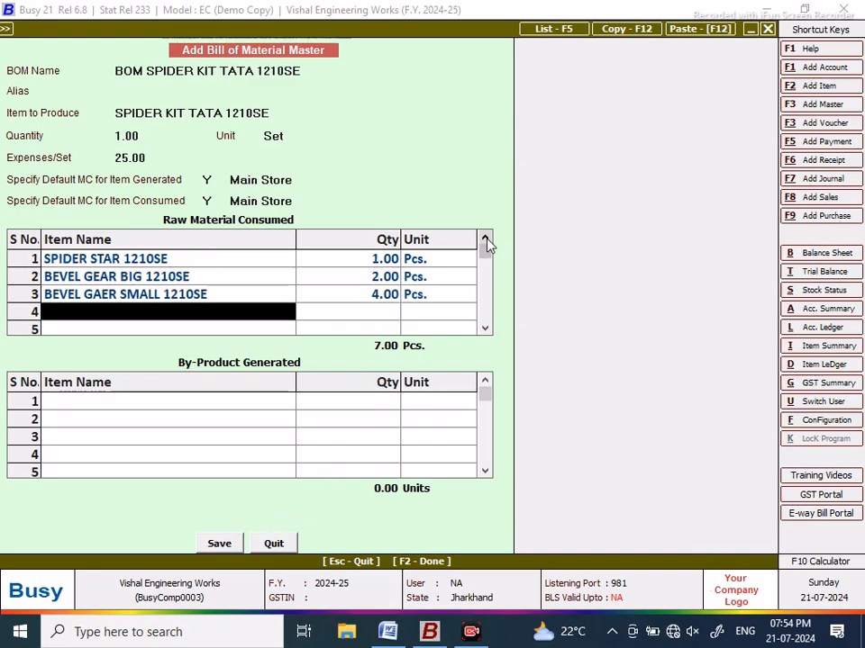
pyautogui.click(220, 543)
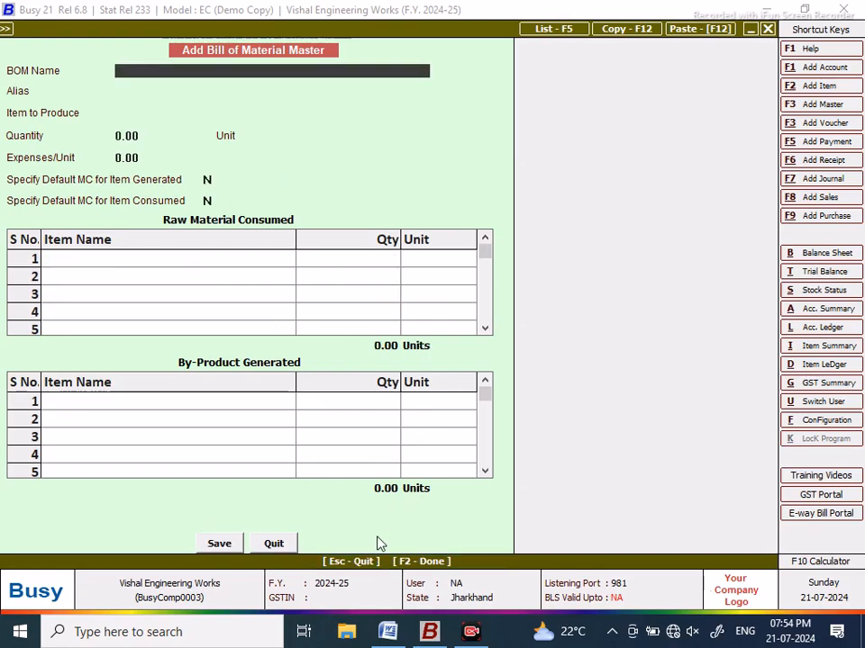
pyautogui.click(273, 544)
# Step: View the Bill of Material list on screen, selecting the SPIDER KIT and SCREW JACK 45TONNE entries
pyautogui.click(174, 250)
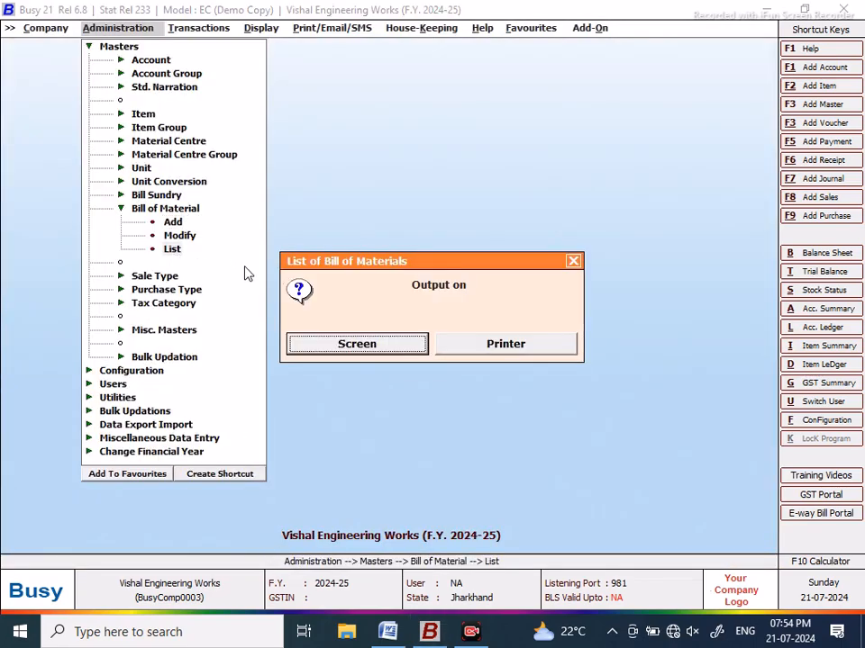
pyautogui.click(351, 344)
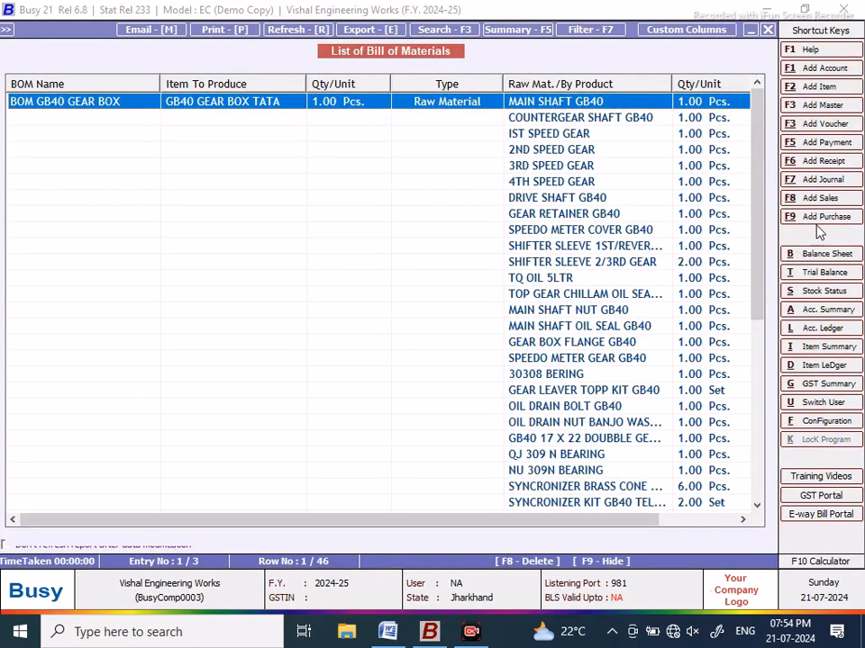
pyautogui.moveTo(755, 108); pyautogui.dragTo(766, 331)
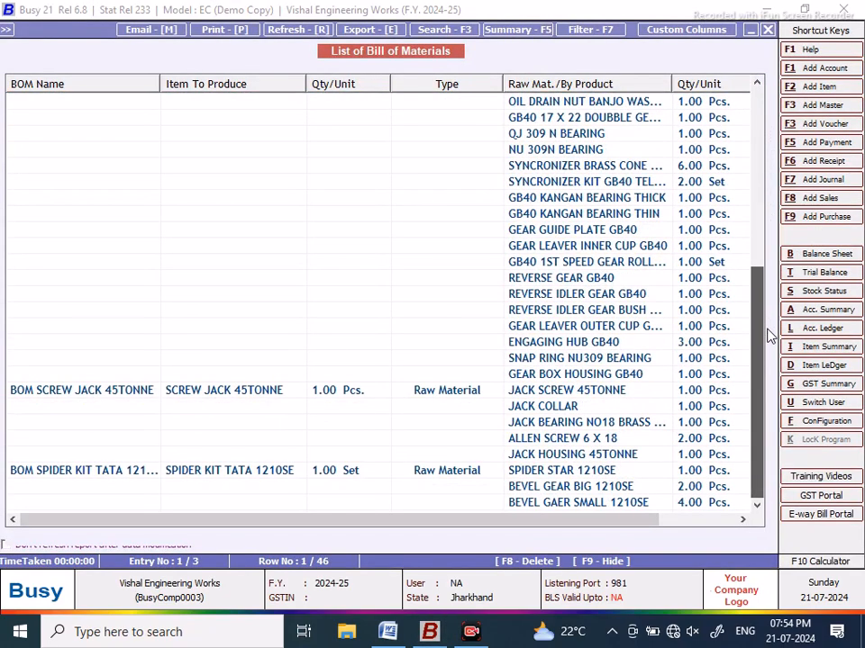
pyautogui.moveTo(357, 521); pyautogui.dragTo(569, 533)
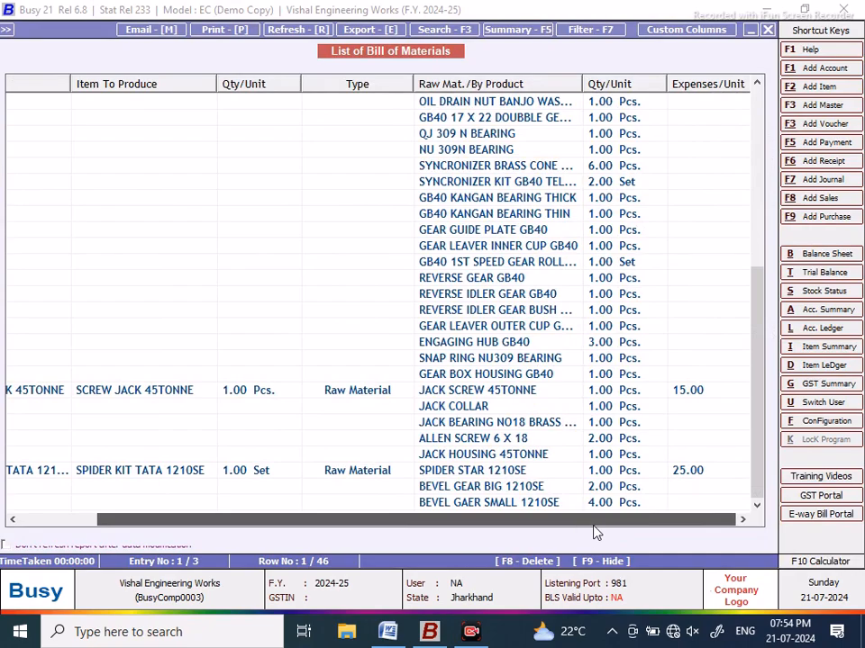
pyautogui.click(227, 475)
pyautogui.click(186, 394)
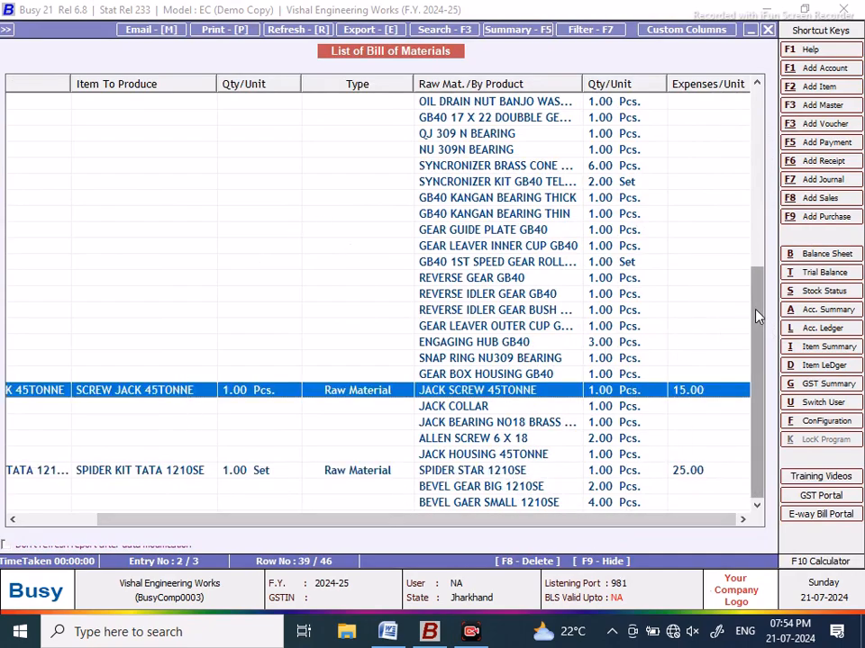
pyautogui.moveTo(753, 309); pyautogui.dragTo(754, 100)
# Step: Close the BOM list, then open a new purchase voucher and quit it unsaved
pyautogui.click(771, 30)
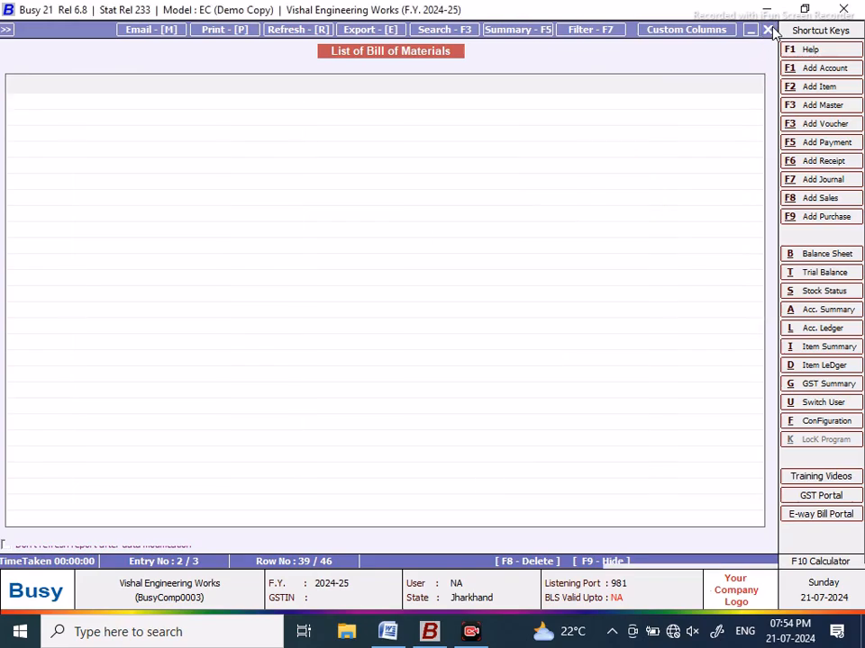
pyautogui.click(576, 263)
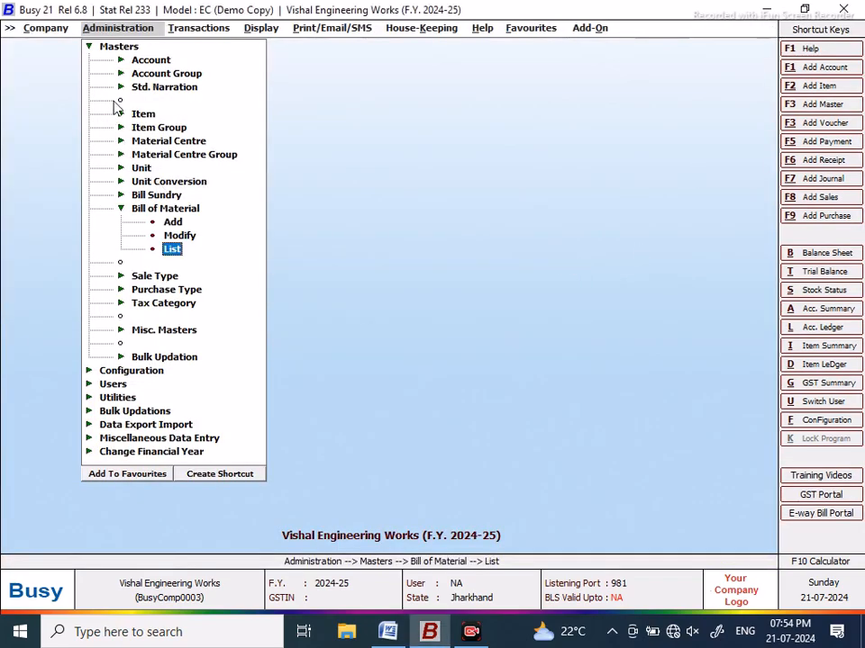
pyautogui.click(88, 46)
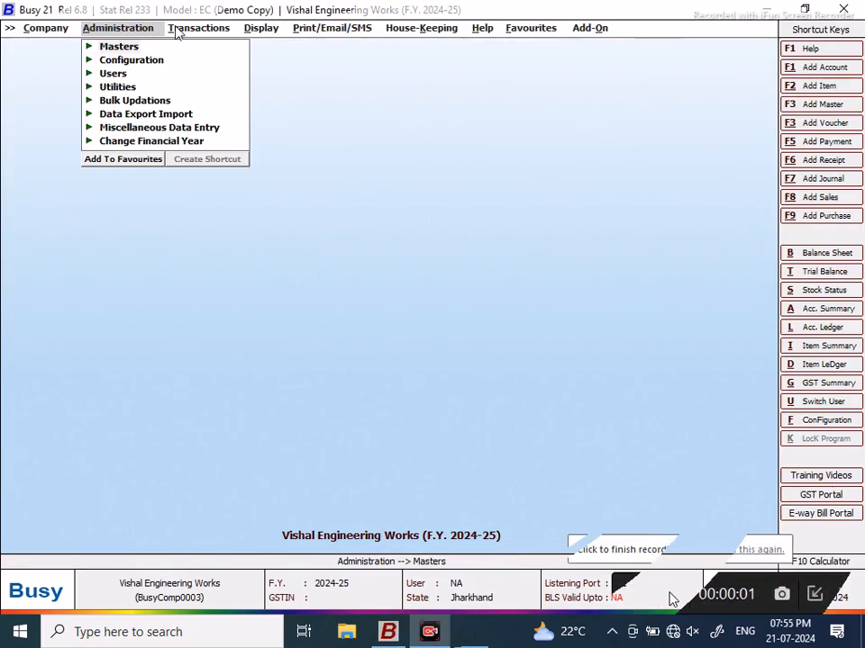
pyautogui.press('Right')
pyautogui.click(210, 63)
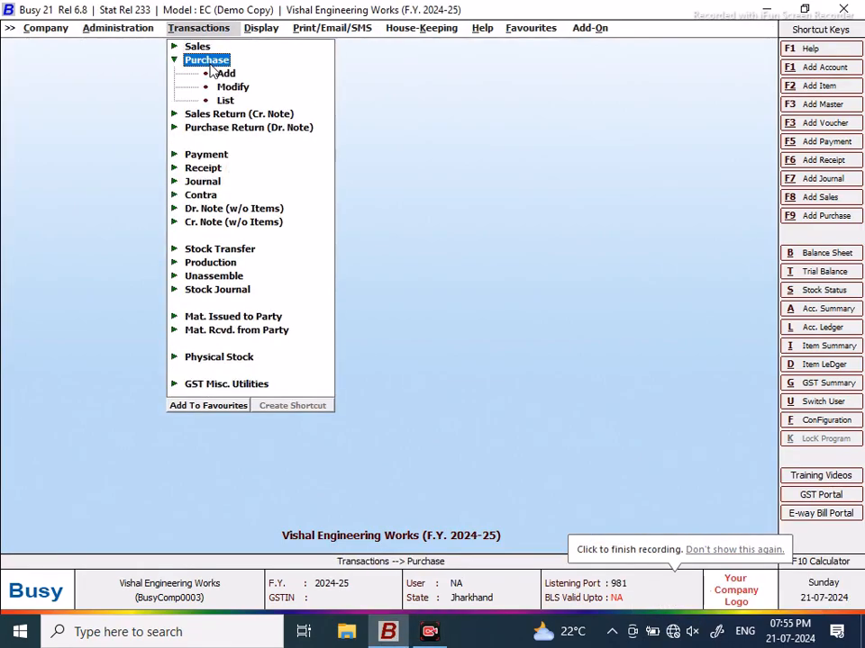
pyautogui.click(223, 75)
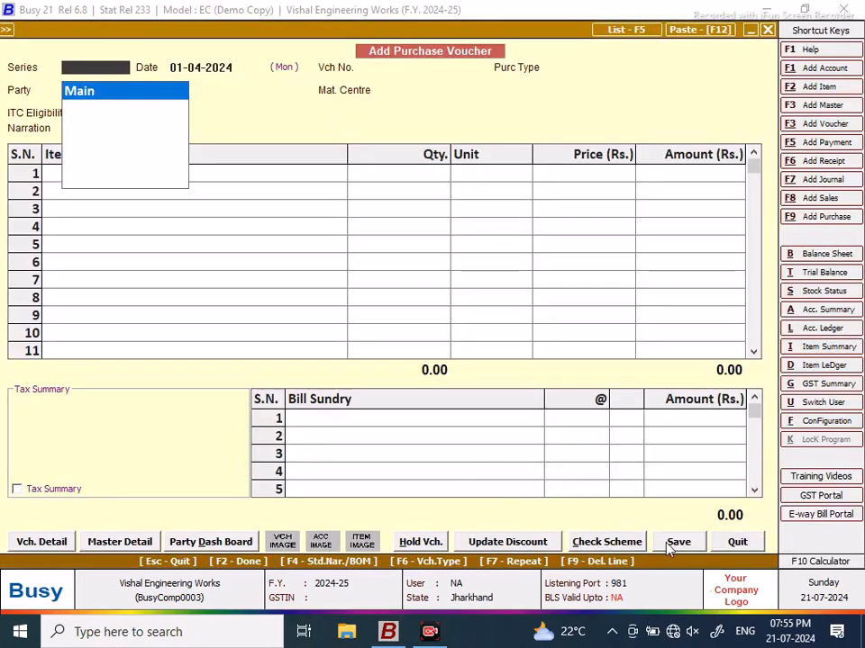
pyautogui.click(753, 544)
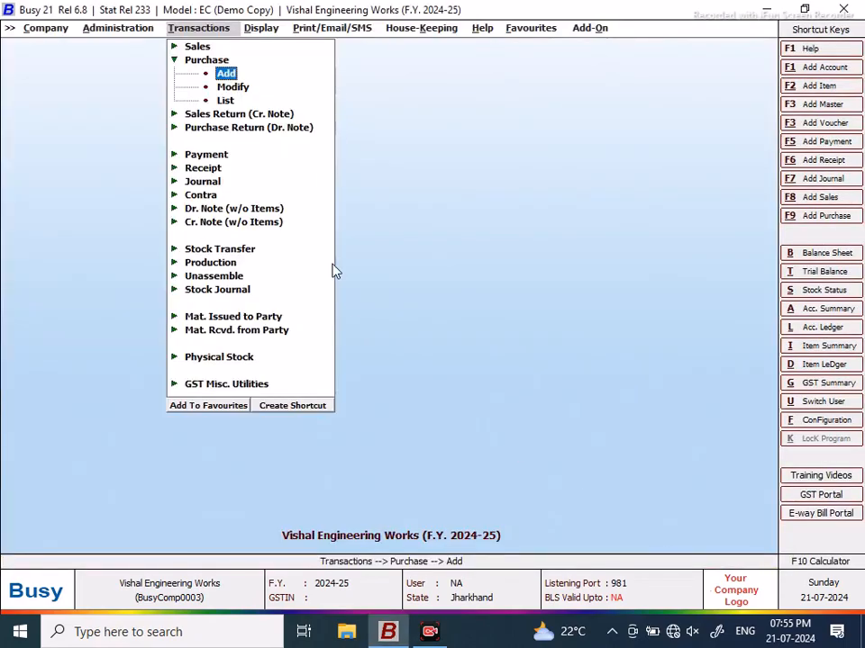
# Step: Request the Stock Status Closing Stock - Alphabetical, Balances Only report for All Items
pyautogui.click(259, 27)
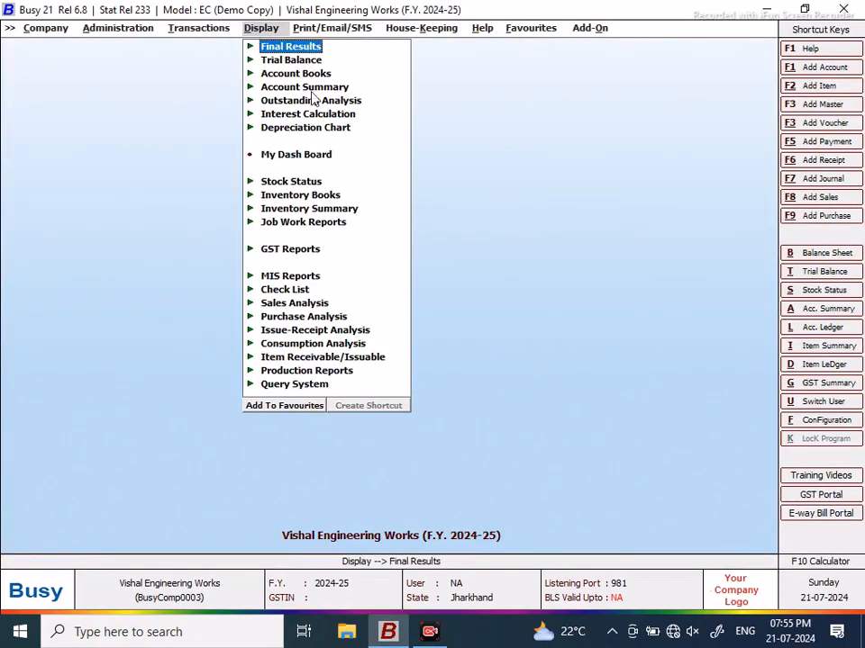
pyautogui.click(294, 184)
pyautogui.click(385, 197)
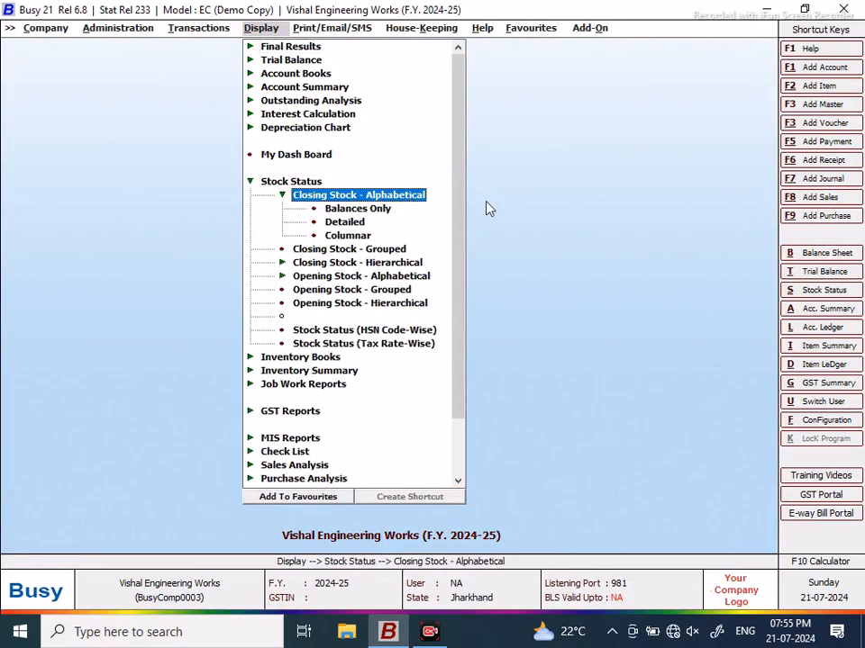
pyautogui.click(358, 209)
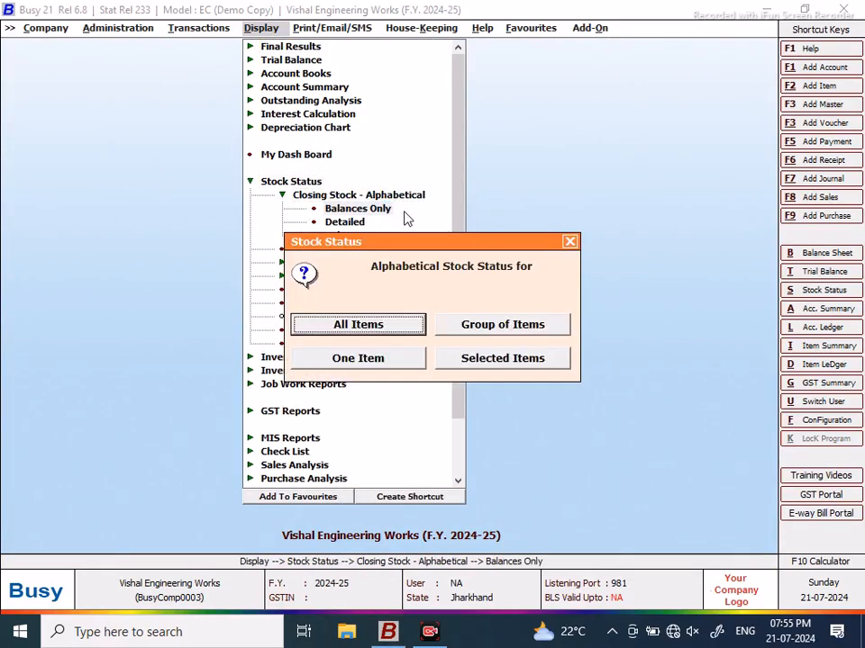
pyautogui.click(404, 331)
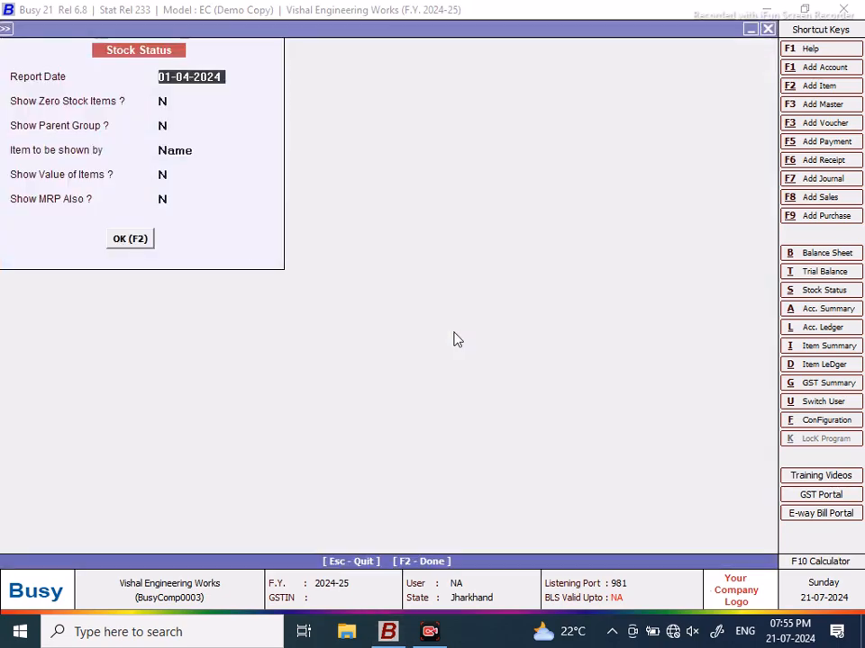
# Step: Set zero-stock items, parent group, item values and MRP all to Y and generate the report
pyautogui.click(165, 105)
pyautogui.write('y')
pyautogui.press('Return')
pyautogui.write('y')
pyautogui.press('Return')
pyautogui.press('Return')
pyautogui.write('y')
pyautogui.press('Return')
pyautogui.write('y')
pyautogui.press('Return')
pyautogui.click(129, 240)
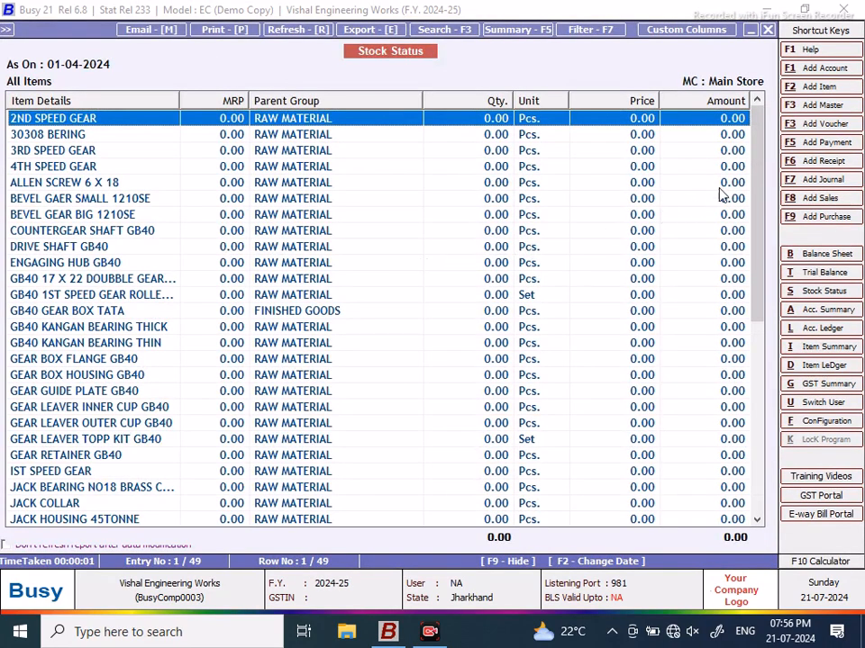
pyautogui.moveTo(759, 135); pyautogui.dragTo(755, 112)
# Step: Close the stock status report and open the Query System's SQL Query executor
pyautogui.click(767, 29)
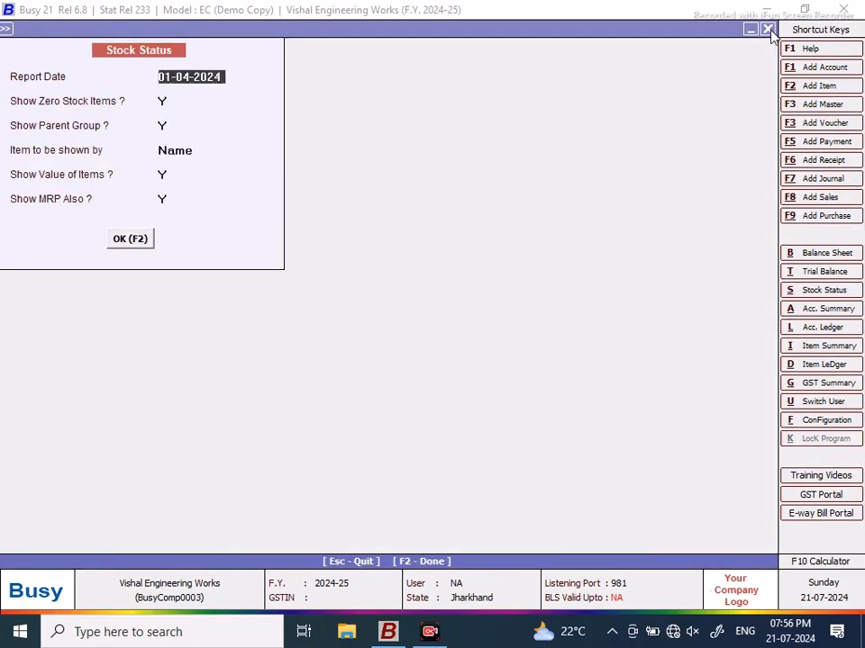
pyautogui.click(768, 30)
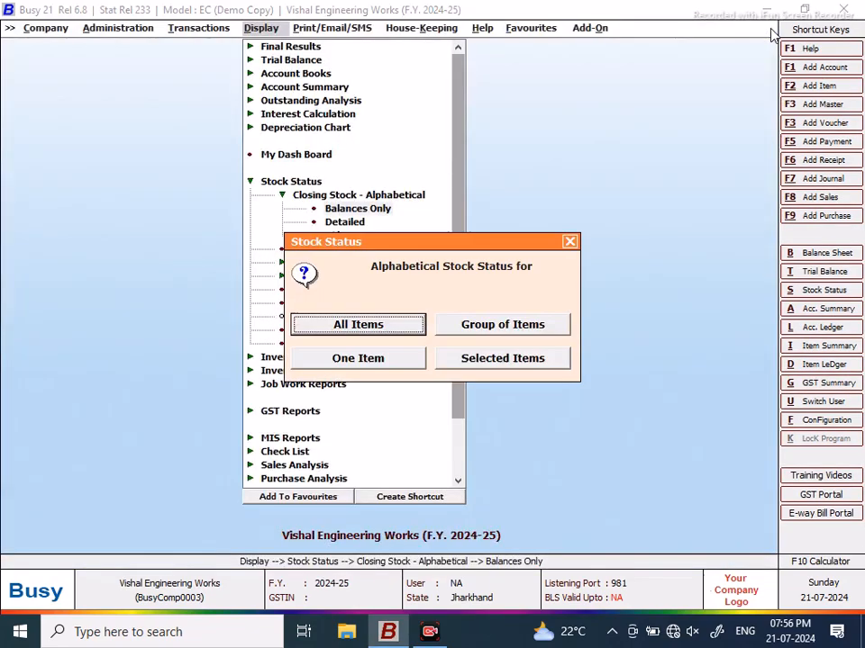
pyautogui.click(569, 241)
pyautogui.click(251, 182)
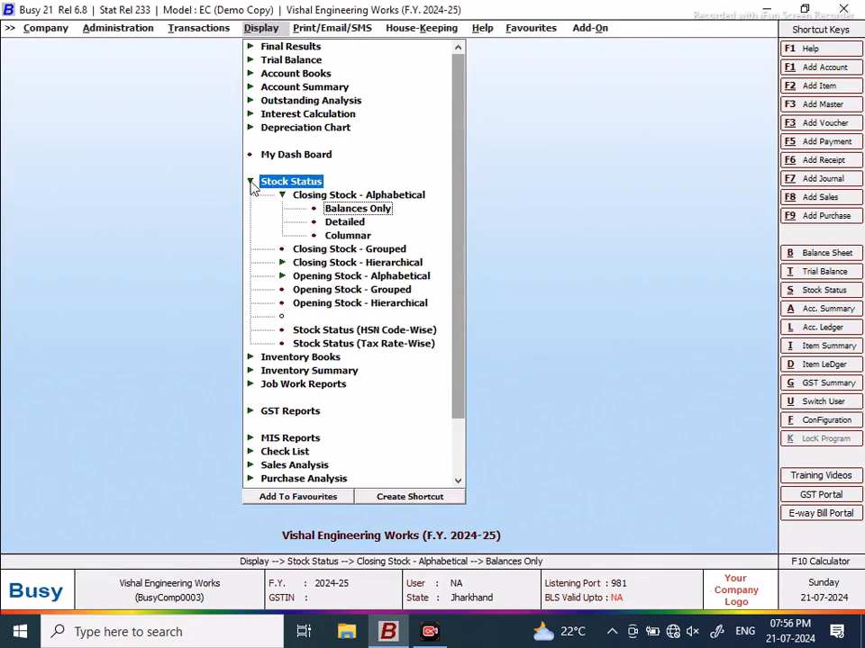
pyautogui.click(250, 384)
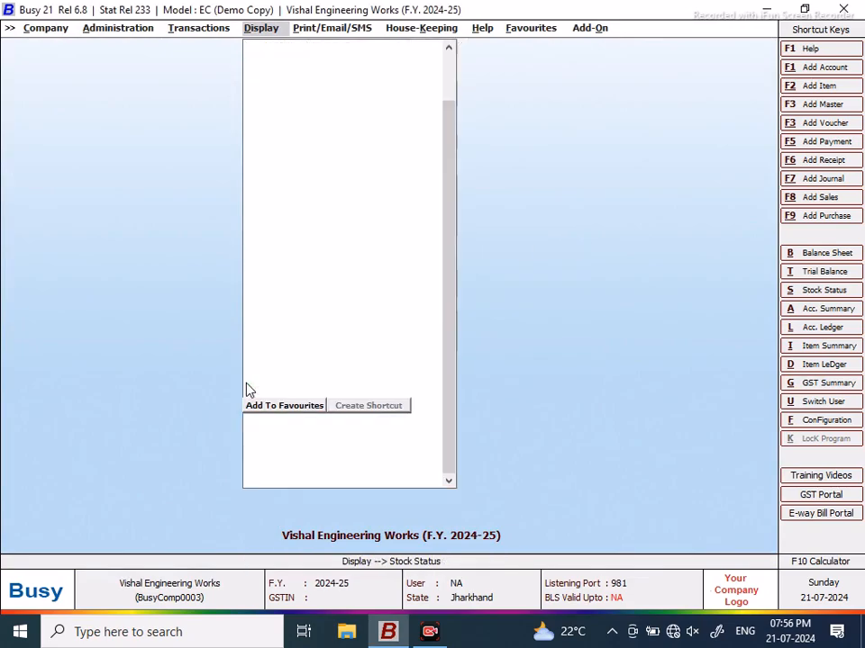
pyautogui.click(301, 479)
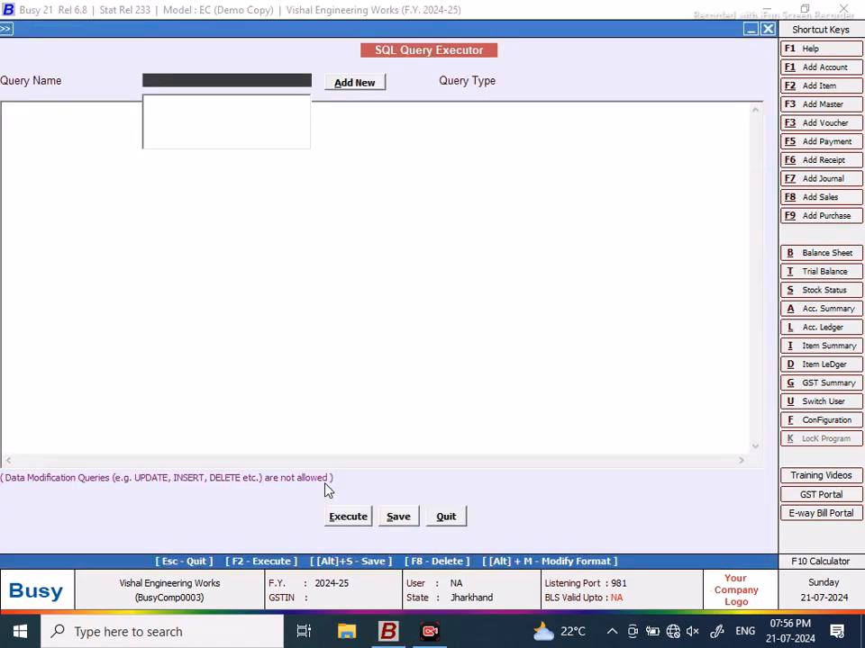
pyautogui.click(442, 520)
# Step: Assign a keyboard shortcut of two modifiers plus a function key to SQL Query
pyautogui.click(416, 501)
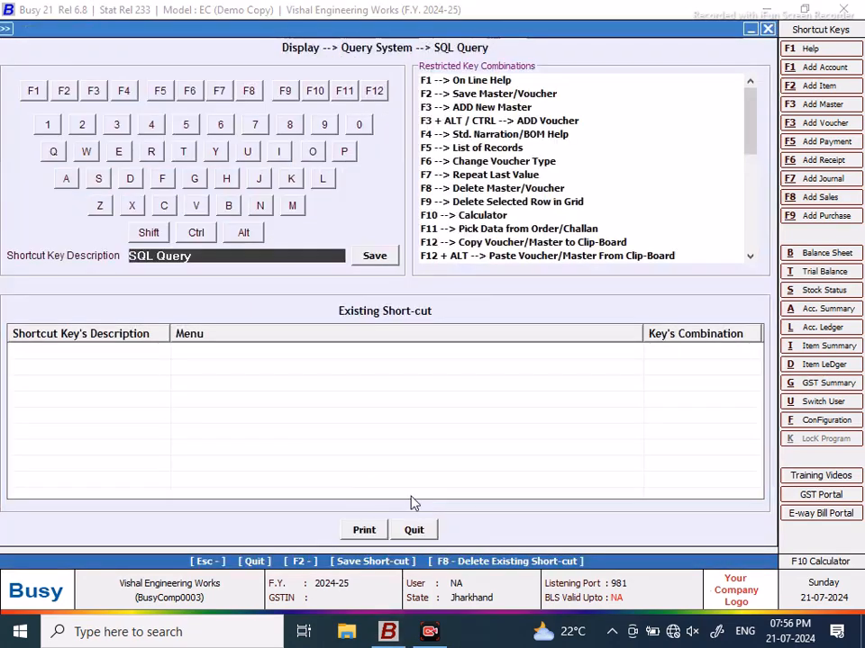
pyautogui.click(149, 233)
pyautogui.click(195, 234)
pyautogui.click(64, 91)
pyautogui.click(374, 259)
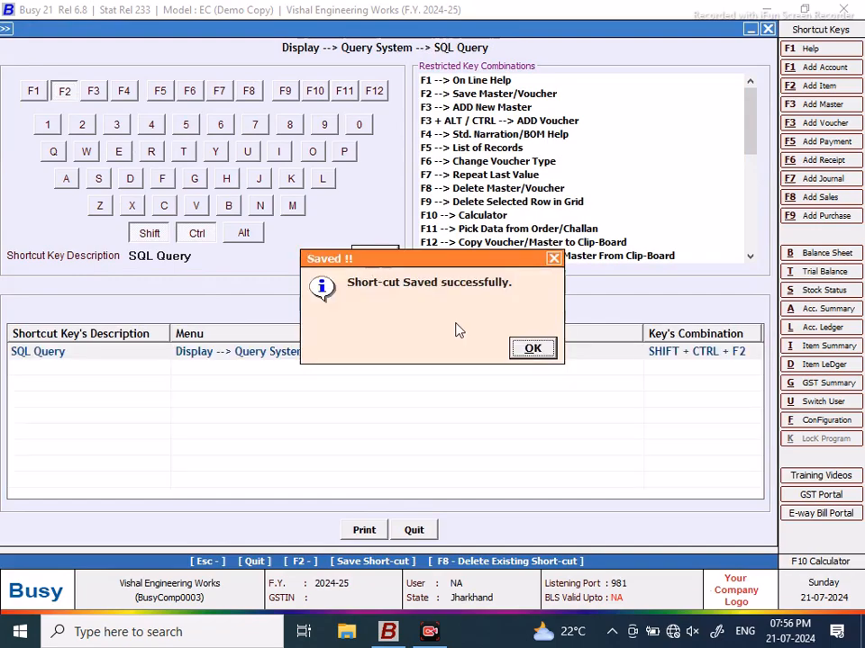
pyautogui.click(531, 348)
# Step: Add SQL Query to Favourites and reopen it from the Favourites list
pyautogui.click(288, 496)
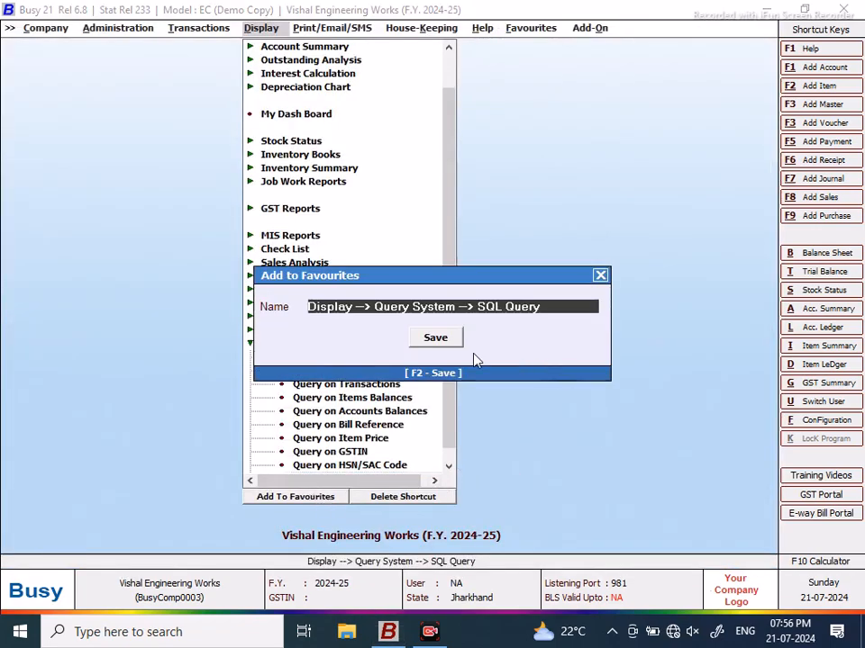
pyautogui.click(450, 339)
pyautogui.click(542, 30)
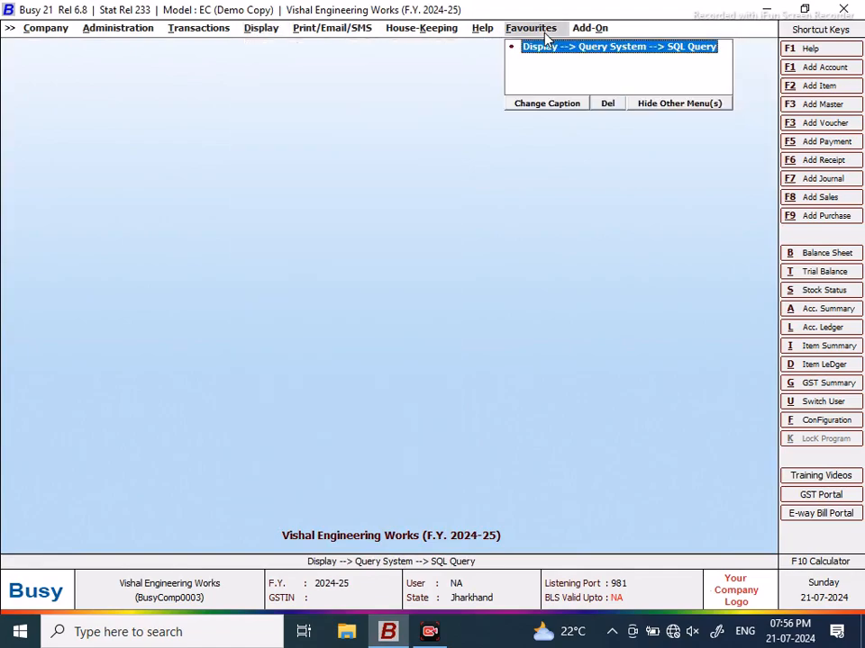
pyautogui.click(581, 54)
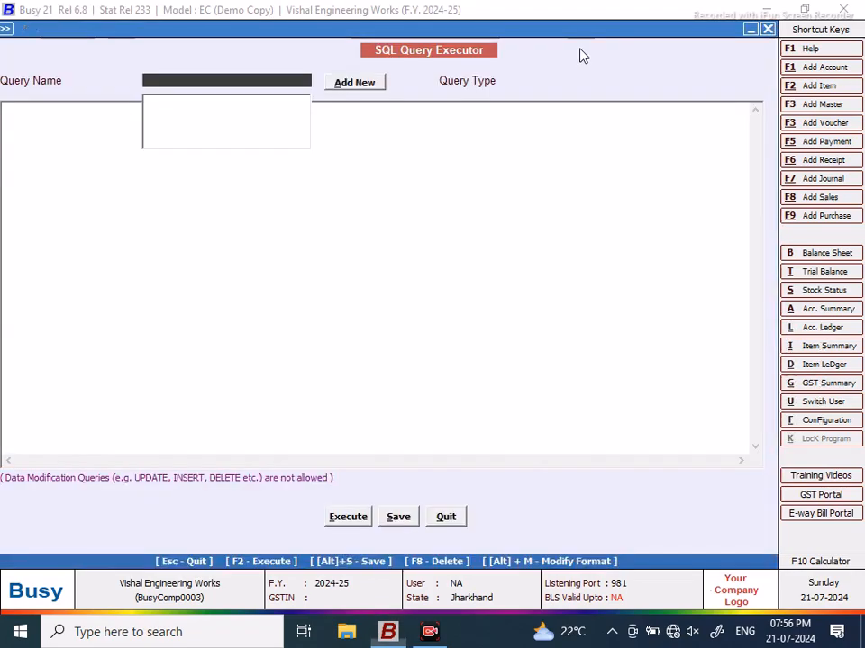
pyautogui.click(458, 516)
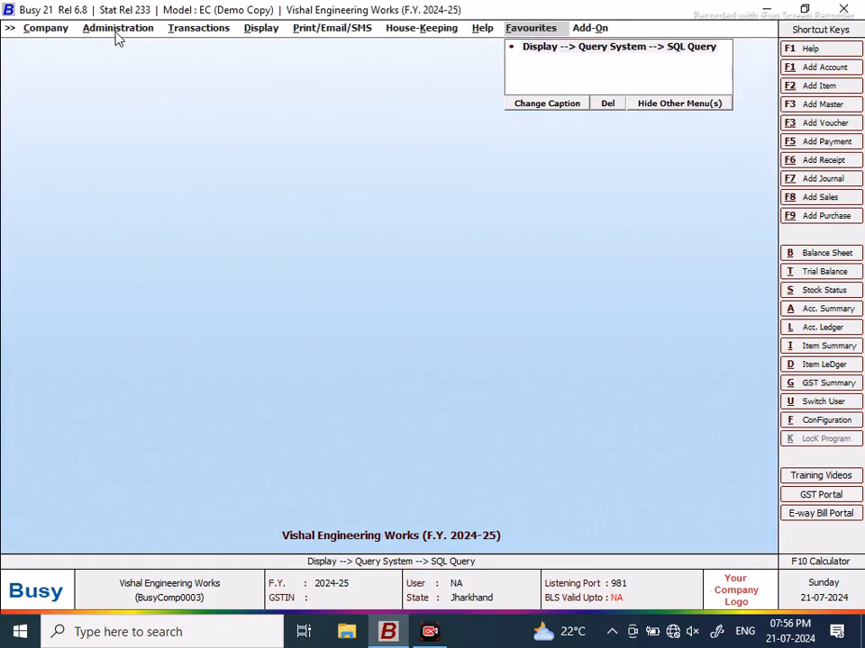
# Step: Start purchase voucher PUR/1 in series Main with type L/GST-ItemWise and begin a new party account
pyautogui.moveTo(196, 32)
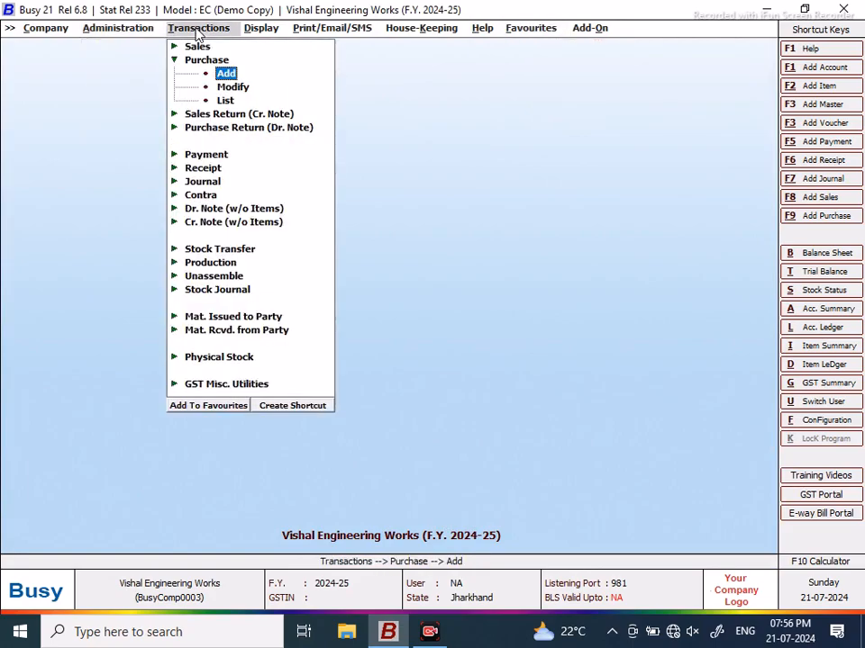
pyautogui.click(224, 76)
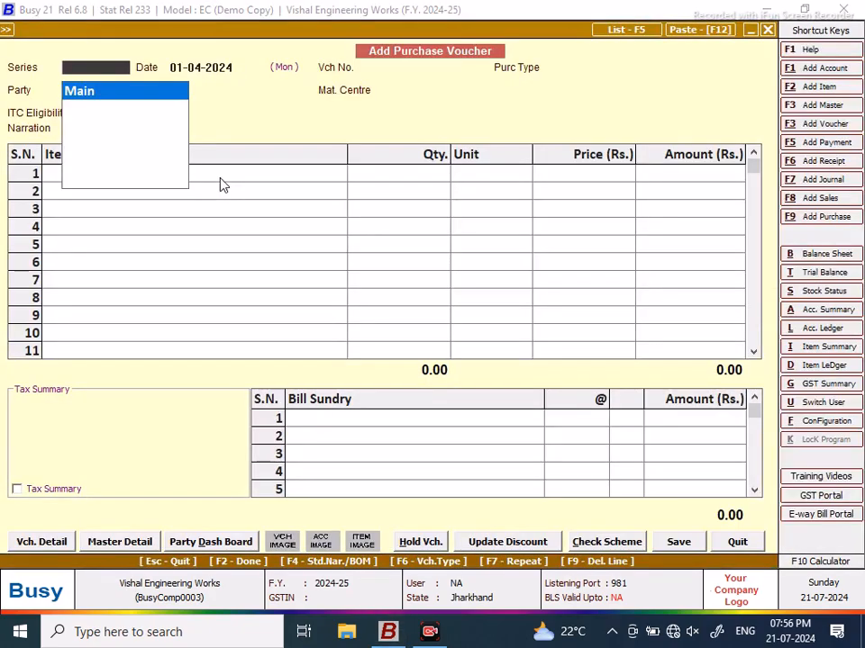
pyautogui.press('Return')
pyautogui.press('Return')
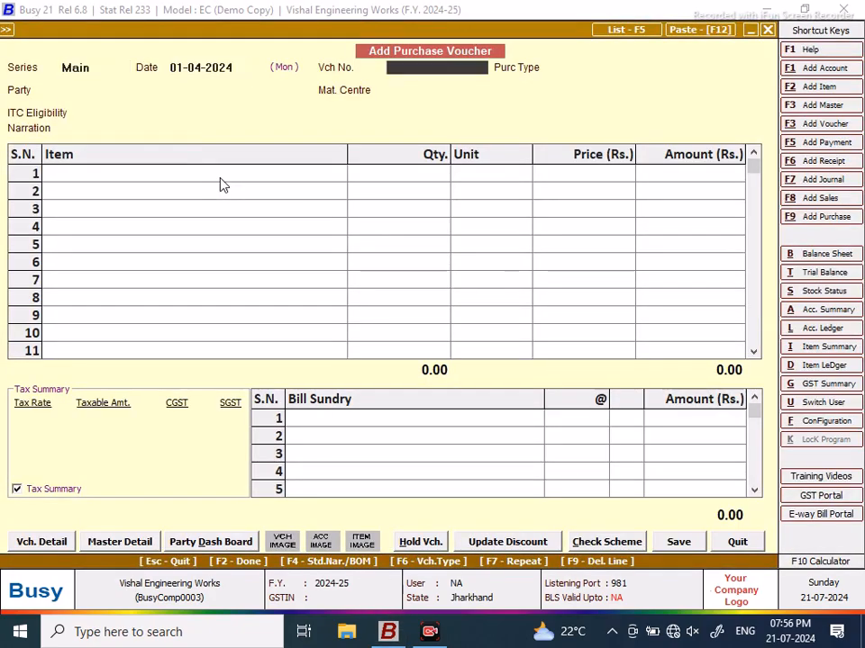
pyautogui.write('PUR/1')
pyautogui.press('Return')
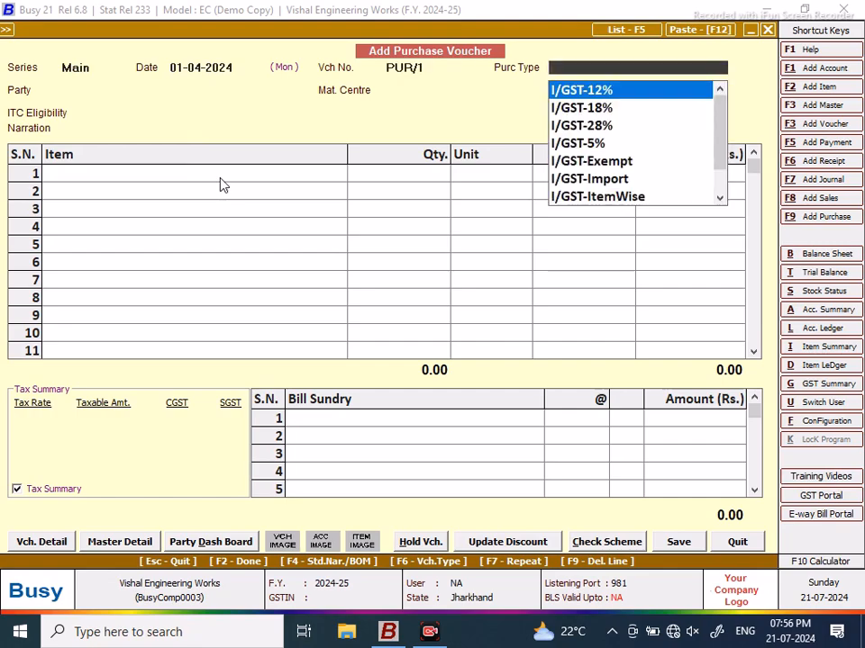
pyautogui.write('ITE')
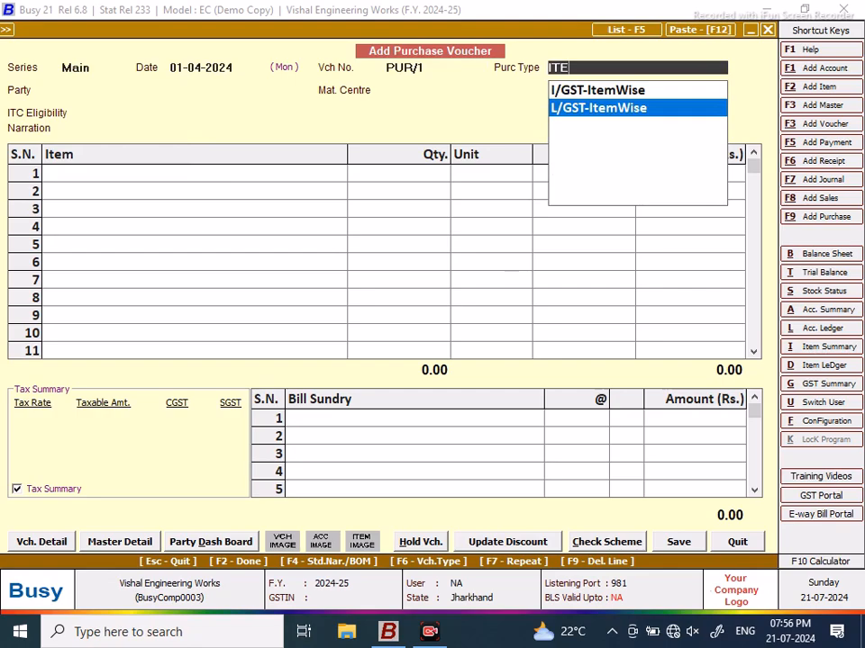
pyautogui.press('Return')
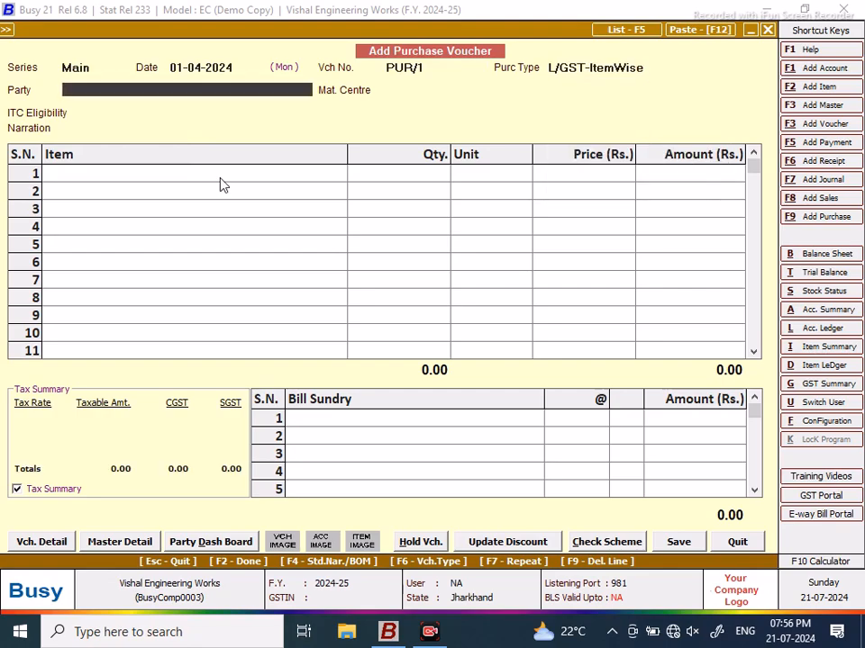
pyautogui.hotkey('alt', 'F1')
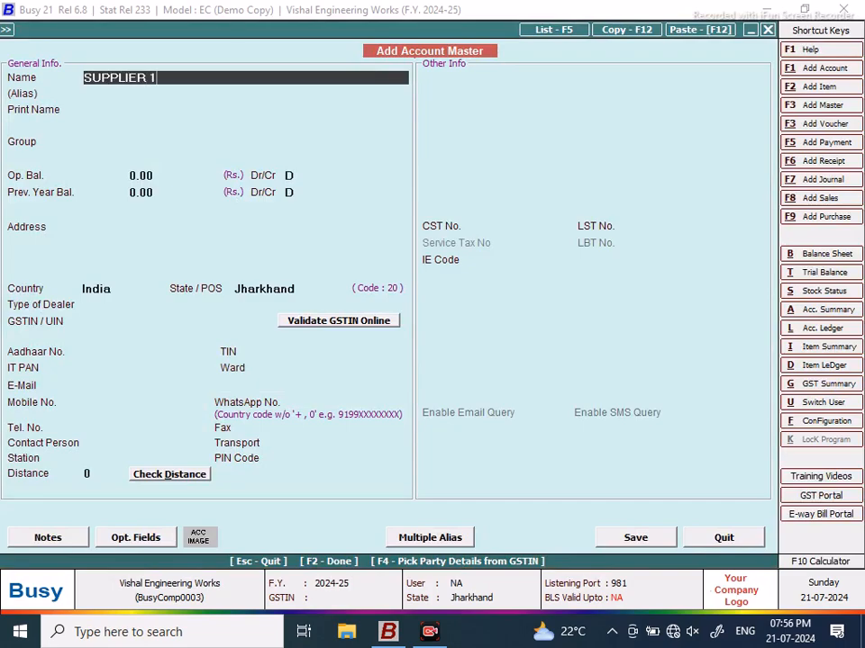
# Step: Save SUPPLIER 1 under Sundry Creditors as an unregistered party and accept the tax-invoice warning
pyautogui.press('Return')
pyautogui.press('Return')
pyautogui.write('SUN')
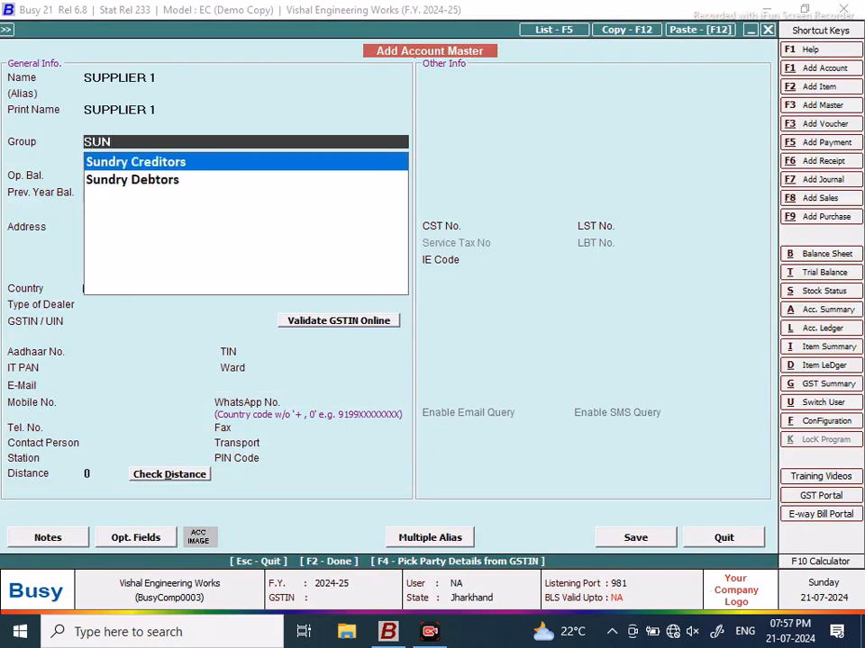
pyautogui.press('Return')
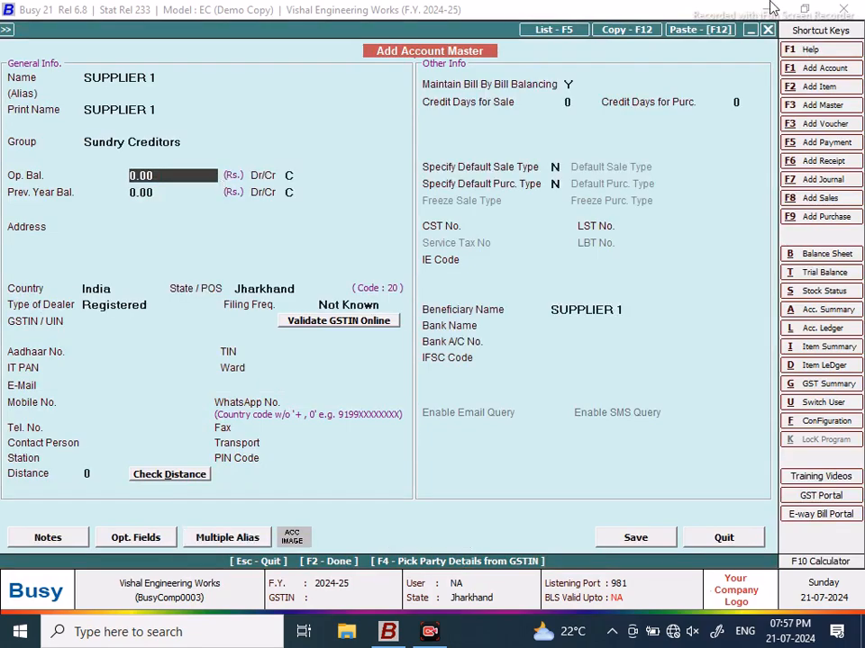
pyautogui.click(123, 225)
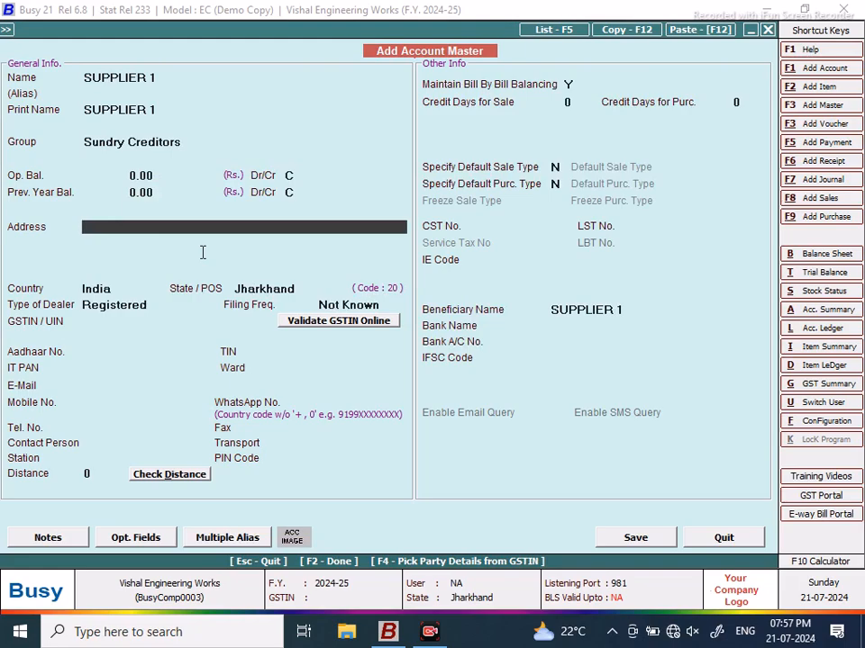
pyautogui.click(632, 538)
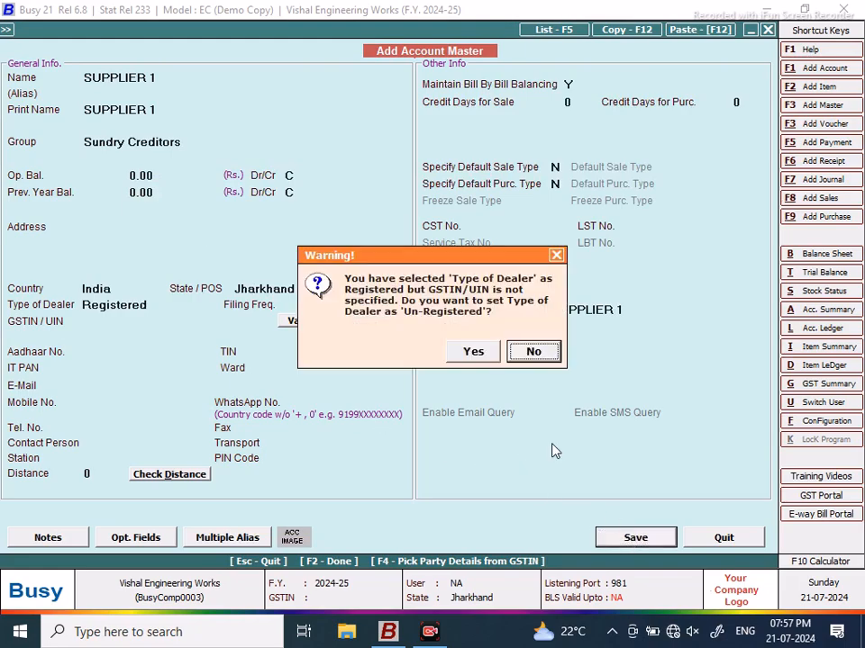
pyautogui.click(473, 352)
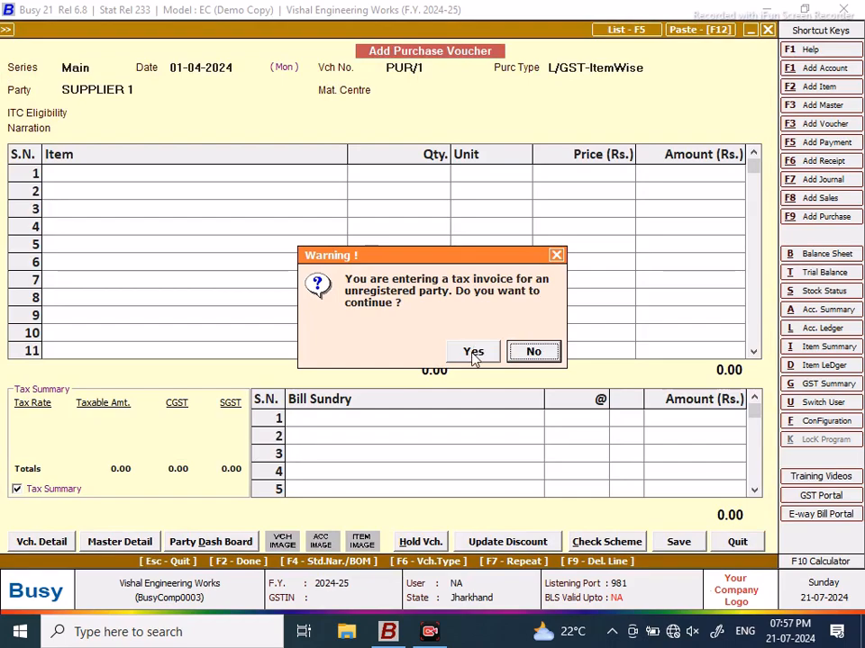
pyautogui.click(473, 351)
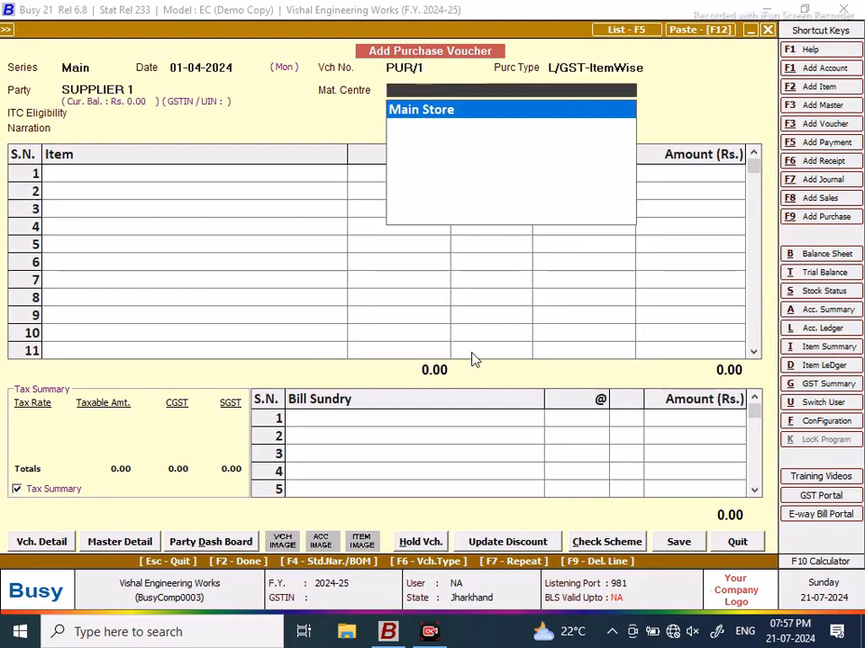
# Step: Set material centre Main Store and ITC Input Goods/Services, then choose to pick items from a Bill of Material
pyautogui.press('Return')
pyautogui.press('Return')
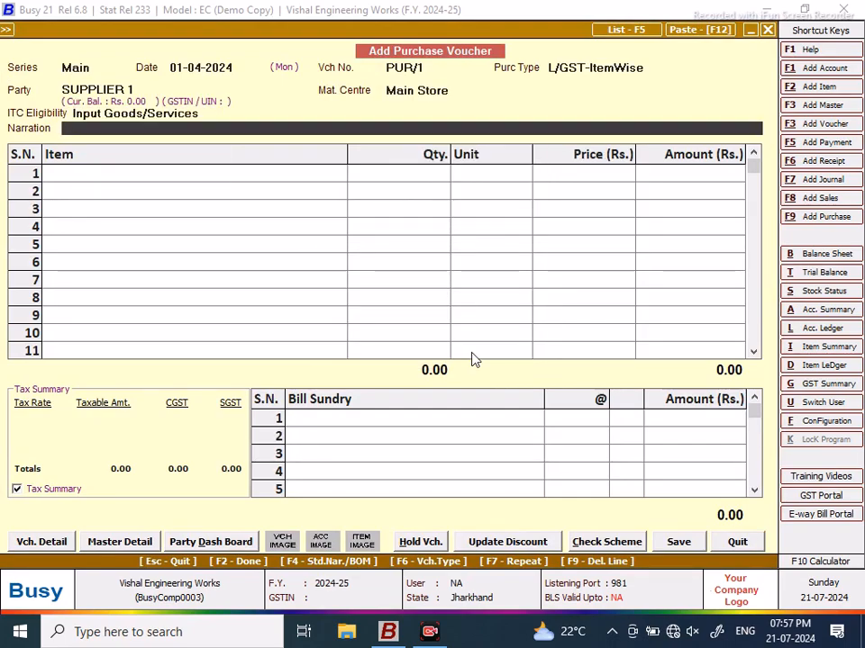
pyautogui.press('Return')
pyautogui.press('F4')
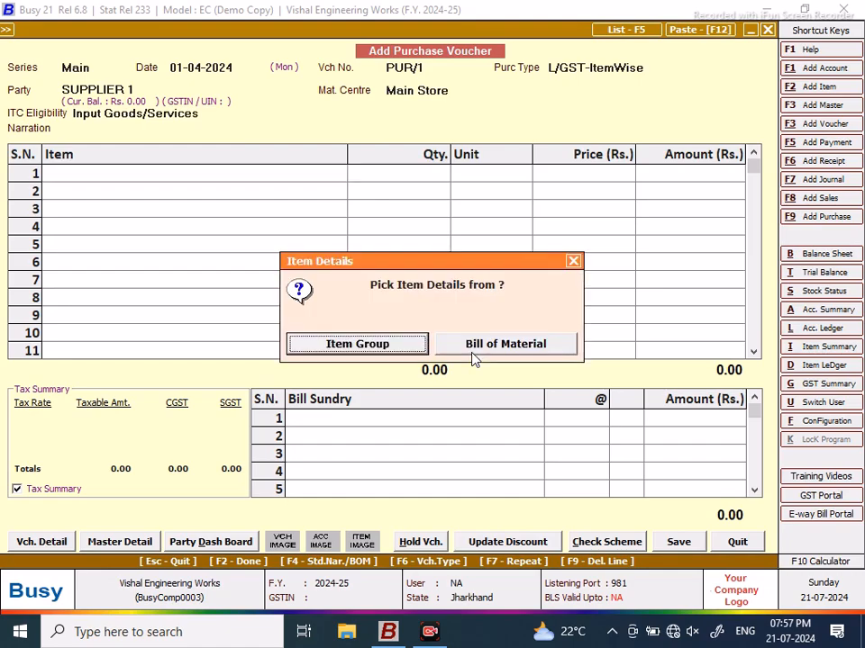
pyautogui.click(496, 348)
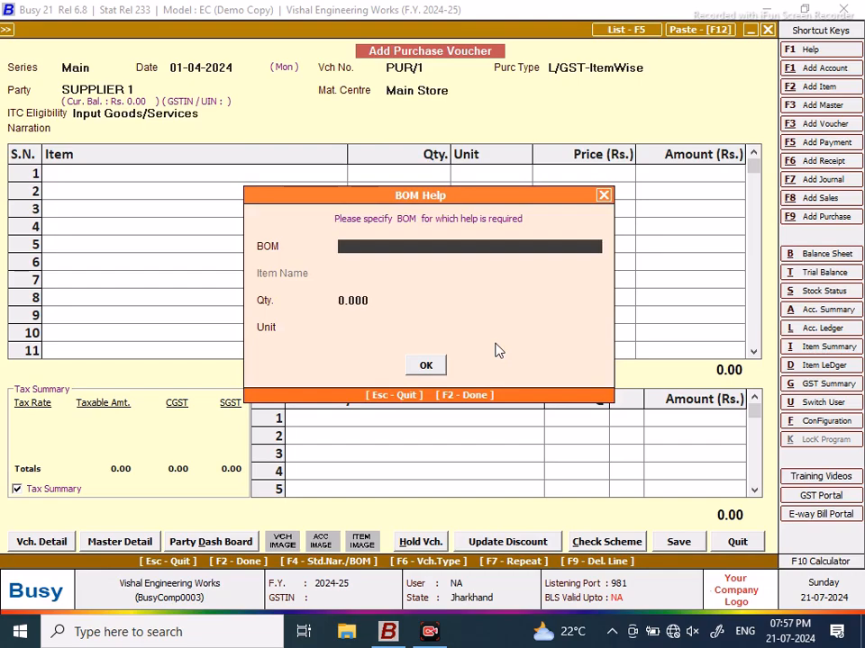
# Step: Fill the item grid from BOM GB40 GEAR BOX for quantity 5
pyautogui.write('G')
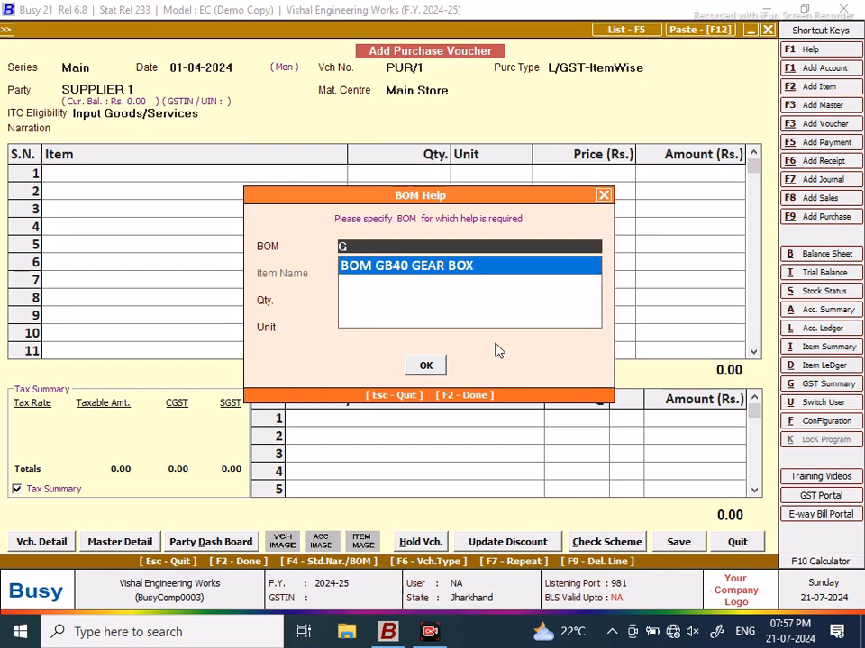
pyautogui.press('Return')
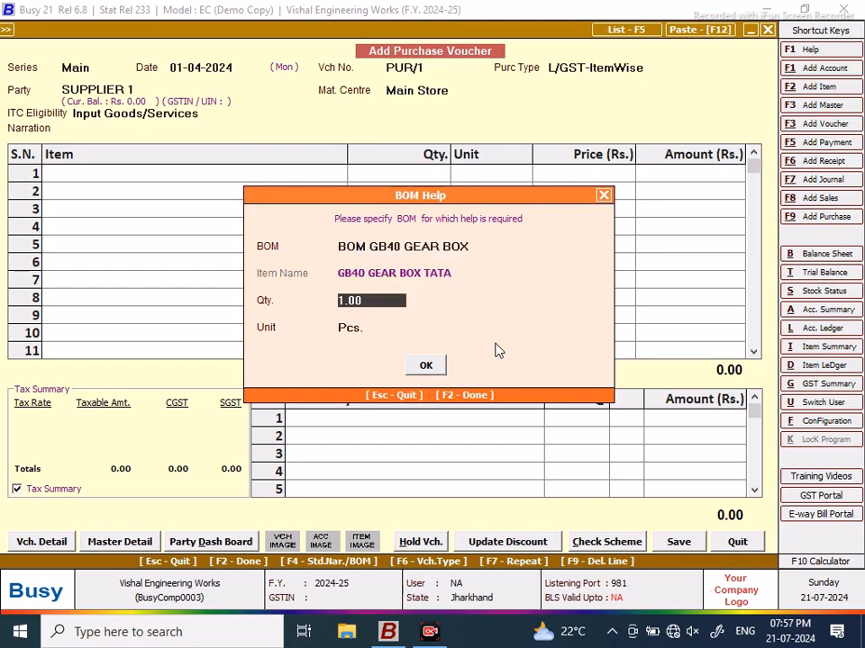
pyautogui.write('5')
pyautogui.click(428, 366)
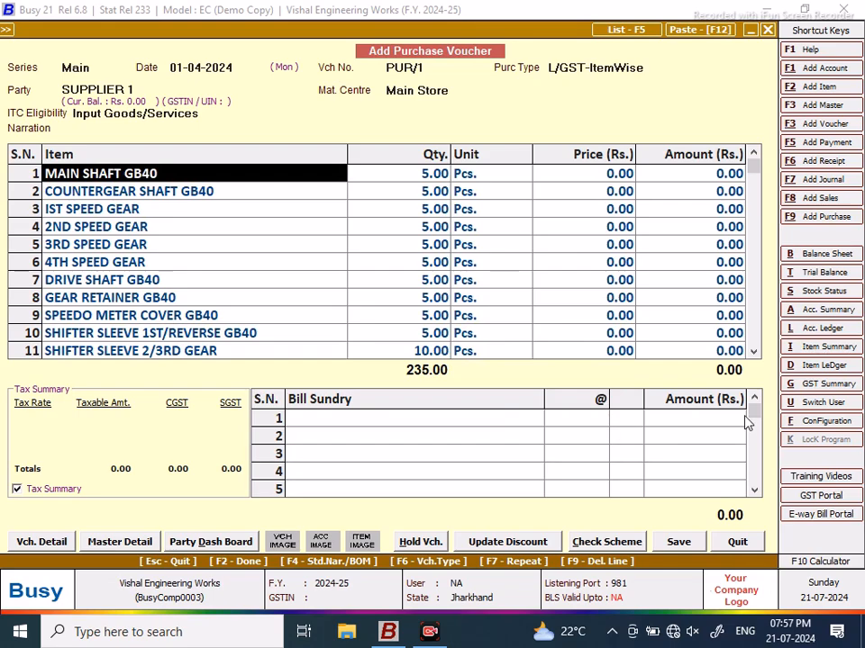
pyautogui.click(754, 352)
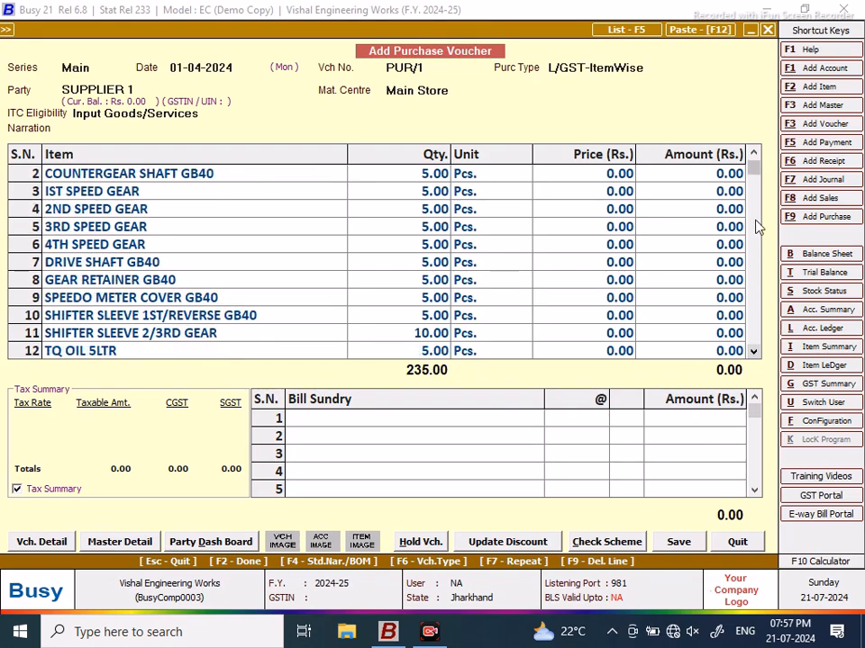
pyautogui.moveTo(755, 177); pyautogui.dragTo(753, 159)
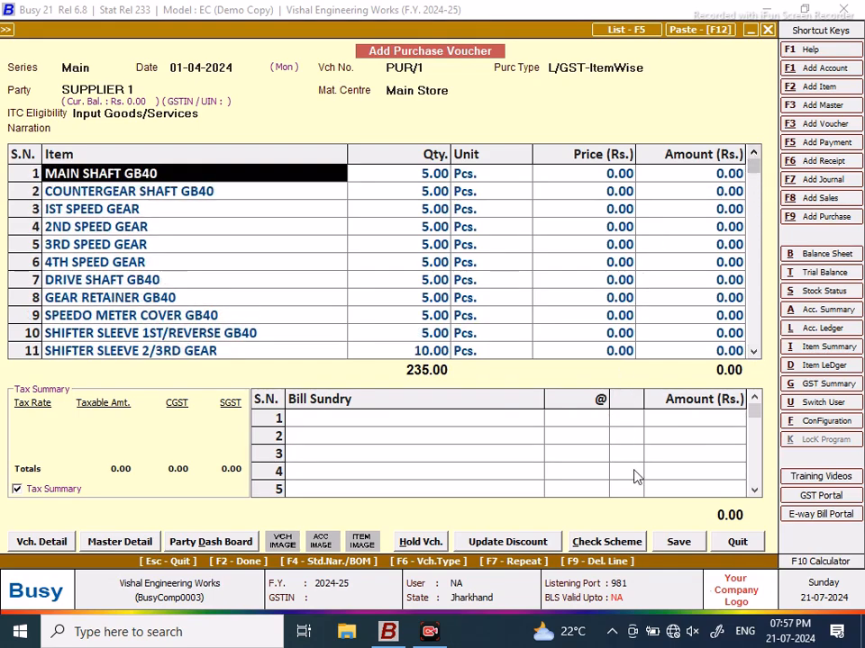
pyautogui.click(686, 546)
pyautogui.click(684, 544)
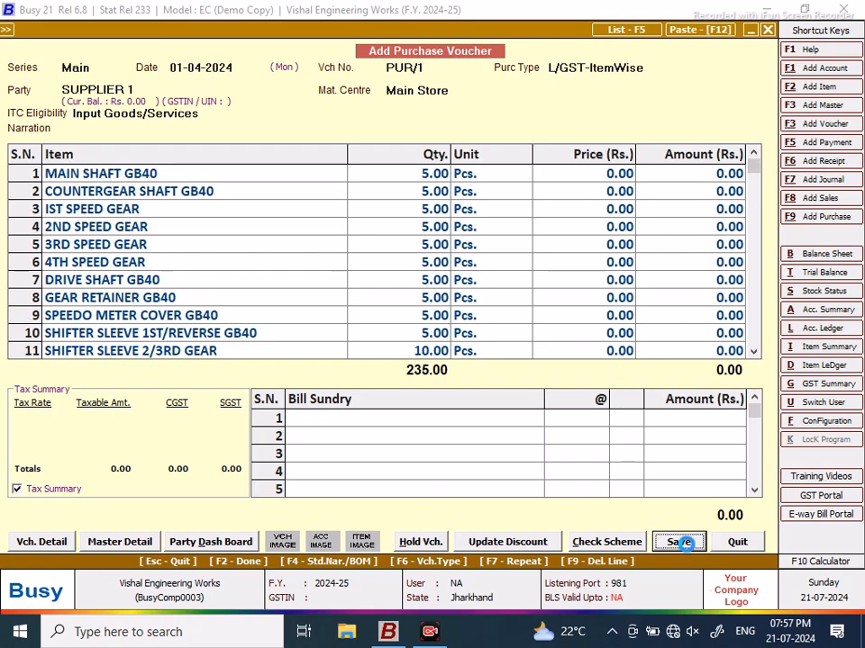
pyautogui.click(539, 360)
pyautogui.click(675, 542)
pyautogui.click(456, 359)
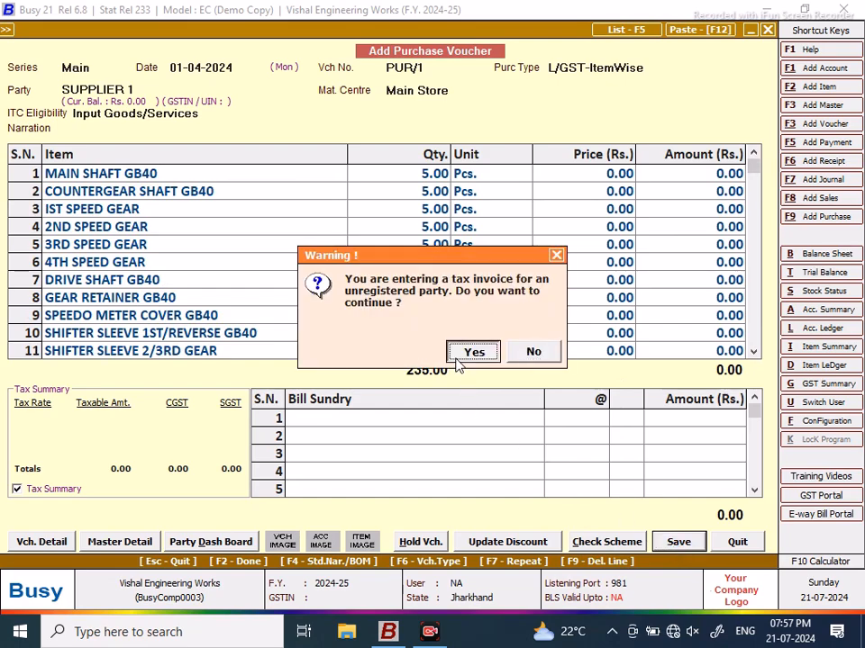
pyautogui.click(535, 354)
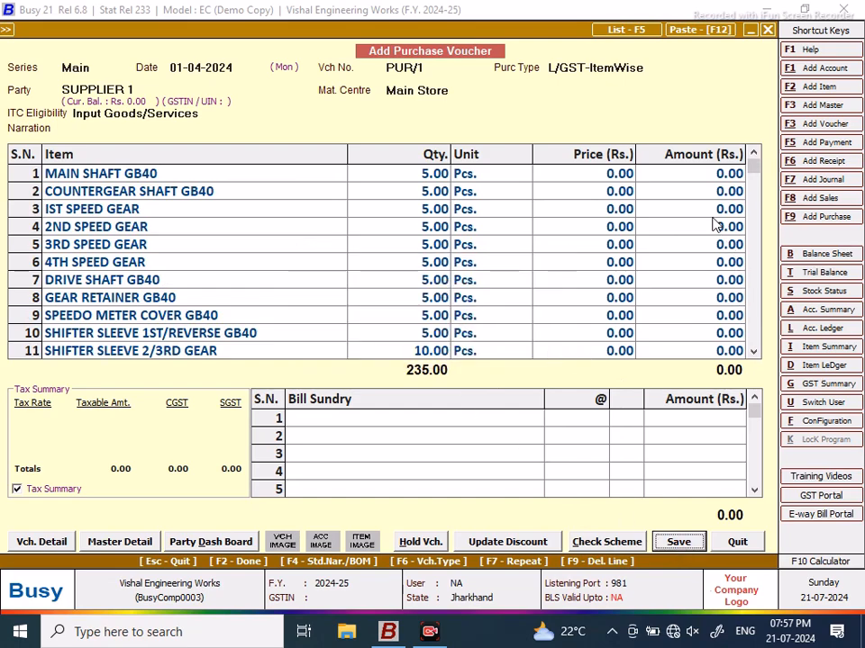
# Step: Enter first prices: 2,100 for MAIN SHAFT GB40, the countergear shaft price, and 950 for IST SPEED GEAR
pyautogui.click(519, 178)
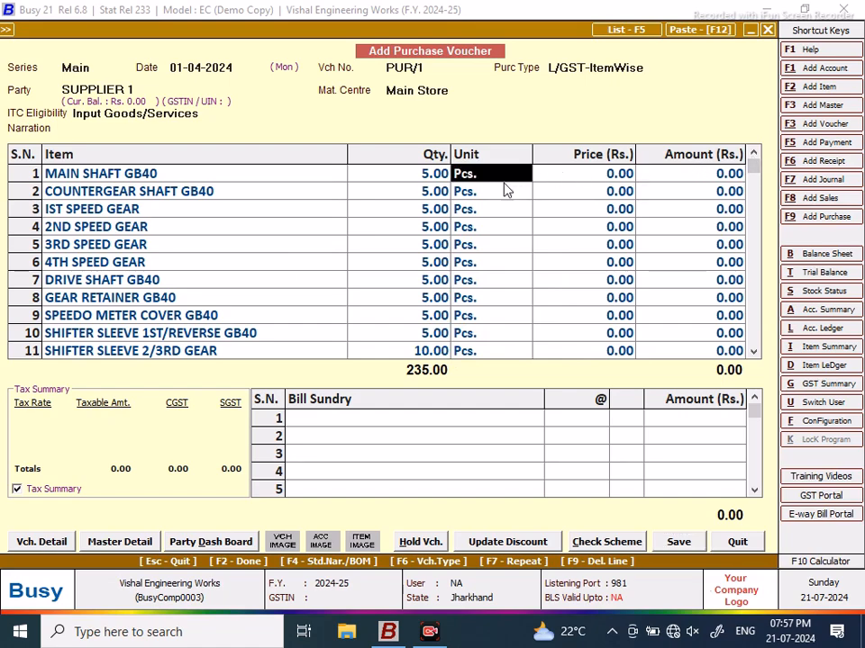
pyautogui.press('Return')
pyautogui.write('21')
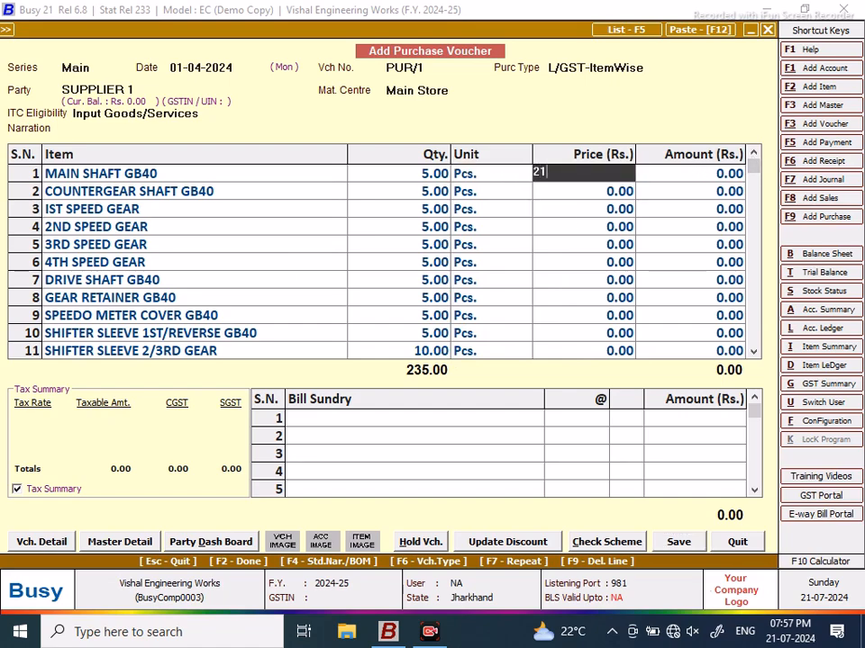
pyautogui.press('Return')
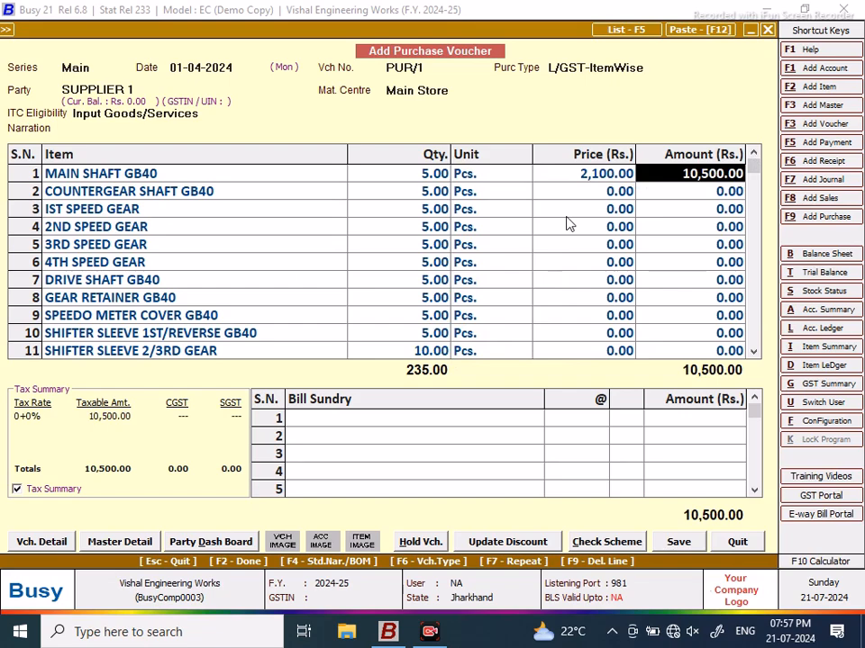
pyautogui.press('Return')
pyautogui.press('Return')
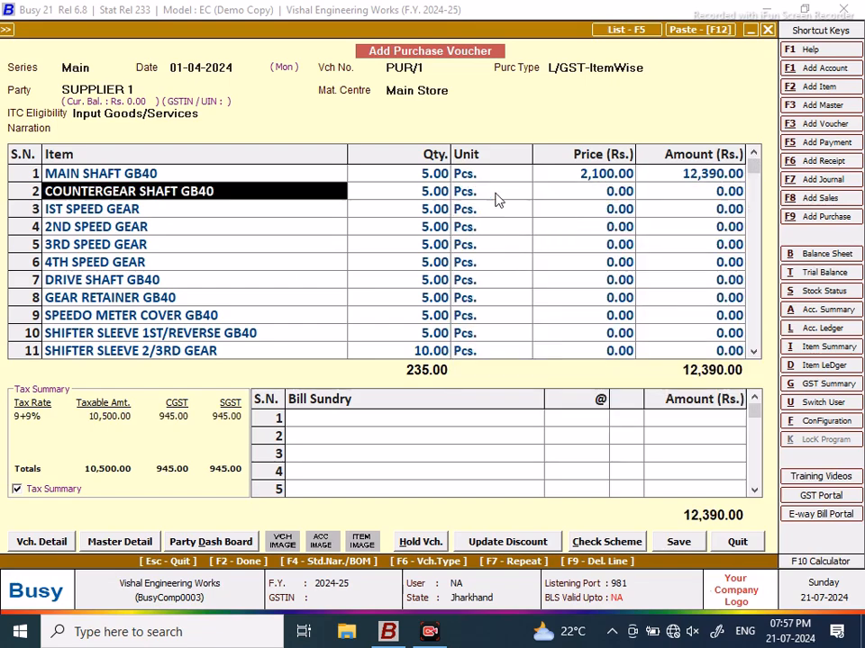
pyautogui.press('Return')
pyautogui.press('Return')
pyautogui.press('Return')
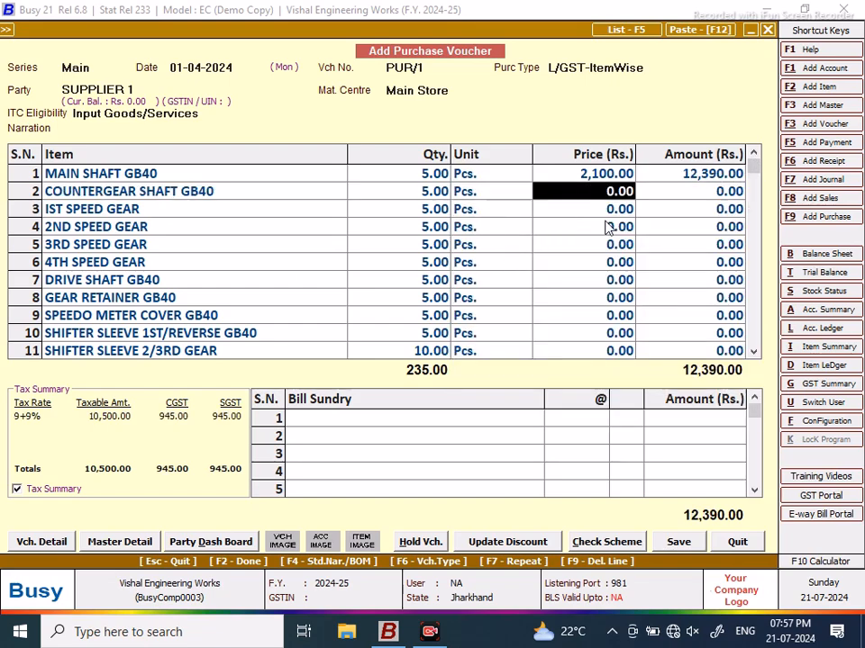
pyautogui.write('2000')
pyautogui.press('Return')
pyautogui.press('Return')
pyautogui.press('Return')
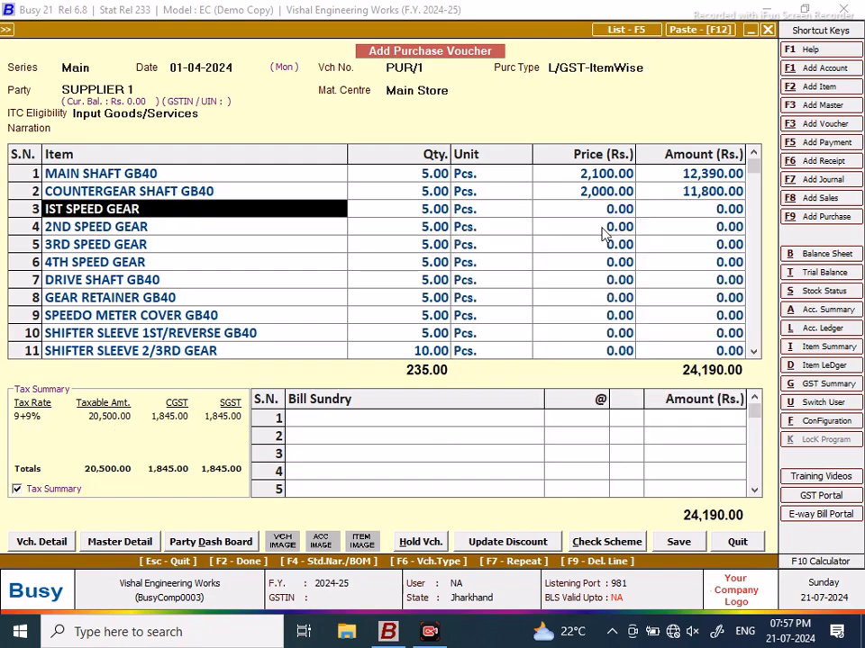
pyautogui.click(585, 210)
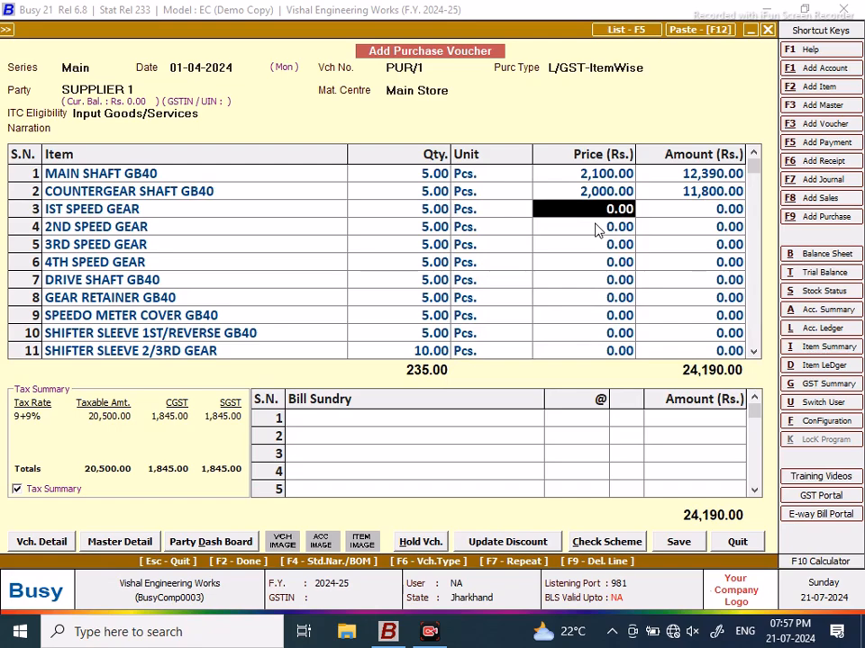
pyautogui.write('950')
pyautogui.press('Return')
pyautogui.press('Return')
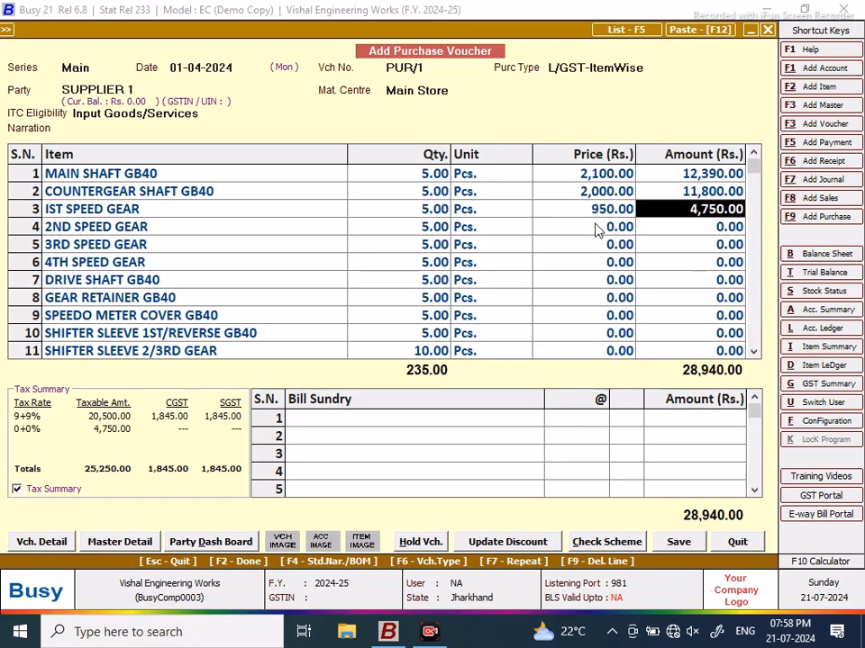
pyautogui.press('Return')
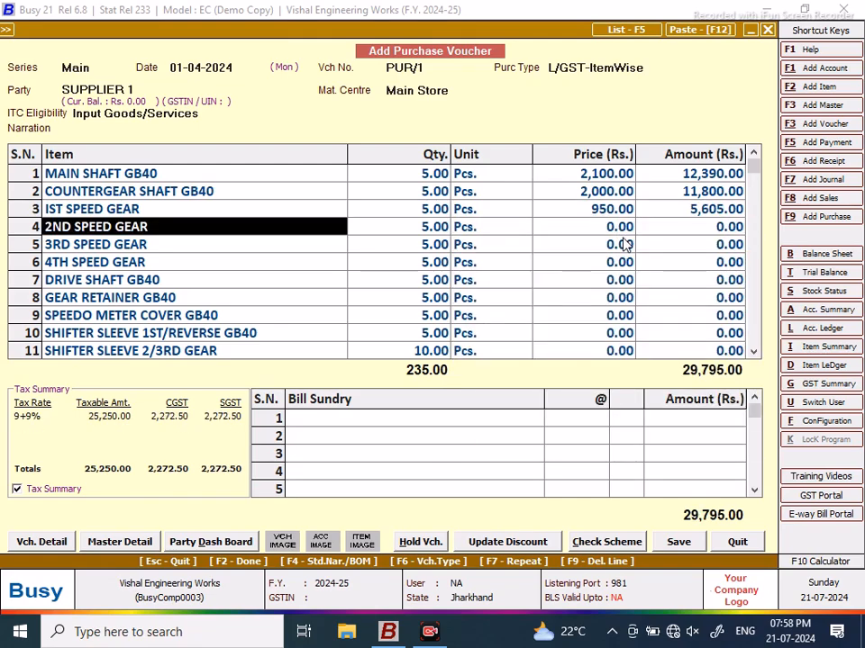
# Step: Correct MAIN SHAFT GB40 to 1,650 and set COUNTERGEAR SHAFT GB40 to 1,200
pyautogui.click(598, 176)
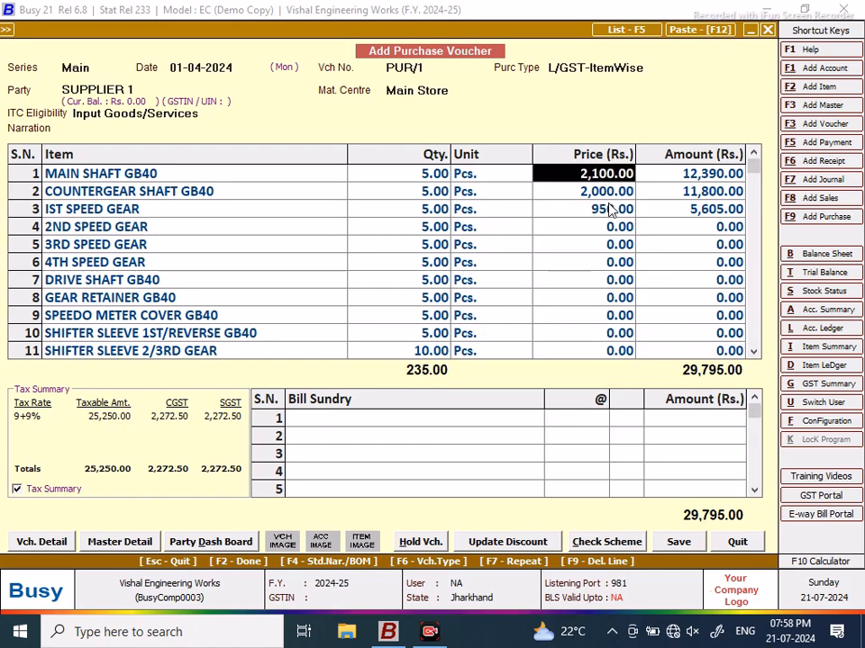
pyautogui.write('16')
pyautogui.press('Return')
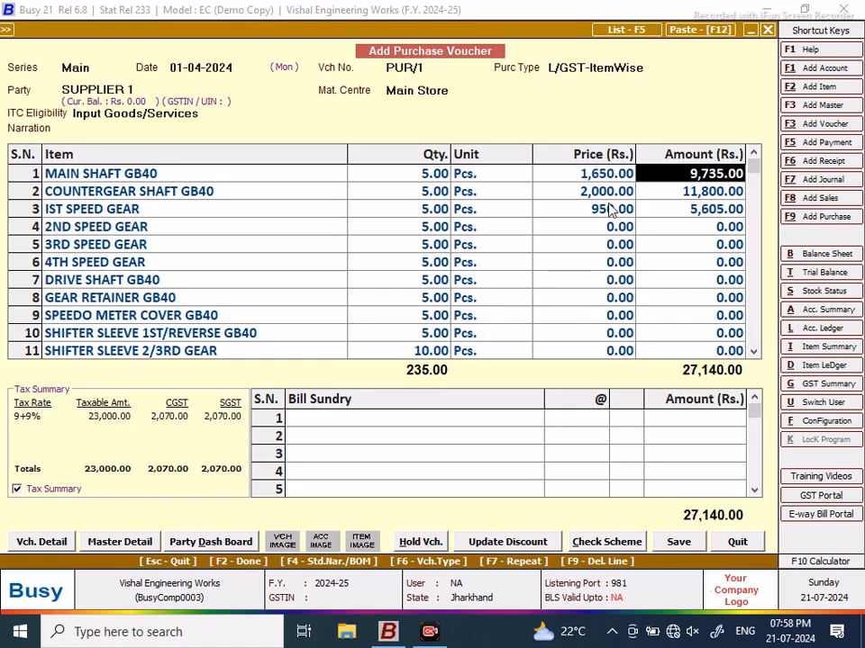
pyautogui.press('Return')
pyautogui.press('Return')
pyautogui.press('Return')
pyautogui.press('Return')
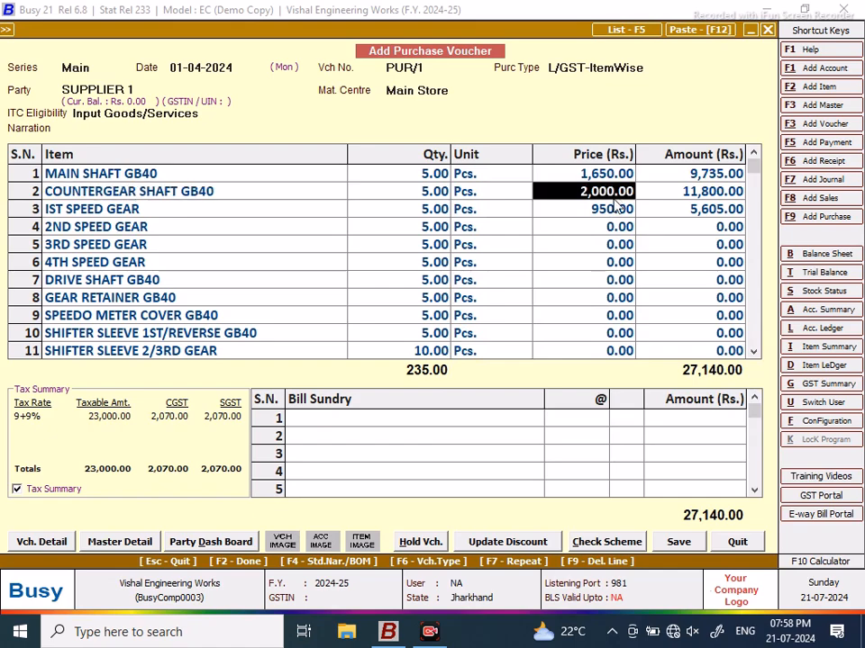
pyautogui.write('1200')
pyautogui.press('Return')
pyautogui.press('Return')
pyautogui.press('Return')
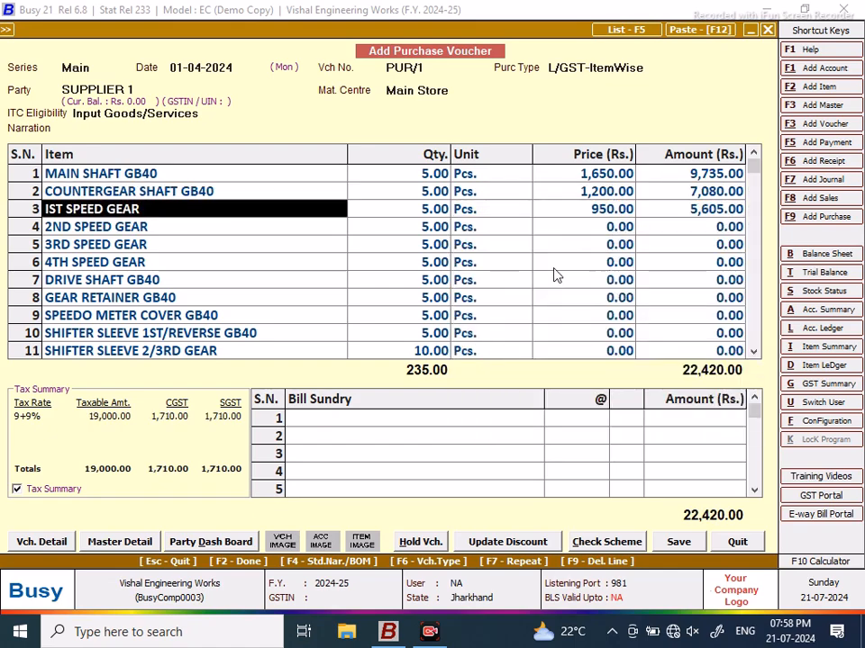
# Step: Price the 2ND, 3RD and 4TH SPEED GEAR rows at 750, 700 and 800, accepting each line's GST
pyautogui.press('Return')
pyautogui.press('Return')
pyautogui.press('Return')
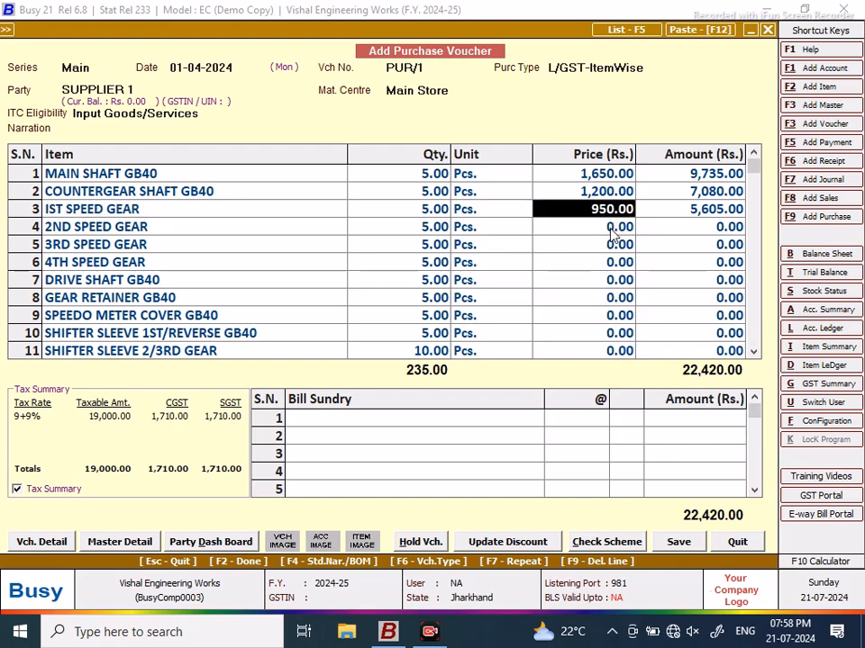
pyautogui.press('Down')
pyautogui.write('75')
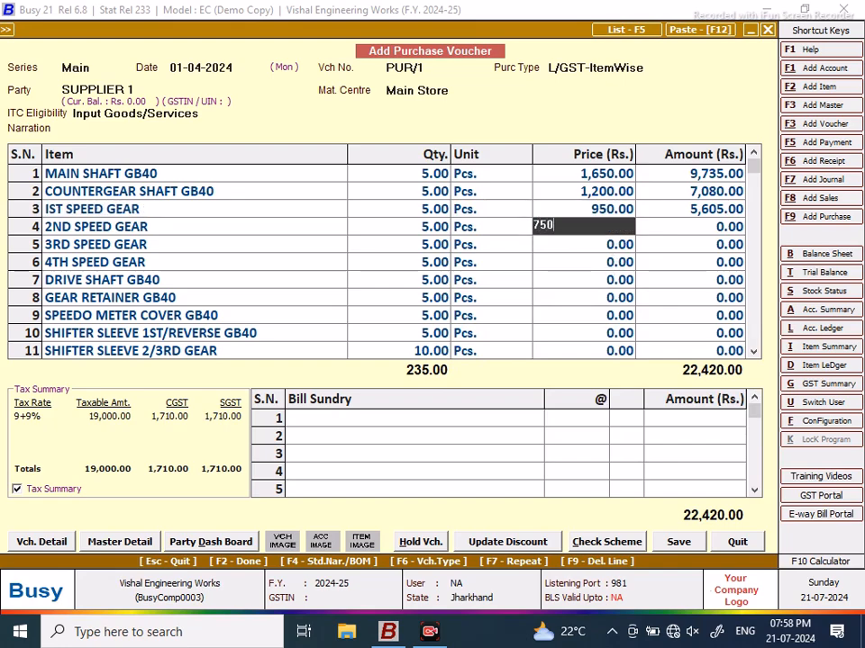
pyautogui.press('Return')
pyautogui.press('Return')
pyautogui.press('Return')
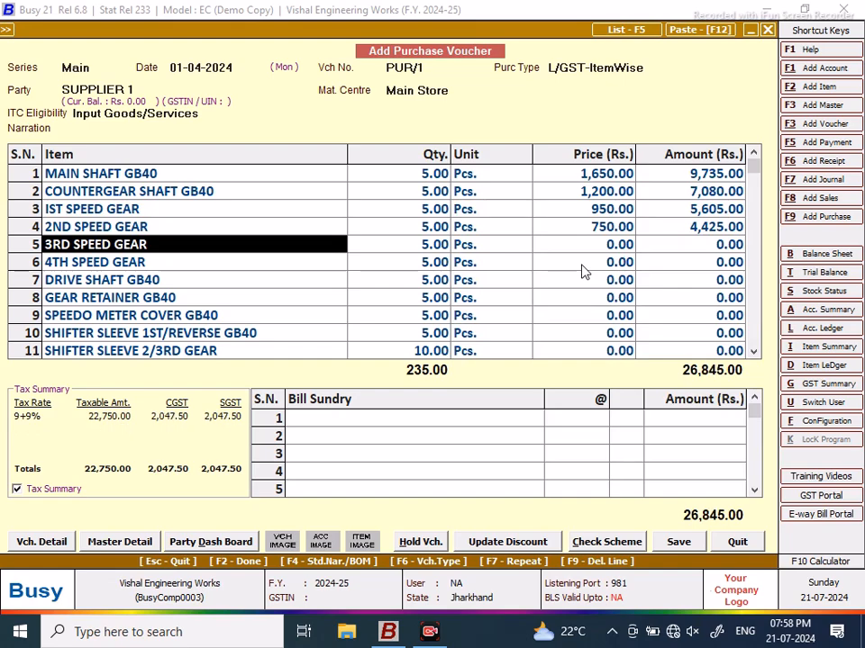
pyautogui.click(594, 251)
pyautogui.write('700')
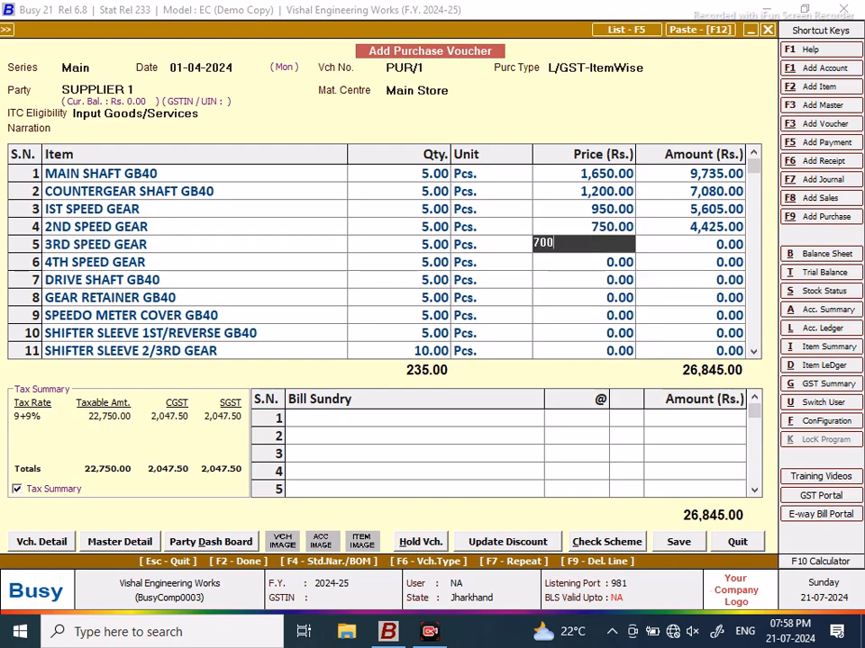
pyautogui.press('Return')
pyautogui.press('Return')
pyautogui.press('Return')
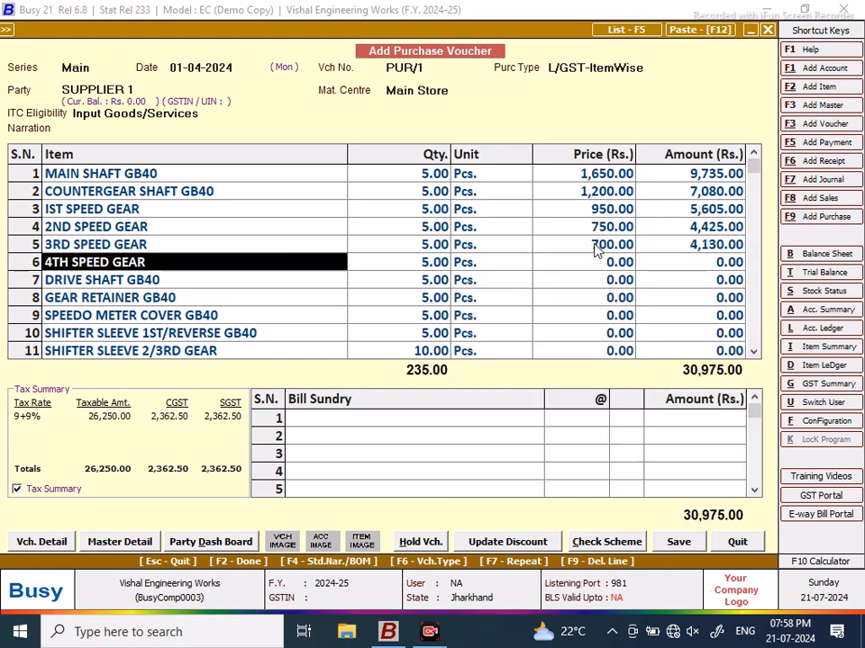
pyautogui.click(597, 267)
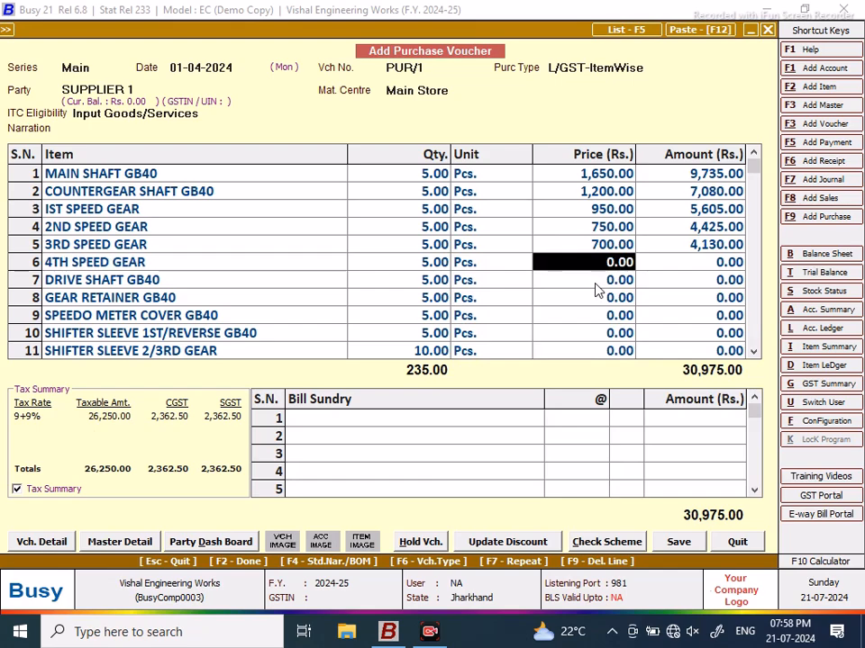
pyautogui.write('800')
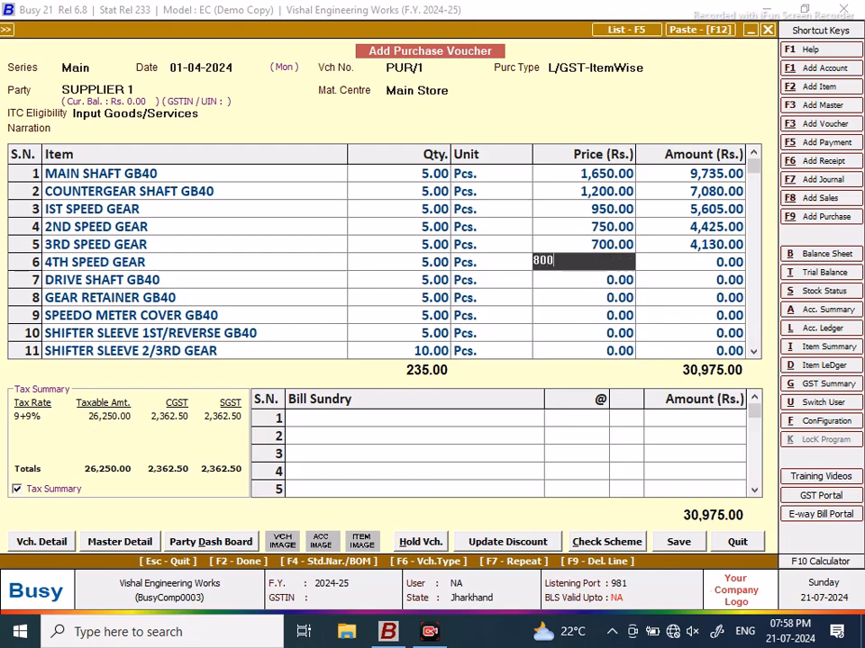
pyautogui.press('Return')
pyautogui.press('Return')
pyautogui.press('Return')
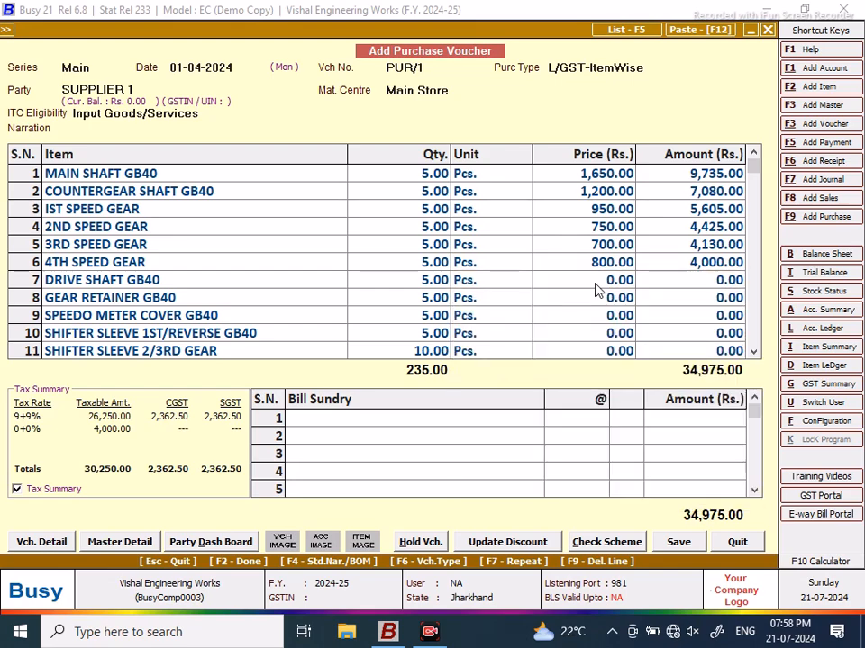
# Step: Price DRIVE SHAFT GB40 at 900 and GEAR RETAINER GB40 at 450, accepting their 18% GST
pyautogui.click(594, 285)
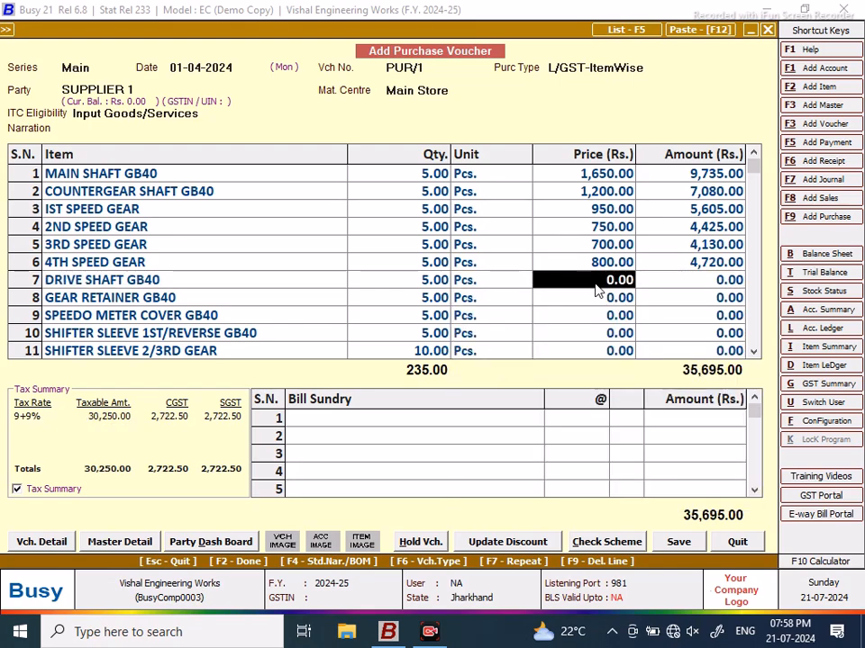
pyautogui.write('900')
pyautogui.press('Return')
pyautogui.press('Return')
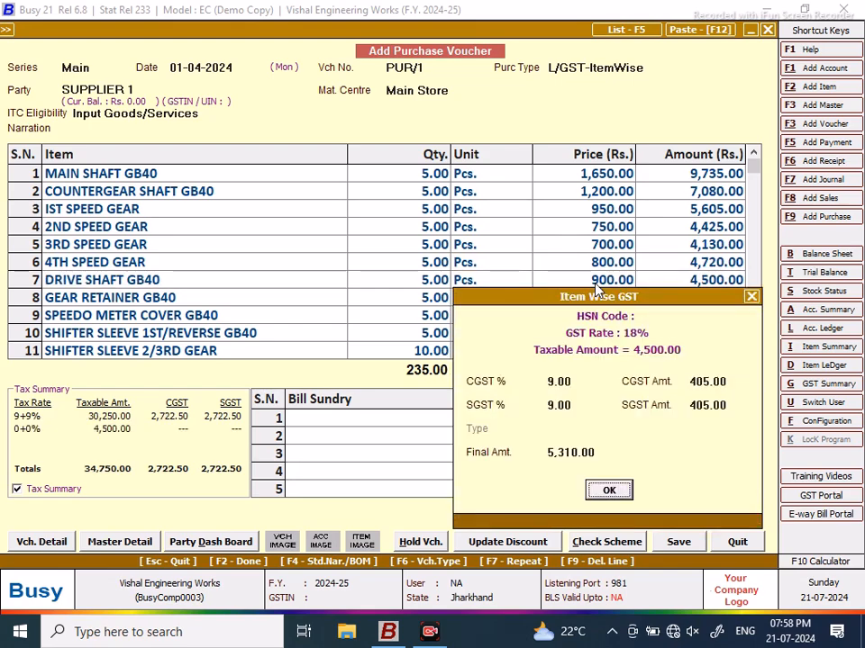
pyautogui.press('Return')
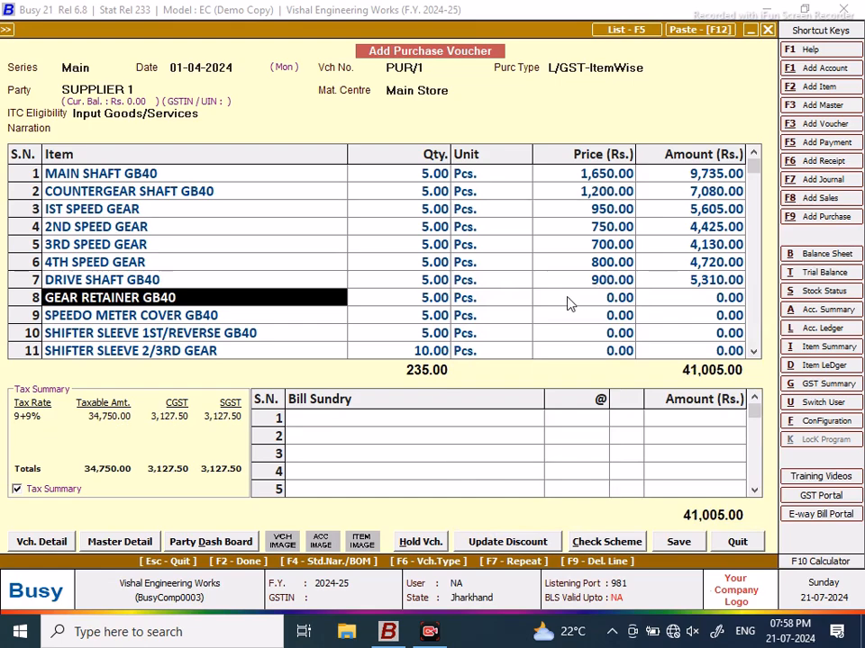
pyautogui.click(569, 301)
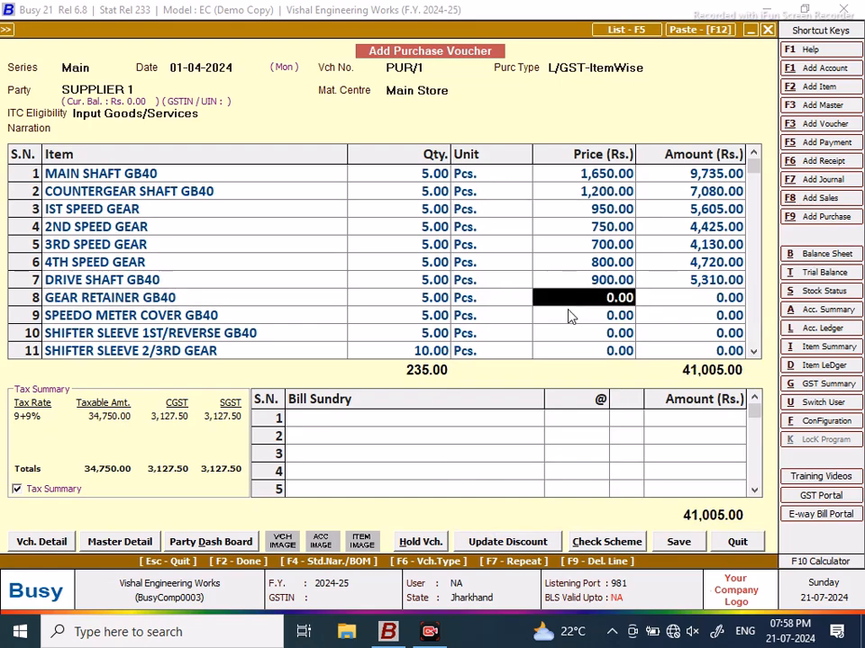
pyautogui.write('450')
pyautogui.press('Return')
pyautogui.press('Return')
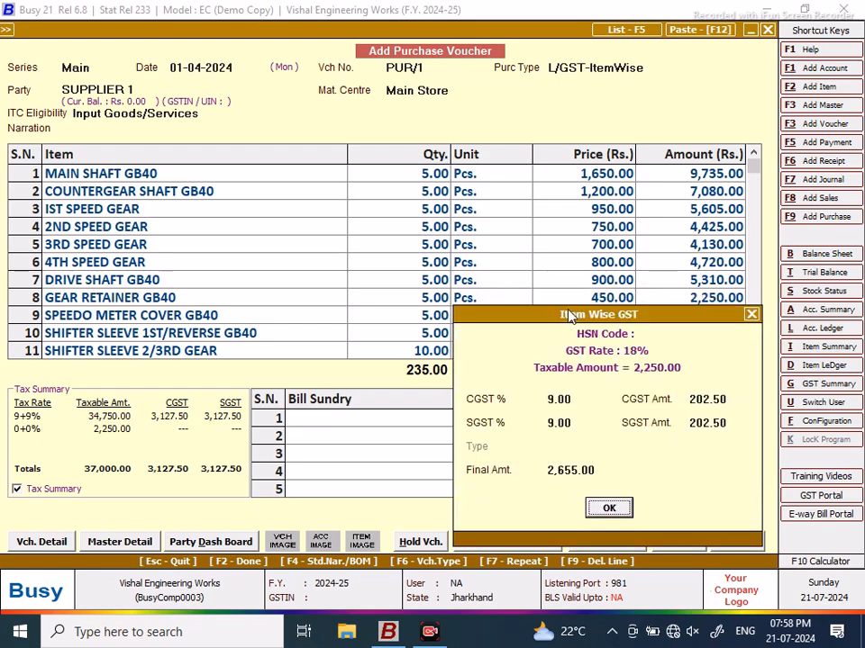
pyautogui.press('Return')
pyautogui.click(604, 326)
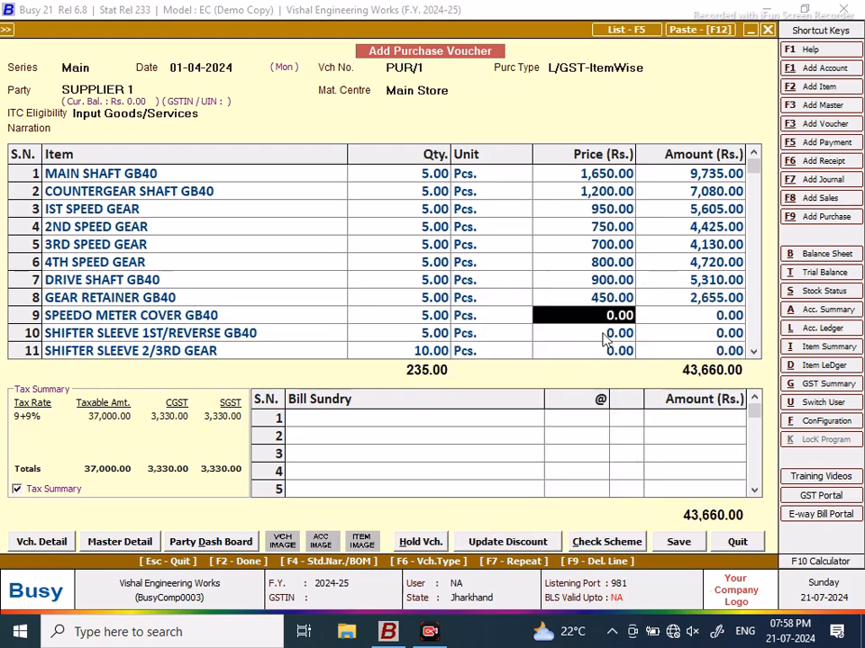
# Step: Price rows 9–11 at 400, 350 and 450, accepting each line's GST details
pyautogui.write('400')
pyautogui.press('Return')
pyautogui.press('Return')
pyautogui.press('Return')
pyautogui.click(755, 353)
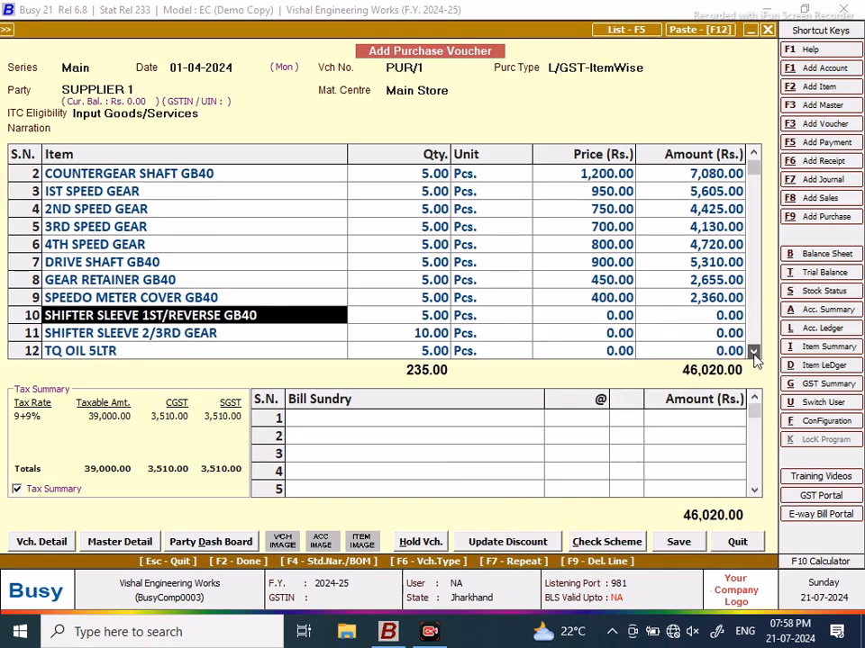
pyautogui.click(755, 353)
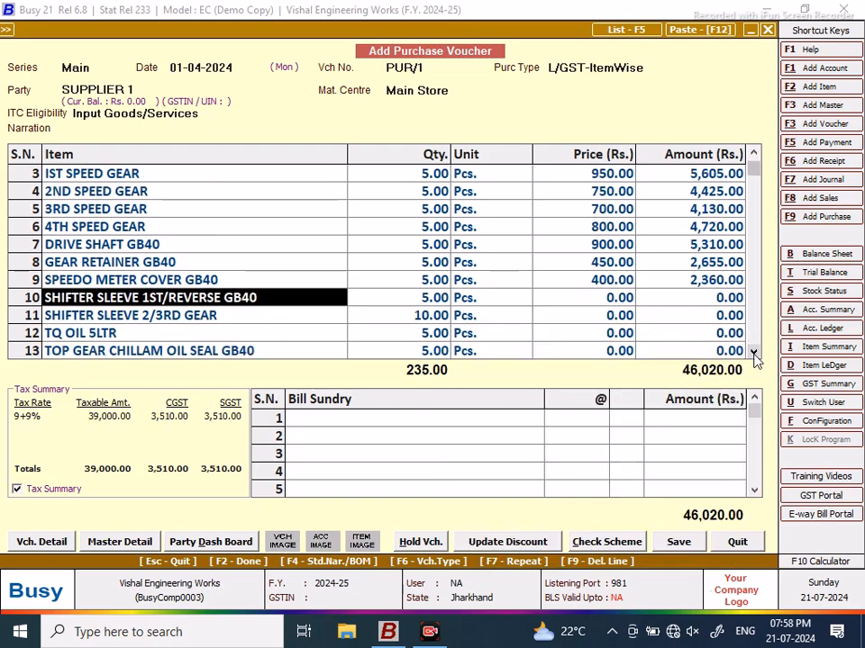
pyautogui.click(561, 299)
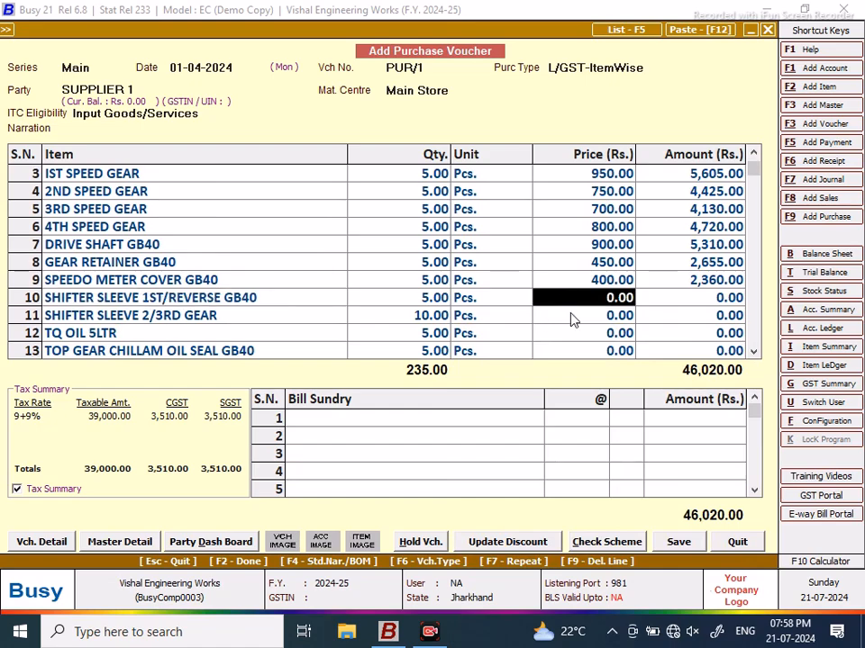
pyautogui.write('350')
pyautogui.press('Return')
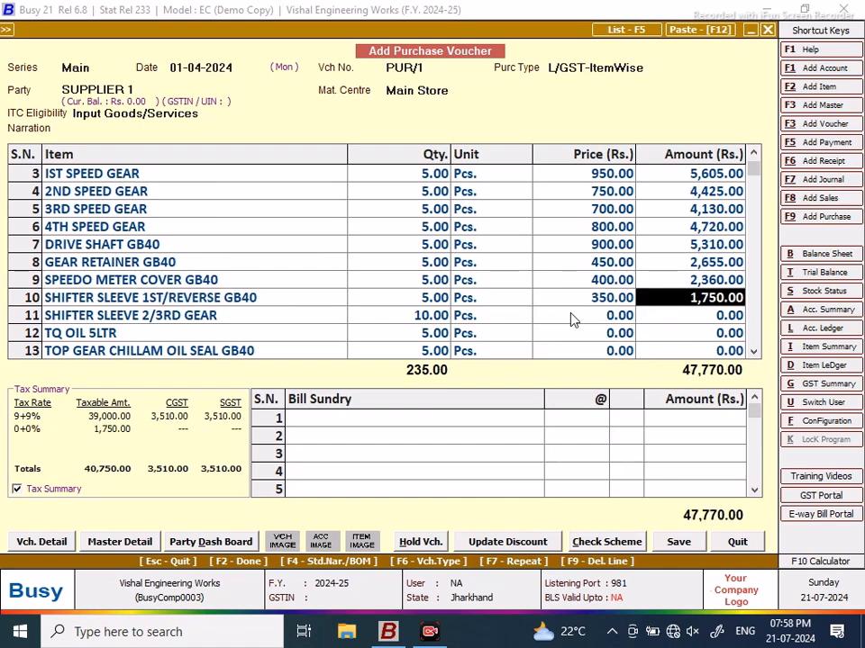
pyautogui.press('Return')
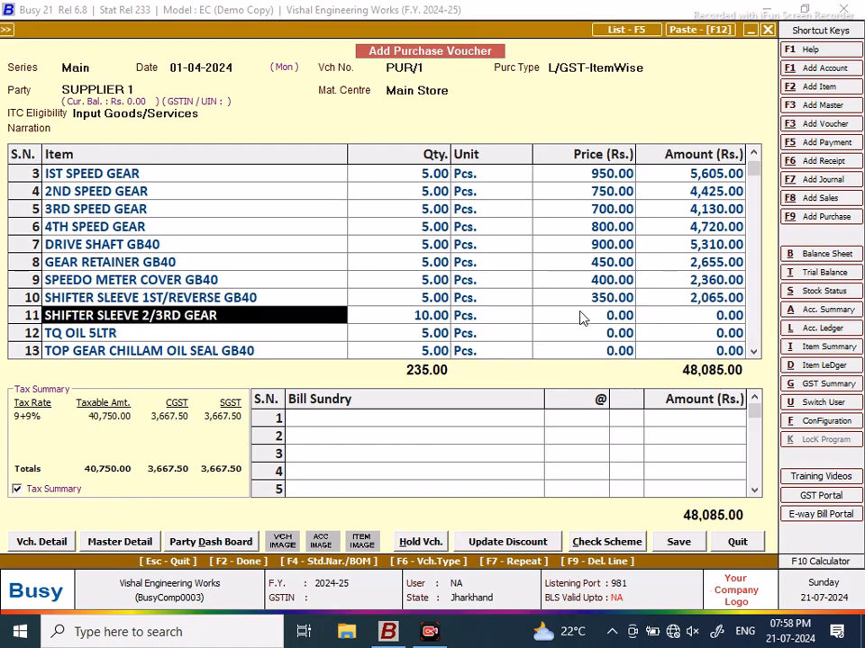
pyautogui.click(581, 318)
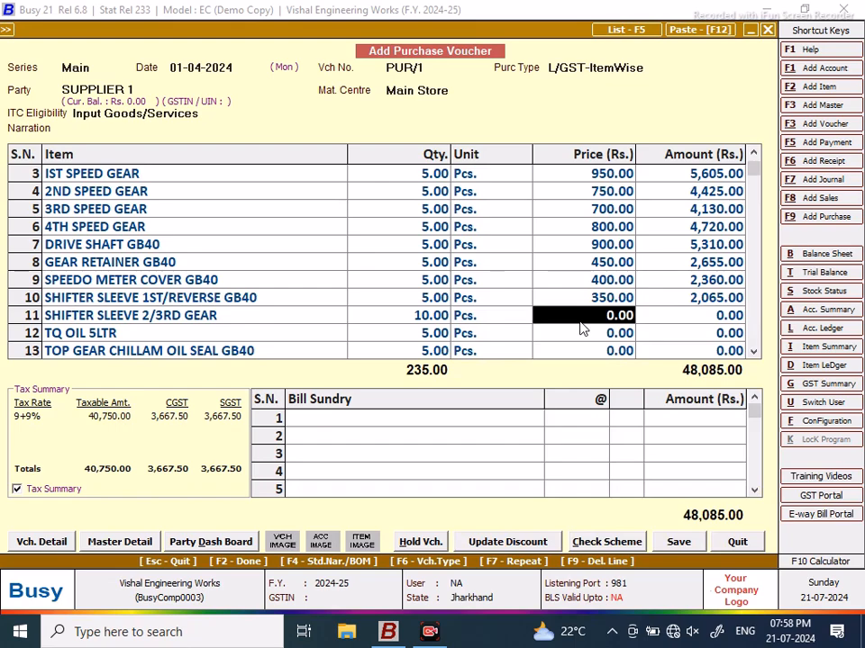
pyautogui.write('450')
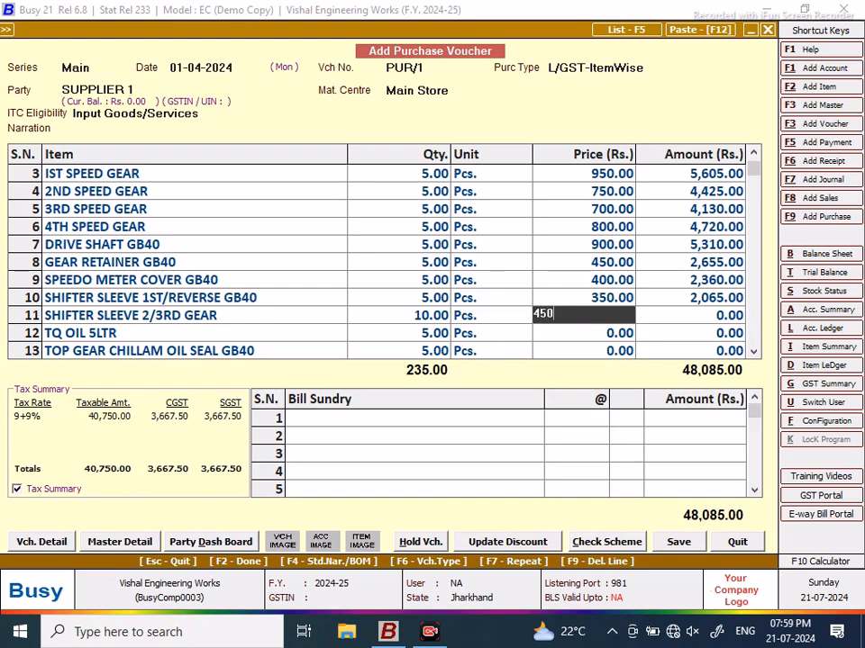
pyautogui.press('Return')
pyautogui.press('Return')
pyautogui.press('Return')
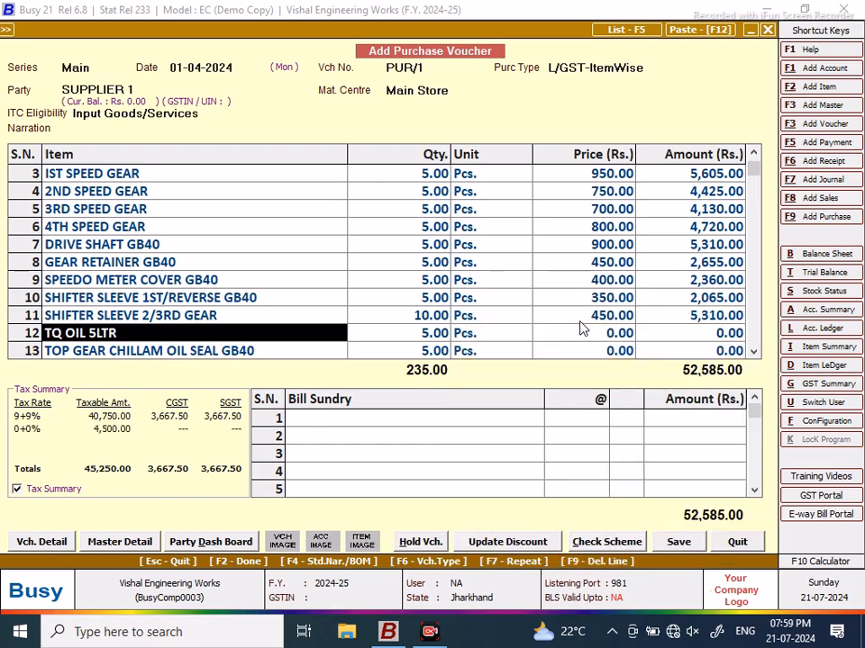
# Step: Price TQ OIL 5LTR at 900 and rows 13–14 at 40 each
pyautogui.press('Return')
pyautogui.press('Return')
pyautogui.press('Return')
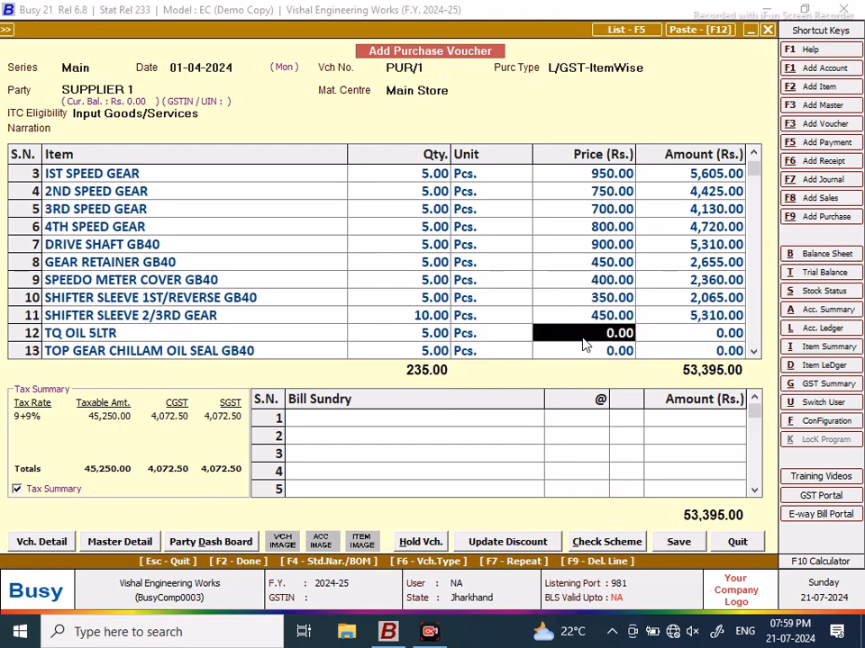
pyautogui.write('9')
pyautogui.press('BackSpace')
pyautogui.write('900')
pyautogui.press('Return')
pyautogui.press('Return')
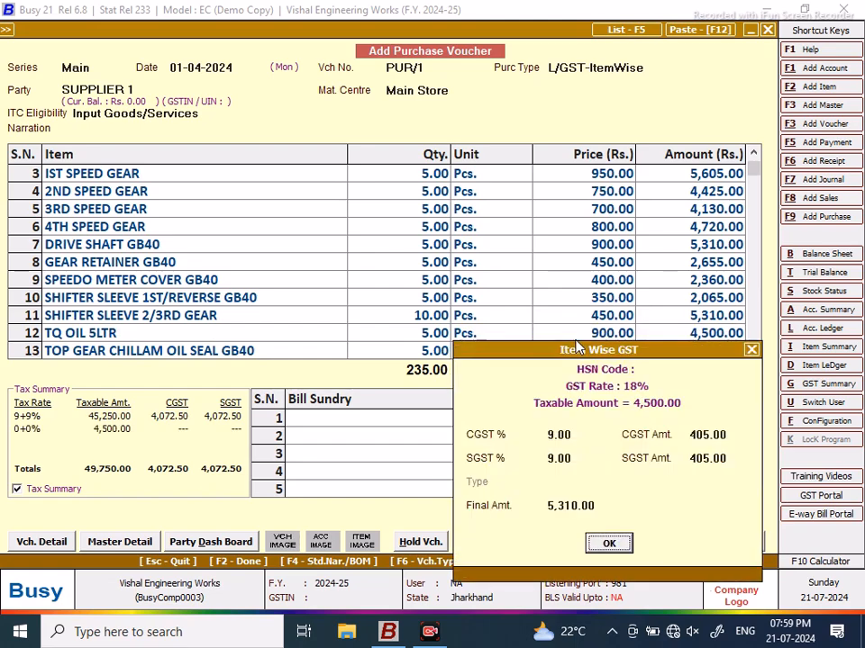
pyautogui.press('Return')
pyautogui.press('Return')
pyautogui.press('Return')
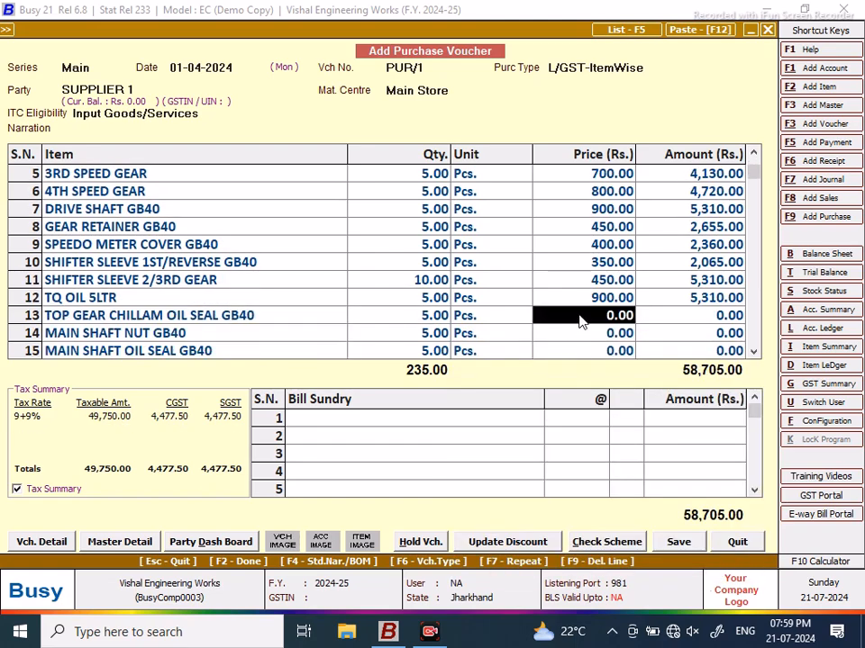
pyautogui.write('40')
pyautogui.press('Return')
pyautogui.press('Return')
pyautogui.press('Return')
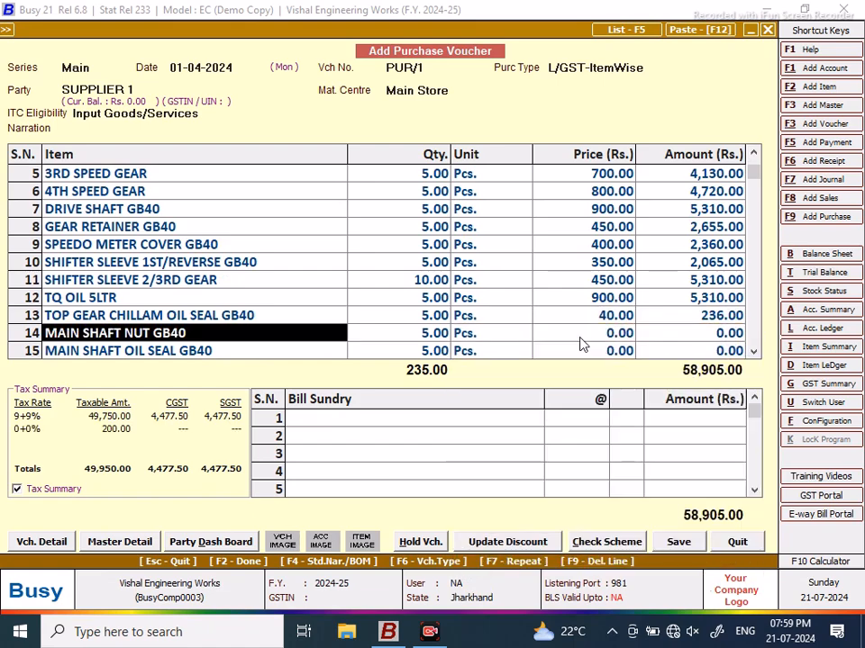
pyautogui.press('Return')
pyautogui.press('Return')
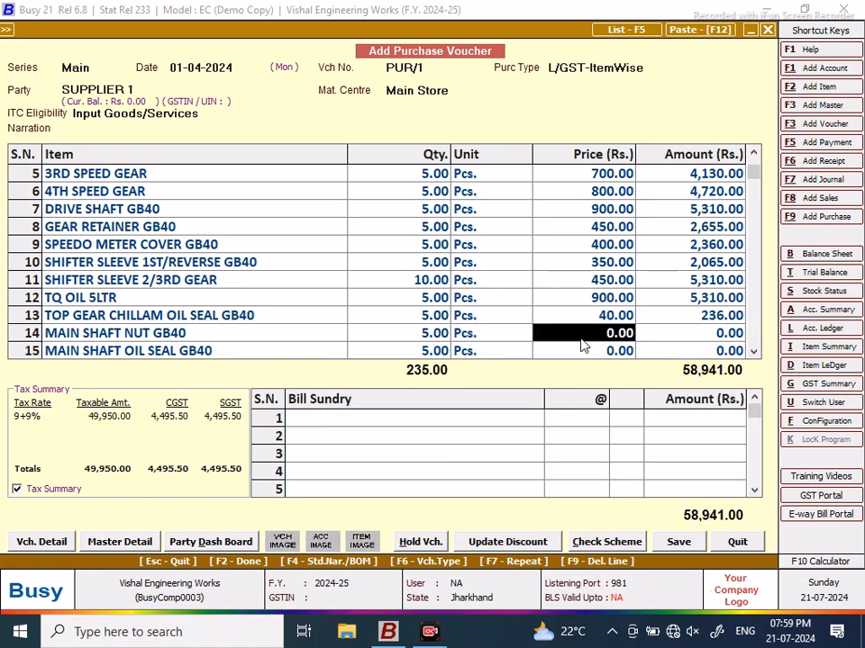
pyautogui.write('40')
pyautogui.press('Return')
pyautogui.press('Return')
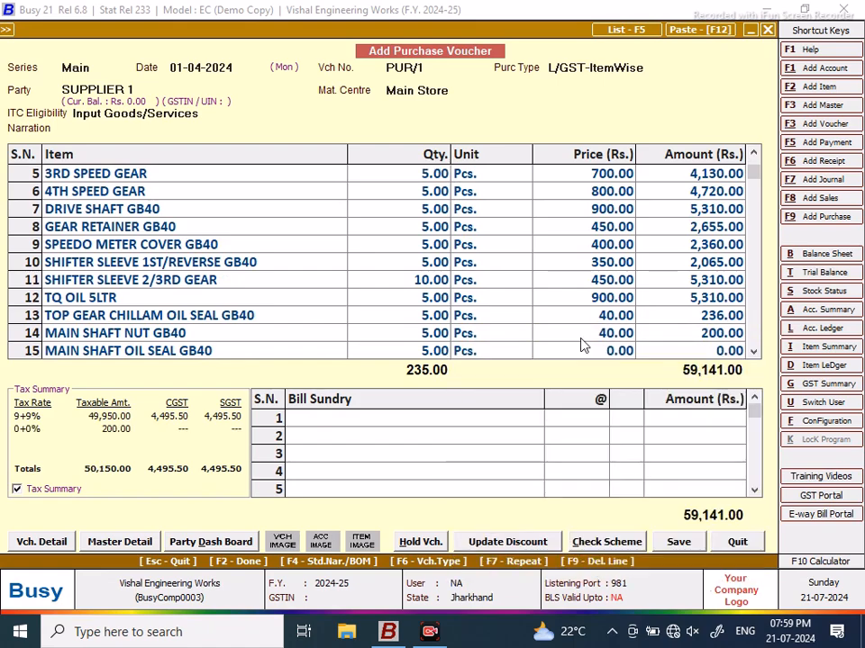
pyautogui.press('Return')
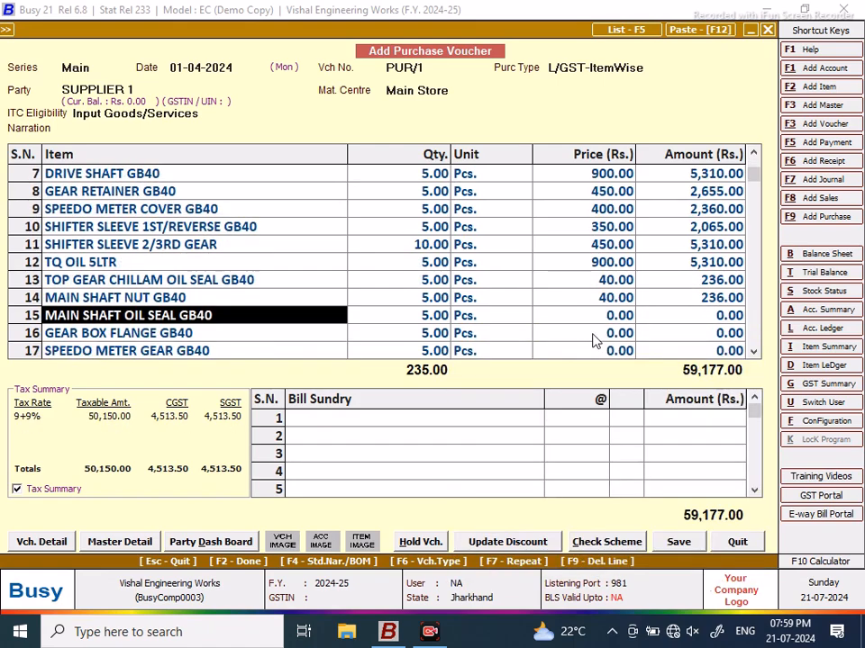
# Step: Price row 15 at 35, GEAR BOX FLANGE GB40 at 300 and row 17 at 400
pyautogui.press('Return')
pyautogui.press('Return')
pyautogui.write('3')
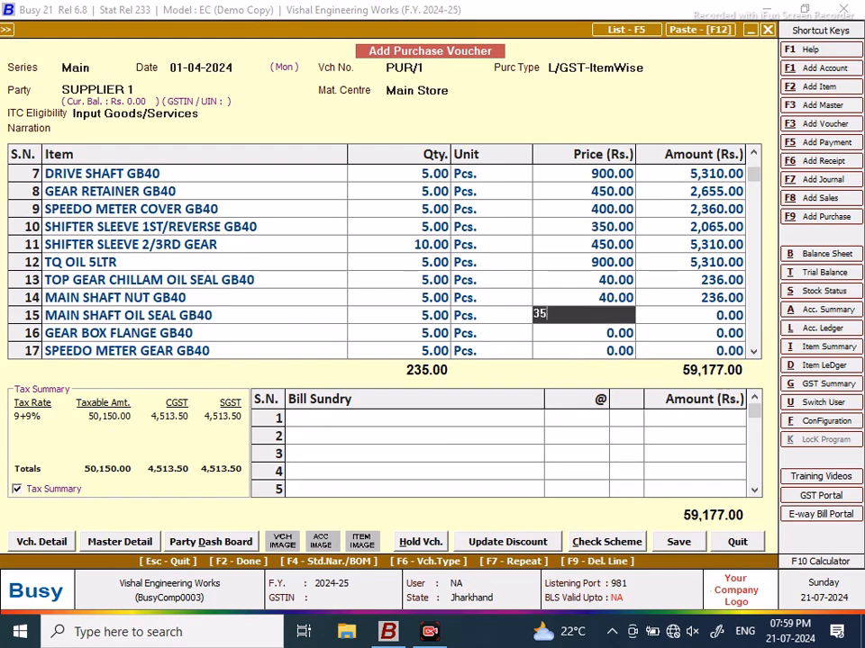
pyautogui.write('5')
pyautogui.press('Return')
pyautogui.press('Return')
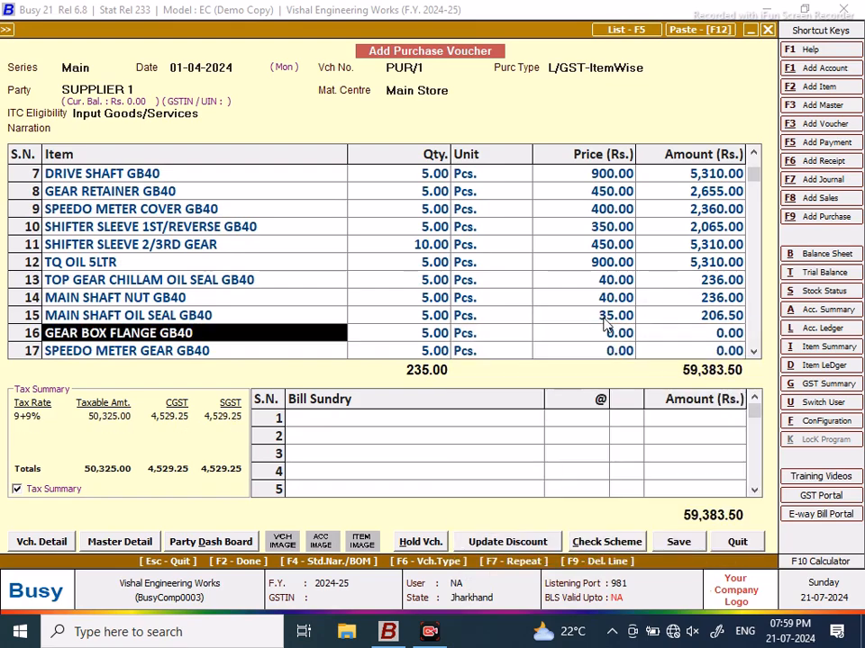
pyautogui.click(595, 334)
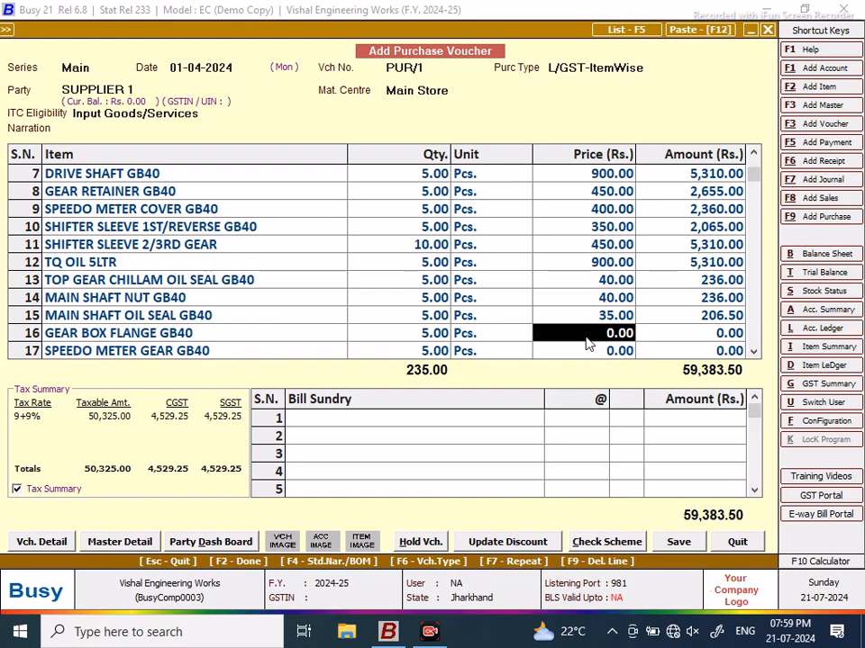
pyautogui.write('300')
pyautogui.press('Return')
pyautogui.press('Return')
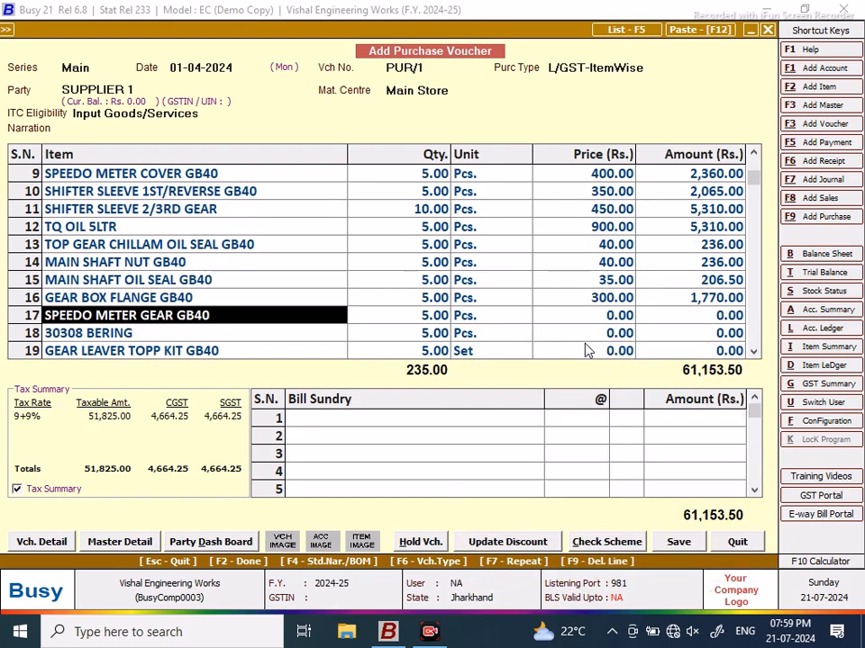
pyautogui.click(593, 315)
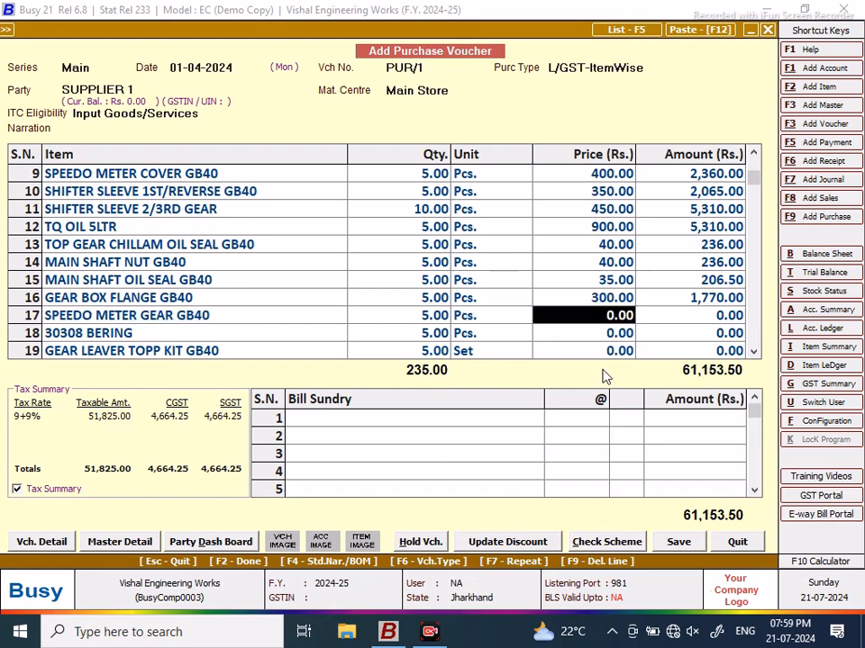
pyautogui.write('400')
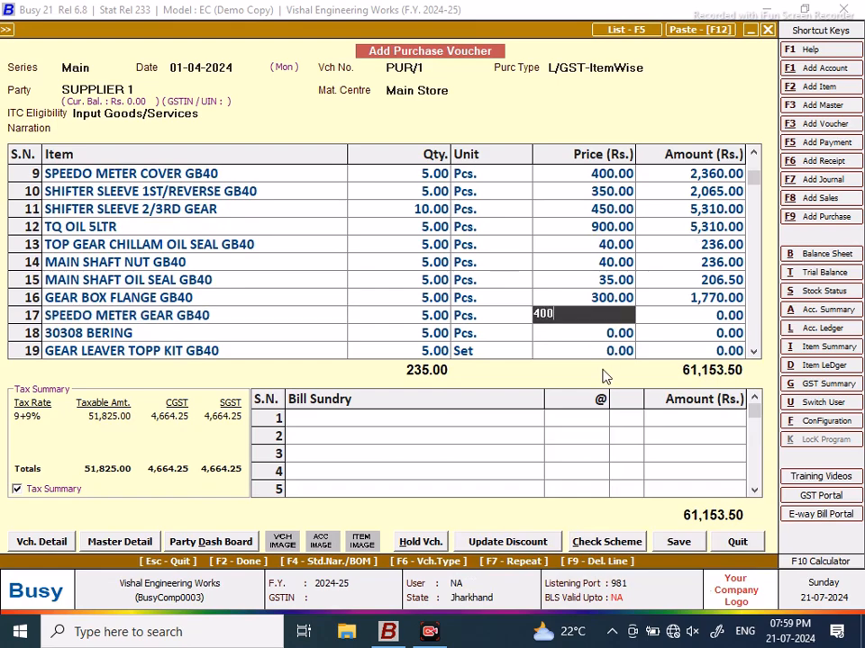
pyautogui.press('Return')
# Step: Try saving the voucher twice; both attempts fail with an Invalid CGST % error
pyautogui.click(678, 542)
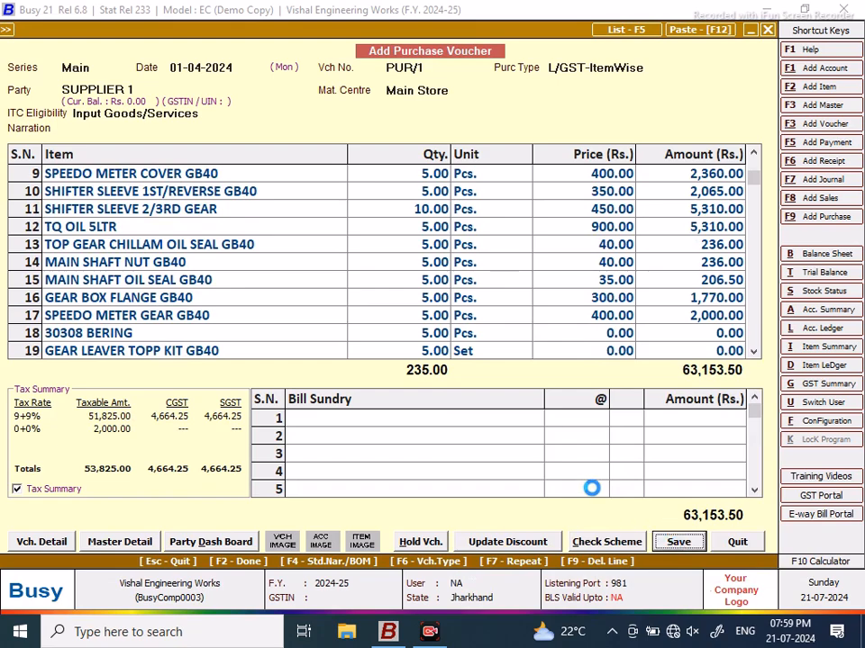
pyautogui.press('Return')
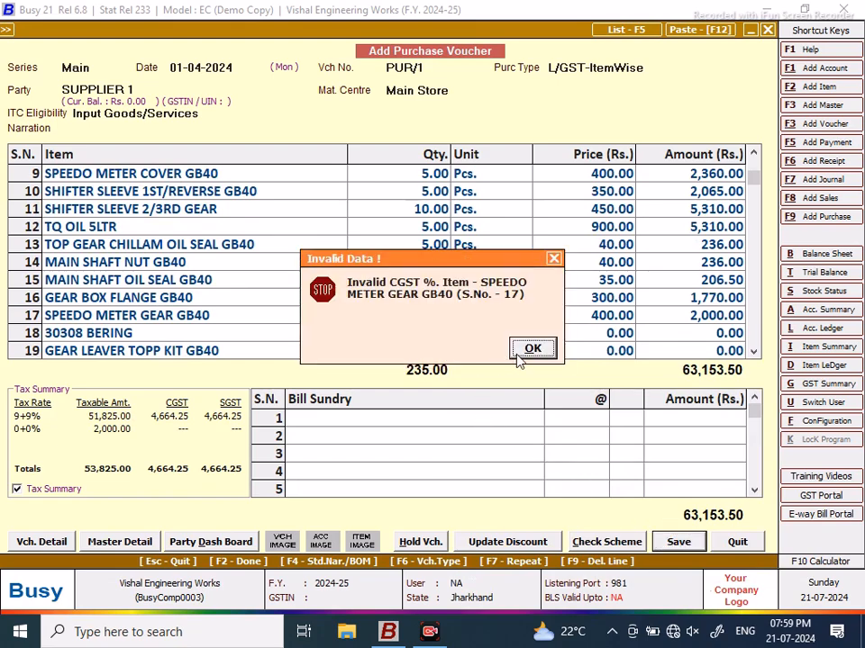
pyautogui.click(519, 355)
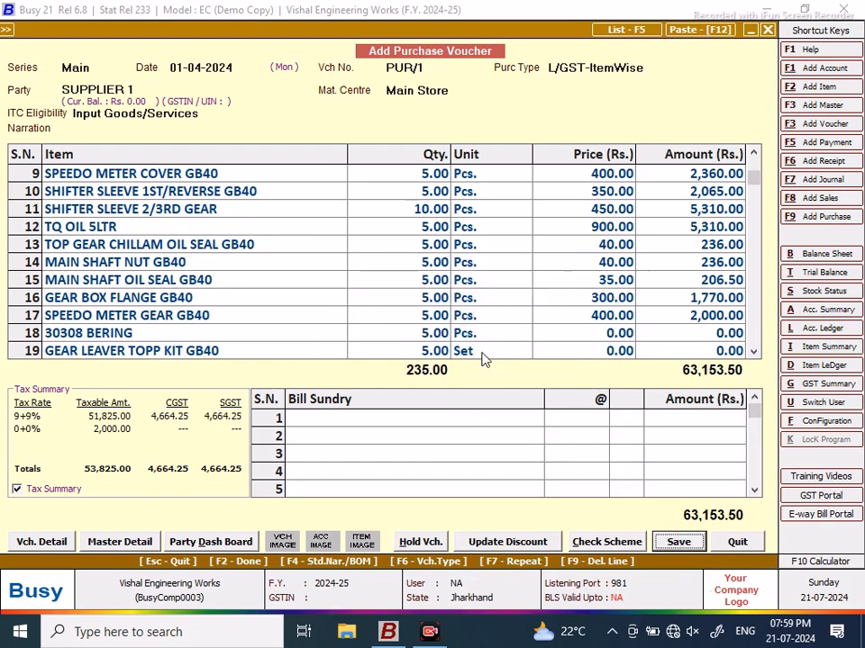
pyautogui.click(677, 543)
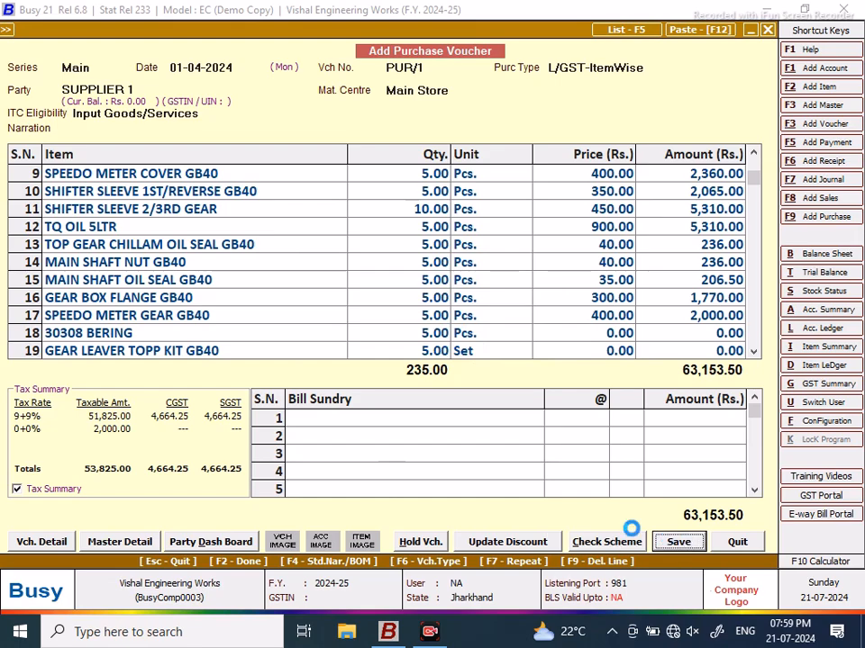
pyautogui.click(468, 351)
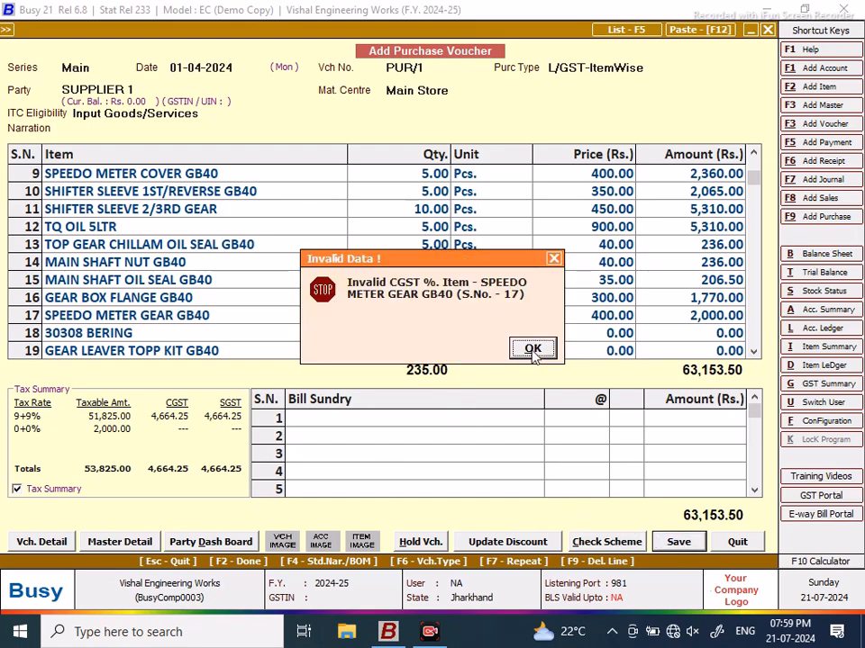
pyautogui.click(532, 351)
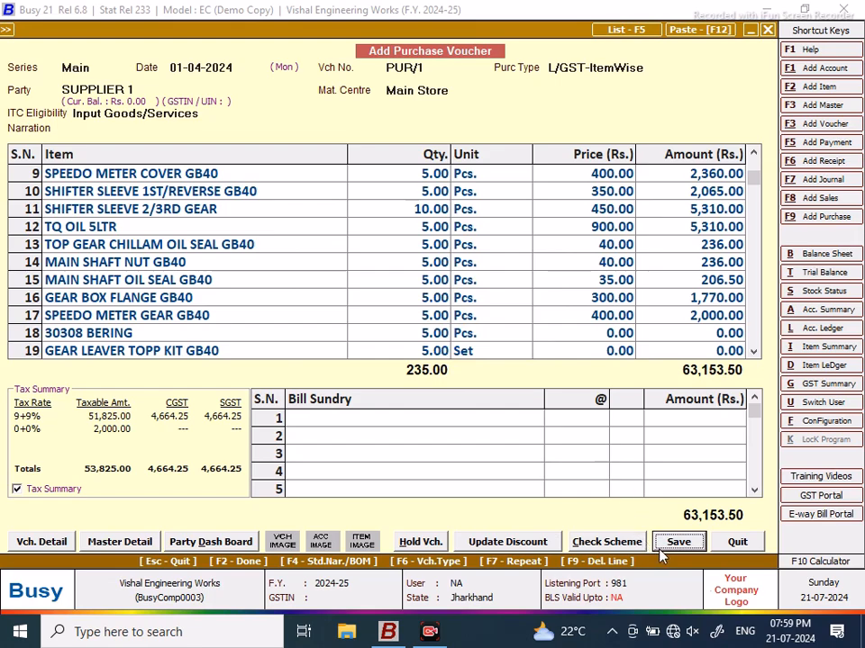
# Step: Revisit the unit entries of rows 9, 10 and 12 in the item grid
pyautogui.click(520, 180)
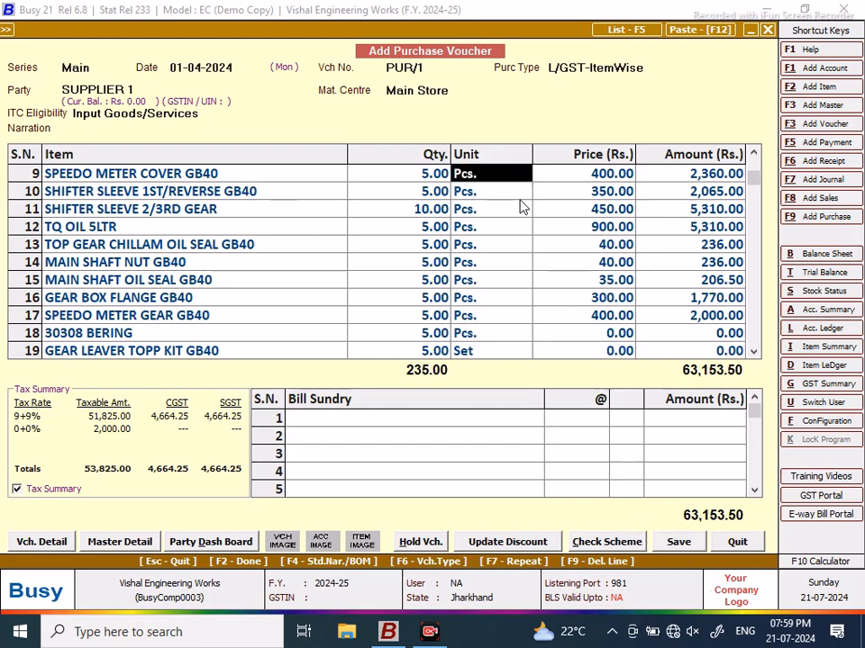
pyautogui.click(509, 196)
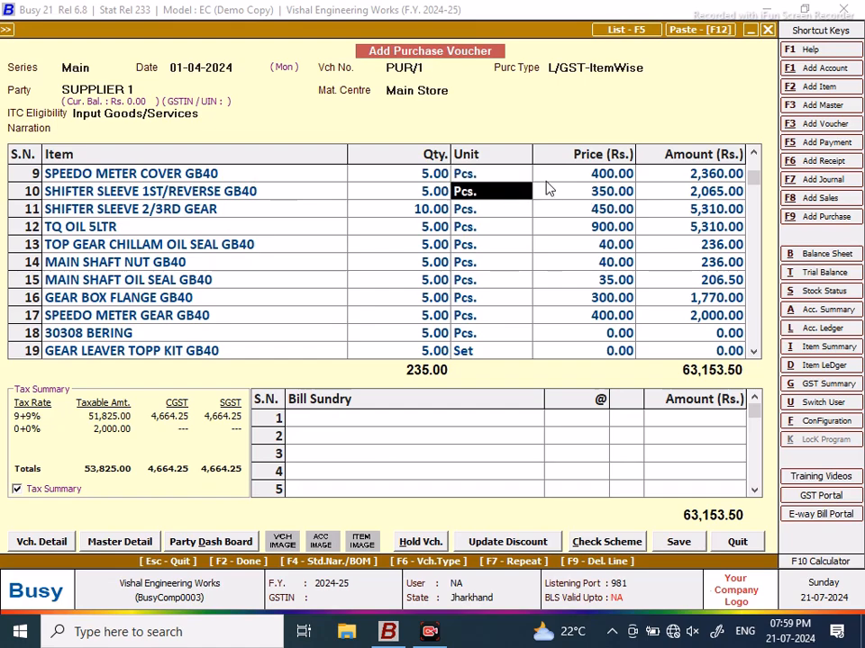
pyautogui.click(501, 228)
# Step: Step through rows 12–17, re-accepting each item's GST details so the totals recalculate
pyautogui.press('Return')
pyautogui.press('Return')
pyautogui.press('Return')
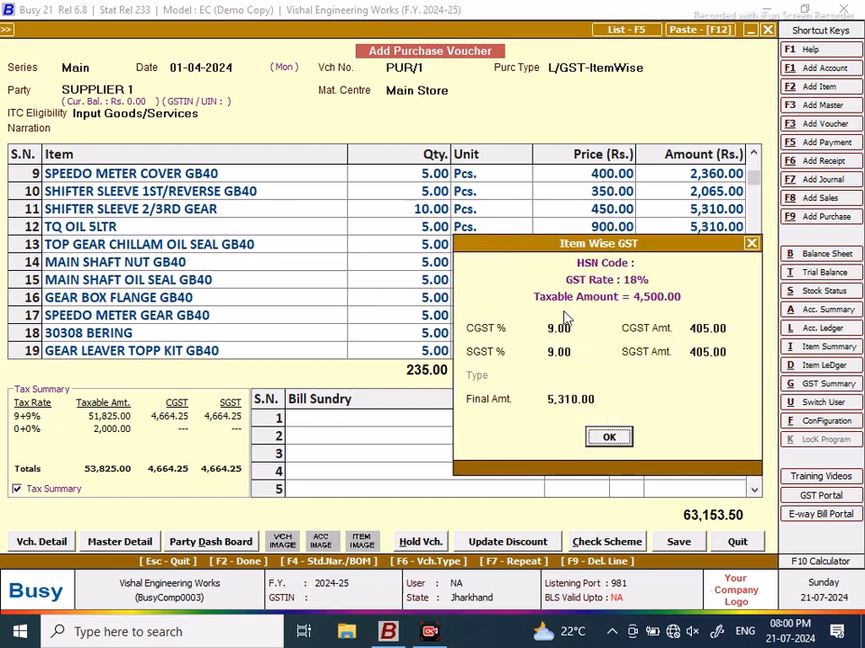
pyautogui.click(608, 438)
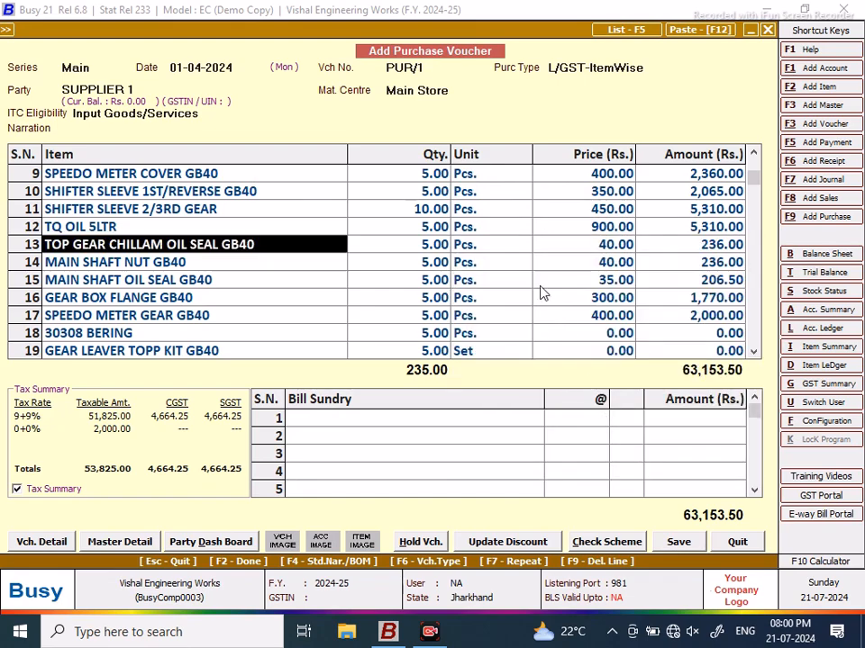
pyautogui.click(505, 248)
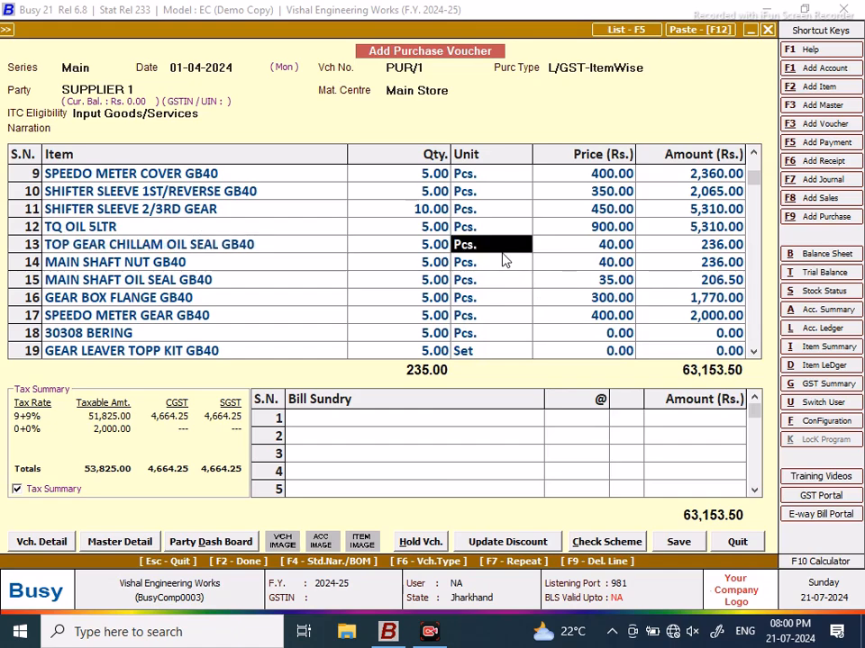
pyautogui.press('Return')
pyautogui.press('Return')
pyautogui.press('Return')
pyautogui.press('Return')
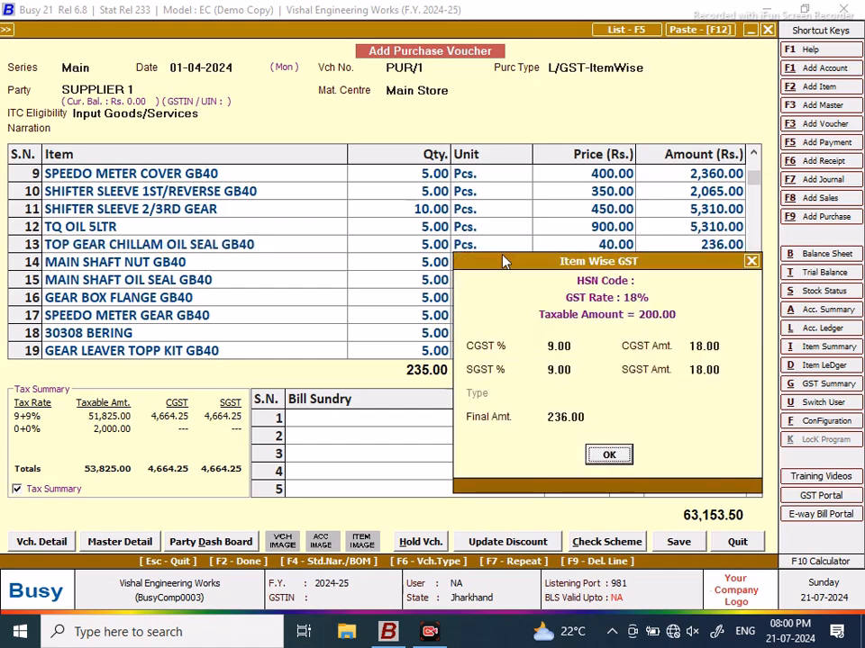
pyautogui.press('Return')
pyautogui.press('Return')
pyautogui.press('Return')
pyautogui.press('Return')
pyautogui.press('Return')
pyautogui.press('Return')
pyautogui.press('Return')
pyautogui.press('Return')
pyautogui.press('Return')
pyautogui.press('Return')
pyautogui.press('Return')
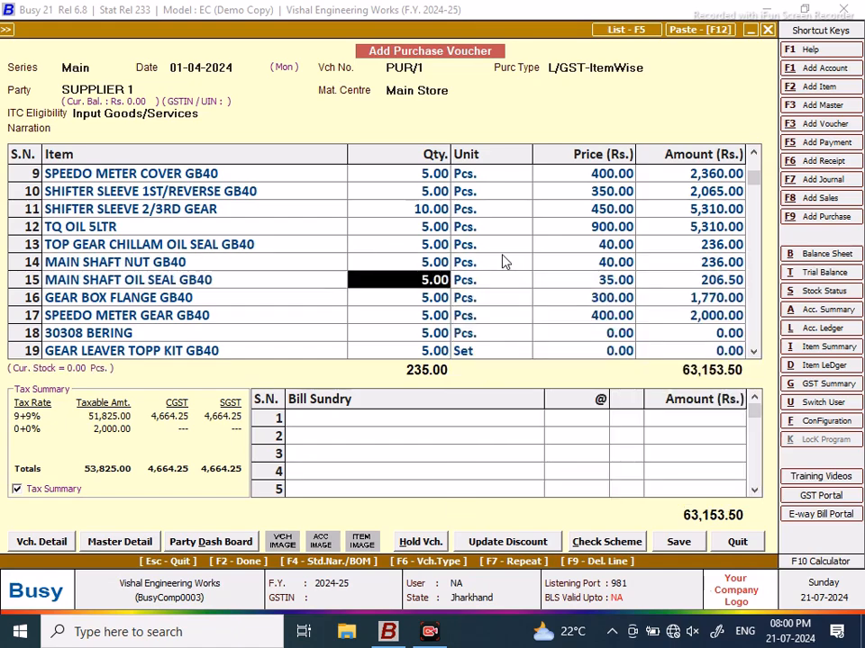
pyautogui.press('Return')
pyautogui.press('Return')
pyautogui.press('Return')
pyautogui.press('Return')
pyautogui.press('Return')
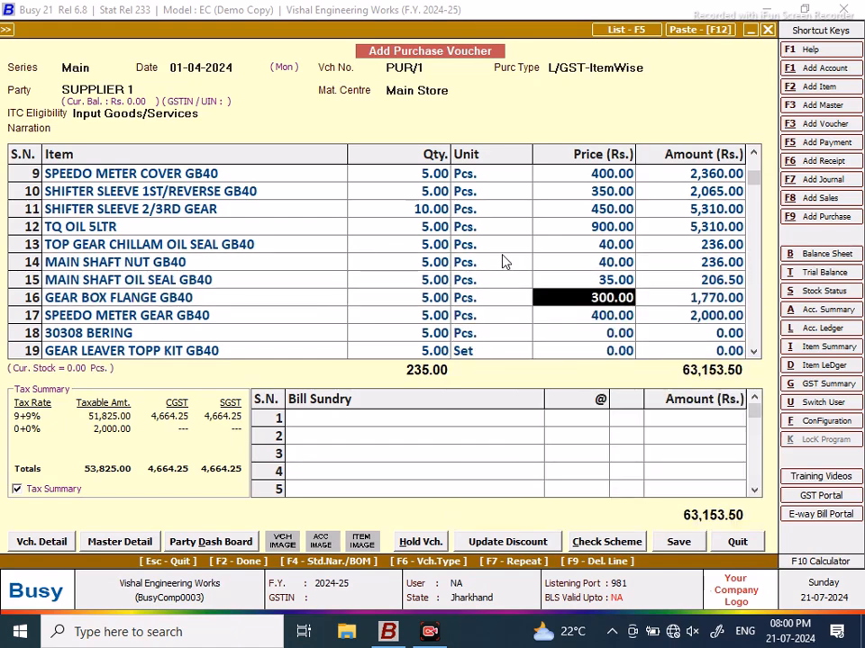
pyautogui.press('Return')
pyautogui.press('Return')
pyautogui.press('Return')
pyautogui.press('Return')
pyautogui.press('Return')
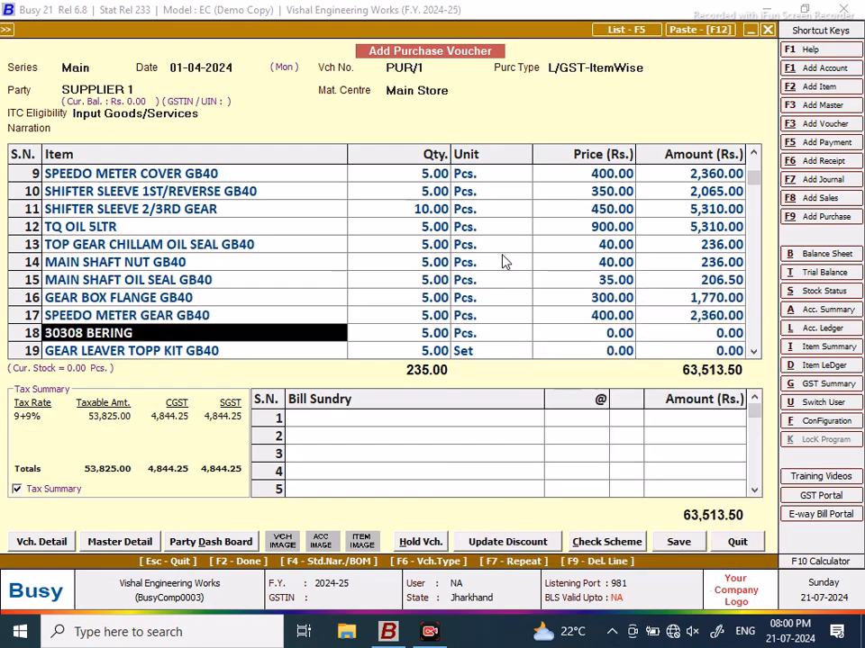
# Step: Save voucher PUR/1, accepting the unregistered-party warning, GST reporting details and bill reference
pyautogui.click(690, 547)
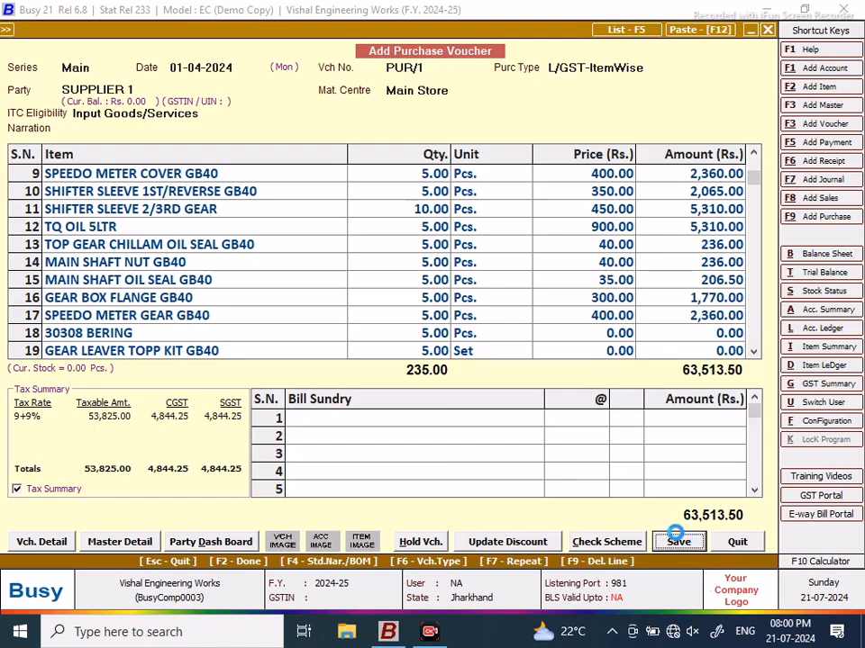
pyautogui.click(467, 352)
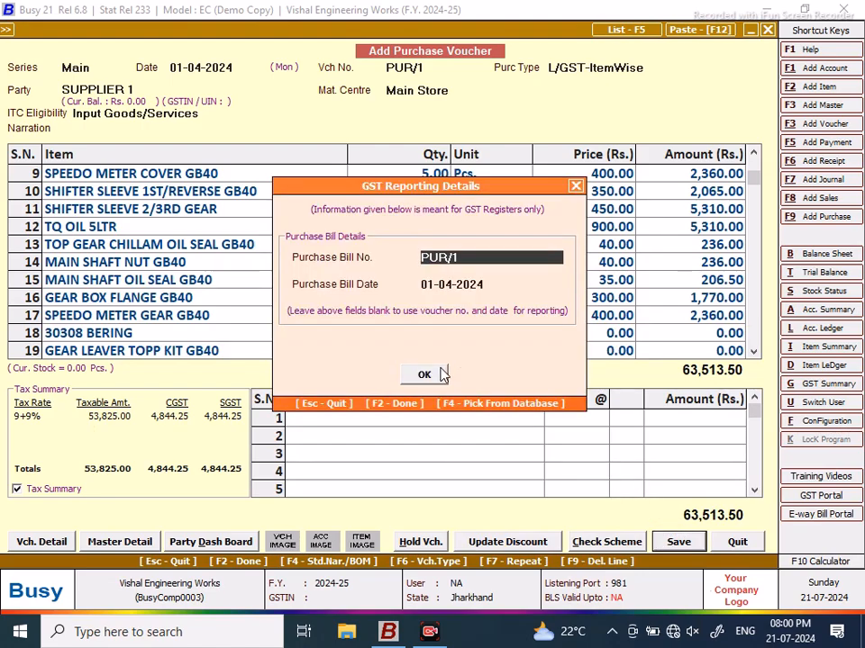
pyautogui.click(424, 374)
pyautogui.click(428, 448)
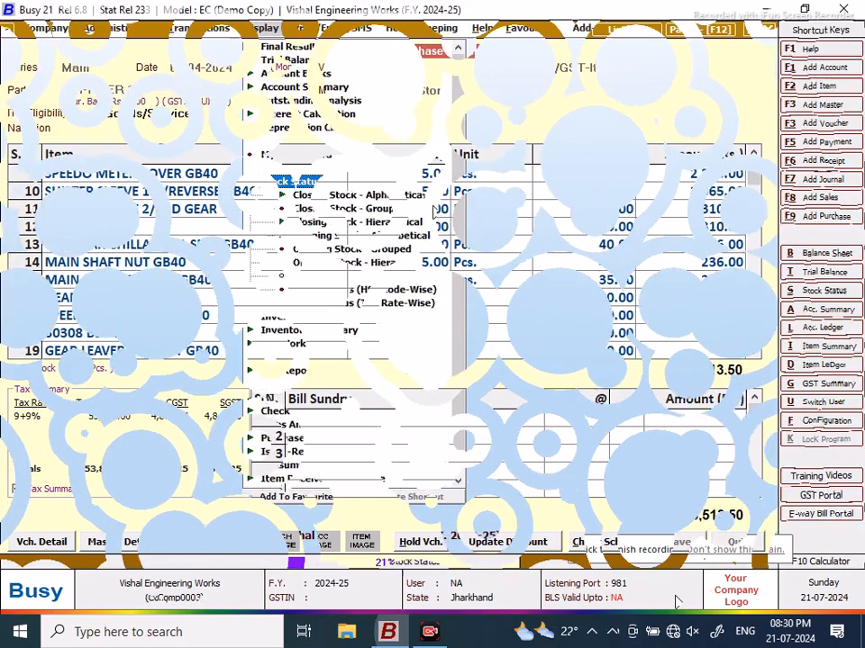
# Step: Review the all-items alphabetical closing stock balances as on 01-04-2024, then close the report
pyautogui.click(361, 210)
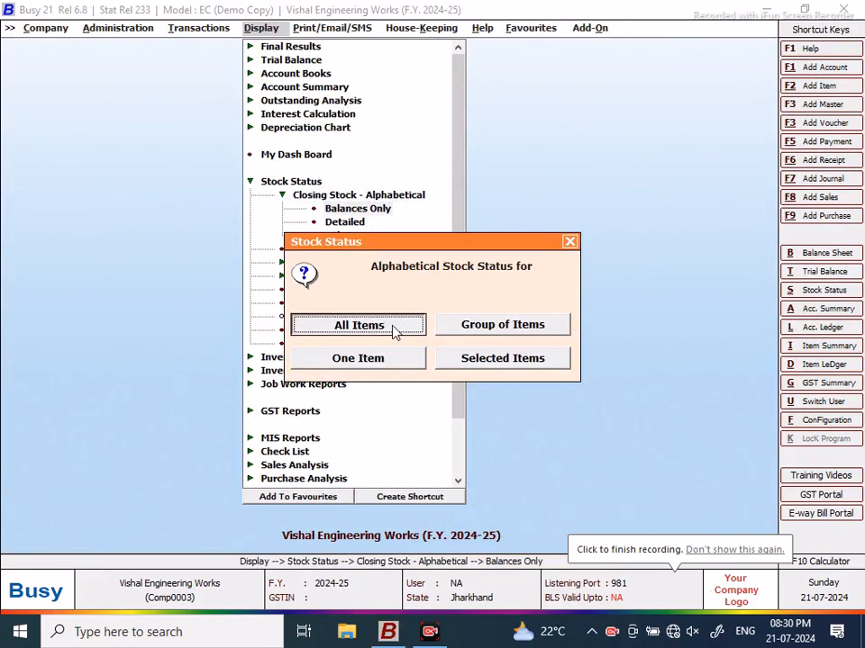
pyautogui.click(396, 328)
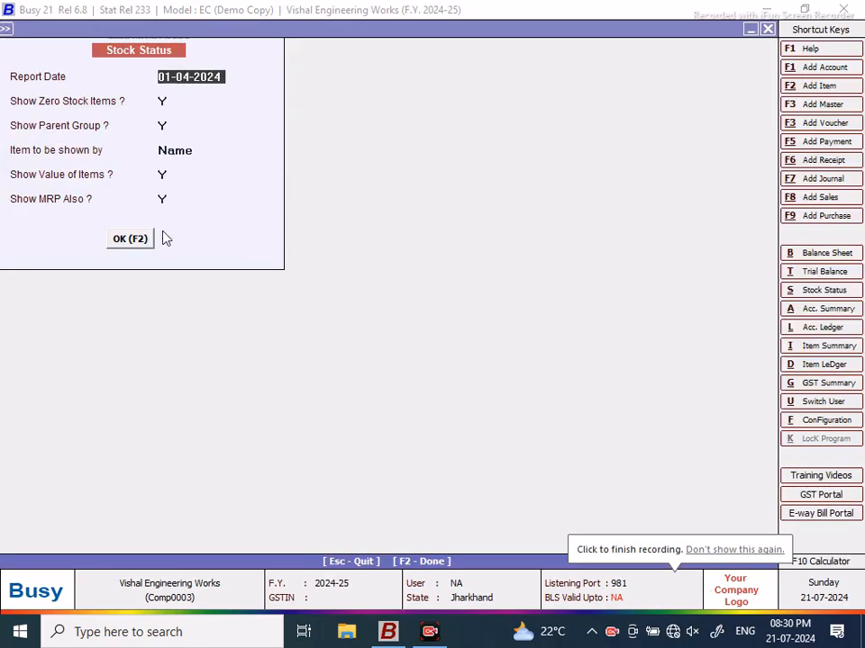
pyautogui.click(133, 240)
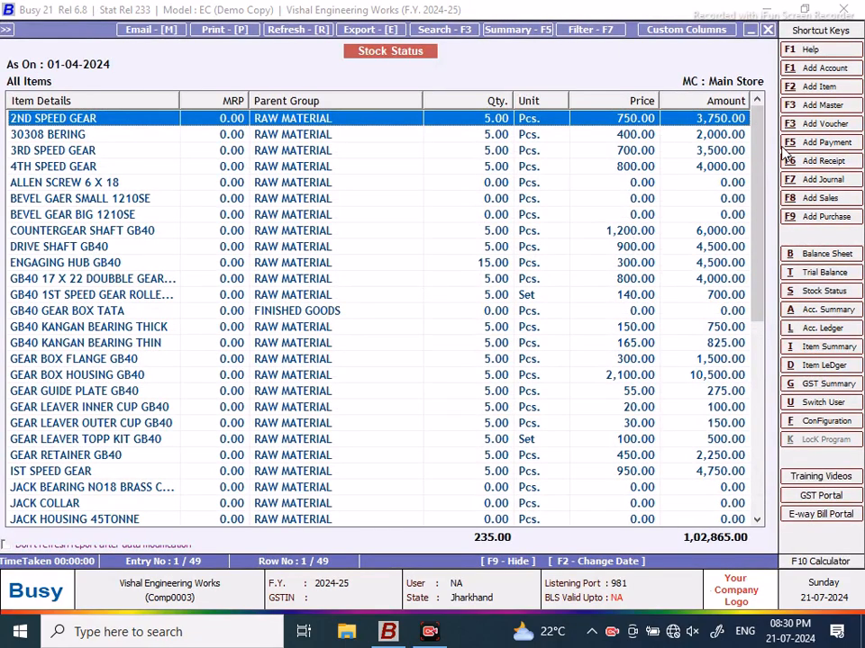
pyautogui.click(506, 183)
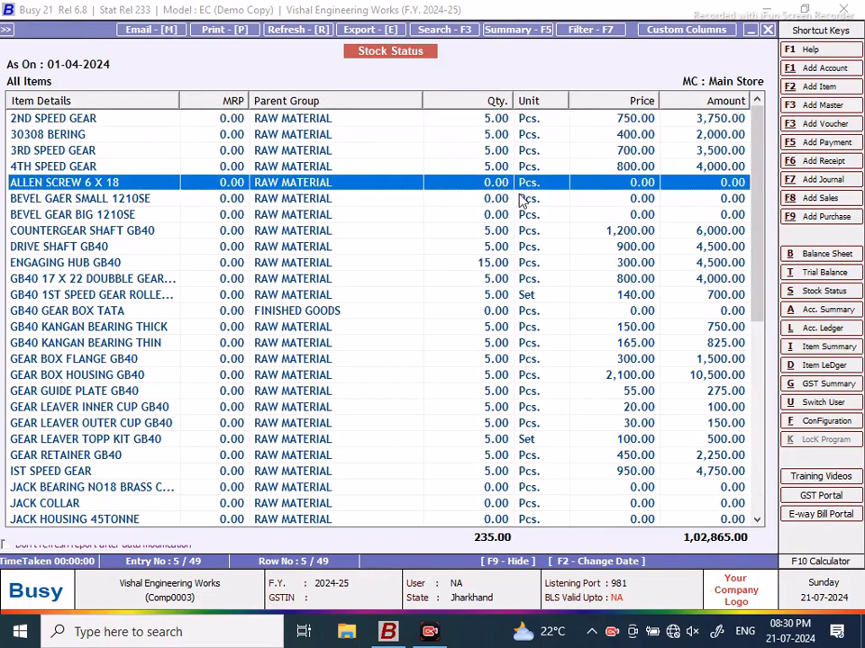
pyautogui.moveTo(759, 138); pyautogui.dragTo(762, 326)
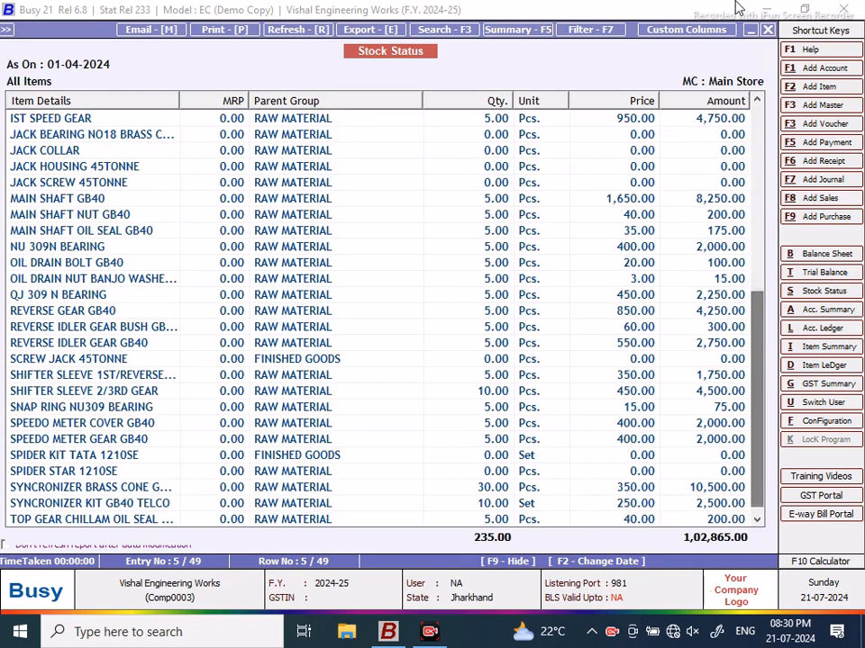
pyautogui.click(767, 30)
# Step: Start purchase voucher PUR/2 in the Main series with type L/GST-ItemWise
pyautogui.click(767, 30)
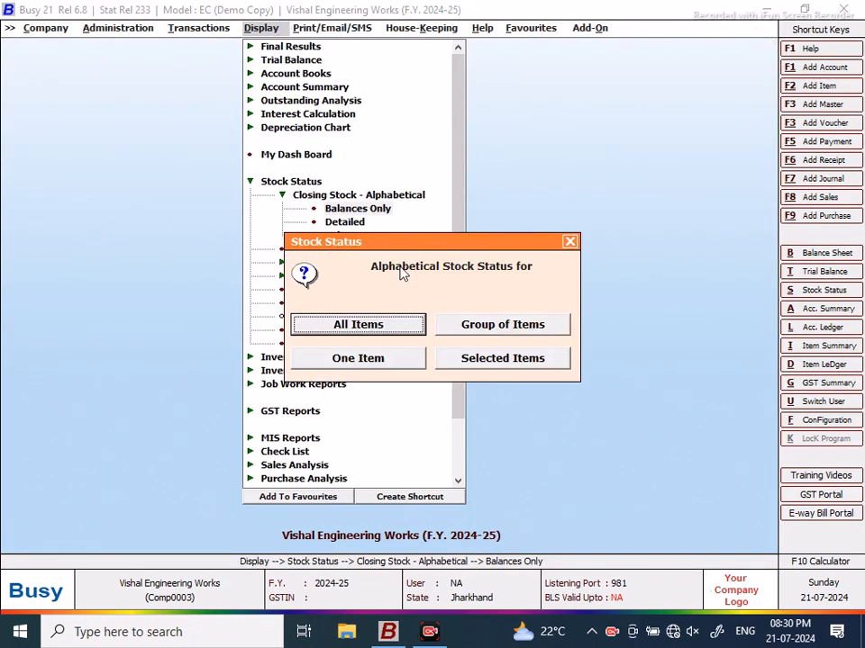
pyautogui.click(569, 243)
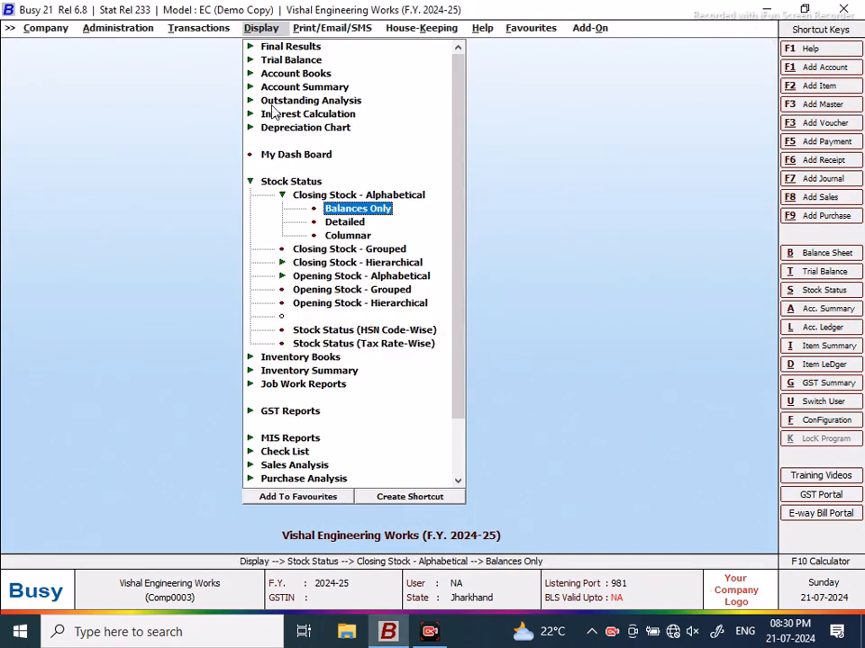
pyautogui.click(199, 28)
pyautogui.click(227, 77)
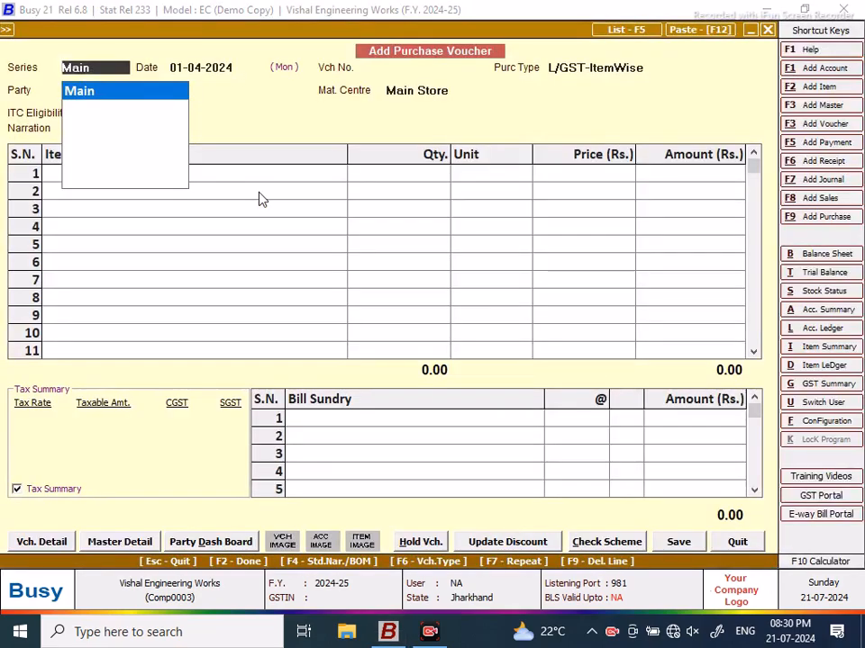
pyautogui.press('Return')
pyautogui.press('Return')
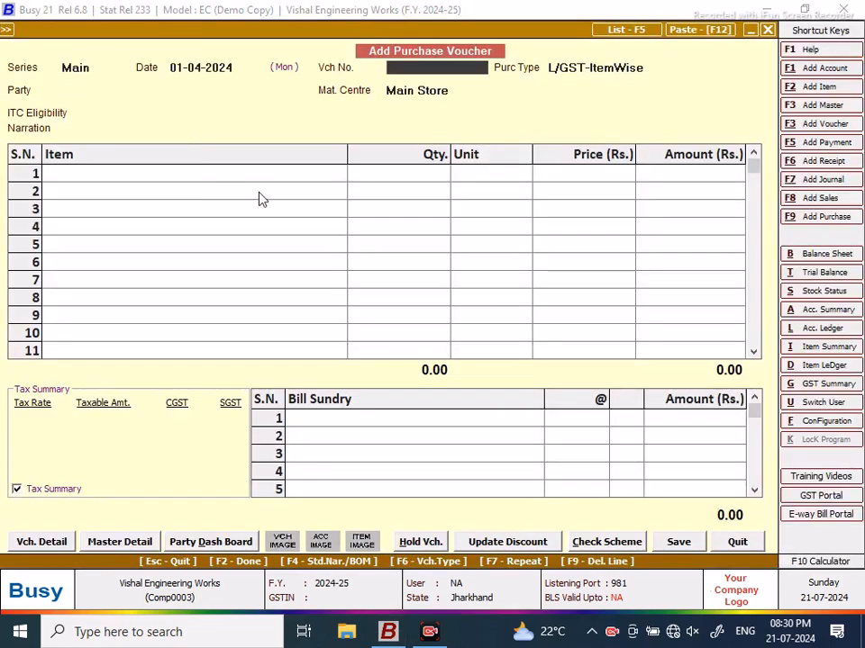
pyautogui.write('pur')
pyautogui.press('BackSpace')
pyautogui.press('BackSpace')
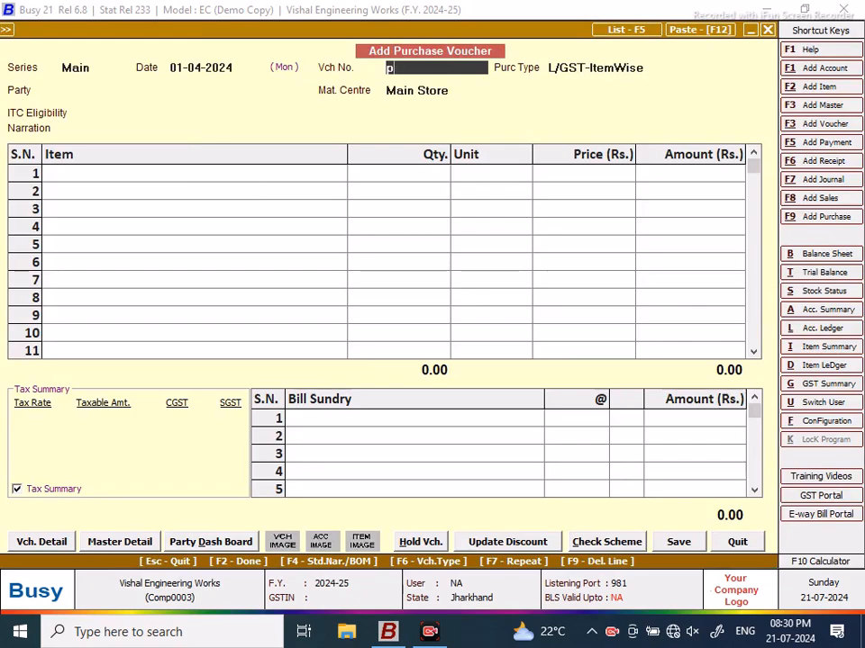
pyautogui.write('PUR/2')
pyautogui.press('Return')
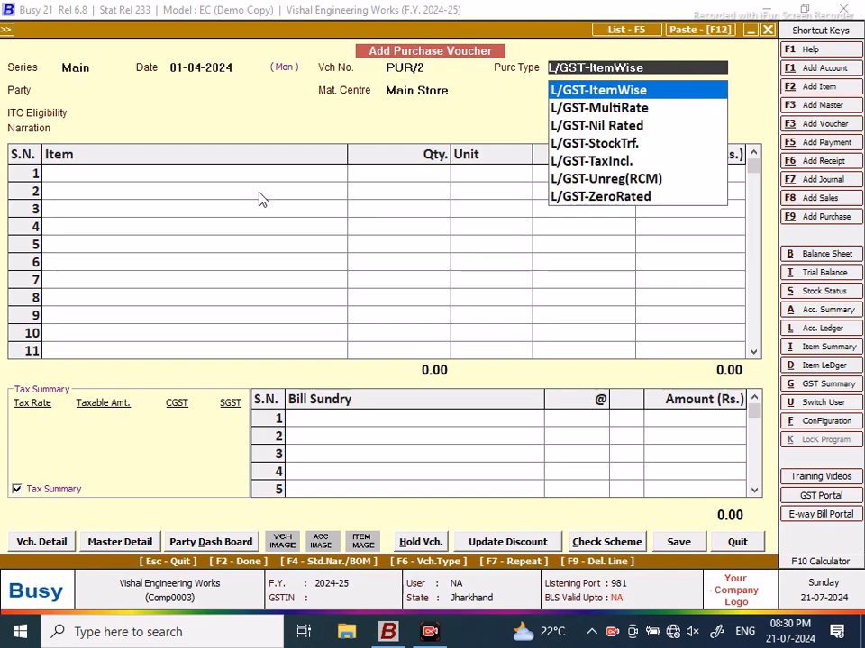
pyautogui.press('Return')
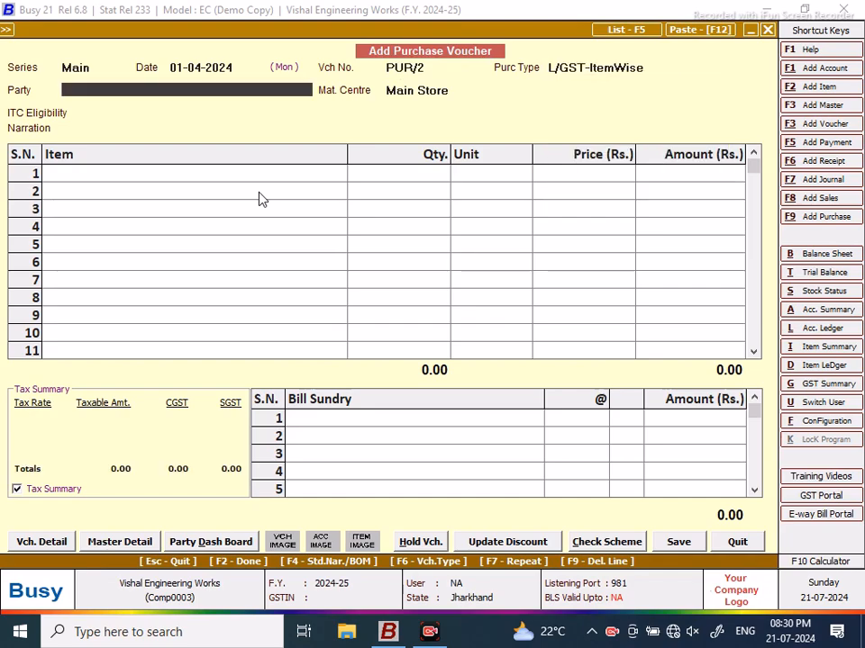
# Step: Create party SUPPLIER 2 under Sundry Creditors as an unregistered dealer and accept the warning
pyautogui.press('F3')
pyautogui.write('SUPPLIER 2')
pyautogui.press('Return')
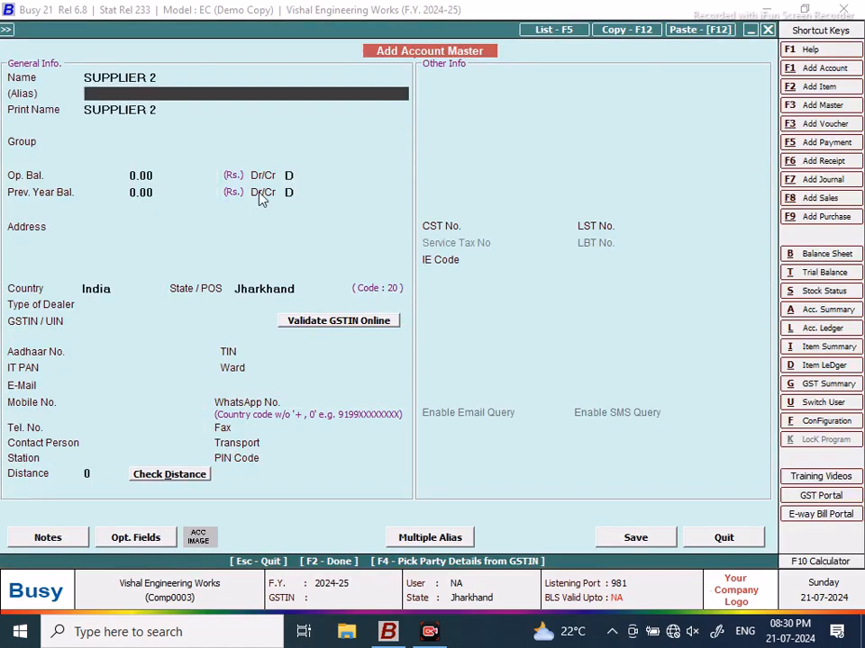
pyautogui.press('Return')
pyautogui.press('Return')
pyautogui.write('SU')
pyautogui.press('Return')
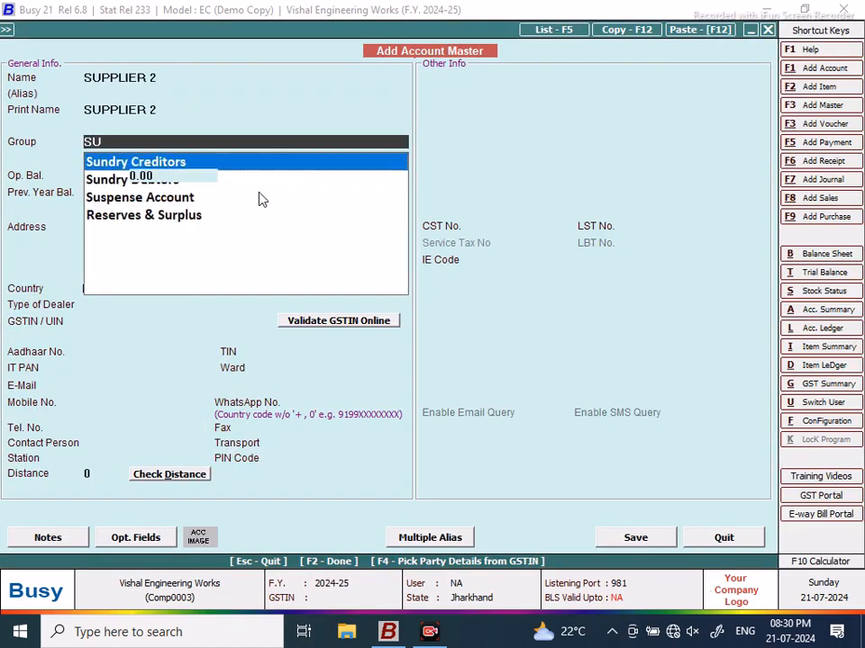
pyautogui.click(635, 538)
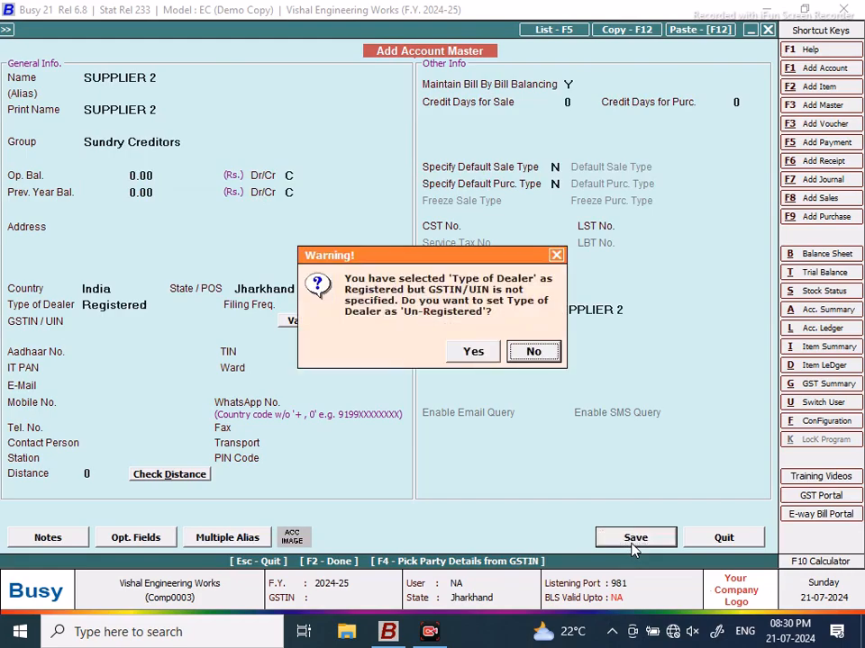
pyautogui.press('Left')
pyautogui.press('Return')
pyautogui.press('Return')
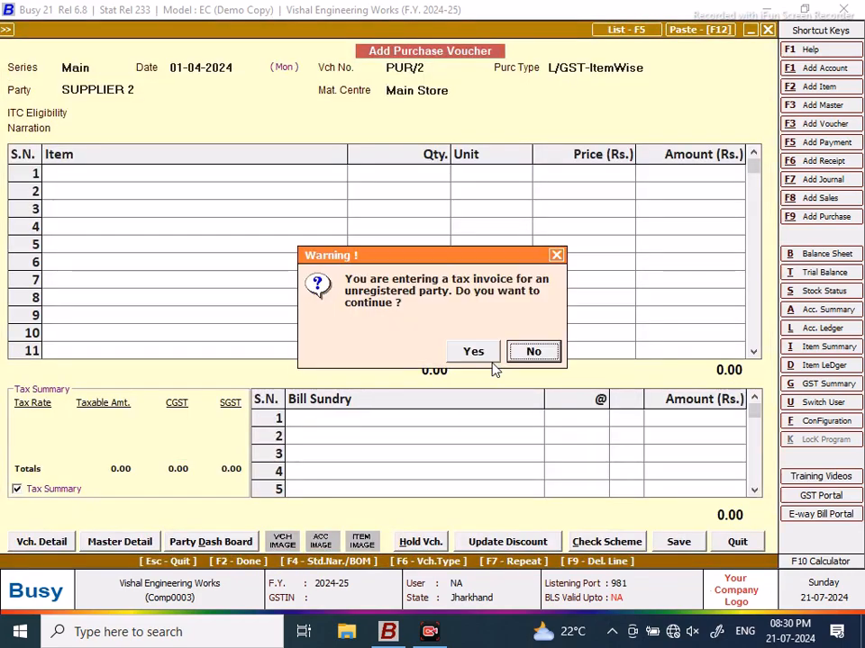
pyautogui.click(478, 353)
# Step: Fill PUR/2 with the components of BOM SPIDER KIT TATA 1210SE for 4 sets
pyautogui.press('Return')
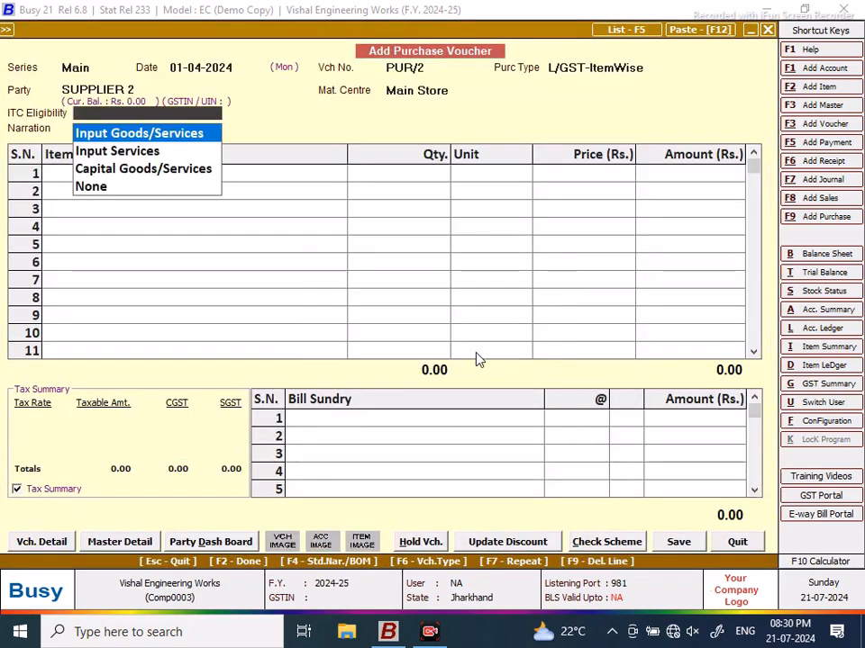
pyautogui.press('Return')
pyautogui.press('Return')
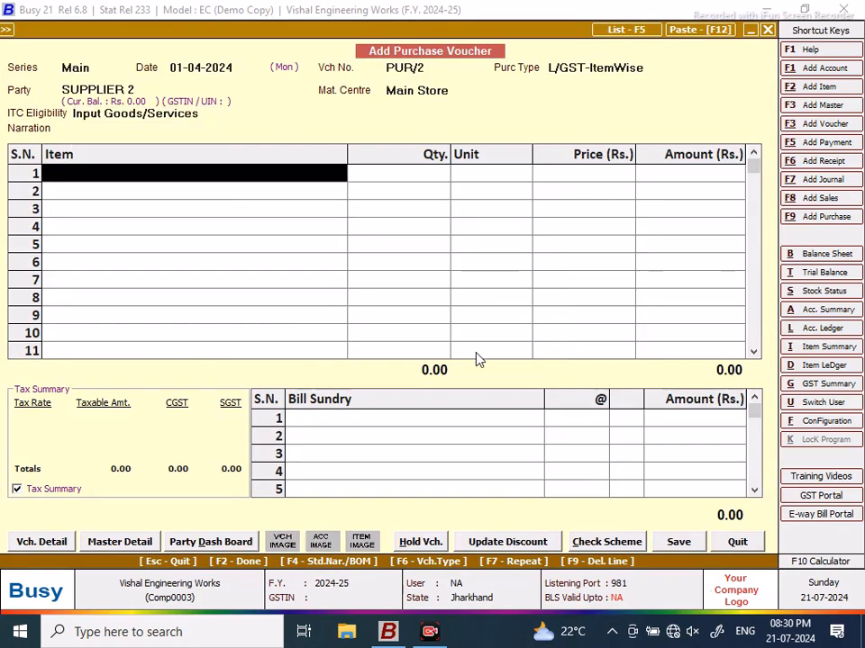
pyautogui.press('F4')
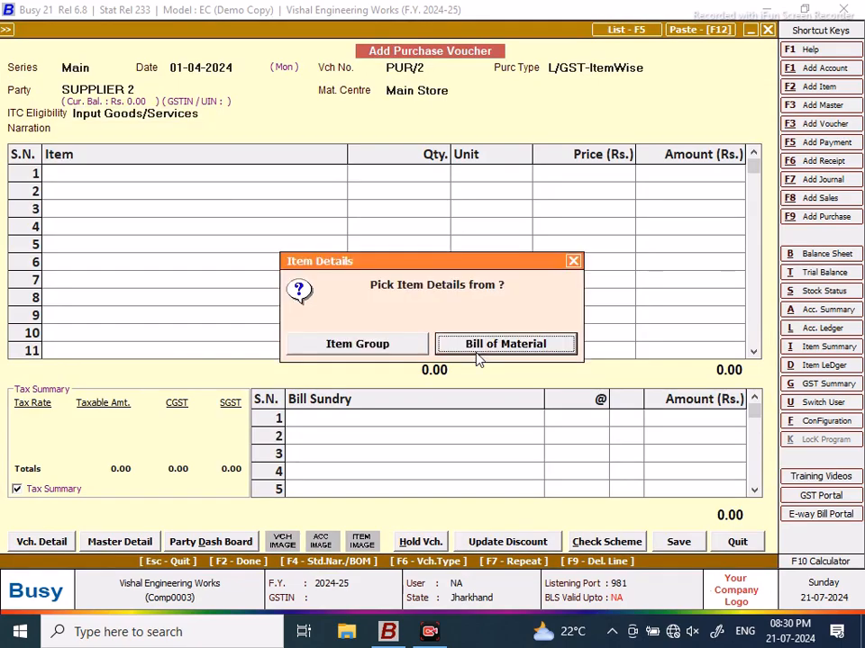
pyautogui.press('Return')
pyautogui.write('S')
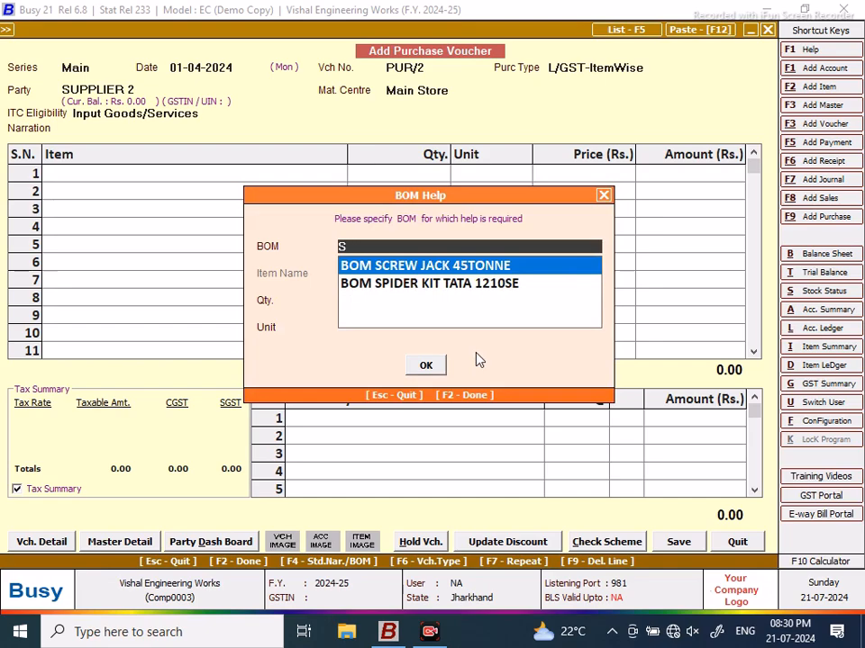
pyautogui.press('Down')
pyautogui.press('Return')
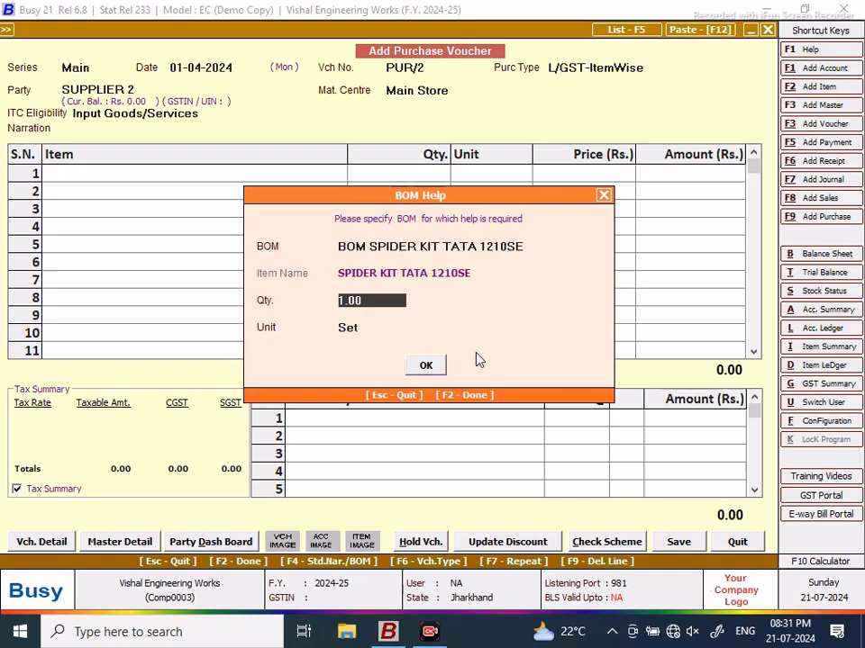
pyautogui.write('4')
pyautogui.press('Return')
pyautogui.press('Return')
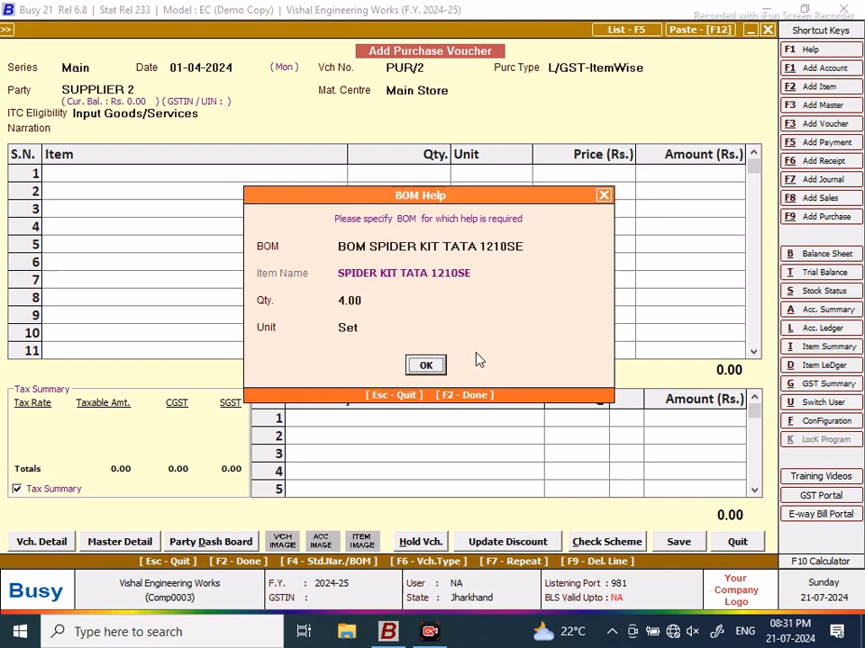
pyautogui.press('Return')
pyautogui.press('Return')
pyautogui.press('Return')
pyautogui.press('Return')
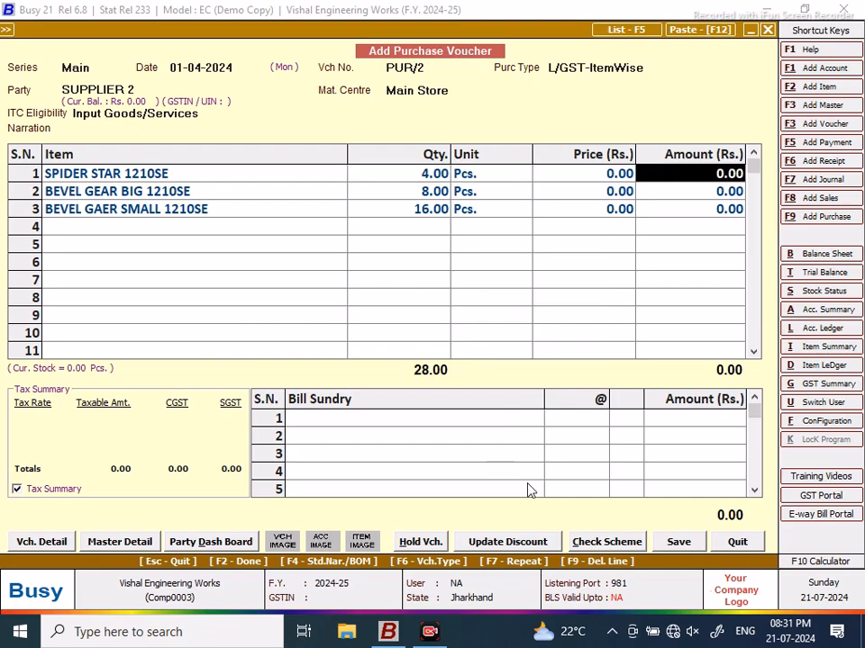
# Step: Save PUR/2, accepting the unregistered-party warning and GST reporting details
pyautogui.click(673, 544)
pyautogui.click(471, 353)
pyautogui.click(427, 376)
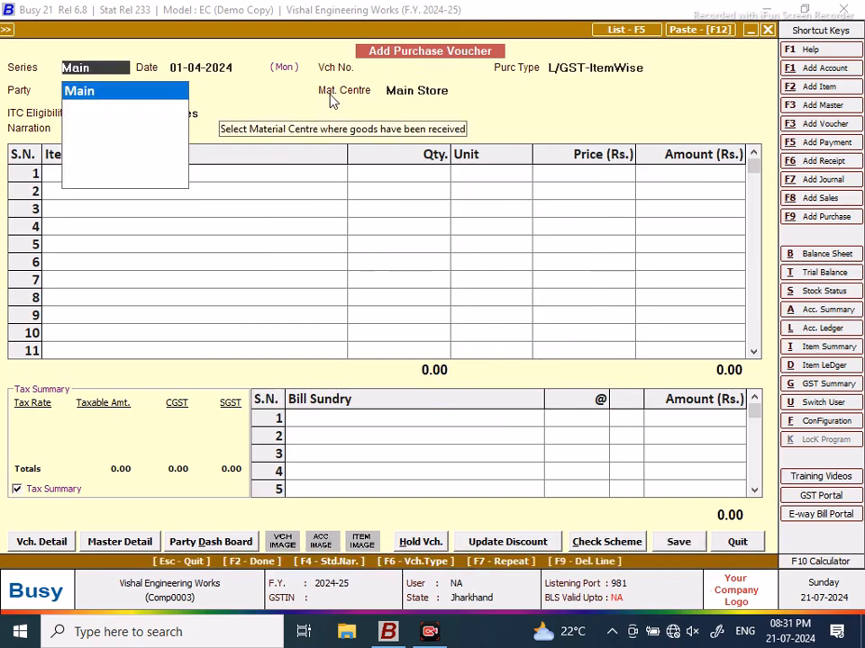
# Step: Start voucher PUR/3 in the Main series with type L/GST-ItemWise
pyautogui.press('Return')
pyautogui.press('Return')
pyautogui.write('PUR')
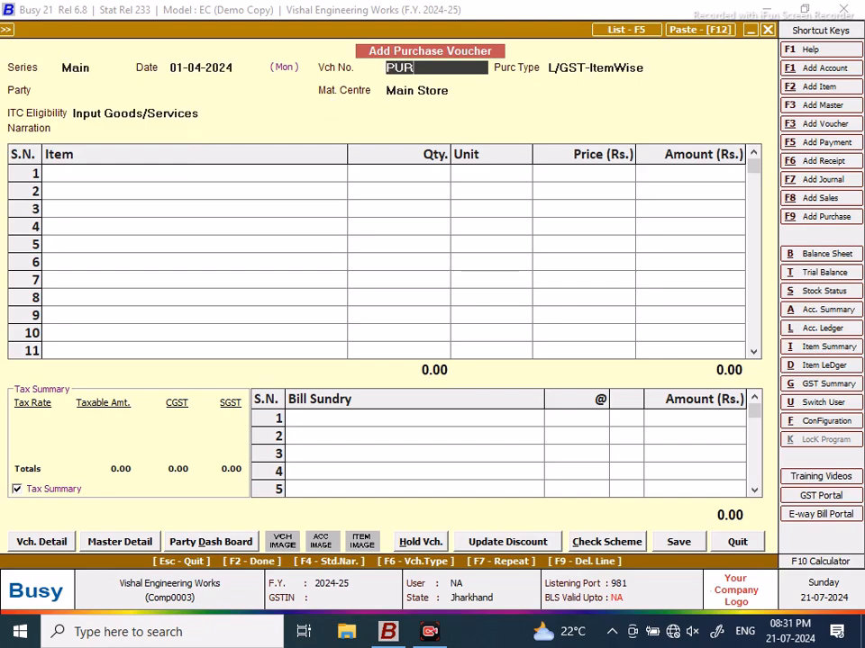
pyautogui.write('/3')
pyautogui.press('Return')
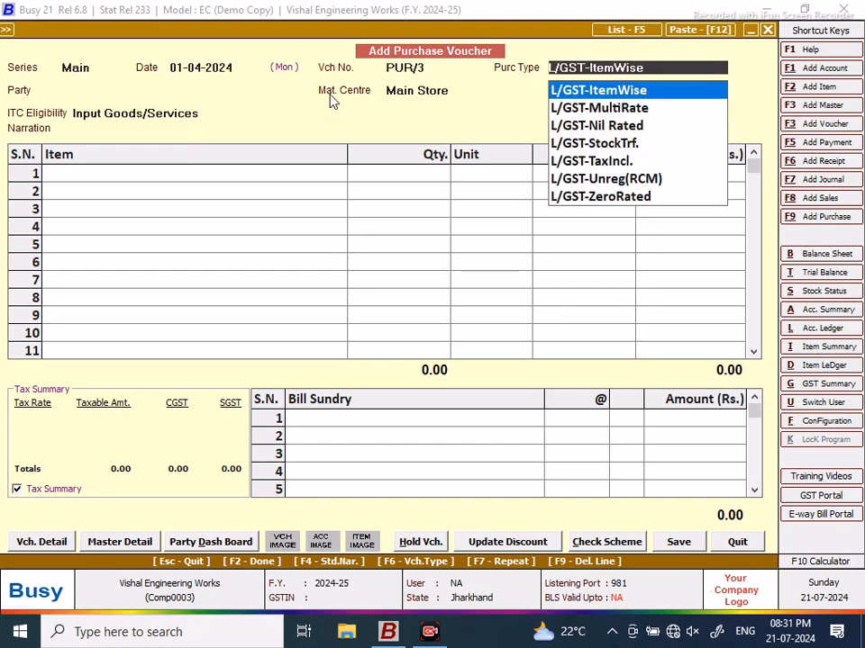
pyautogui.press('Return')
# Step: Create SUPPLIER 3 under Sundry Creditors as the party, accepting the unregistered-party warnings
pyautogui.press('F3')
pyautogui.write('SUP')
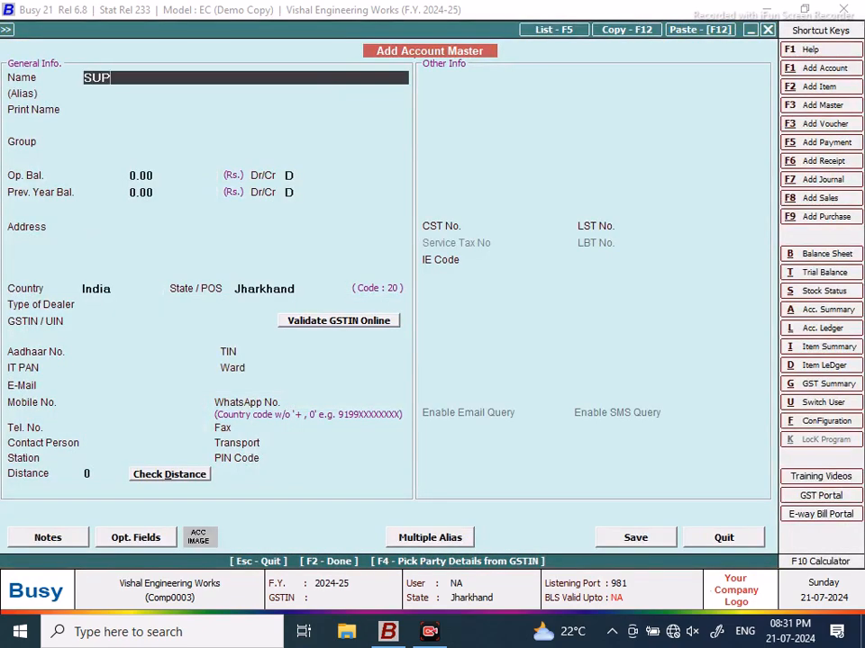
pyautogui.write('PLIER 3')
pyautogui.press('Return')
pyautogui.press('Return')
pyautogui.write('SUN')
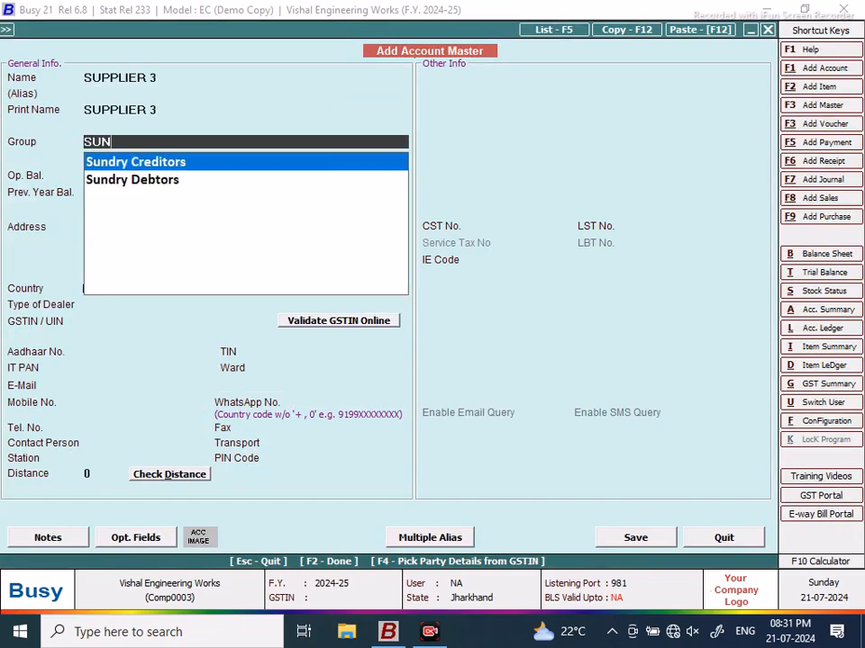
pyautogui.press('Return')
pyautogui.click(642, 537)
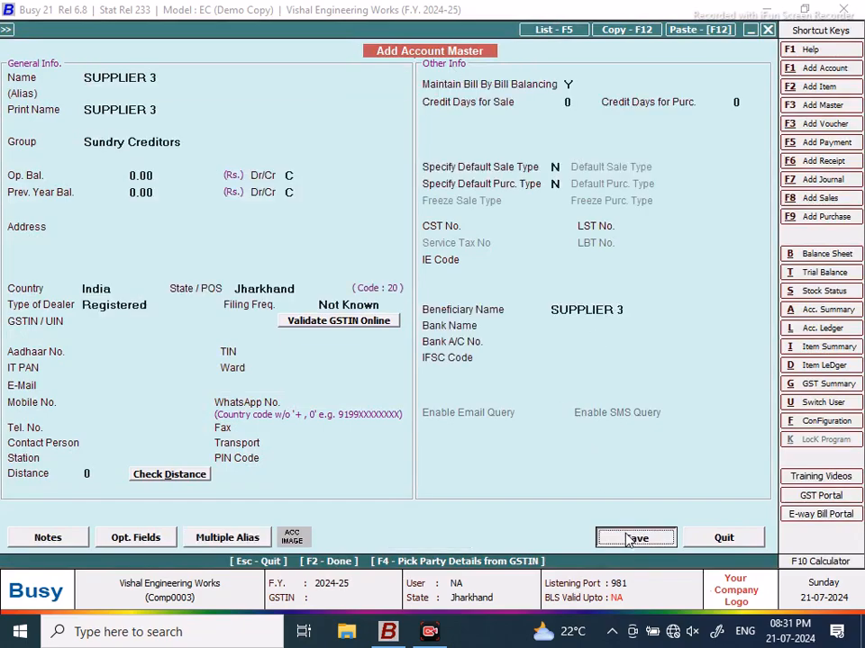
pyautogui.click(484, 352)
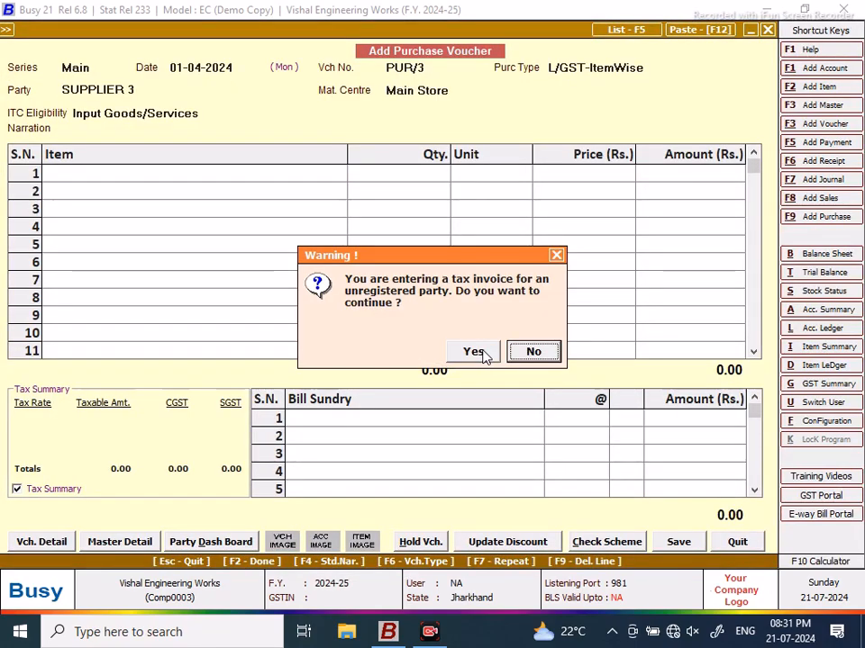
pyautogui.click(470, 352)
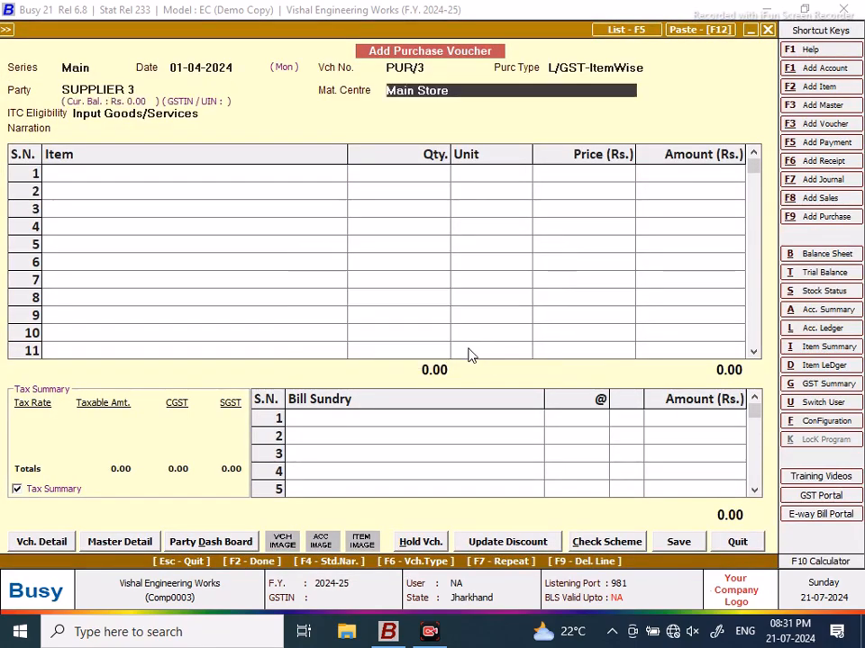
pyautogui.press('Return')
pyautogui.press('Return')
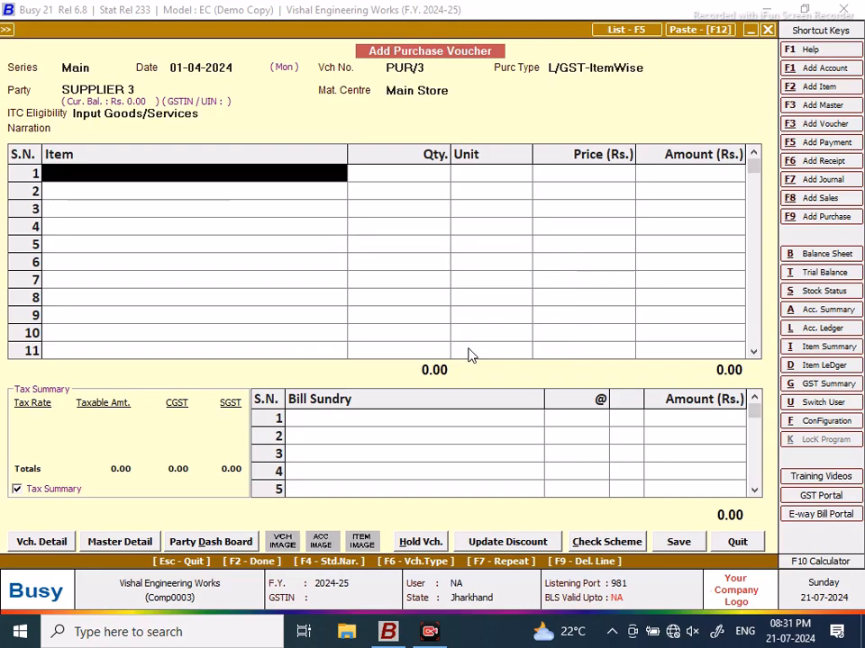
# Step: Fill PUR/3 with the parts of BOM SCREW JACK 45TONNE for quantity 10
pyautogui.hotkey('alt', 'i')
pyautogui.click(468, 354)
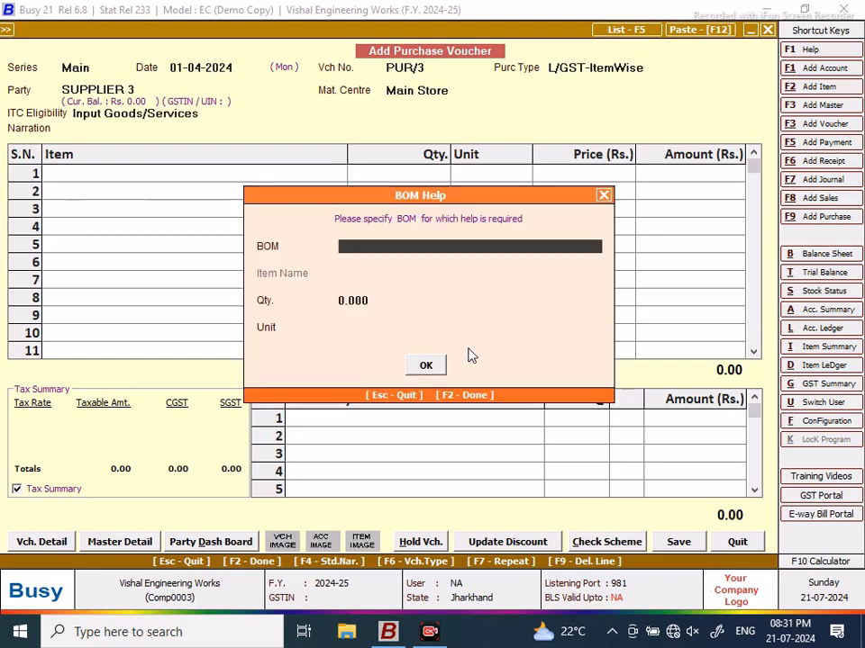
pyautogui.write('S')
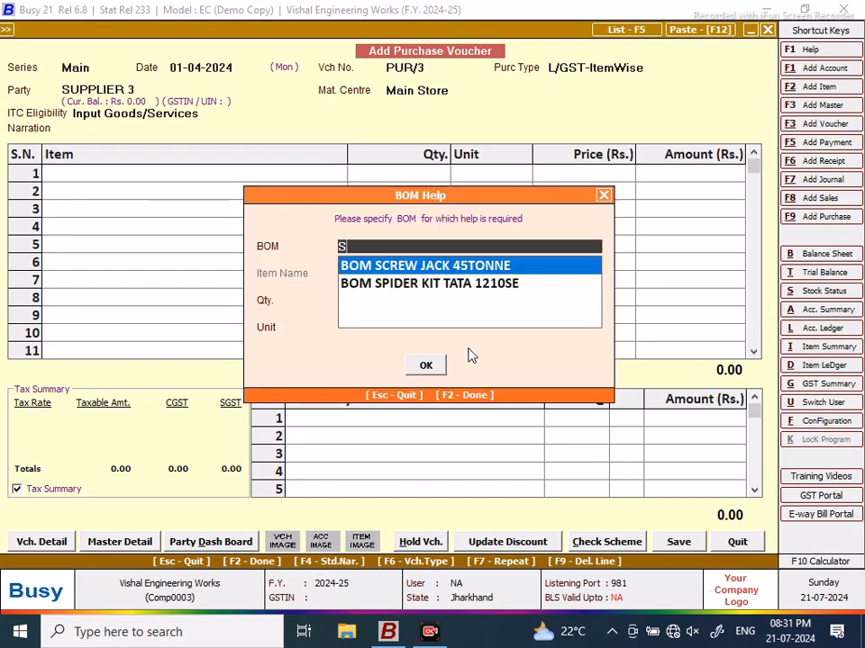
pyautogui.press('Return')
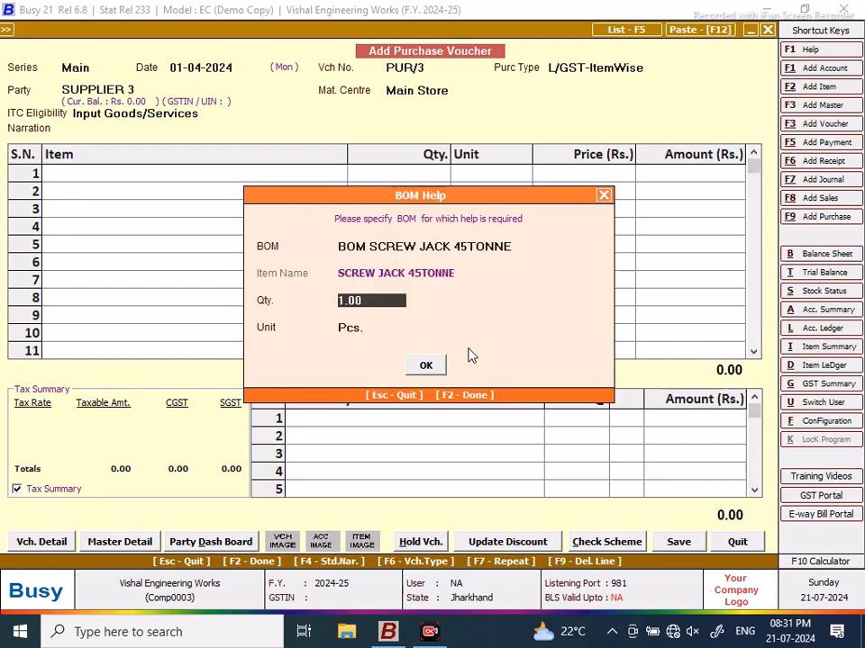
pyautogui.write('10')
pyautogui.press('Return')
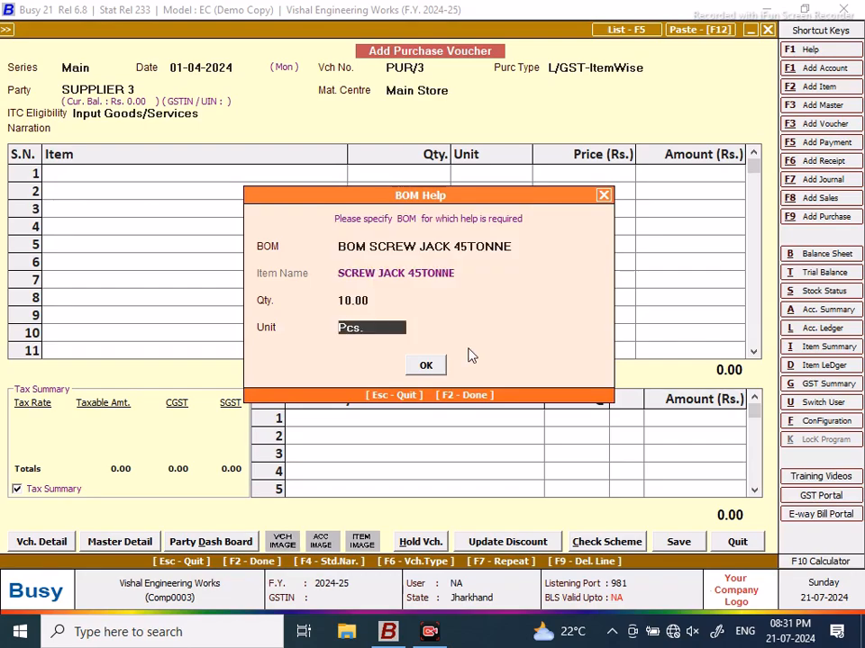
pyautogui.press('Return')
pyautogui.press('Return')
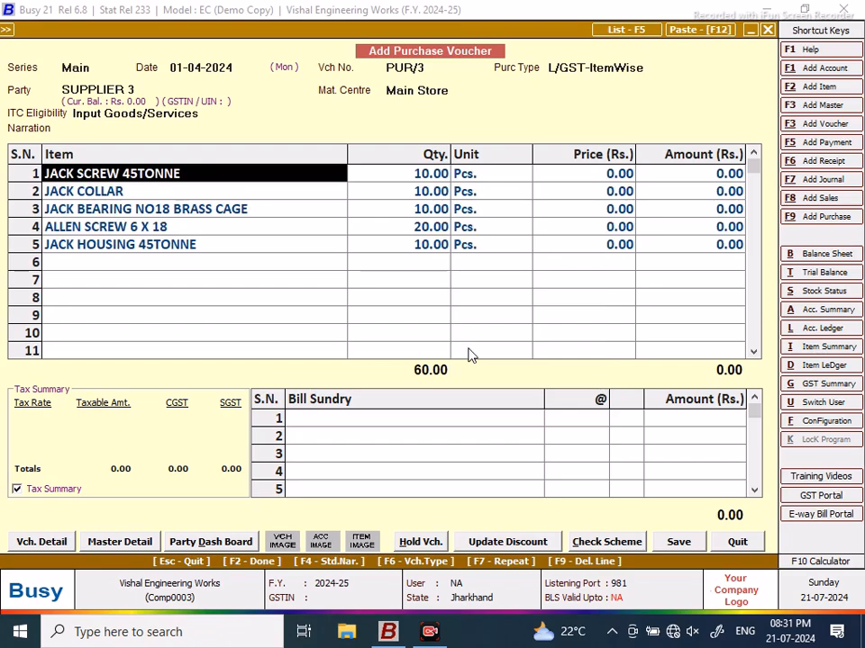
# Step: Save PUR/3, accepting the unregistered-party warning and GST reporting details
pyautogui.click(679, 542)
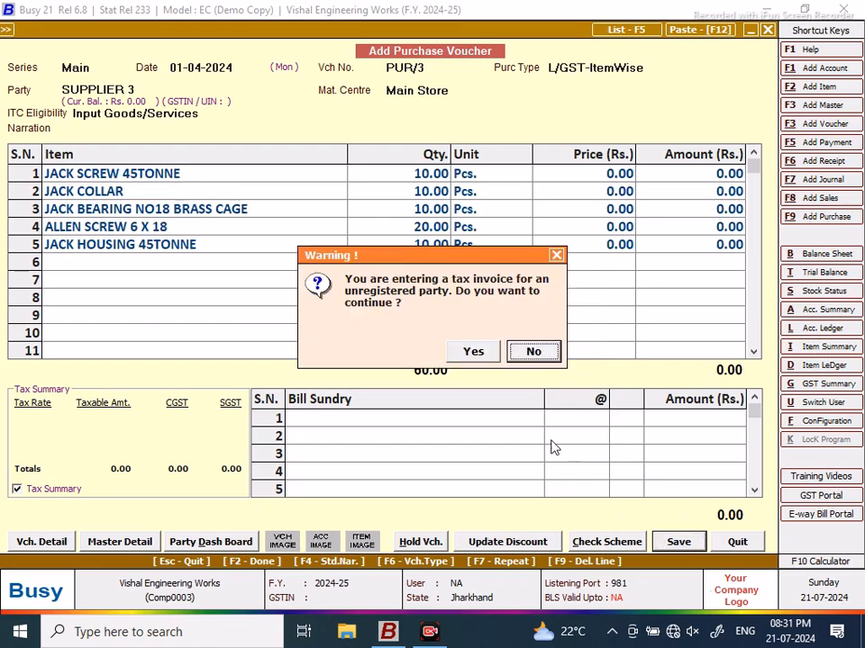
pyautogui.click(485, 358)
pyautogui.click(422, 375)
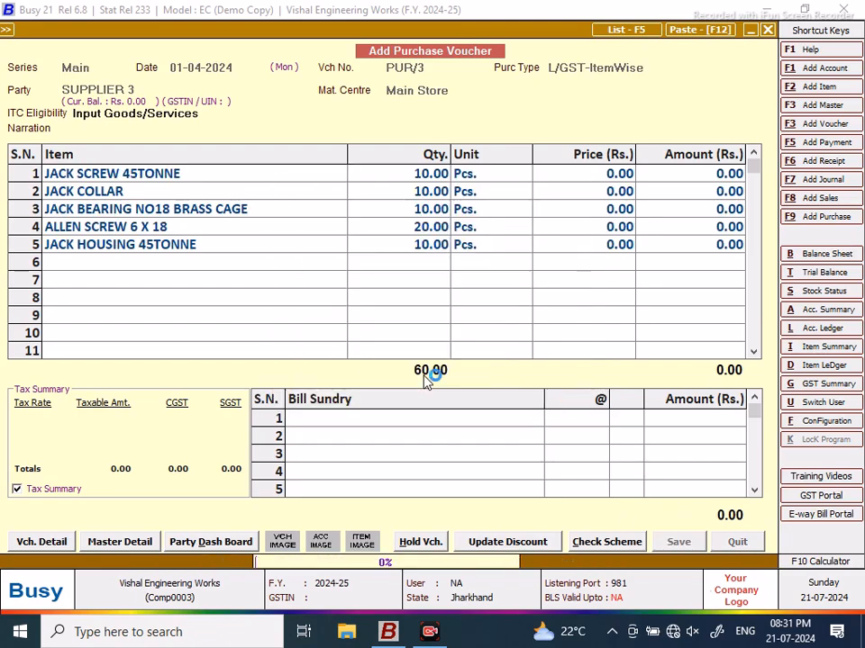
pyautogui.click(738, 541)
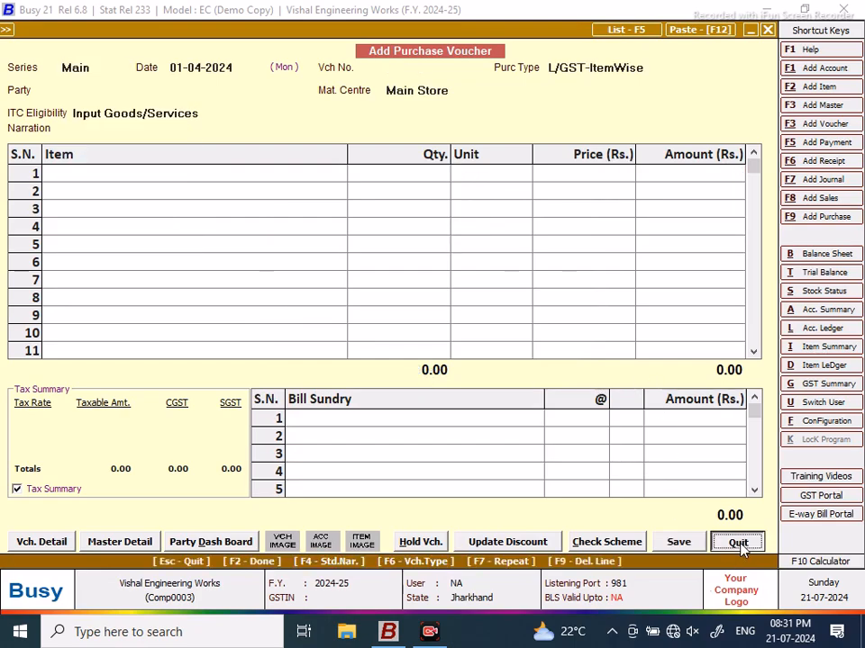
pyautogui.click(239, 87)
# Step: Reopen PUR/3 from the Main series and price JACK SCREW 45TONNE at 400 (4,000.00)
pyautogui.click(165, 104)
pyautogui.click(160, 179)
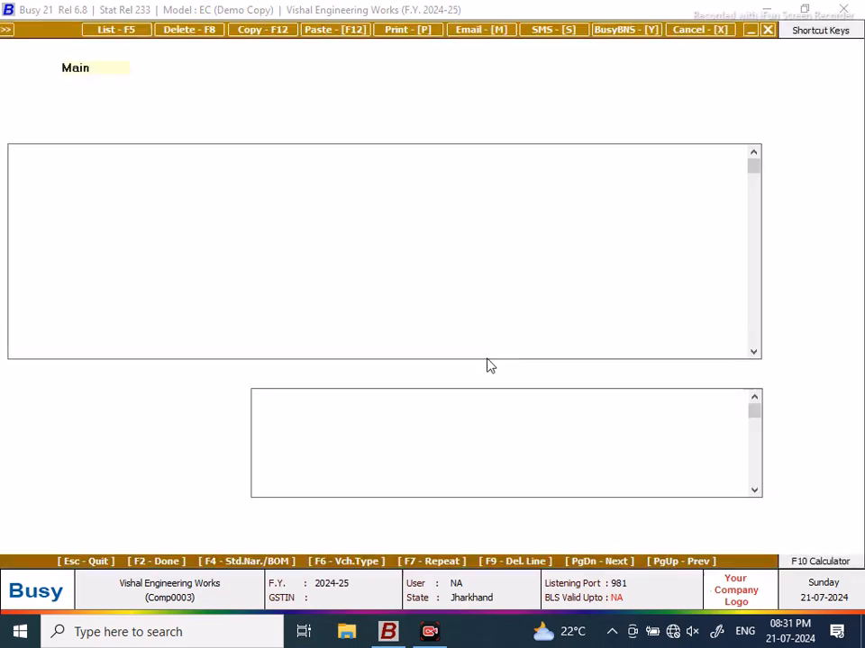
pyautogui.click(498, 175)
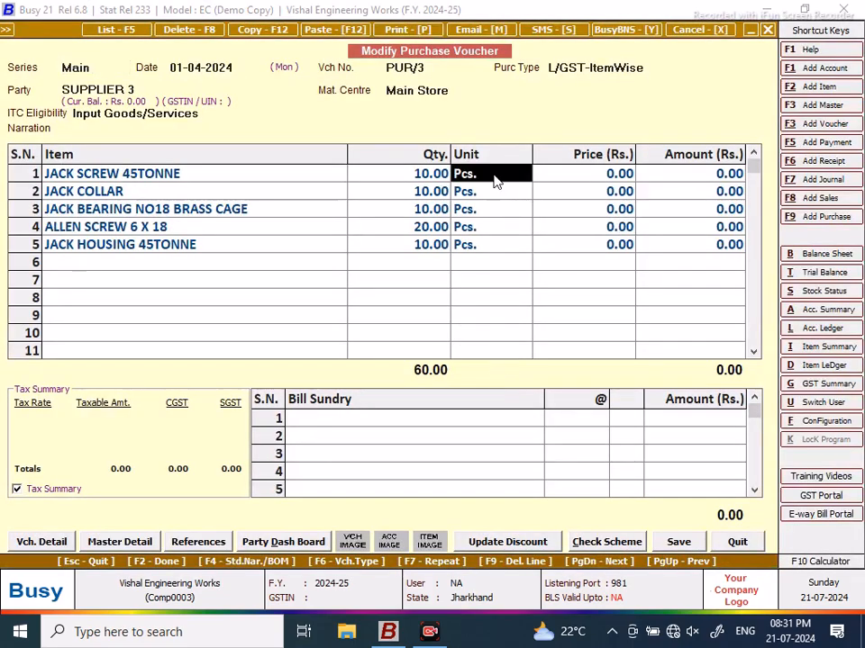
pyautogui.press('Return')
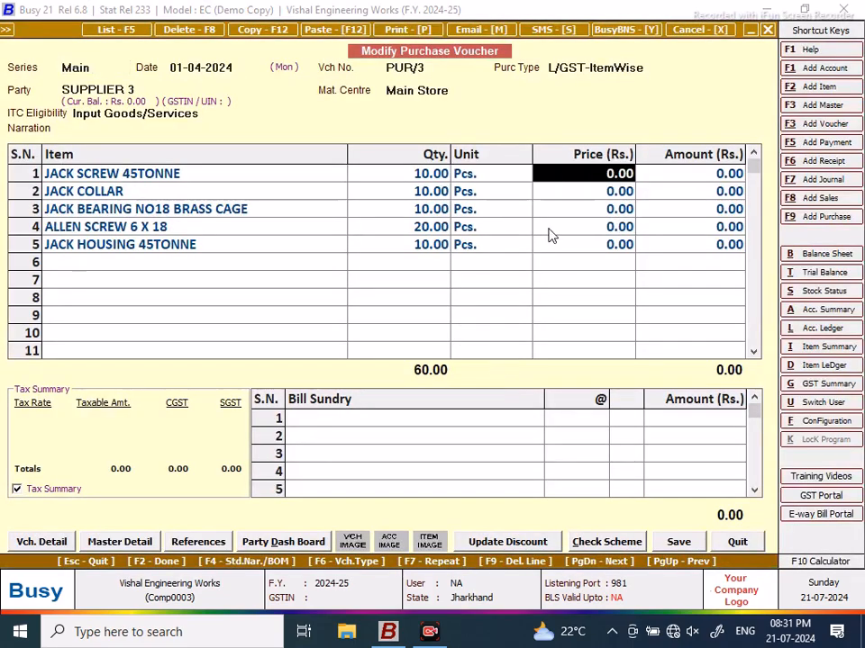
pyautogui.write('400')
pyautogui.press('Return')
pyautogui.press('Return')
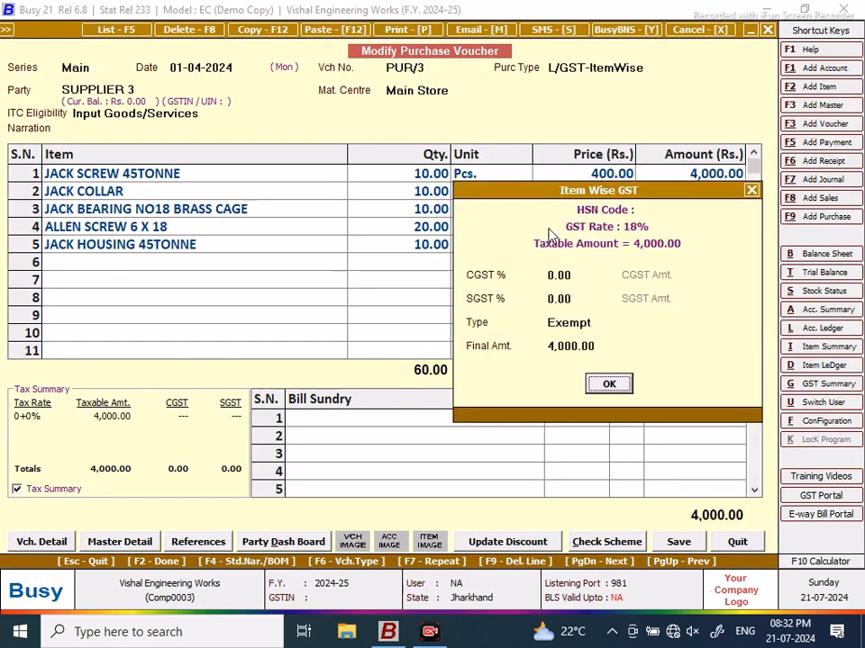
pyautogui.click(754, 194)
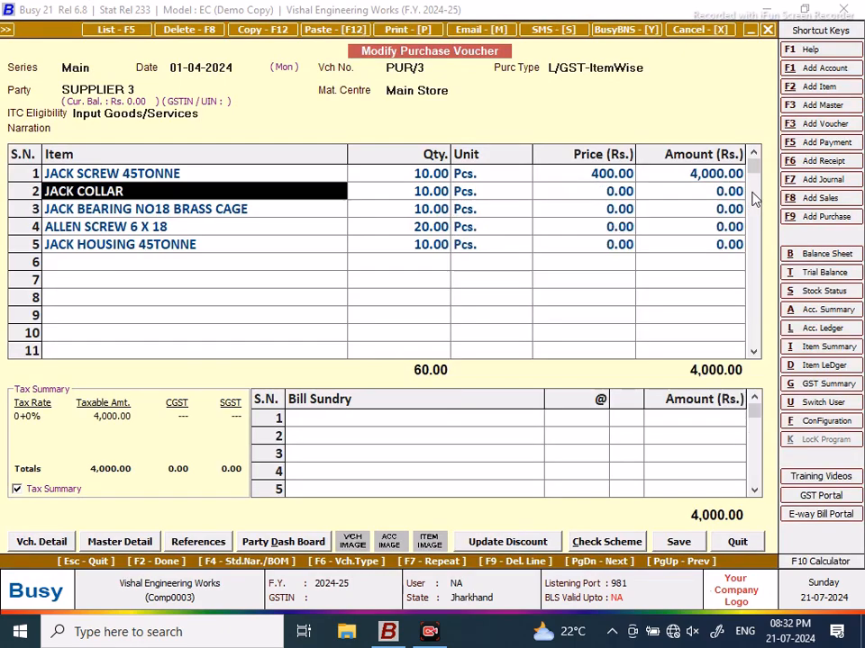
pyautogui.click(134, 179)
pyautogui.hotkey('alt', 'm')
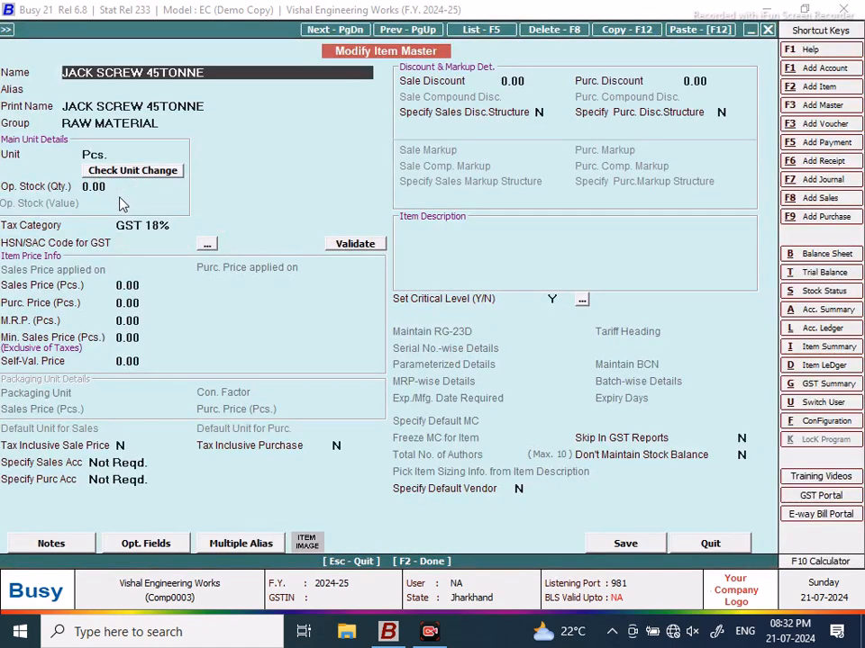
pyautogui.click(122, 187)
pyautogui.click(180, 226)
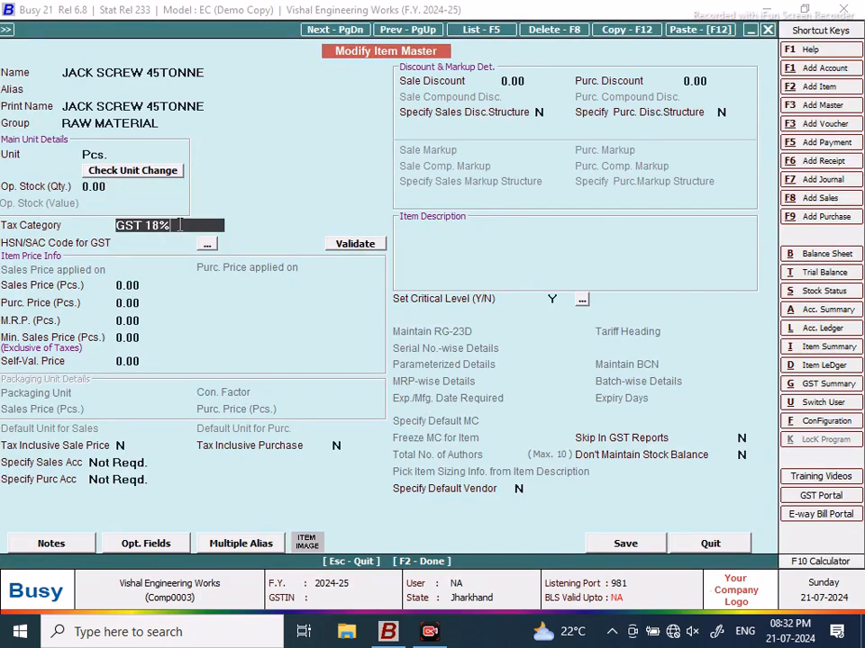
pyautogui.click(709, 544)
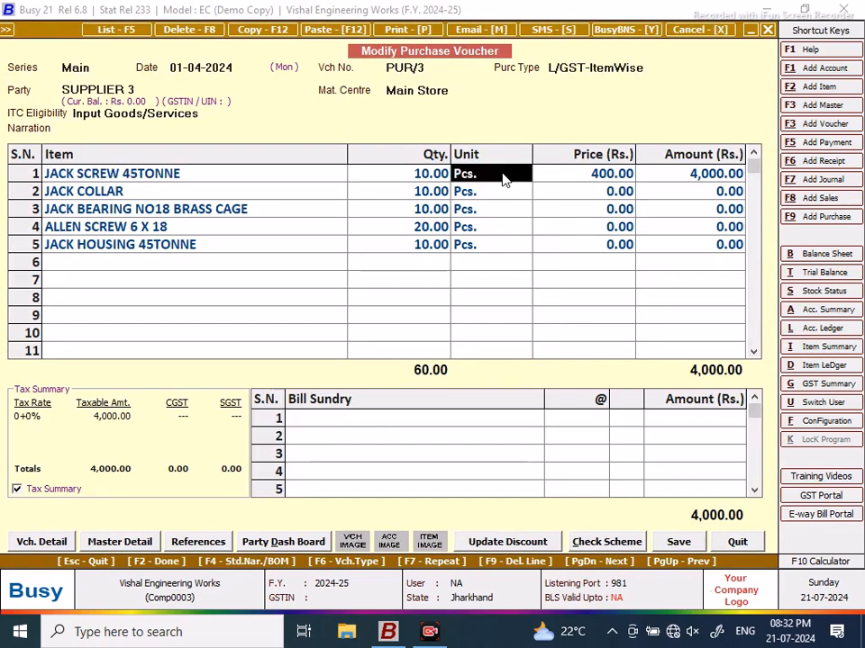
# Step: Apply 9% CGST and 9% SGST to the first item on PUR/3
pyautogui.press('Return')
pyautogui.press('Return')
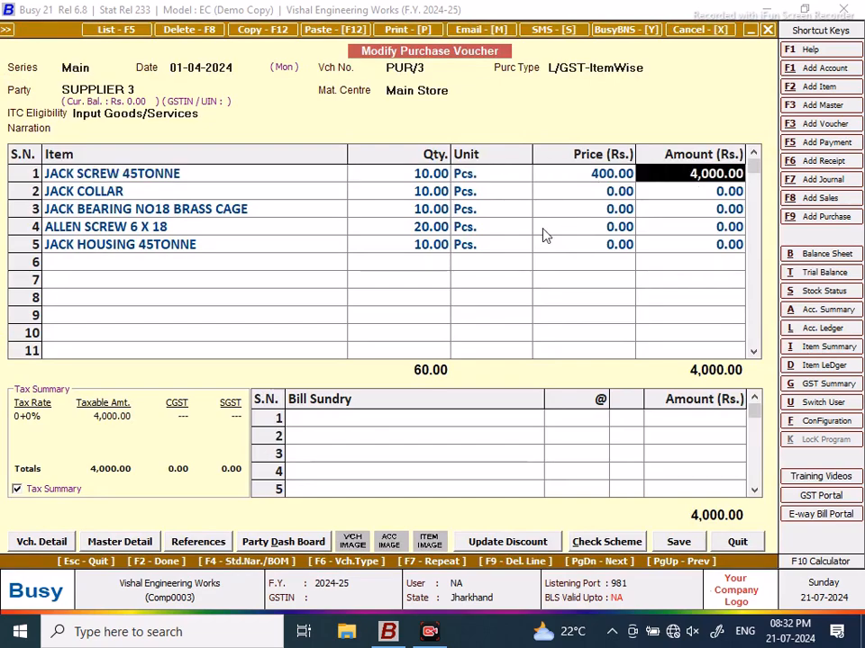
pyautogui.press('Return')
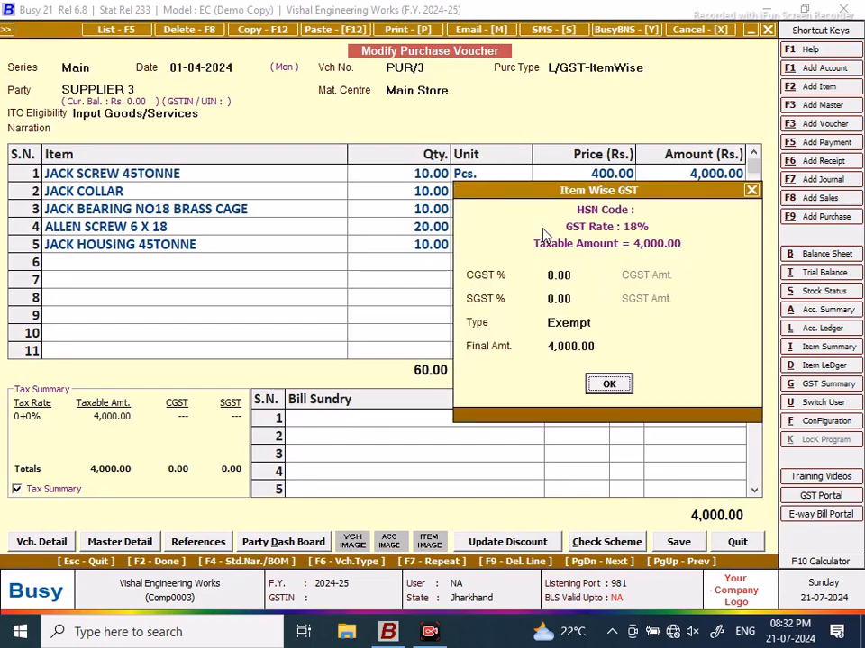
pyautogui.press('Tab')
pyautogui.write('9')
pyautogui.press('Return')
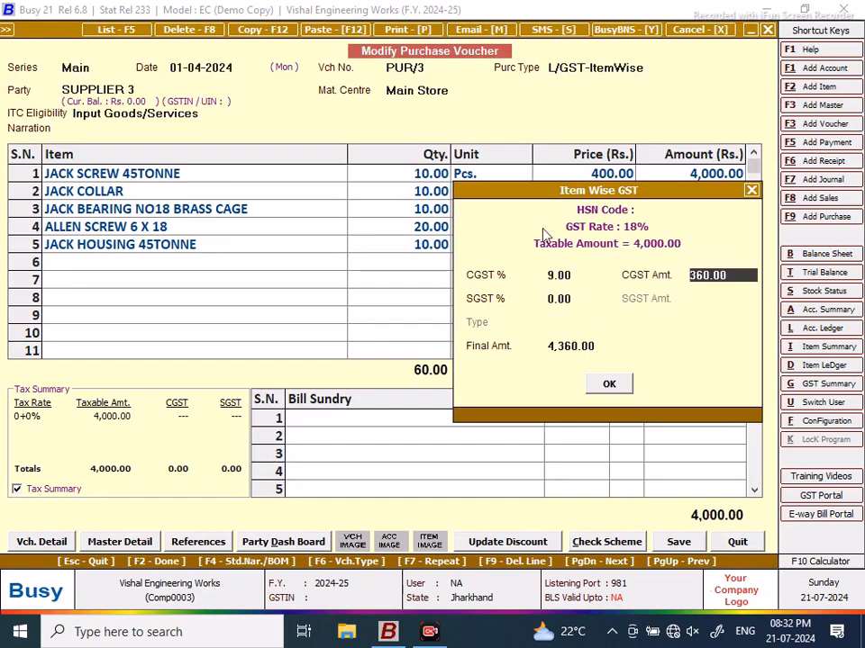
pyautogui.press('Return')
pyautogui.press('Up')
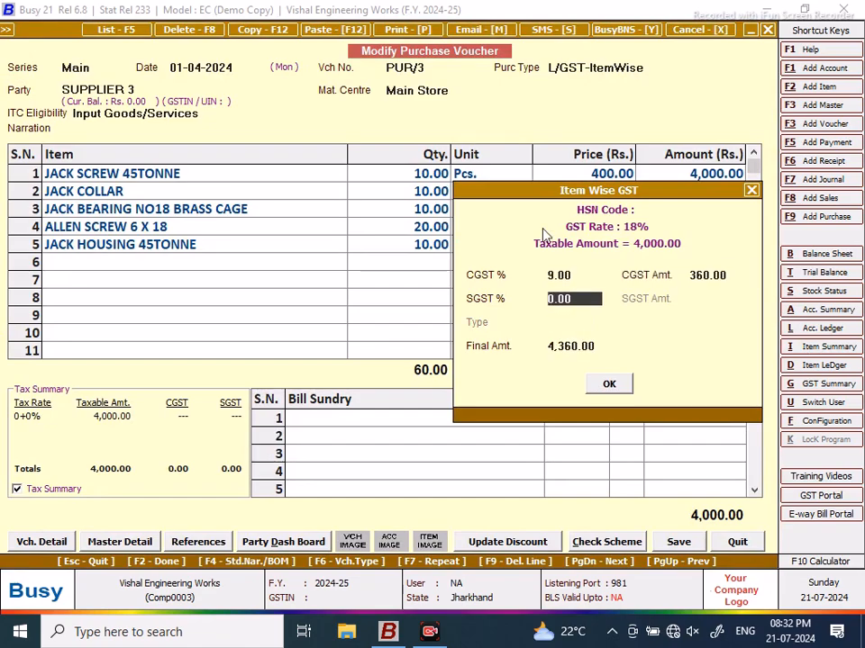
pyautogui.write('9')
pyautogui.press('Return')
pyautogui.press('Return')
pyautogui.press('Return')
pyautogui.press('Return')
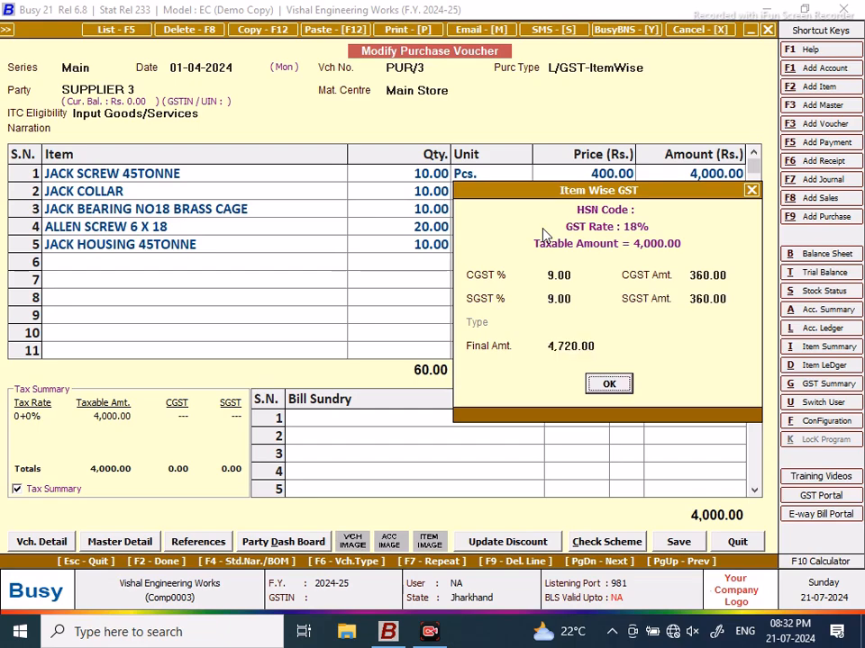
# Step: Price JACK COLLAR at 150 with 9% CGST and 9% SGST
pyautogui.press('Return')
pyautogui.press('Return')
pyautogui.press('Return')
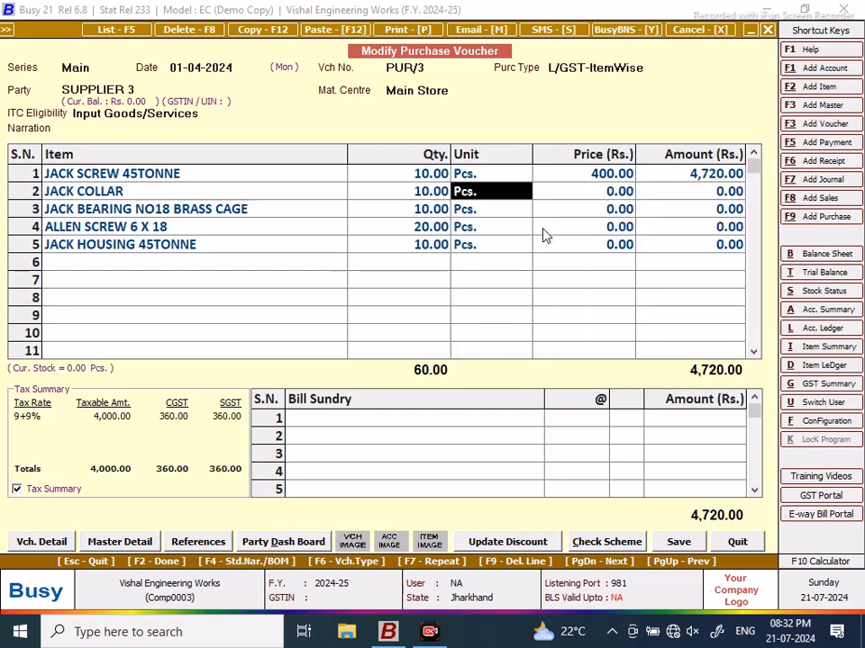
pyautogui.write('150')
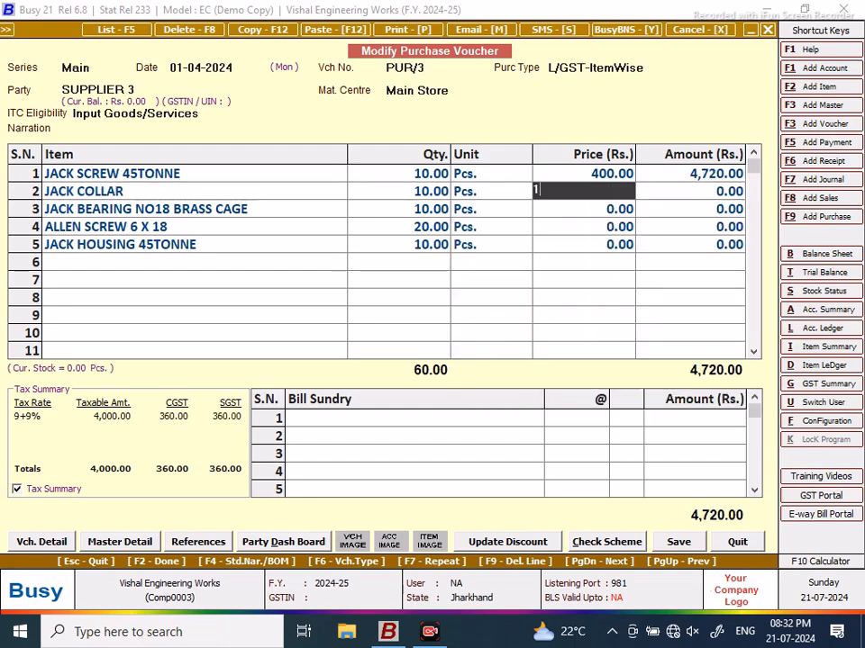
pyautogui.press('Return')
pyautogui.press('Return')
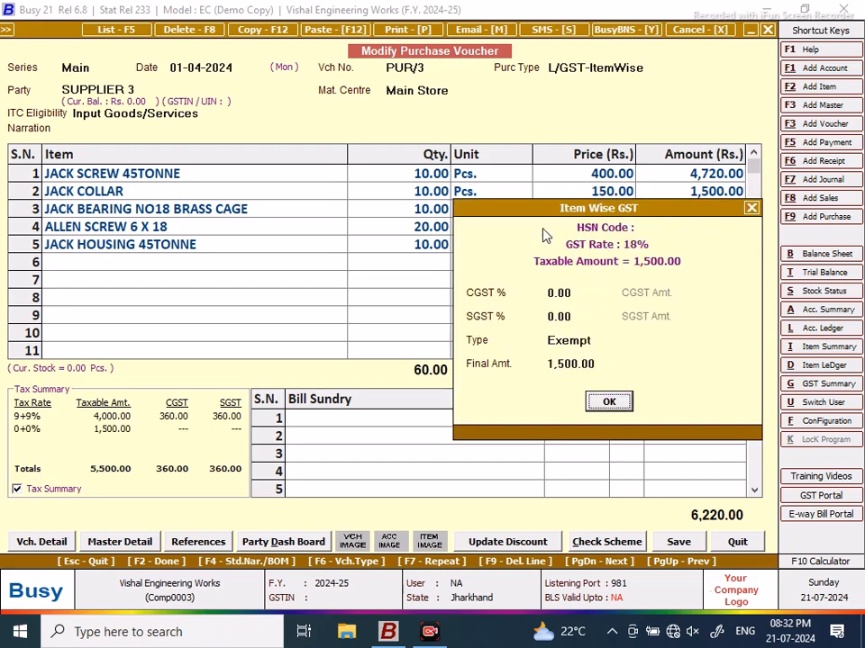
pyautogui.write('9')
pyautogui.press('Return')
pyautogui.press('Return')
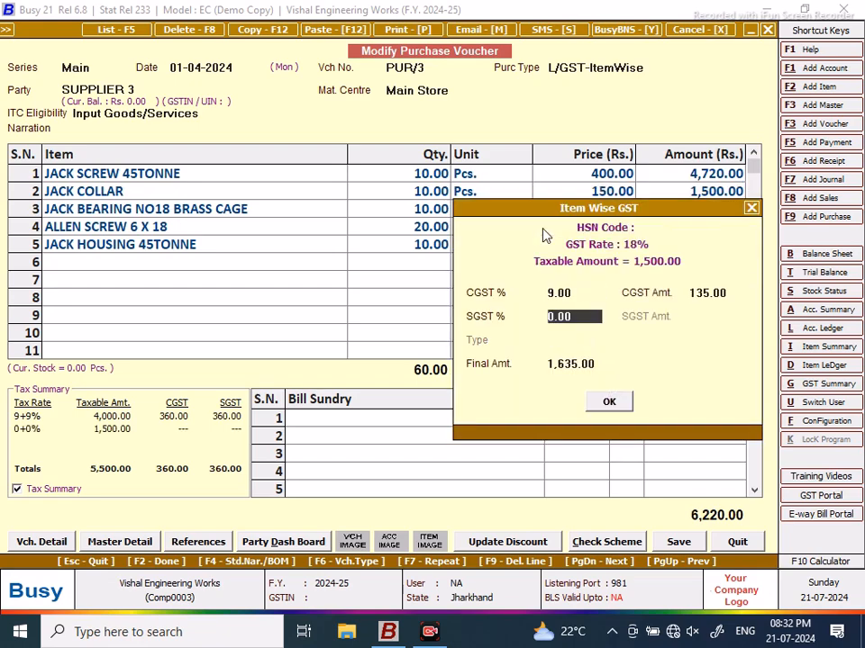
pyautogui.press('Return')
pyautogui.press('Up')
pyautogui.write('9')
pyautogui.press('Return')
pyautogui.press('Return')
pyautogui.press('Return')
pyautogui.press('Return')
pyautogui.press('Return')
pyautogui.press('Return')
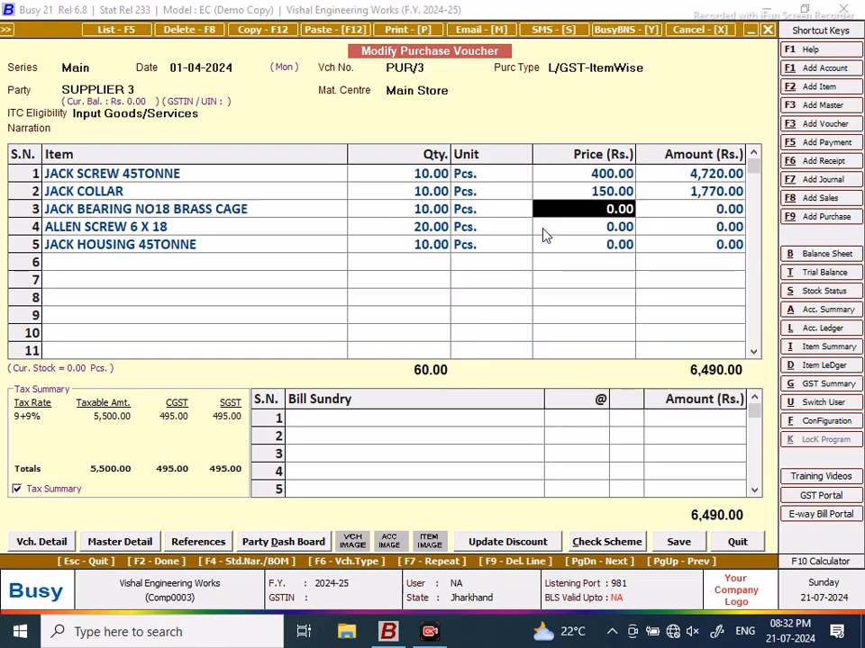
# Step: Price the next item at 150 with 9% CGST and 9% SGST
pyautogui.write('1502')
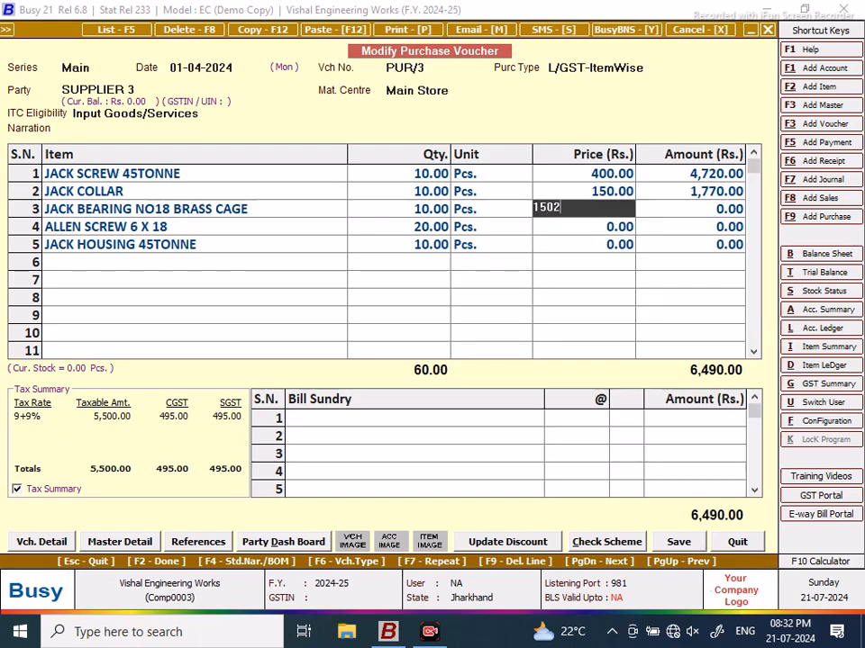
pyautogui.press('Return')
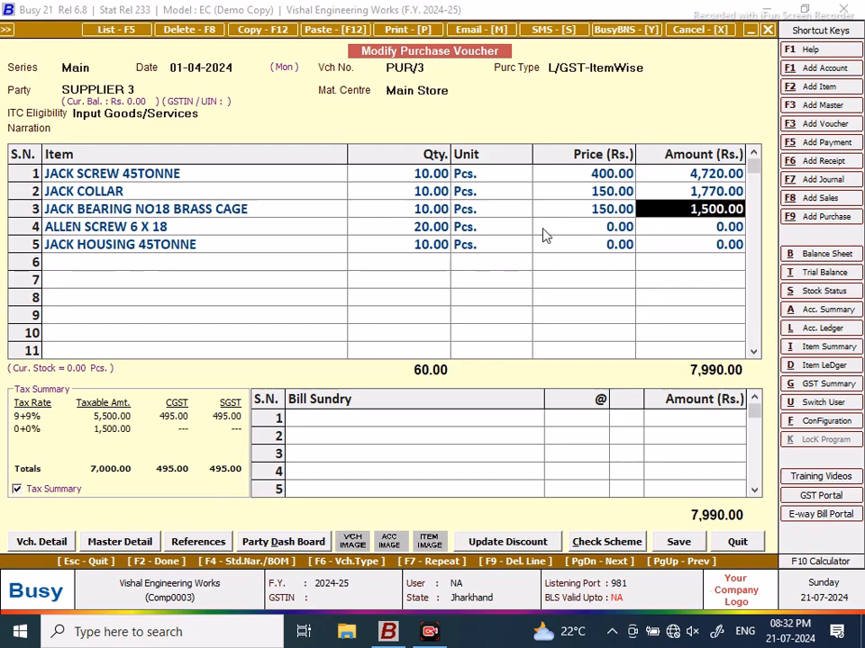
pyautogui.press('Return')
pyautogui.write('9')
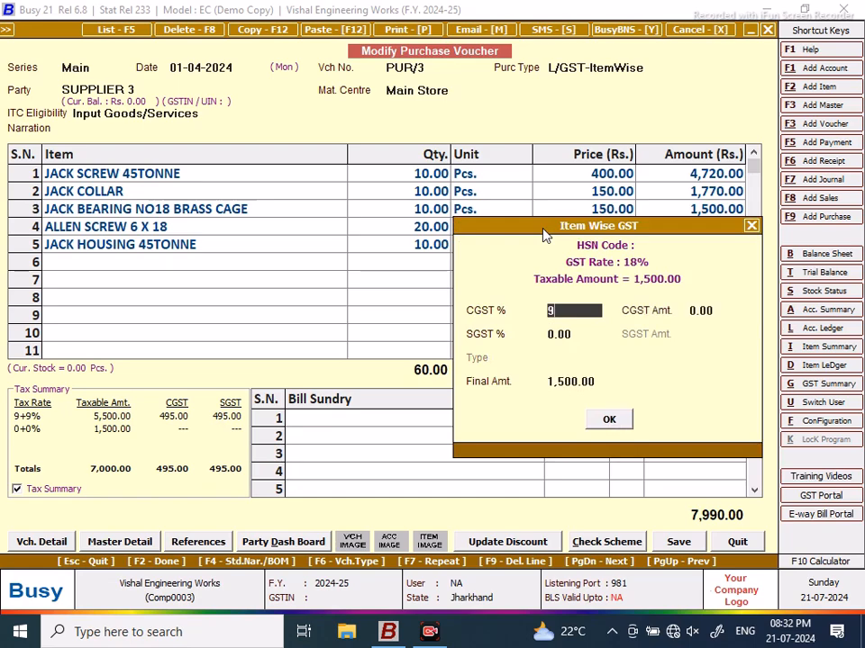
pyautogui.press('Return')
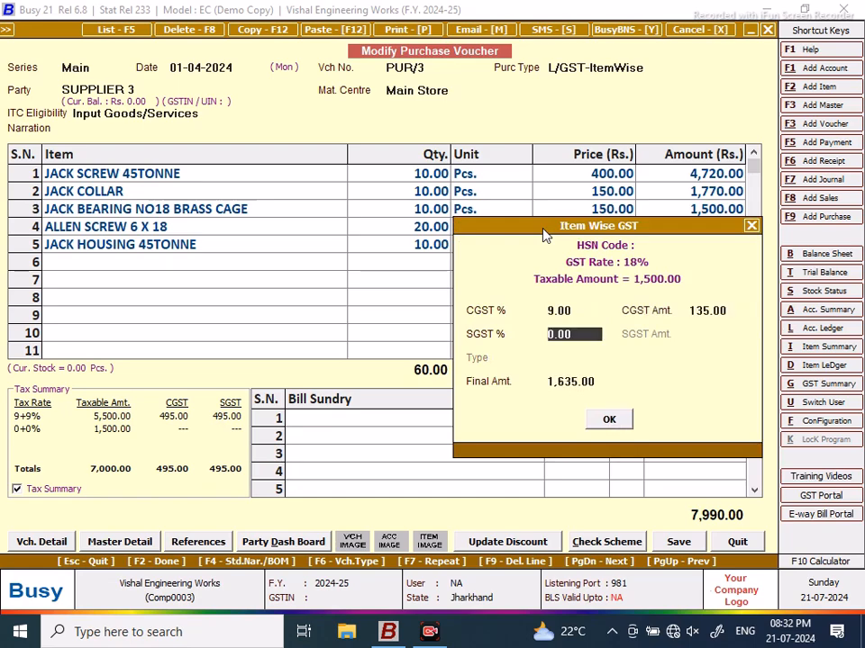
pyautogui.write('9')
pyautogui.press('Return')
# Step: Price ALLEN SCREW at 6 with 9% CGST and 9% SGST
pyautogui.press('Return')
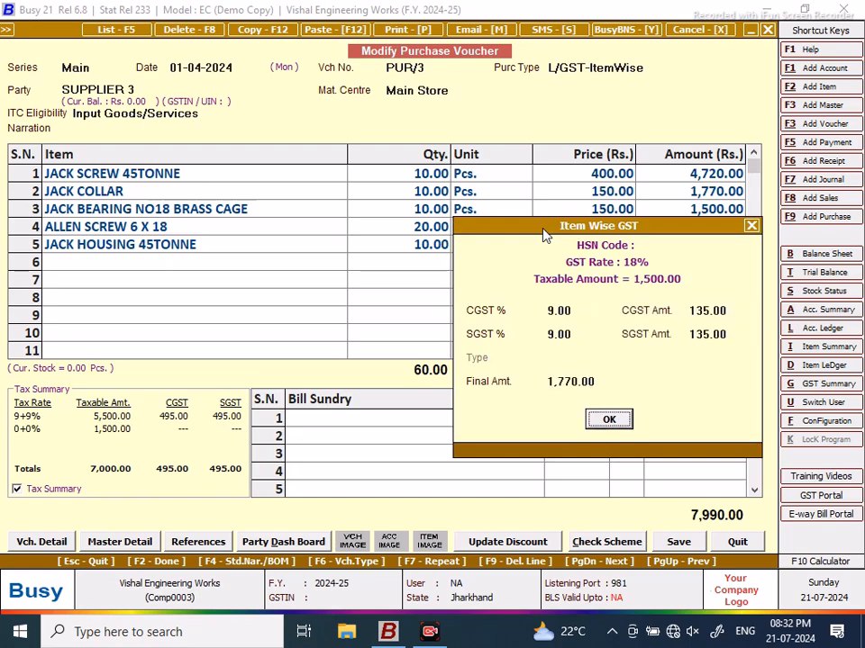
pyautogui.press('Return')
pyautogui.press('Return')
pyautogui.press('Return')
pyautogui.press('Return')
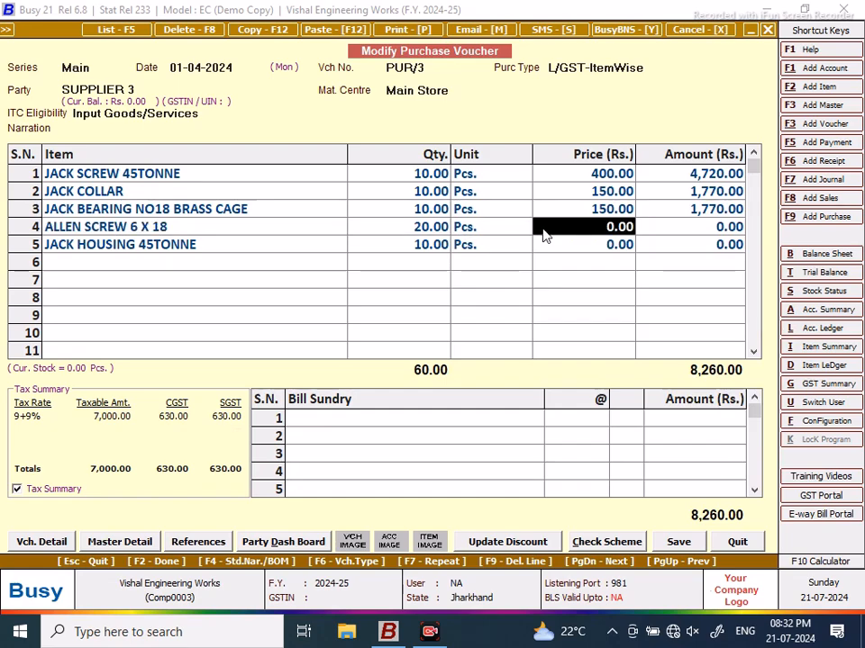
pyautogui.write('12')
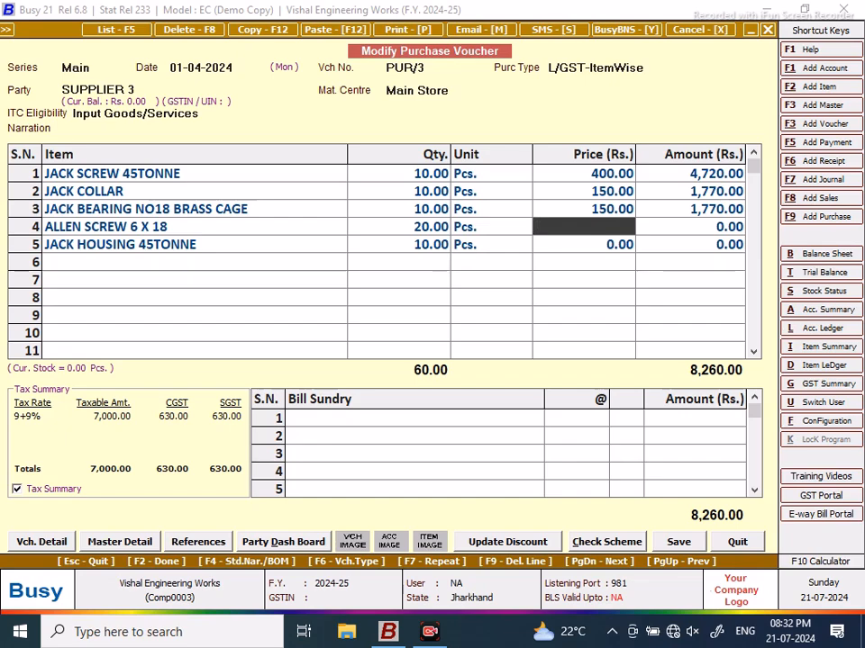
pyautogui.write('6')
pyautogui.press('Return')
pyautogui.press('Return')
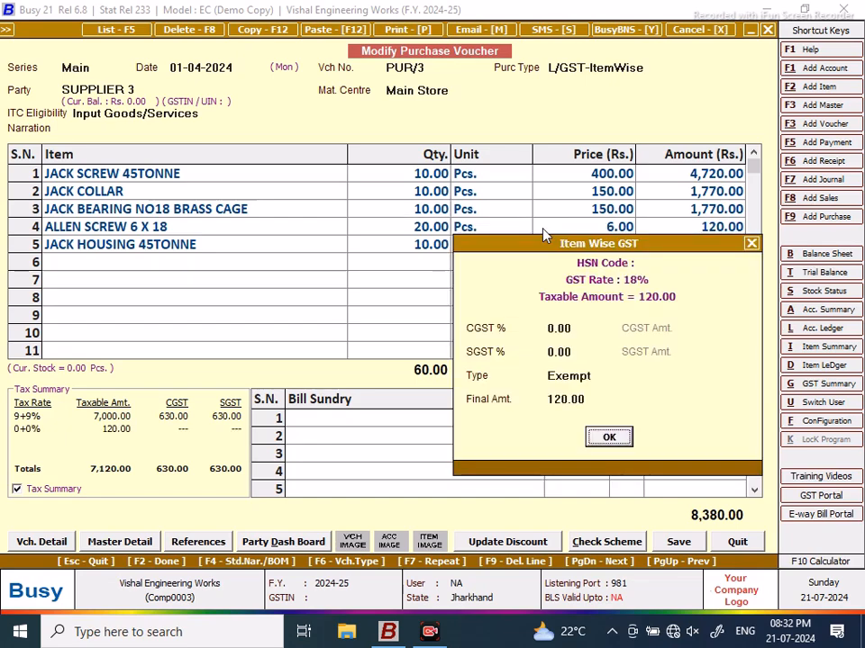
pyautogui.write('9')
pyautogui.press('Return')
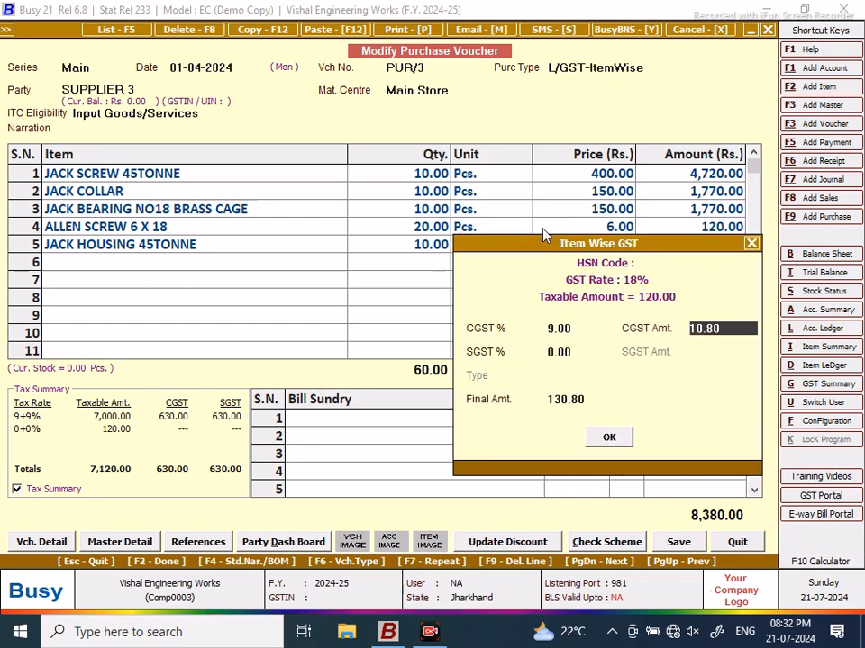
pyautogui.press('Return')
pyautogui.write('9')
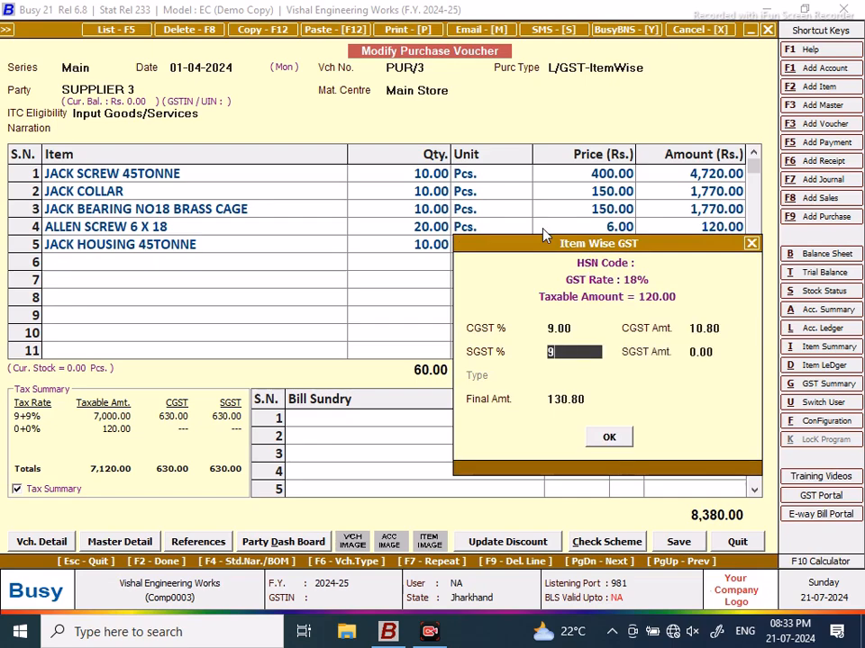
pyautogui.press('Return')
pyautogui.press('Return')
pyautogui.press('Return')
pyautogui.press('Return')
pyautogui.press('Return')
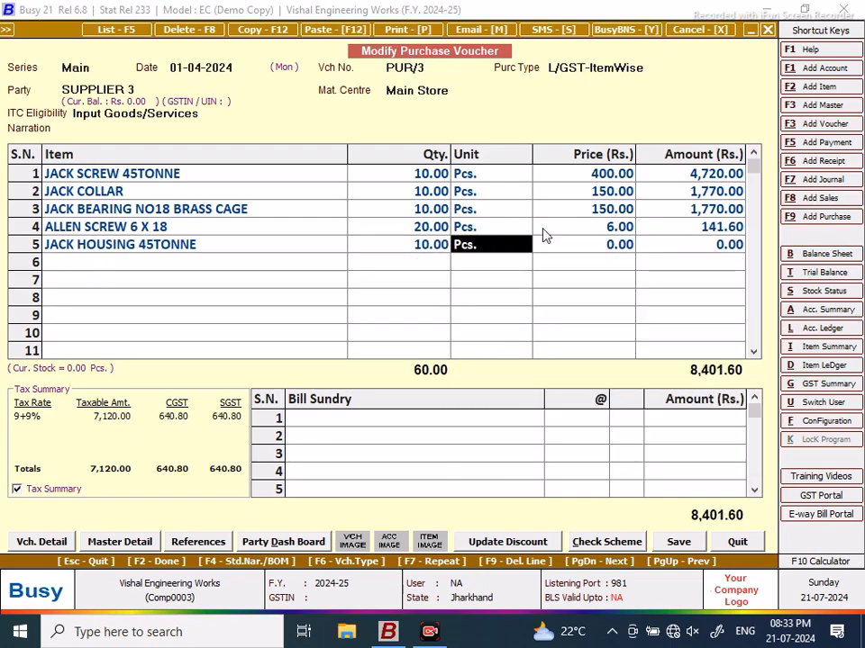
# Step: Price JACK HOUSING at 400 with 9% CGST and 9% SGST
pyautogui.press('Return')
pyautogui.write('4')
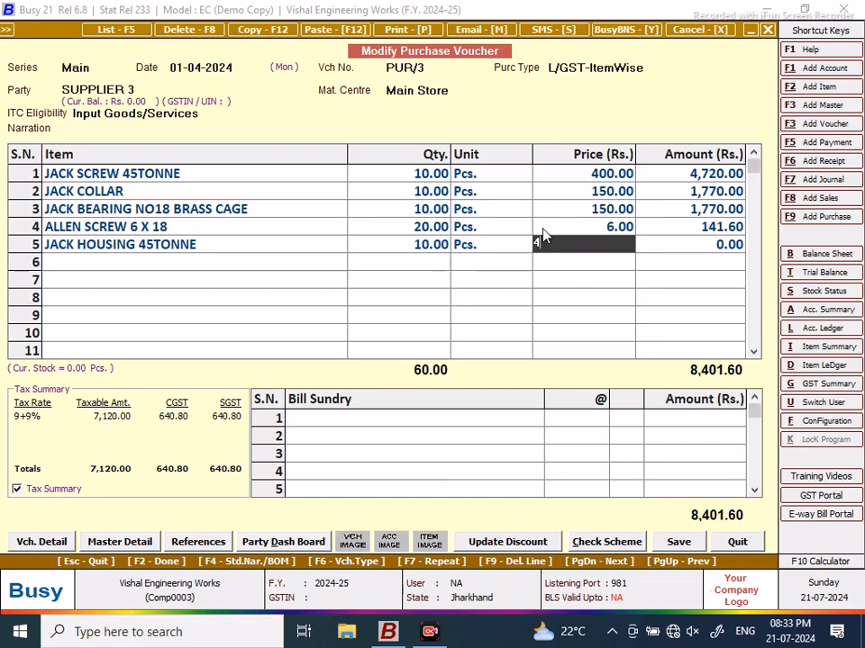
pyautogui.write('00')
pyautogui.press('Return')
pyautogui.press('Return')
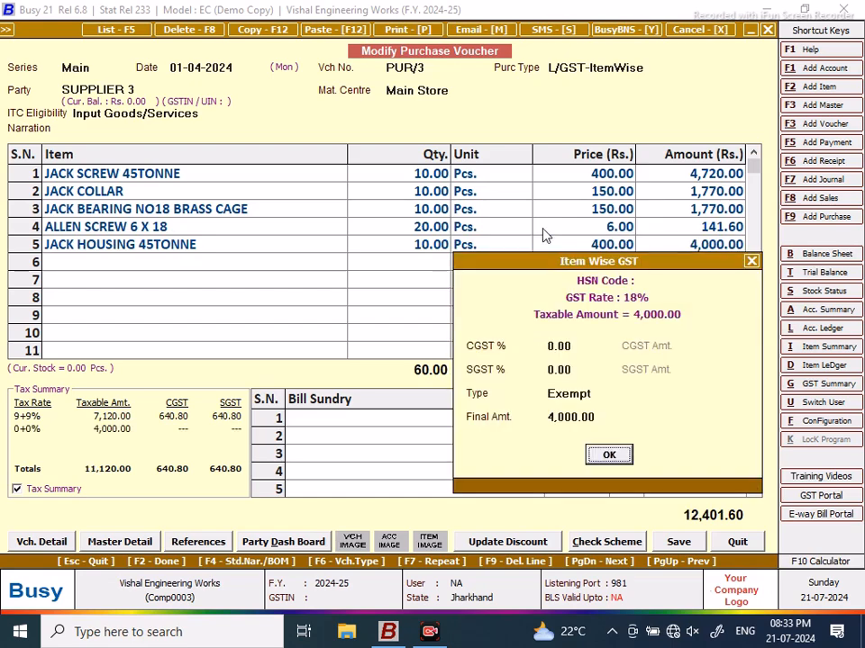
pyautogui.write('9')
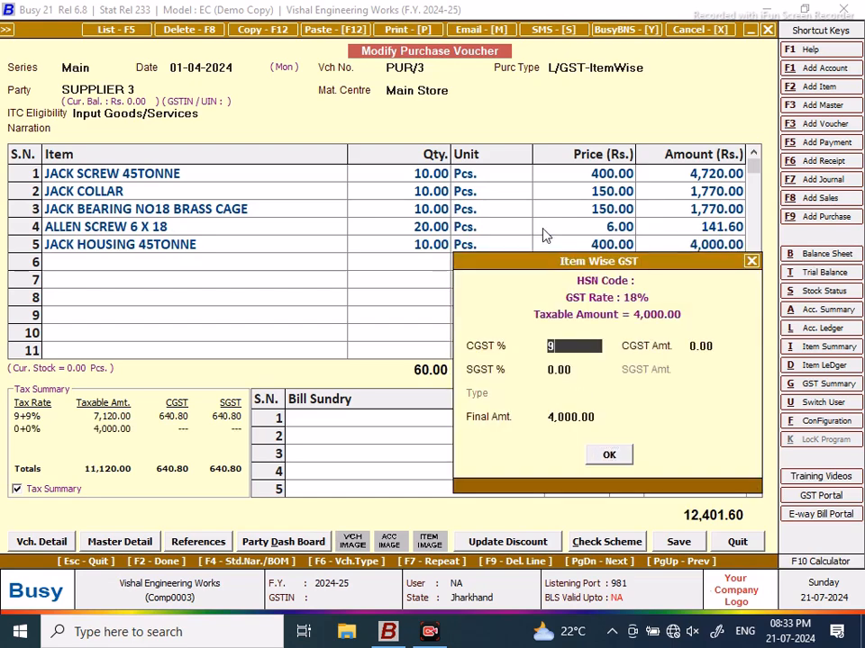
pyautogui.press('Return')
pyautogui.press('Return')
pyautogui.write('9')
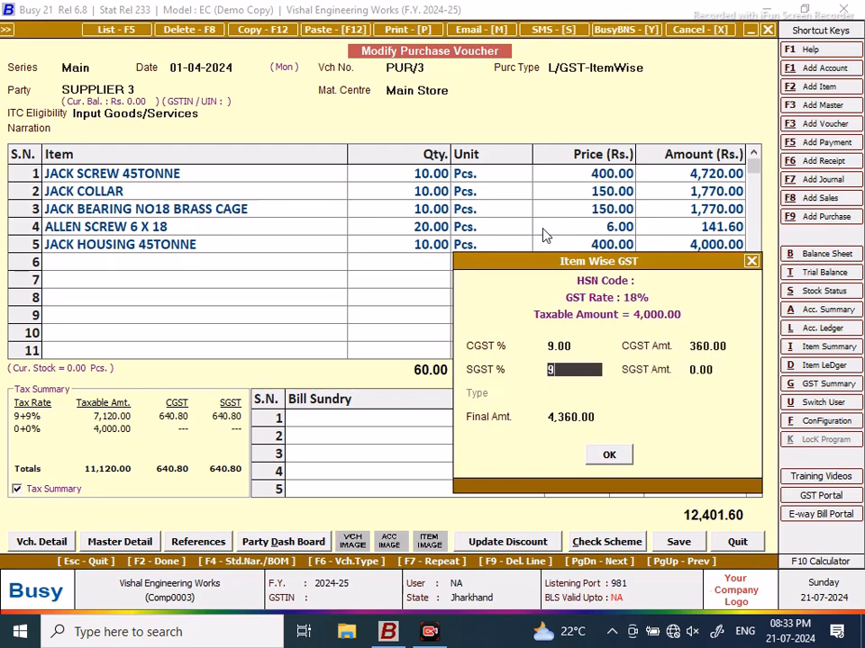
pyautogui.press('Return')
pyautogui.press('Return')
pyautogui.press('Return')
pyautogui.press('Return')
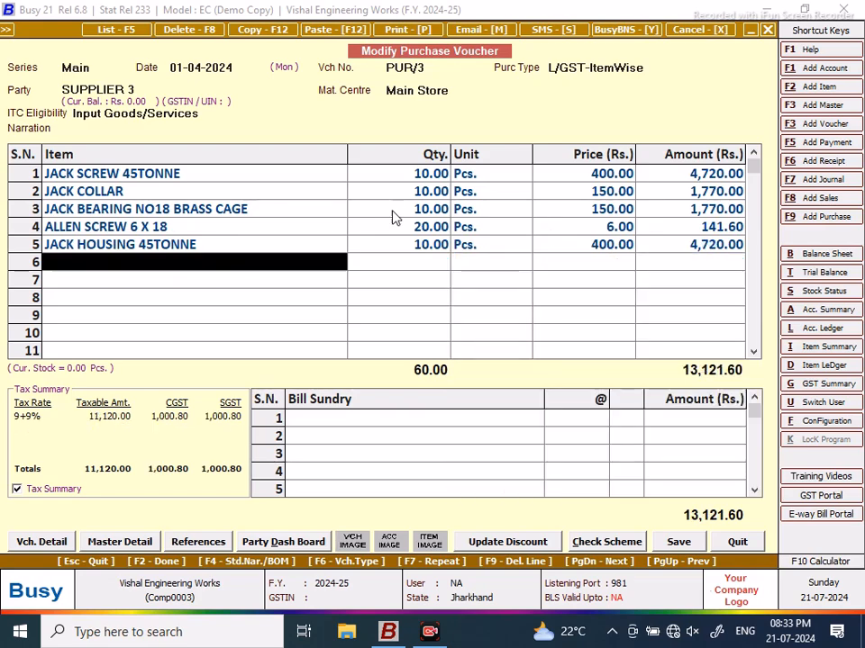
# Step: Save PUR/3, accepting the unregistered-party warning and GST details, with bill adjustment as New Ref
pyautogui.click(676, 541)
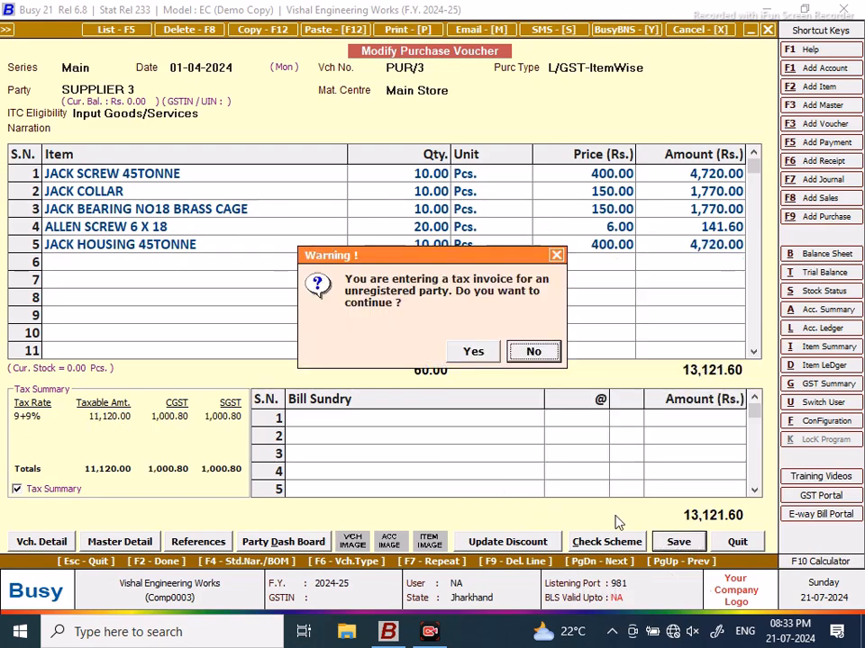
pyautogui.click(472, 351)
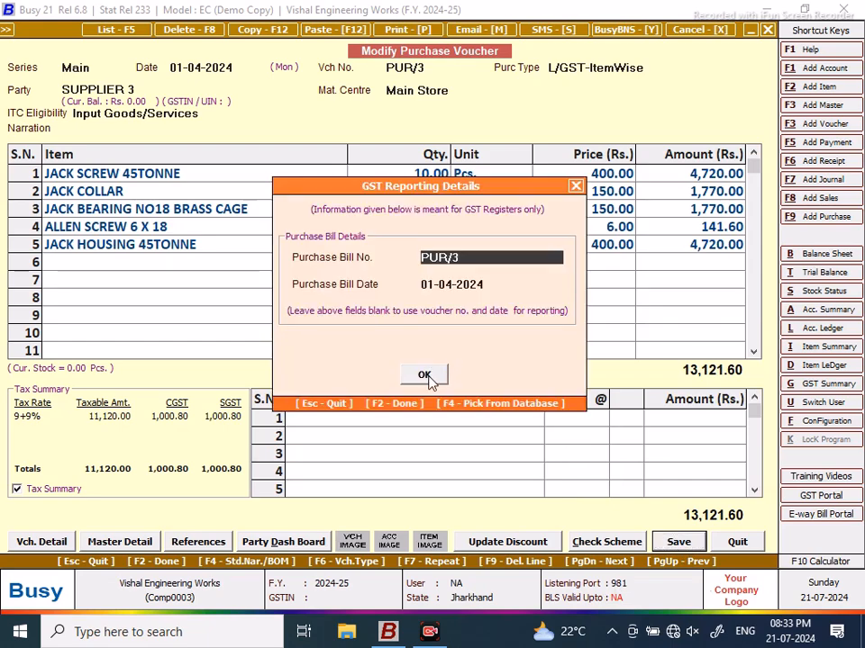
pyautogui.click(424, 375)
pyautogui.write('n')
pyautogui.press('Return')
pyautogui.press('Return')
pyautogui.press('Return')
pyautogui.press('Return')
pyautogui.press('Return')
pyautogui.press('Return')
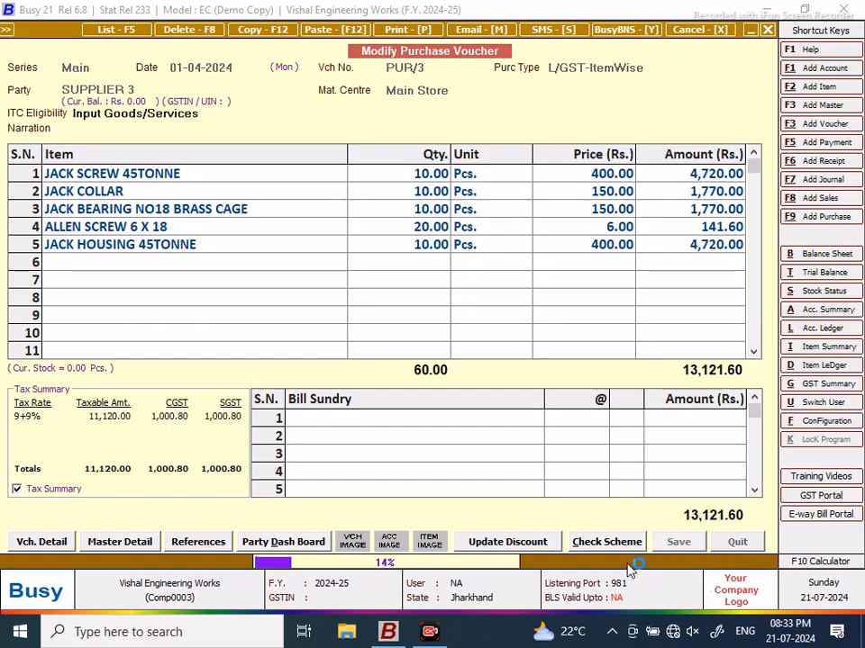
pyautogui.press('Return')
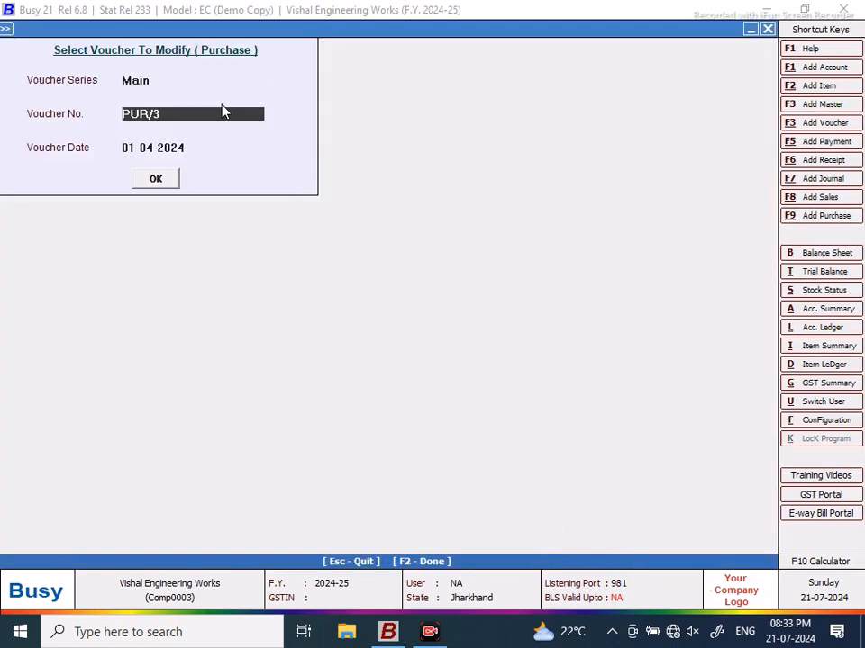
# Step: Load PUR/2 and price SPIDER STAR at 350 with 9% CGST and SGST
pyautogui.click(172, 178)
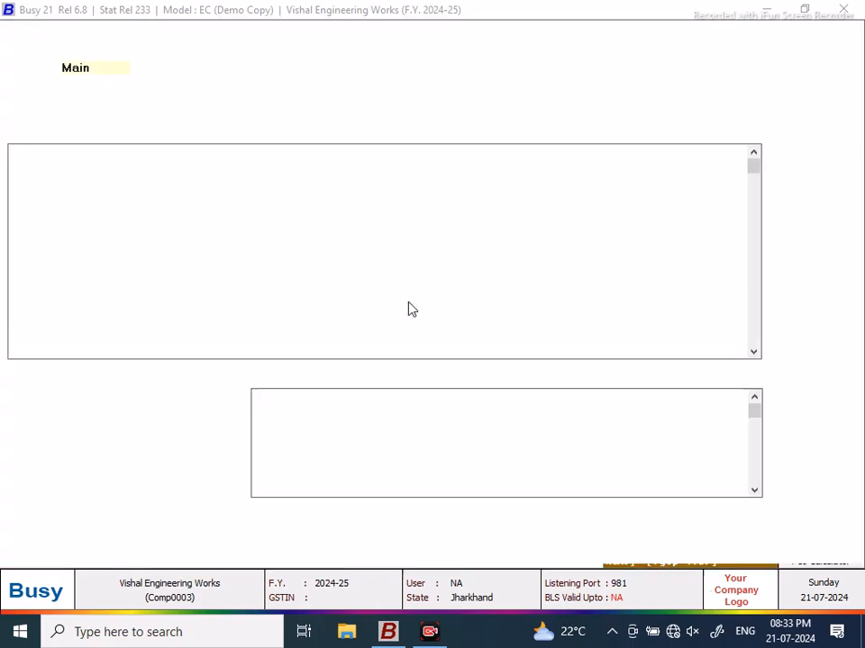
pyautogui.press('pageup')
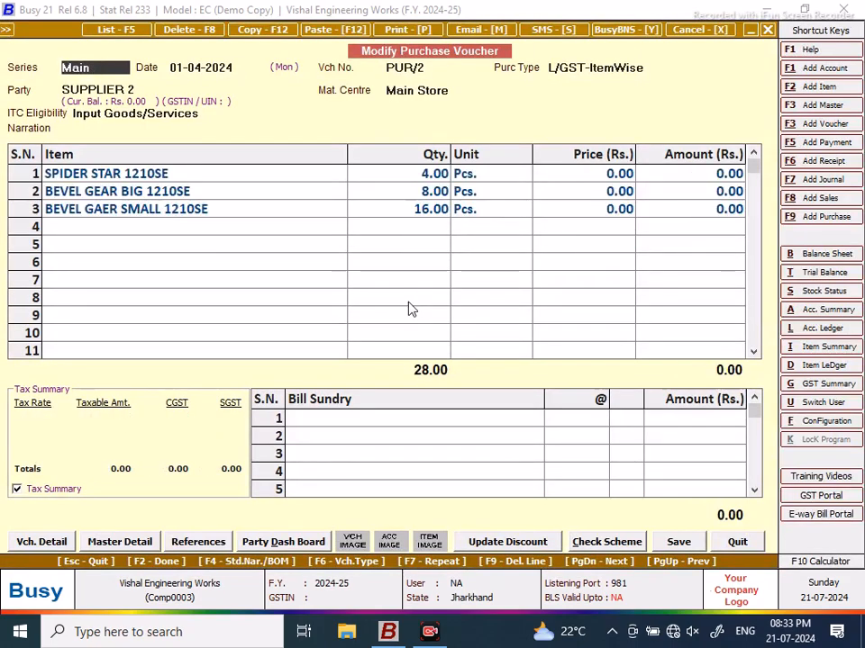
pyautogui.click(484, 176)
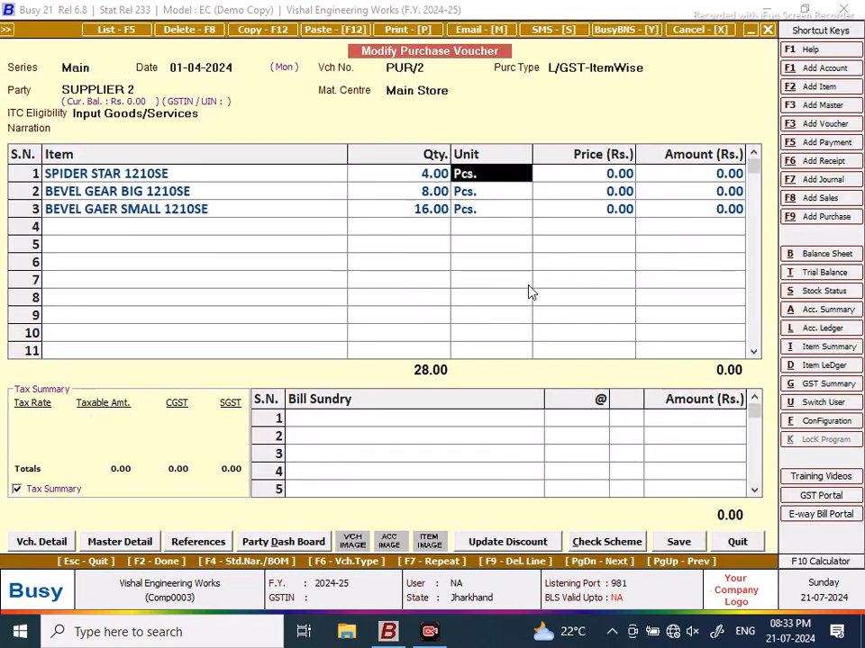
pyautogui.press('Return')
pyautogui.write('350')
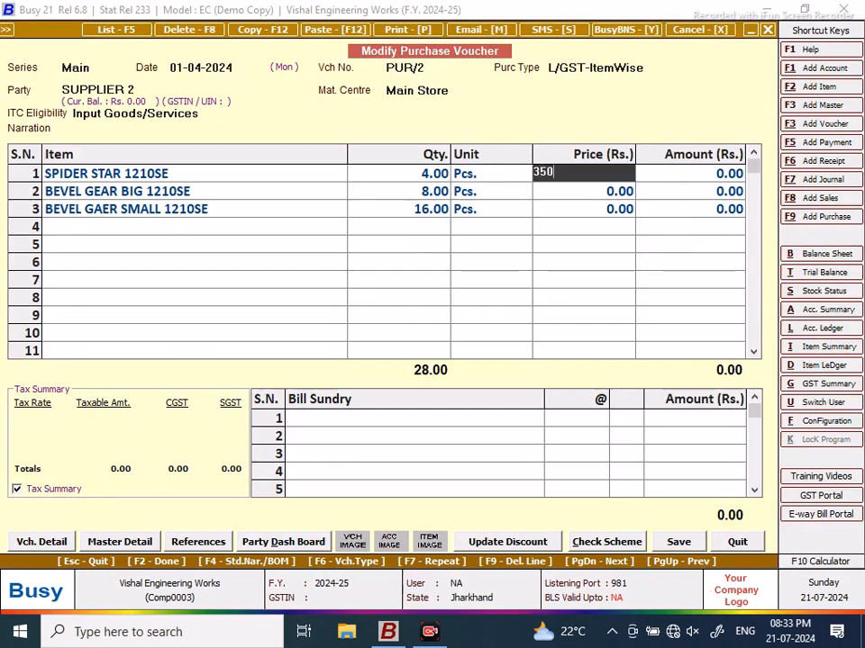
pyautogui.press('Return')
pyautogui.press('Return')
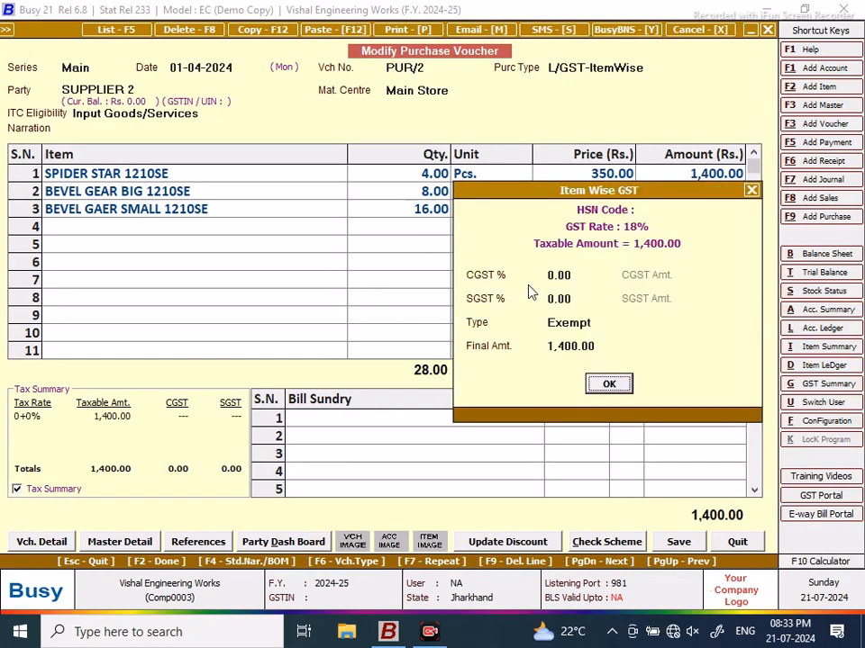
pyautogui.write('9')
pyautogui.press('Return')
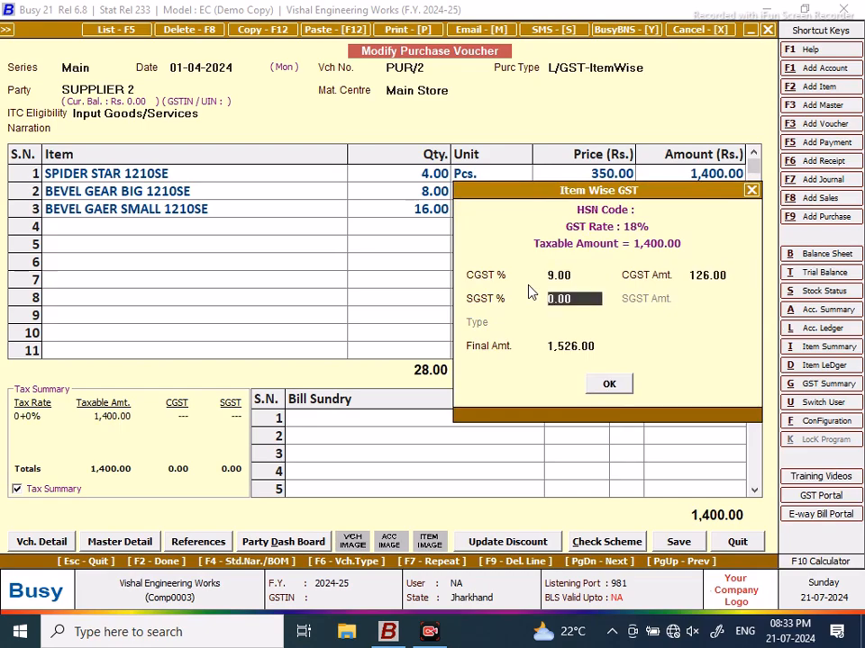
pyautogui.press('Return')
pyautogui.press('Up')
pyautogui.write('9')
pyautogui.press('Return')
pyautogui.press('Return')
pyautogui.press('Return')
pyautogui.press('Return')
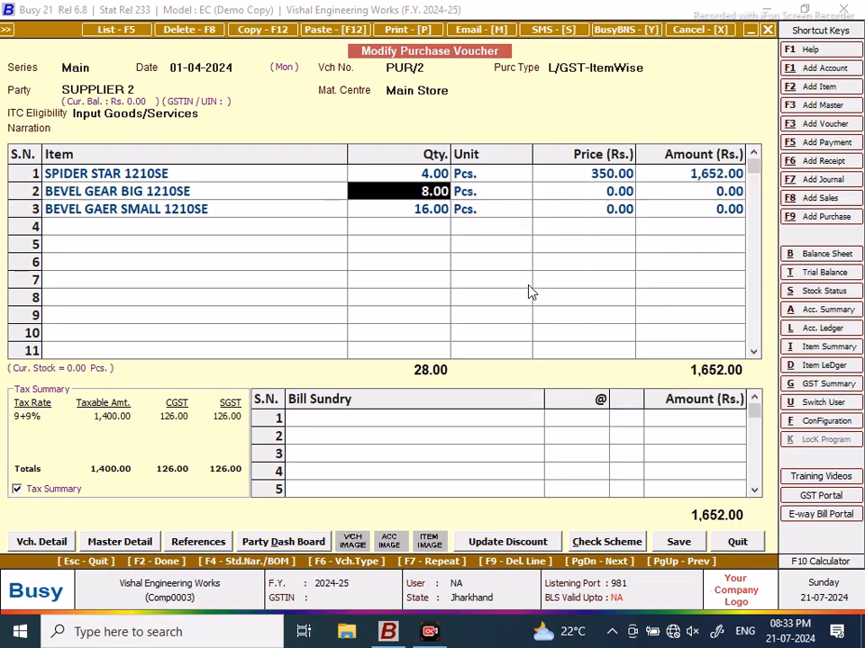
# Step: Price BEVEL GEAR BIG at 450 with 9% CGST and 9% SGST
pyautogui.press('Return')
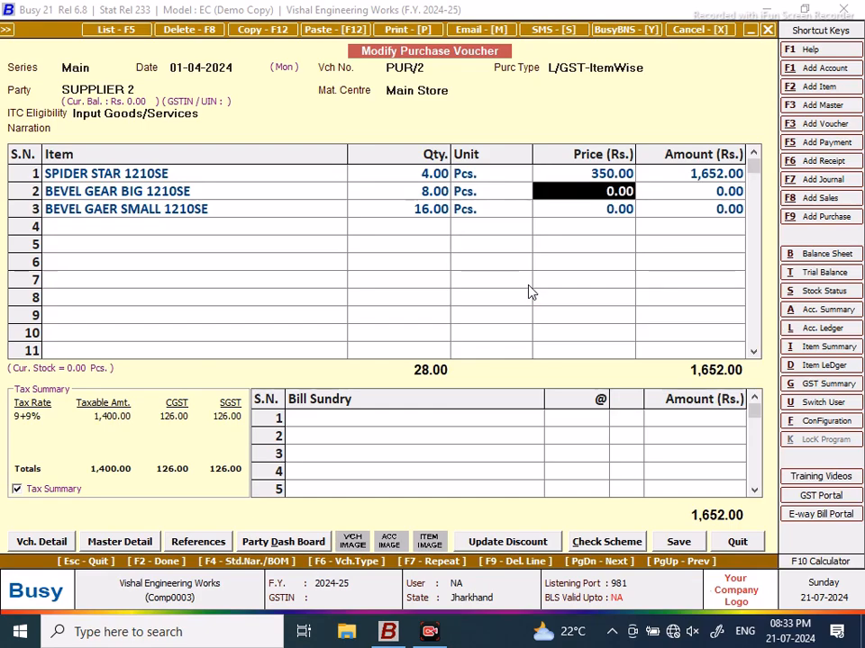
pyautogui.write('450')
pyautogui.press('Return')
pyautogui.press('Return')
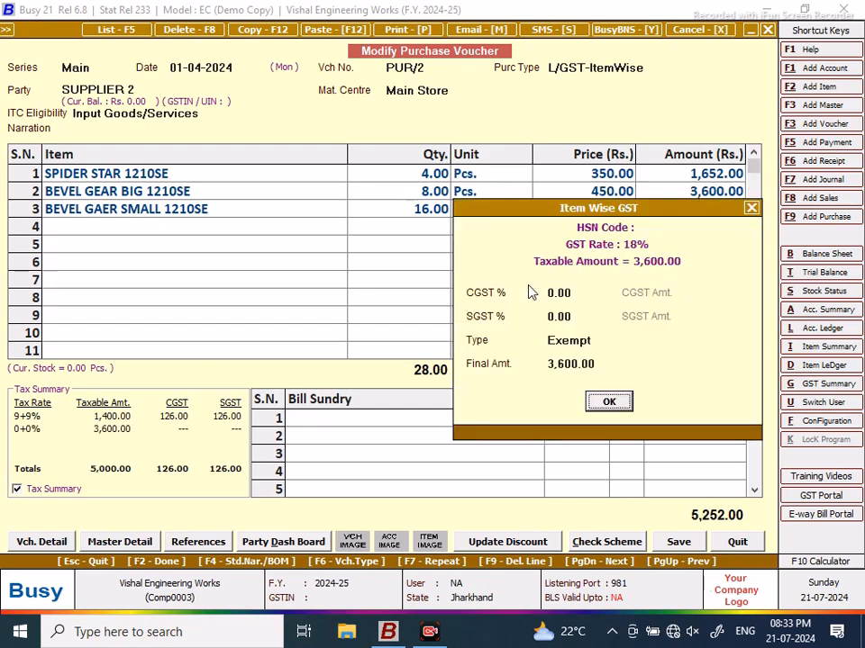
pyautogui.write('9')
pyautogui.press('Return')
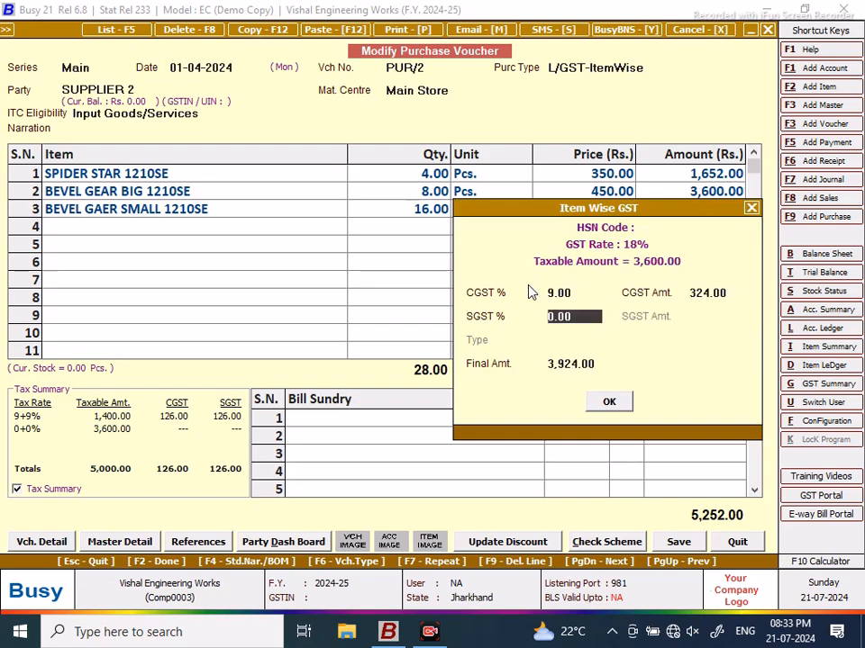
pyautogui.write('9')
pyautogui.press('Return')
pyautogui.press('Return')
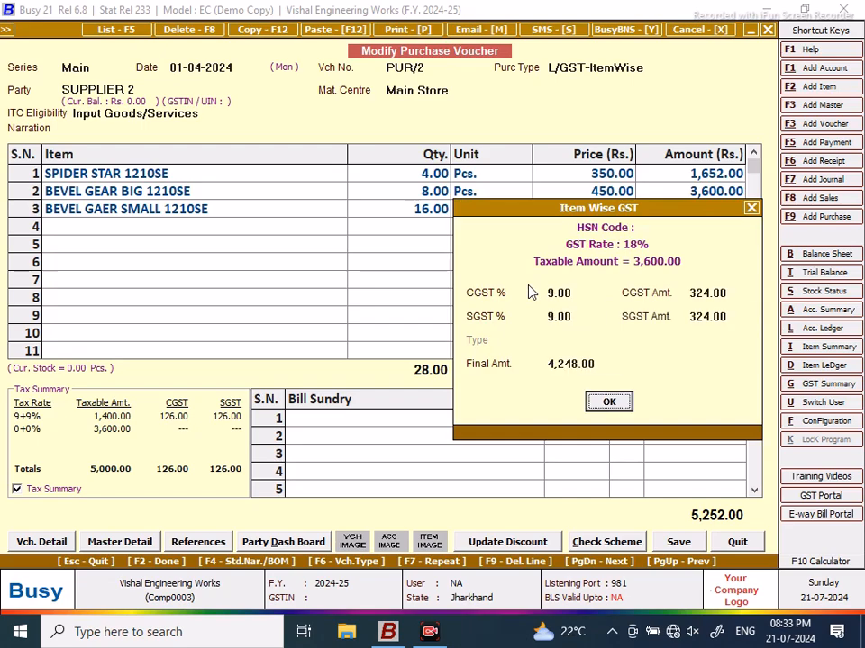
pyautogui.press('Return')
# Step: Price the third item at 300 with 9% CGST and 9% SGST
pyautogui.press('Return')
pyautogui.press('Return')
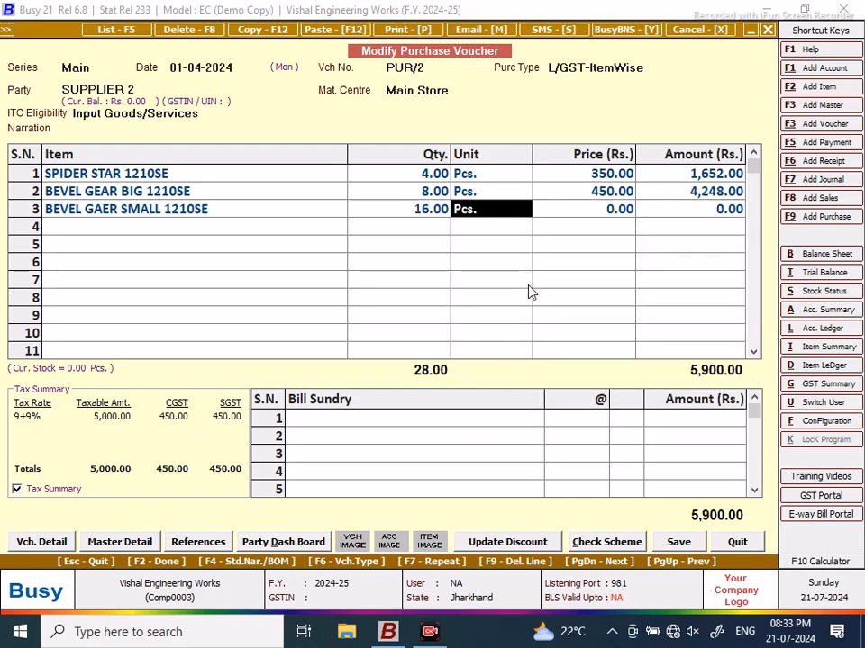
pyautogui.press('Return')
pyautogui.write('300')
pyautogui.press('Return')
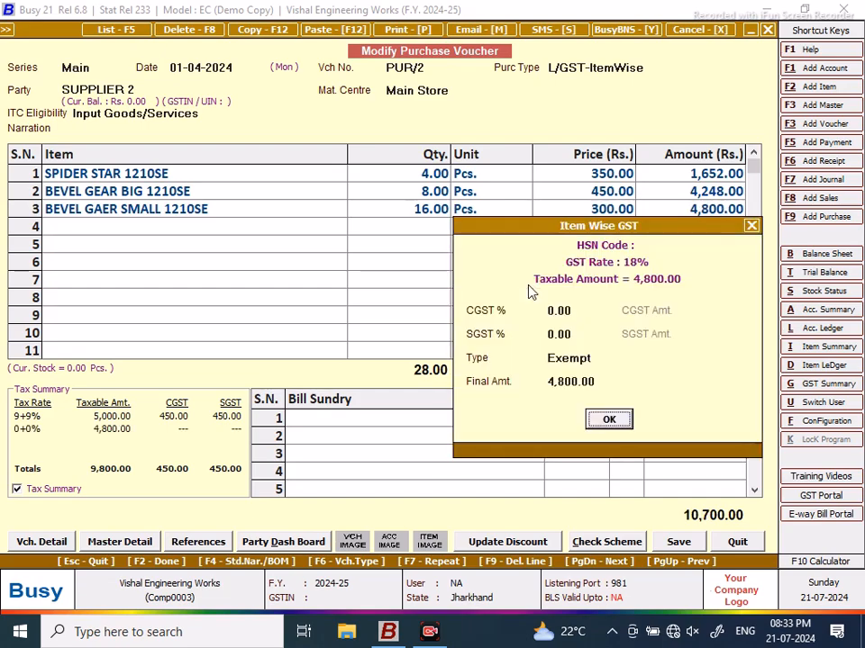
pyautogui.press('Return')
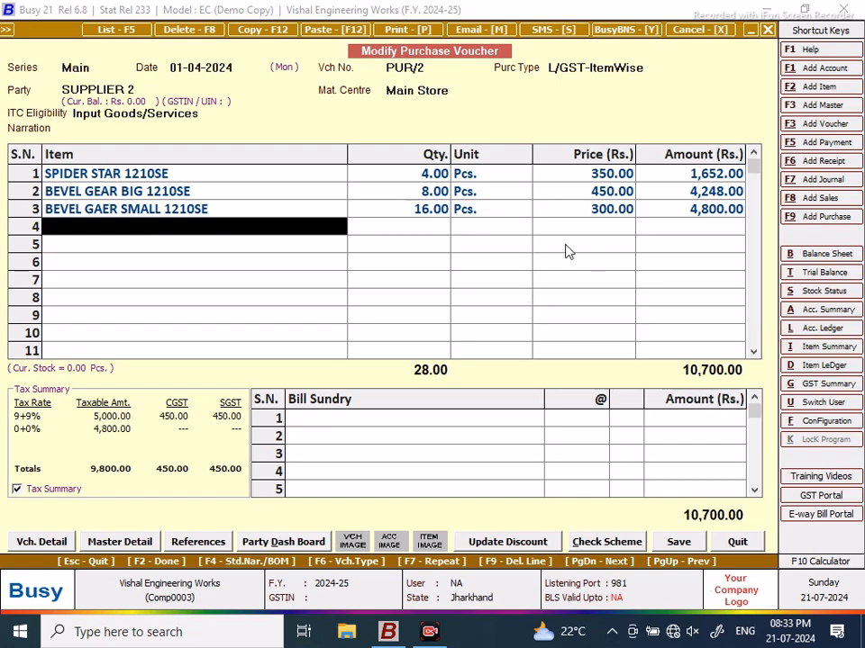
pyautogui.click(497, 211)
pyautogui.press('Return')
pyautogui.press('Return')
pyautogui.press('Return')
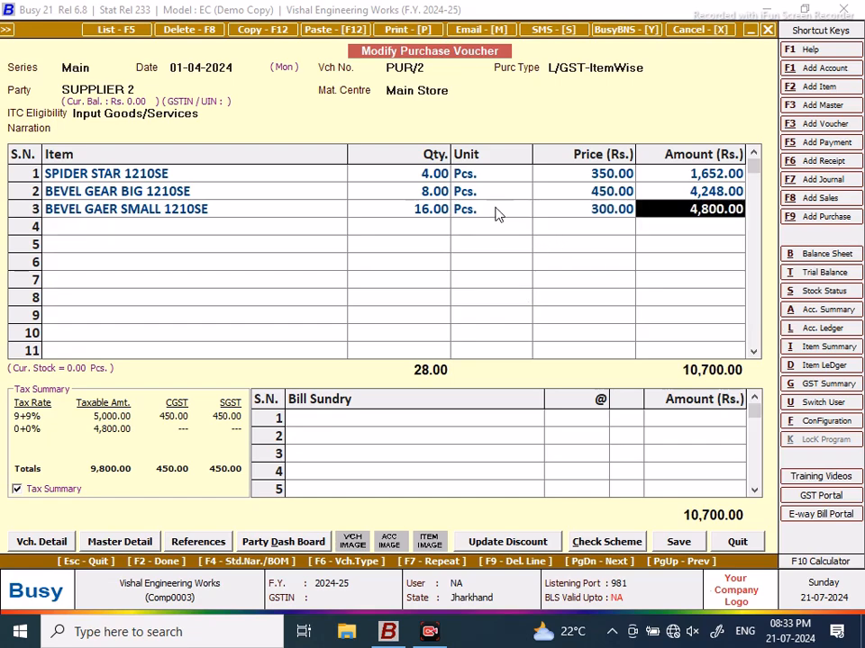
pyautogui.press('Tab')
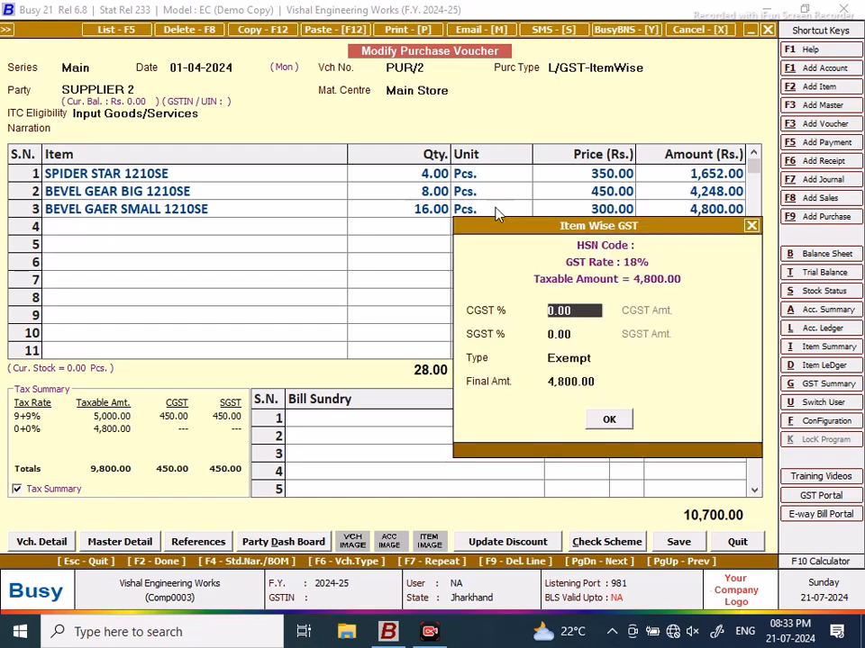
pyautogui.write('9')
pyautogui.press('Return')
pyautogui.press('Return')
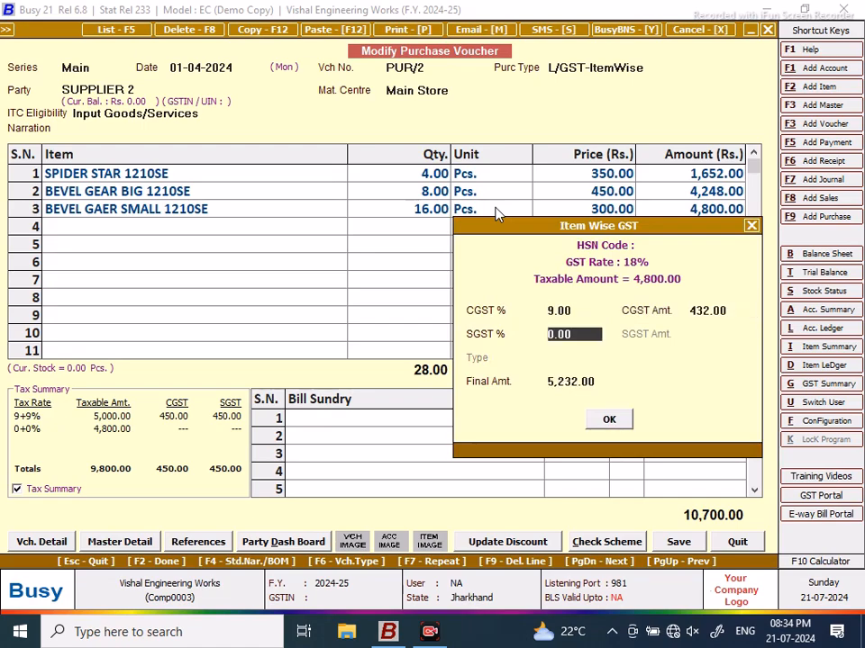
pyautogui.write('9')
pyautogui.press('Return')
pyautogui.press('Return')
pyautogui.press('Return')
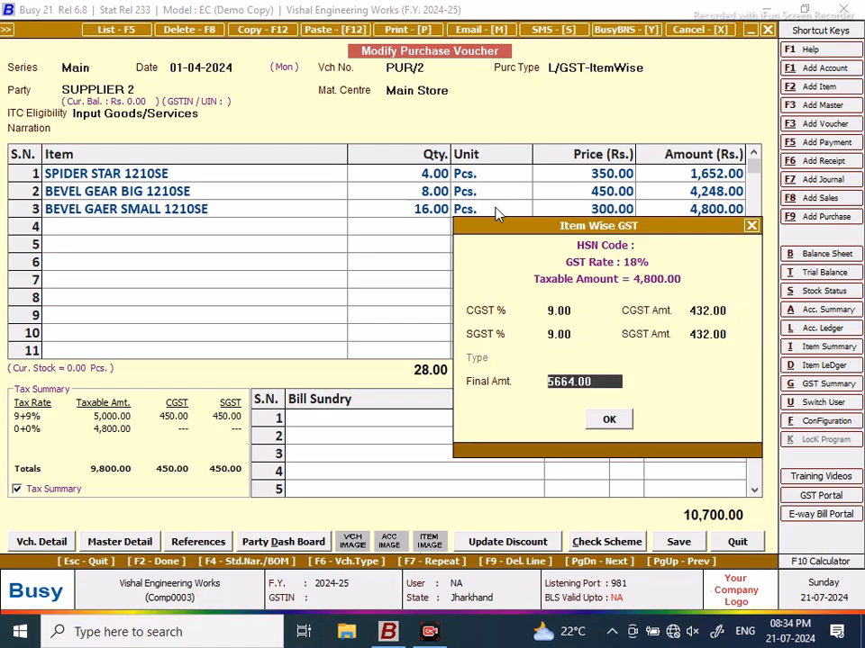
pyautogui.press('Return')
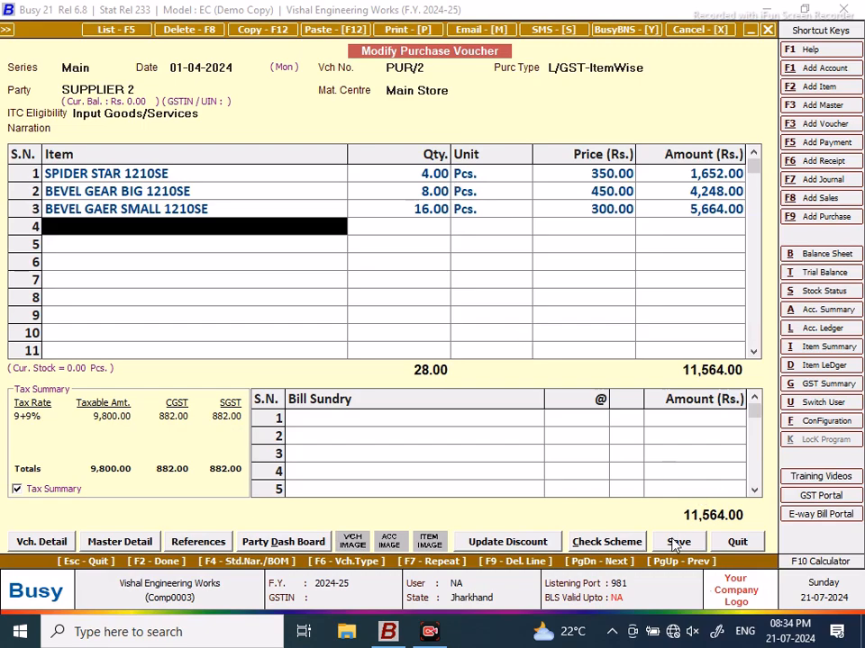
# Step: Save PUR/2, accepting the warnings and setting bill adjustment to New Ref
pyautogui.press('F2')
pyautogui.click(483, 349)
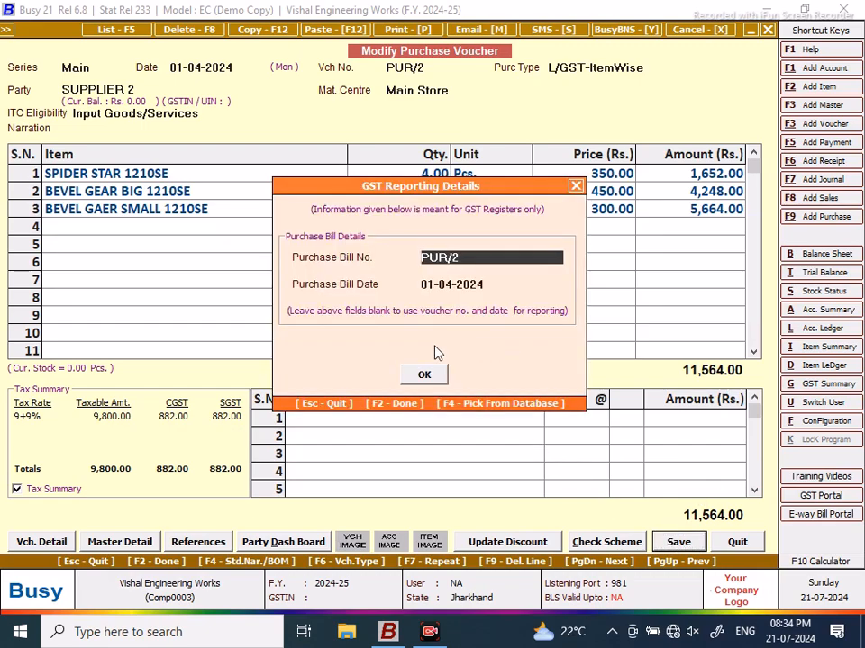
pyautogui.click(422, 376)
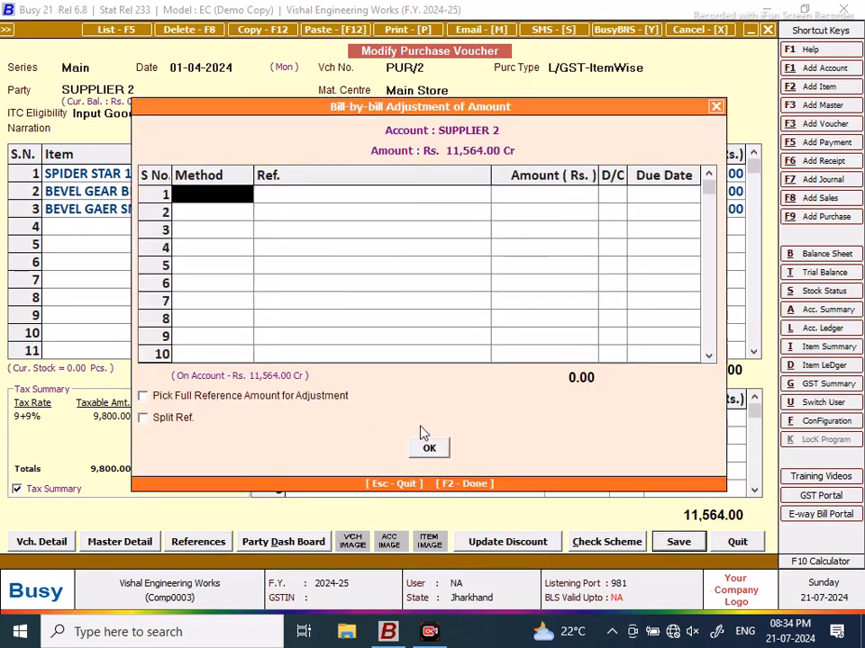
pyautogui.write('n')
pyautogui.press('Return')
pyautogui.press('Return')
pyautogui.press('Return')
pyautogui.press('Return')
pyautogui.press('F2')
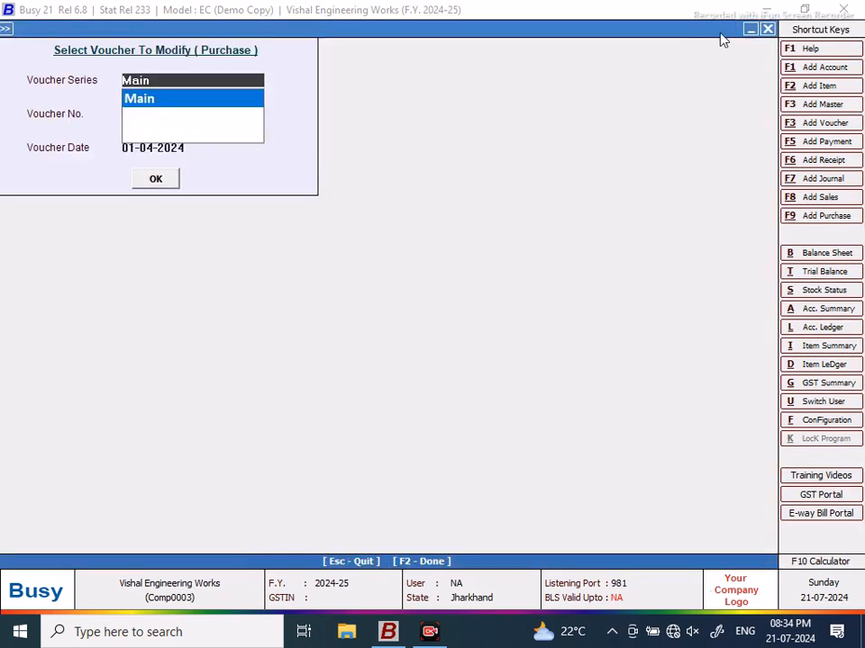
# Step: Review the Closing Stock – Alphabetical balances for all items (323 units, 1,23,785.00), then close it
pyautogui.press('Escape')
pyautogui.click(256, 29)
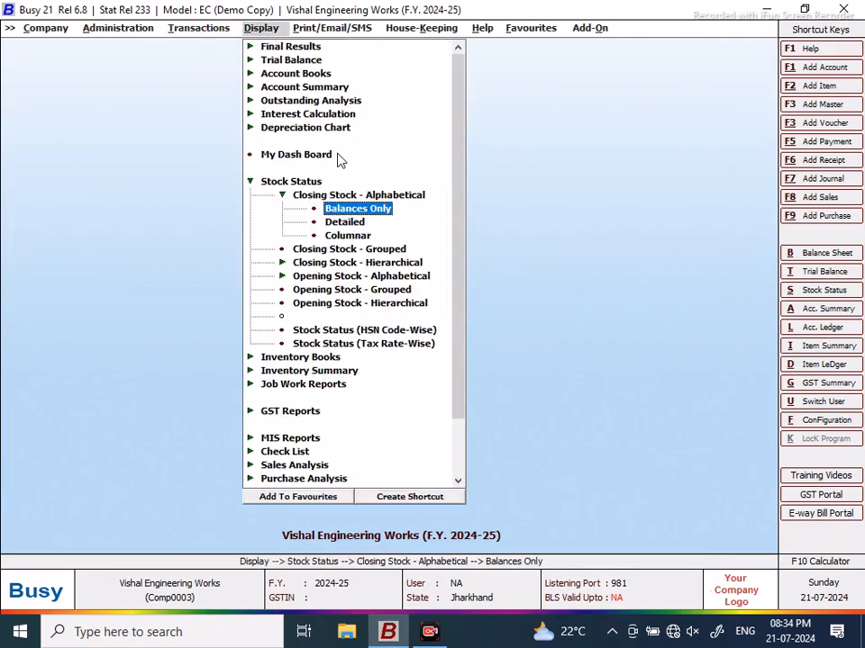
pyautogui.click(357, 208)
pyautogui.click(367, 328)
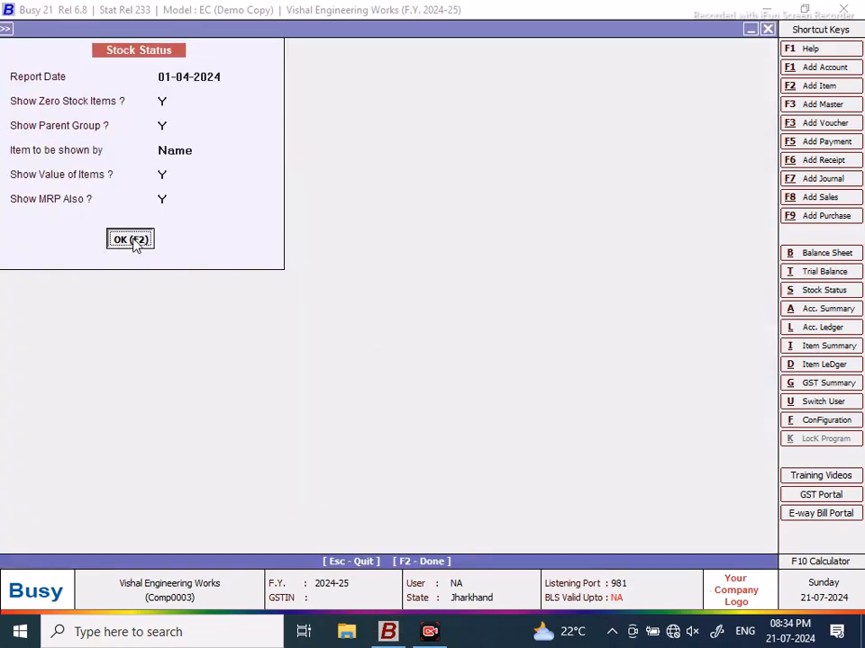
pyautogui.click(132, 241)
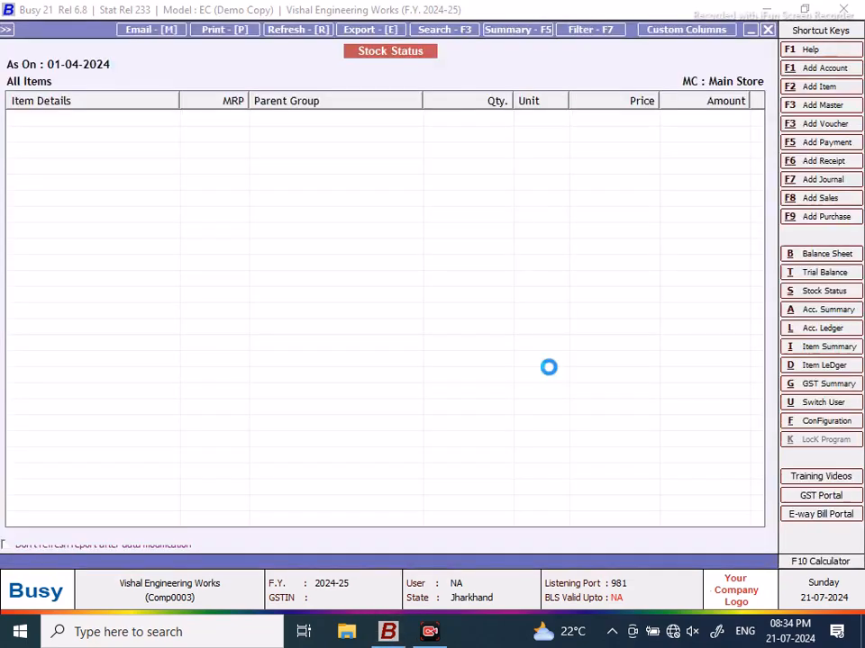
pyautogui.moveTo(762, 155); pyautogui.dragTo(788, 360)
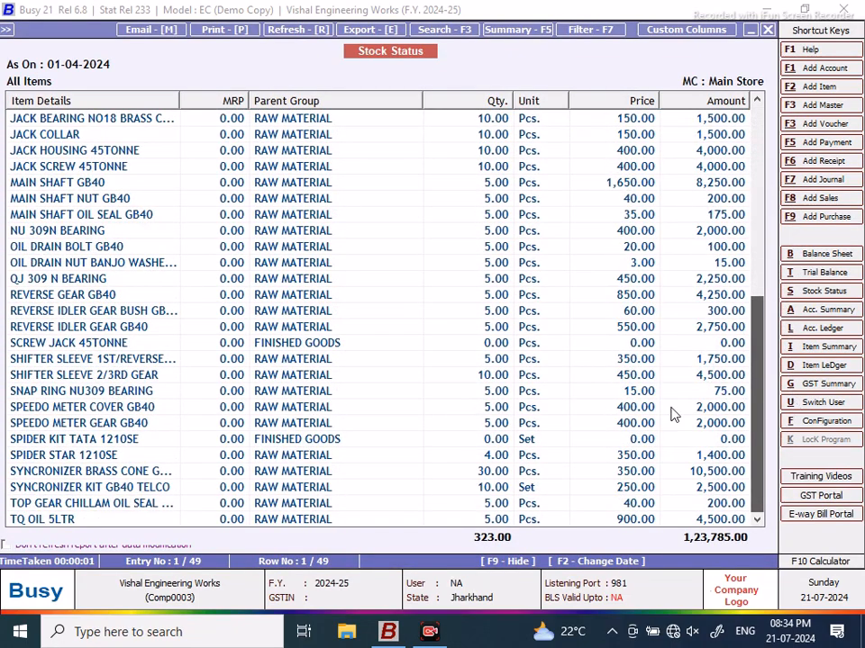
pyautogui.click(501, 348)
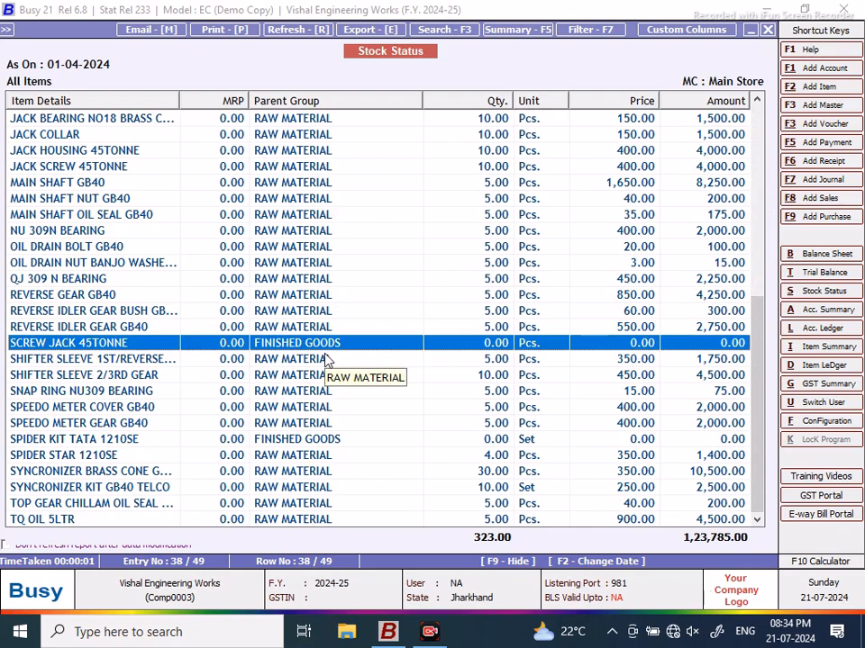
pyautogui.moveTo(768, 366); pyautogui.dragTo(788, 135)
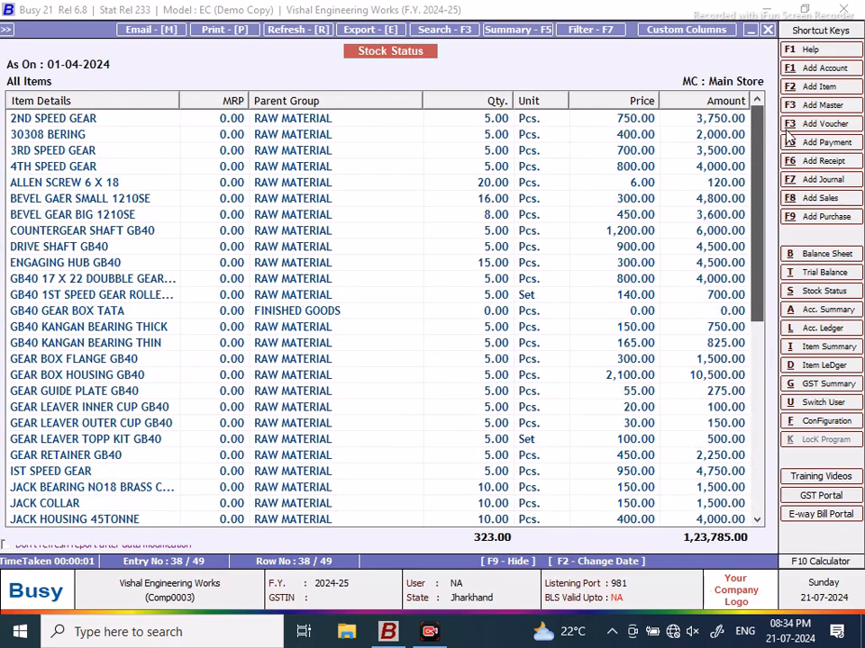
pyautogui.click(767, 33)
pyautogui.click(768, 32)
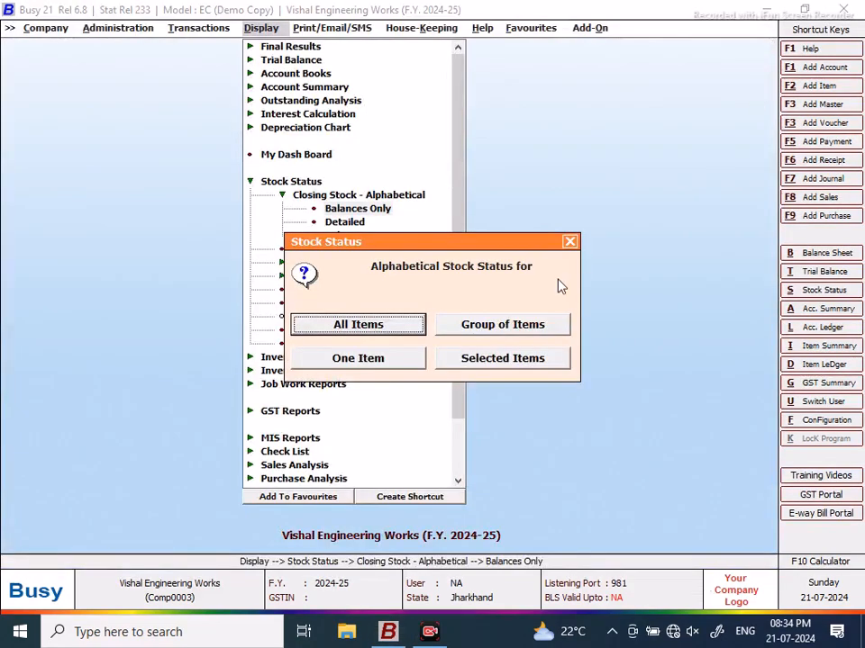
pyautogui.click(569, 242)
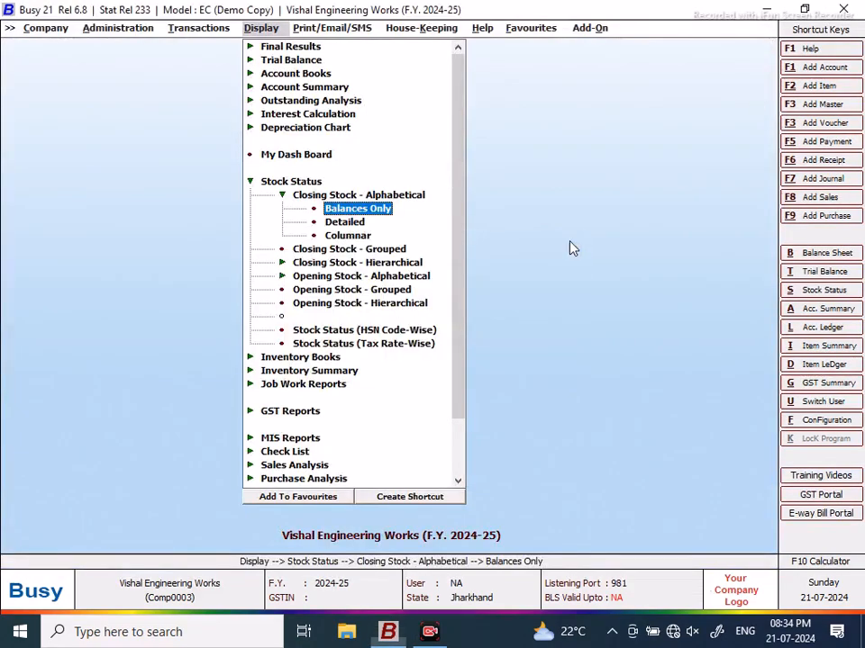
pyautogui.click(250, 182)
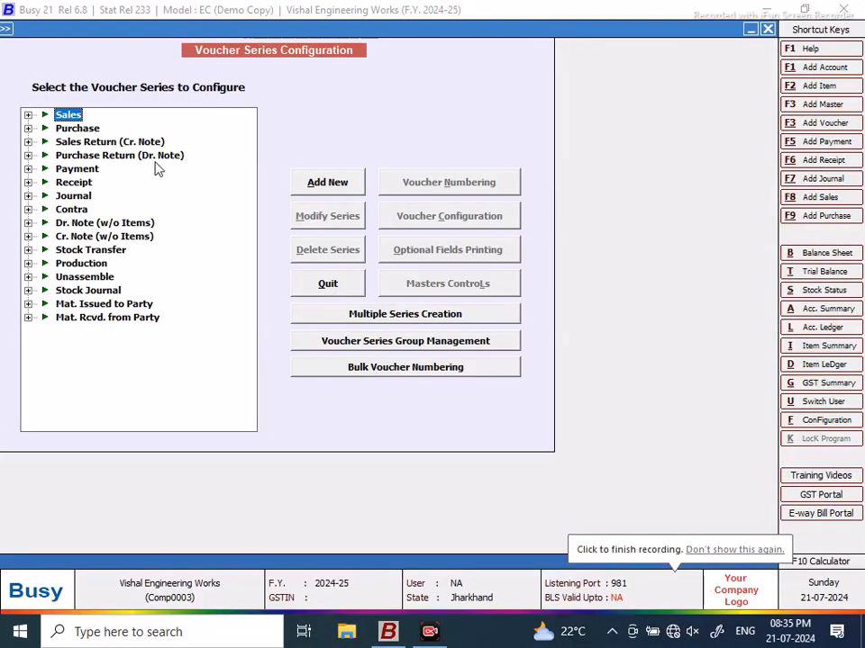
# Step: Give Mat. Issued to Party's Main series automatic yearly numbering, no year, prefix 24-205/JOB/
pyautogui.click(27, 303)
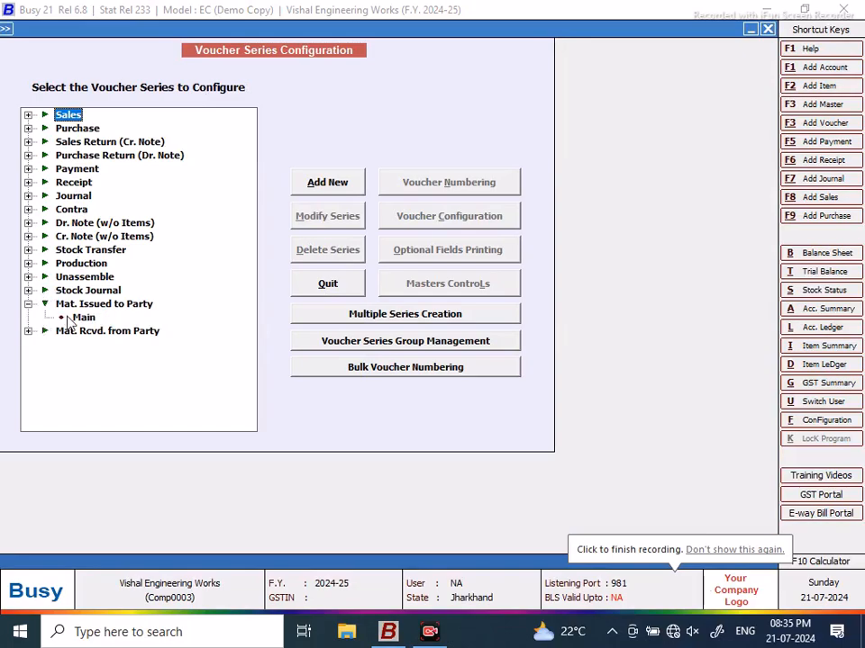
pyautogui.click(79, 317)
pyautogui.click(453, 192)
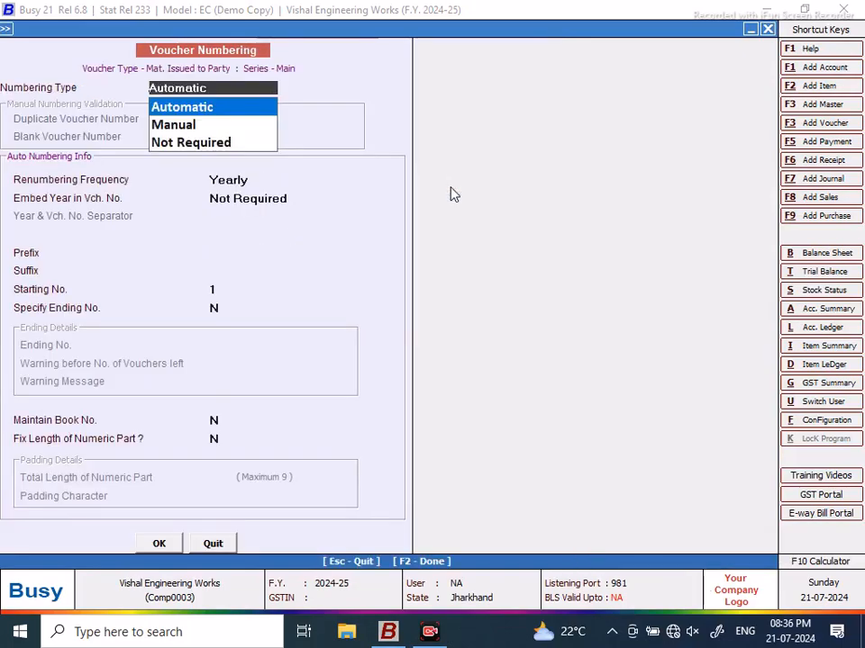
pyautogui.click(174, 109)
pyautogui.click(247, 236)
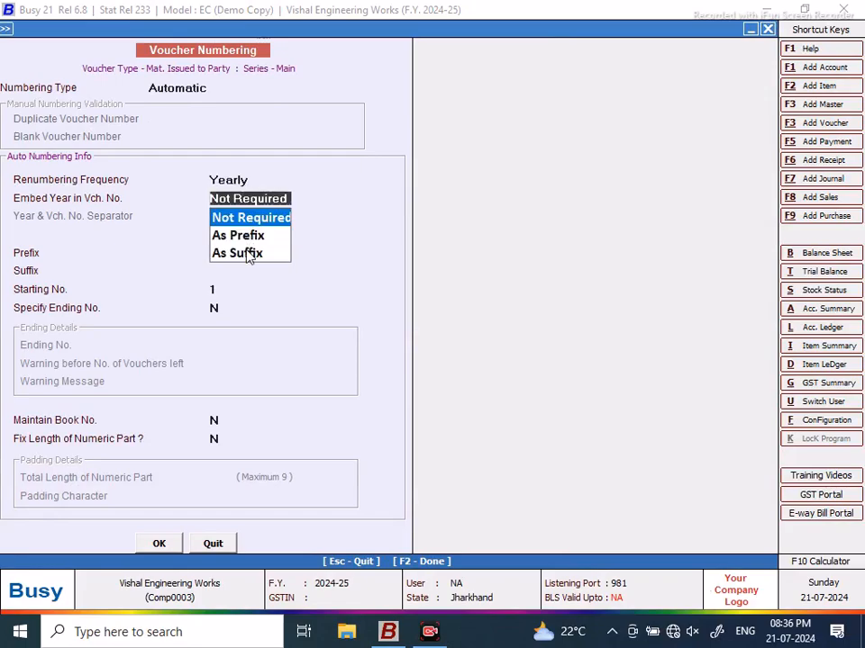
pyautogui.click(247, 217)
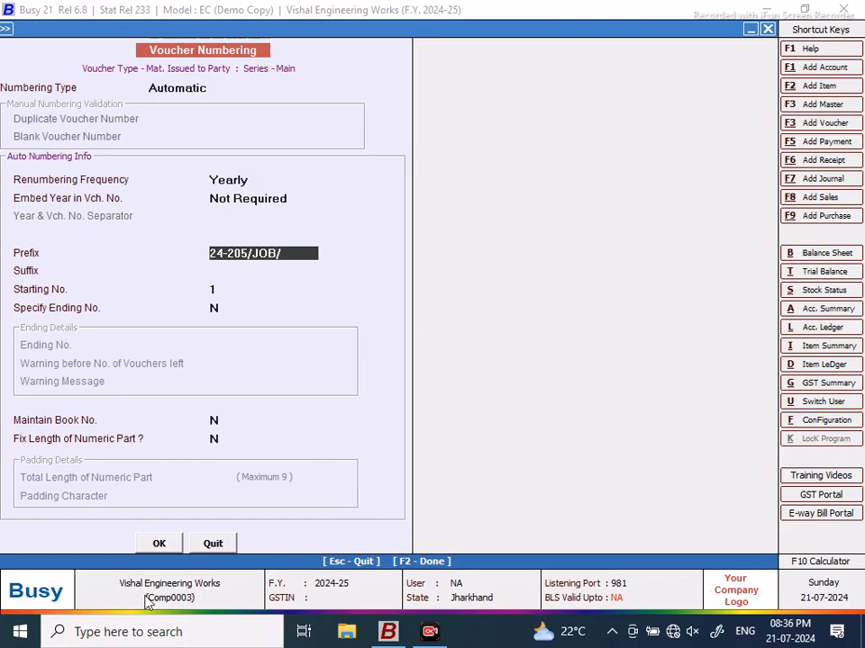
pyautogui.click(158, 543)
# Step: Set Mat. Received from Party's Main series to automatic yearly numbering without year, renumbering vouchers
pyautogui.click(475, 350)
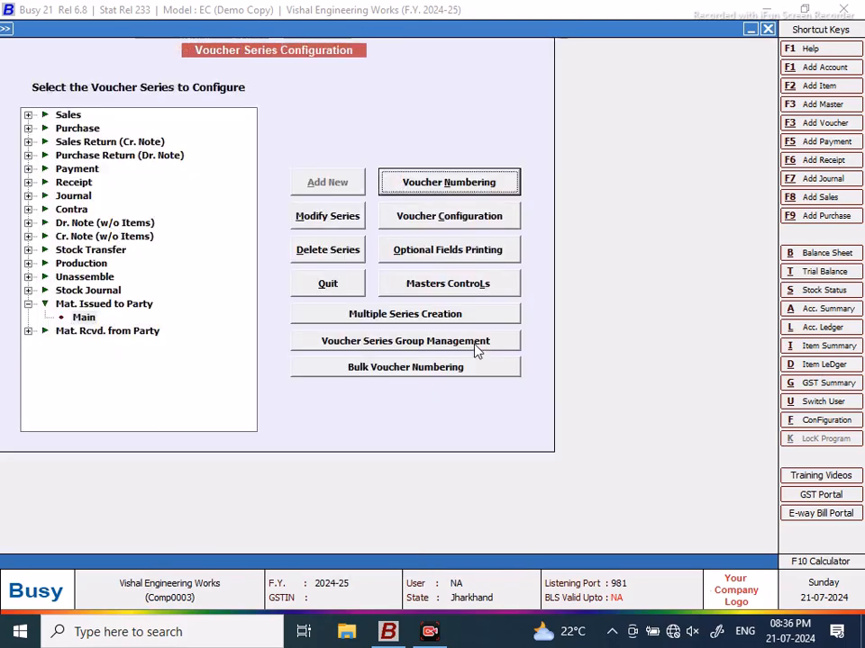
pyautogui.click(28, 331)
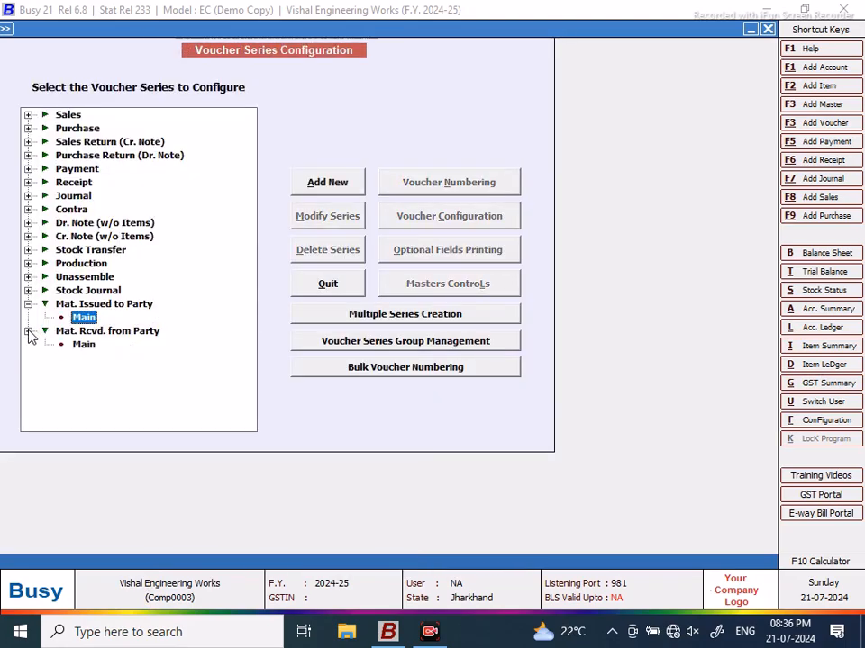
pyautogui.click(83, 344)
pyautogui.click(442, 186)
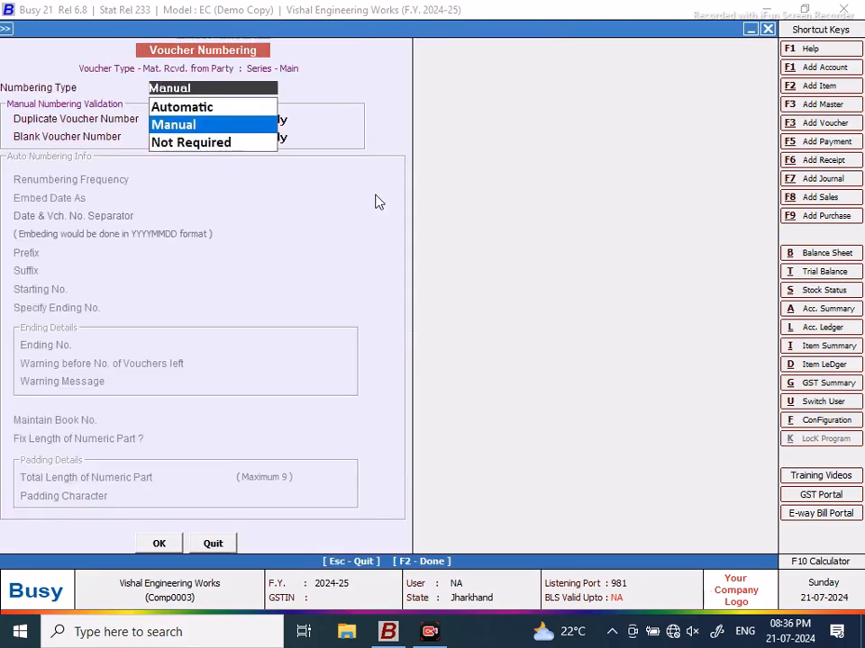
pyautogui.click(185, 107)
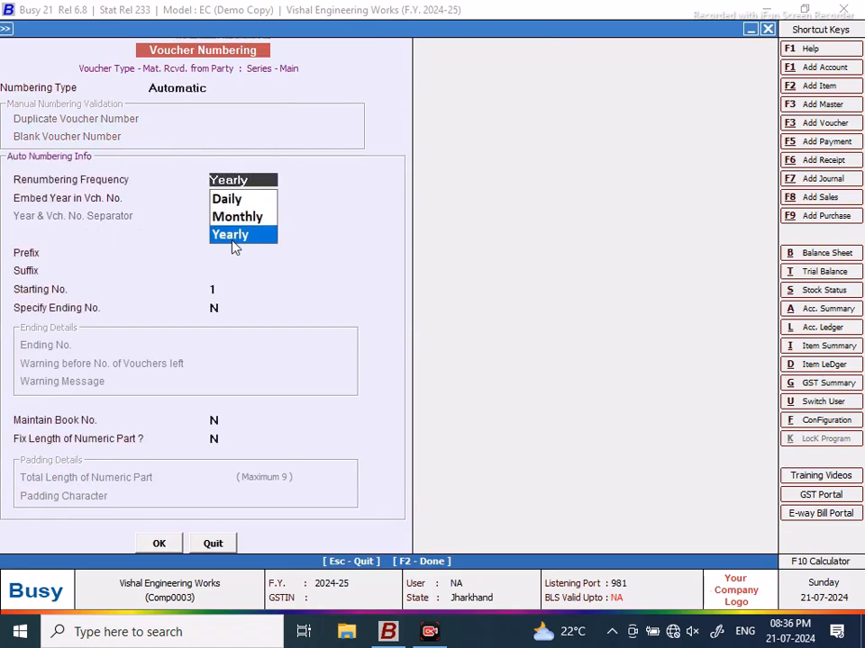
pyautogui.click(232, 236)
pyautogui.click(249, 224)
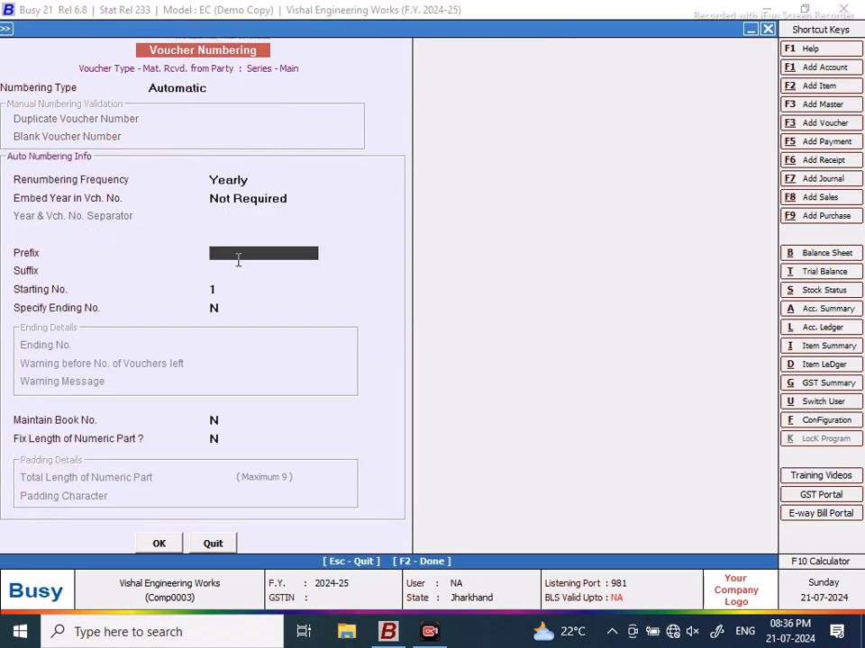
pyautogui.write('FG/')
pyautogui.click(155, 544)
pyautogui.click(486, 357)
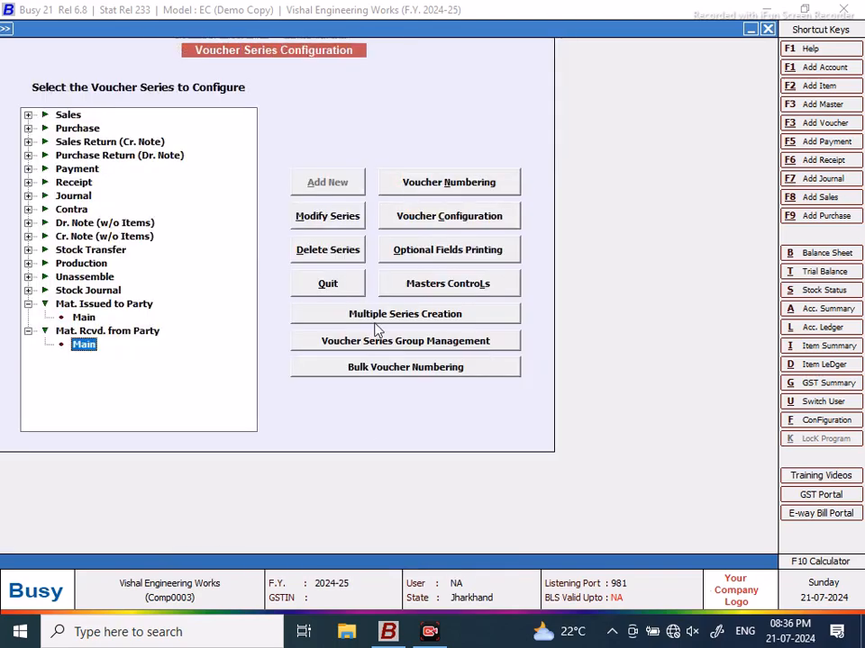
pyautogui.click(328, 283)
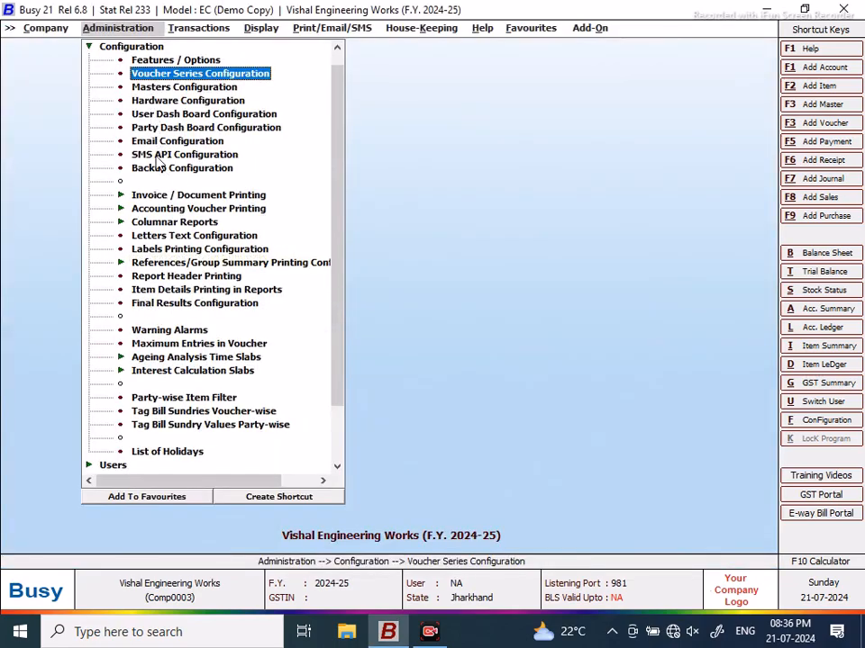
# Step: Set Production's Main series to automatic yearly numbering with prefix PRO/ and renumber vouchers
pyautogui.doubleClick(153, 73)
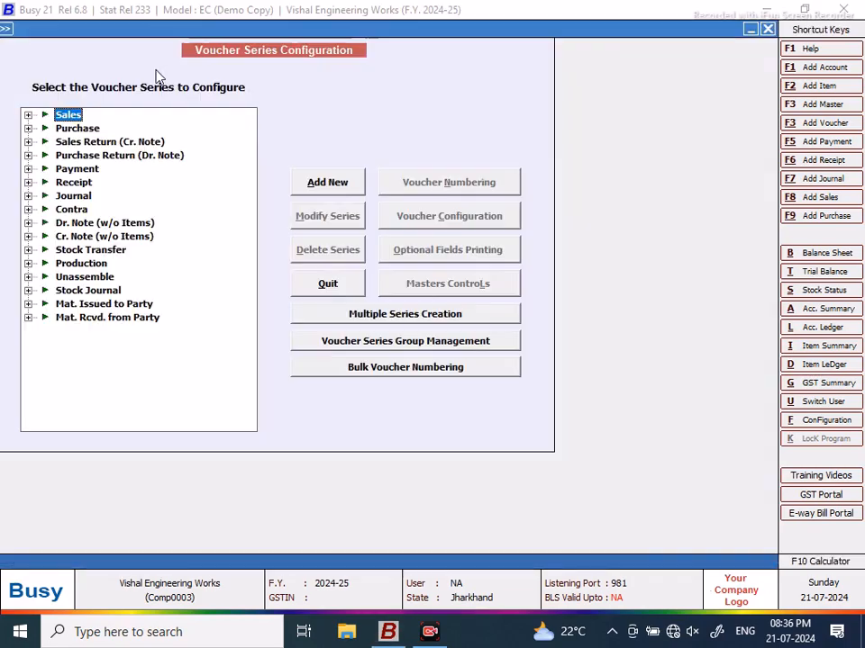
pyautogui.click(28, 264)
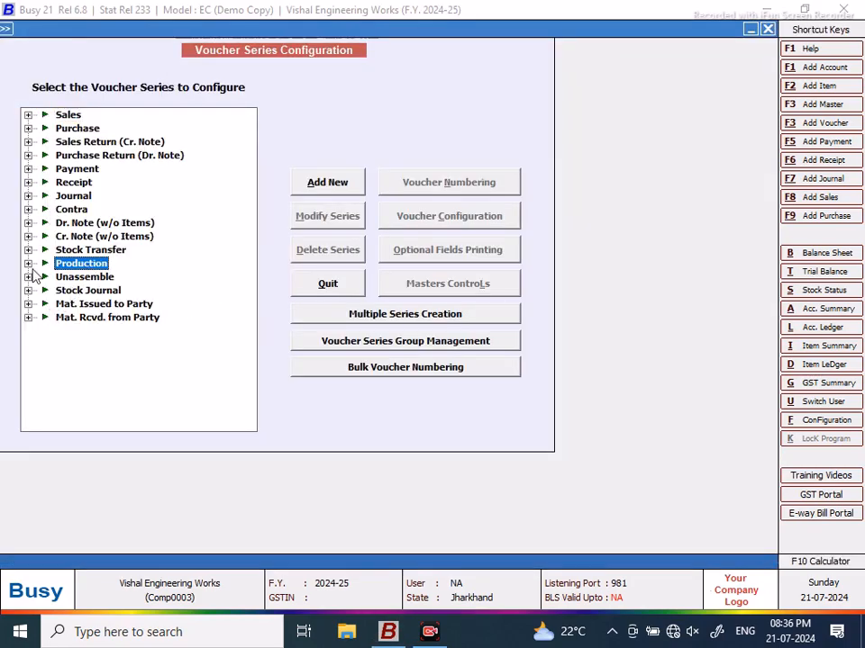
pyautogui.click(86, 278)
pyautogui.click(409, 187)
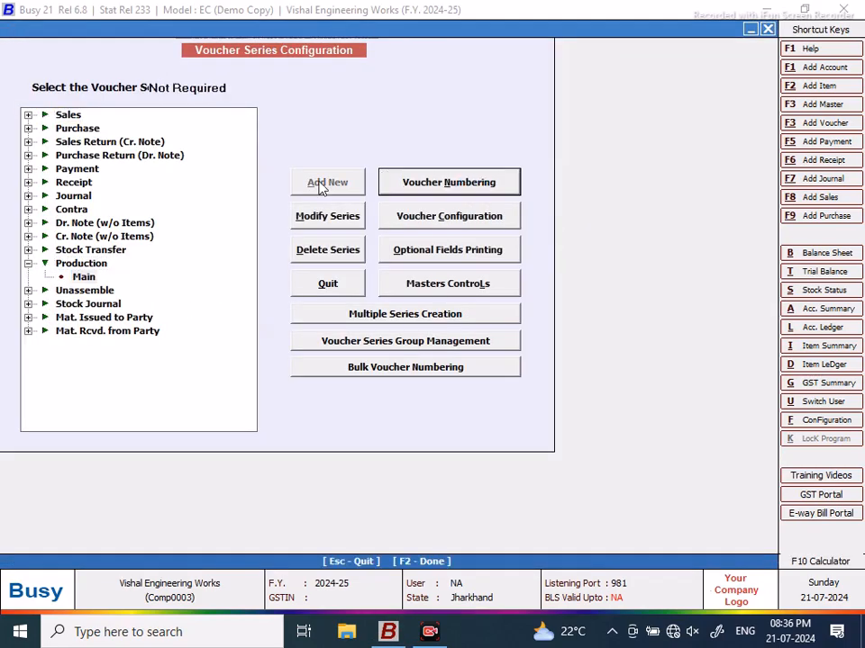
pyautogui.click(180, 111)
pyautogui.click(236, 235)
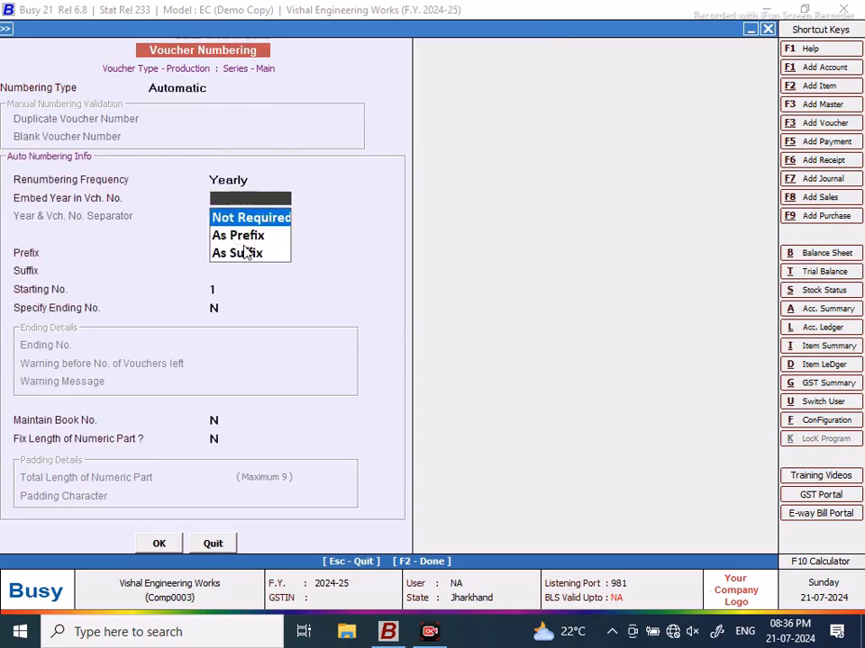
pyautogui.click(247, 222)
pyautogui.write('PRO')
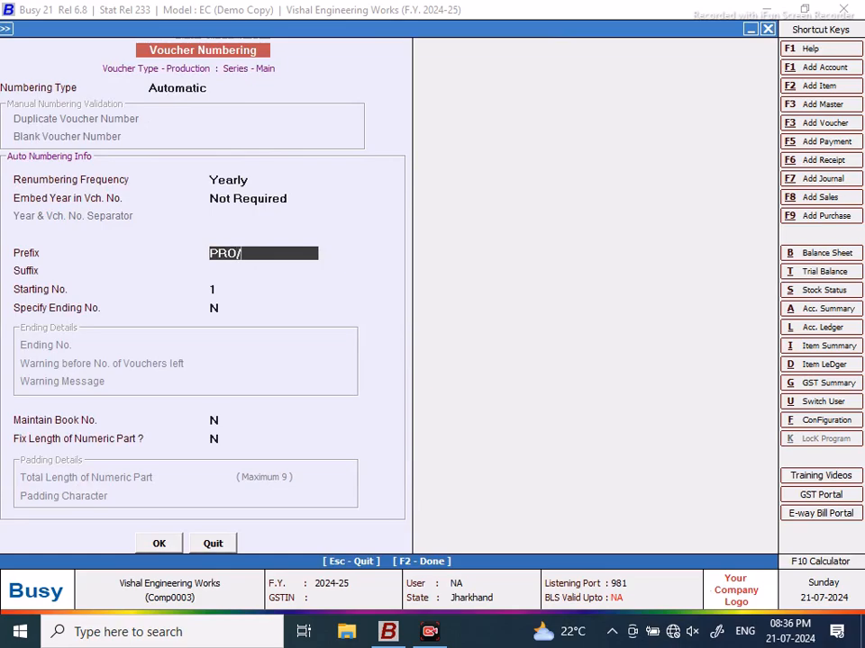
pyautogui.write('/')
pyautogui.click(160, 543)
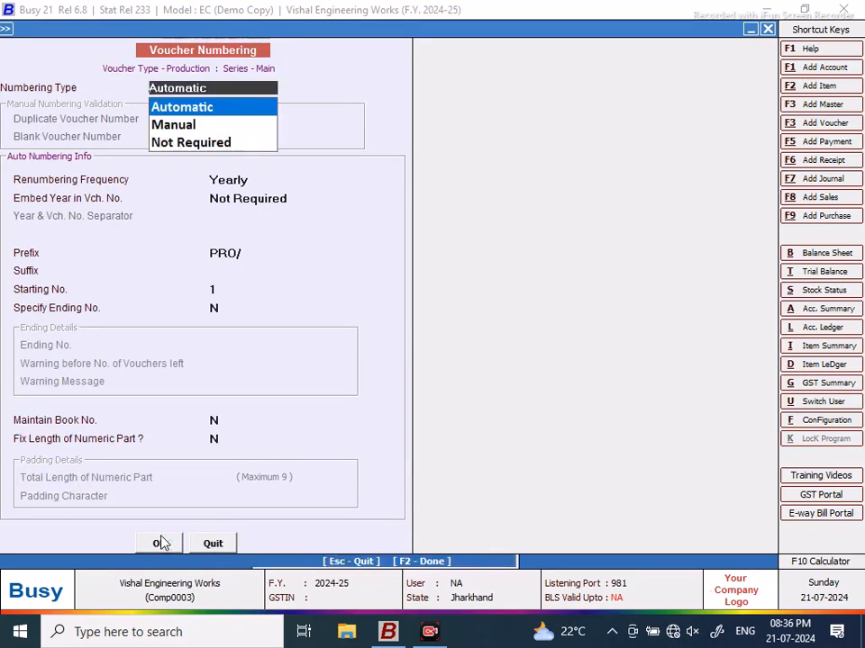
pyautogui.click(484, 354)
pyautogui.click(347, 232)
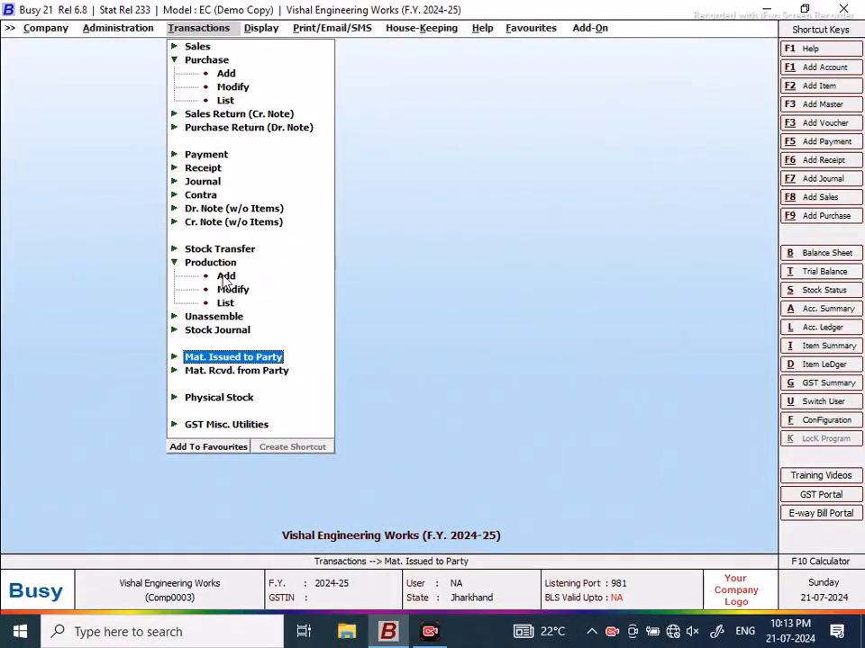
pyautogui.click(174, 59)
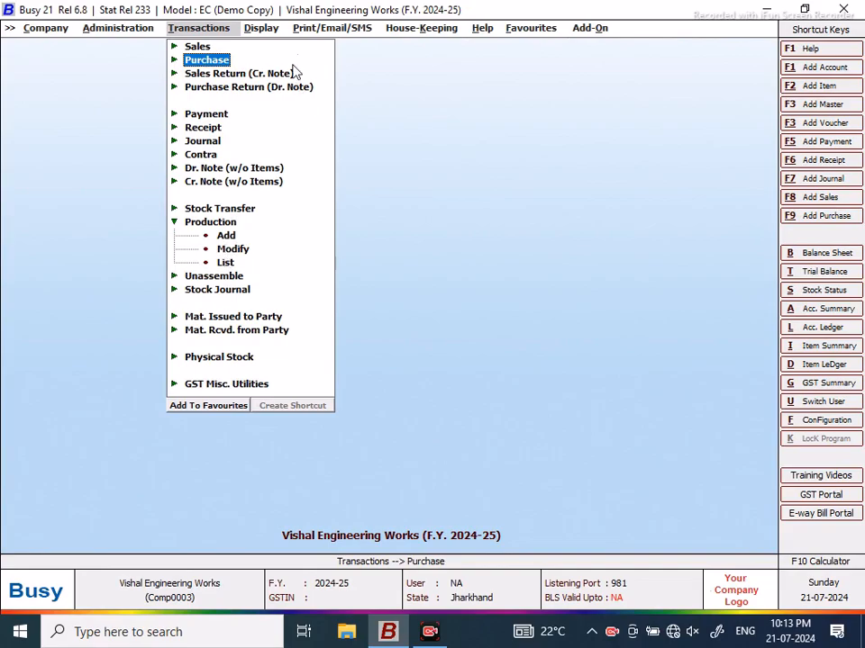
pyautogui.click(262, 27)
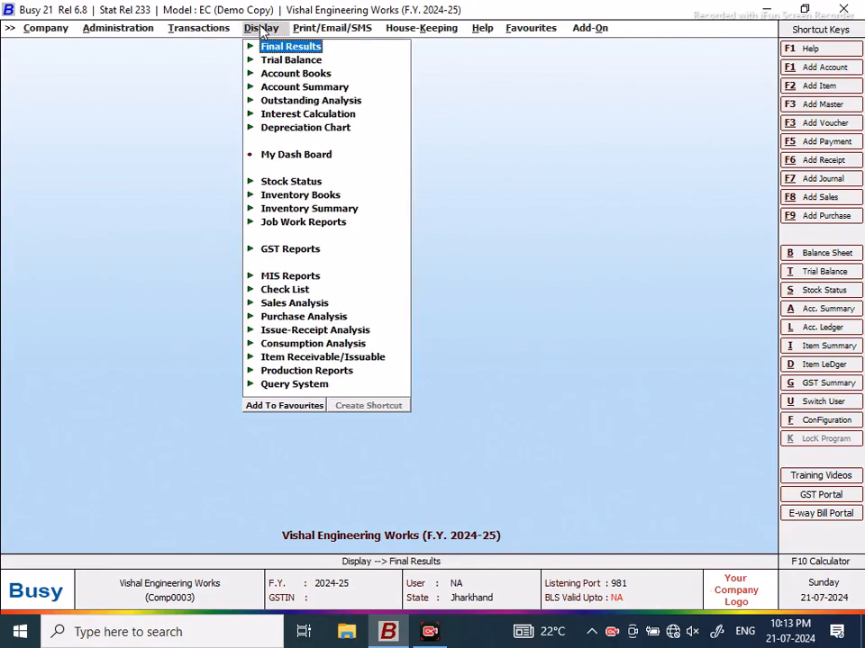
# Step: Open the Detailed alphabetical Closing Stock report for All Items
pyautogui.click(291, 181)
pyautogui.click(396, 195)
pyautogui.press('Down')
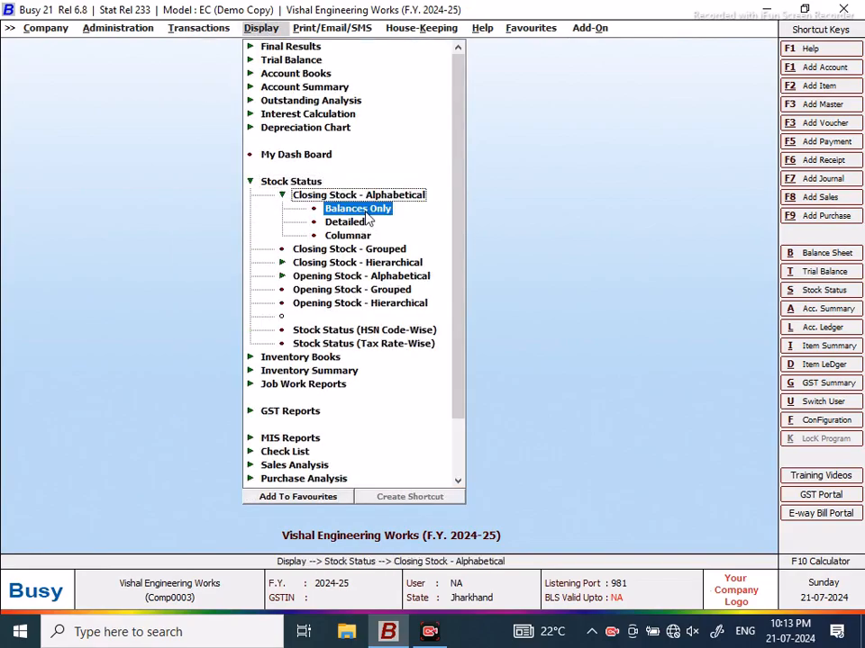
pyautogui.press('Return')
pyautogui.click(569, 243)
pyautogui.press('Down')
pyautogui.press('Return')
pyautogui.click(335, 340)
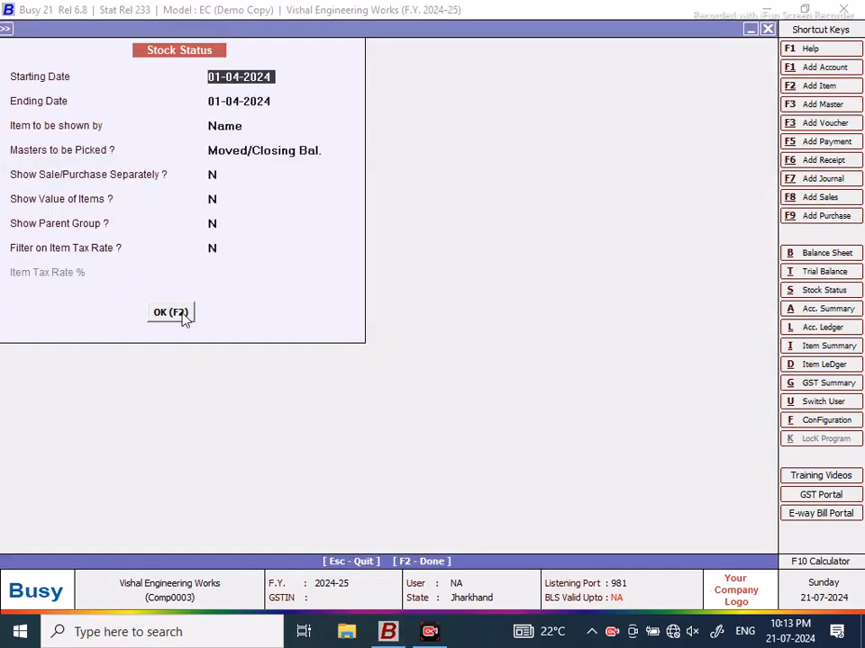
# Step: Set the show options to Y and generate the stock status report
pyautogui.click(215, 174)
pyautogui.press('Return')
pyautogui.write('Y')
pyautogui.press('Return')
pyautogui.write('Y')
pyautogui.press('Return')
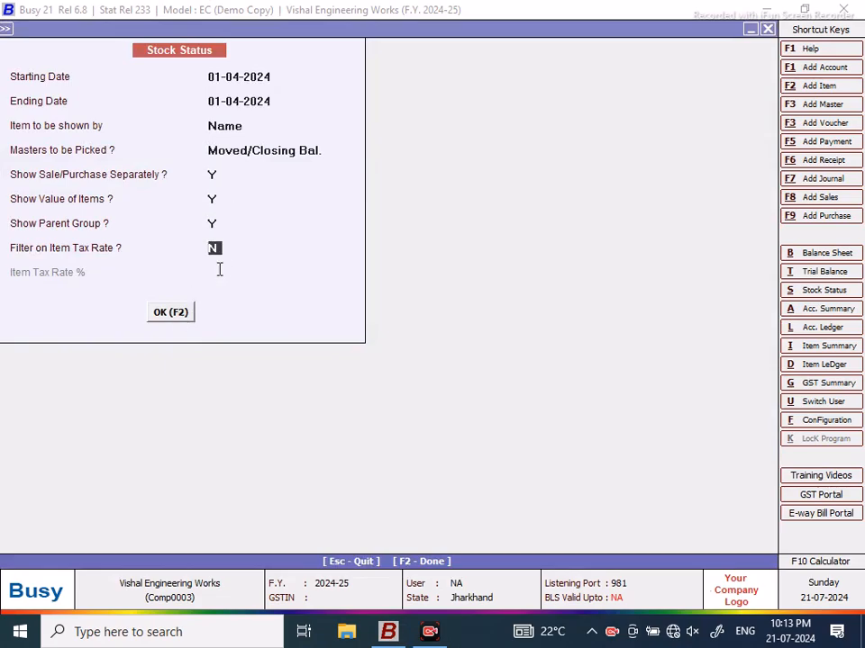
pyautogui.write('Y')
pyautogui.click(170, 311)
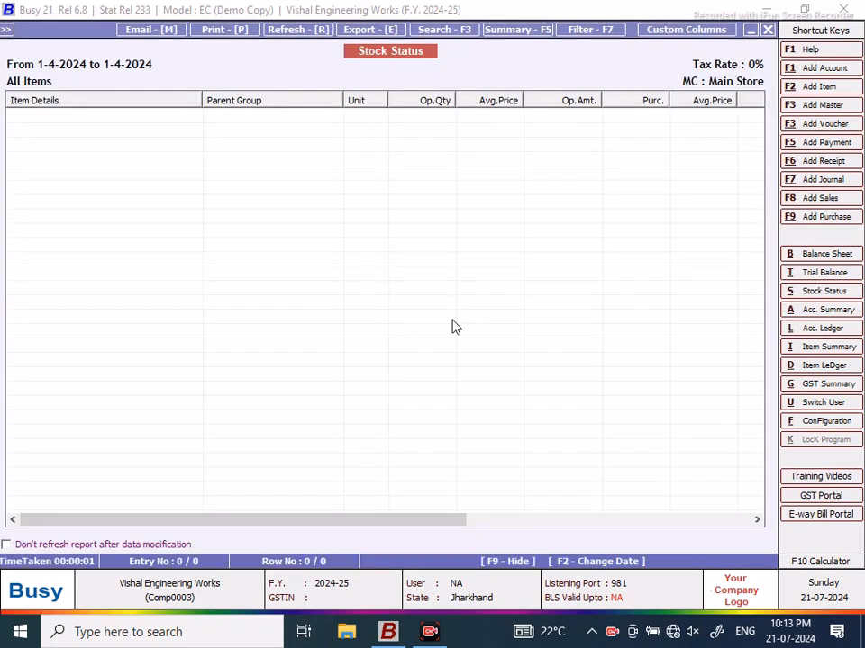
pyautogui.moveTo(425, 518); pyautogui.dragTo(387, 500)
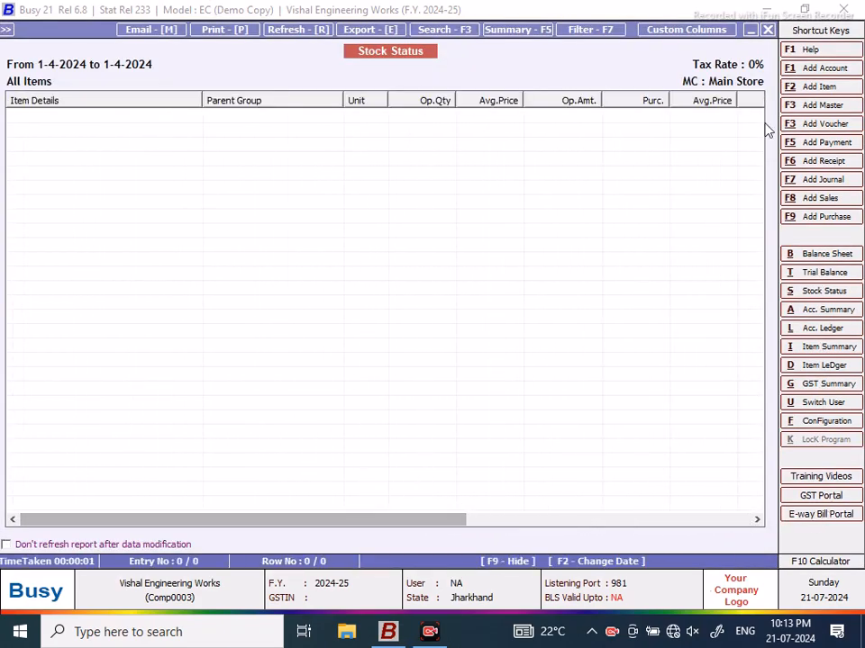
# Step: Set the tax-rate filter to N, regenerate the report and review the 1,23,935.00 closing
pyautogui.click(768, 31)
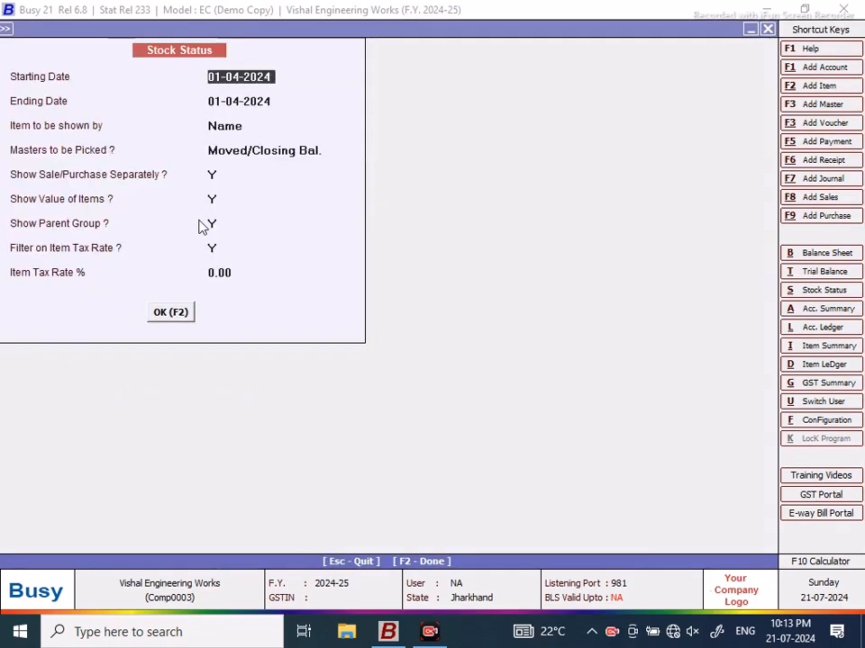
pyautogui.click(239, 272)
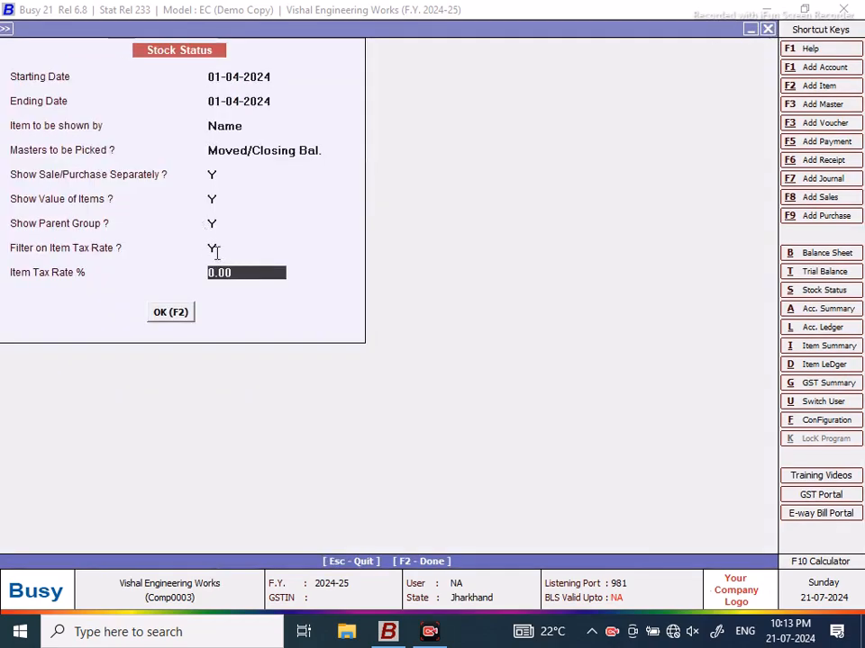
pyautogui.click(215, 249)
pyautogui.write('N')
pyautogui.click(176, 312)
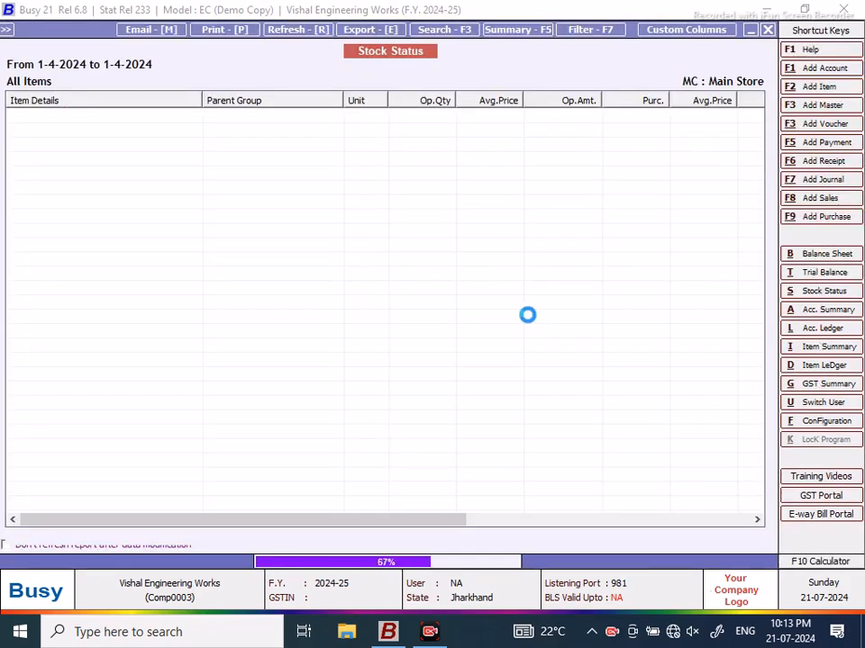
pyautogui.moveTo(357, 525); pyautogui.dragTo(644, 533)
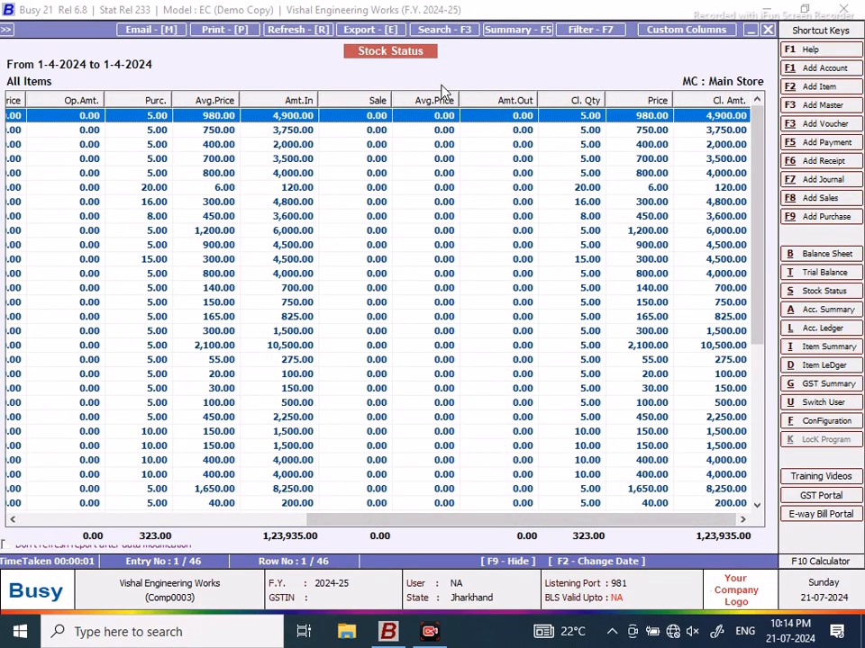
pyautogui.click(767, 29)
# Step: Start a new Material Issued to Party voucher
pyautogui.click(768, 29)
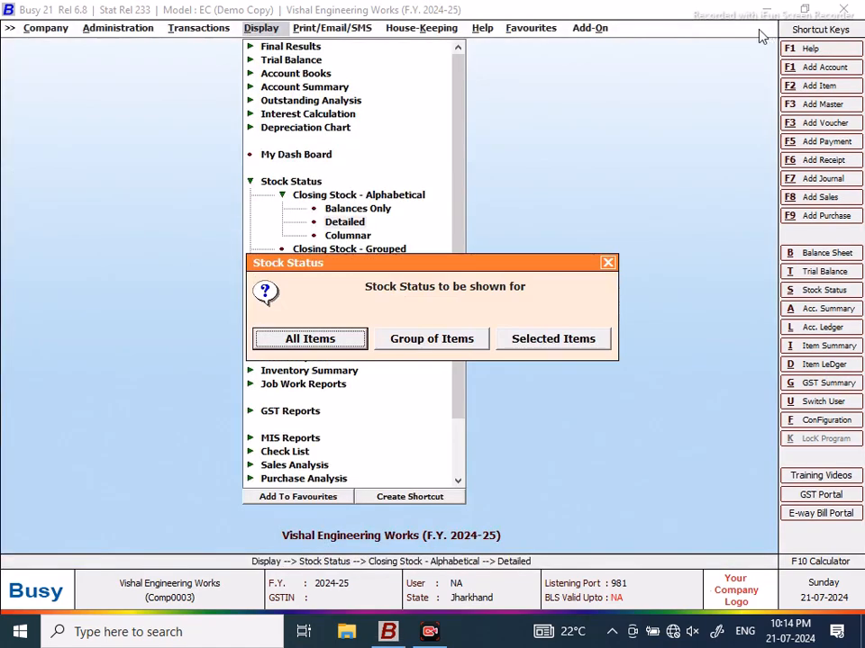
pyautogui.click(608, 261)
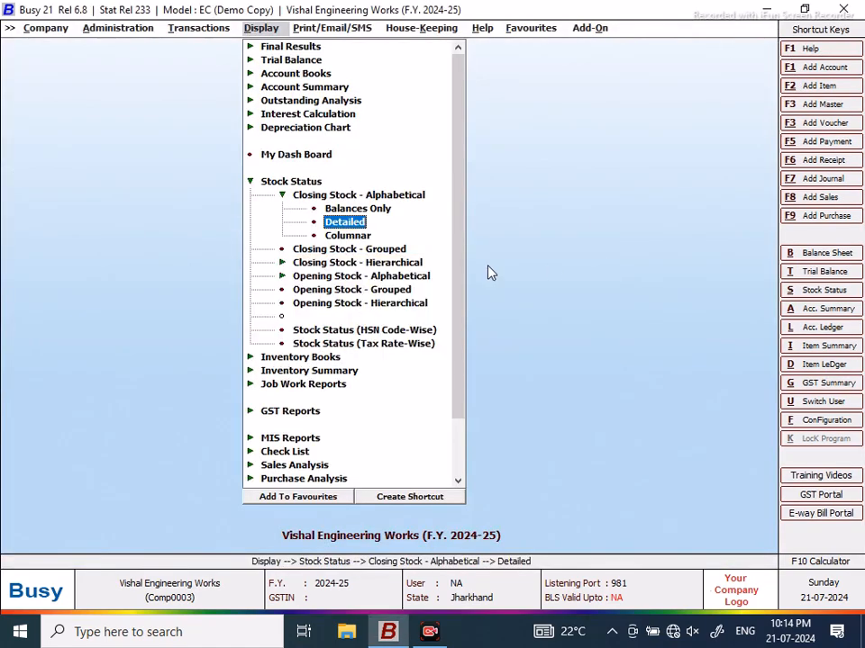
pyautogui.click(191, 29)
pyautogui.click(220, 318)
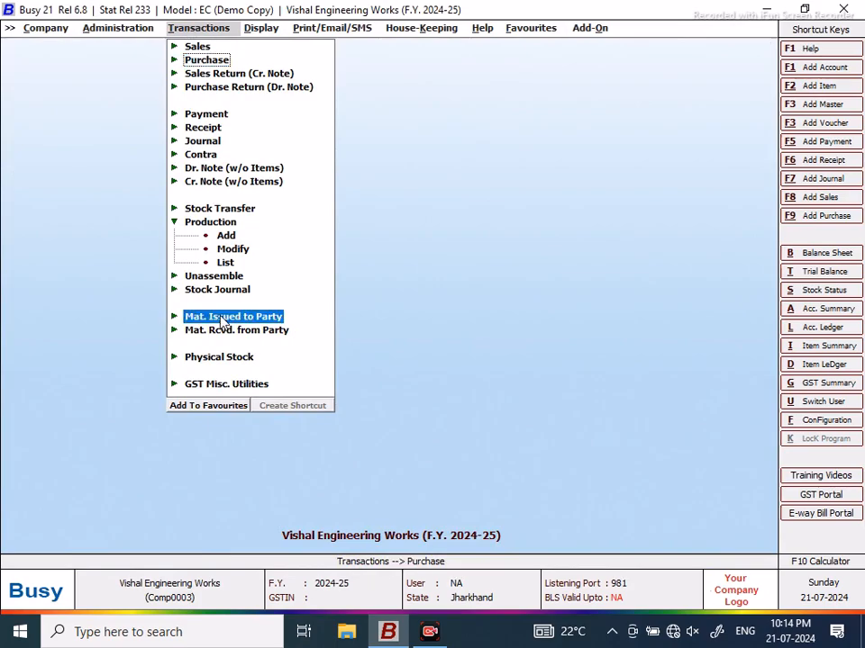
pyautogui.click(236, 331)
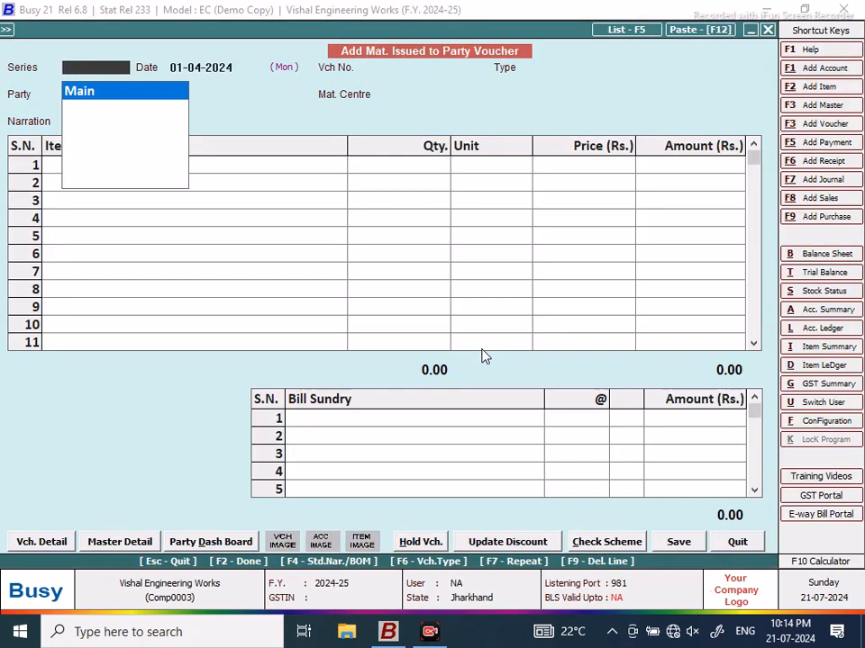
# Step: Accept Main series and date, choose job work, party MURUGAN MACHINES, Main Store
pyautogui.press('Return')
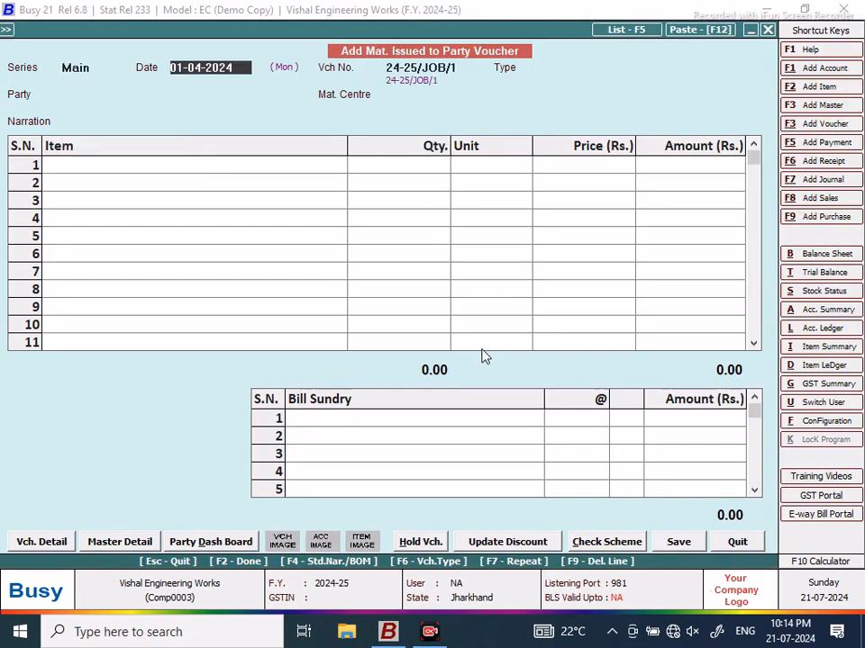
pyautogui.press('Return')
pyautogui.press('Return')
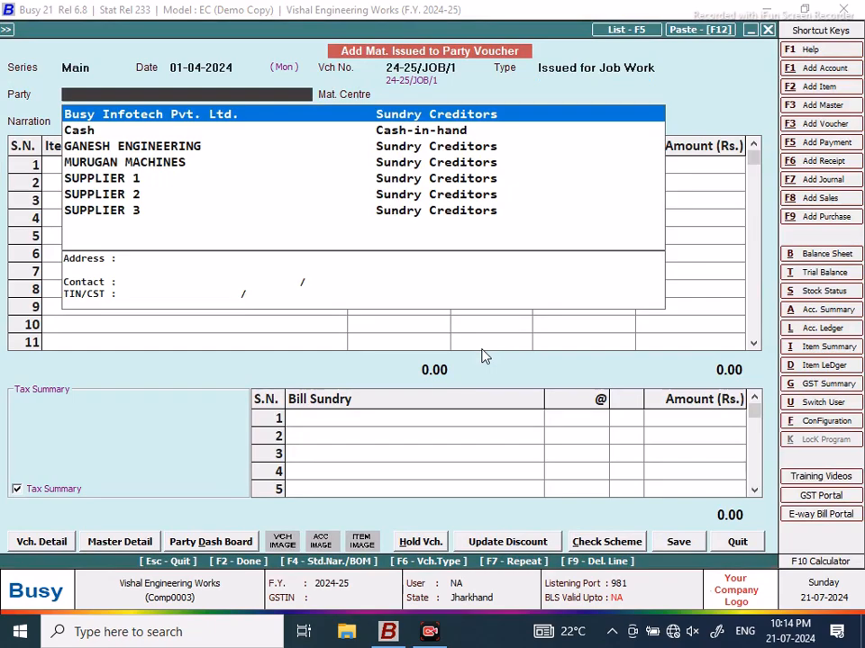
pyautogui.press('Down')
pyautogui.press('Down')
pyautogui.press('Down')
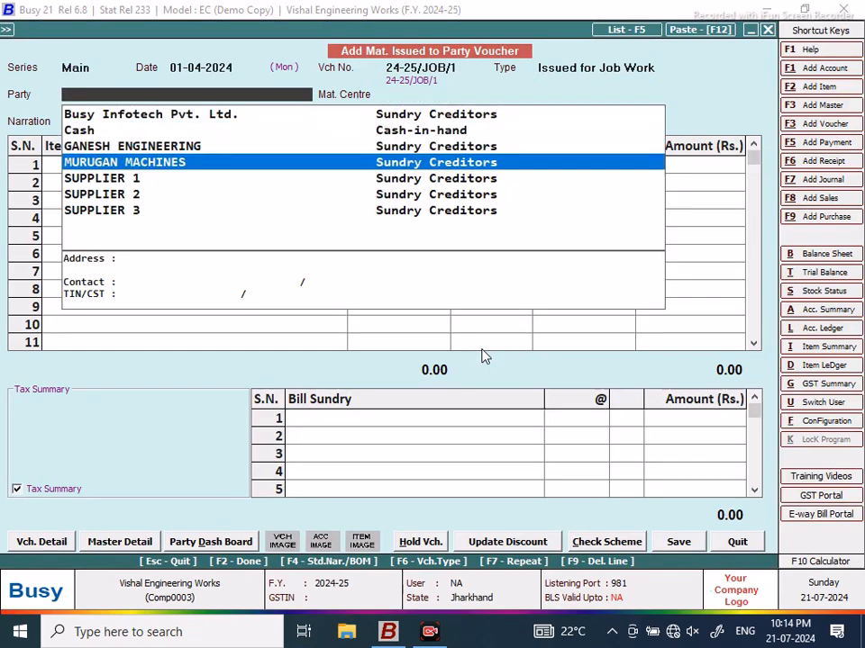
pyautogui.press('Return')
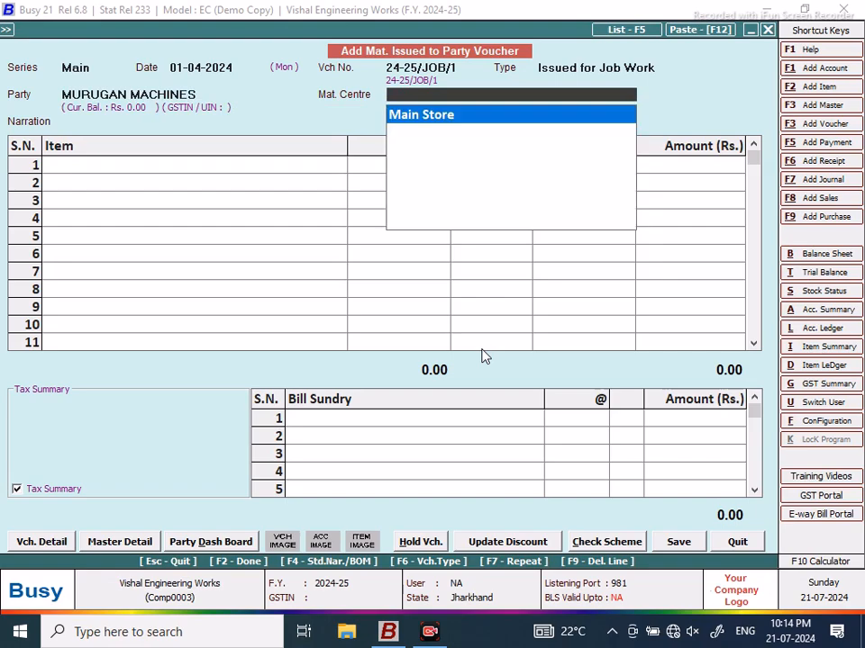
pyautogui.press('Return')
pyautogui.press('Return')
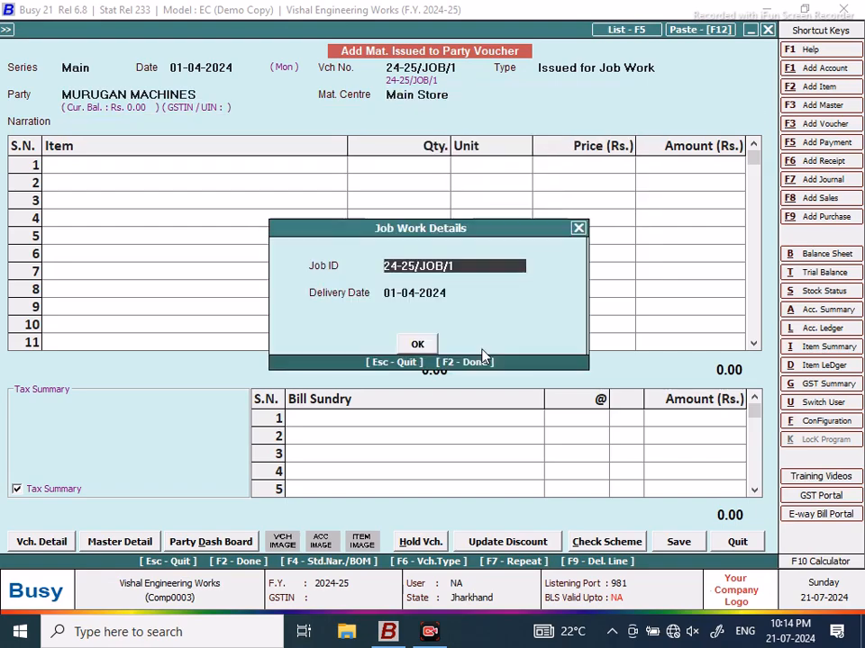
# Step: Fill the voucher items from the GB40 gear box bill of material, quantity 1.00
pyautogui.press('Return')
pyautogui.press('Return')
pyautogui.press('Return')
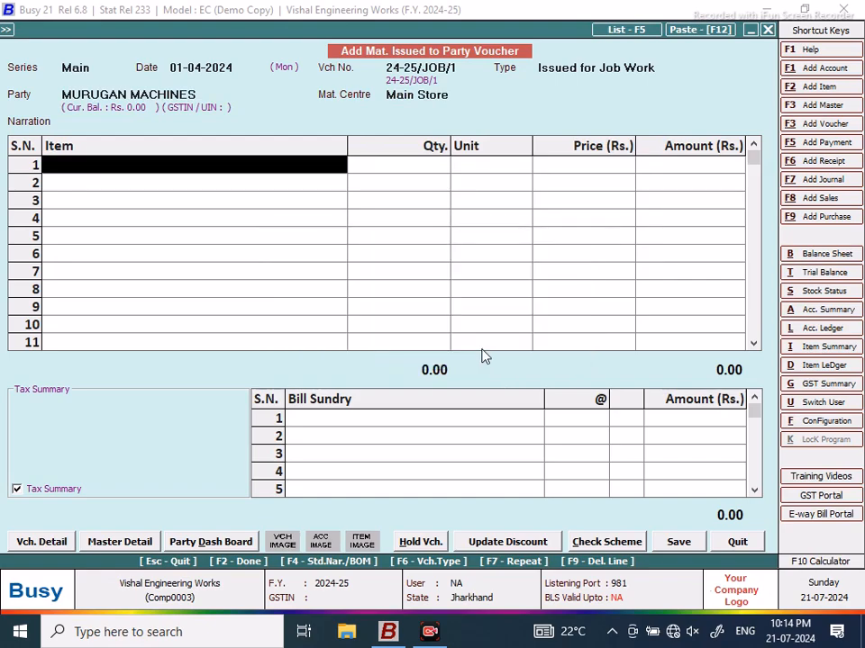
pyautogui.press('F4')
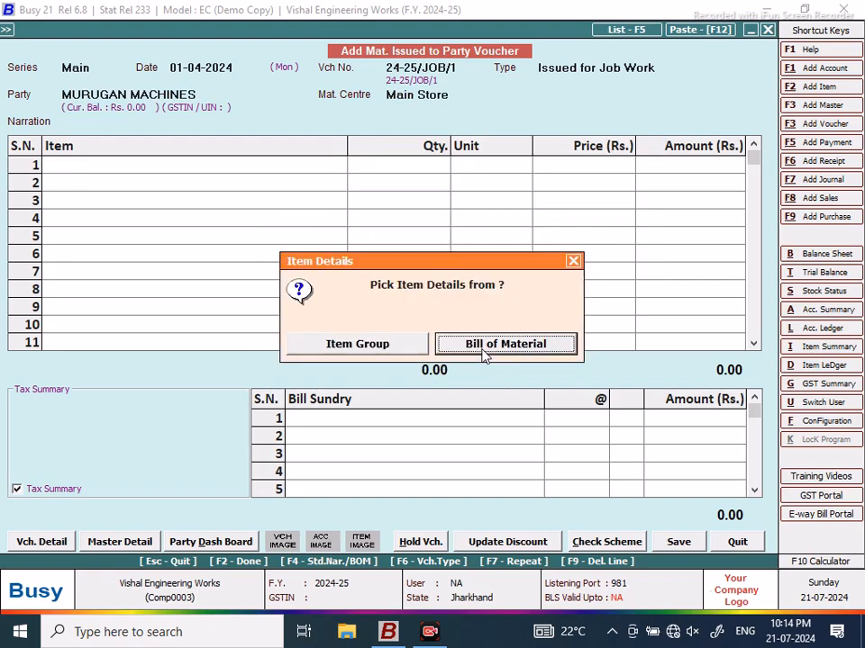
pyautogui.click(498, 343)
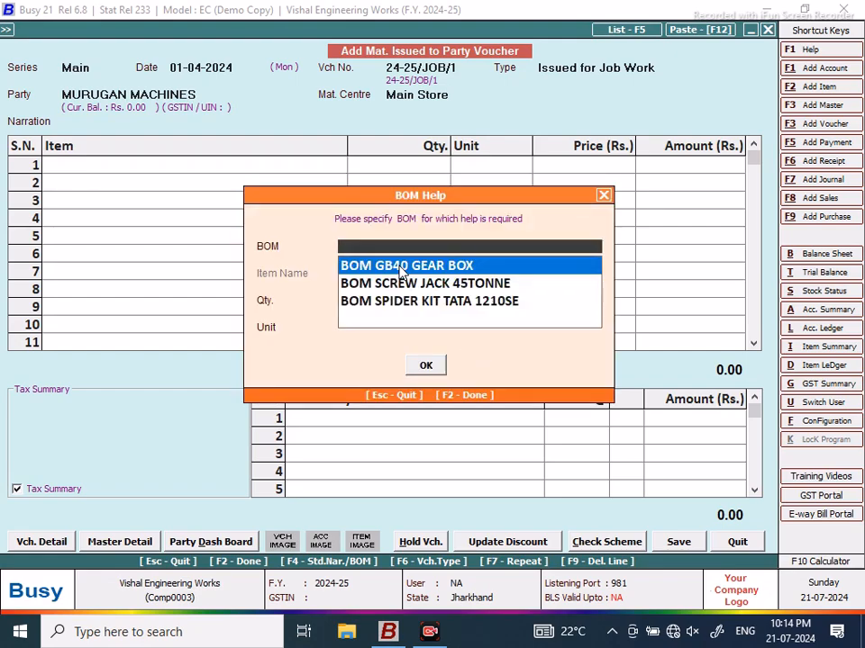
pyautogui.press('Return')
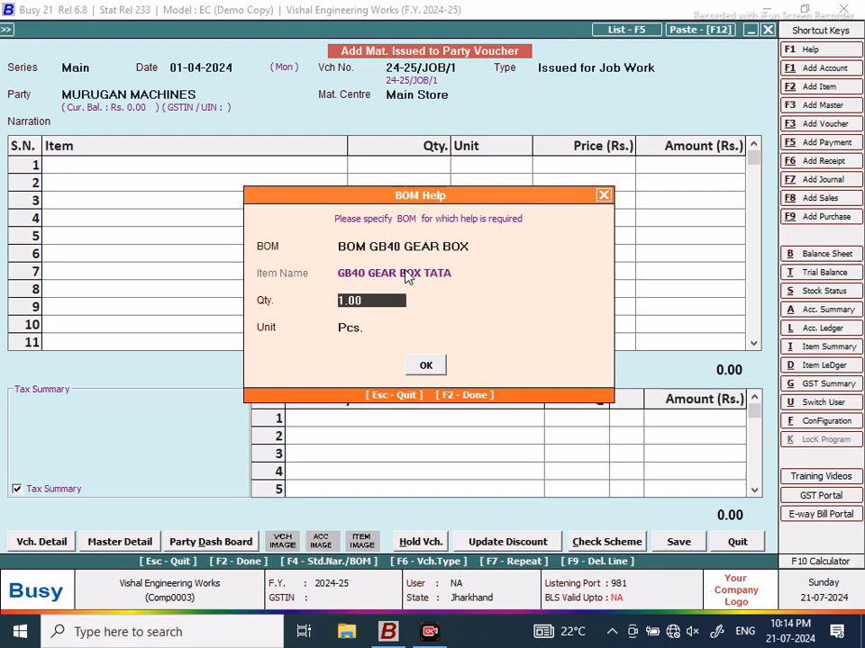
pyautogui.press('Return')
pyautogui.press('Return')
pyautogui.press('Return')
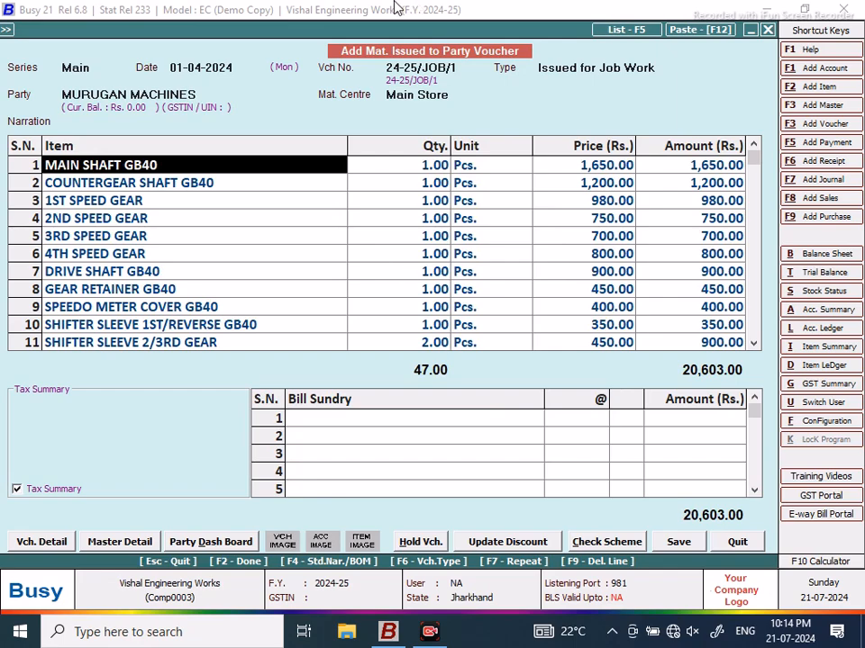
# Step: Change the first item's price to 1,850 and 1ST SPEED GEAR's price to 1,100
pyautogui.click(491, 168)
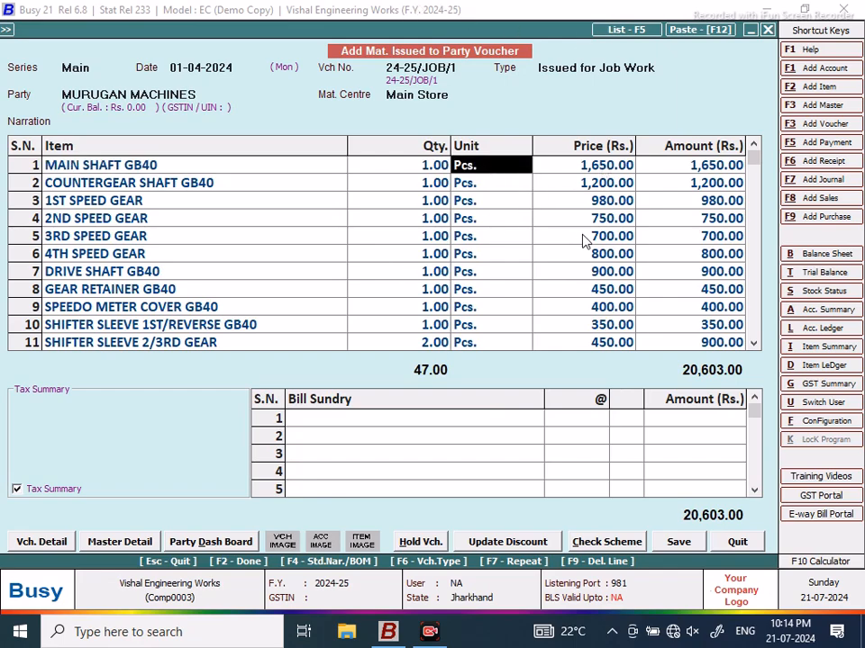
pyautogui.press('Return')
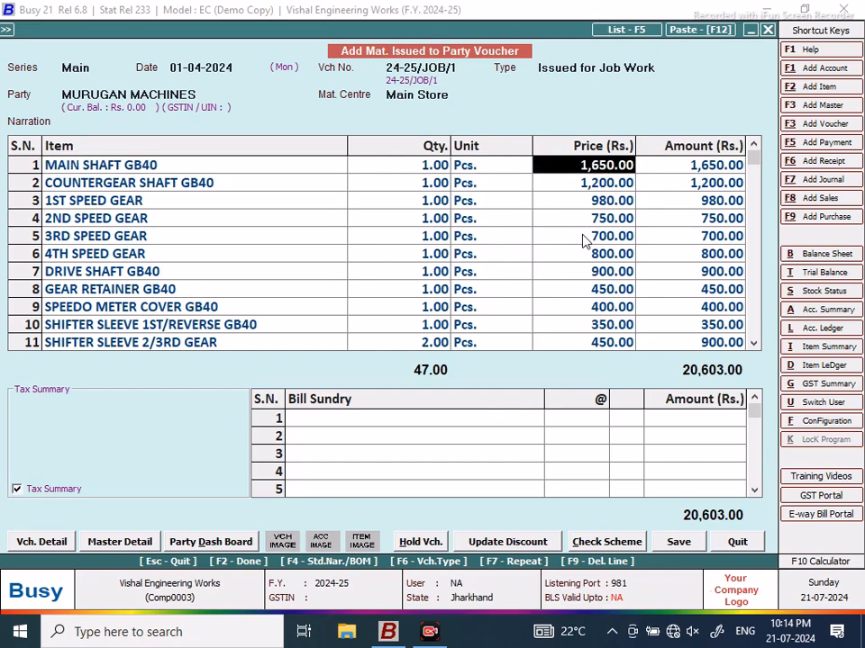
pyautogui.write('1850')
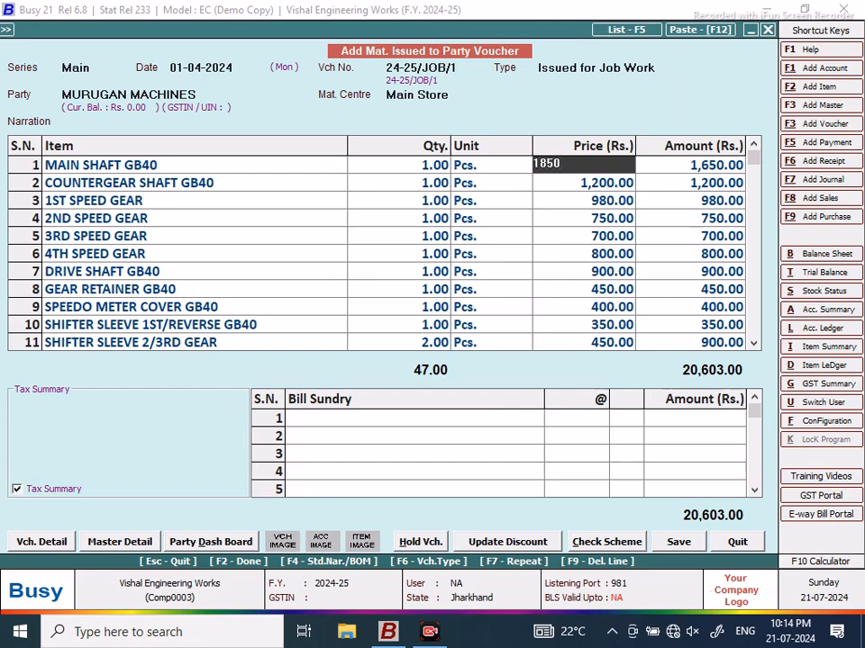
pyautogui.press('Return')
pyautogui.press('Return')
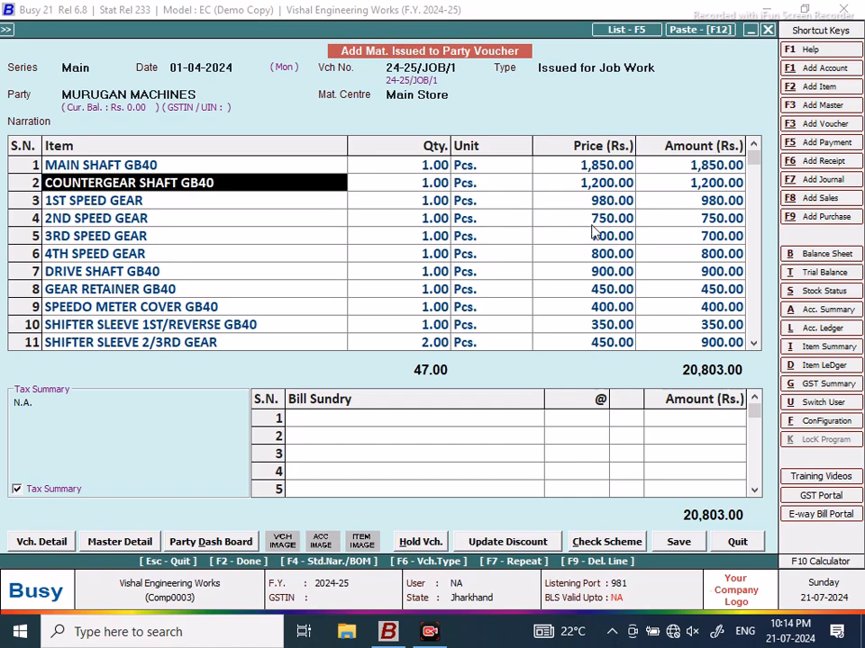
pyautogui.click(593, 204)
pyautogui.write('1100')
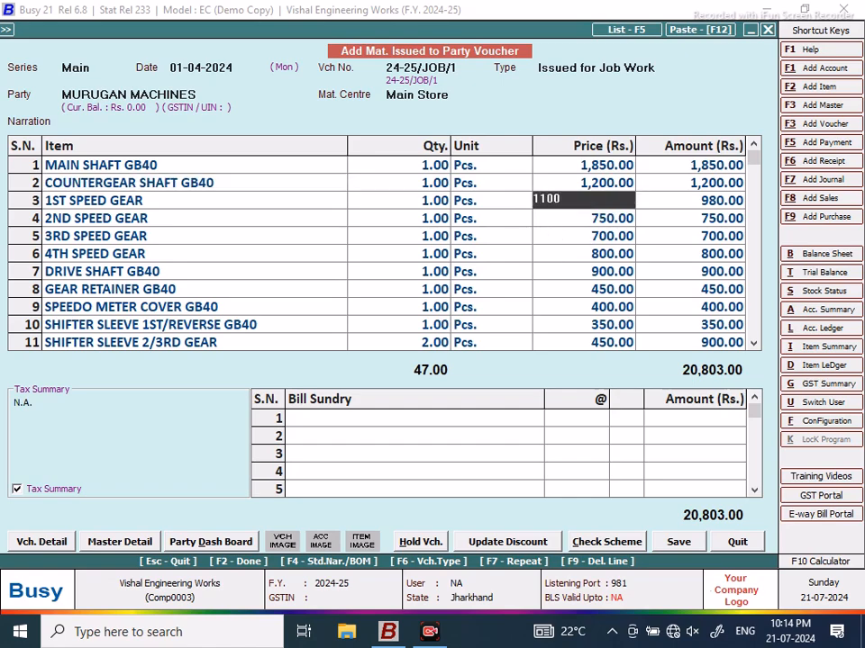
pyautogui.press('Return')
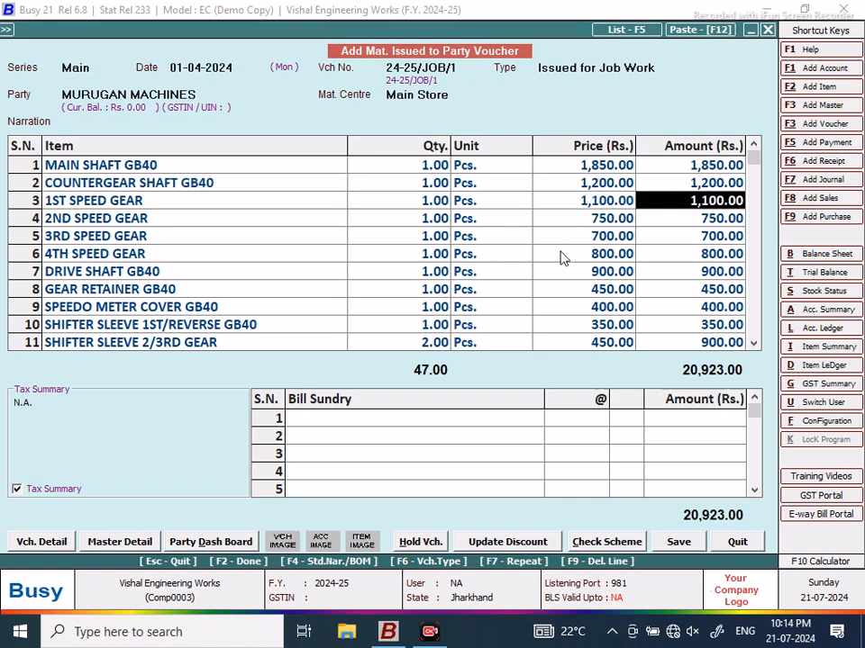
# Step: Save the voucher, confirming finished goods and transport details
pyautogui.click(678, 541)
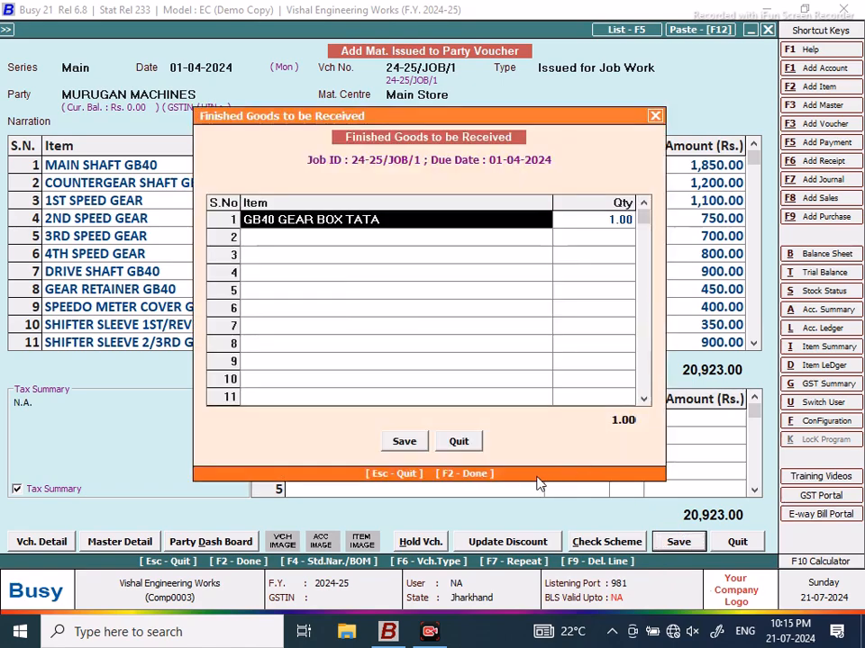
pyautogui.click(403, 441)
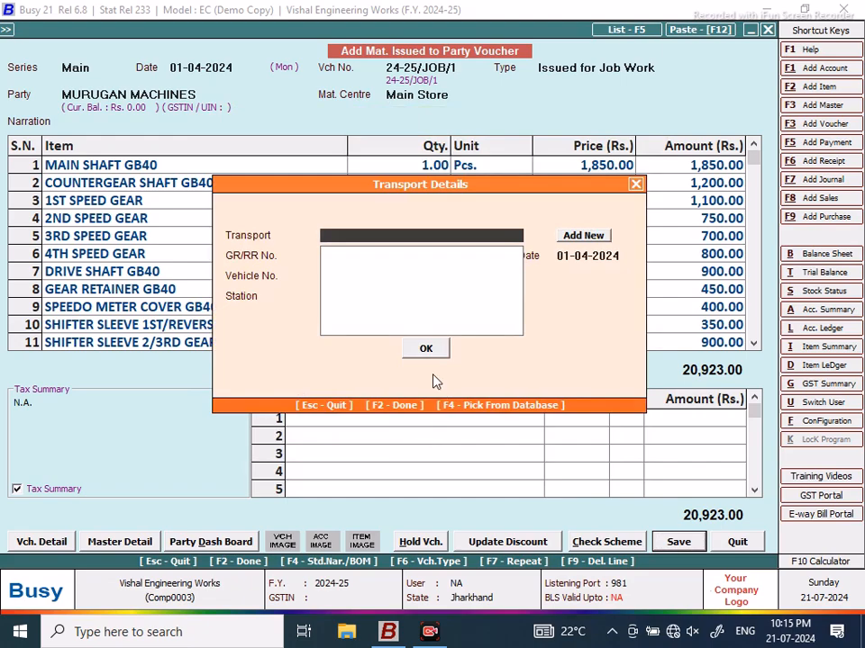
pyautogui.click(436, 357)
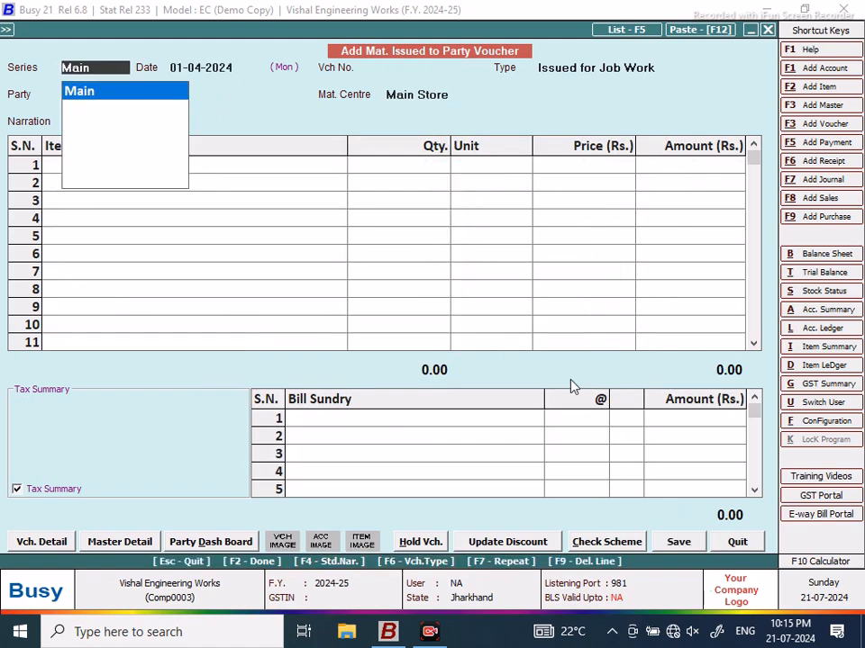
# Step: Leave the blank voucher, open SQL Query Executor and add a query named NEW DESIGN
pyautogui.click(736, 543)
pyautogui.click(260, 28)
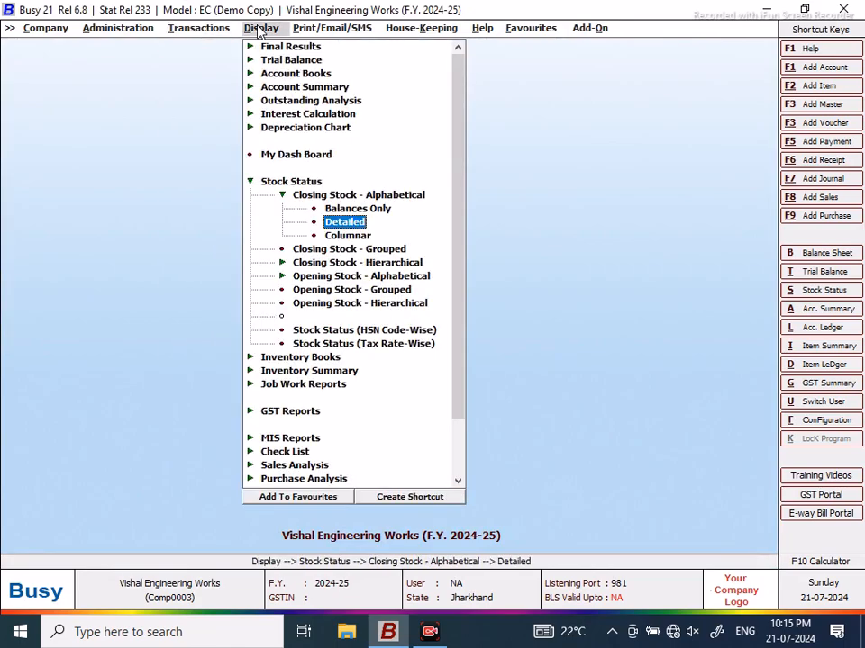
pyautogui.click(250, 182)
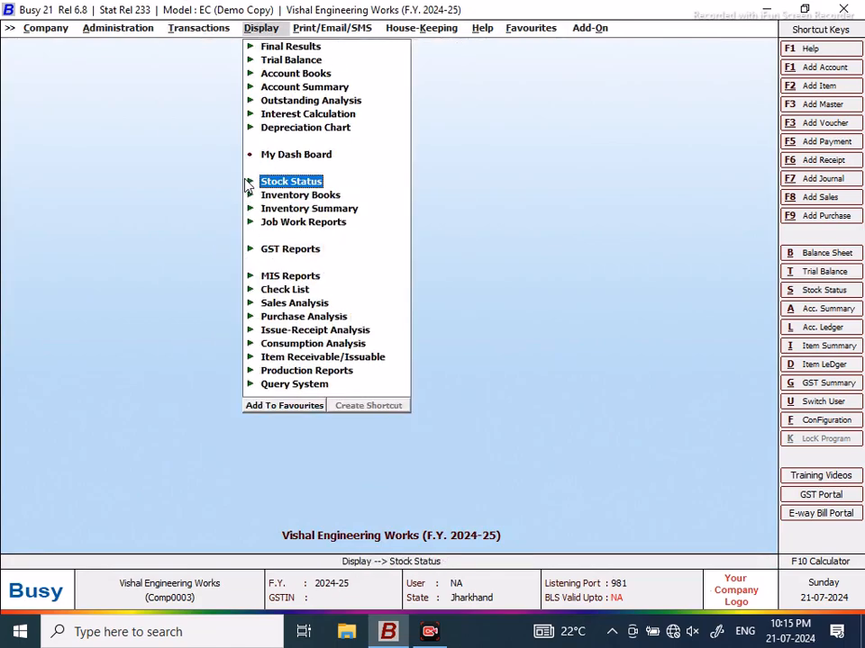
pyautogui.click(415, 34)
pyautogui.click(359, 82)
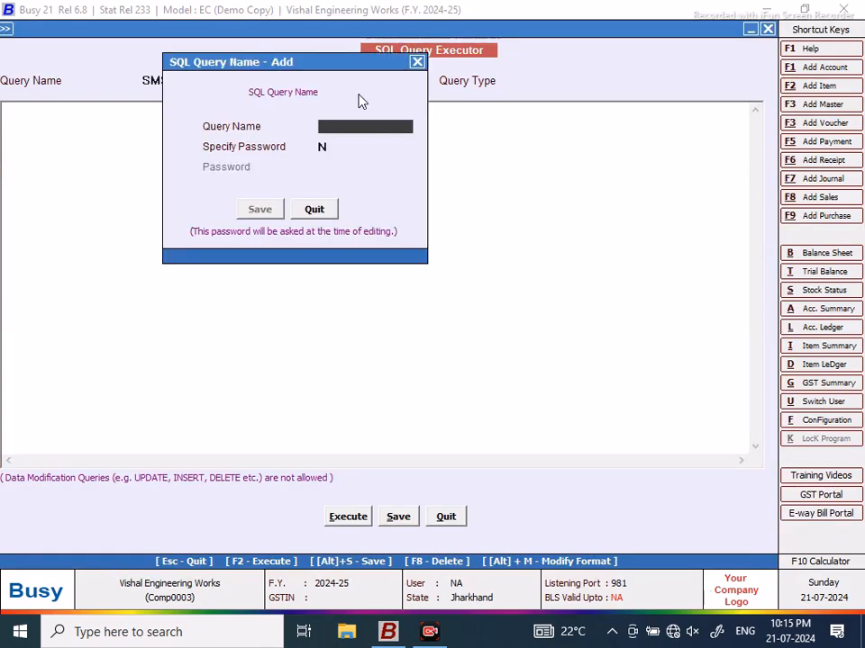
pyautogui.write('NEW DESIGN')
pyautogui.click(261, 210)
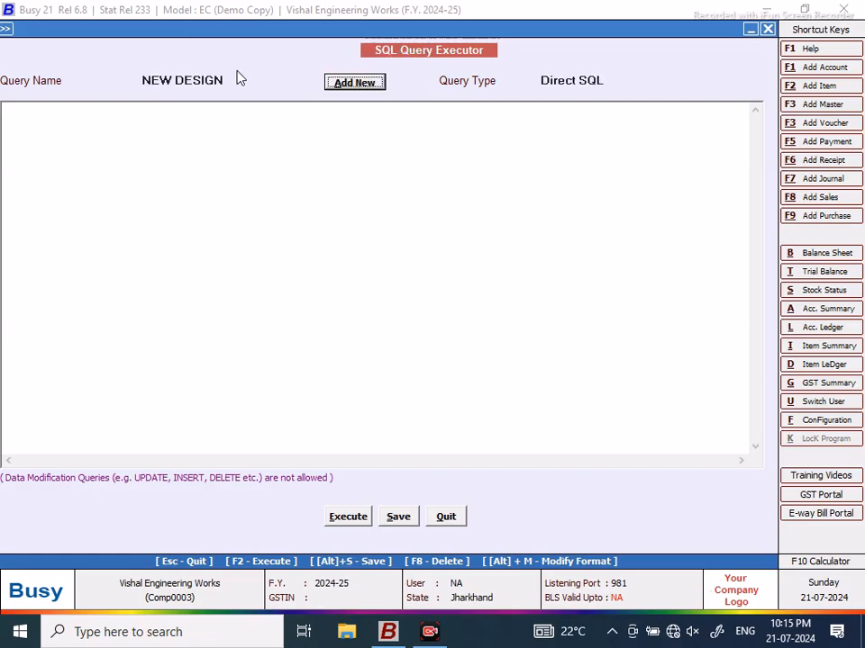
pyautogui.moveTo(228, 34); pyautogui.dragTo(247, 33)
# Step: Begin the query selecting Ds.Date and a Master1 name subquery aliased Product
pyautogui.click(68, 109)
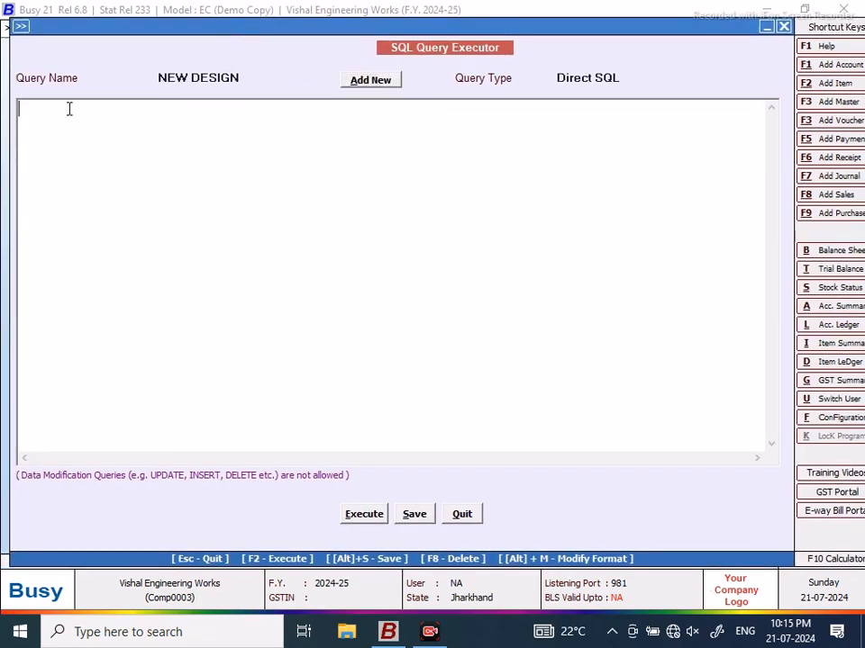
pyautogui.write('Select DS.dA')
pyautogui.press('BackSpace')
pyautogui.press('BackSpace')
pyautogui.press('BackSpace')
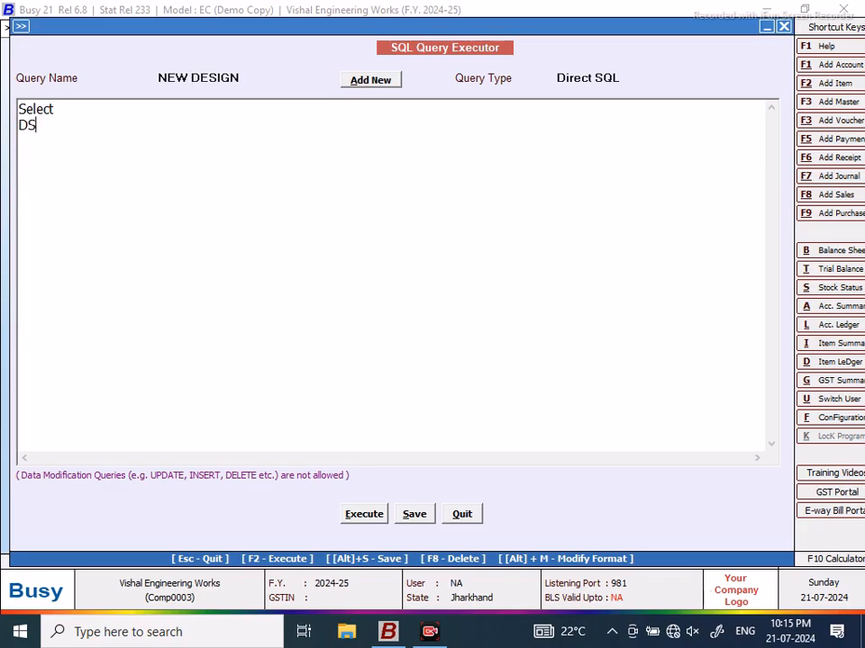
pyautogui.press('BackSpace')
pyautogui.write('s.Date,')
pyautogui.press('Return')
pyautogui.write('(Select')
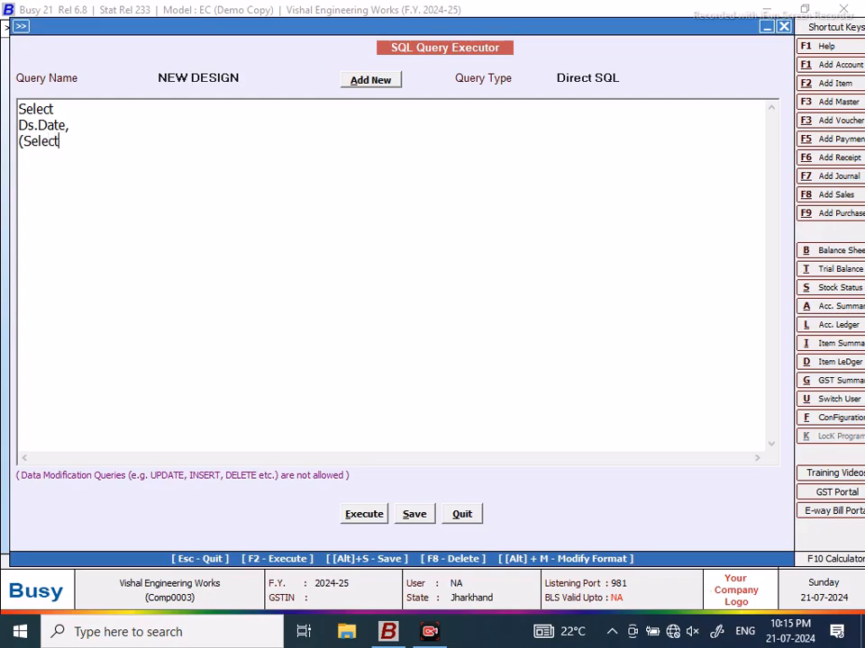
pyautogui.write(' Master1.N')
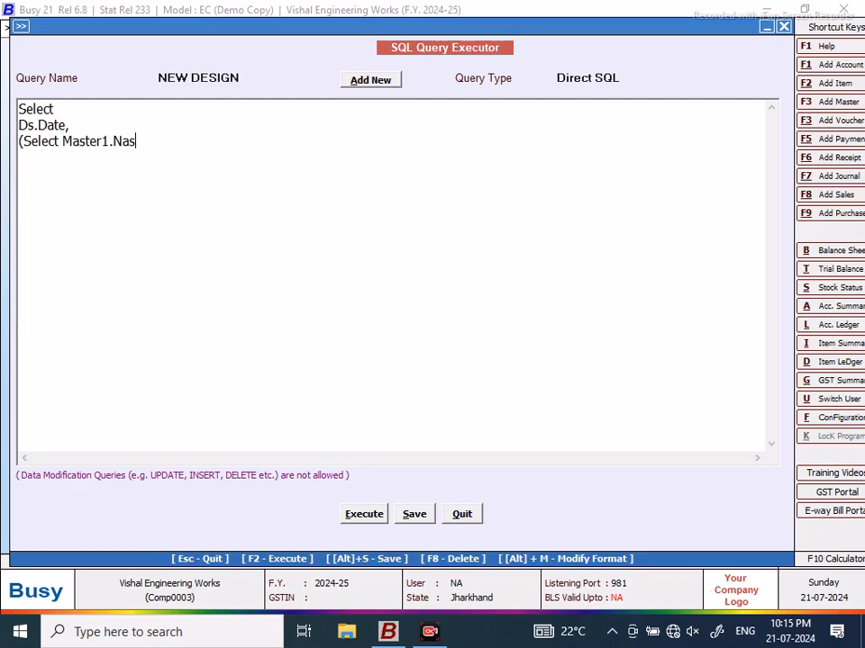
pyautogui.write('m')
pyautogui.press('BackSpace')
pyautogui.write('ame from M')
pyautogui.write('aster1 ')
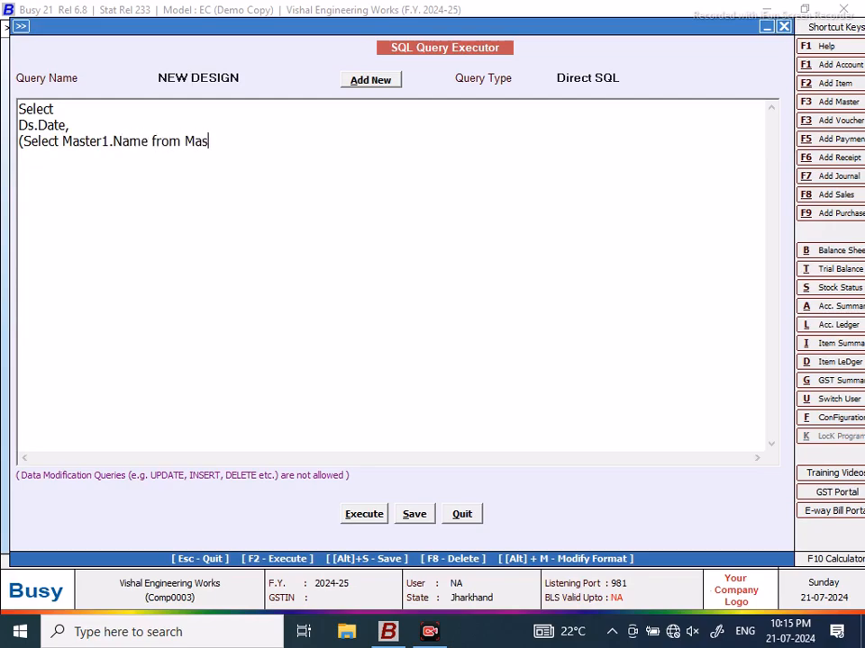
pyautogui.write('Wher')
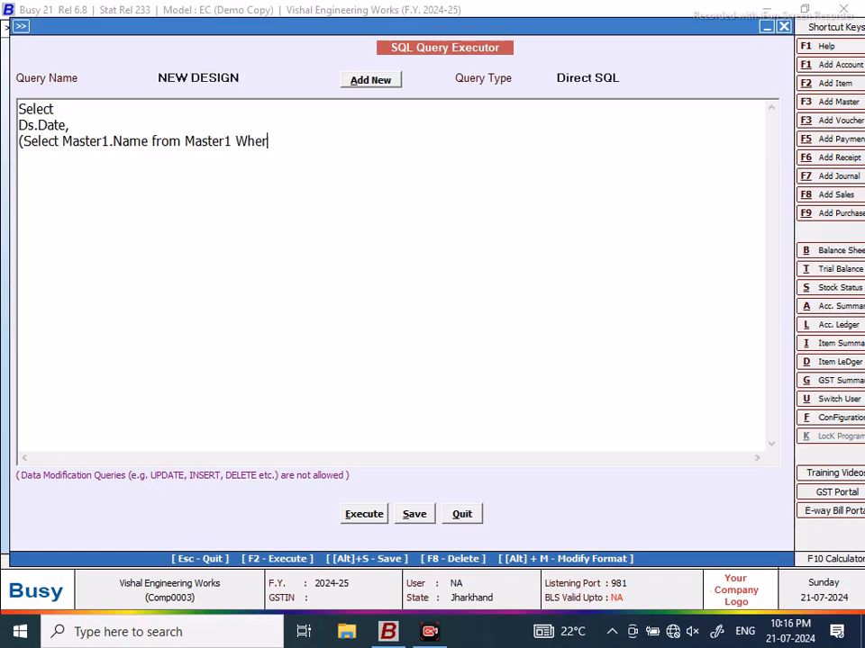
pyautogui.write('e Master')
pyautogui.write('1.Cod')
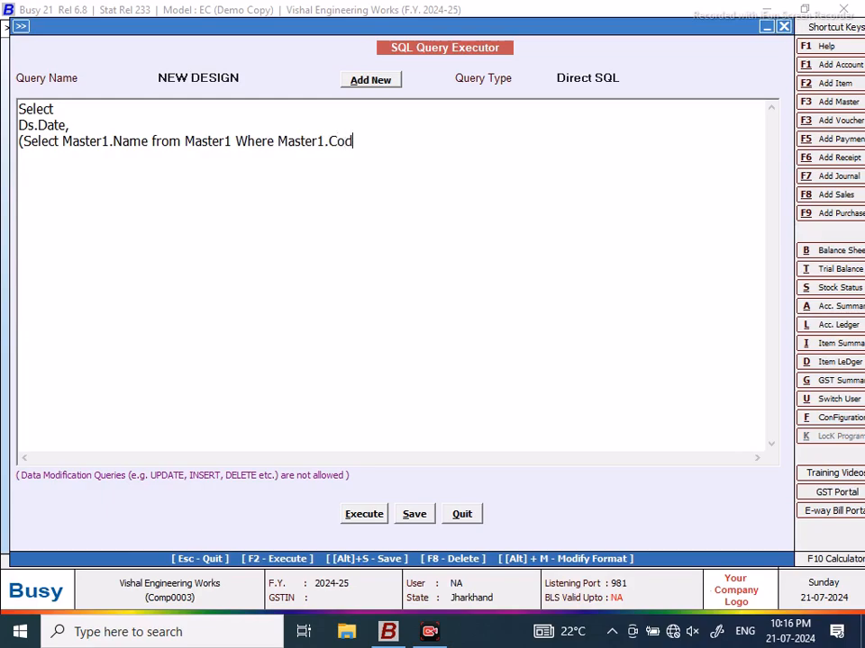
pyautogui.write('e=Ds.Master')
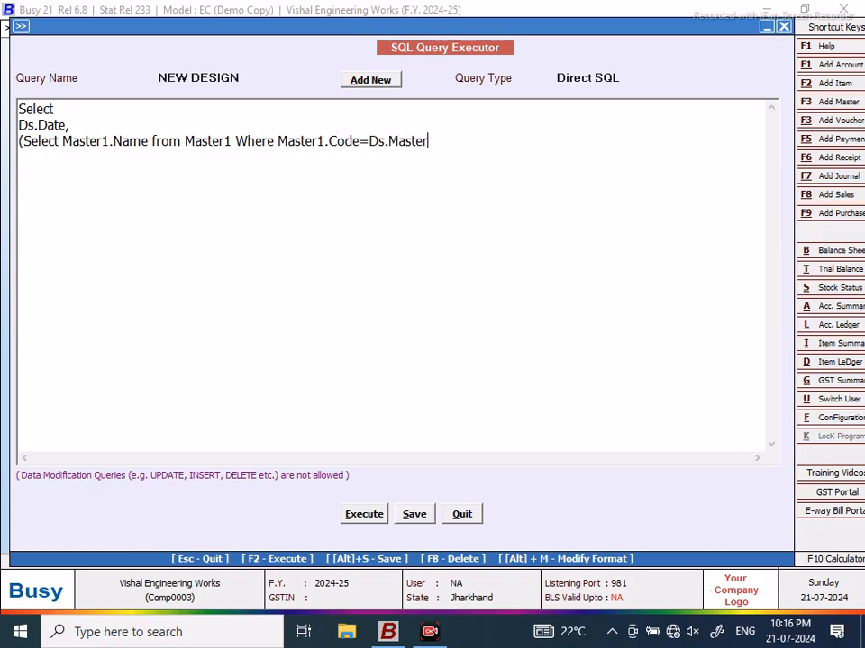
pyautogui.write('Code1) as PR')
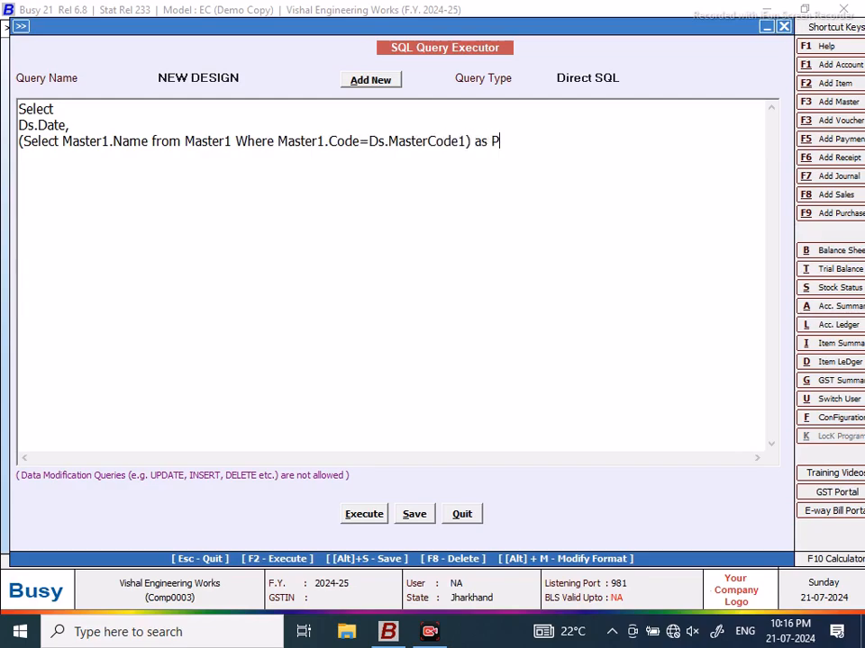
pyautogui.press('BackSpace')
pyautogui.write('roduct,')
# Step: Add Ds.Cr1 as Purc_Qty as the third column
pyautogui.press('Return')
pyautogui.write('ds')
pyautogui.press('BackSpace')
pyautogui.press('BackSpace')
pyautogui.write('Ds.Cr')
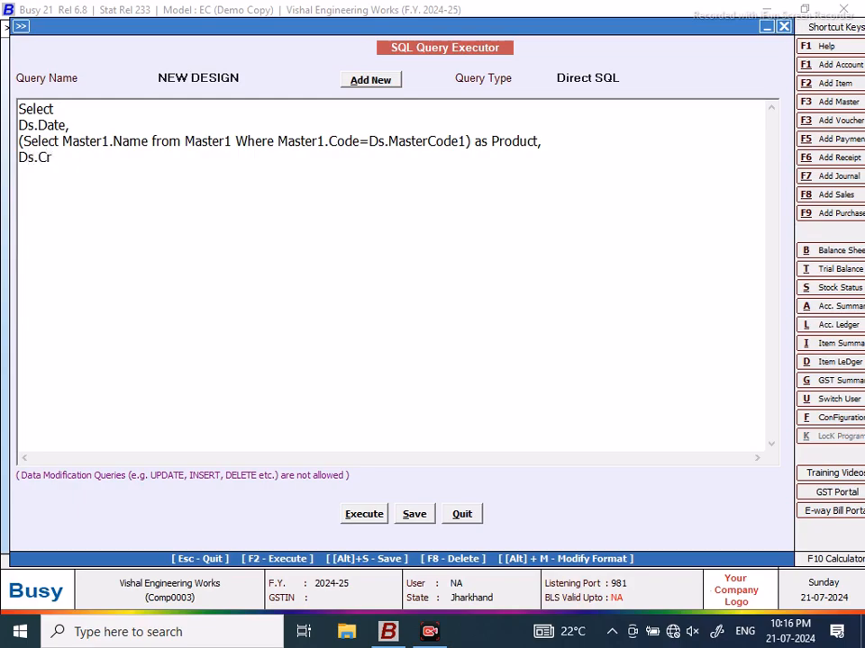
pyautogui.write('1 as Q')
pyautogui.press('BackSpace')
pyautogui.write('Purc_Qty')
pyautogui.press('Return')
pyautogui.write('from DailySum as Ds W')
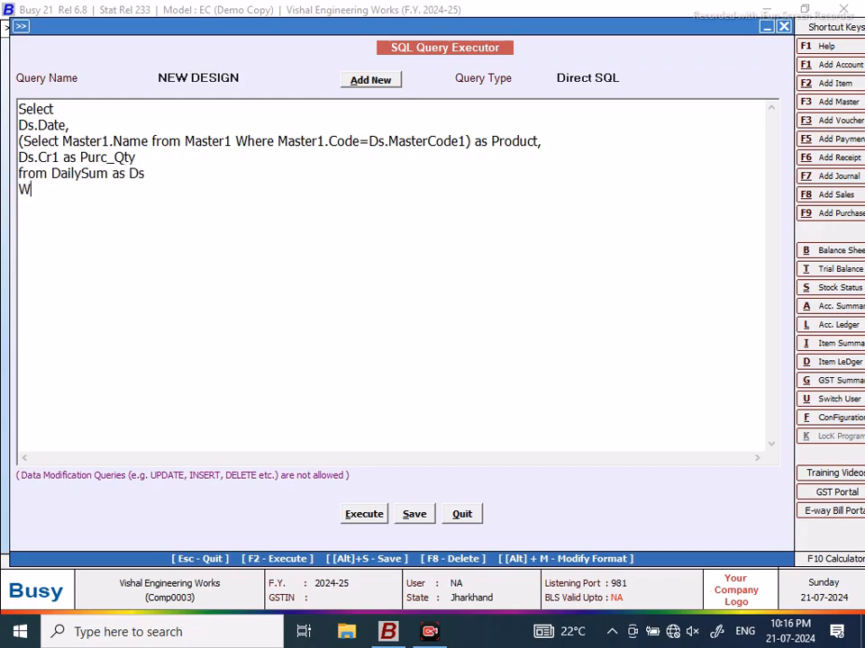
pyautogui.write('here Ds.MasterC')
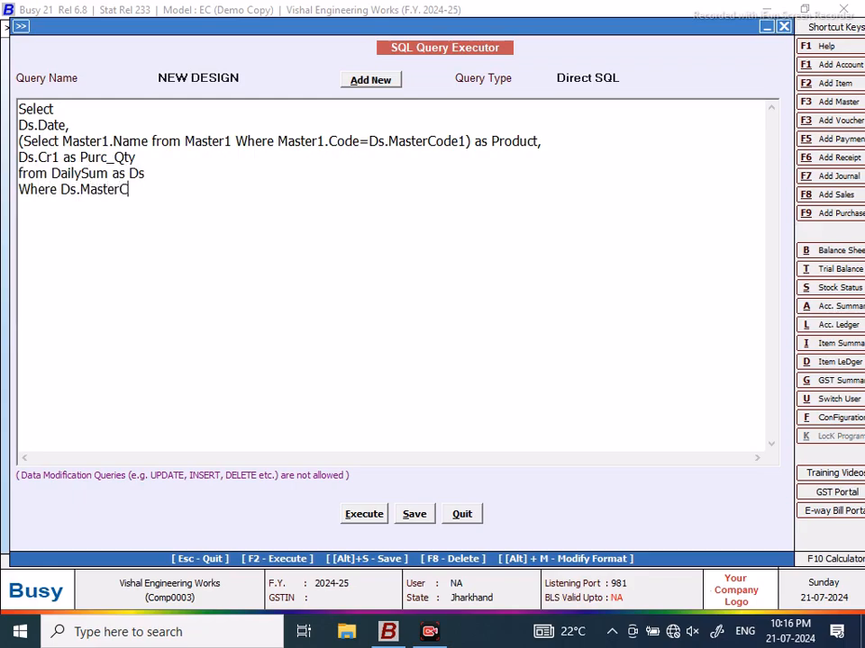
pyautogui.write('ode2>0 ')
pyautogui.write('and Ds')
pyautogui.write('.DA')
pyautogui.press('BackSpace')
pyautogui.write('a')
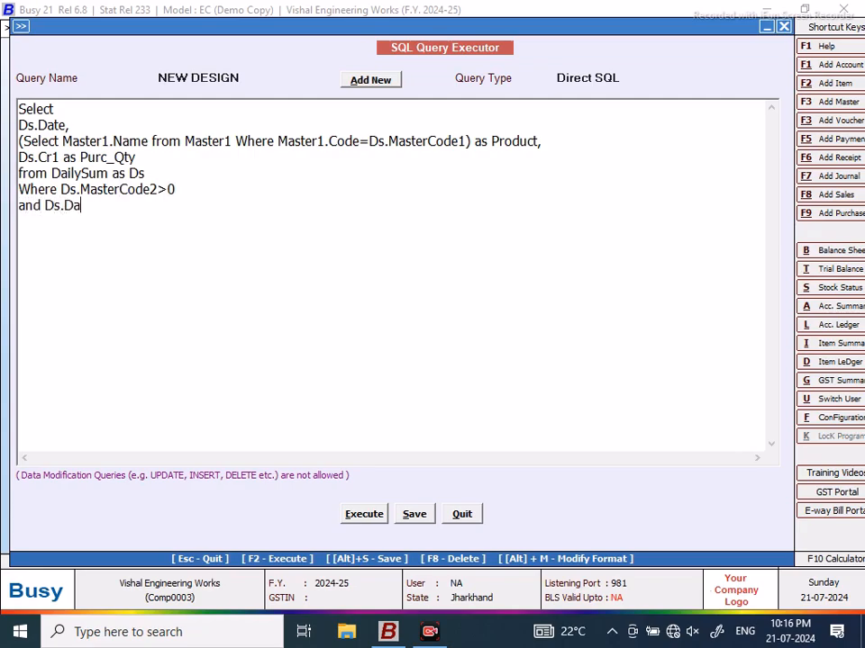
pyautogui.write('te>=@star')
pyautogui.press('BackSpace')
pyautogui.press('BackSpace')
pyautogui.press('BackSpace')
pyautogui.press('BackSpace')
pyautogui.write('Sta')
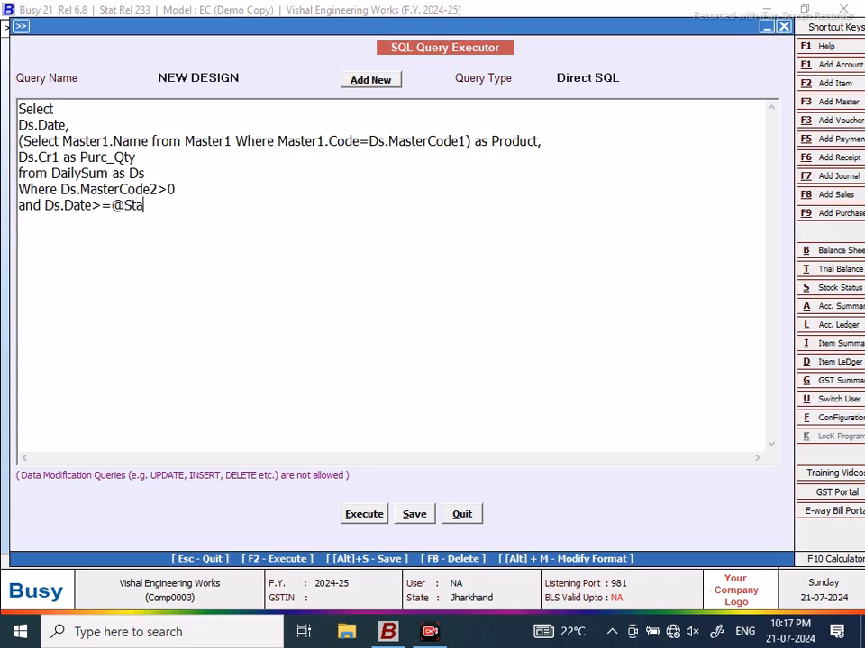
pyautogui.write('rtDate@')
pyautogui.write(' and Ds')
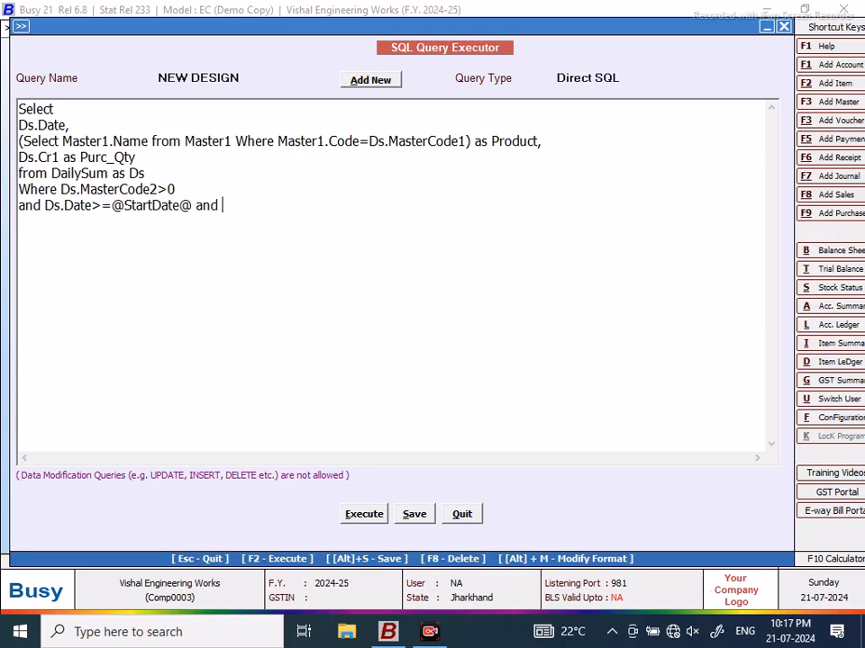
pyautogui.write('.Date<=@an')
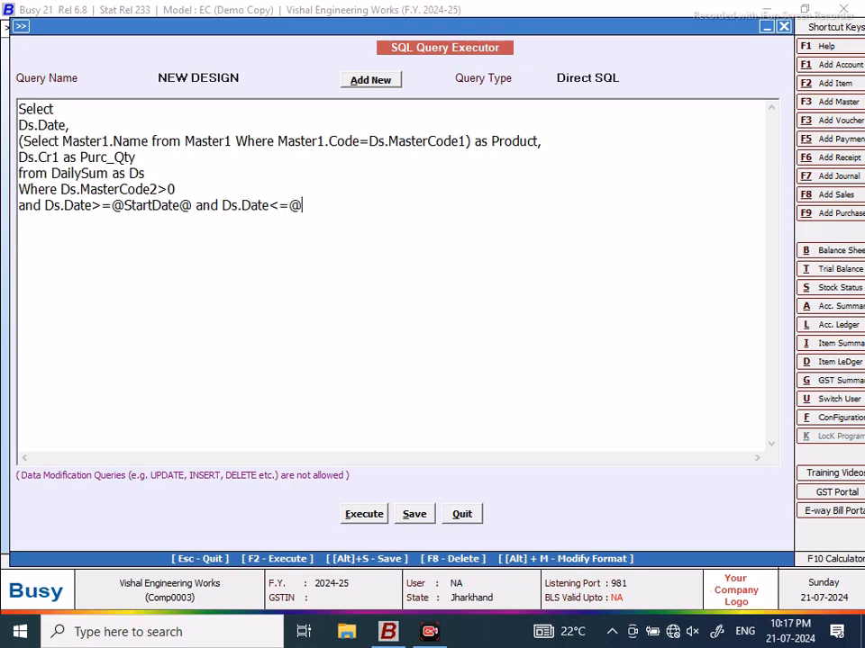
pyautogui.write('ty')
pyautogui.press('BackSpace')
pyautogui.press('BackSpace')
pyautogui.press('BackSpace')
pyautogui.press('BackSpace')
pyautogui.write('AnyEnd')
pyautogui.write('ate')
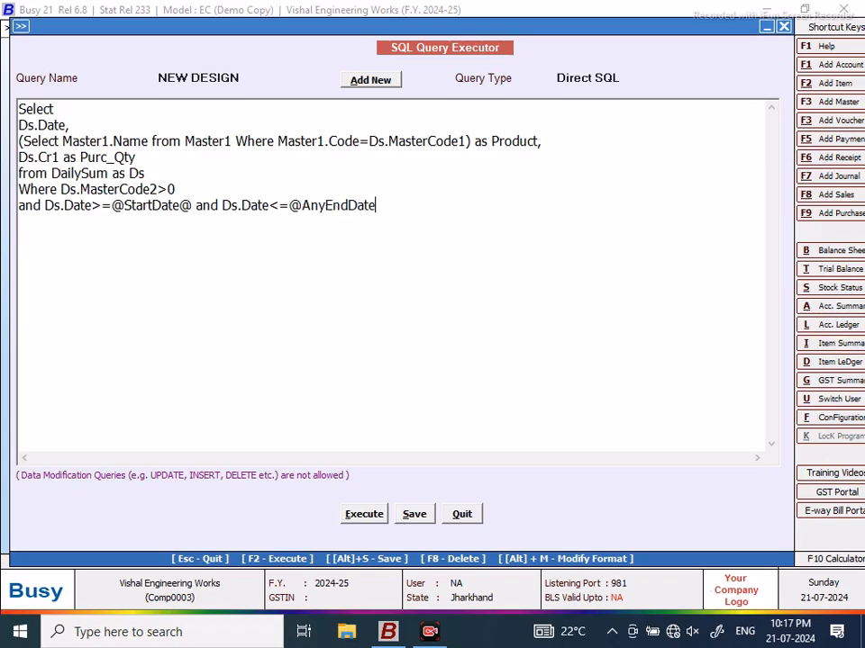
pyautogui.write('@')
# Step: Save the query and run it for 01-04-2024 to 30-04-2024
pyautogui.click(417, 524)
pyautogui.click(535, 351)
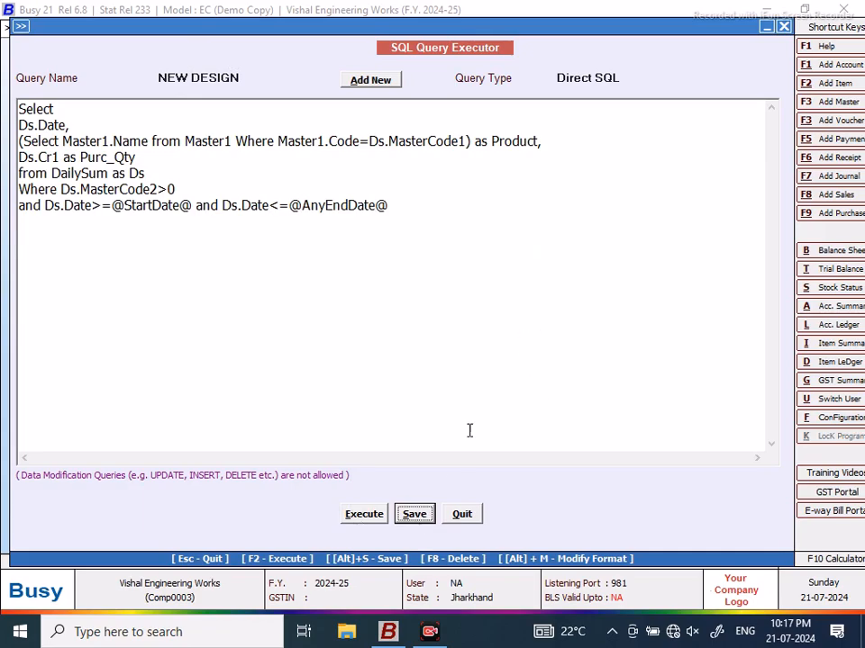
pyautogui.click(364, 518)
pyautogui.click(537, 347)
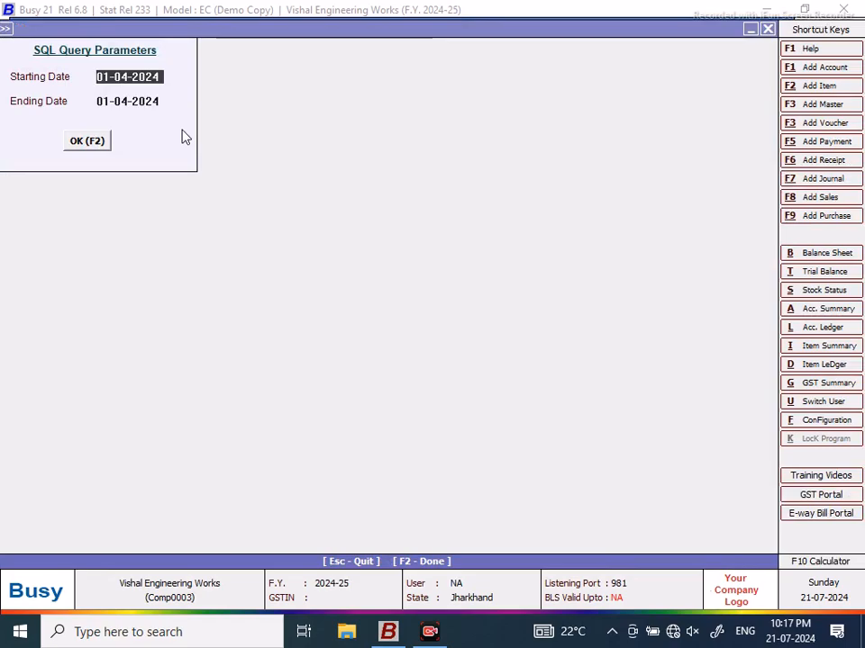
pyautogui.press('Return')
pyautogui.write('30/4')
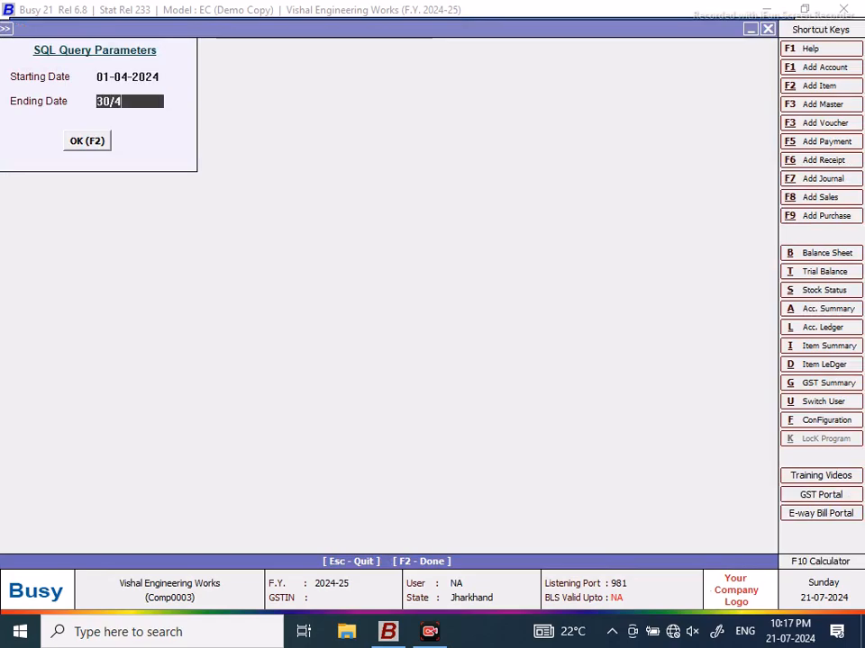
pyautogui.press('Return')
pyautogui.click(93, 144)
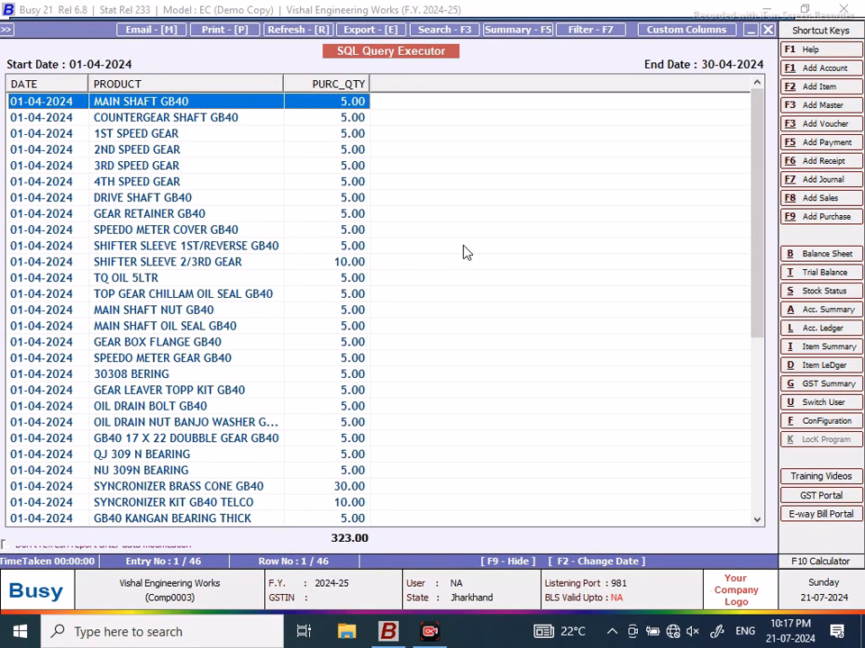
# Step: Widen the PRODUCT column and select the BEVEL GEAR BIG 1210SE row
pyautogui.moveTo(281, 83); pyautogui.dragTo(295, 83)
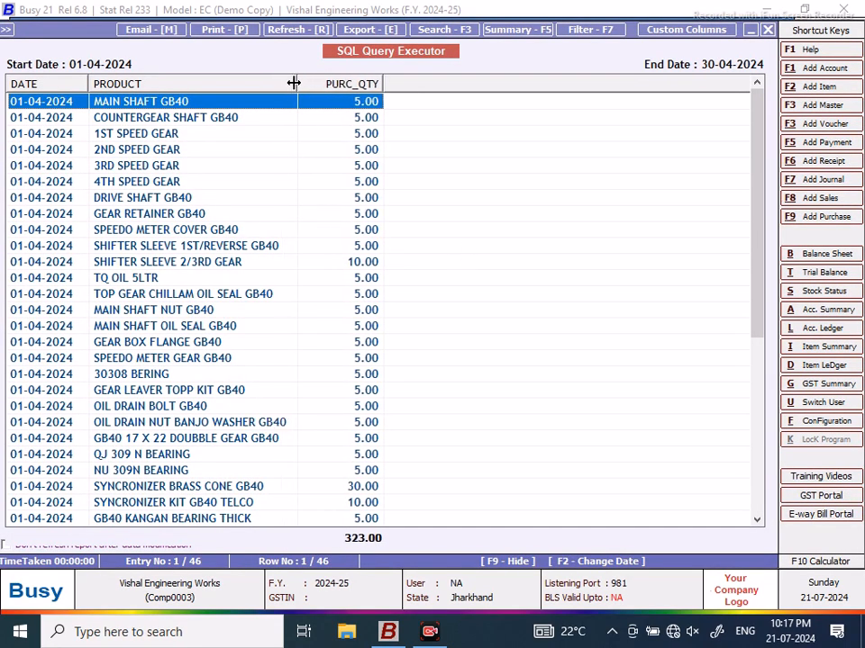
pyautogui.moveTo(759, 108); pyautogui.dragTo(758, 300)
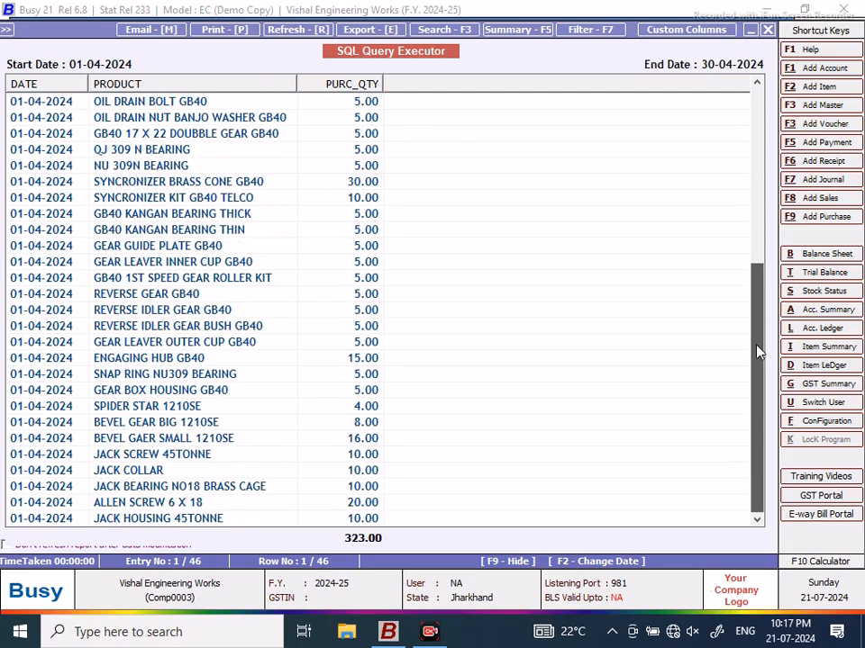
pyautogui.click(203, 423)
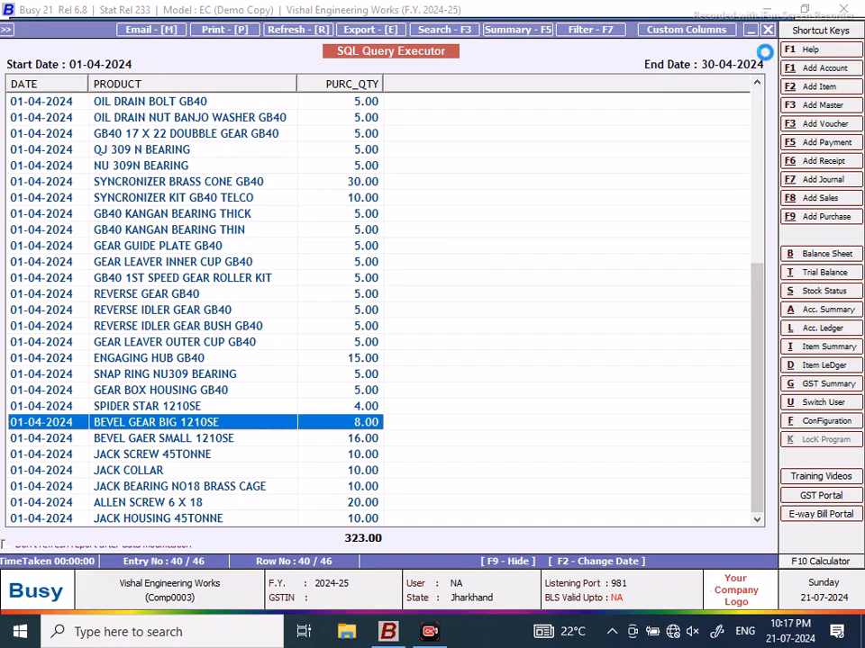
pyautogui.press('Escape')
pyautogui.write('be')
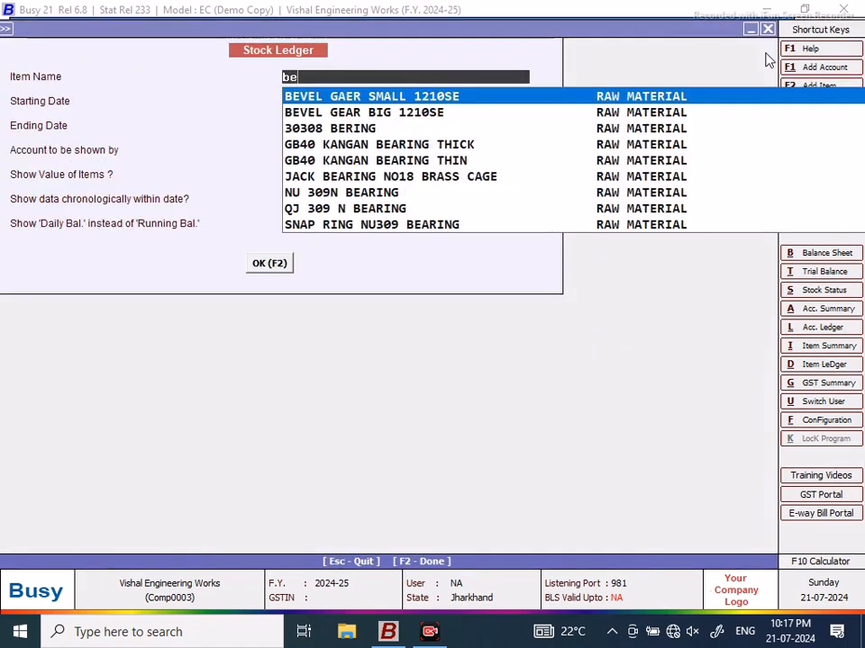
pyautogui.press('Down')
pyautogui.press('Return')
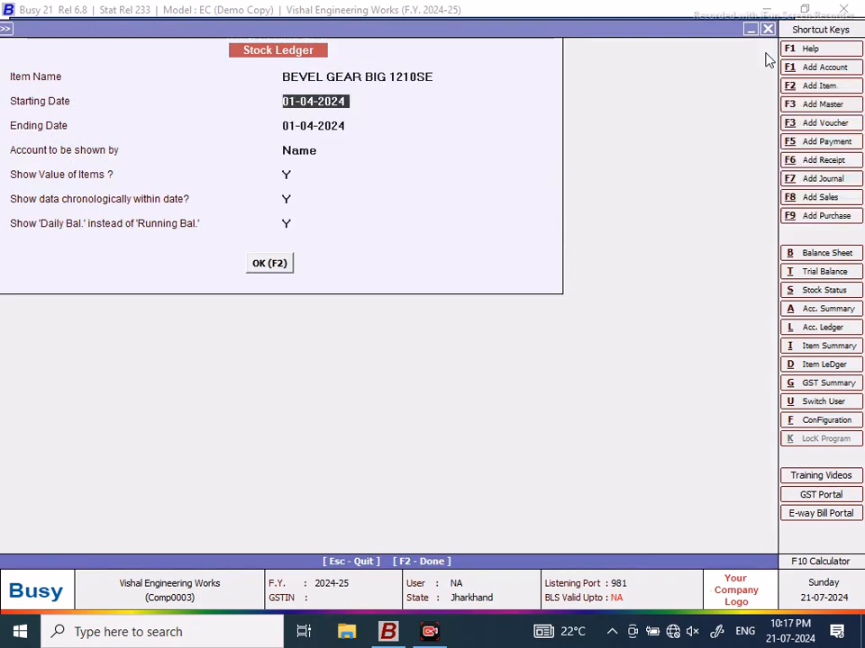
pyautogui.press('Return')
pyautogui.write('30/4')
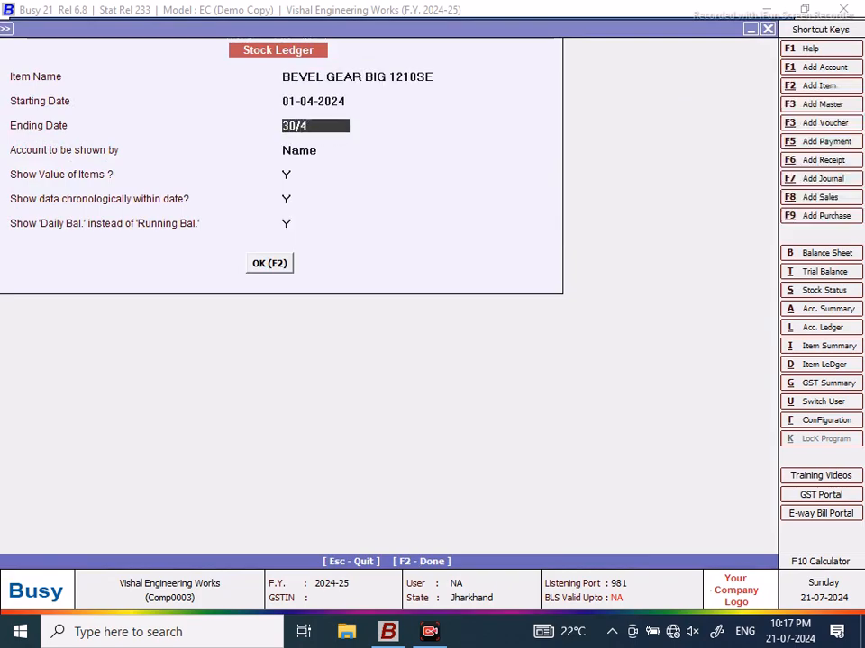
pyautogui.click(260, 271)
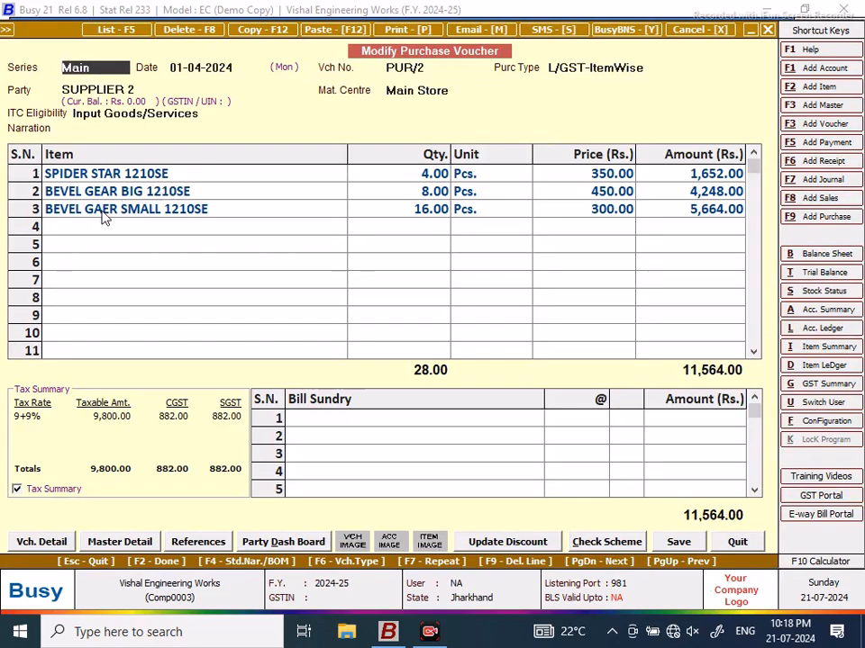
pyautogui.click(441, 192)
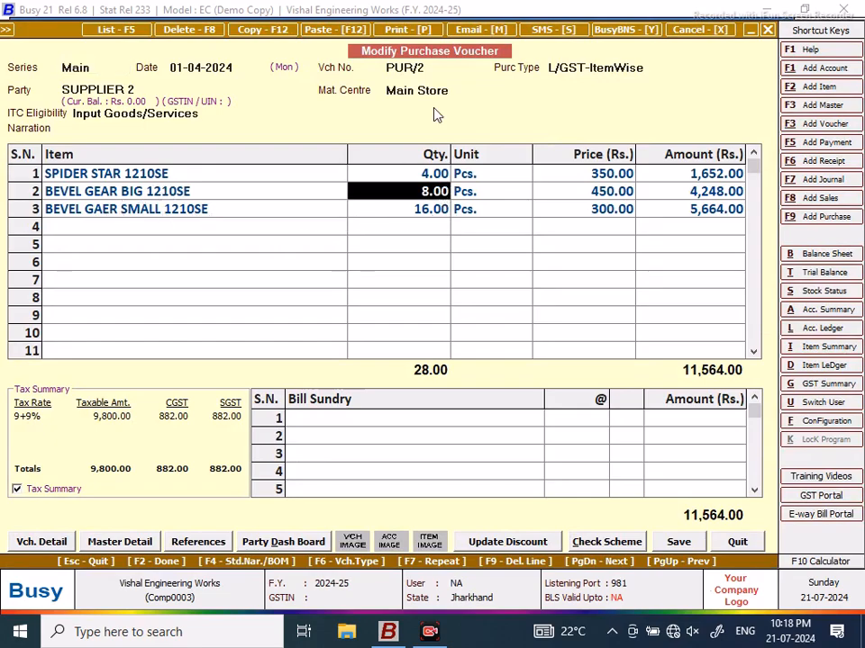
pyautogui.click(410, 68)
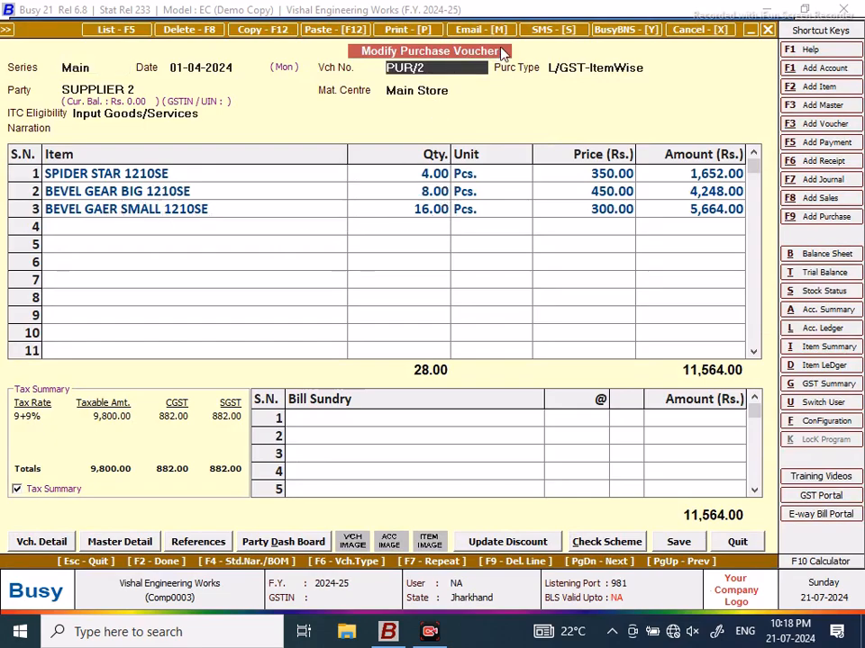
pyautogui.press('Escape')
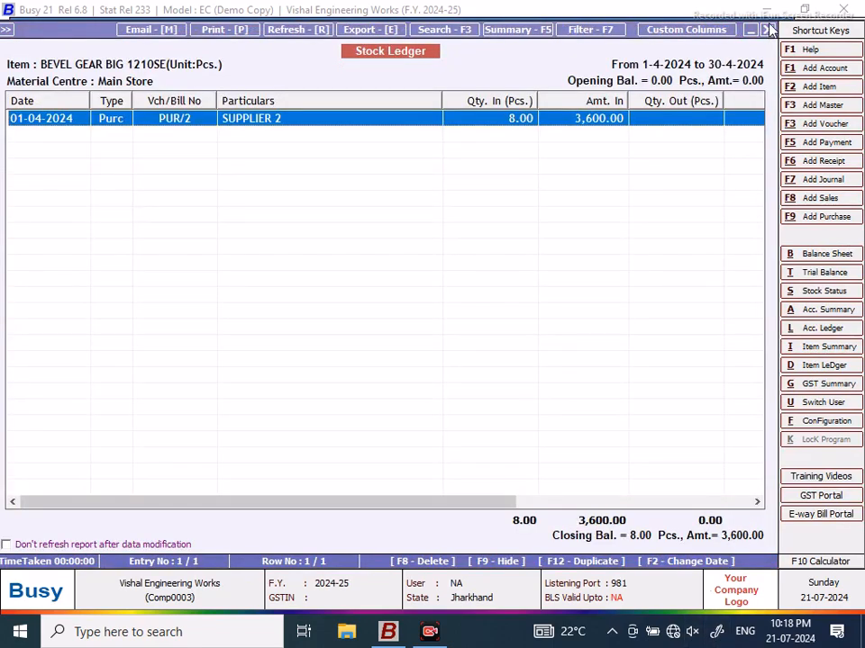
pyautogui.click(767, 29)
pyautogui.press('Escape')
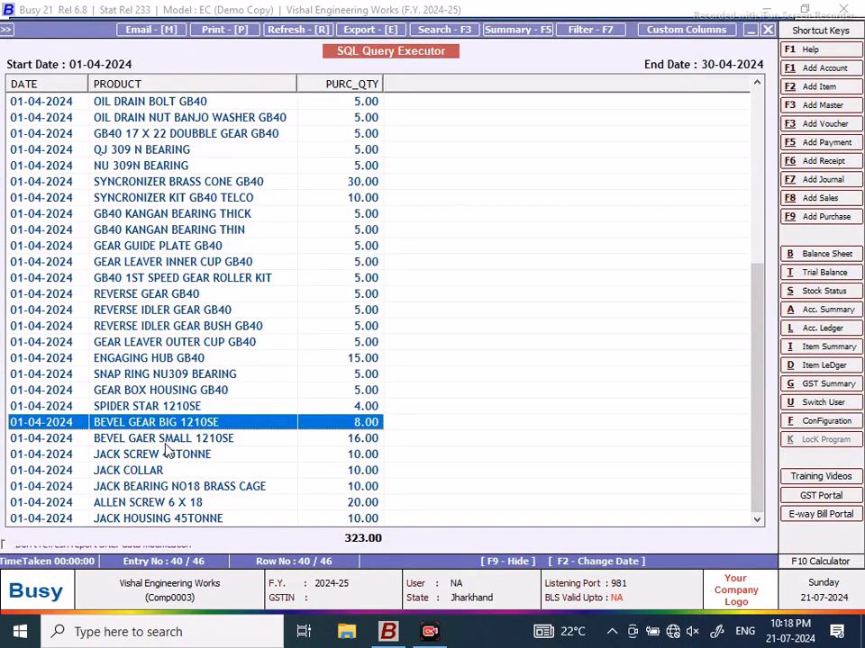
# Step: Close the results and save the NEW DESIGN query
pyautogui.moveTo(763, 375); pyautogui.dragTo(739, 108)
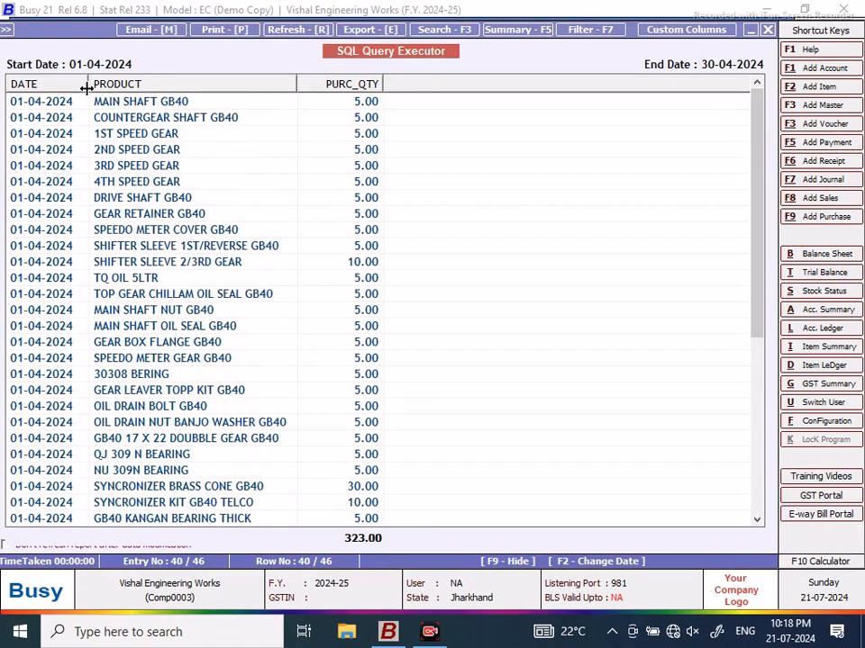
pyautogui.click(771, 33)
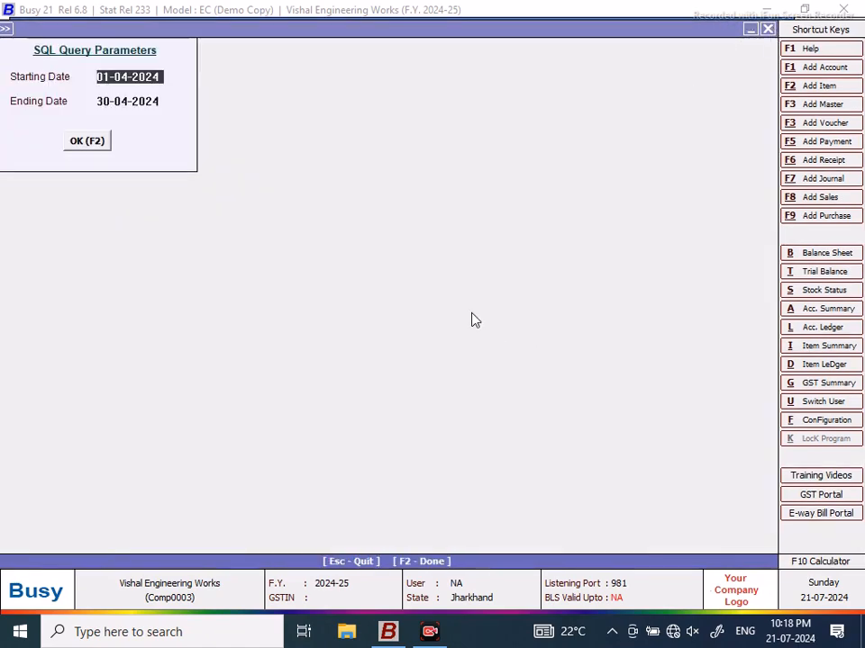
pyautogui.click(766, 30)
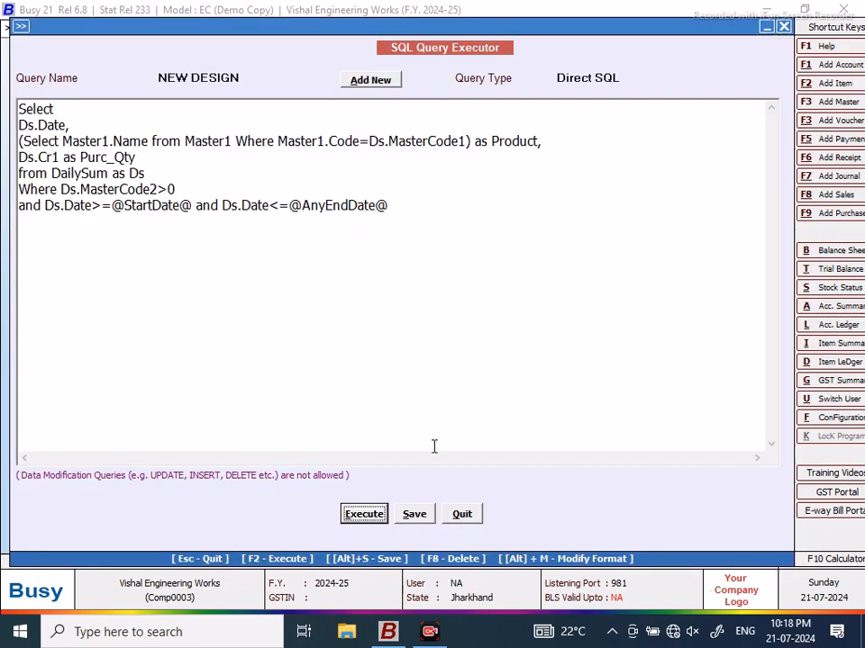
pyautogui.hotkey('alt', 's')
pyautogui.click(532, 348)
# Step: Run the query for 02-04-2024 to 05-04-2024, close the empty results and save
pyautogui.press('F2')
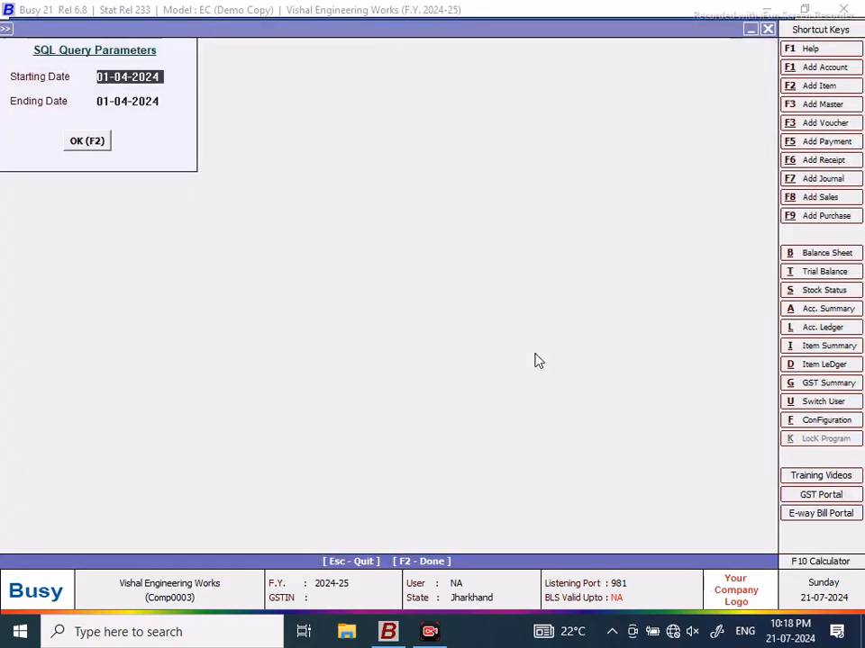
pyautogui.write('2/')
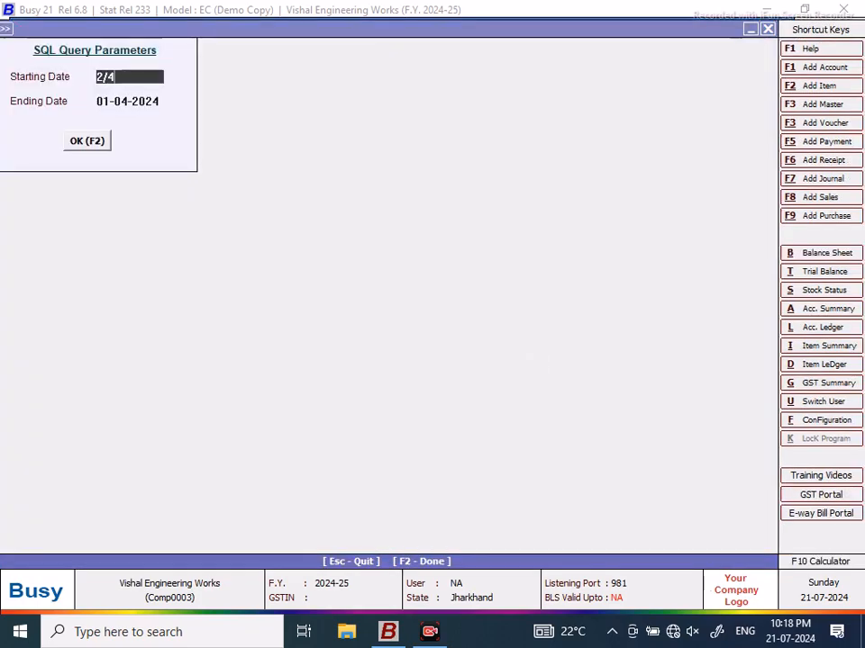
pyautogui.write('4')
pyautogui.press('Return')
pyautogui.write('5/')
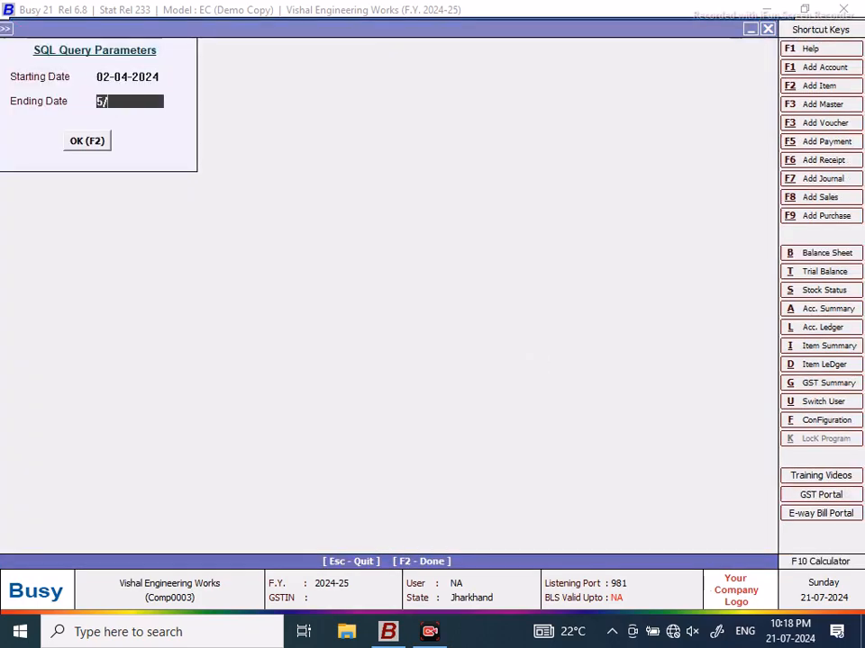
pyautogui.write('4')
pyautogui.press('Return')
pyautogui.click(93, 143)
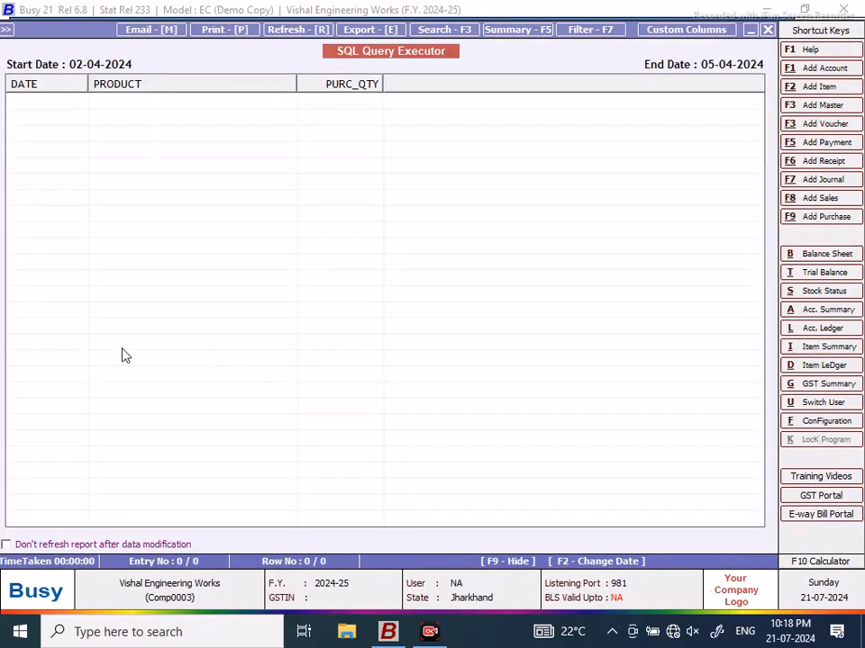
pyautogui.click(767, 30)
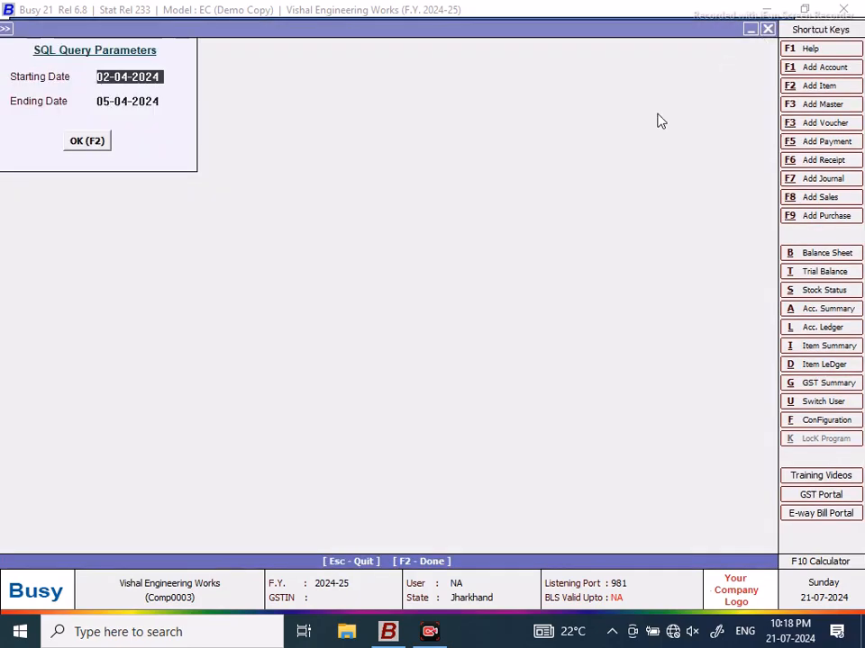
pyautogui.click(767, 29)
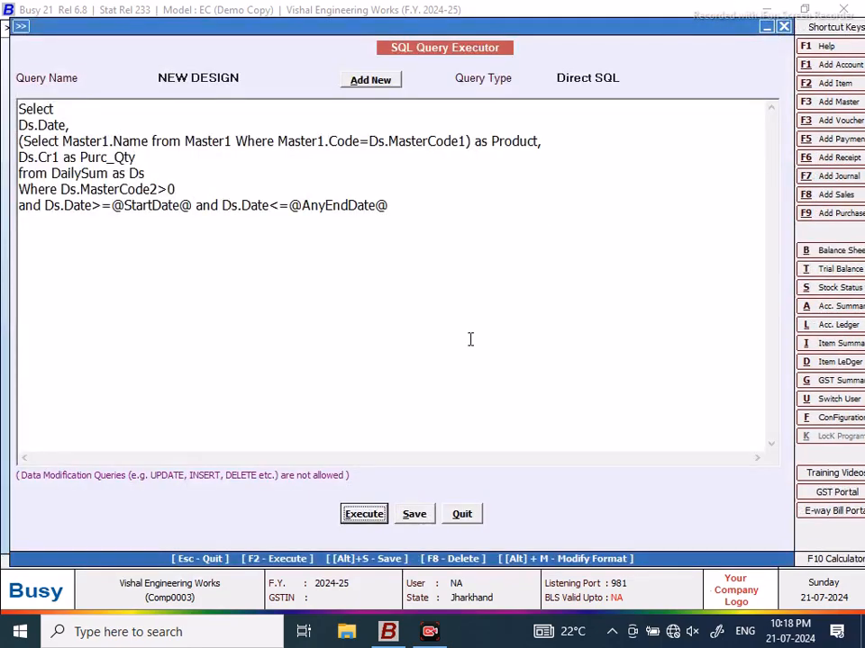
pyautogui.click(410, 514)
# Step: Add a 'Ds.D1 as Closing_Stock' column after Purc_Qty and save the query
pyautogui.click(530, 345)
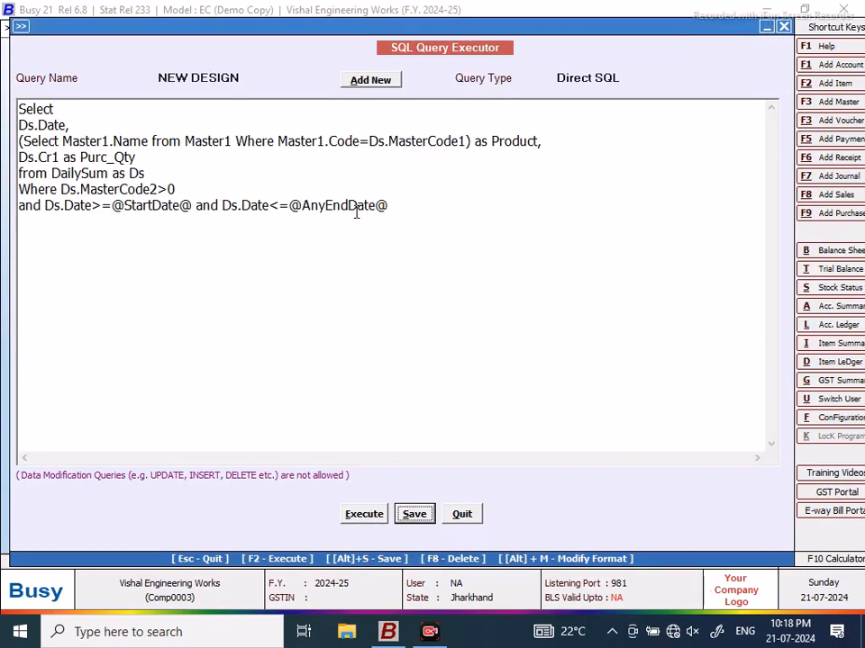
pyautogui.click(155, 158)
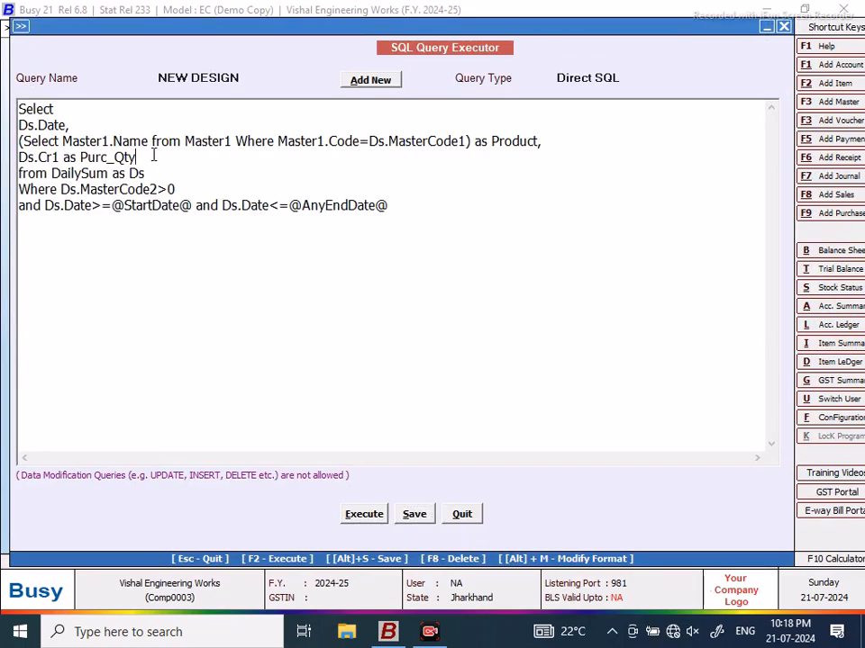
pyautogui.write(',')
pyautogui.press('Return')
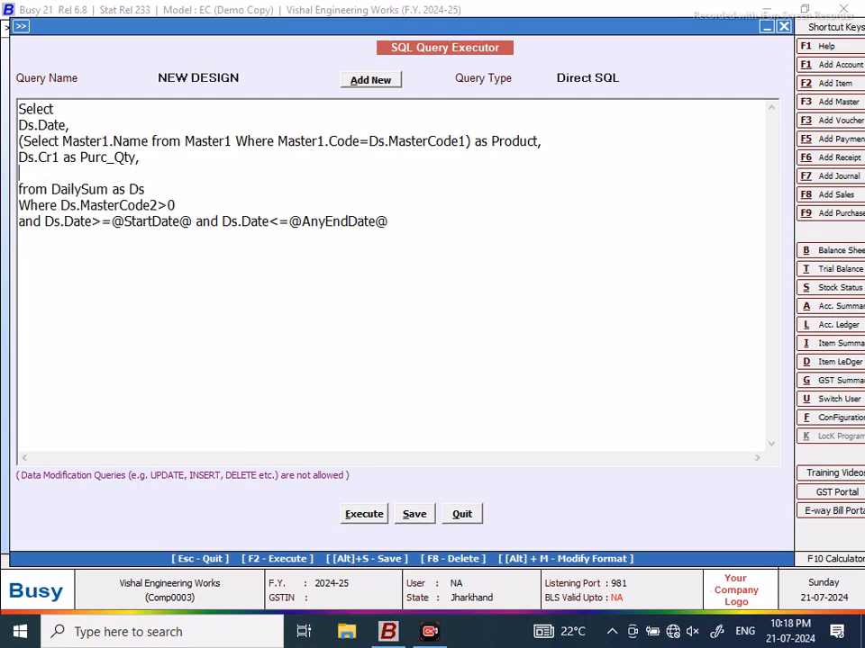
pyautogui.write('Ds.D1 as Clos')
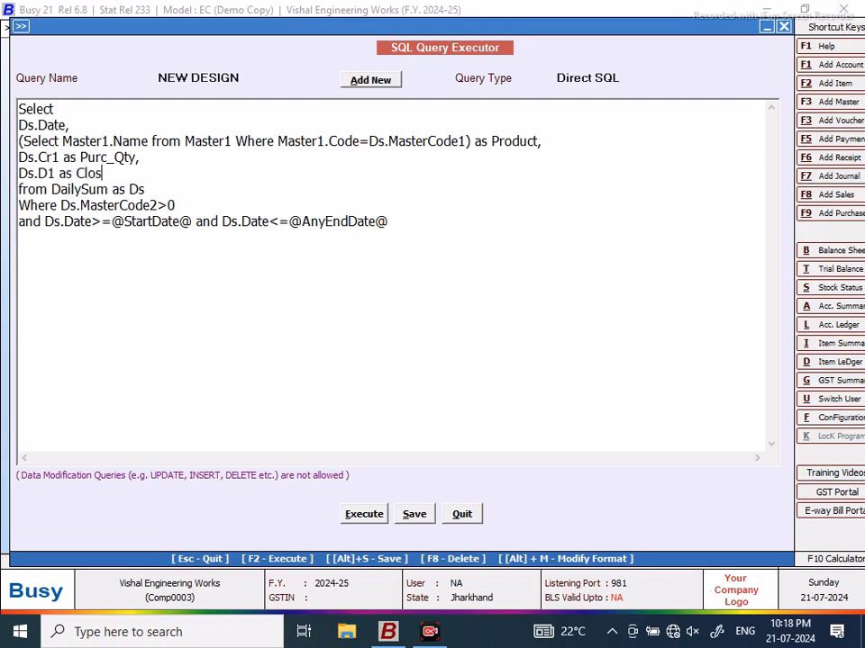
pyautogui.write('ing_Stock')
pyautogui.click(415, 515)
pyautogui.click(530, 351)
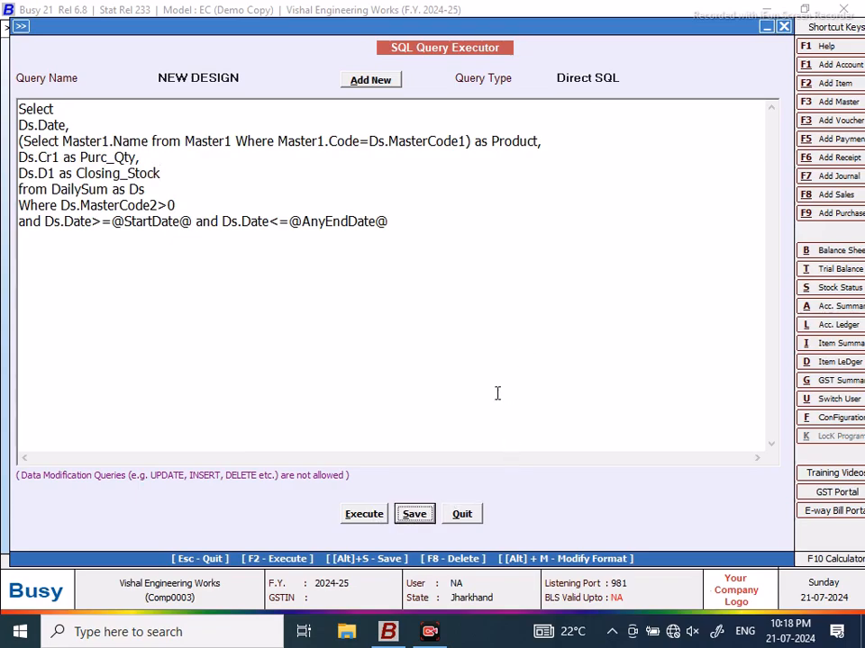
# Step: Run the updated query for 01-04-2024 to 30-04-2024
pyautogui.click(366, 515)
pyautogui.click(525, 351)
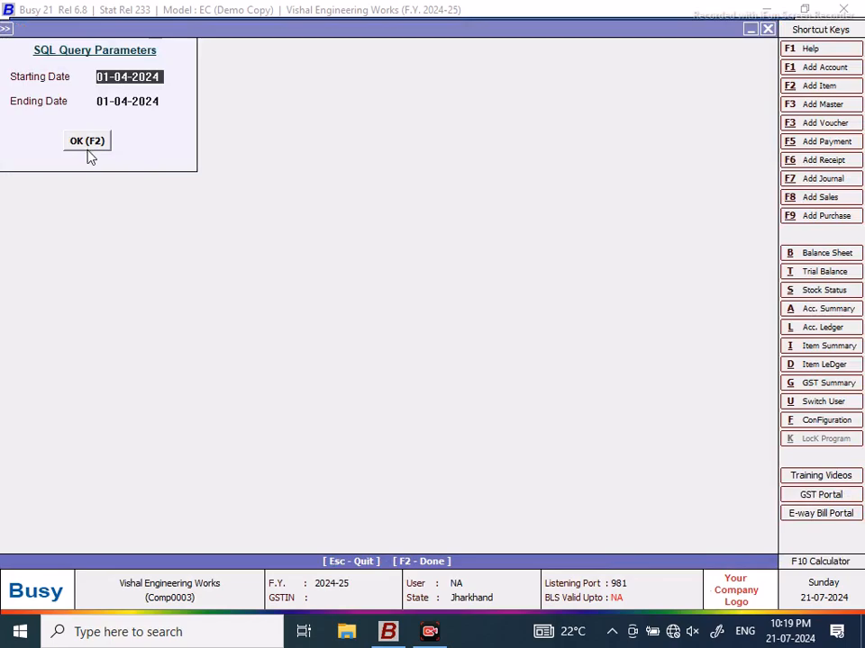
pyautogui.press('Return')
pyautogui.write('30/')
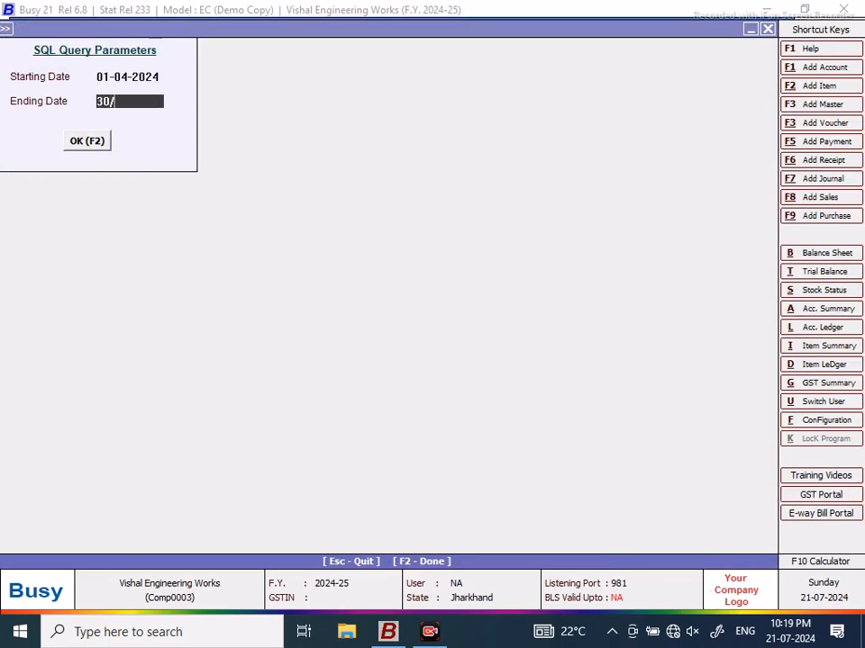
pyautogui.write('4')
pyautogui.press('Return')
pyautogui.click(85, 142)
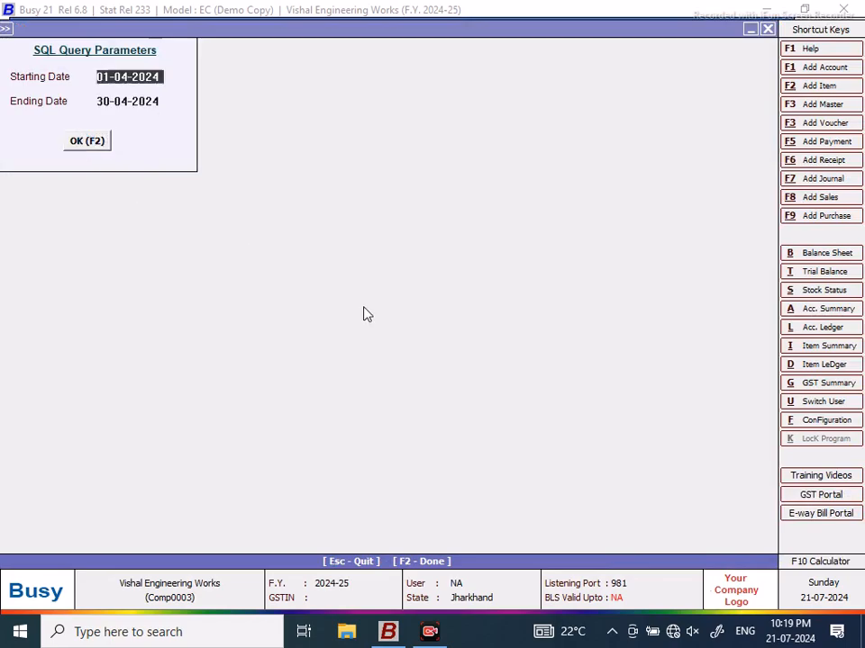
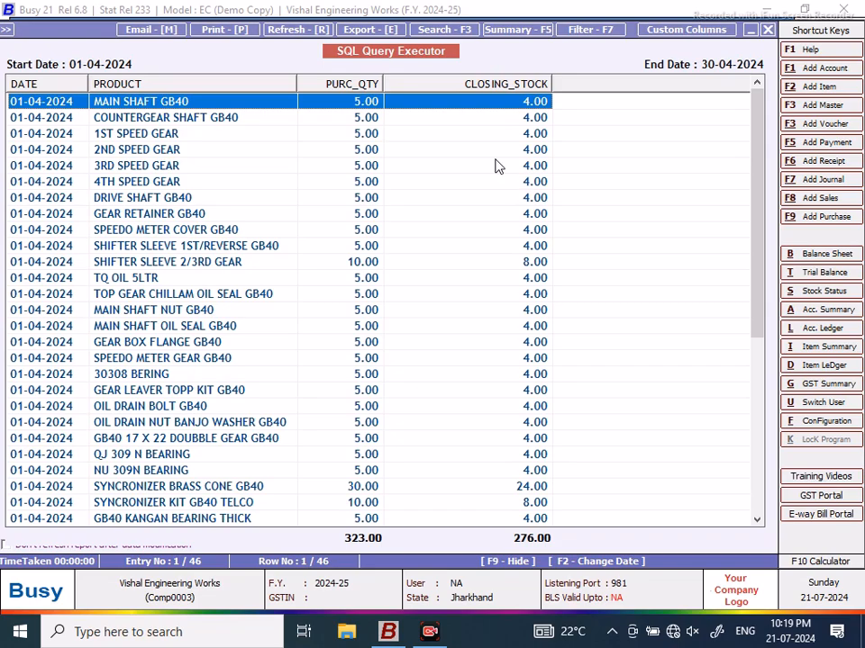
# Step: Open the stock ledger for MAIN SHAFT GB40 and inspect its job-work entry
pyautogui.hotkey('alt', 'd')
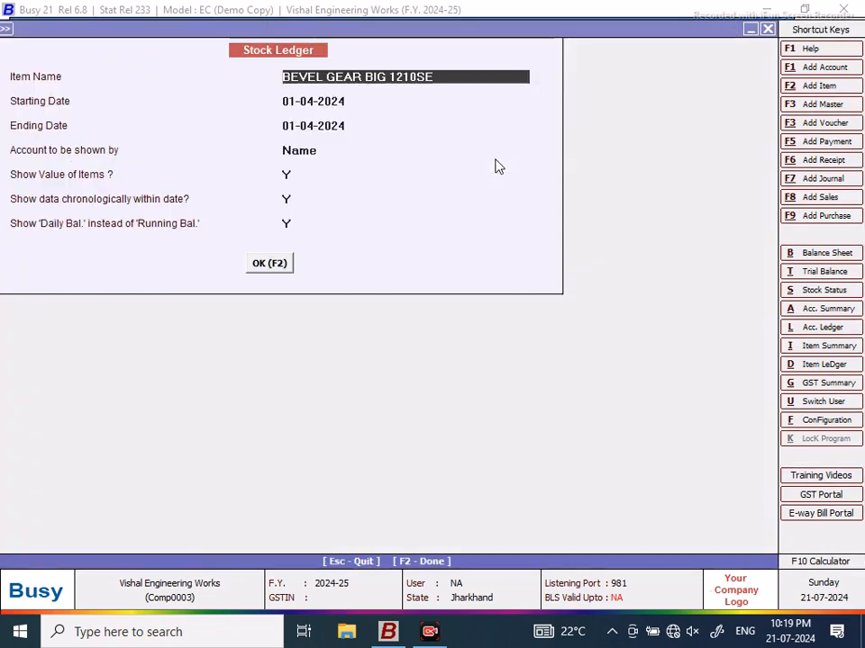
pyautogui.press('BackSpace')
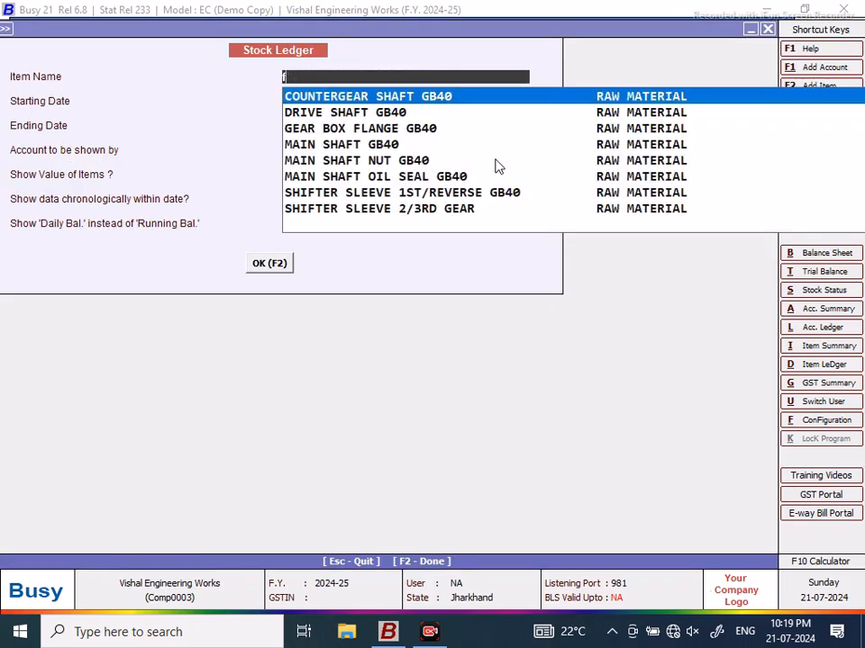
pyautogui.press('BackSpace')
pyautogui.write('main')
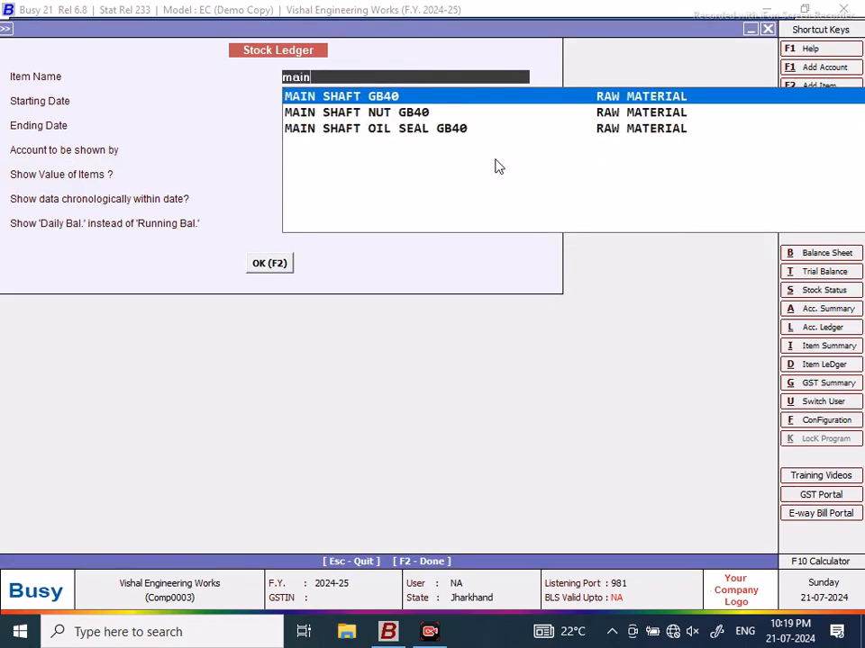
pyautogui.press('F2')
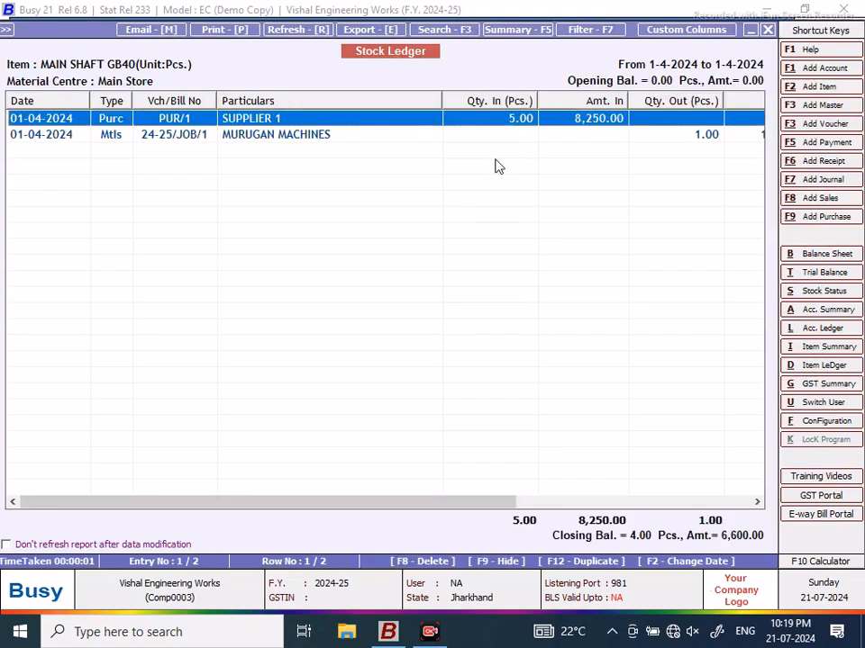
pyautogui.click(505, 135)
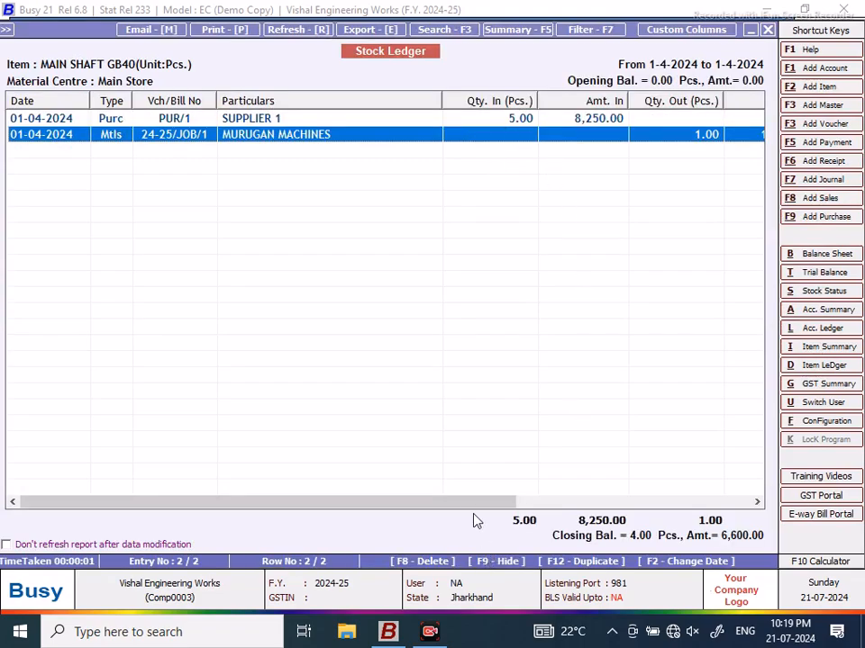
pyautogui.moveTo(468, 507); pyautogui.dragTo(732, 496)
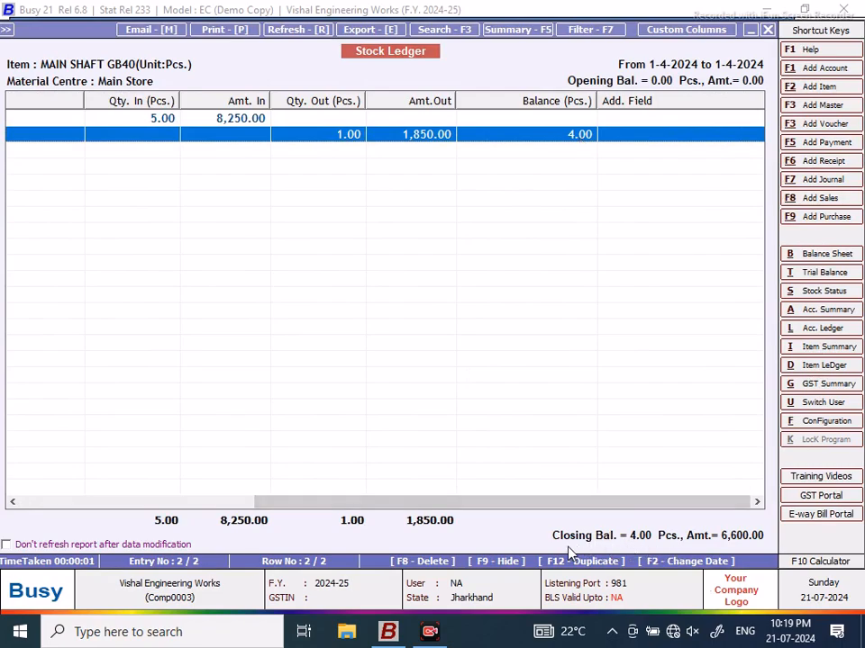
# Step: Rerun the MAIN SHAFT GB40 ledger ending 30-04-2024, review it, and close both windows
pyautogui.click(767, 30)
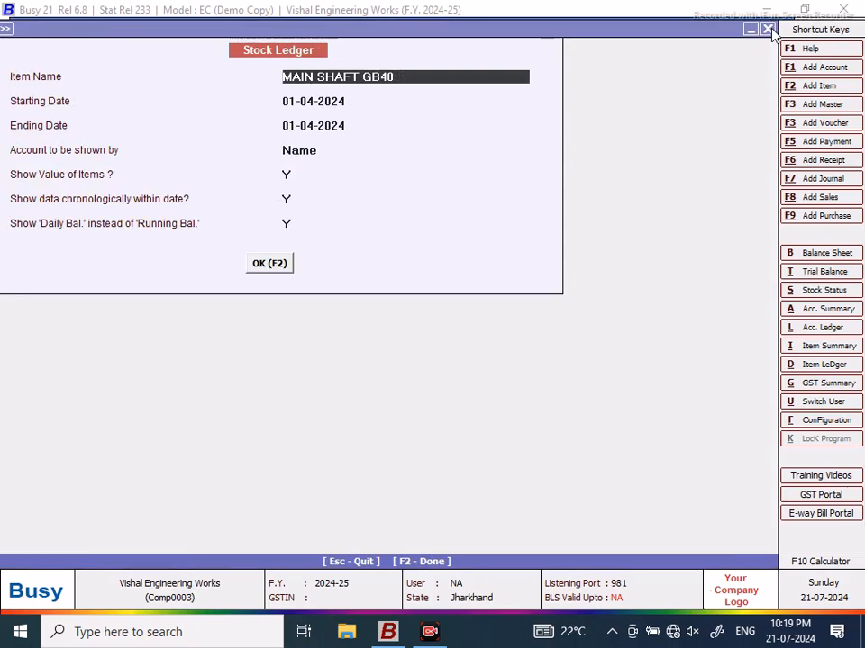
pyautogui.press('Return')
pyautogui.press('Return')
pyautogui.write('30/4')
pyautogui.press('Return')
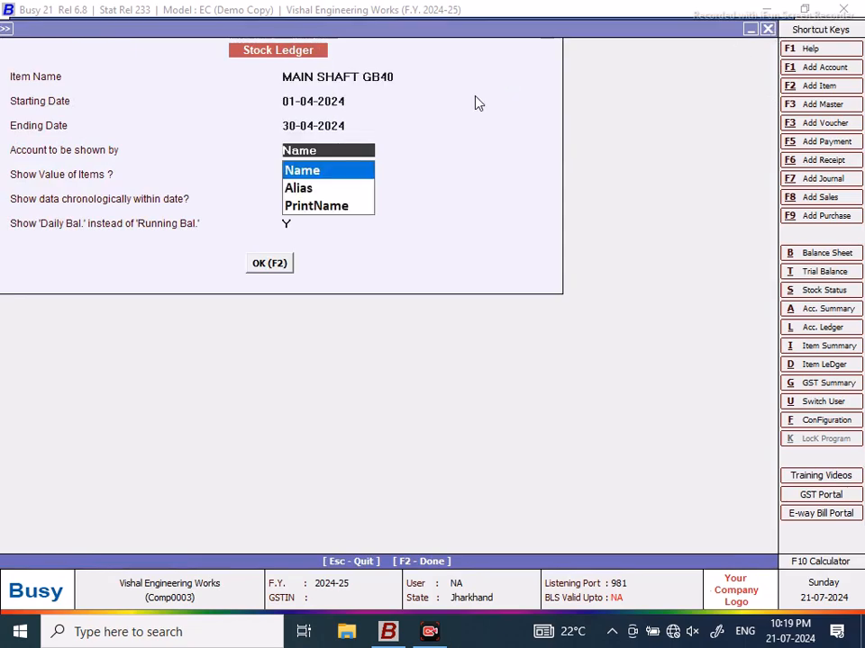
pyautogui.click(319, 178)
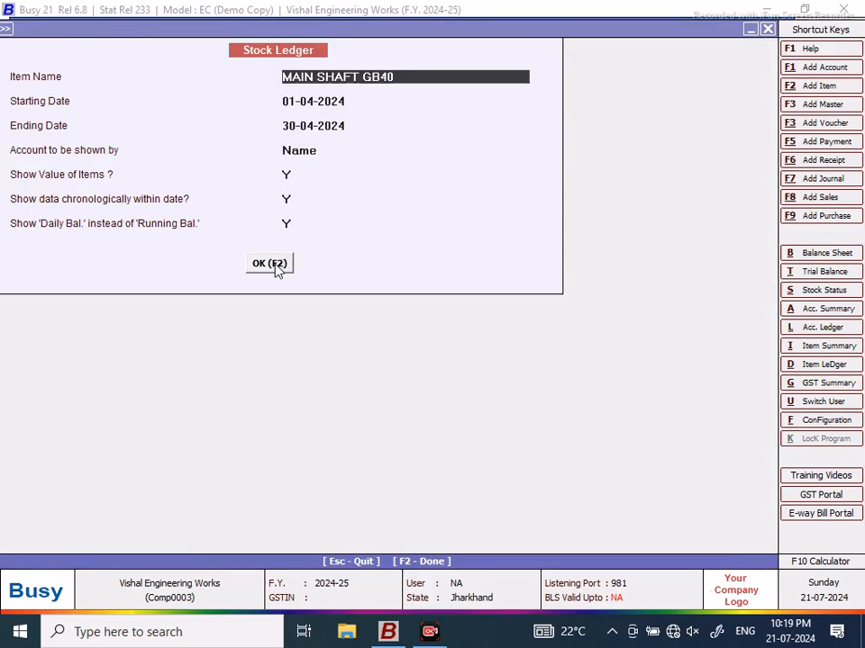
pyautogui.click(273, 263)
pyautogui.moveTo(393, 504); pyautogui.dragTo(666, 505)
pyautogui.click(587, 146)
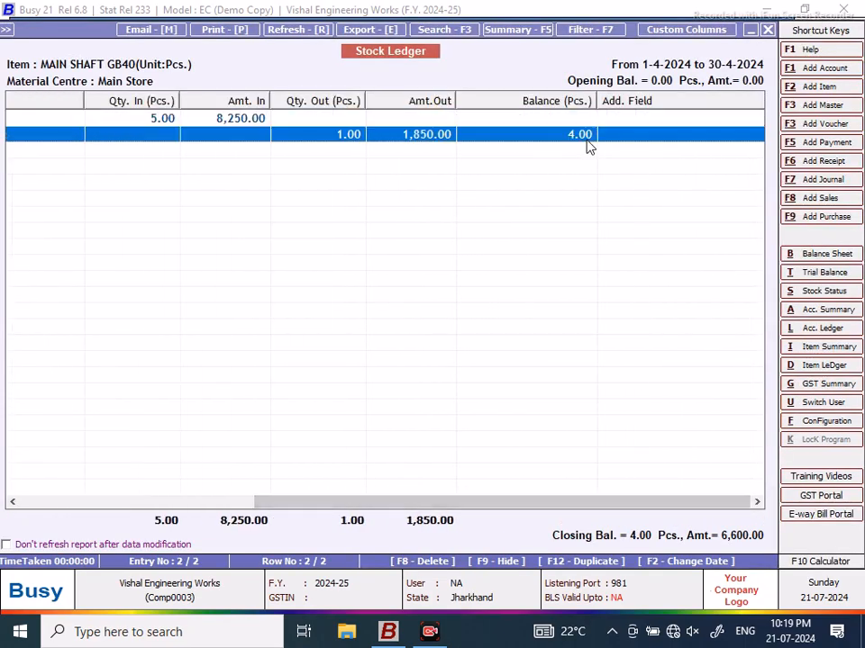
pyautogui.click(768, 30)
pyautogui.click(767, 29)
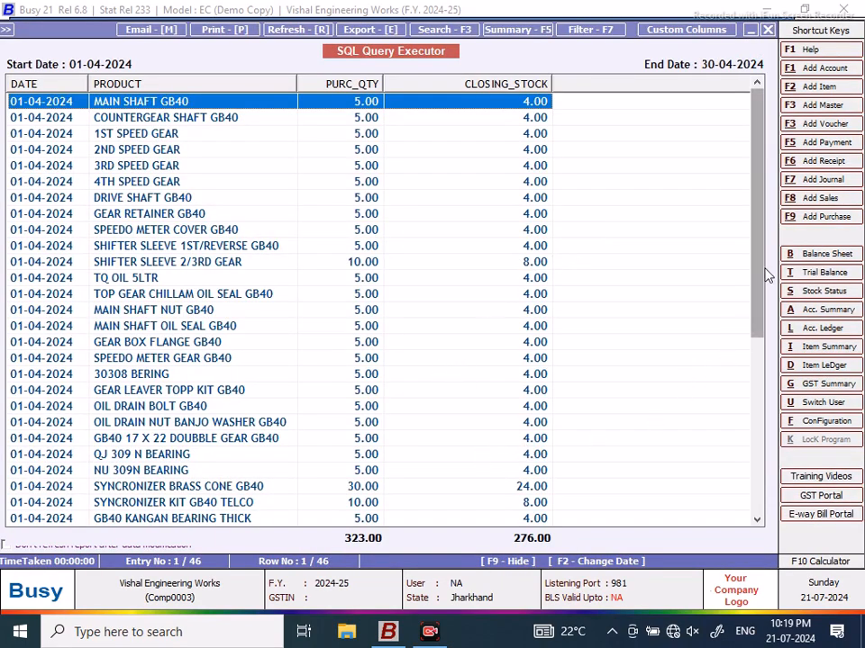
# Step: Scroll through the April query results and select the 1ST SPEED GEAR row
pyautogui.moveTo(762, 235); pyautogui.dragTo(758, 349)
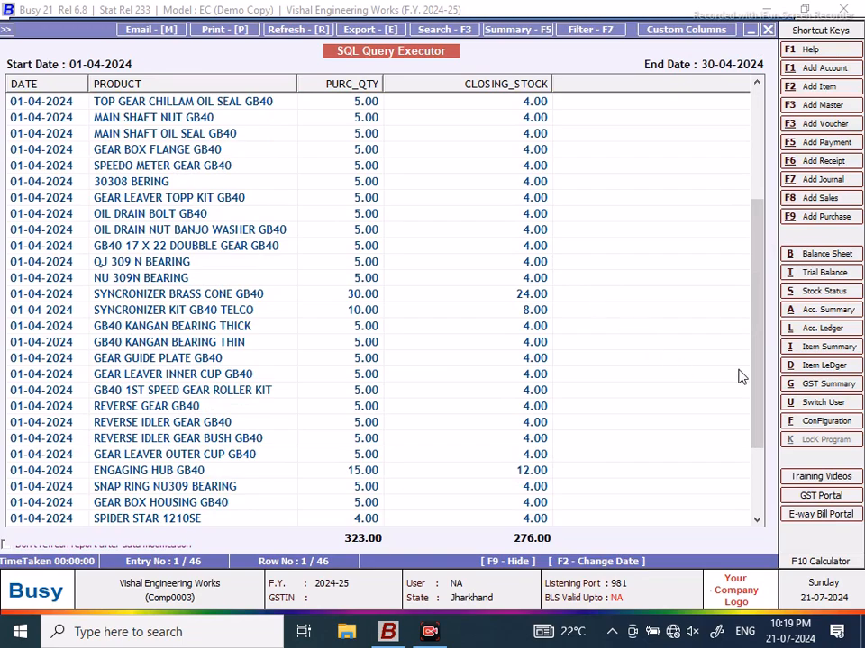
pyautogui.moveTo(758, 347); pyautogui.dragTo(767, 161)
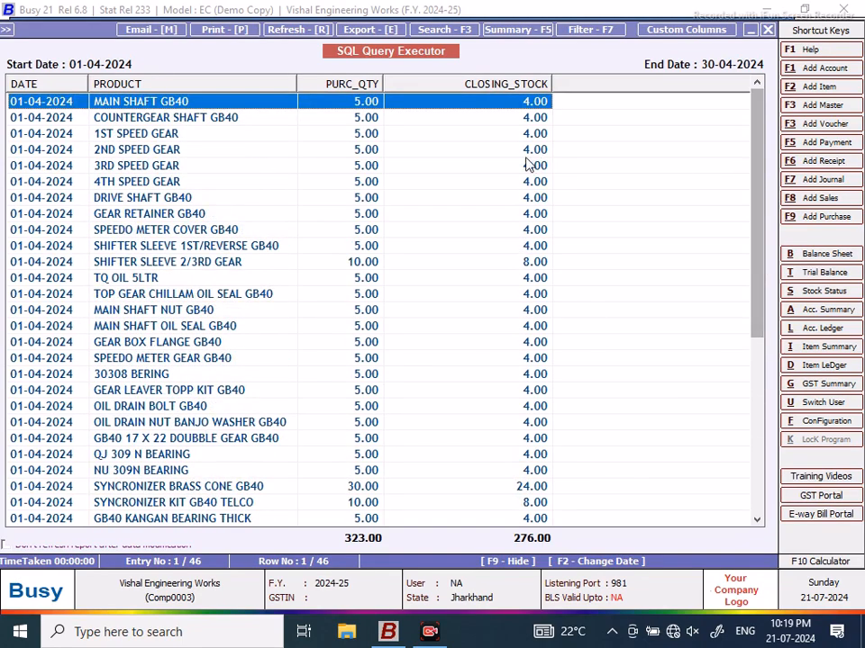
pyautogui.click(121, 136)
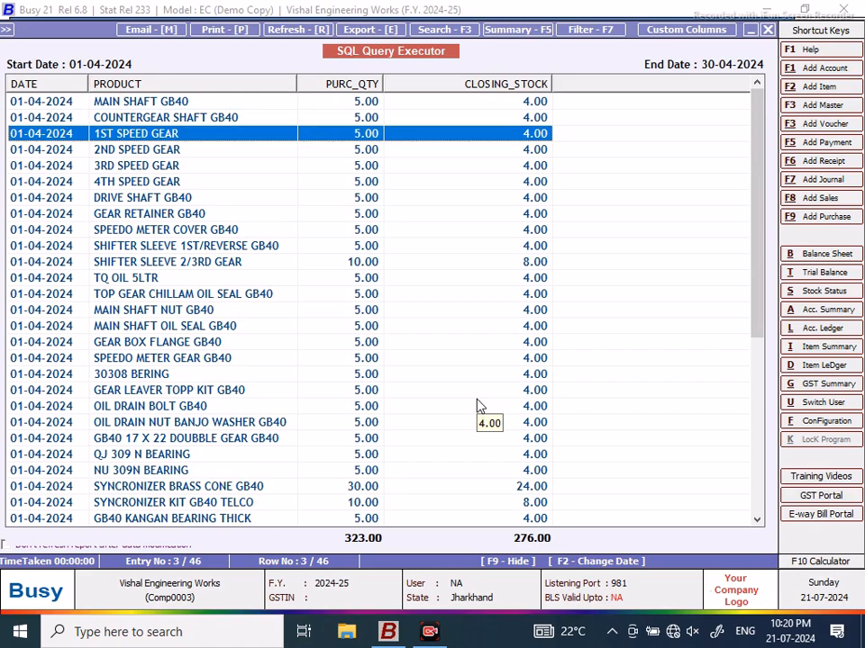
# Step: Add a 'Ds.Dr1 as Jobwork_Qty' column after Closing_Stock and save the query
pyautogui.click(767, 29)
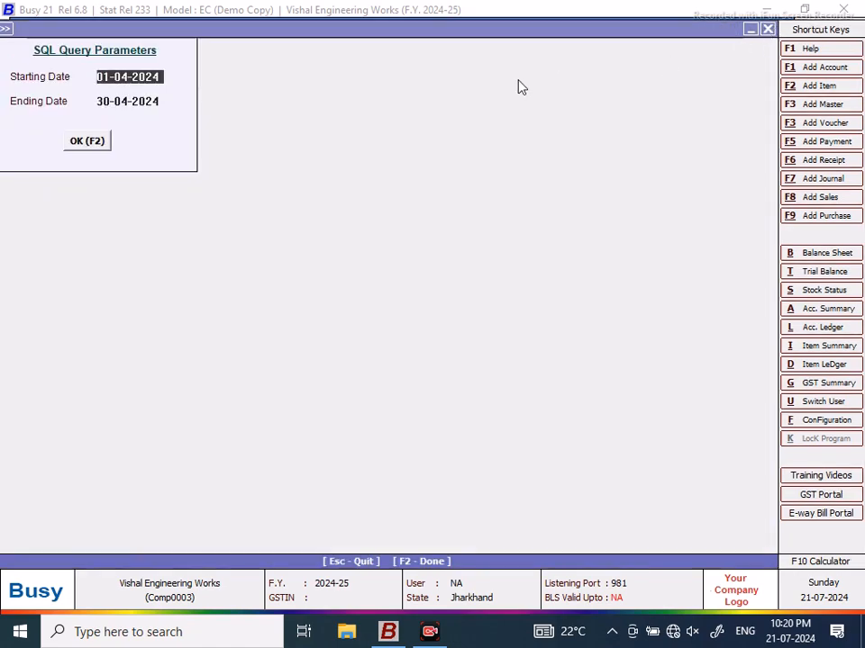
pyautogui.click(767, 29)
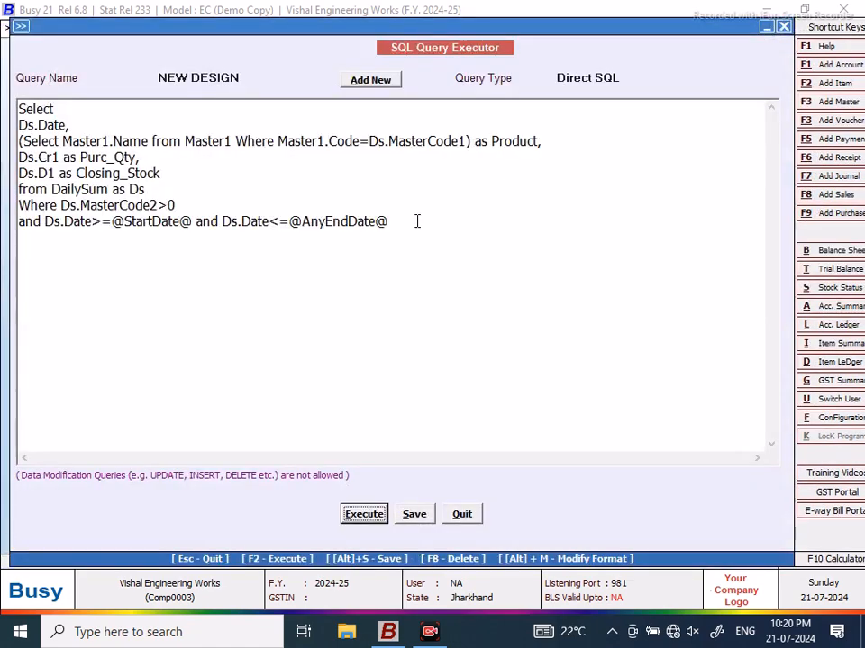
pyautogui.click(164, 173)
pyautogui.write(',')
pyautogui.press('Return')
pyautogui.write('Ds.D')
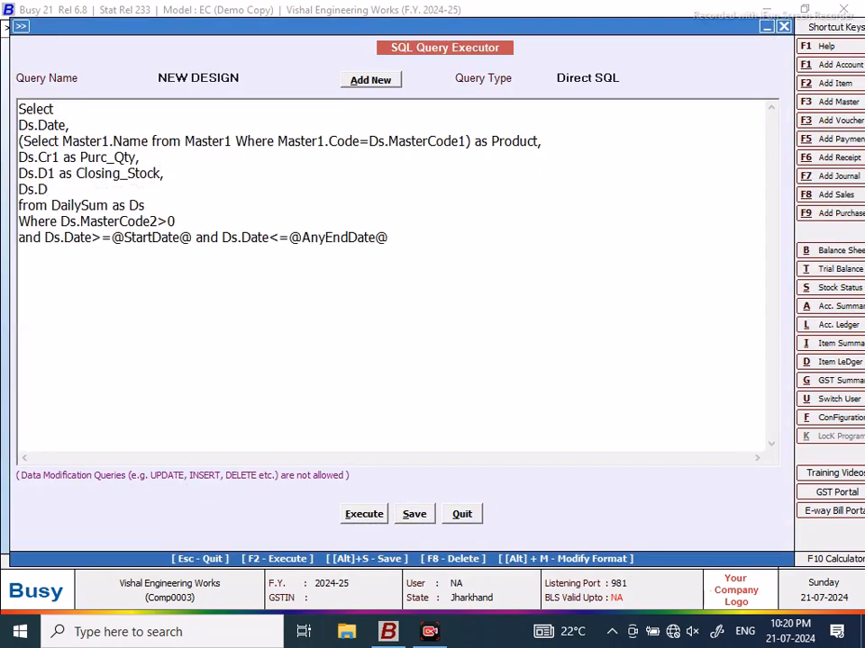
pyautogui.write('r1 as ')
pyautogui.write('Qty')
pyautogui.press('BackSpace')
pyautogui.press('BackSpace')
pyautogui.write('Jobwork_Qty')
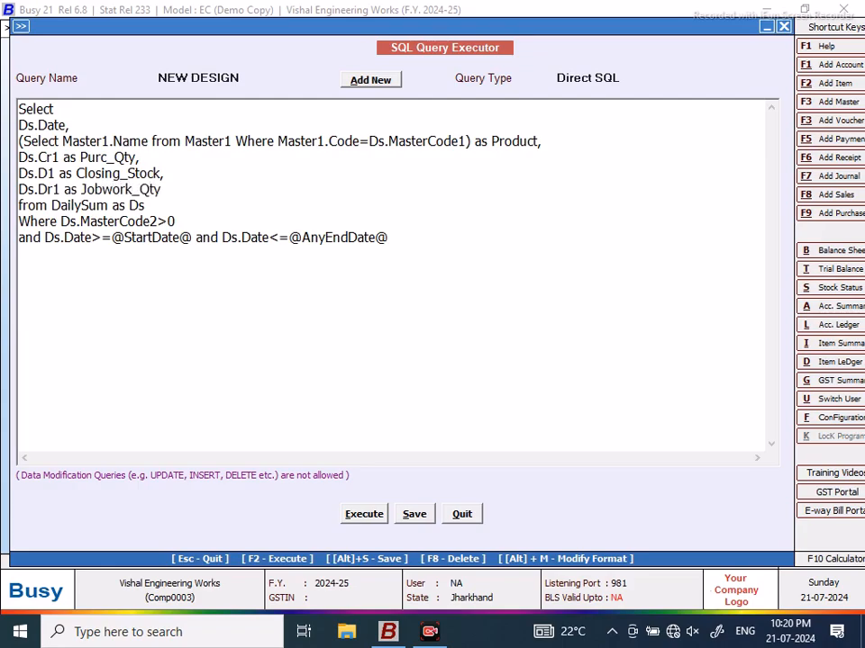
pyautogui.click(396, 512)
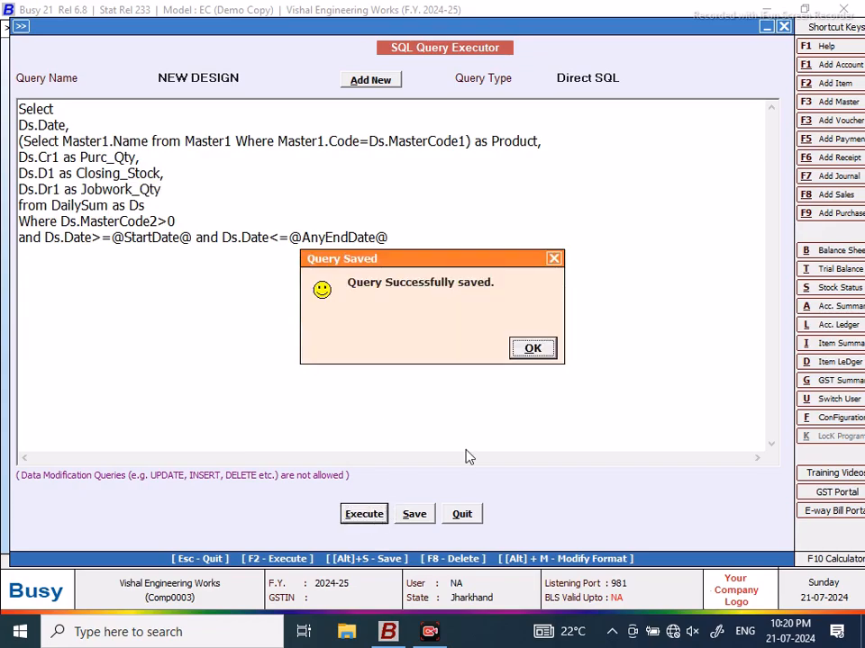
pyautogui.click(531, 350)
# Step: Run the query for 01-04-2024 to 30-04-2024 and check the JOBWORK_QTY total
pyautogui.press('F2')
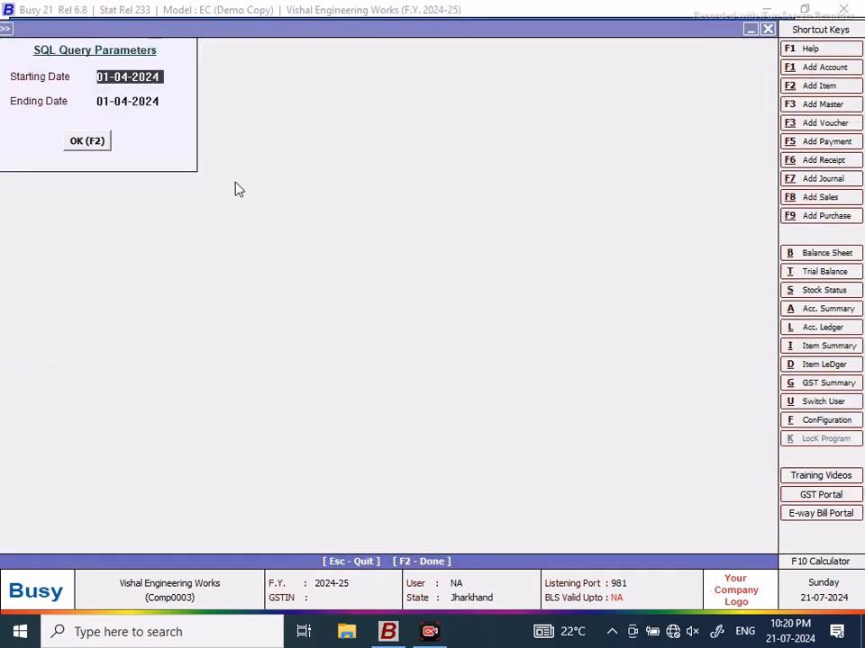
pyautogui.press('Return')
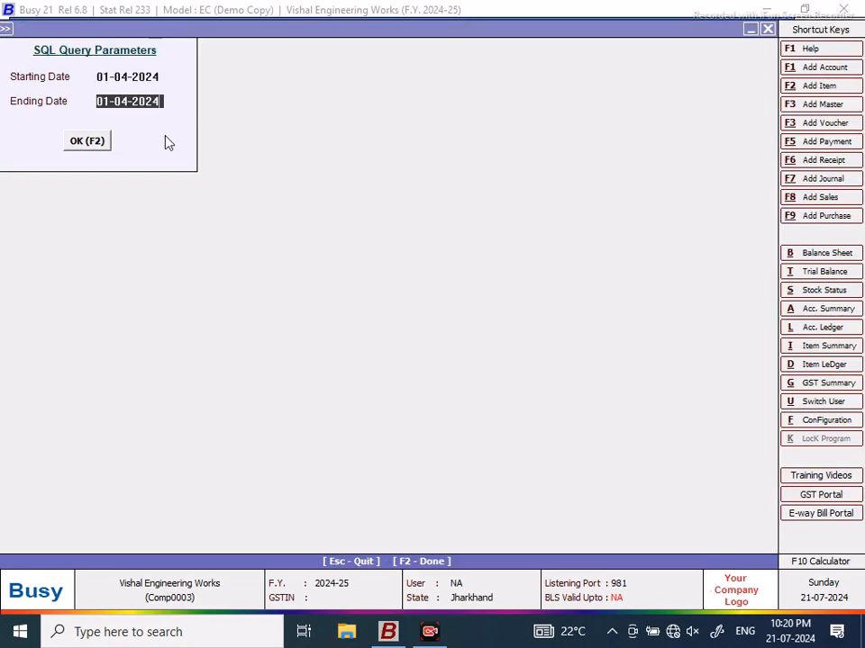
pyautogui.press('BackSpace')
pyautogui.press('BackSpace')
pyautogui.press('BackSpace')
pyautogui.press('BackSpace')
pyautogui.press('BackSpace')
pyautogui.press('BackSpace')
pyautogui.press('BackSpace')
pyautogui.press('BackSpace')
pyautogui.press('BackSpace')
pyautogui.write('3')
pyautogui.press('Return')
pyautogui.click(72, 140)
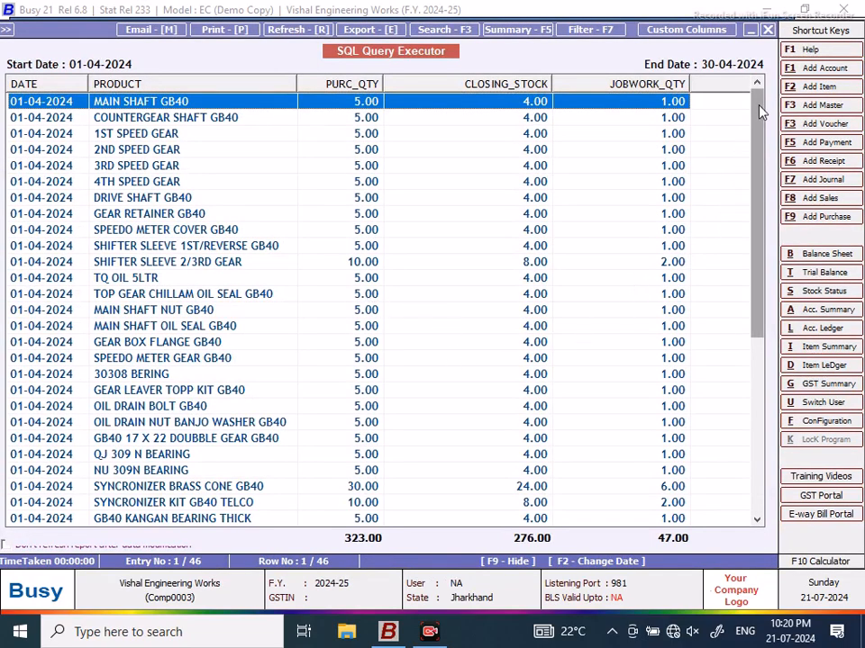
pyautogui.moveTo(762, 112); pyautogui.dragTo(761, 127)
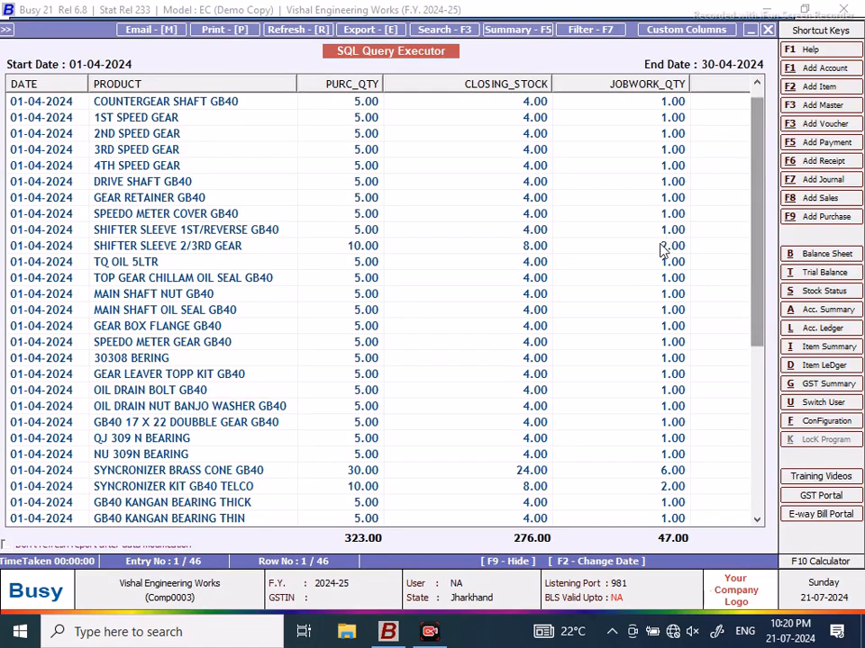
# Step: Select the SHIFTER SLEEVE 2/3RD GEAR row and search stock ledger items for 'shi'
pyautogui.click(539, 250)
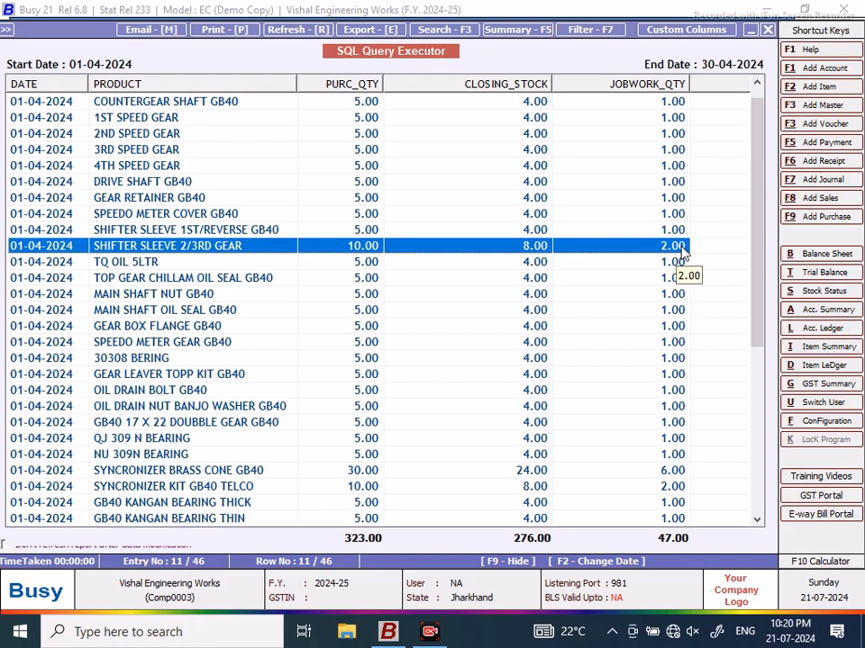
pyautogui.hotkey('alt', 'd')
pyautogui.write('shif')
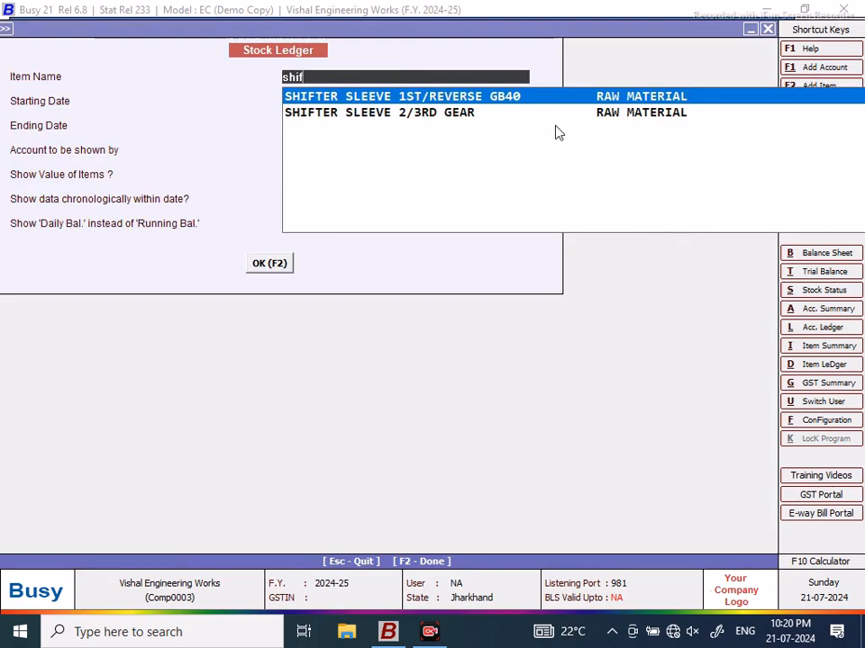
# Step: Show the SHIFTER SLEEVE 1ST/REVERSE GB40 stock ledger and select the MURUGAN MACHINES entry
pyautogui.click(502, 104)
pyautogui.click(269, 263)
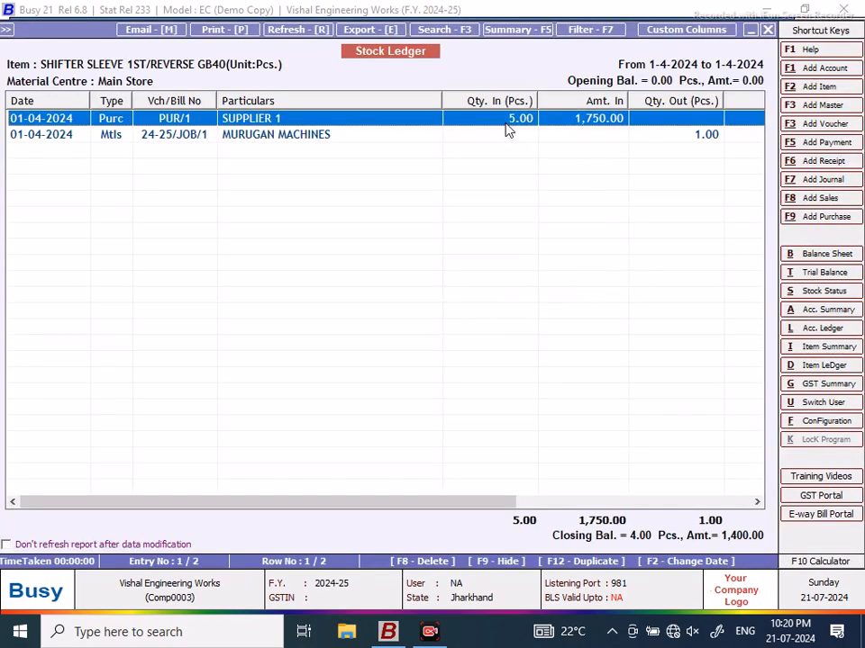
pyautogui.click(309, 138)
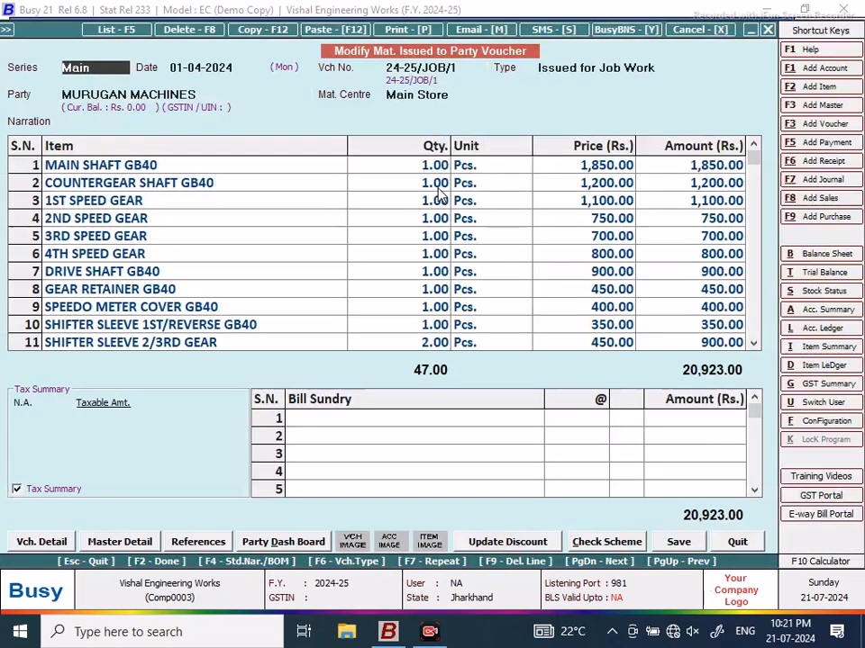
# Step: Inspect the Issued for Job Work voucher's item rows, then close the voucher and ledger
pyautogui.click(659, 68)
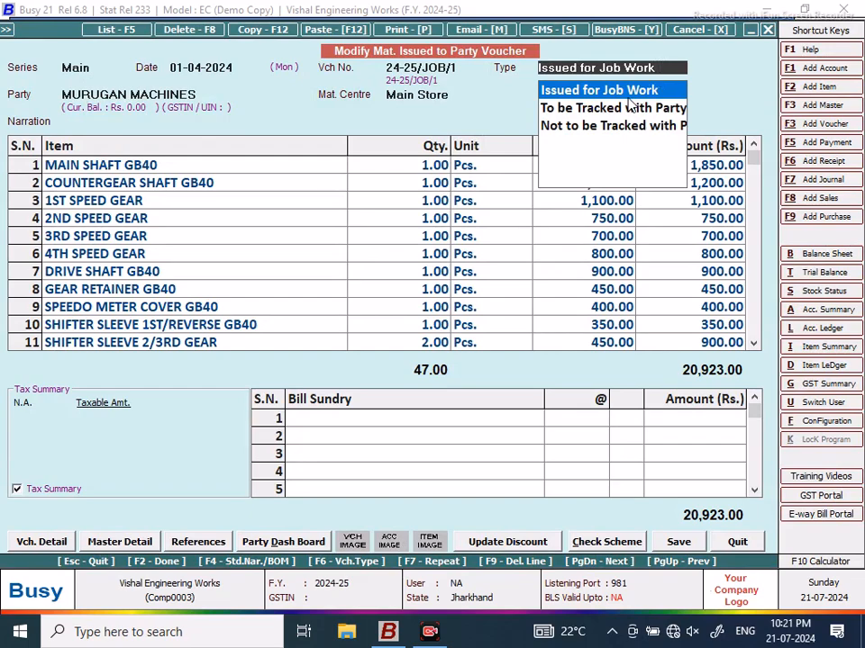
pyautogui.click(627, 90)
pyautogui.moveTo(160, 165); pyautogui.dragTo(185, 208)
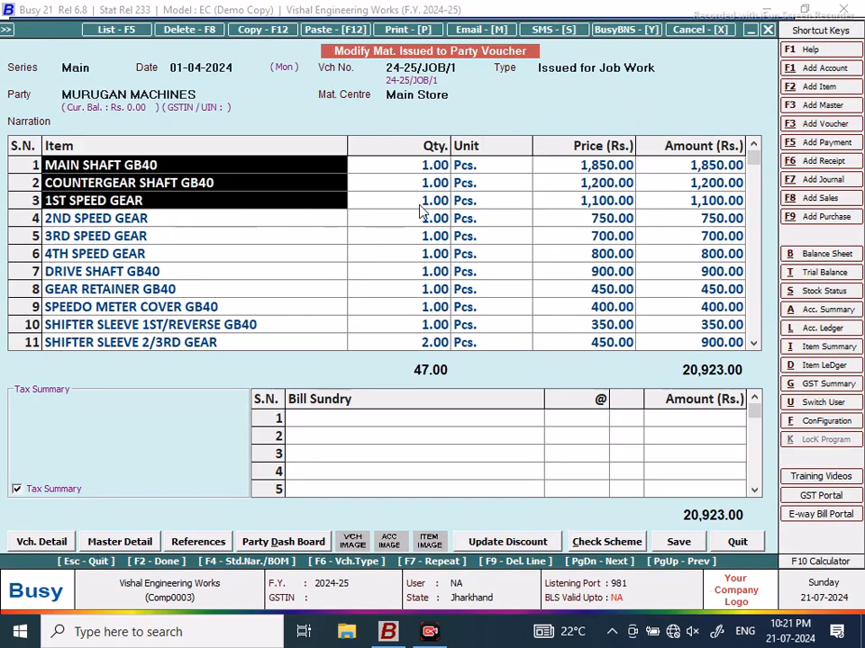
pyautogui.click(169, 237)
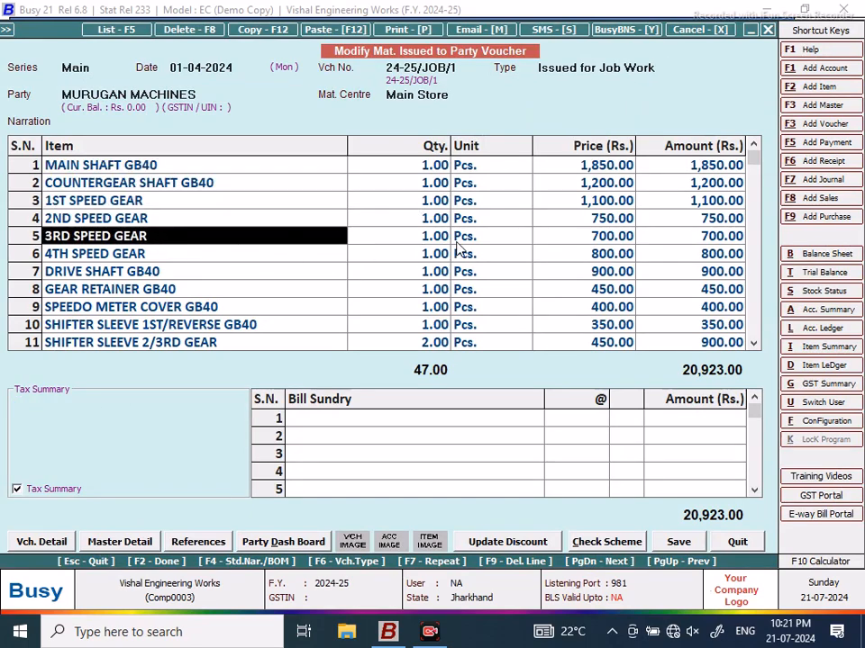
pyautogui.click(767, 31)
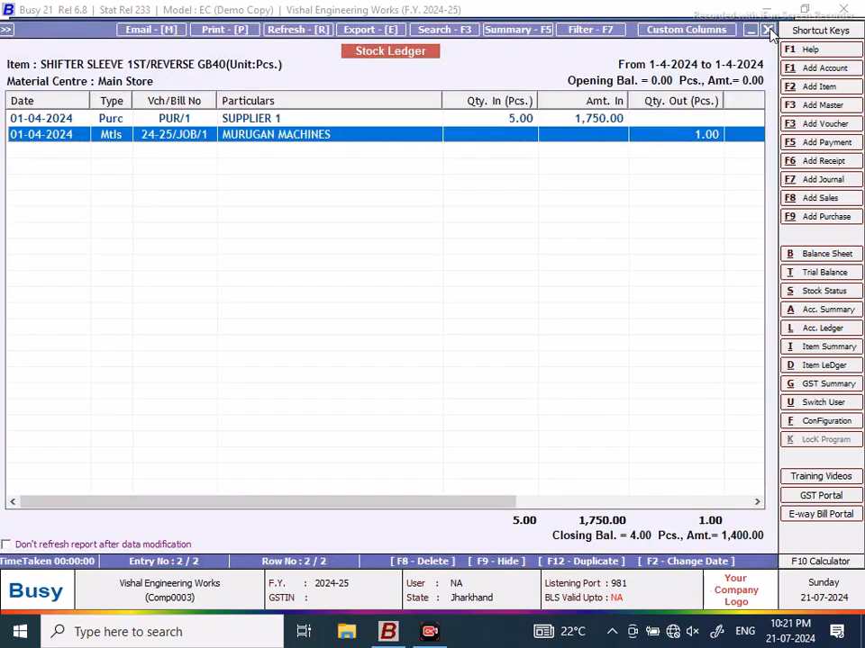
pyautogui.click(768, 30)
# Step: Review the 3RD SPEED GEAR stock ledger's MURUGAN MACHINES entry and close it
pyautogui.write('3rd')
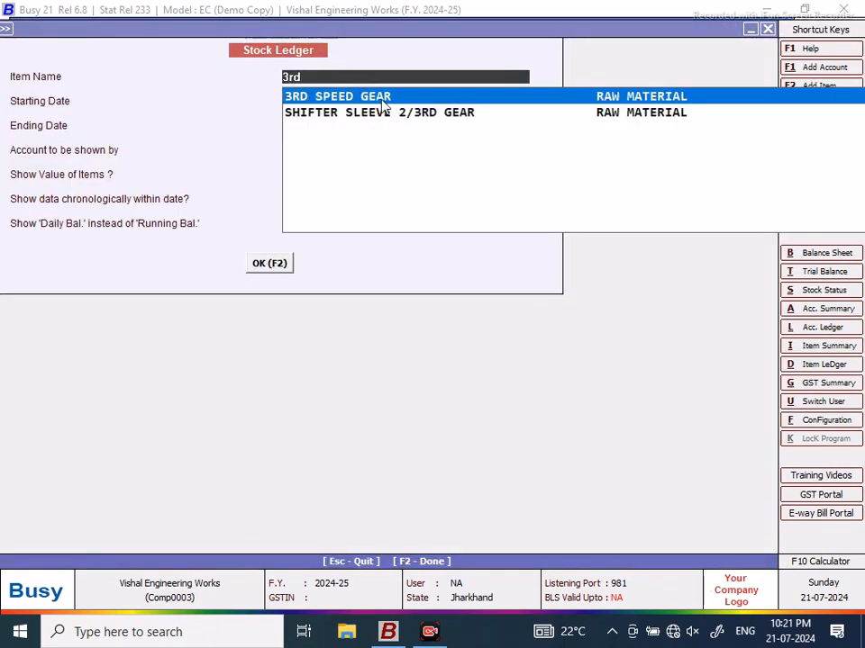
pyautogui.click(382, 101)
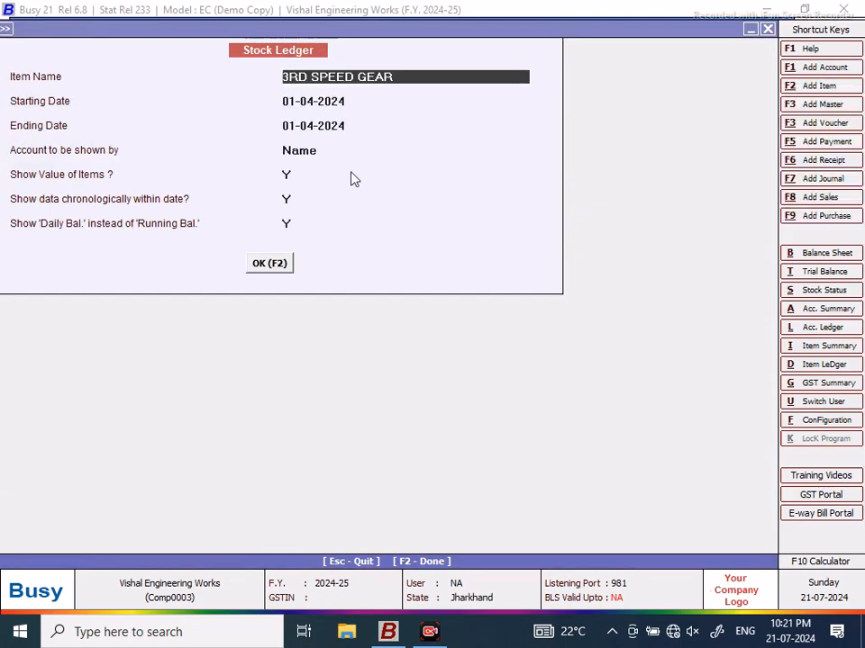
pyautogui.click(269, 263)
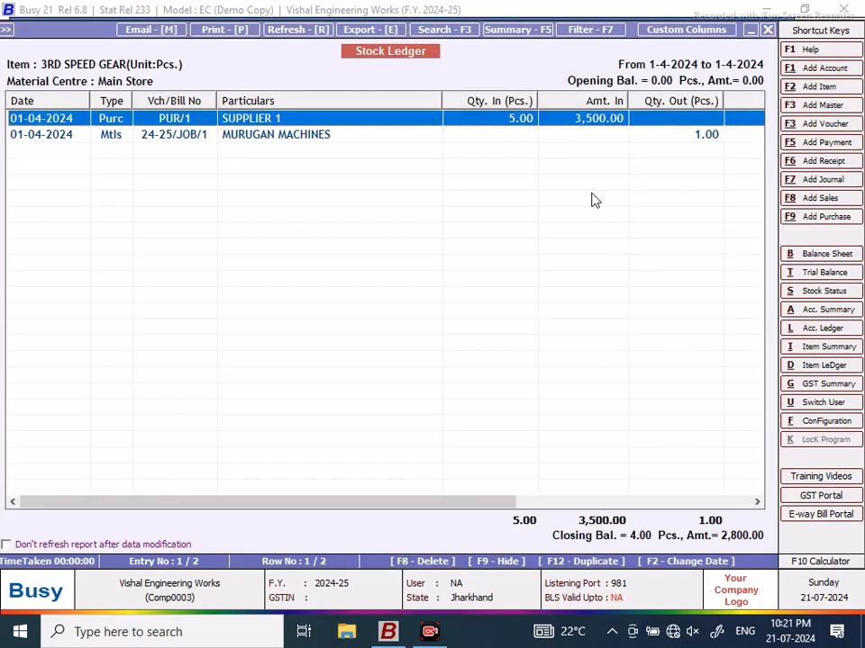
pyautogui.click(712, 140)
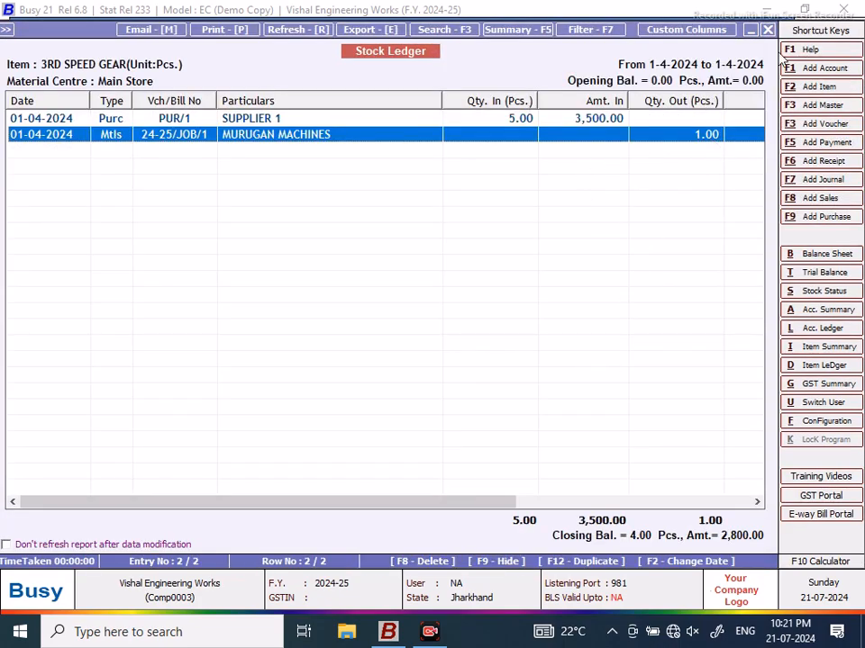
pyautogui.click(769, 30)
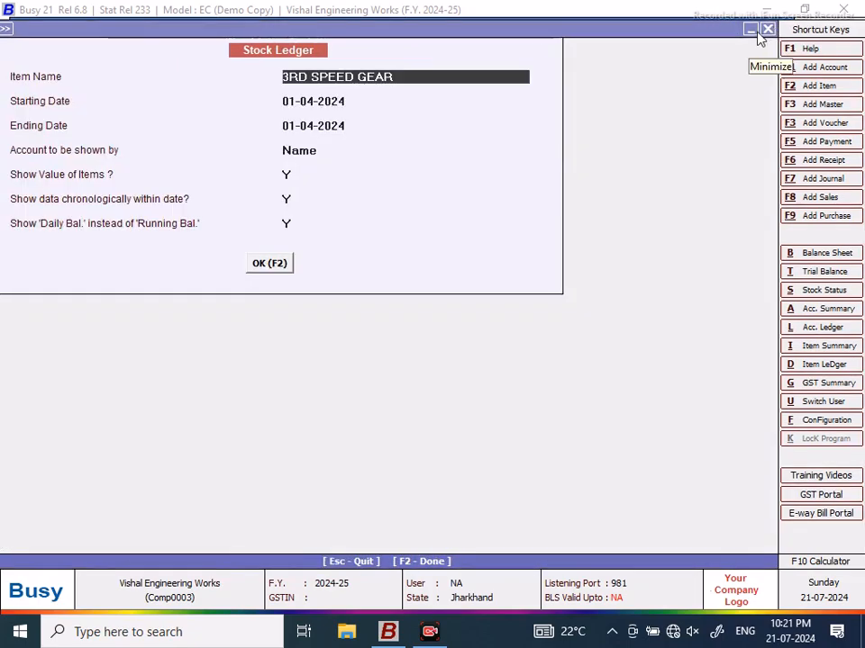
# Step: Review the 30308 BERING stock ledger ending 30-04-2024, then close it and its options
pyautogui.write('3030')
pyautogui.press('Return')
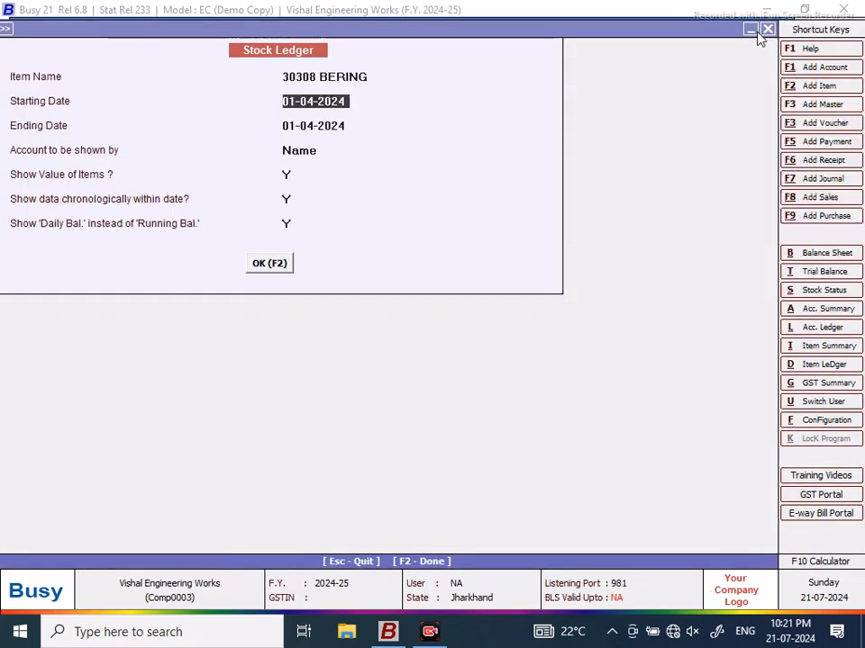
pyautogui.press('Return')
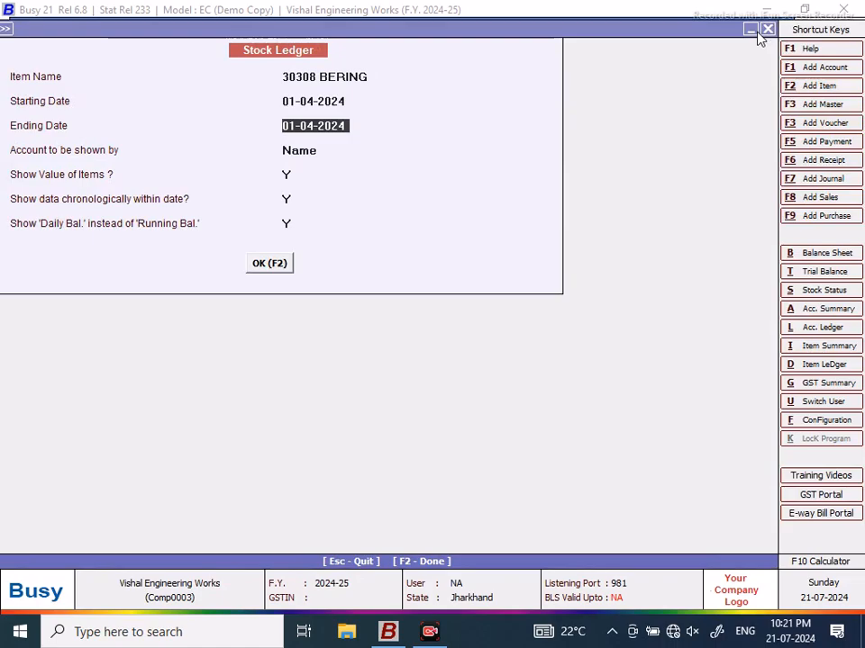
pyautogui.write('30/4')
pyautogui.press('Return')
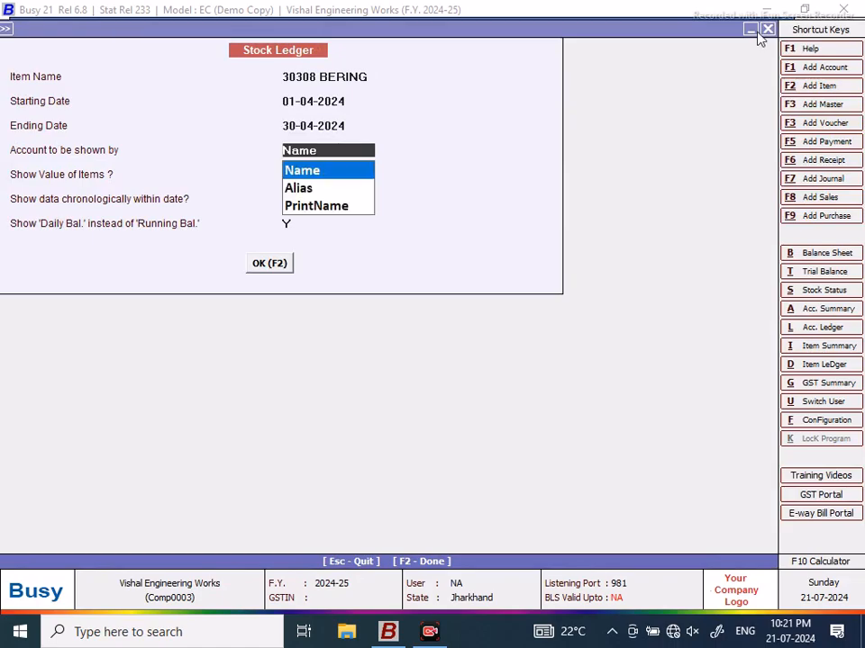
pyautogui.press('Return')
pyautogui.click(266, 267)
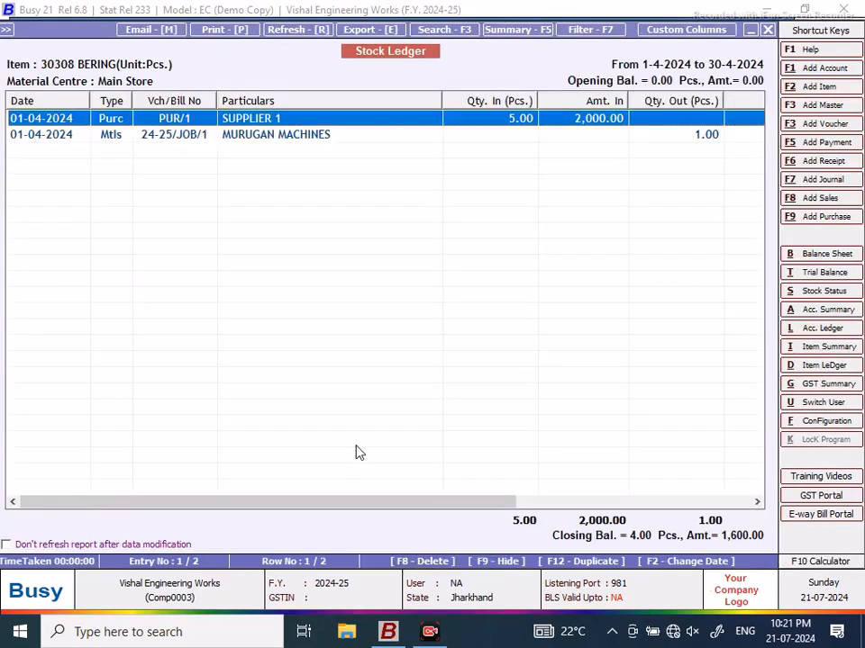
pyautogui.moveTo(346, 502); pyautogui.dragTo(586, 506)
pyautogui.click(437, 135)
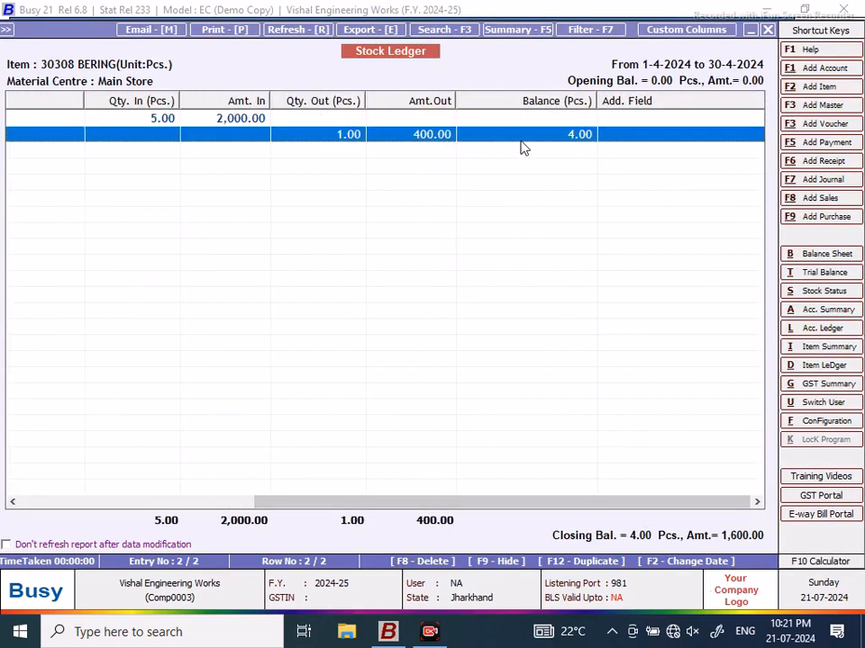
pyautogui.click(766, 28)
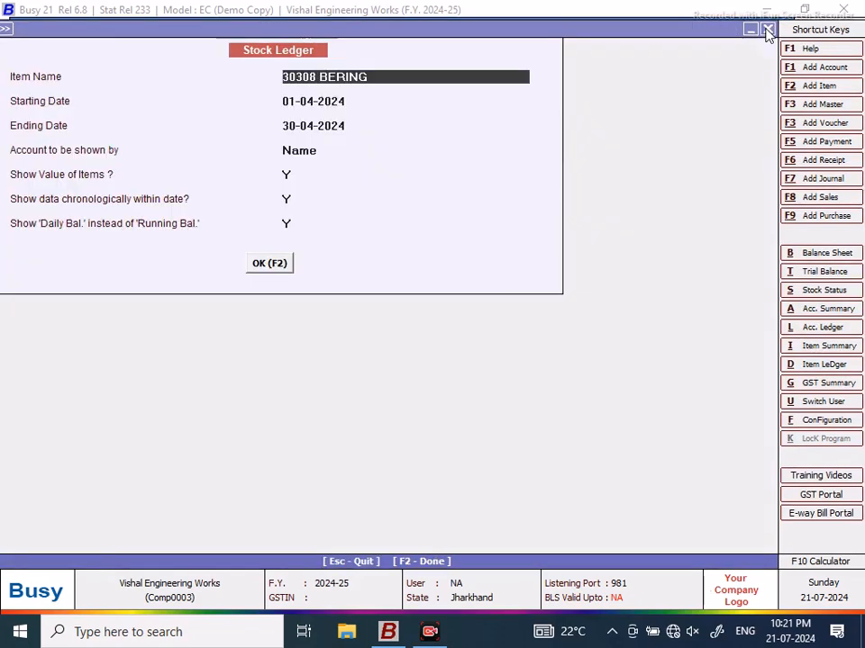
pyautogui.click(766, 29)
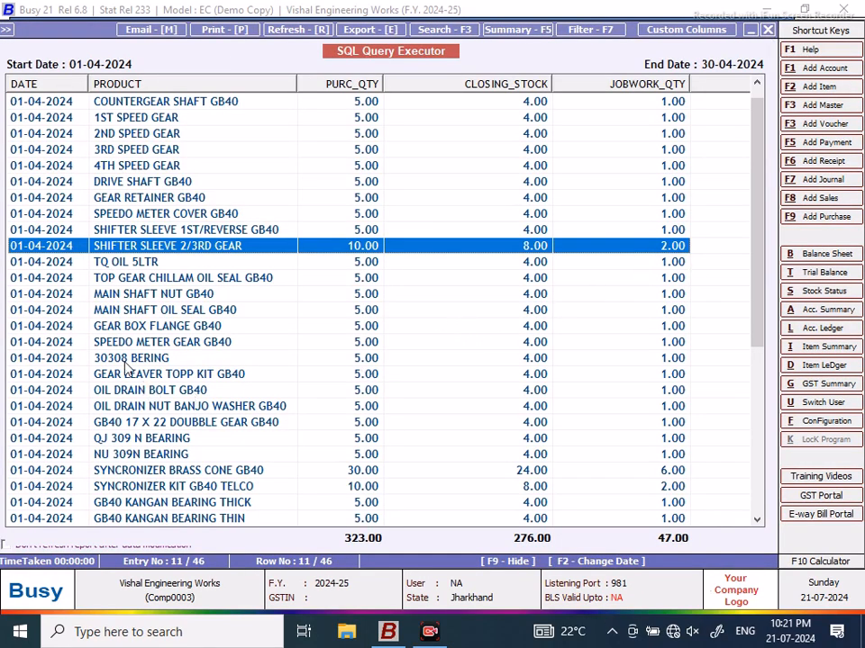
# Step: Check the 30308 BERING row in the results and close the results grid
pyautogui.click(460, 357)
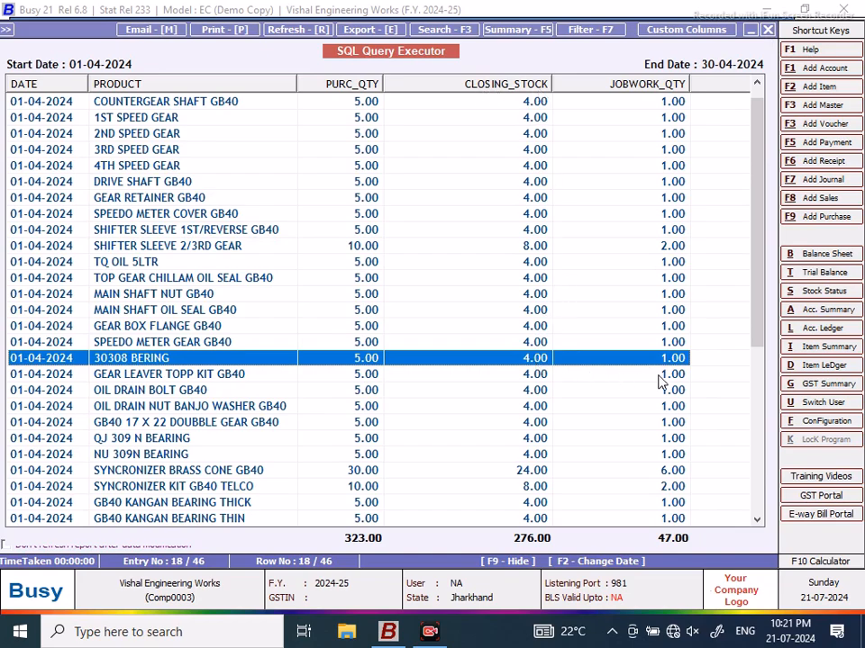
pyautogui.click(767, 29)
# Step: Close the date parameters and save the NEW DESIGN query
pyautogui.click(767, 28)
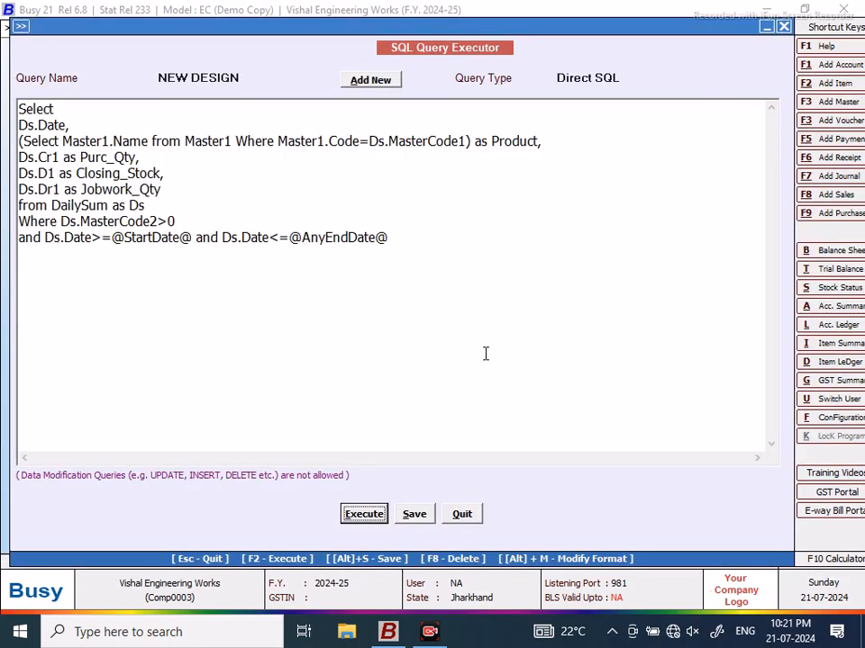
pyautogui.click(430, 513)
pyautogui.click(544, 348)
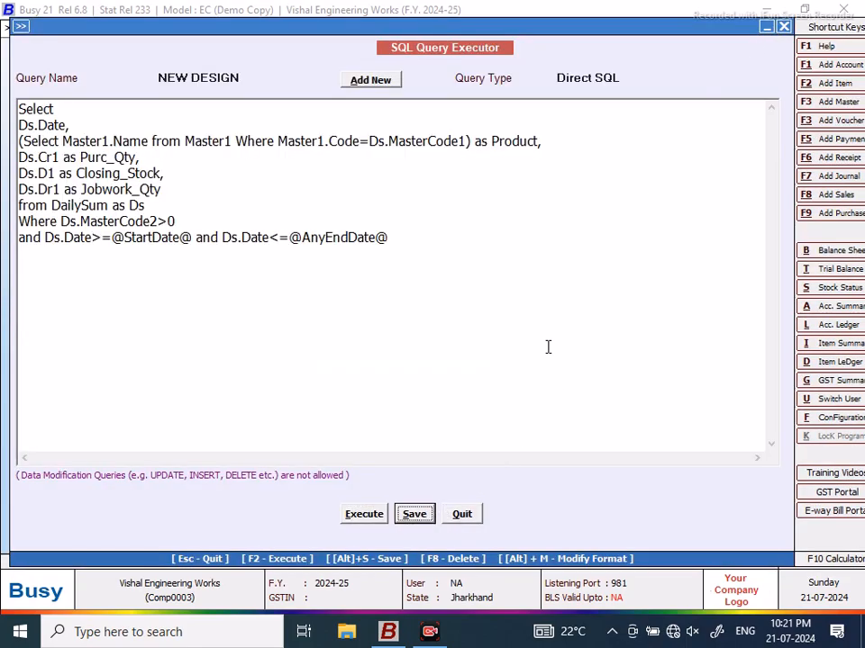
# Step: Add a 'Ds.Dr3 as Jobwork_Value' line after Jobwork_Qty and save the query
pyautogui.click(172, 188)
pyautogui.write(',')
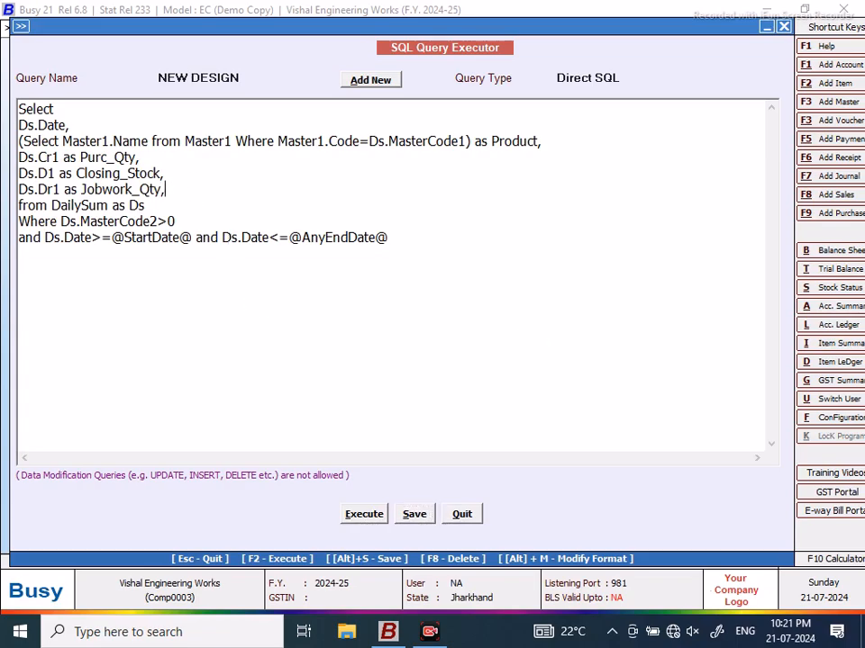
pyautogui.press('Return')
pyautogui.write('Ds.Dr3')
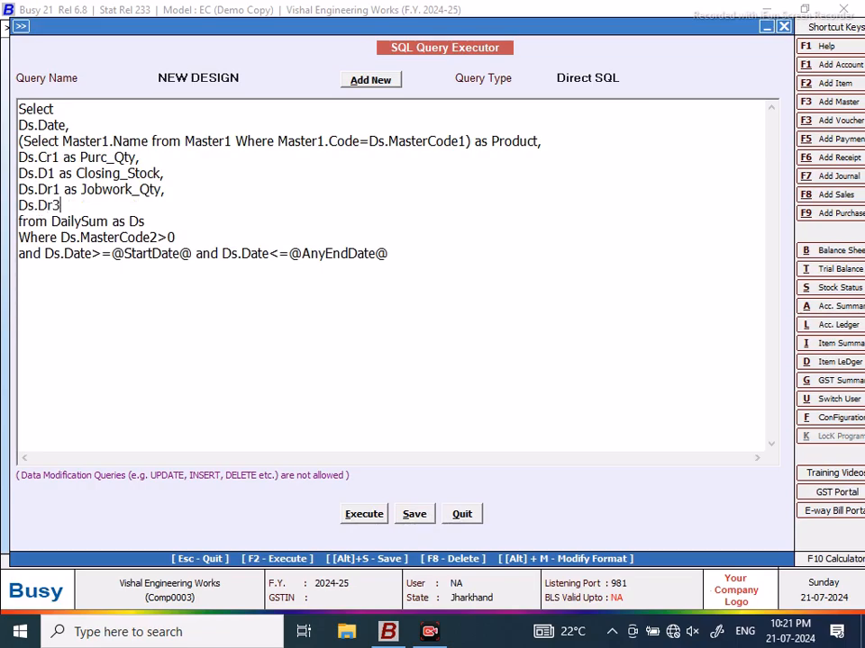
pyautogui.write(' as Jobwork')
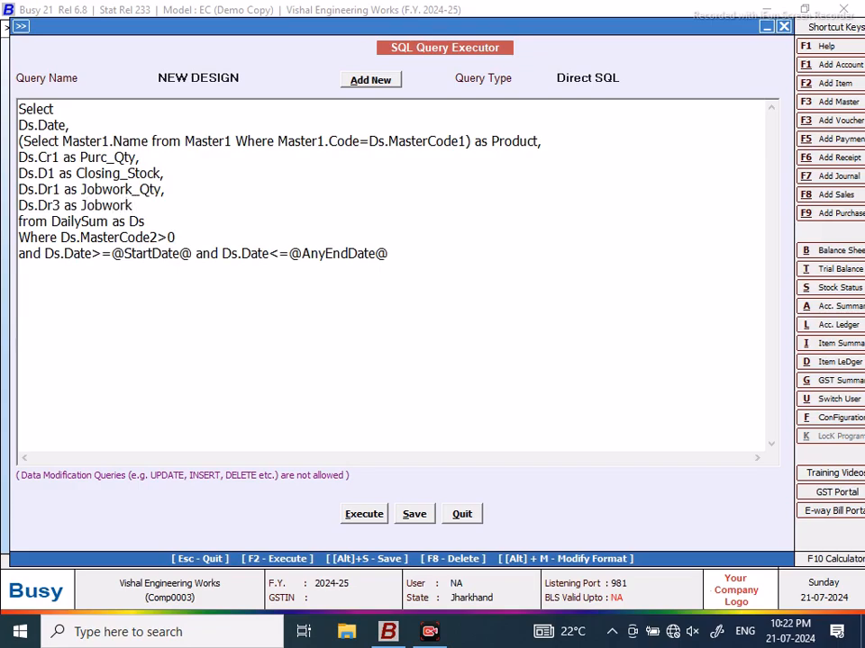
pyautogui.write('_Value')
pyautogui.click(415, 515)
pyautogui.press('Return')
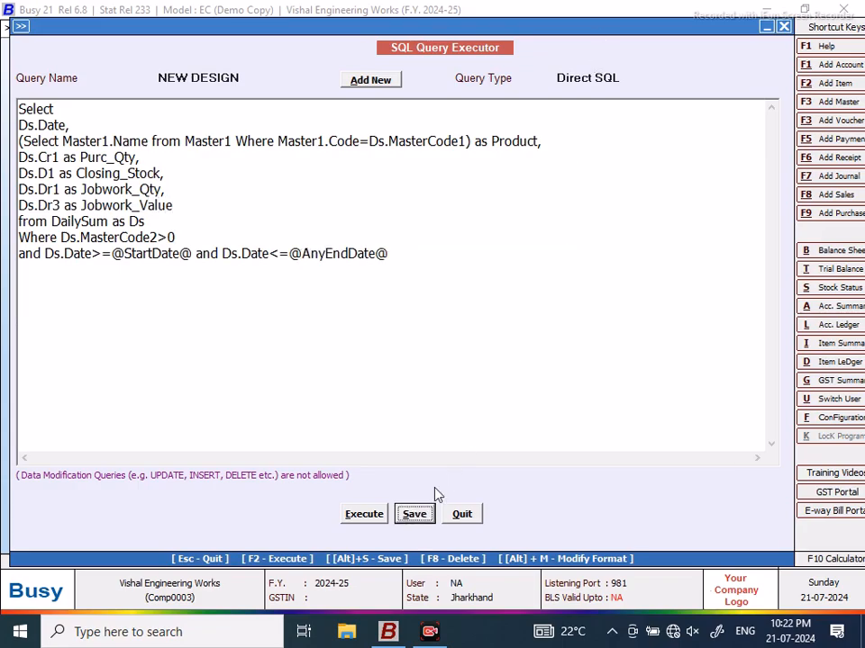
pyautogui.click(364, 515)
# Step: Run the query for 01-04-2024 to 30-04-2024 and scroll to the JOBWORK_VALUE column
pyautogui.click(533, 348)
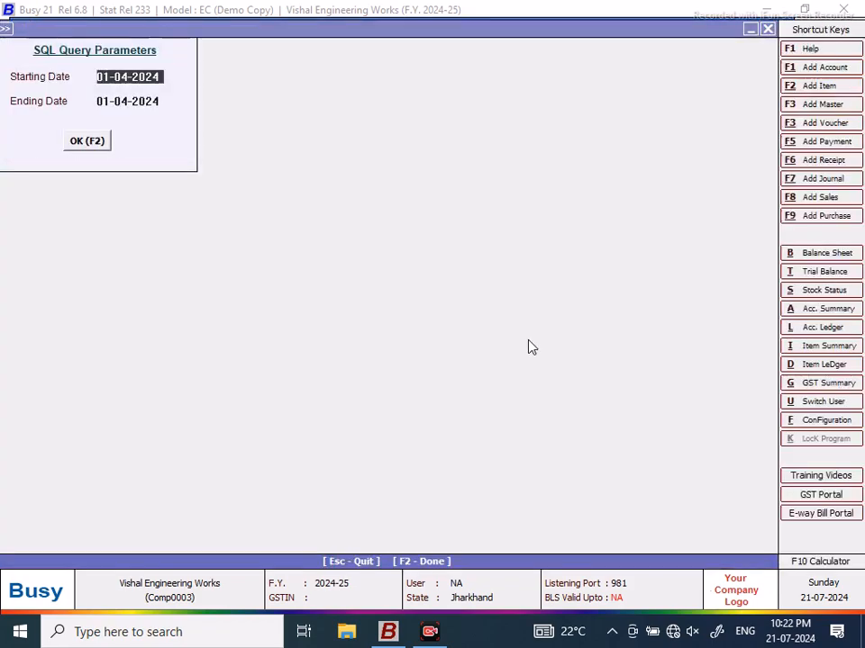
pyautogui.press('Return')
pyautogui.write('30/4')
pyautogui.press('Return')
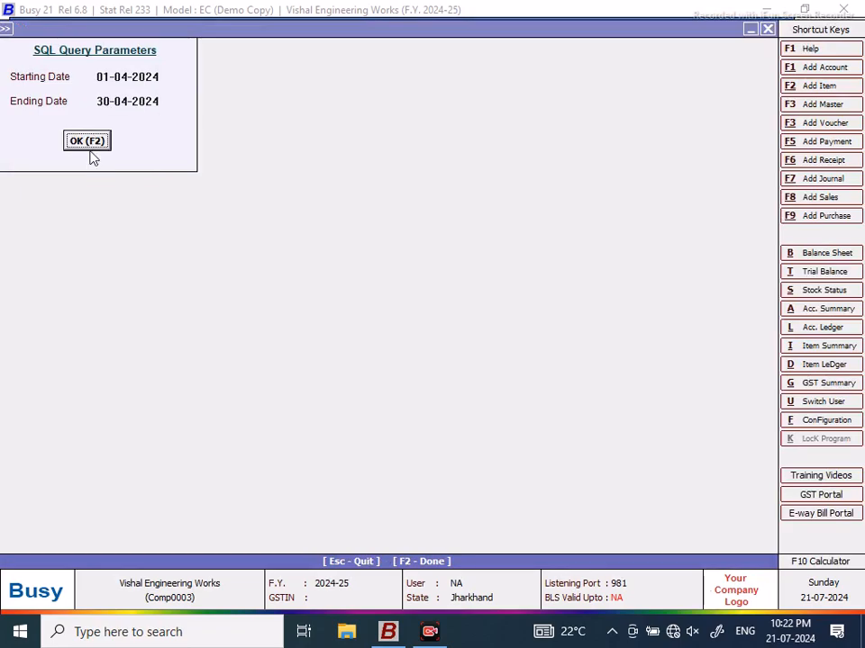
pyautogui.click(71, 139)
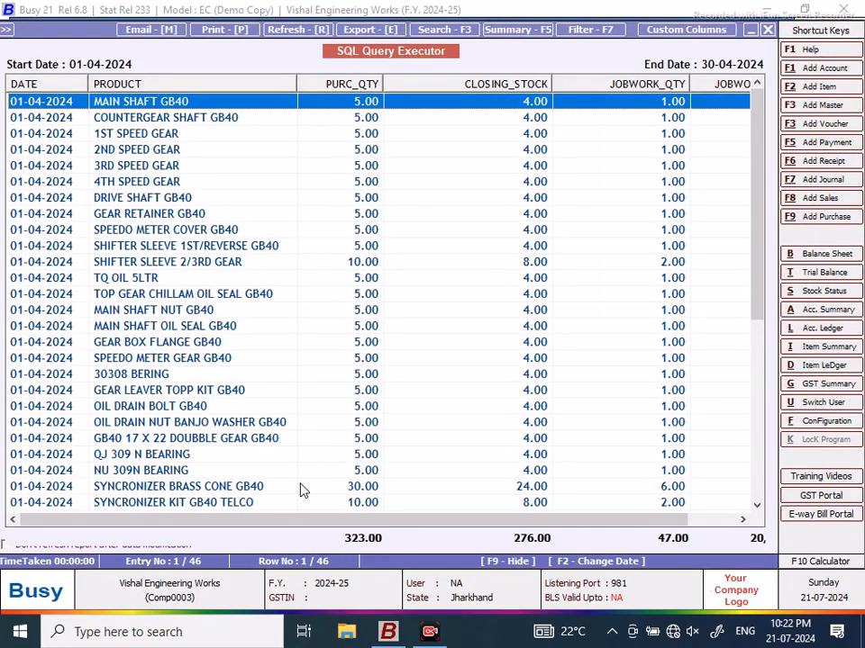
pyautogui.moveTo(272, 521); pyautogui.dragTo(525, 521)
pyautogui.moveTo(757, 228); pyautogui.dragTo(757, 447)
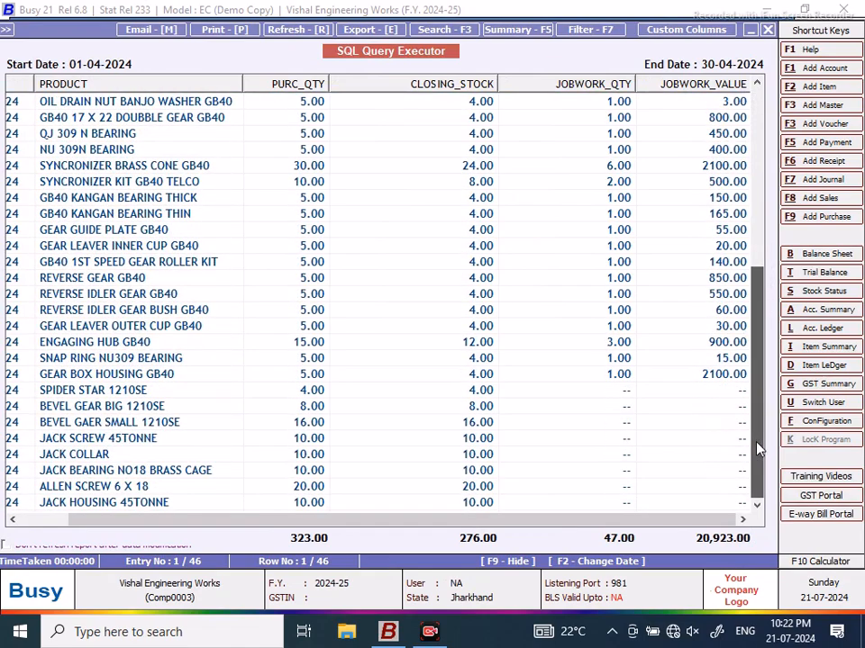
pyautogui.click(621, 375)
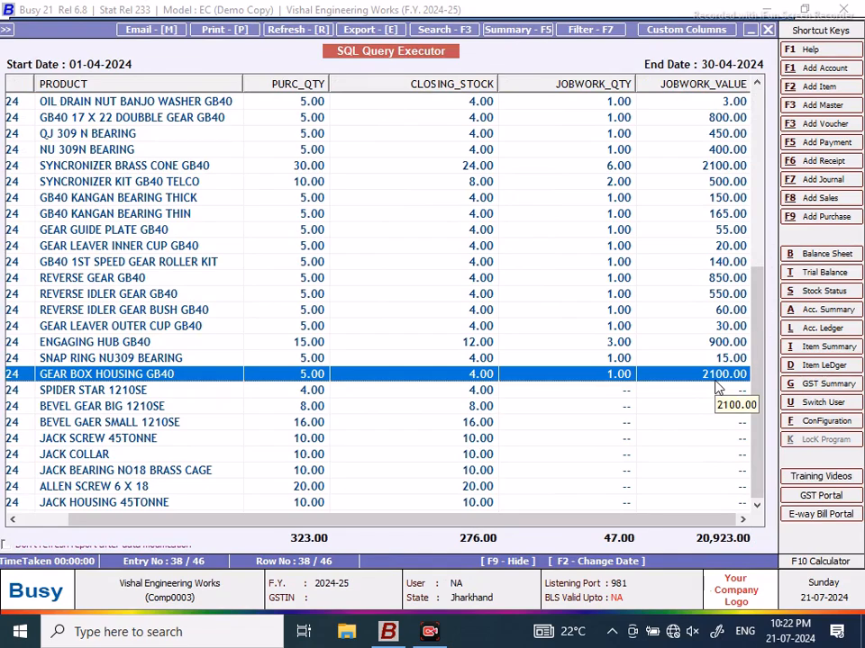
# Step: Open GEAR BOX HOUSING GB40's stock ledger to 30-04-2024 and compare its 2,100 and 10,500 entries
pyautogui.hotkey('alt', 'd')
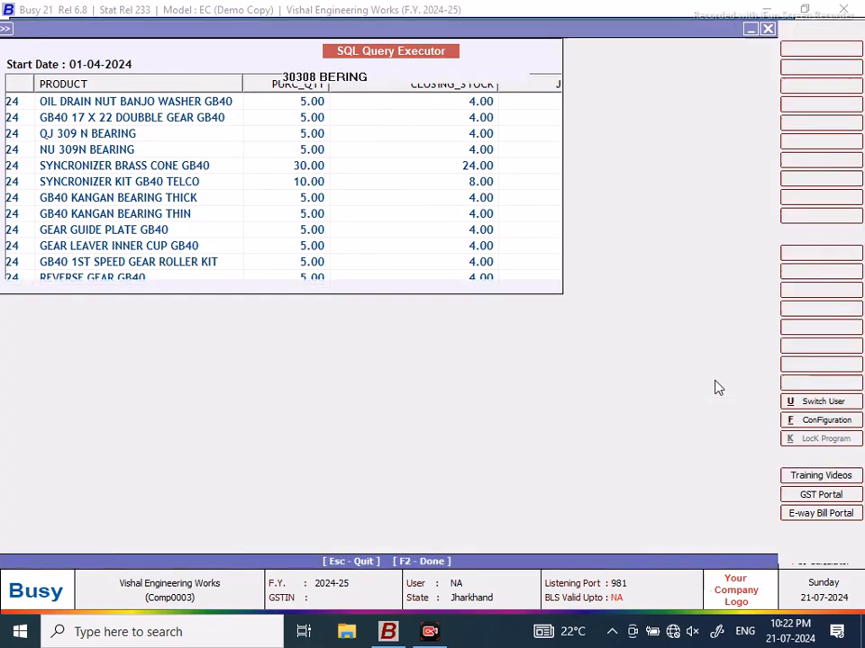
pyautogui.write('gear')
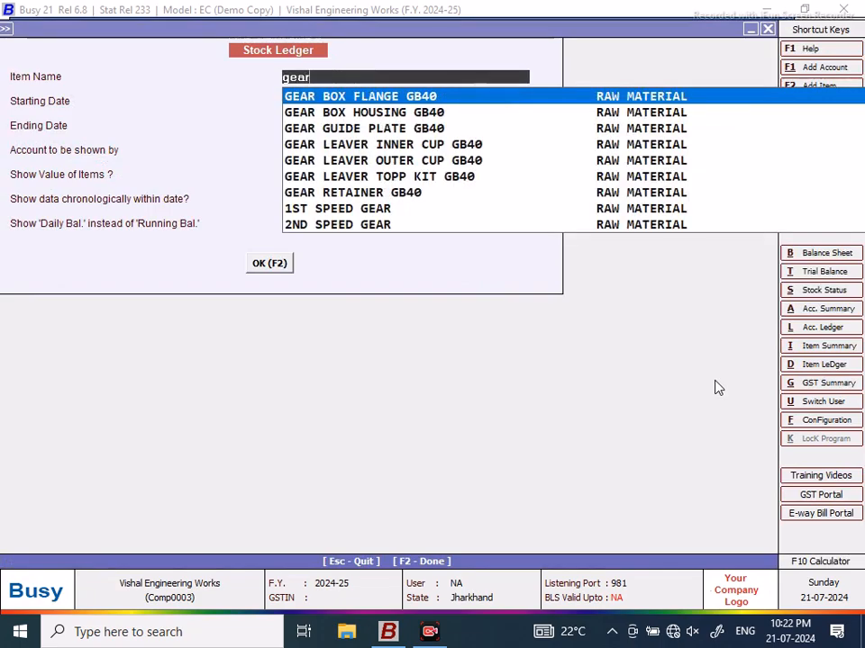
pyautogui.press('Down')
pyautogui.press('Return')
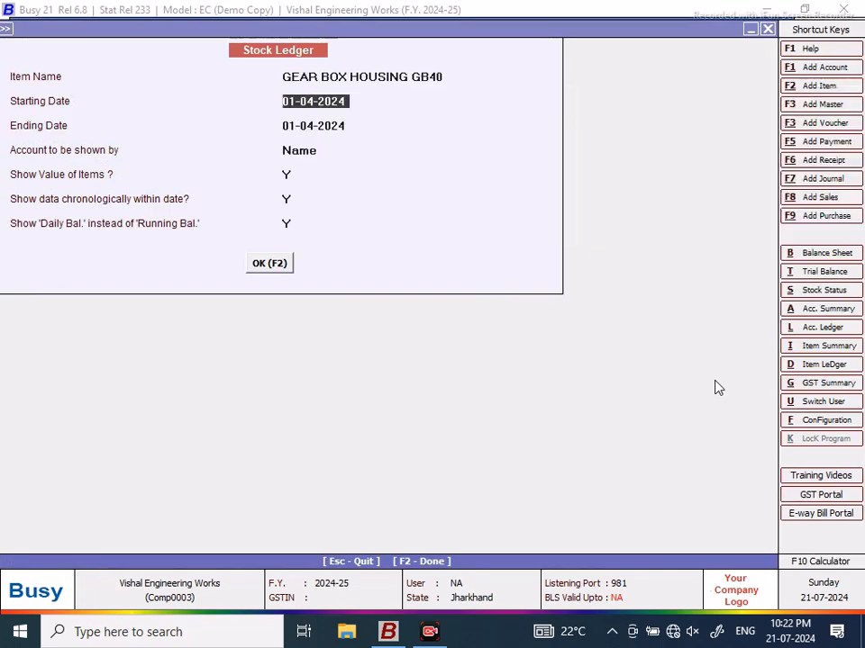
pyautogui.press('Return')
pyautogui.write('30/')
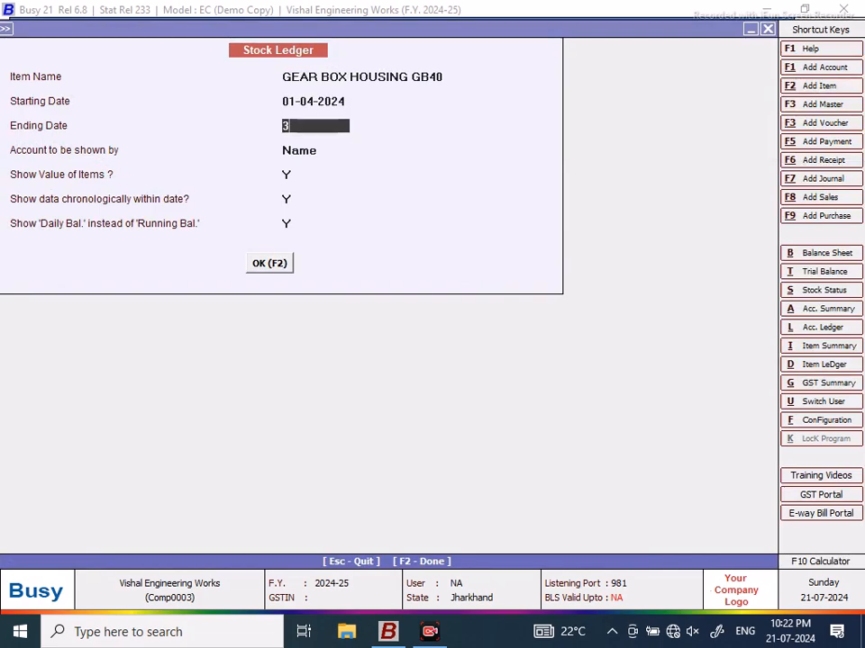
pyautogui.press('Return')
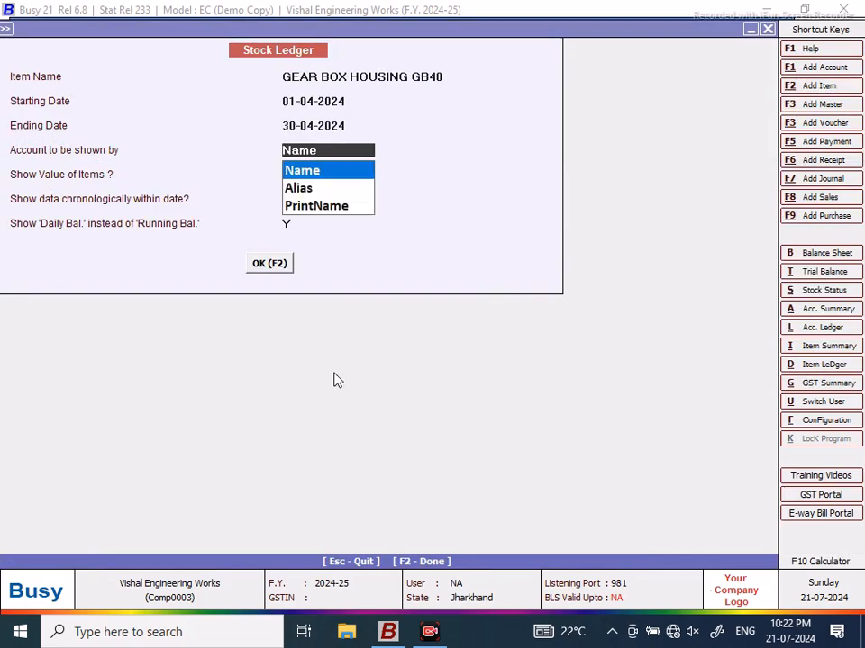
pyautogui.click(269, 263)
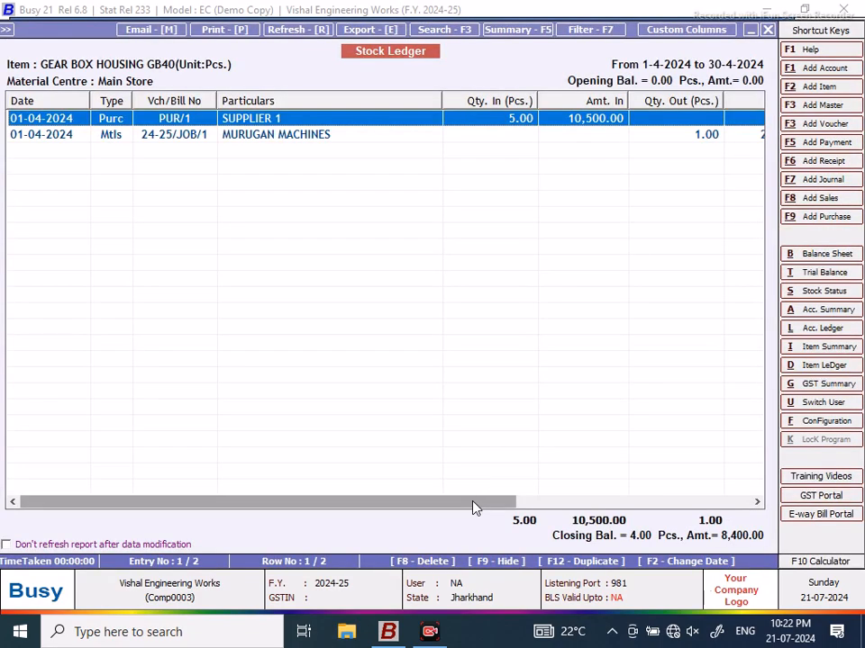
pyautogui.moveTo(475, 507); pyautogui.dragTo(737, 525)
pyautogui.click(421, 137)
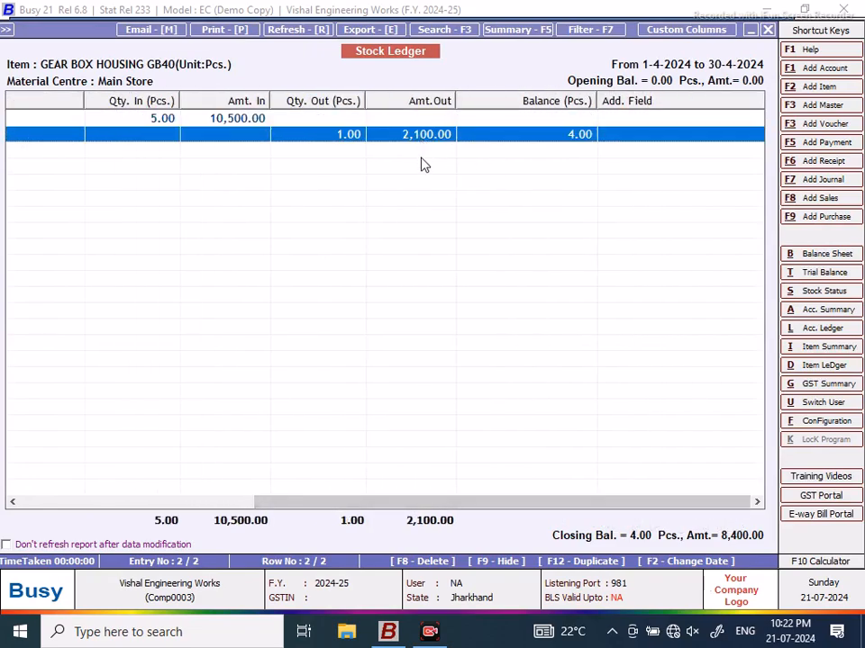
pyautogui.click(256, 119)
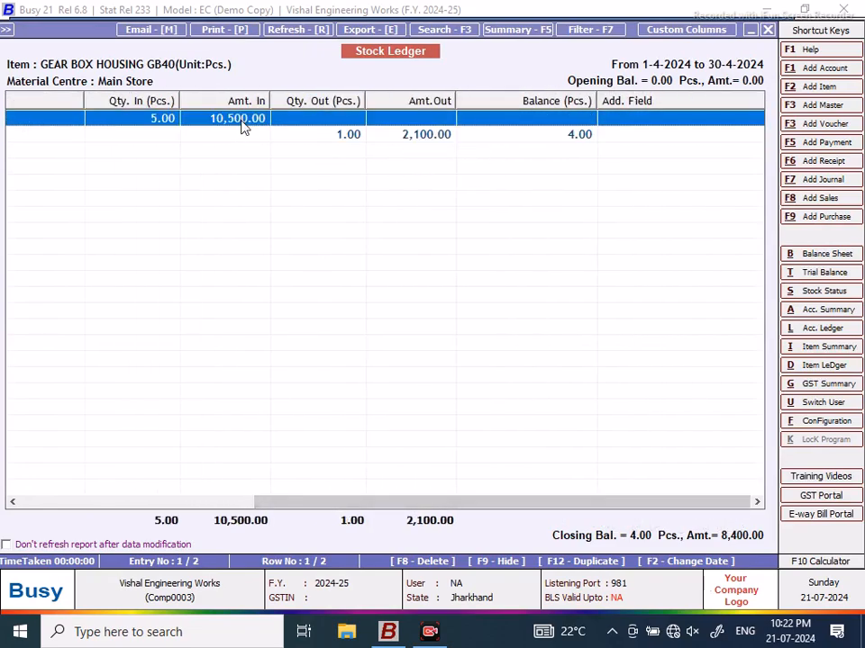
# Step: Verify 10500 ÷ 5 = 2100 on the calculator, then close the stock ledger
pyautogui.click(820, 561)
pyautogui.click(389, 488)
pyautogui.click(389, 519)
pyautogui.click(430, 453)
pyautogui.click(396, 522)
pyautogui.click(389, 520)
pyautogui.click(507, 421)
pyautogui.click(421, 454)
pyautogui.click(555, 526)
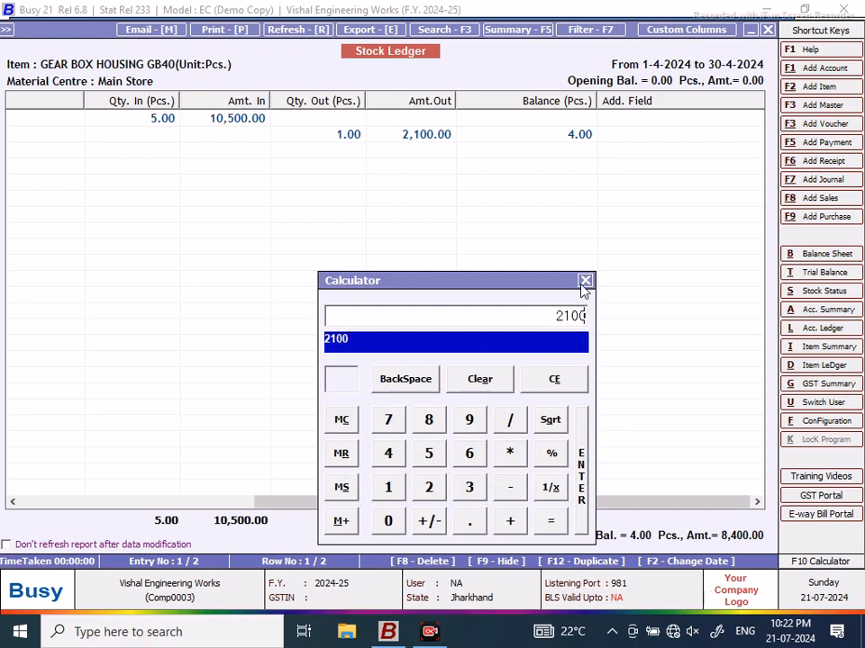
pyautogui.press('Escape')
pyautogui.click(428, 140)
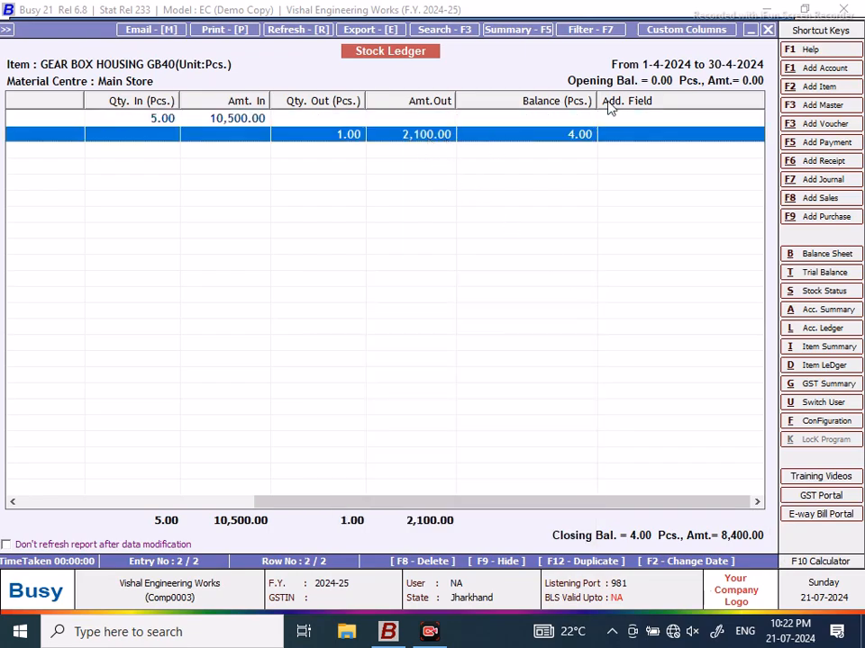
pyautogui.click(767, 30)
# Step: Close the stock ledger and query results, rerun for the same dates, then close back to the NEW DESIGN query text
pyautogui.click(767, 30)
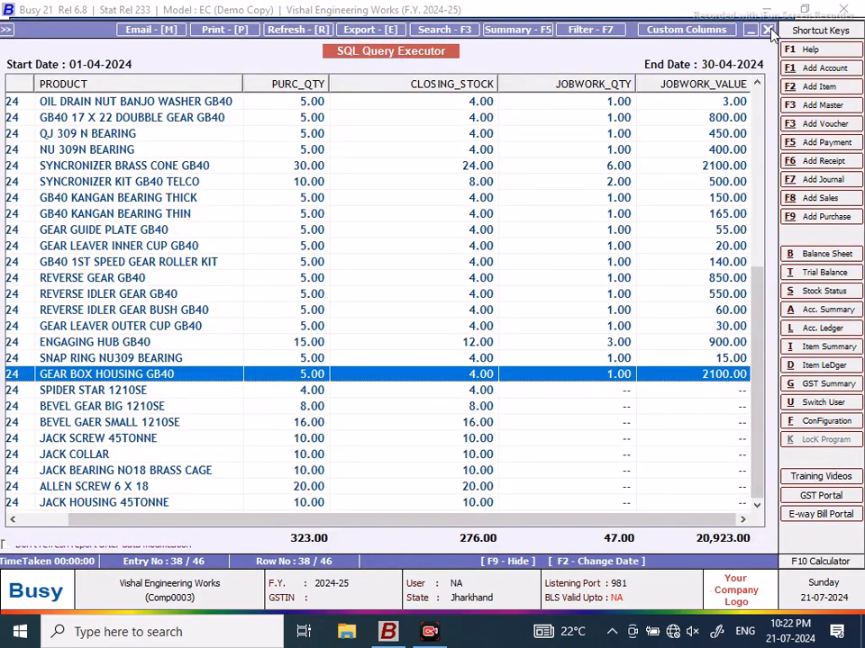
pyautogui.click(767, 29)
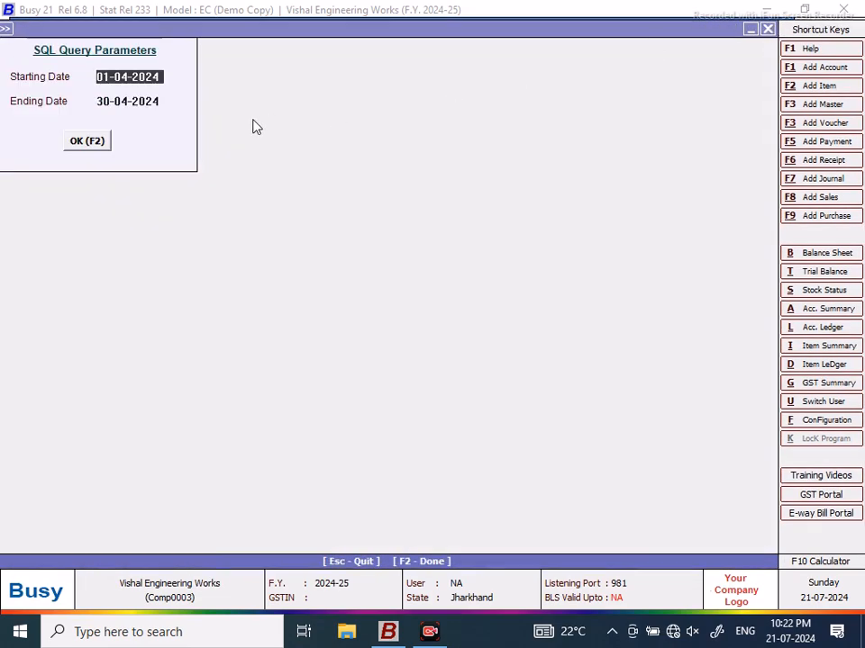
pyautogui.click(81, 145)
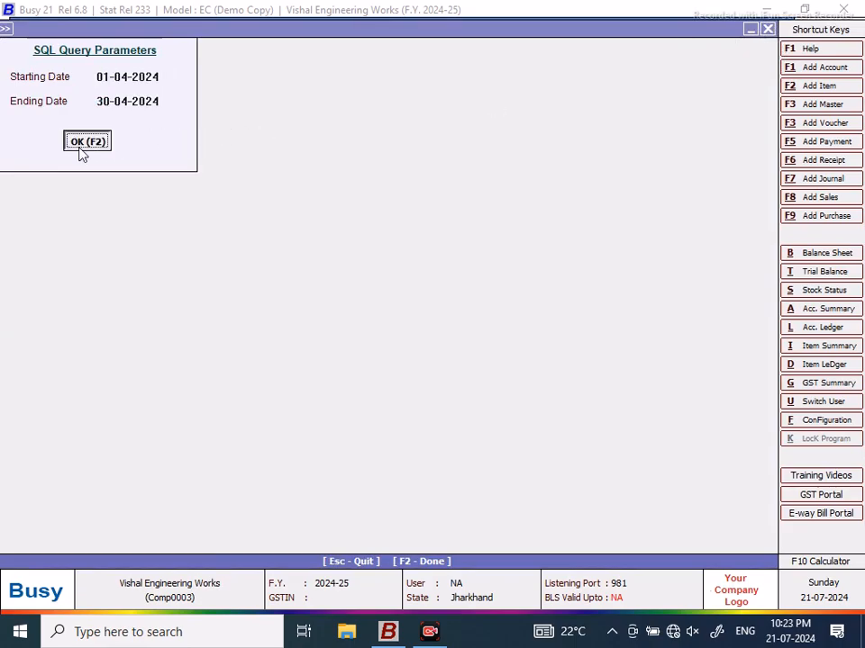
pyautogui.click(767, 30)
pyautogui.click(767, 30)
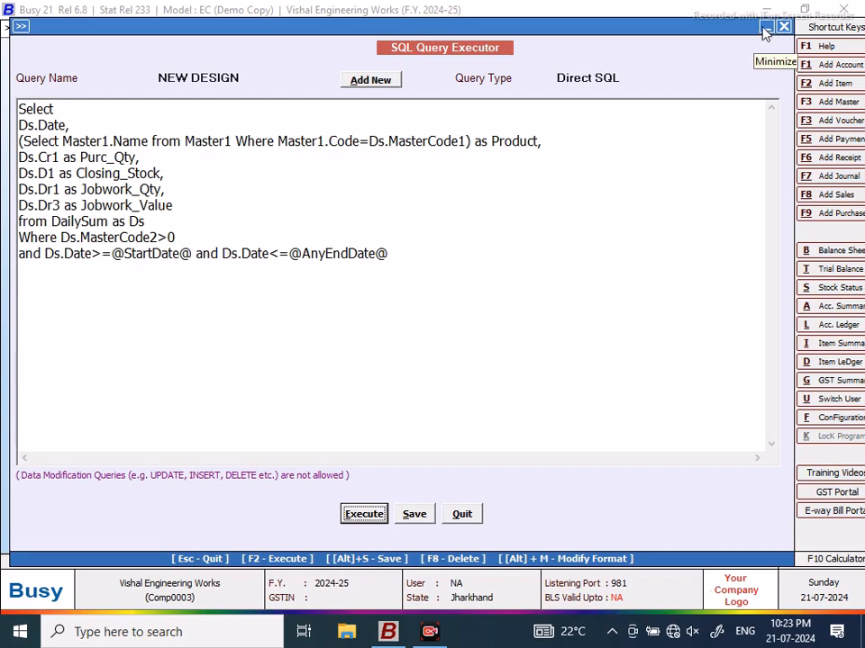
# Step: Rename the Ds.Dr3 alias to Jobwork_Rate and add the line (Ds.Dr3*Ds.Dr1) as Jobwork_Value
pyautogui.click(179, 208)
pyautogui.write(',')
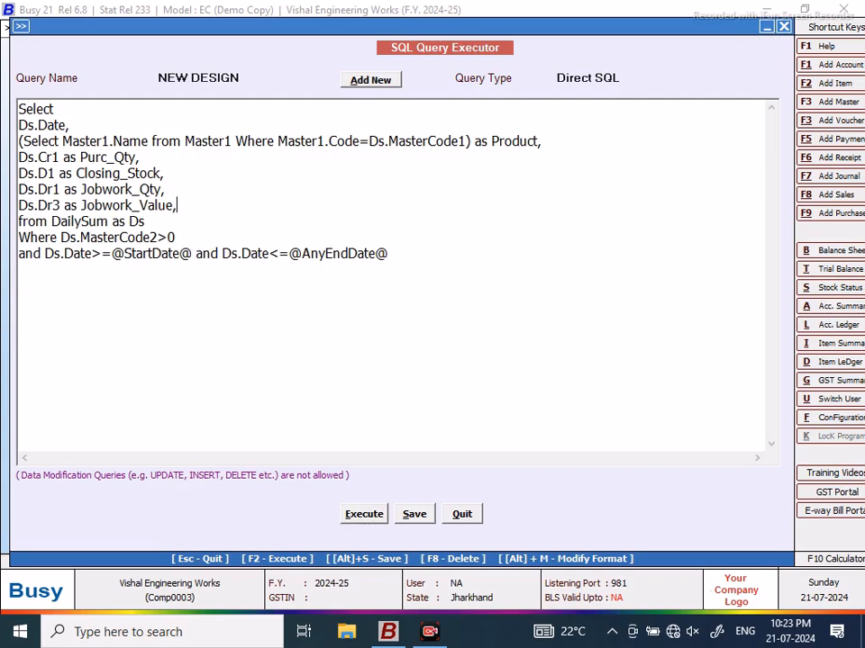
pyautogui.press('BackSpace')
pyautogui.press('BackSpace')
pyautogui.press('BackSpace')
pyautogui.press('BackSpace')
pyautogui.press('BackSpace')
pyautogui.press('BackSpace')
pyautogui.write('Rate')
pyautogui.press('Return')
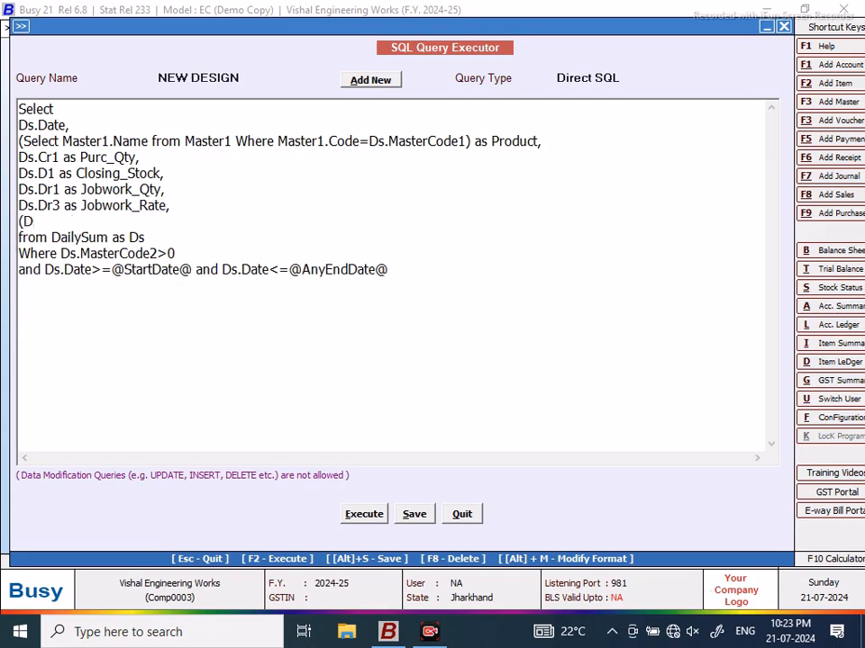
pyautogui.write('(Ds.Dr3*Ds.Dr')
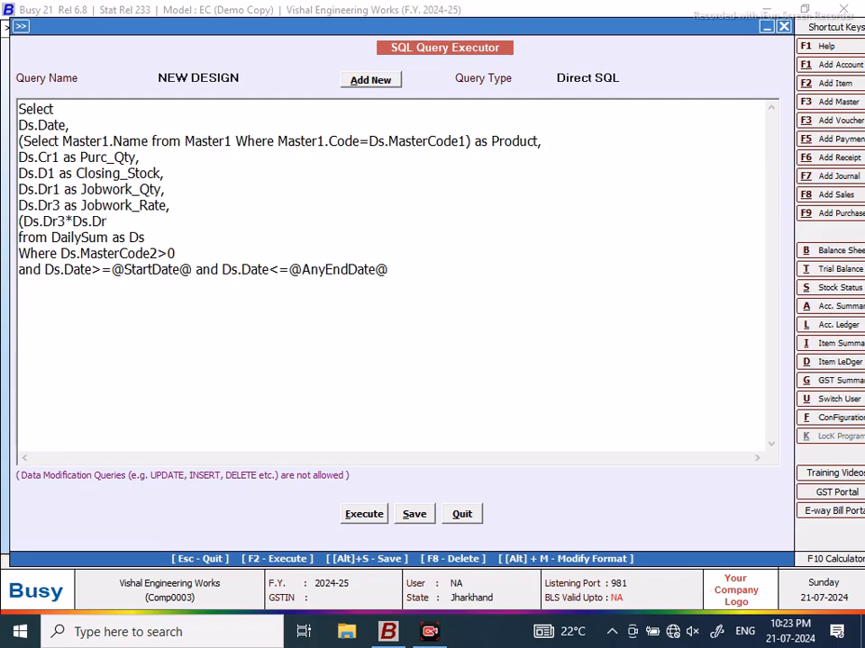
pyautogui.write('1) as JOB')
pyautogui.press('BackSpace')
pyautogui.press('BackSpace')
pyautogui.write('obwork')
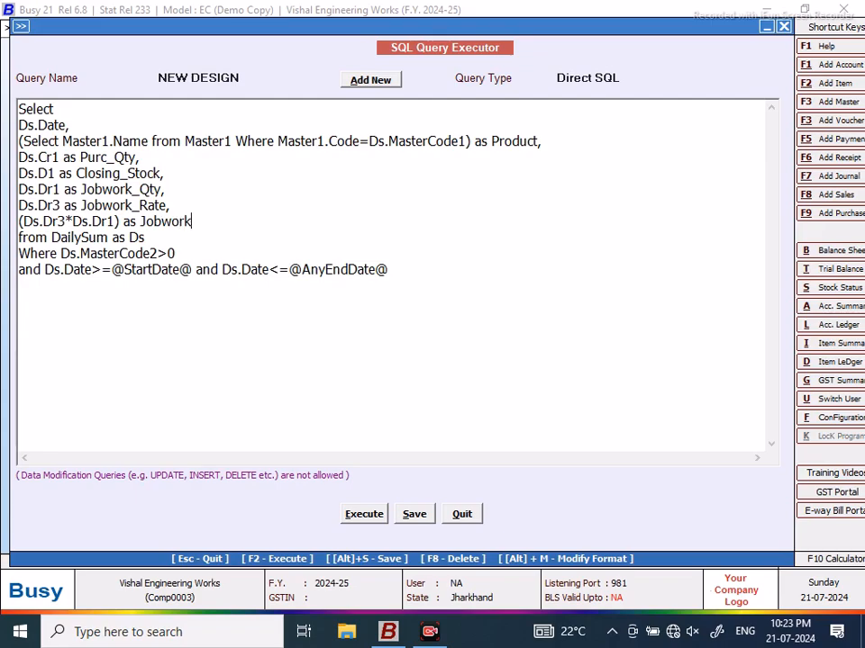
pyautogui.write('_Value')
# Step: Save the edited NEW DESIGN query and execute it
pyautogui.click(416, 515)
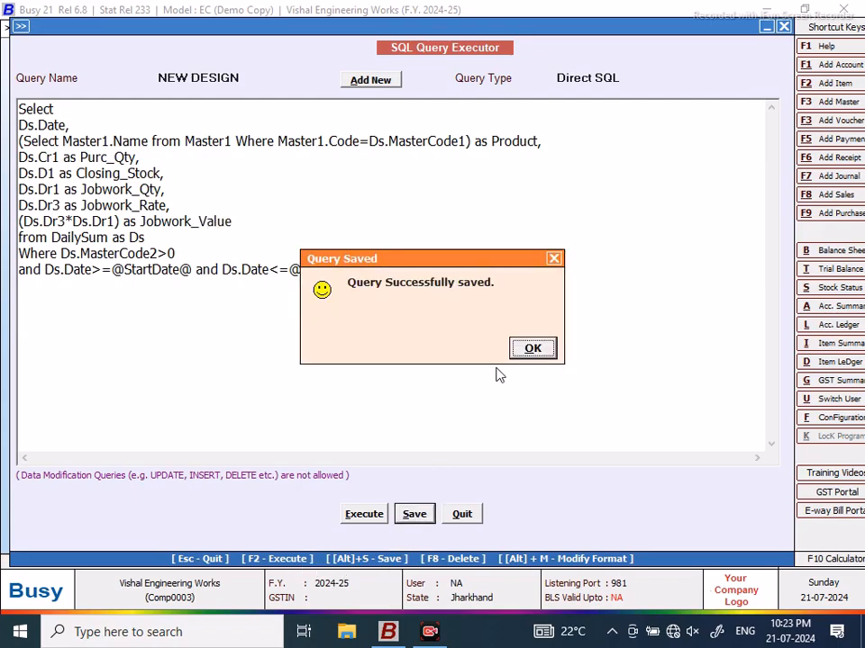
pyautogui.click(534, 350)
pyautogui.click(364, 514)
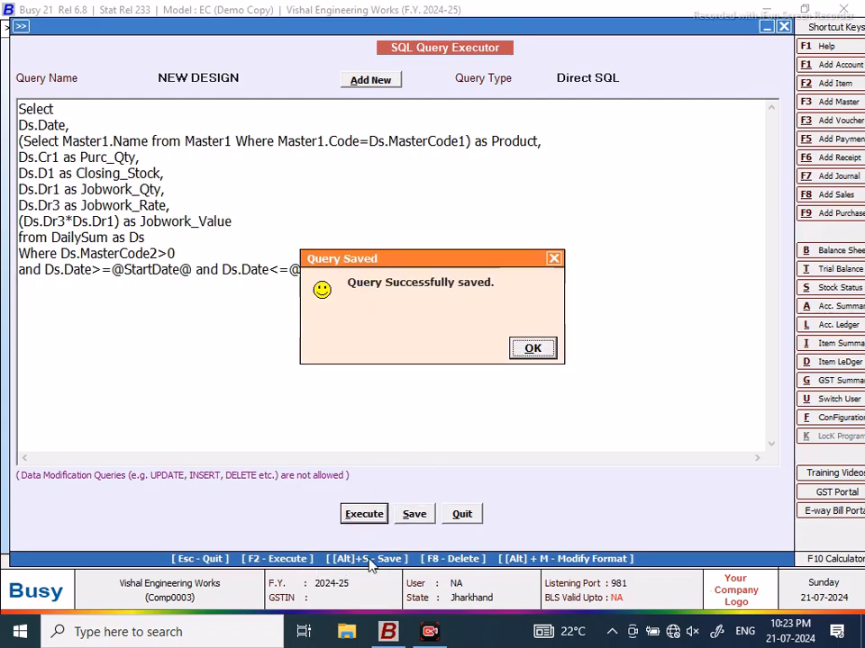
pyautogui.click(536, 350)
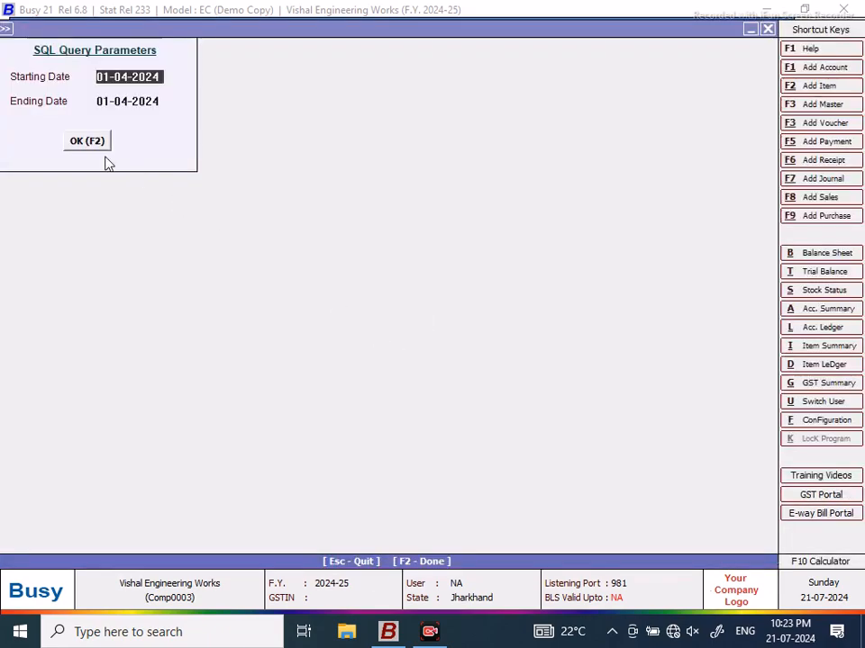
# Step: Run the NEW DESIGN query for 01-04-2024 to 30-04-2024
pyautogui.press('Return')
pyautogui.write('30')
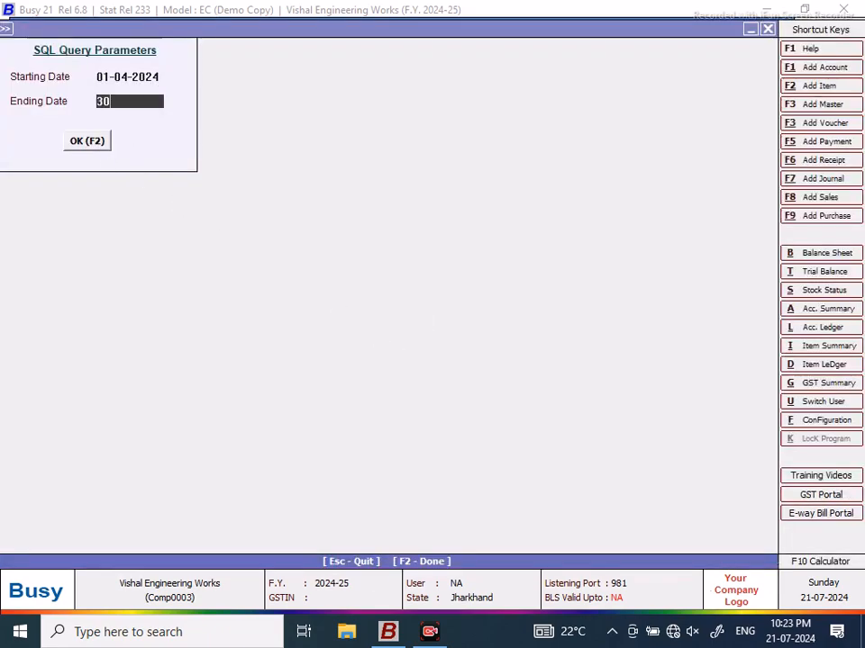
pyautogui.press('Return')
pyautogui.click(78, 141)
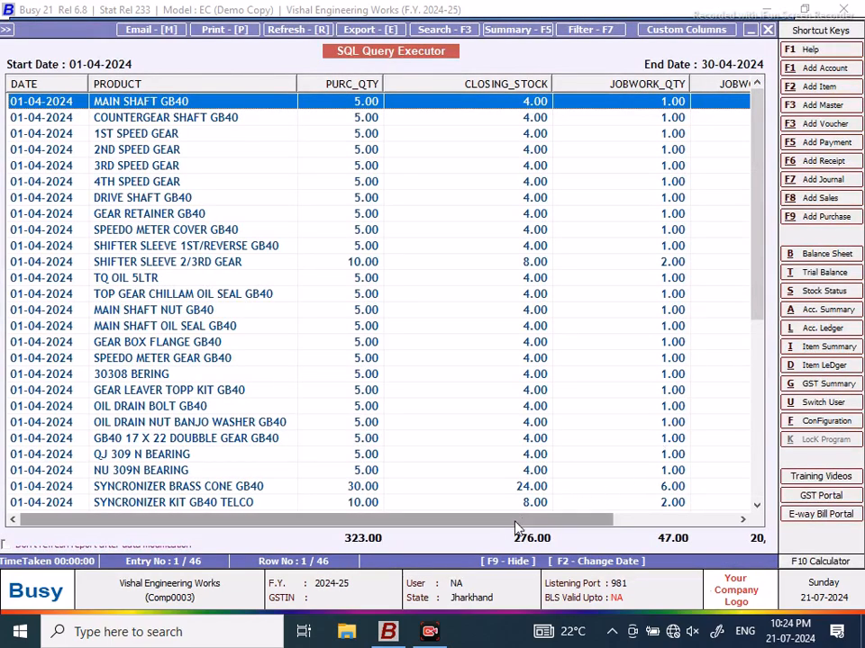
# Step: Review the JOBWORK_RATE and JOBWORK_VALUE columns, totalling 34,623.00, across the result rows
pyautogui.click(705, 519)
pyautogui.moveTo(761, 193); pyautogui.dragTo(781, 414)
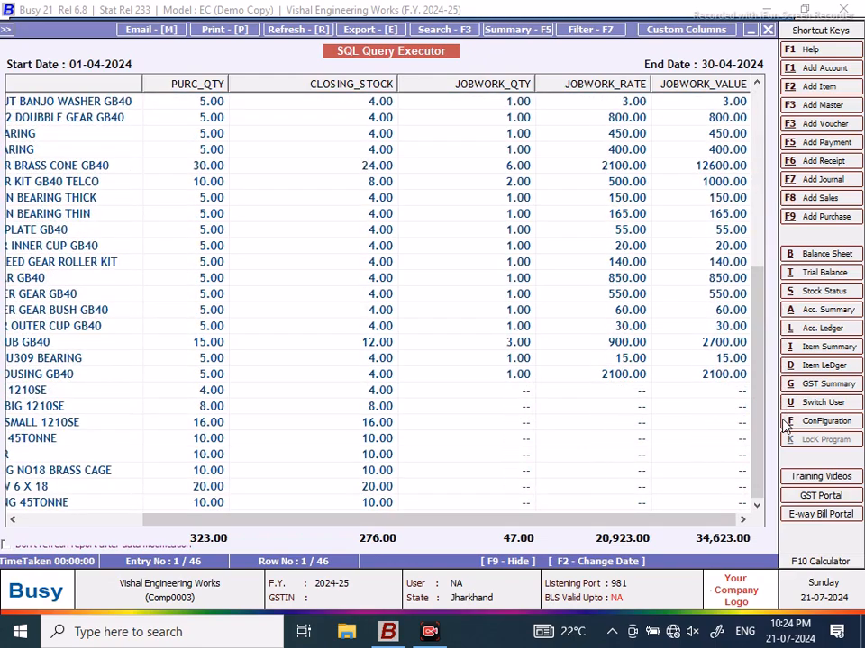
pyautogui.click(521, 372)
pyautogui.press('Up')
pyautogui.press('Up')
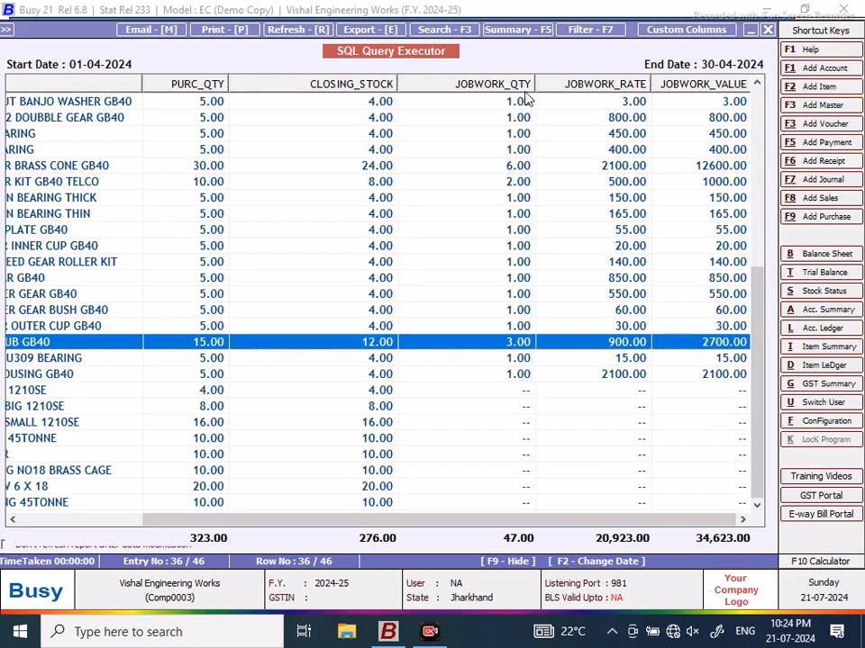
pyautogui.moveTo(761, 322); pyautogui.dragTo(750, 105)
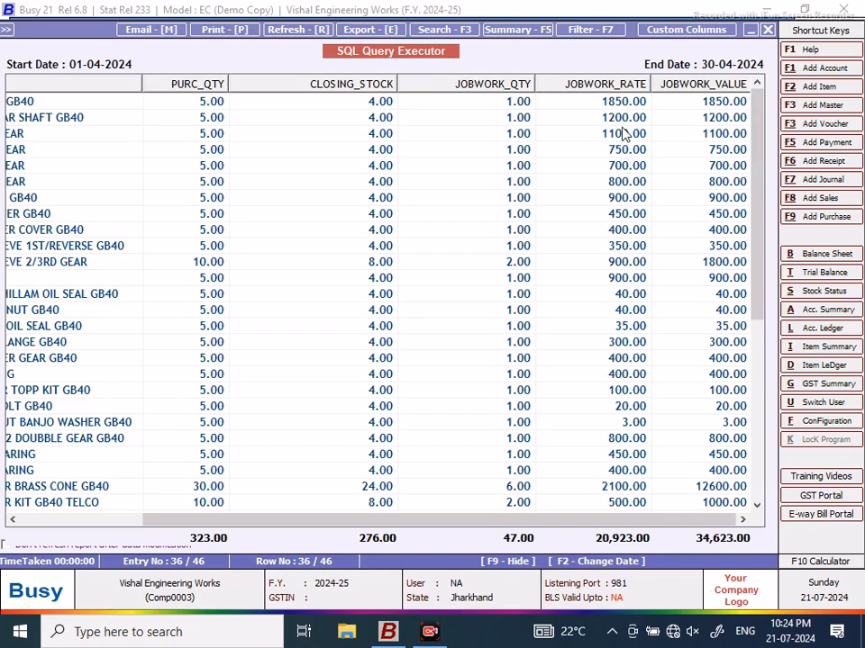
pyautogui.click(716, 133)
pyautogui.moveTo(344, 521); pyautogui.dragTo(207, 523)
pyautogui.click(117, 168)
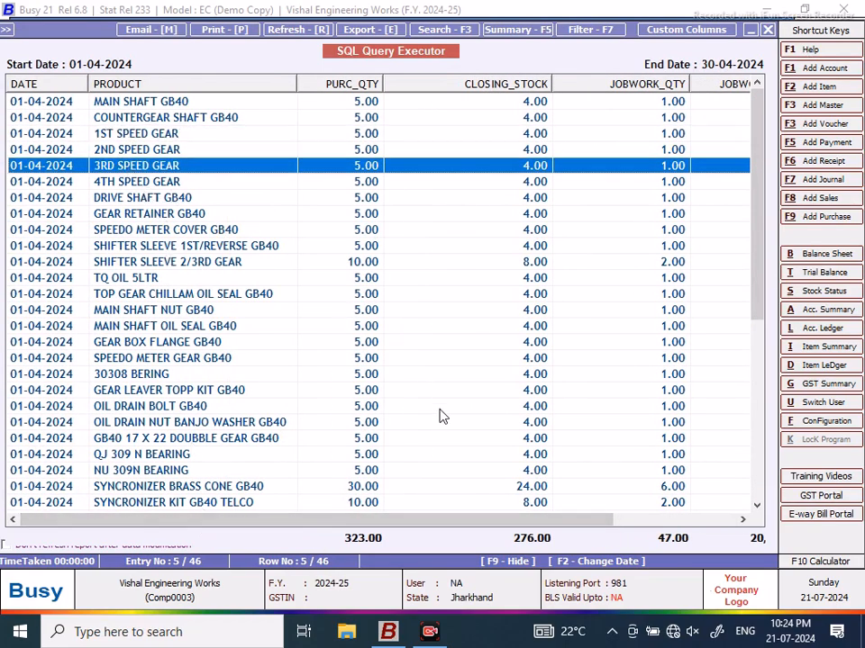
pyautogui.moveTo(367, 522); pyautogui.dragTo(556, 529)
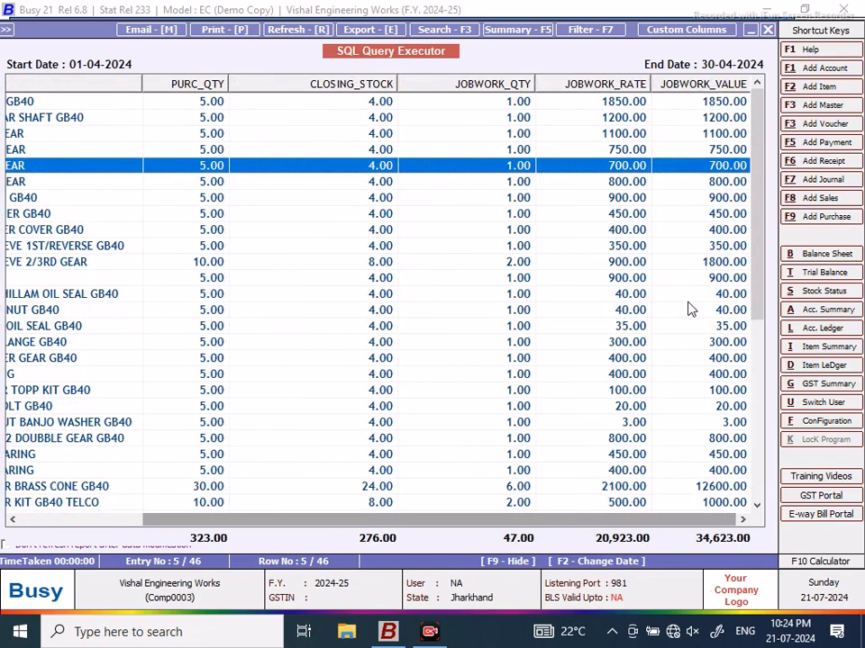
# Step: Close the report and date dialog, then save the NEW DESIGN query again
pyautogui.click(765, 32)
pyautogui.click(764, 30)
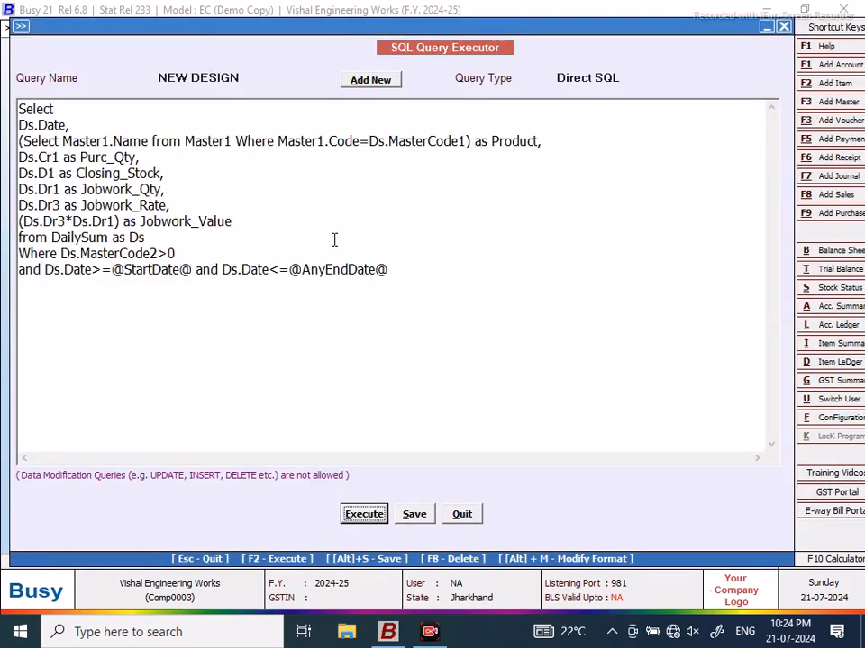
pyautogui.click(415, 516)
pyautogui.click(538, 353)
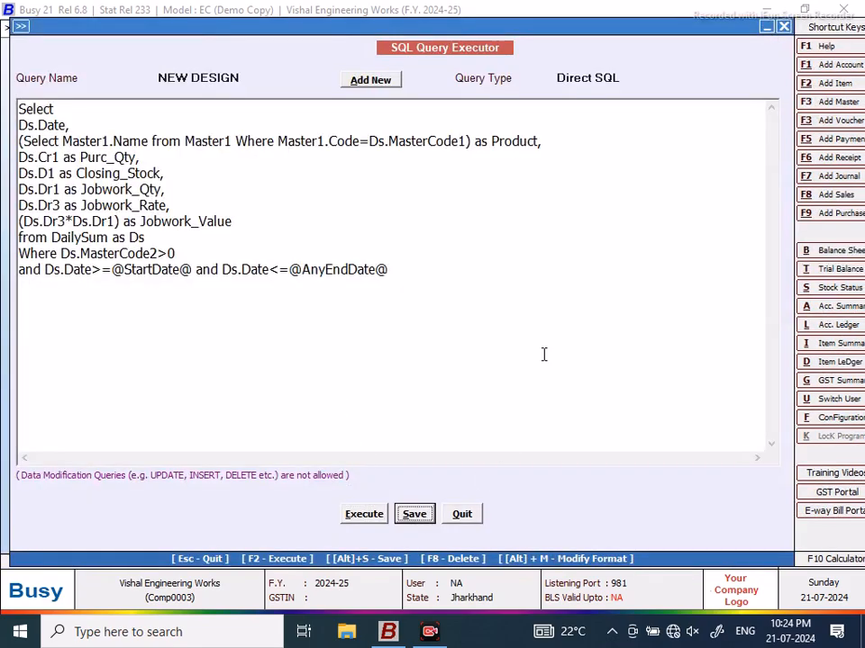
# Step: Start a material-issued-to-party voucher dated 02-04-2024 for MURUGAN MACHINES with default job work details
pyautogui.click(461, 515)
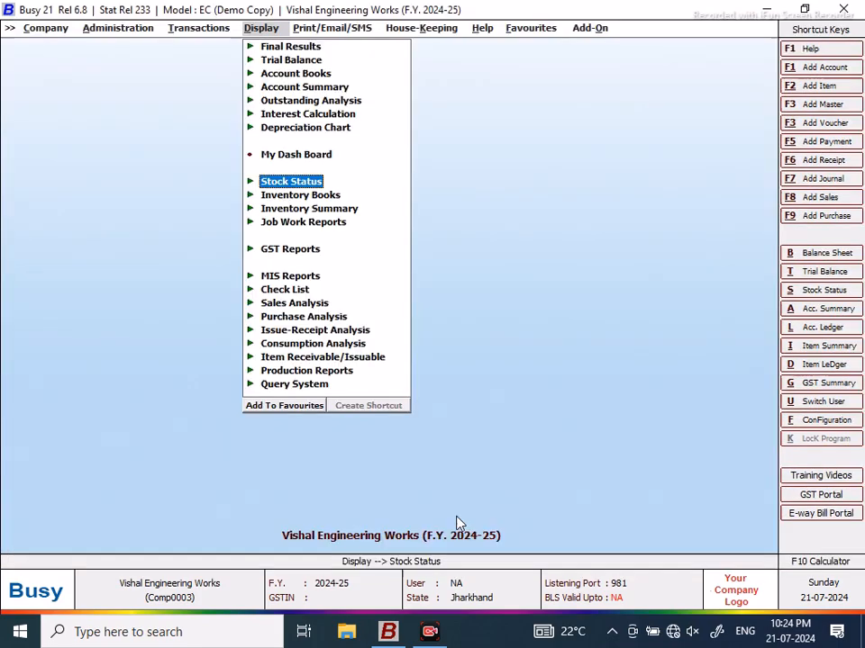
pyautogui.click(191, 29)
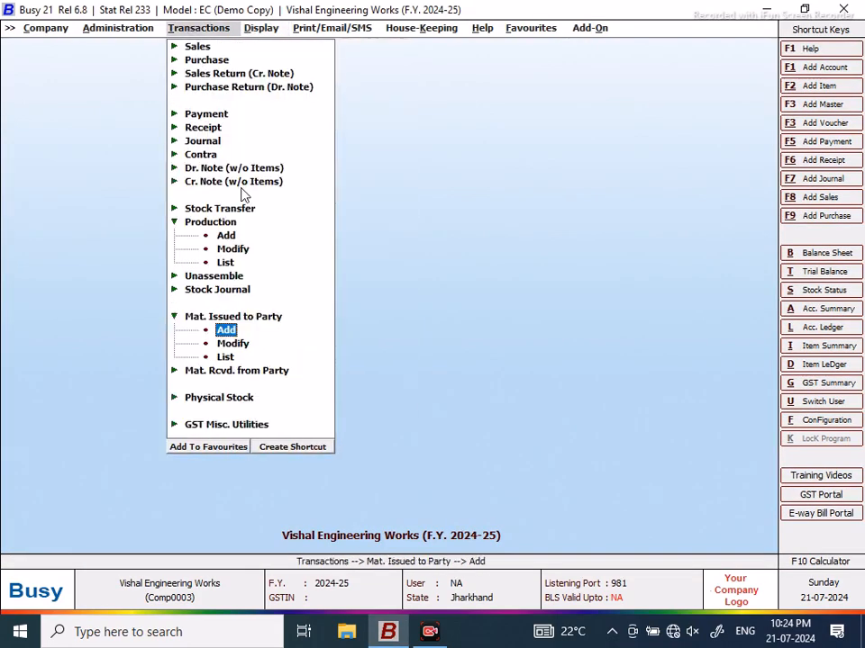
pyautogui.click(226, 331)
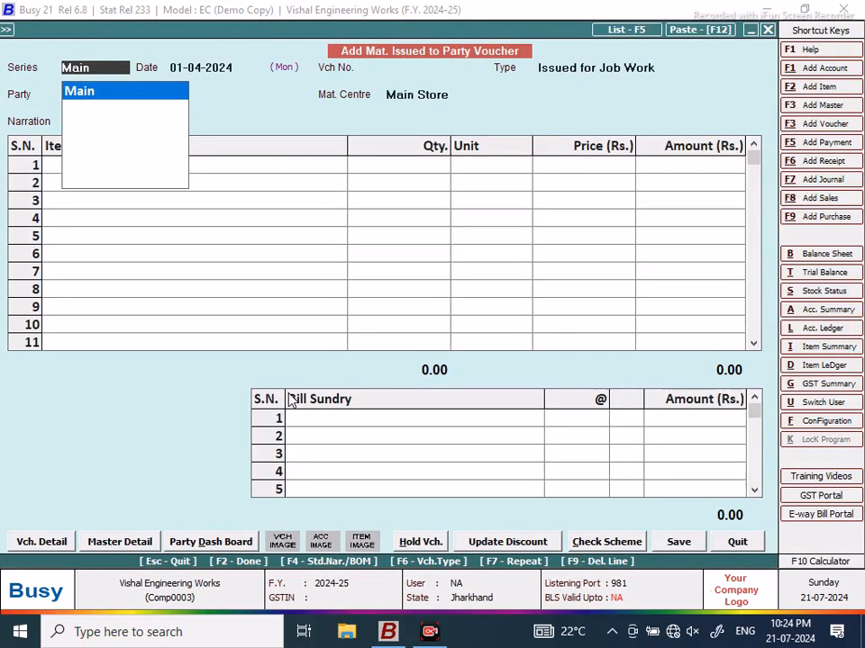
pyautogui.press('Return')
pyautogui.write('2/4')
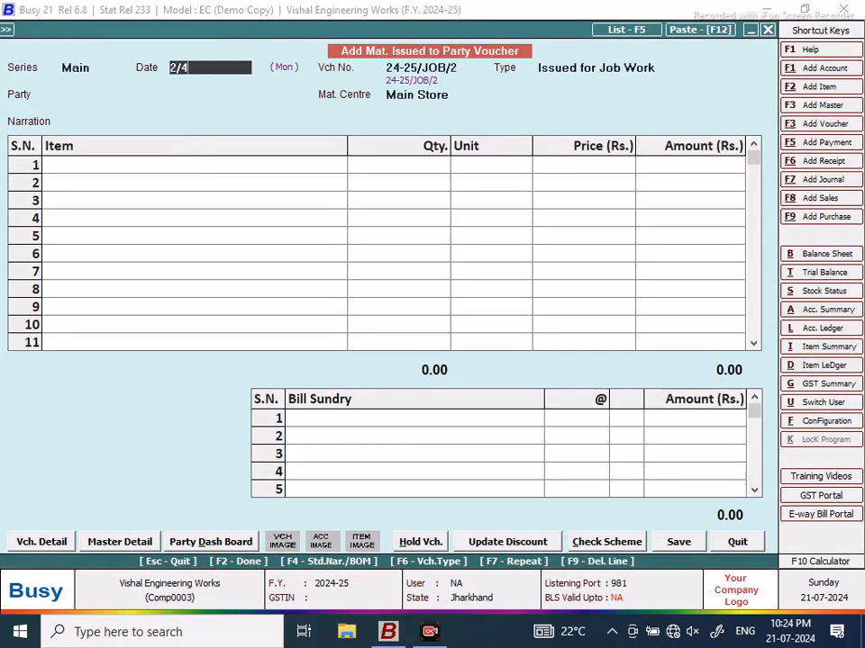
pyautogui.press('Return')
pyautogui.press('Return')
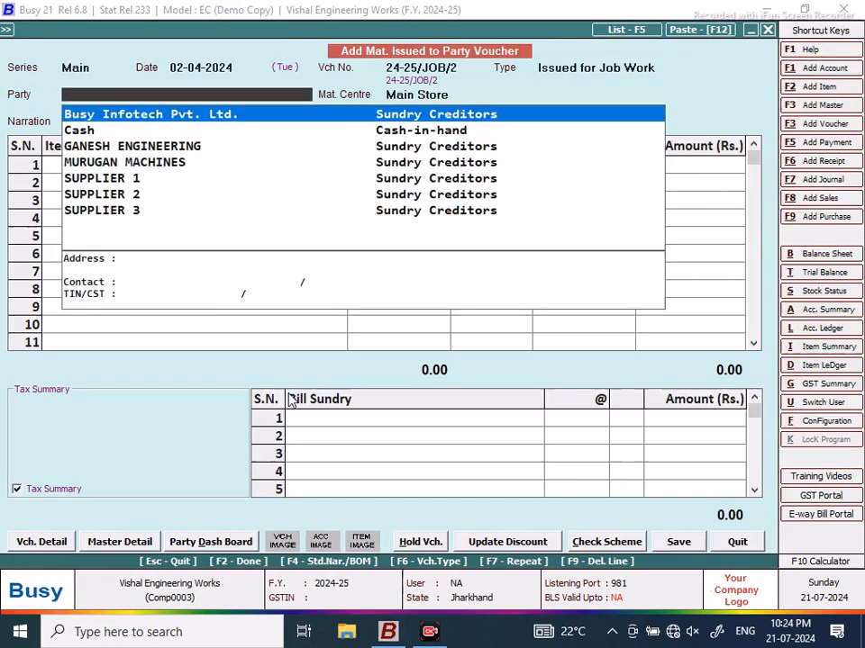
pyautogui.press('Down')
pyautogui.press('Down')
pyautogui.press('Down')
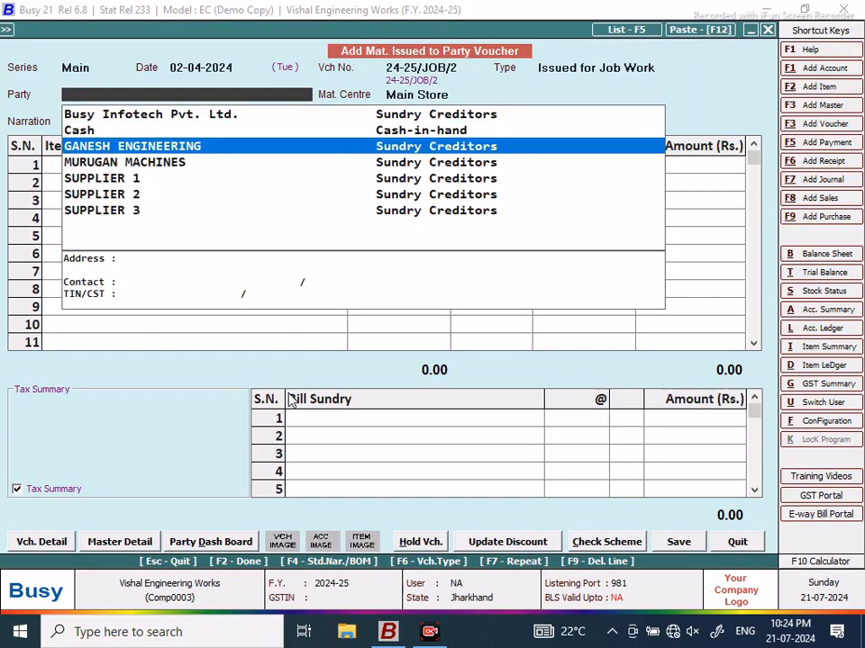
pyautogui.press('Return')
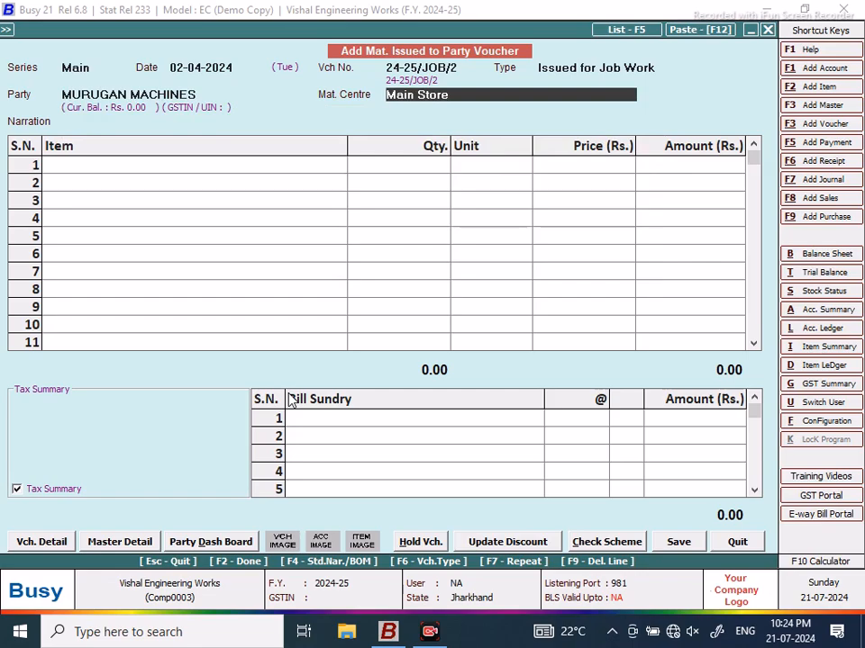
pyautogui.press('Return')
pyautogui.press('Return')
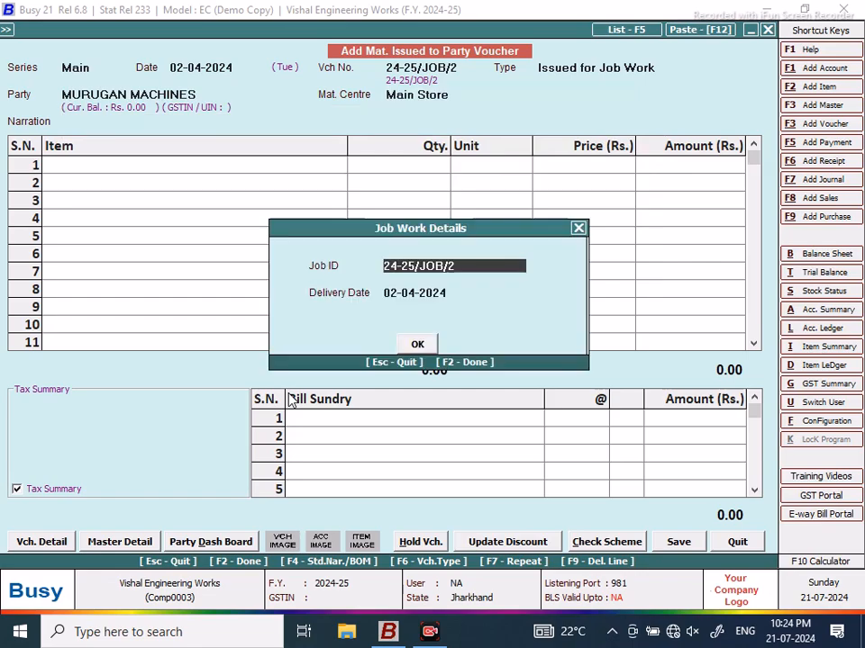
pyautogui.press('Return')
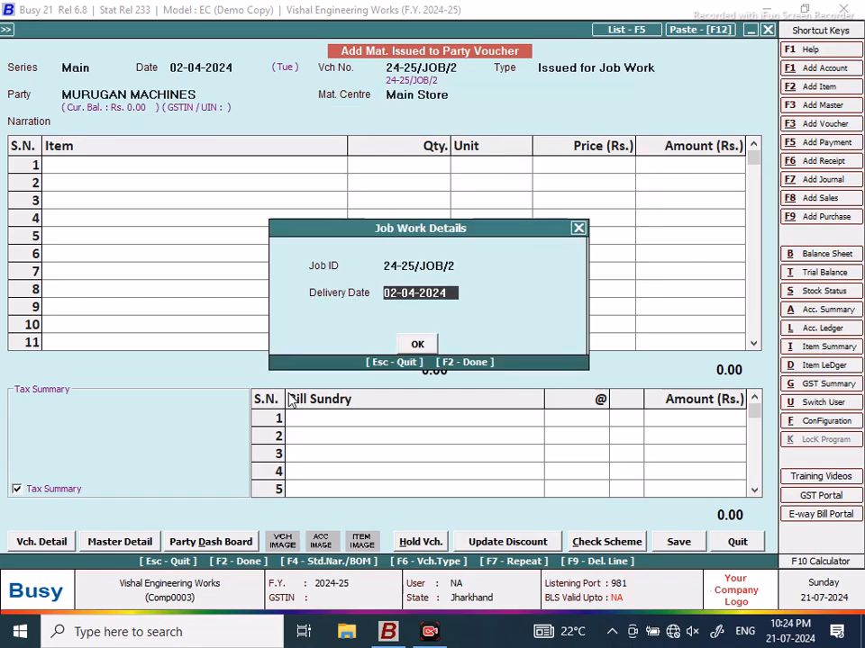
pyautogui.press('Return')
# Step: Fill items from BOM SPIDER KIT TATA 1210SE, quantity 4, after checking BEVEL GAER SMALL 1210SE stock
pyautogui.press('Return')
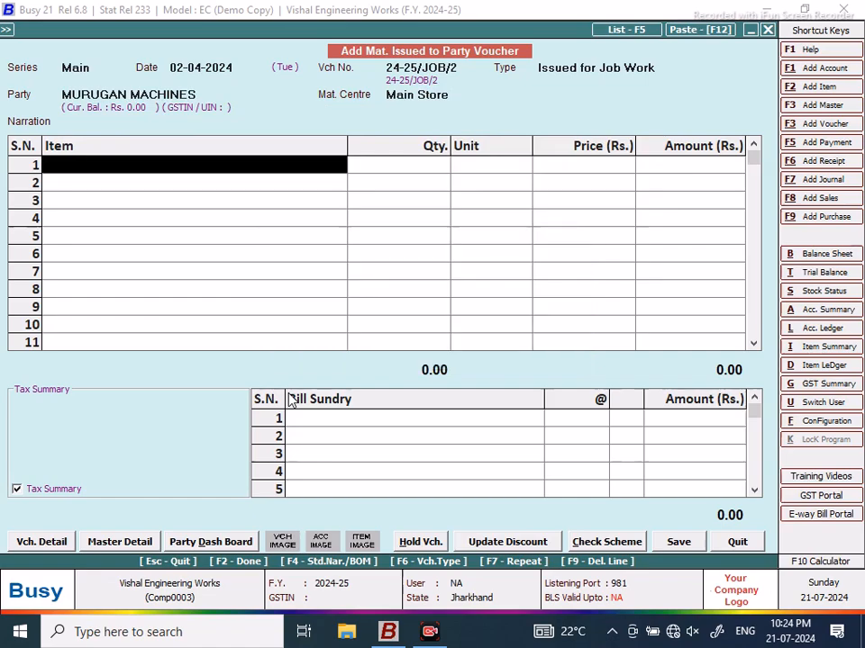
pyautogui.press('F4')
pyautogui.press('Return')
pyautogui.write('s')
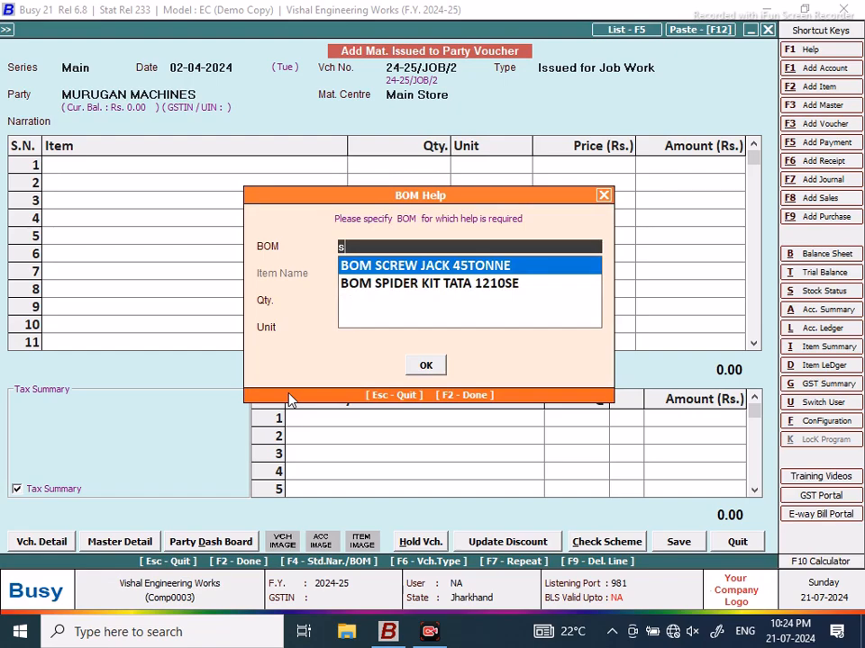
pyautogui.press('Down')
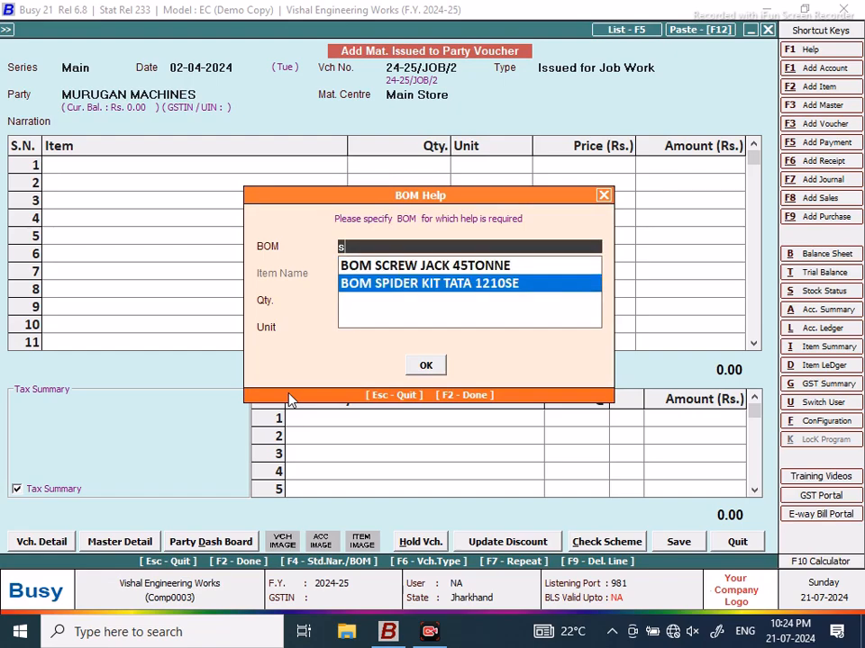
pyautogui.press('Return')
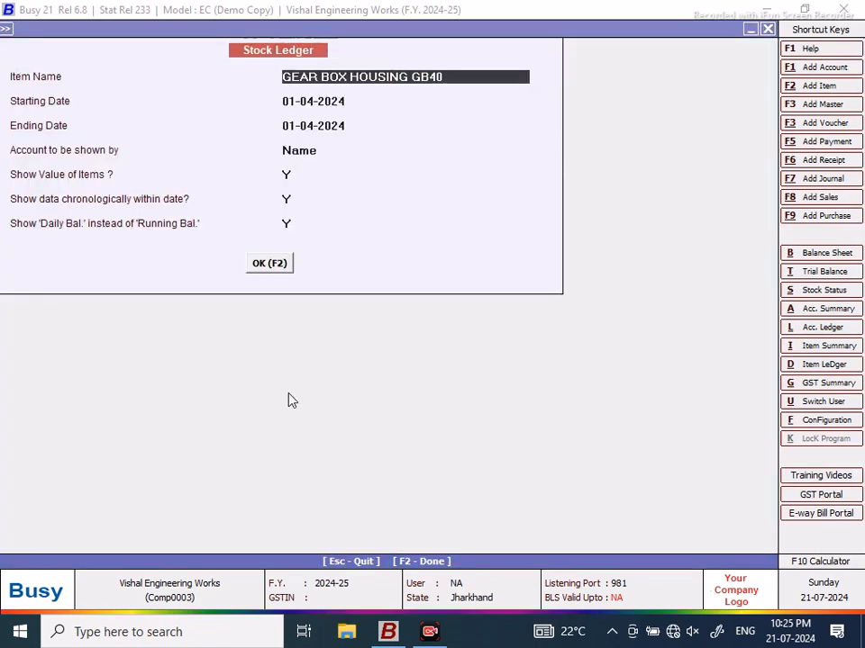
pyautogui.write('be')
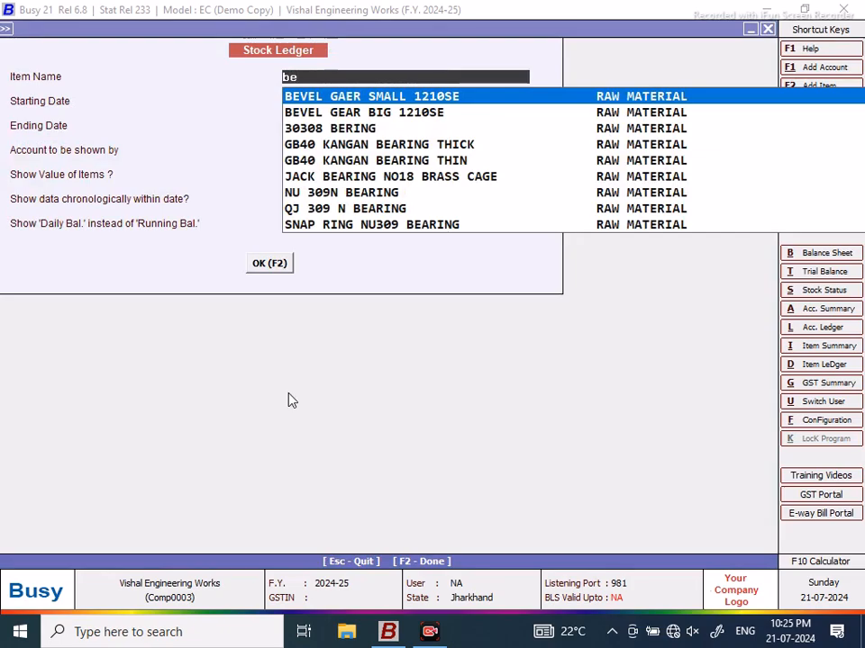
pyautogui.press('F2')
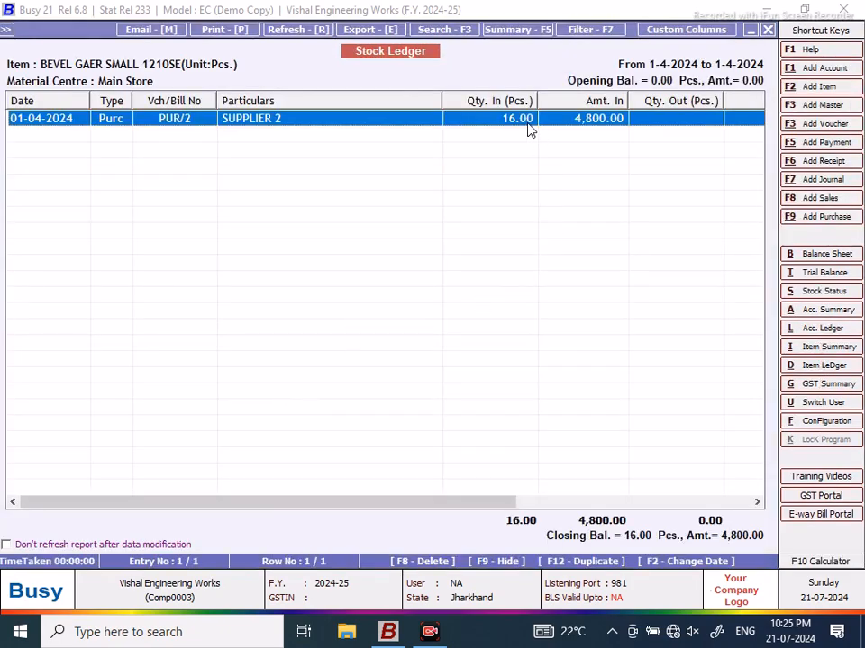
pyautogui.click(767, 30)
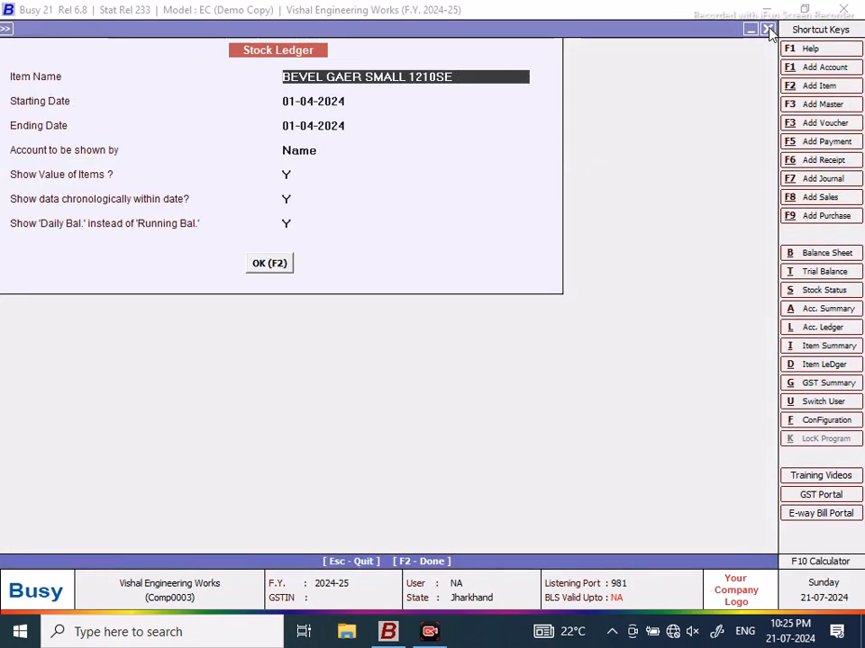
pyautogui.click(768, 31)
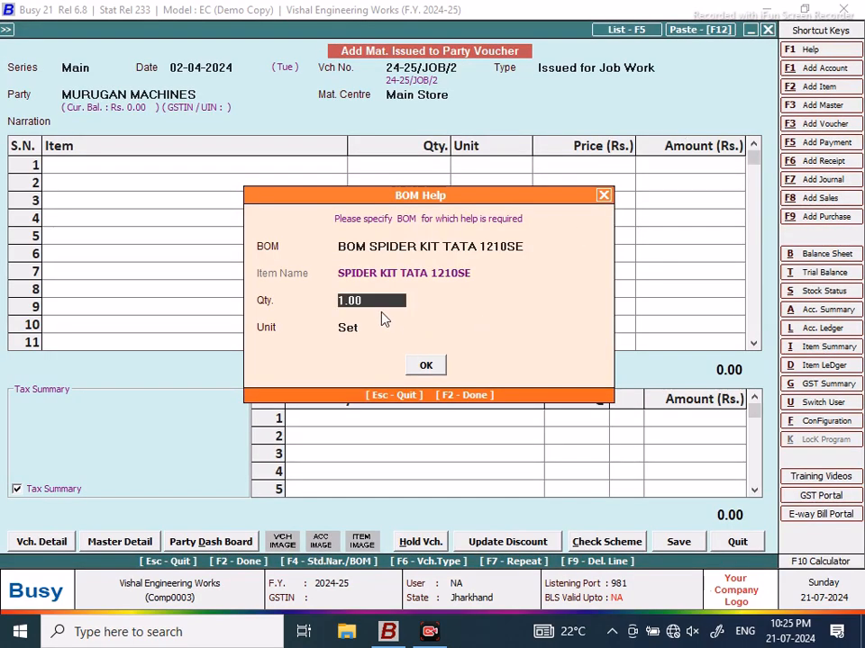
pyautogui.write('4')
pyautogui.press('Return')
pyautogui.press('Return')
pyautogui.press('Return')
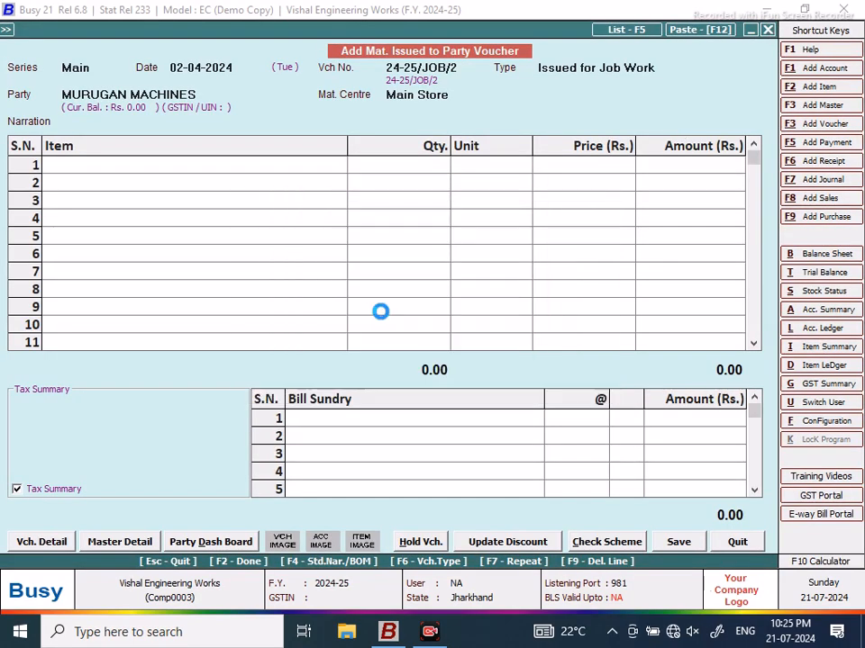
# Step: Save voucher 24-25/JOB/2 with its finished goods and transport details
pyautogui.click(678, 541)
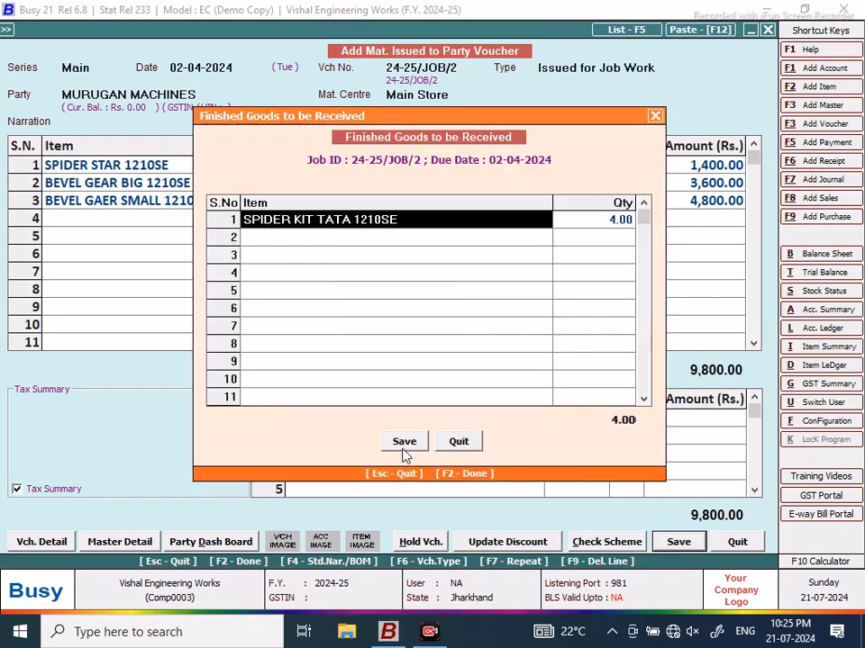
pyautogui.click(403, 444)
pyautogui.click(436, 349)
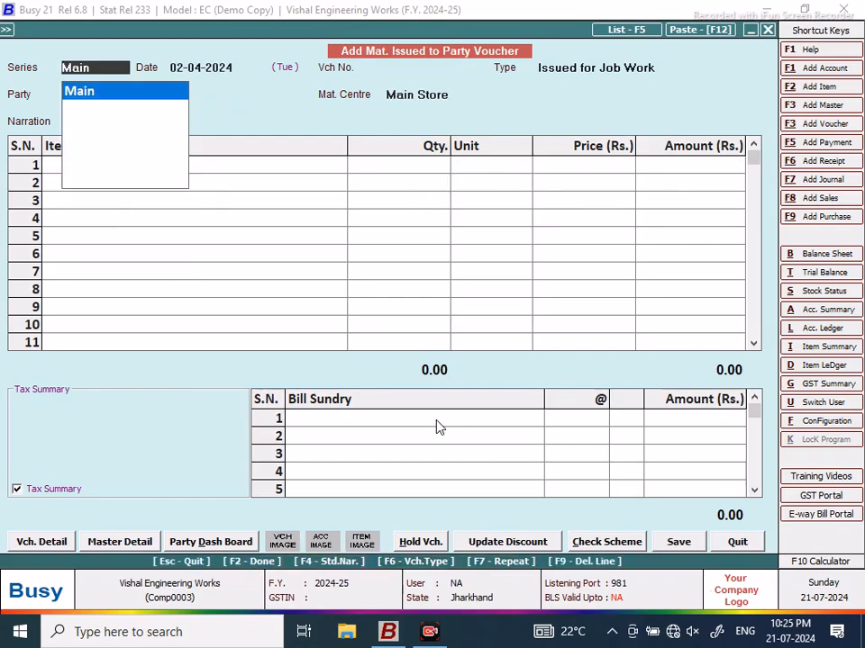
# Step: Begin voucher 24-25/JOB/3 dated 03-04-2024 for MURUGAN MACHINES and call up the item-source prompt
pyautogui.press('Return')
pyautogui.write('3/4')
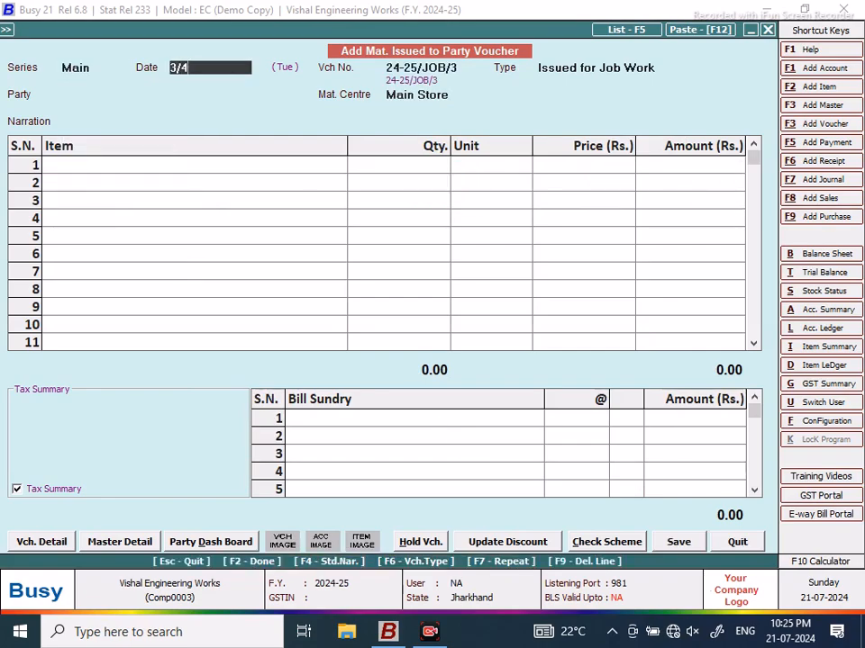
pyautogui.press('Return')
pyautogui.press('Return')
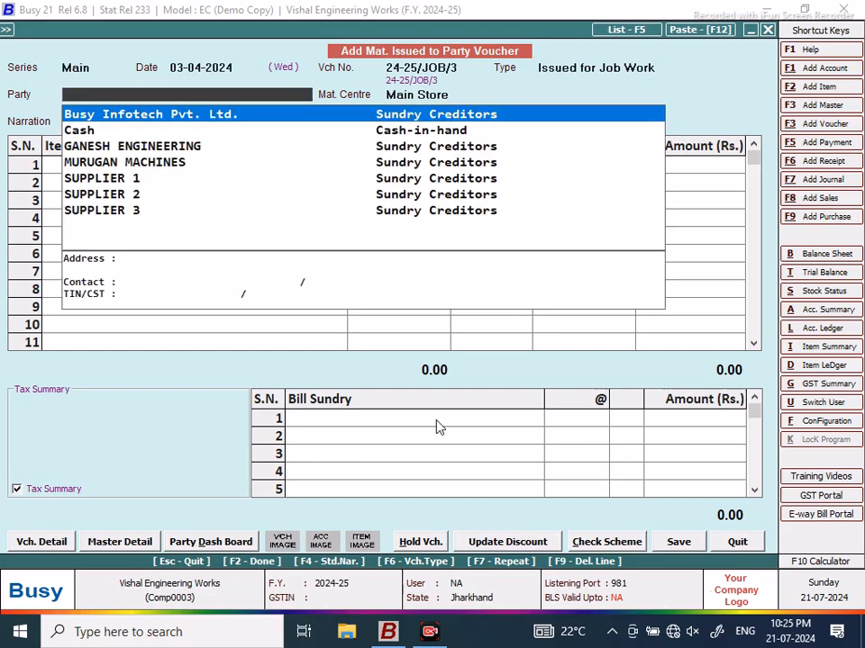
pyautogui.write('m')
pyautogui.press('Return')
pyautogui.press('Return')
pyautogui.press('Return')
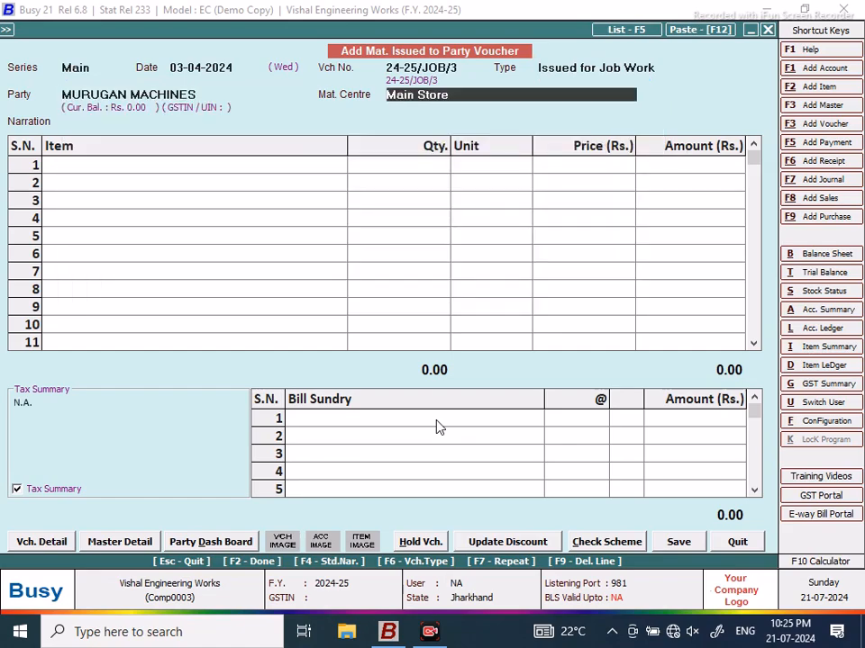
pyautogui.press('Return')
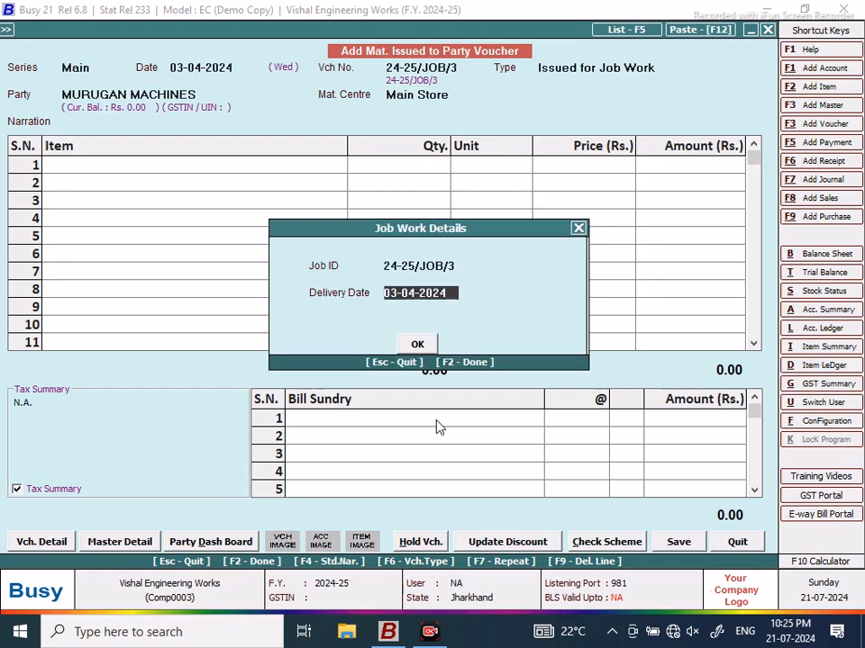
pyautogui.press('Return')
pyautogui.press('F4')
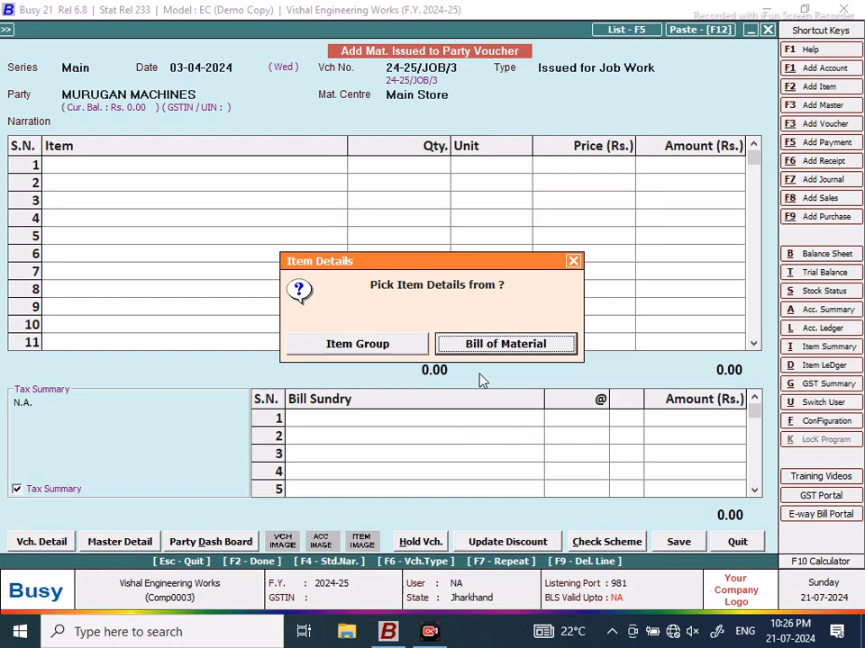
# Step: Pick BOM SCREW JACK 45TONNE and check the JACK BEARING NO18 BRASS CAGE stock ledger from 01-04-2024
pyautogui.click(487, 347)
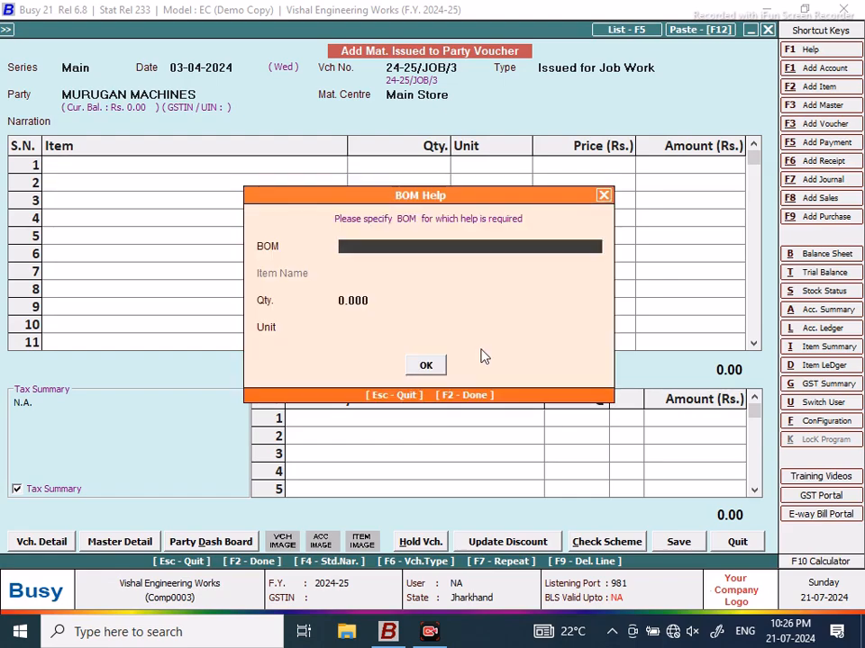
pyautogui.write('b')
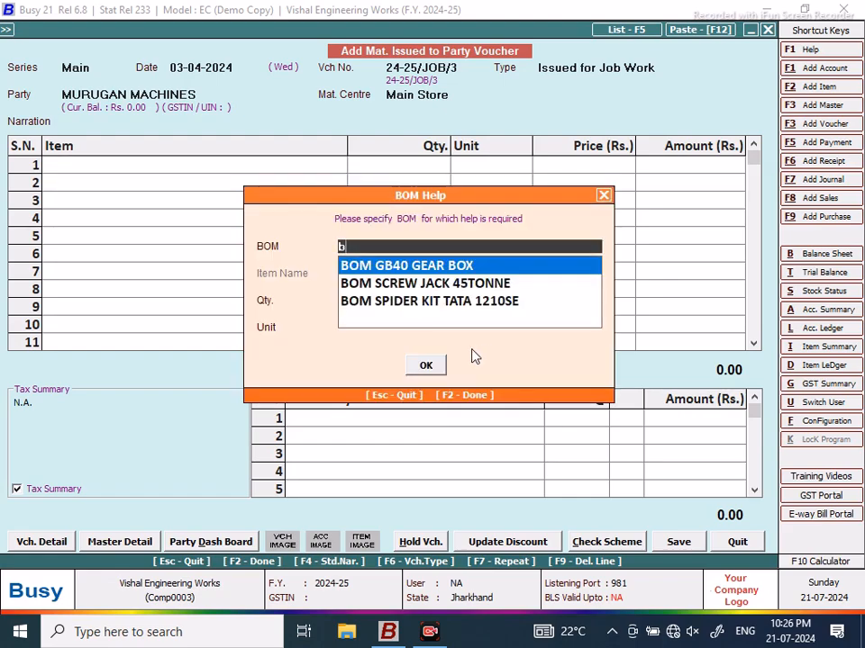
pyautogui.click(474, 290)
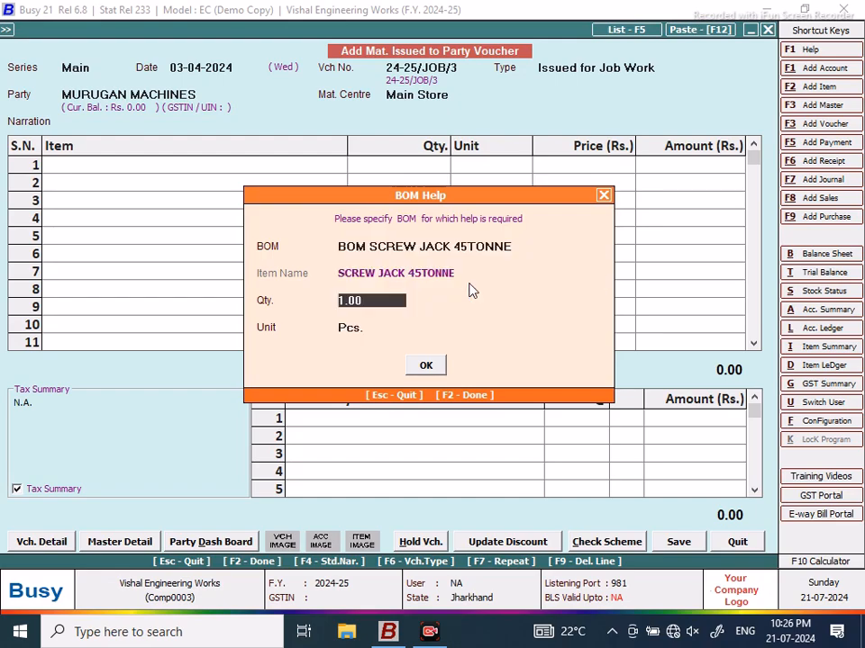
pyautogui.press('Return')
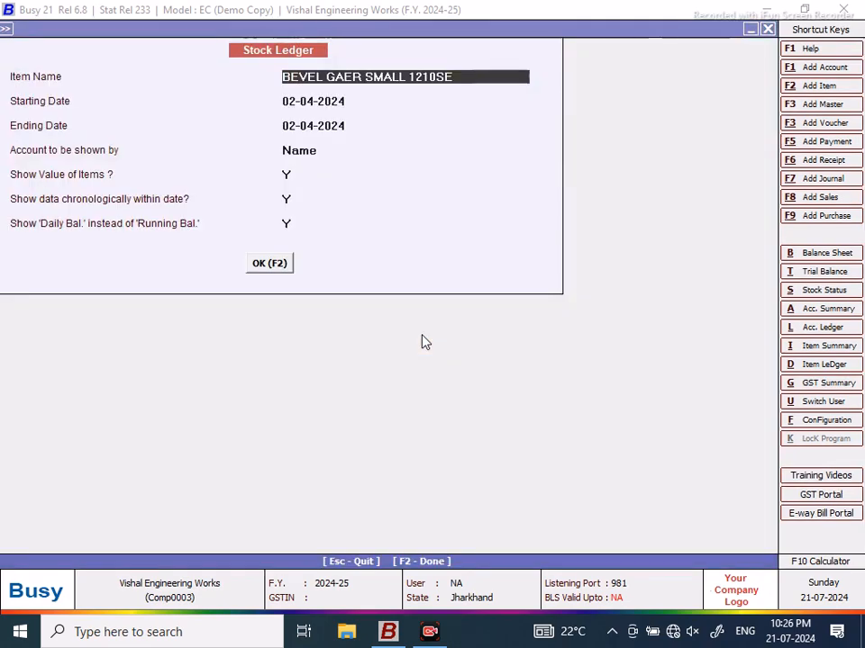
pyautogui.write('j')
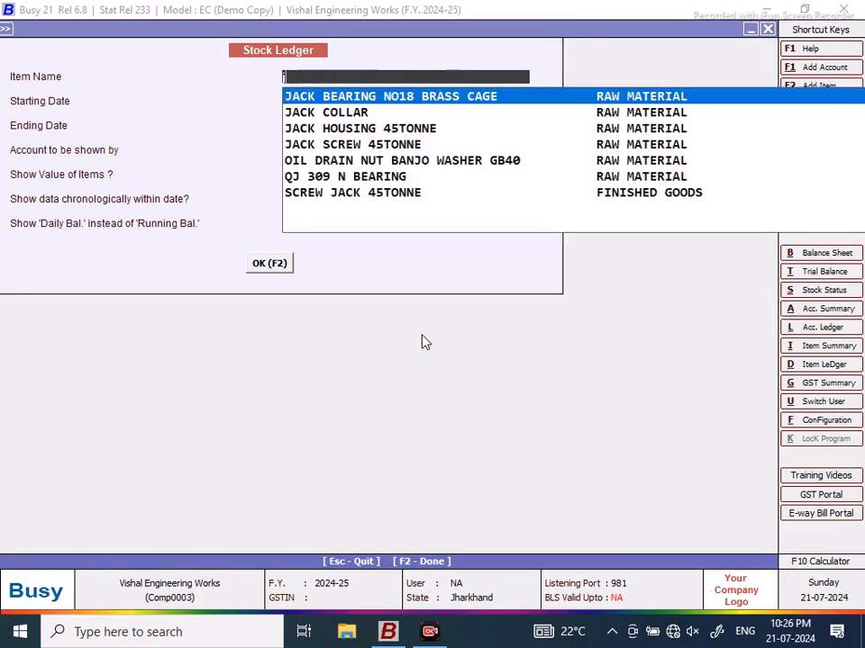
pyautogui.press('Return')
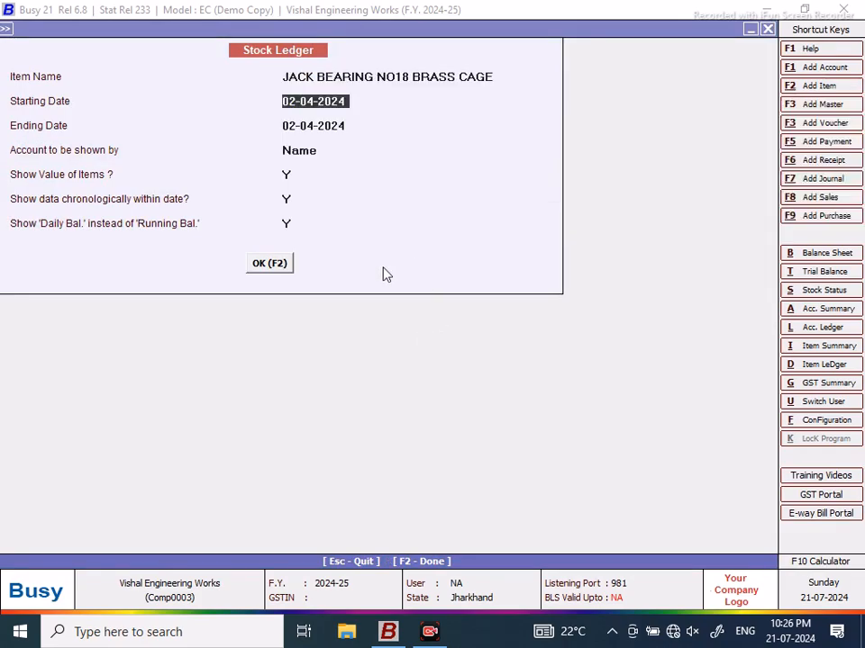
pyautogui.write('1')
pyautogui.press('Return')
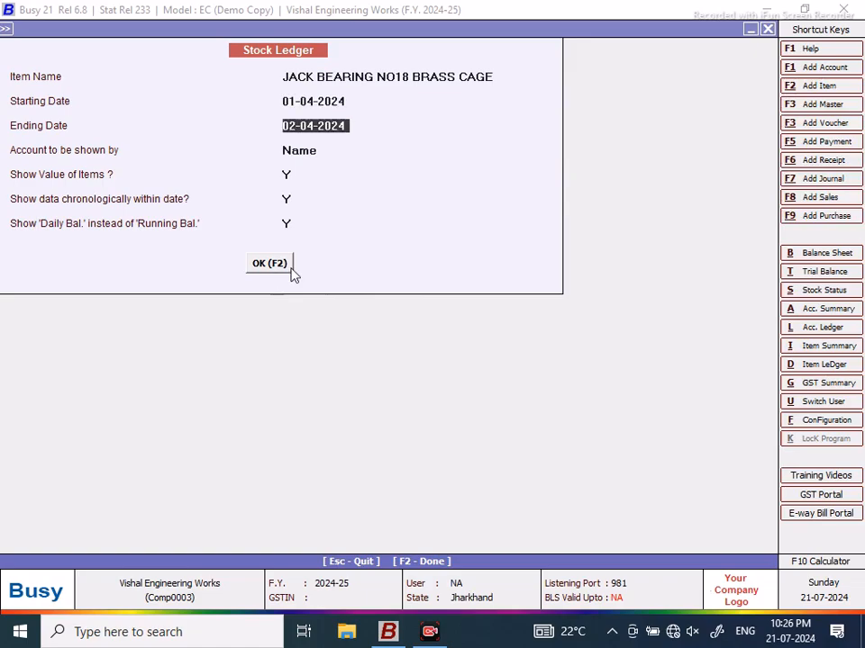
pyautogui.click(292, 268)
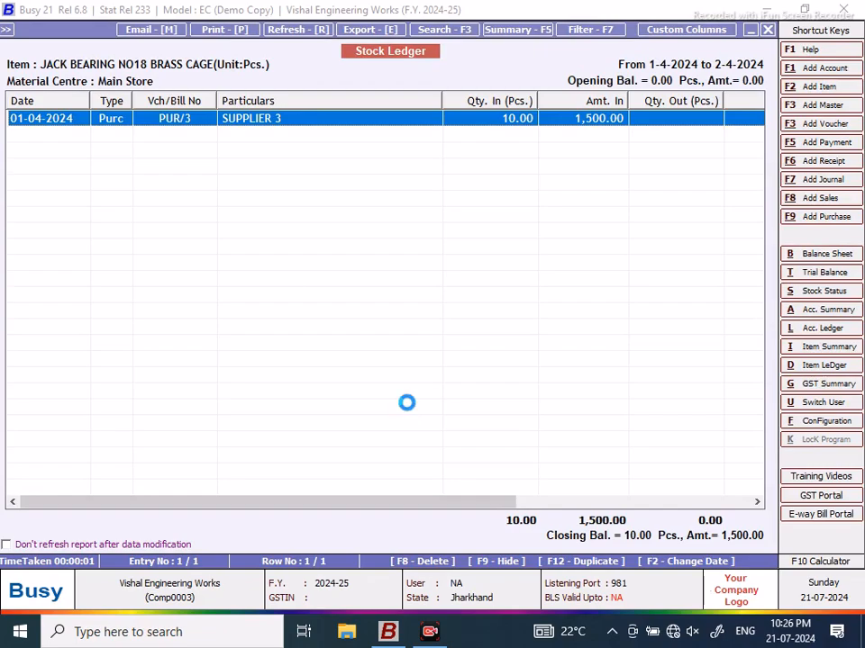
pyautogui.press('Return')
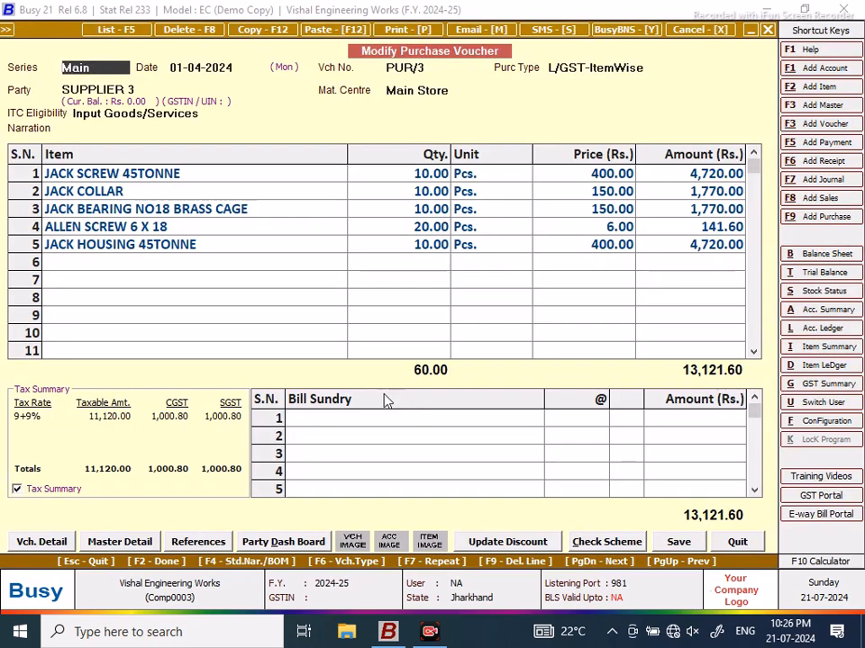
pyautogui.click(736, 541)
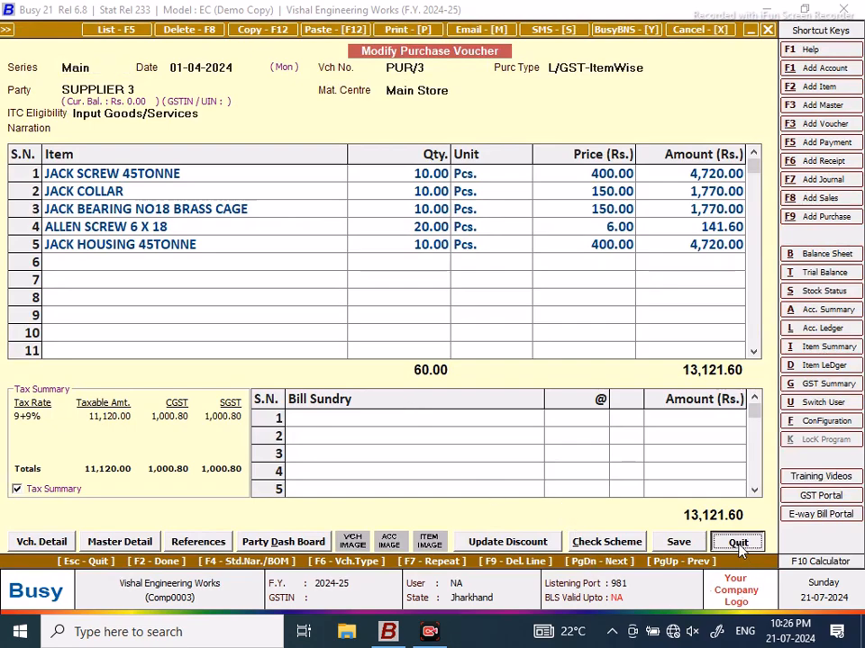
pyautogui.click(767, 30)
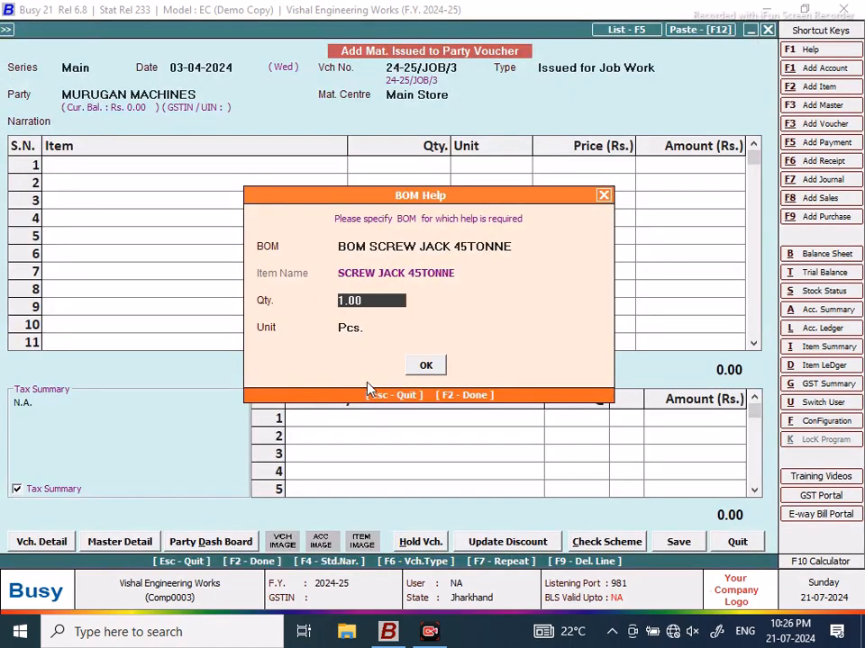
# Step: Fill the voucher with BOM quantity 10, totalling 11,120.00, and save it
pyautogui.write('10')
pyautogui.press('Return')
pyautogui.click(425, 365)
pyautogui.click(678, 542)
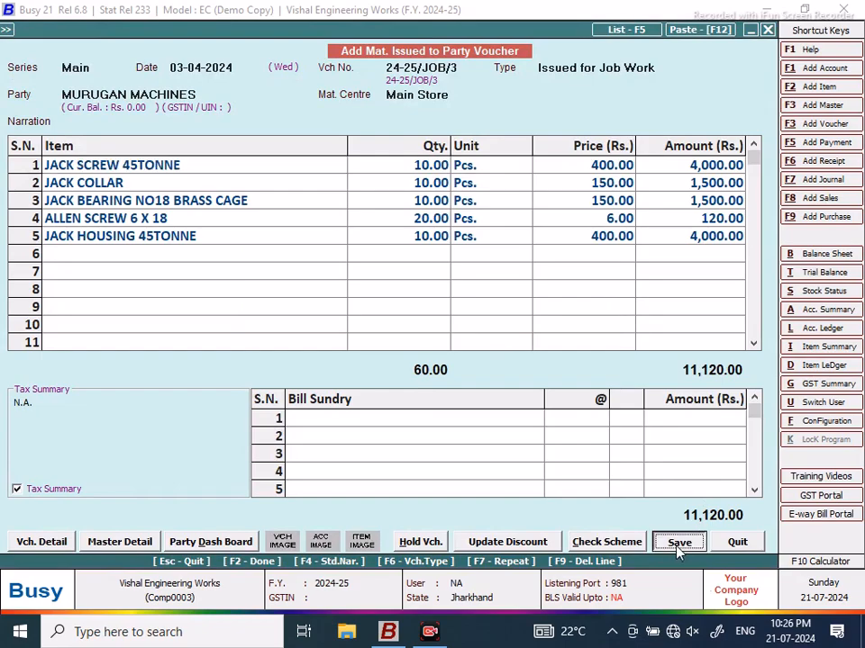
pyautogui.click(405, 441)
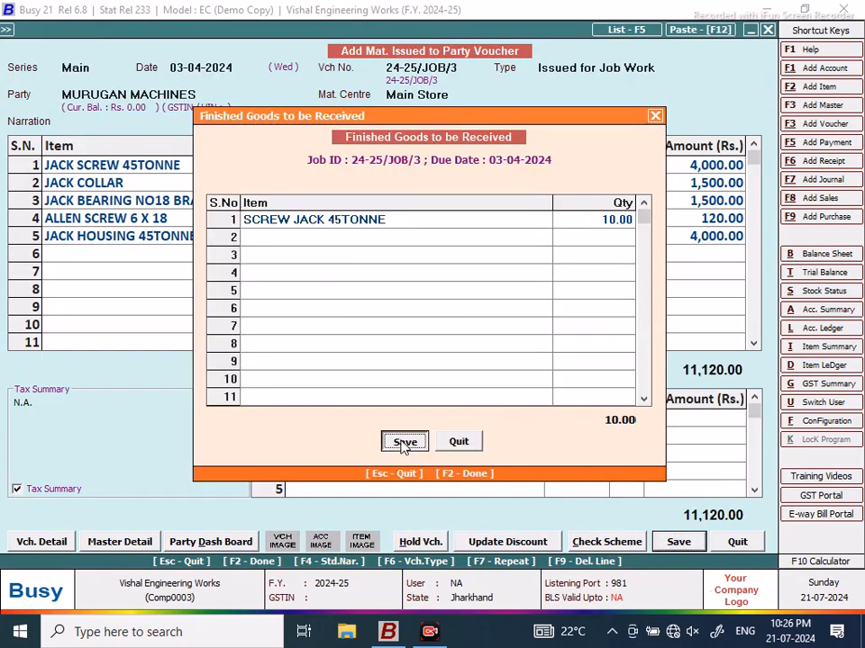
pyautogui.click(426, 348)
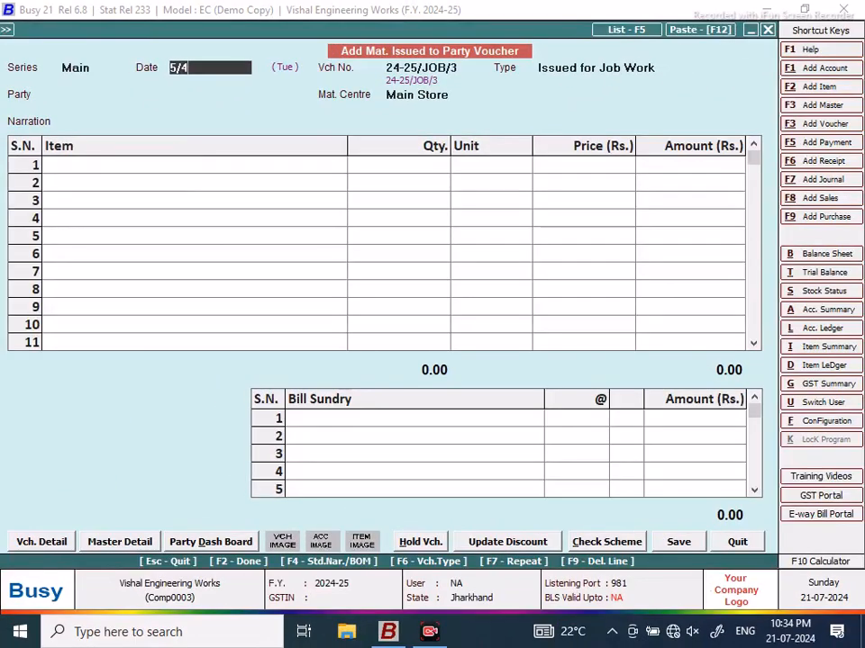
# Step: Create a 05-04-2024 voucher for MURUGAN MACHINES filled from BOM SCREW JACK 45TONNE, quantity 10
pyautogui.press('Return')
pyautogui.press('Return')
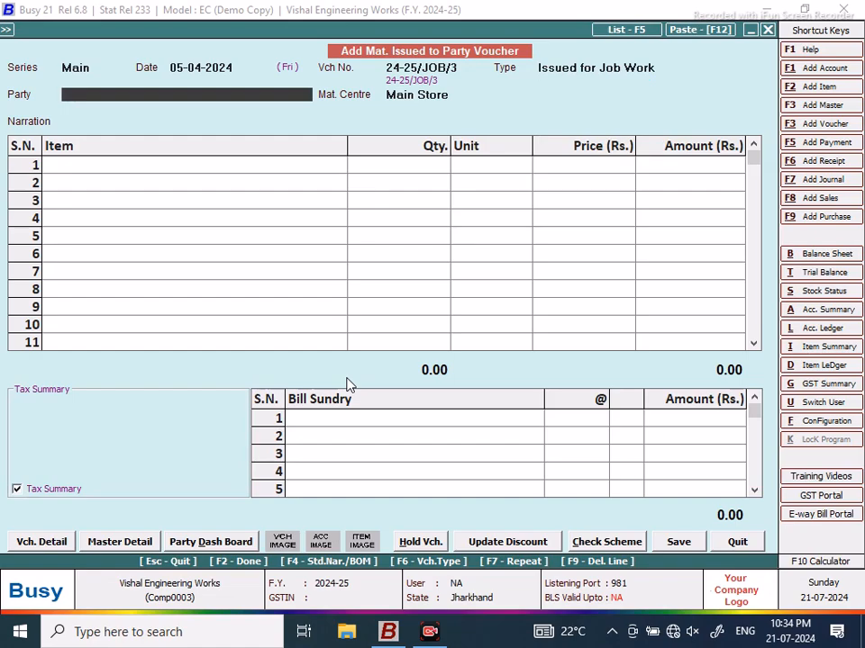
pyautogui.write('M')
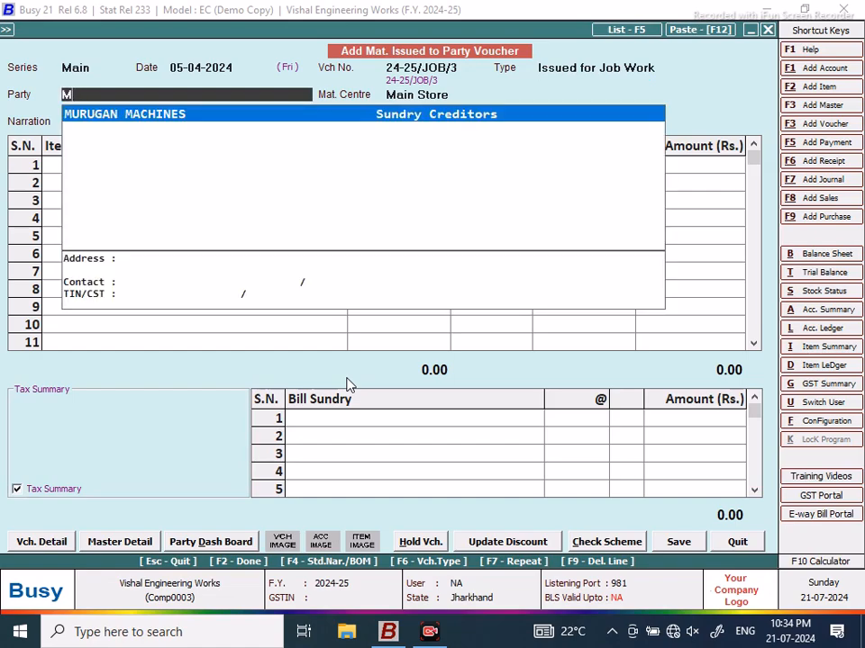
pyautogui.press('Return')
pyautogui.press('Return')
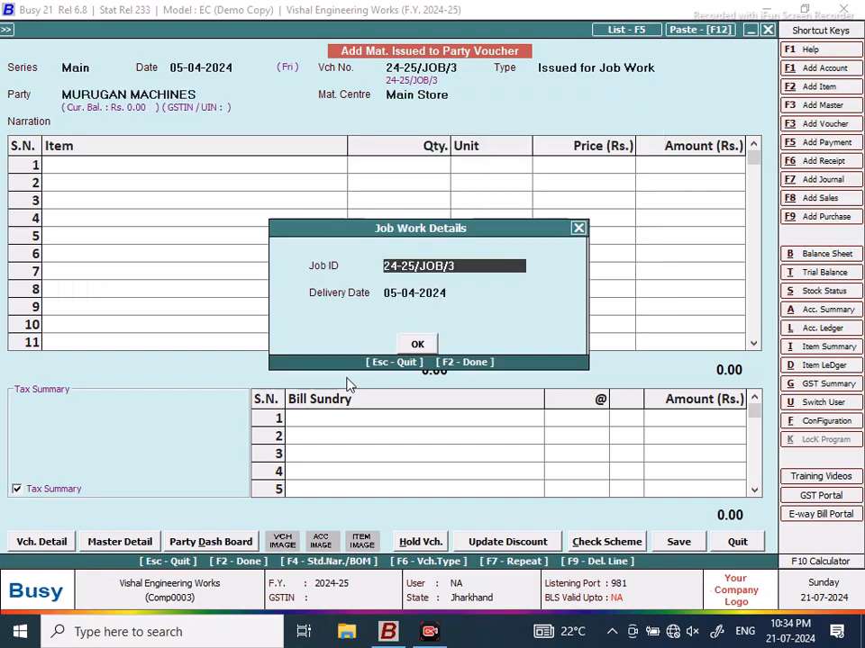
pyautogui.press('Return')
pyautogui.press('Return')
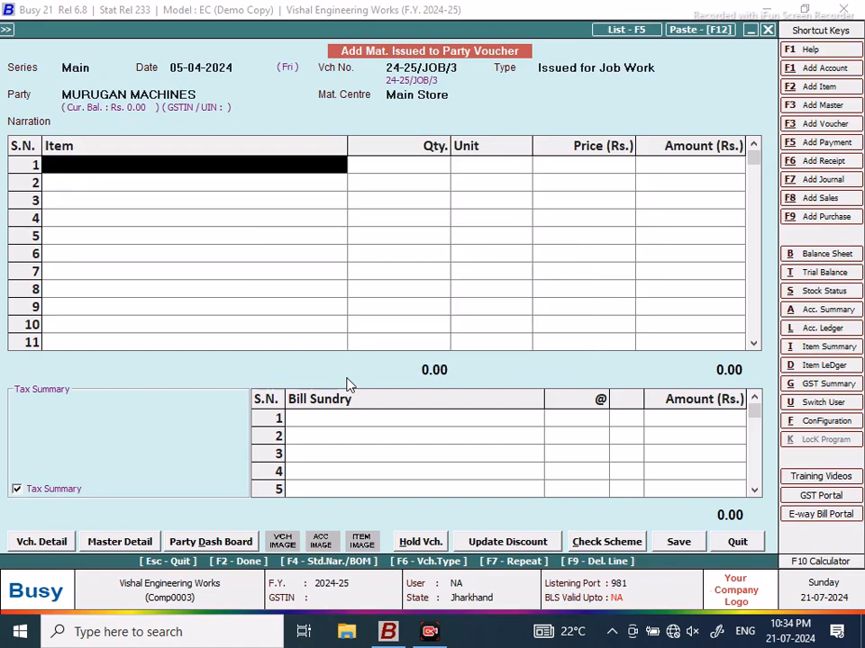
pyautogui.press('F4')
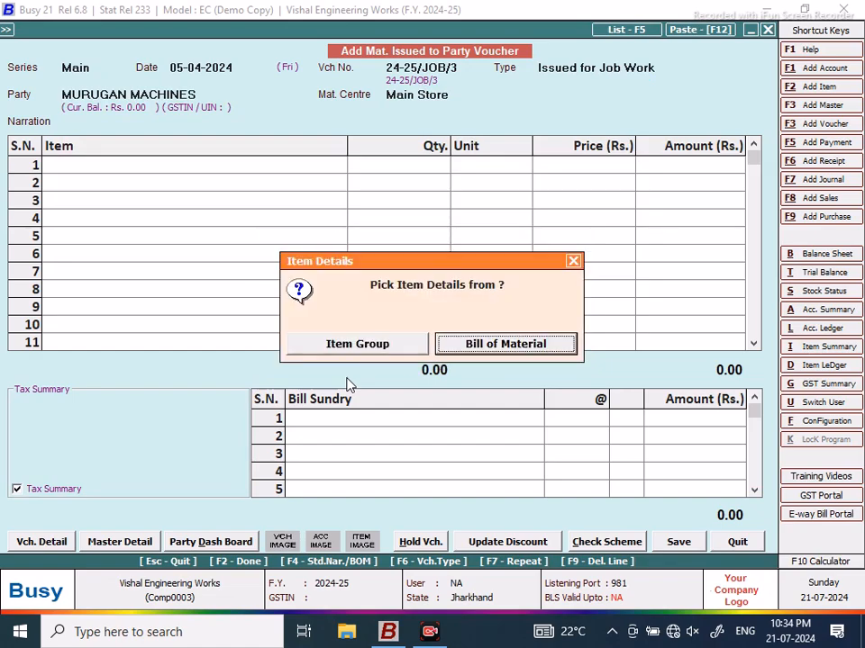
pyautogui.press('Return')
pyautogui.write('B')
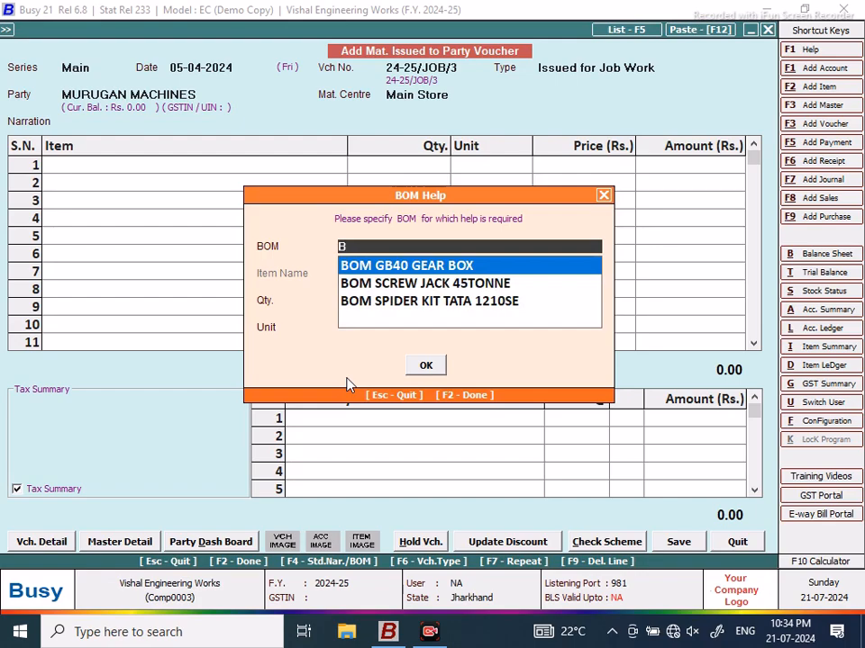
pyautogui.press('Down')
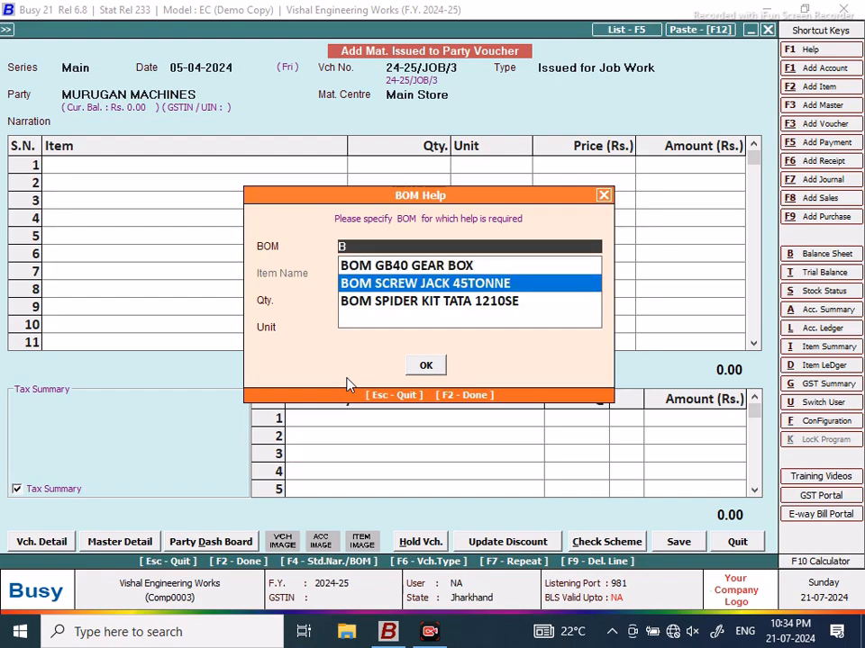
pyautogui.press('Return')
pyautogui.write('10')
pyautogui.press('Return')
pyautogui.press('Return')
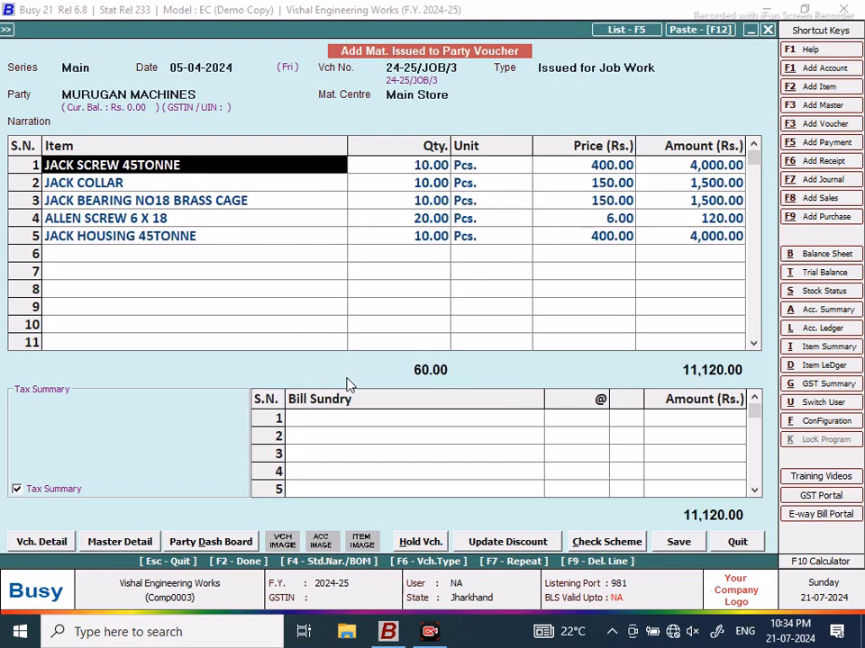
# Step: Reprice JACK SCREW 45TONNE to 450 and ALLEN SCREW 6 X 18 to 7, then save
pyautogui.click(608, 167)
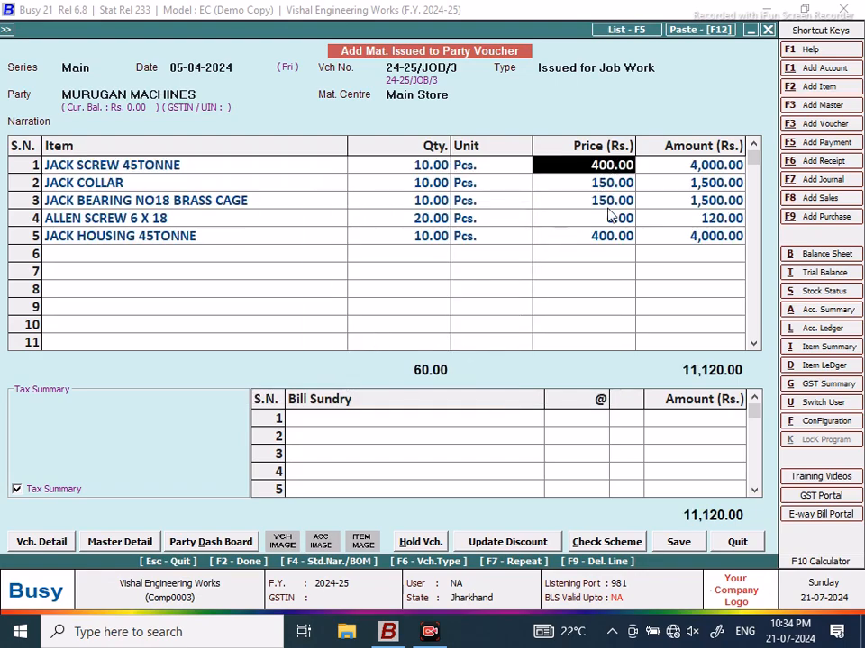
pyautogui.write('450')
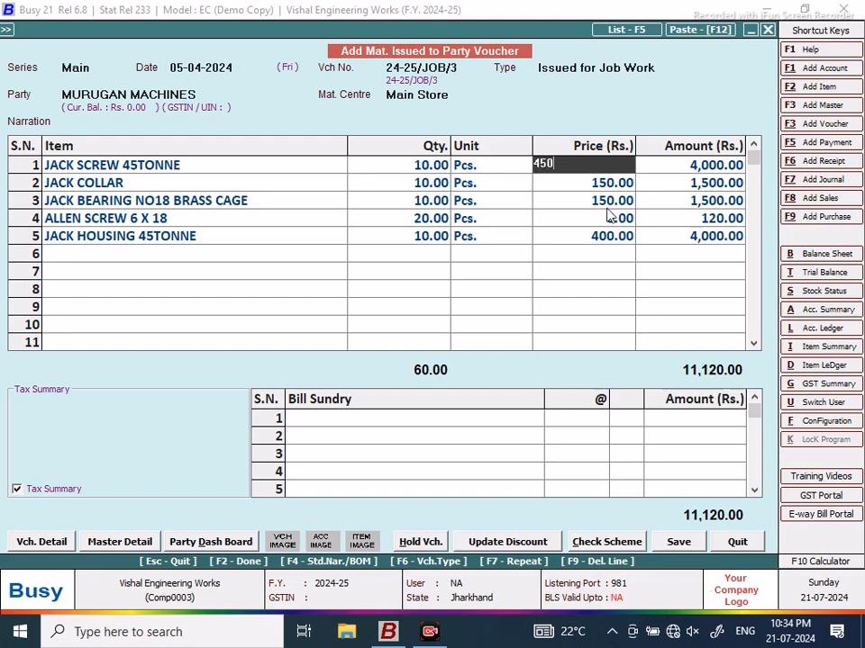
pyautogui.press('Return')
pyautogui.press('Return')
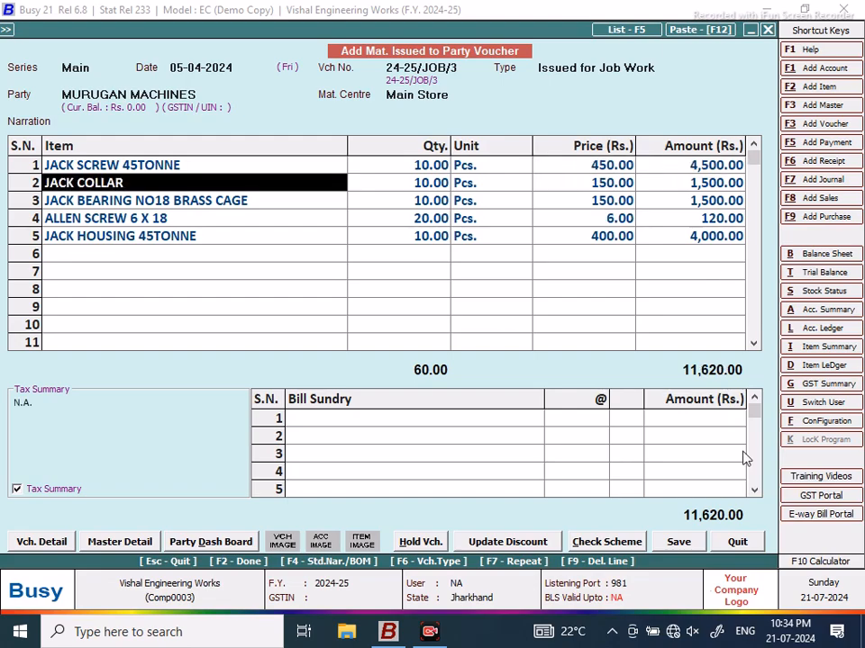
pyautogui.click(605, 220)
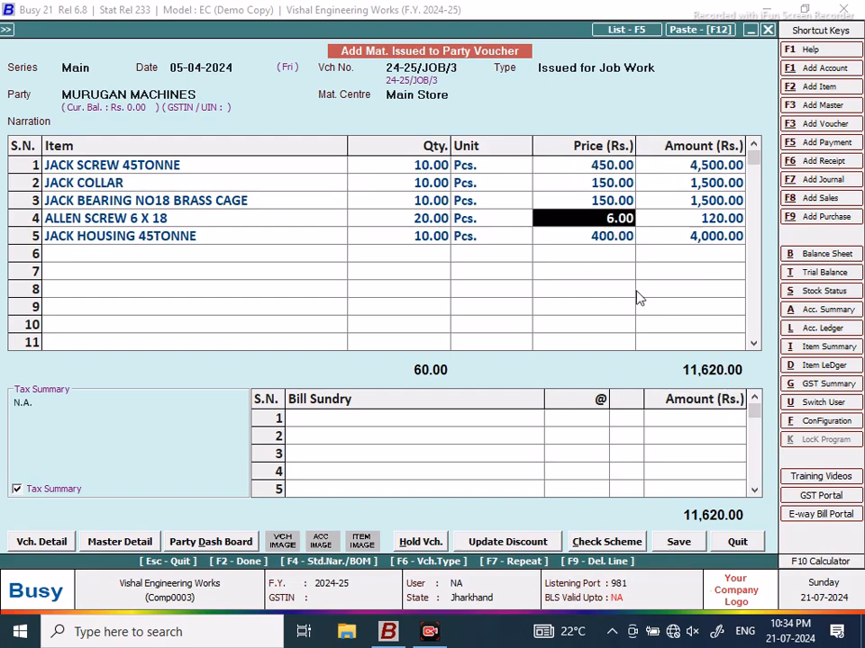
pyautogui.write('7')
pyautogui.press('Return')
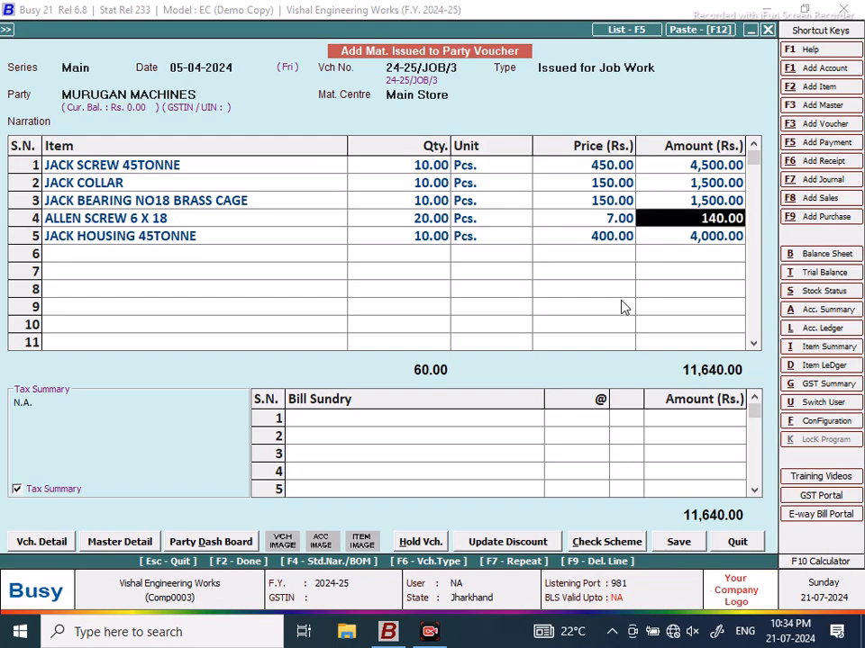
pyautogui.click(679, 550)
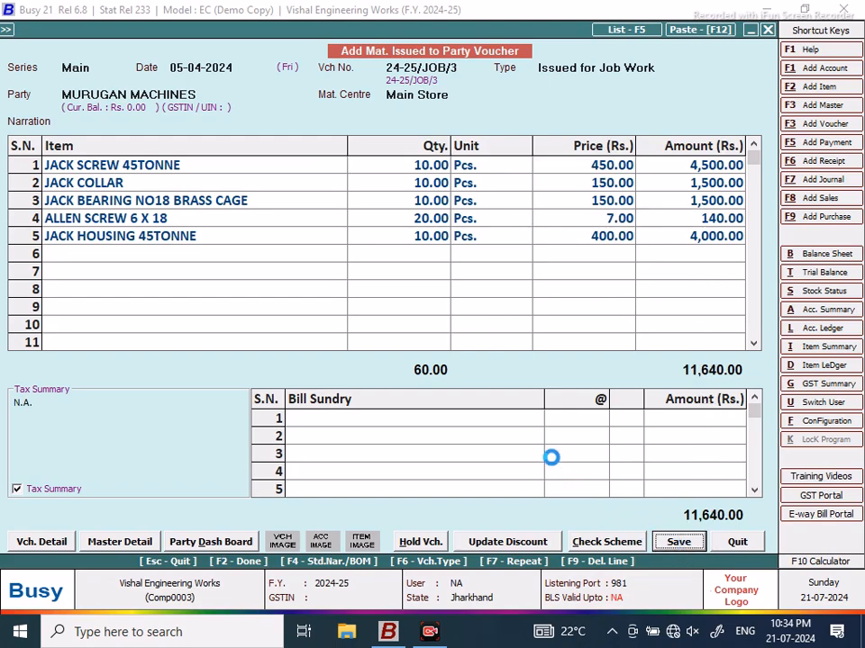
pyautogui.click(403, 443)
# Step: Finish saving the voucher and load the NEW DESIGN query in the SQL Query Executor
pyautogui.click(428, 354)
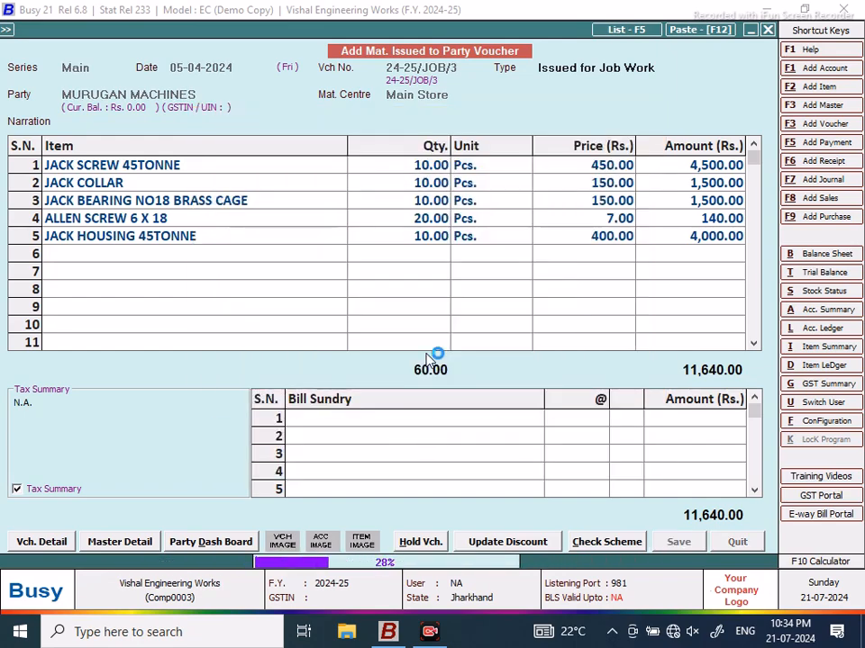
pyautogui.click(736, 541)
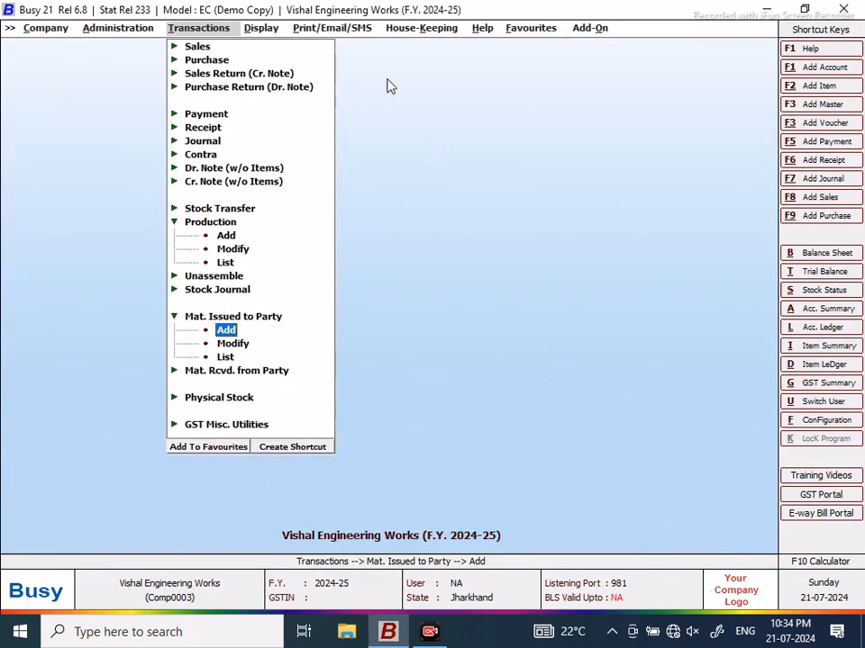
pyautogui.click(263, 28)
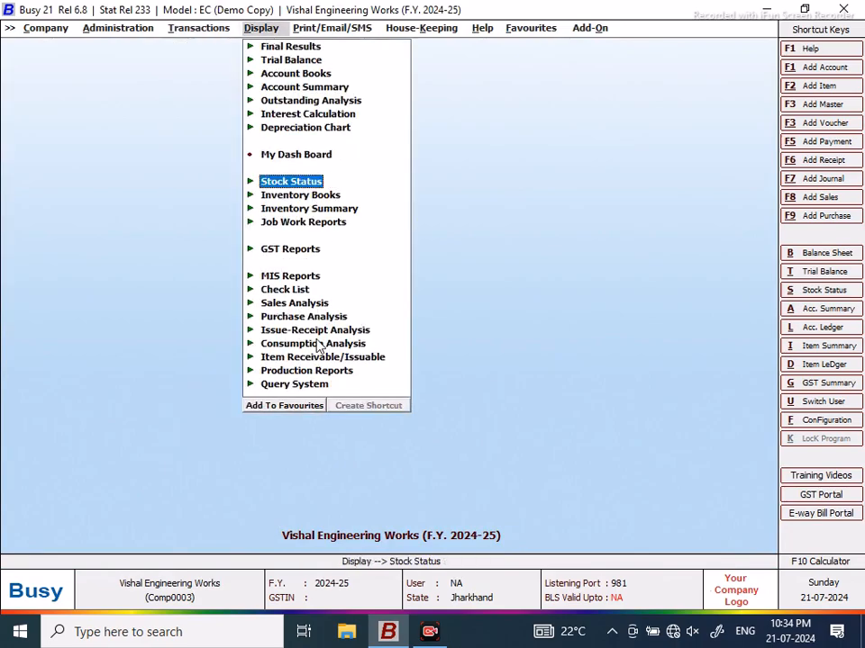
pyautogui.hotkey('ctrl', 'q')
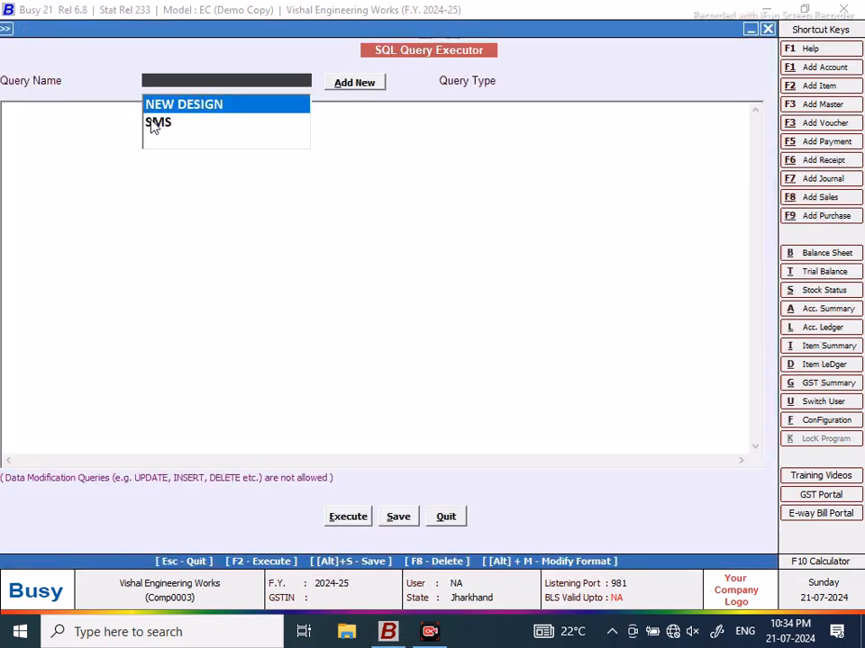
pyautogui.click(154, 123)
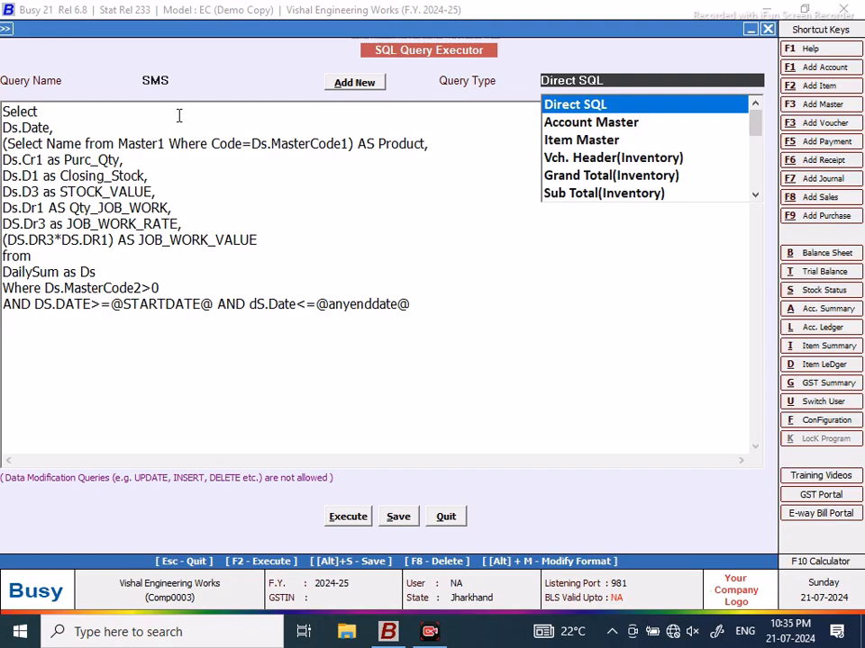
pyautogui.press('F8')
pyautogui.click(210, 106)
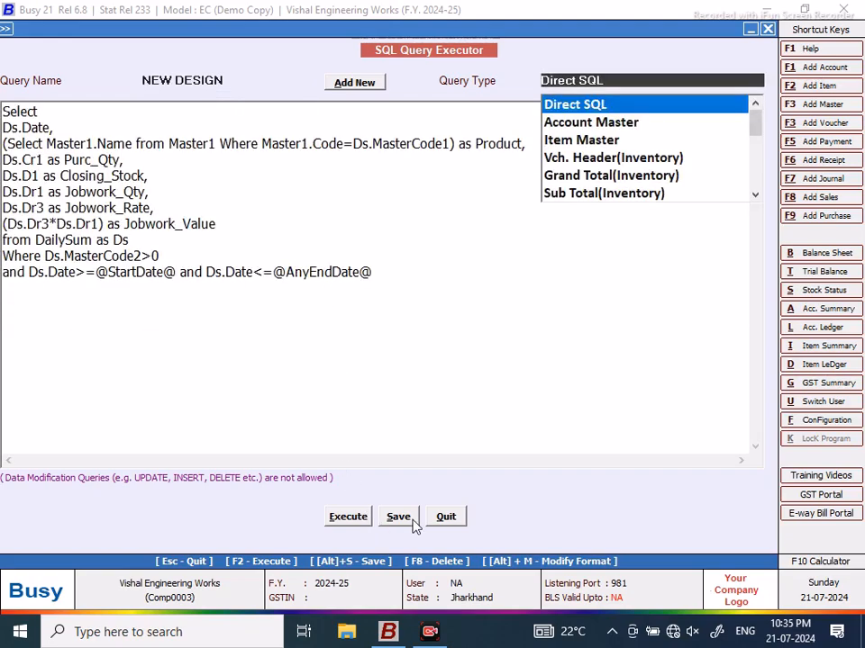
# Step: Set Specify Password to Y for NEW DESIGN, enter a password, and save
pyautogui.click(231, 81)
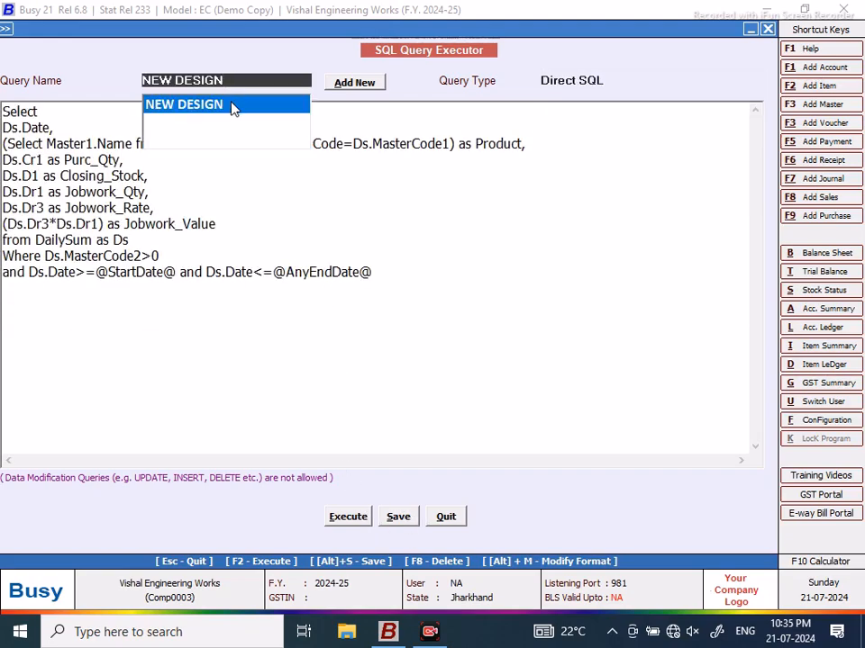
pyautogui.click(231, 108)
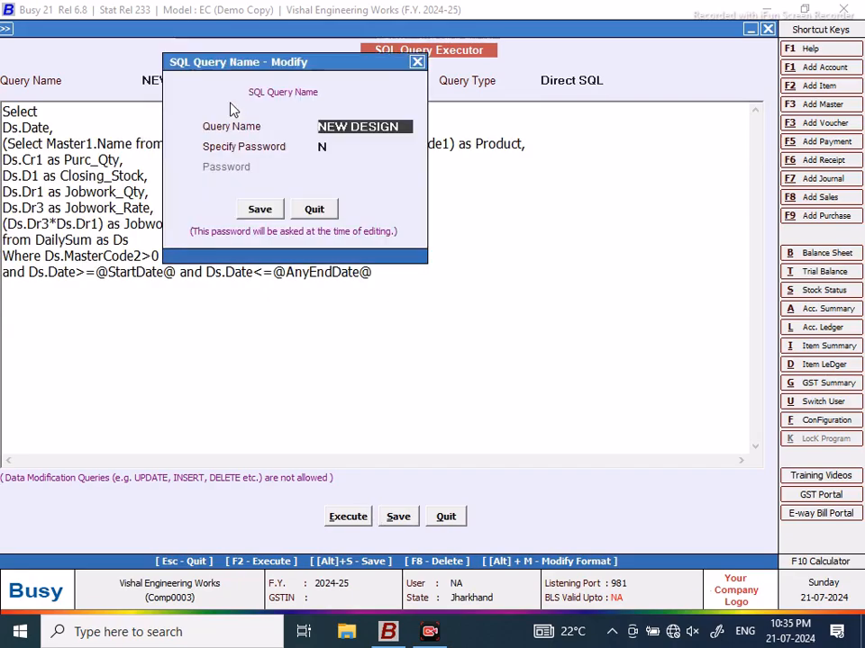
pyautogui.write('Y')
pyautogui.click(324, 166)
pyautogui.write('***')
pyautogui.click(253, 214)
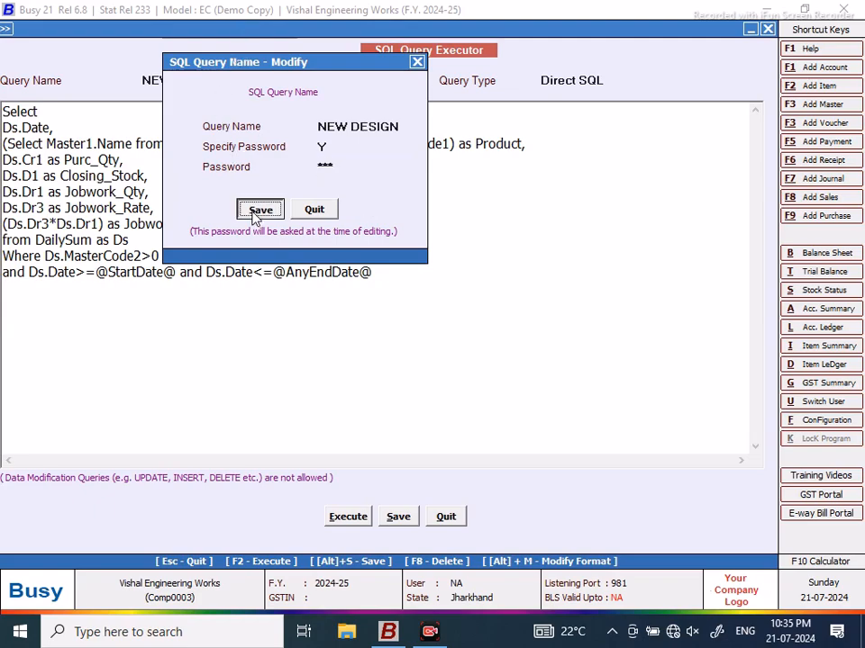
# Step: Reopen NEW DESIGN from Favourites with its password, save it, and execute
pyautogui.click(437, 522)
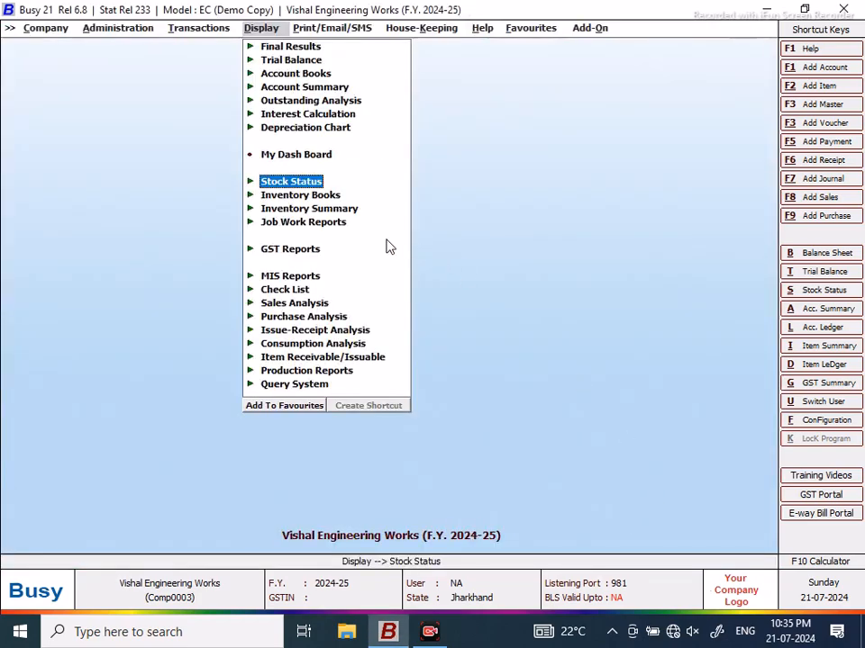
pyautogui.click(537, 30)
pyautogui.click(554, 50)
pyautogui.click(224, 106)
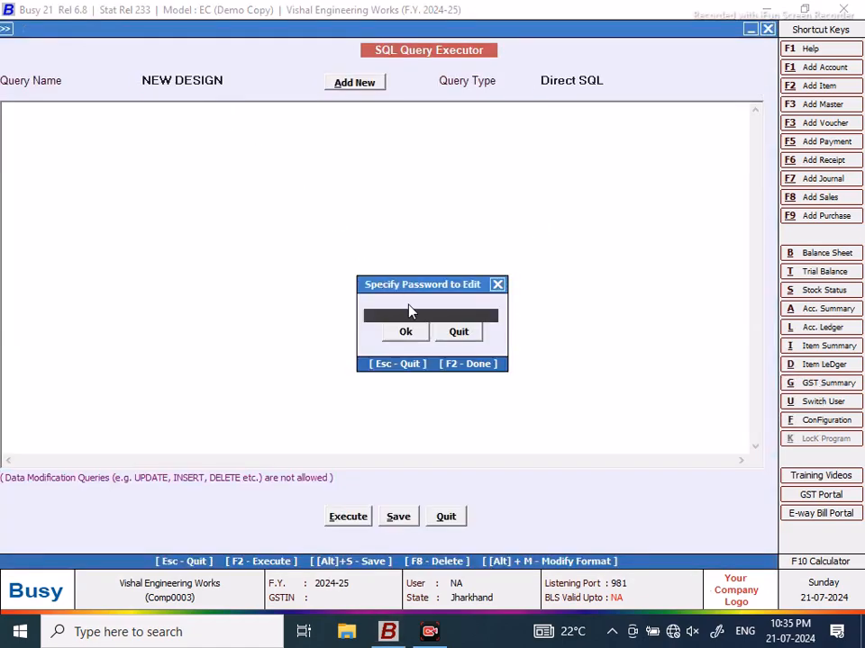
pyautogui.write('***')
pyautogui.click(406, 331)
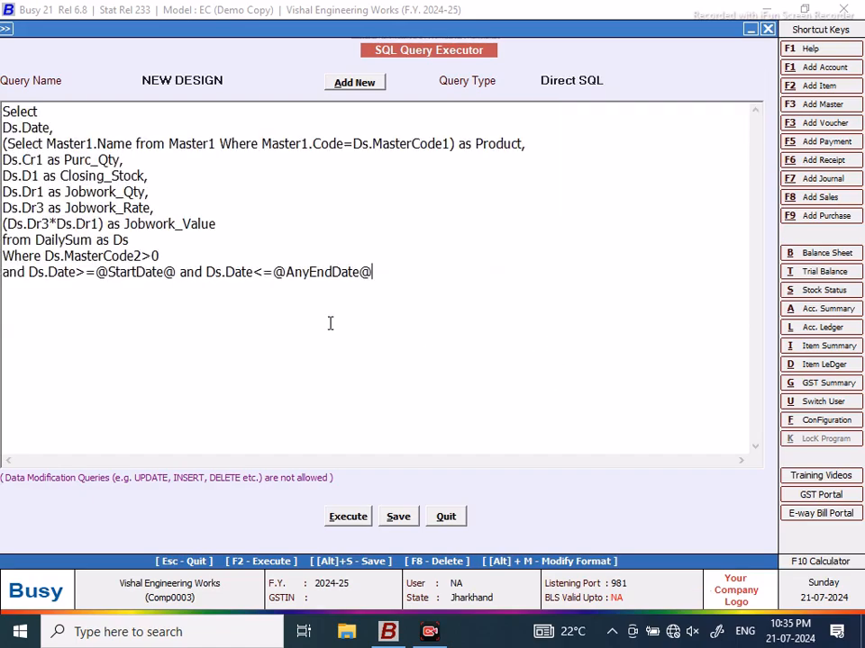
pyautogui.click(389, 517)
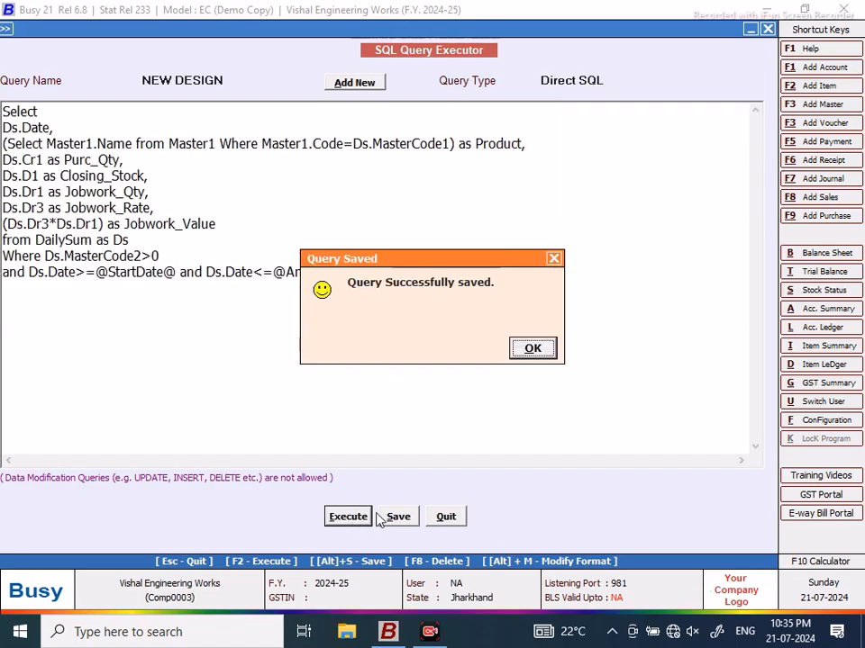
pyautogui.click(532, 349)
pyautogui.press('F2')
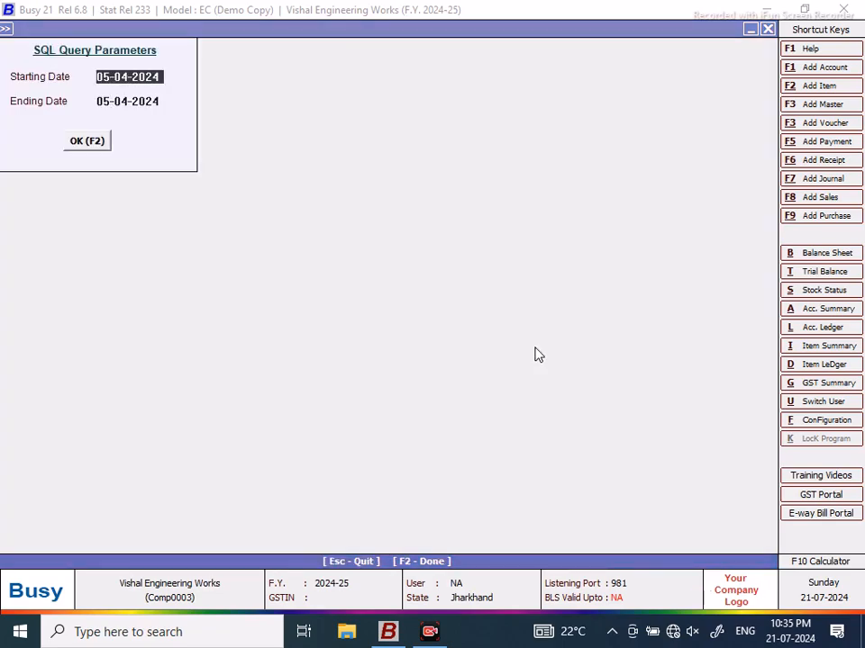
# Step: Run the query from 01-04-2024 and inspect the JOBWORK columns, totalling 2,63,623.00
pyautogui.write('1/4')
pyautogui.press('Return')
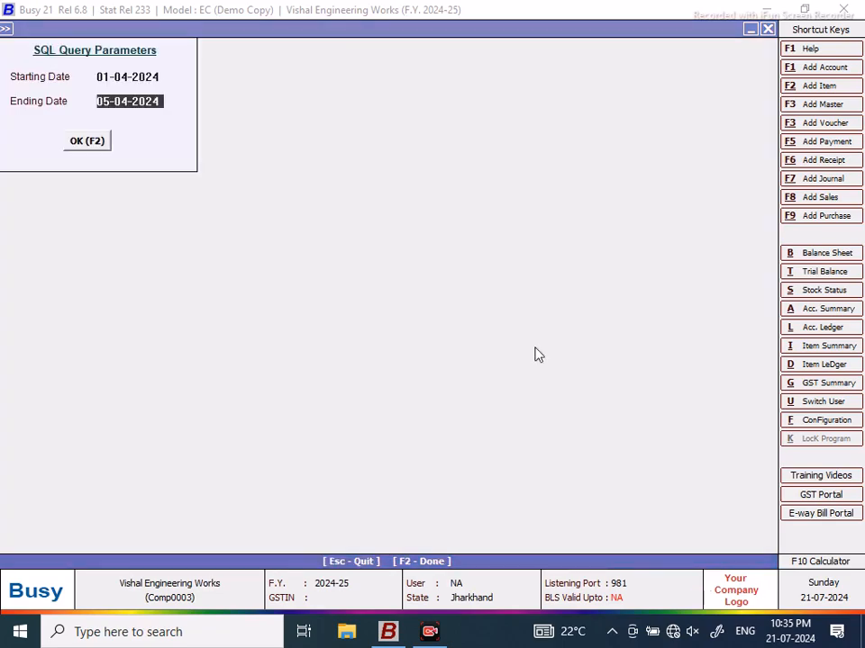
pyautogui.click(83, 144)
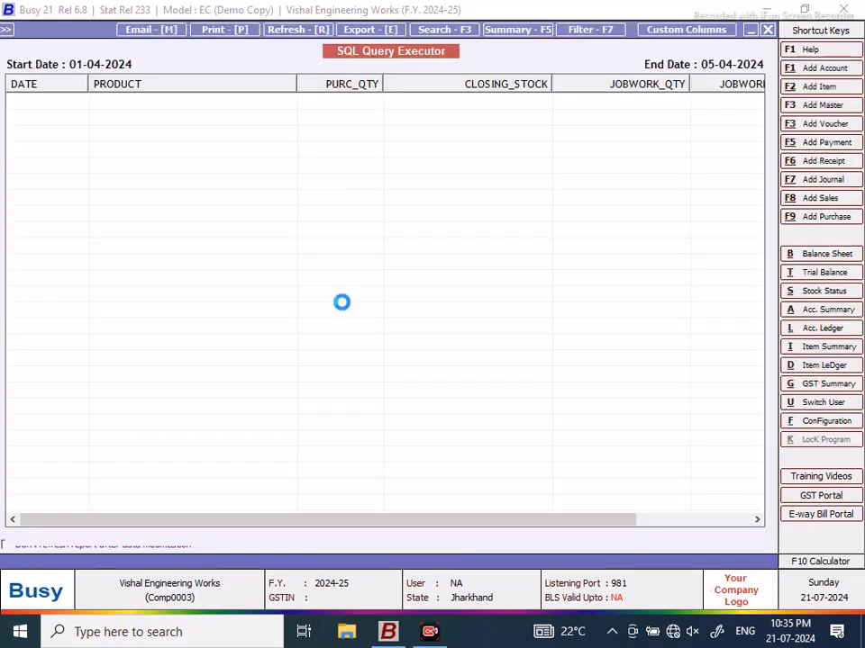
pyautogui.scroll(-9, 758, 121)
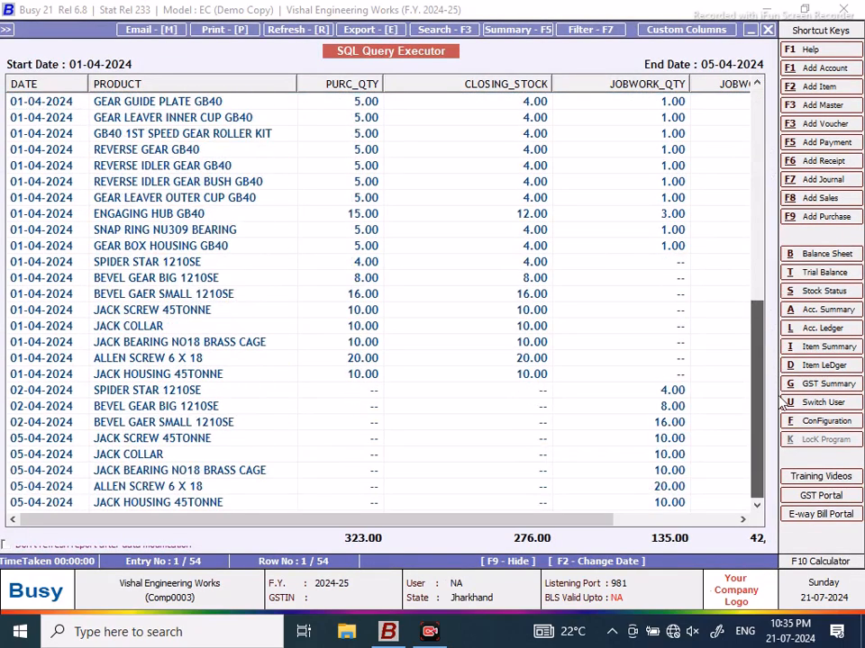
pyautogui.moveTo(463, 521); pyautogui.dragTo(577, 519)
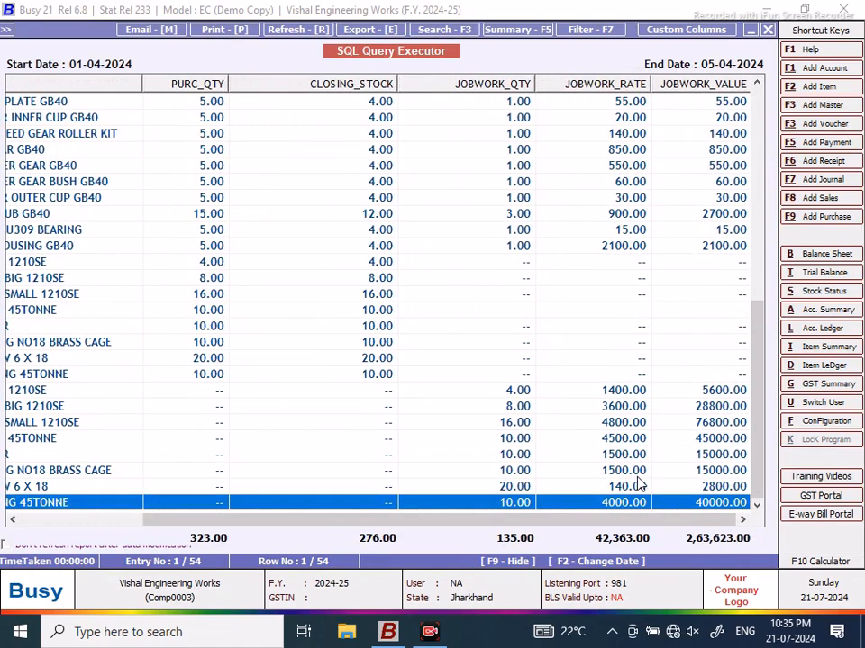
pyautogui.press('Up')
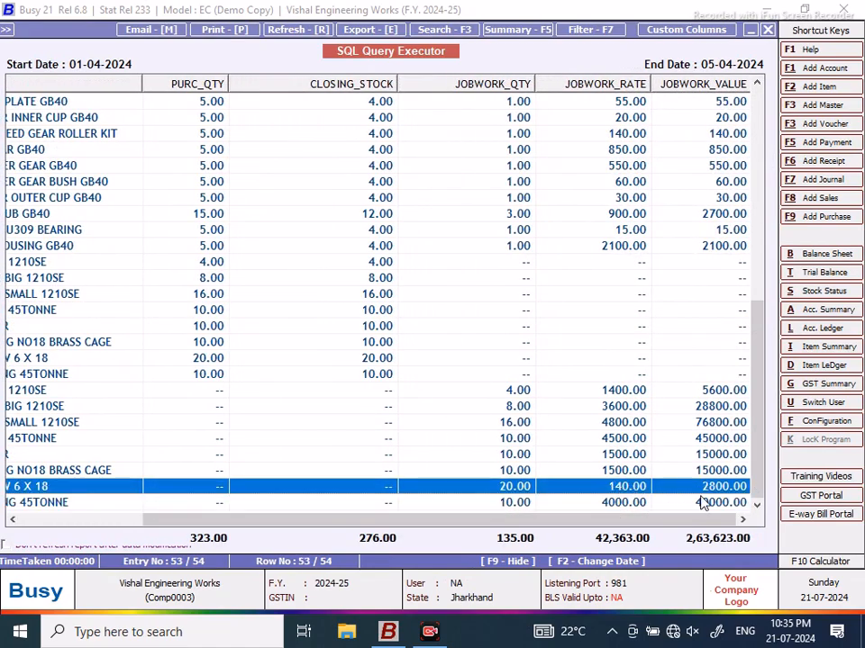
pyautogui.click(625, 407)
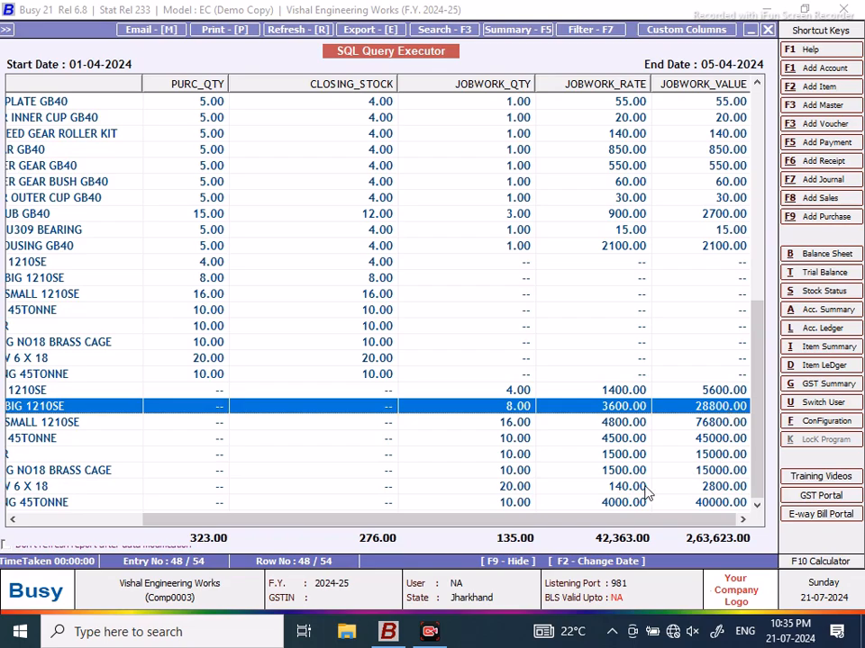
pyautogui.click(653, 488)
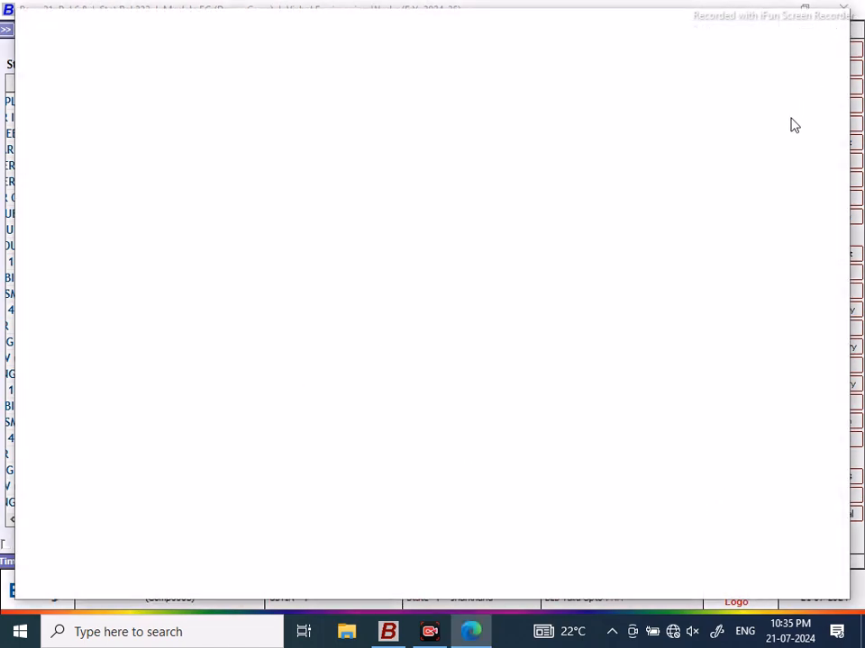
pyautogui.click(827, 28)
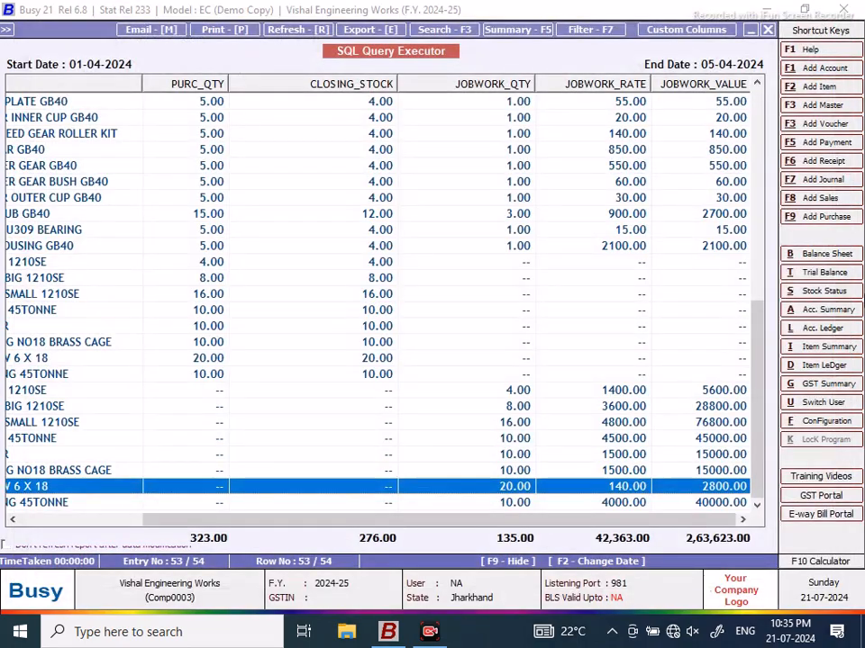
pyautogui.click(817, 563)
pyautogui.click(388, 487)
pyautogui.click(388, 453)
pyautogui.click(388, 520)
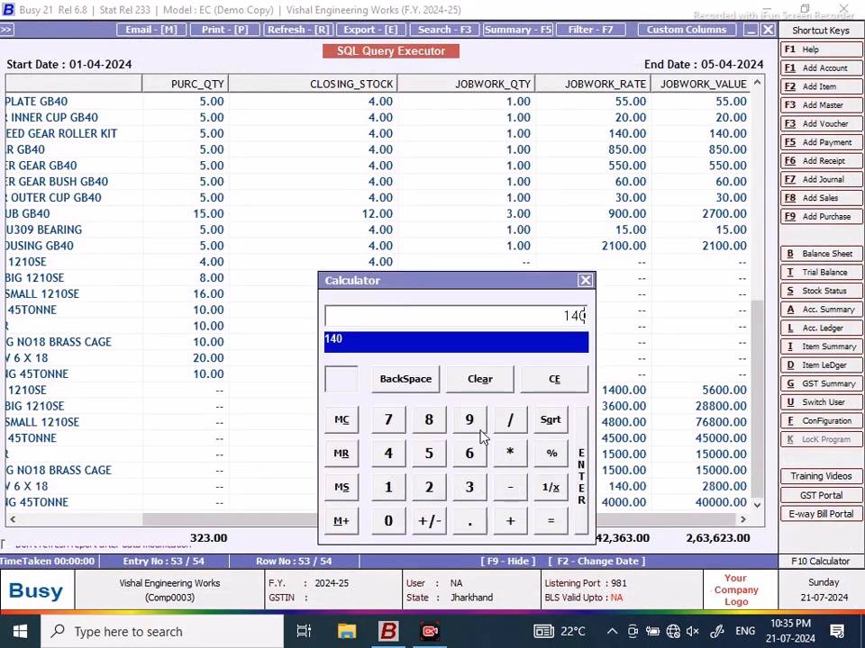
pyautogui.click(510, 422)
pyautogui.moveTo(466, 298); pyautogui.dragTo(333, 178)
pyautogui.click(302, 379)
pyautogui.click(262, 413)
pyautogui.click(425, 414)
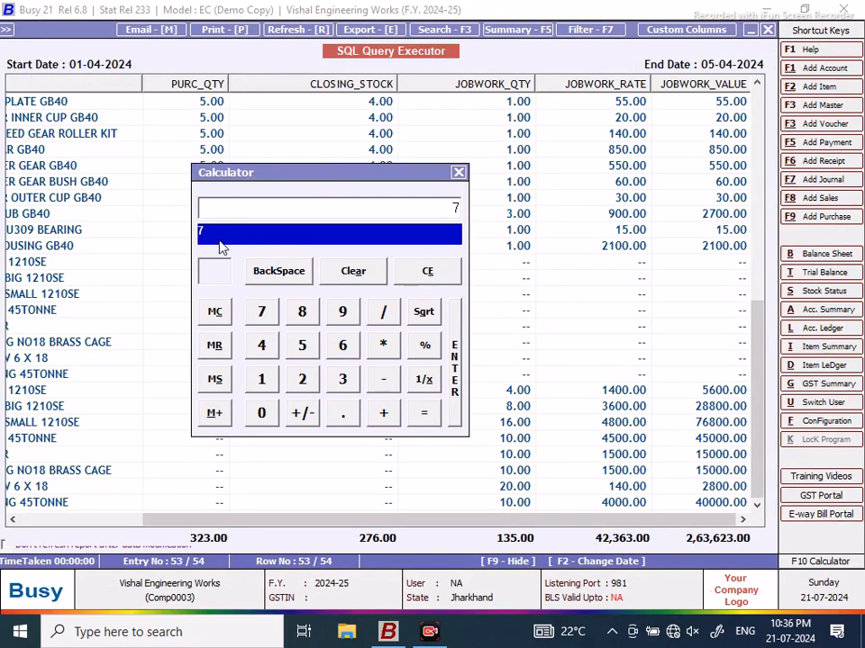
pyautogui.click(458, 173)
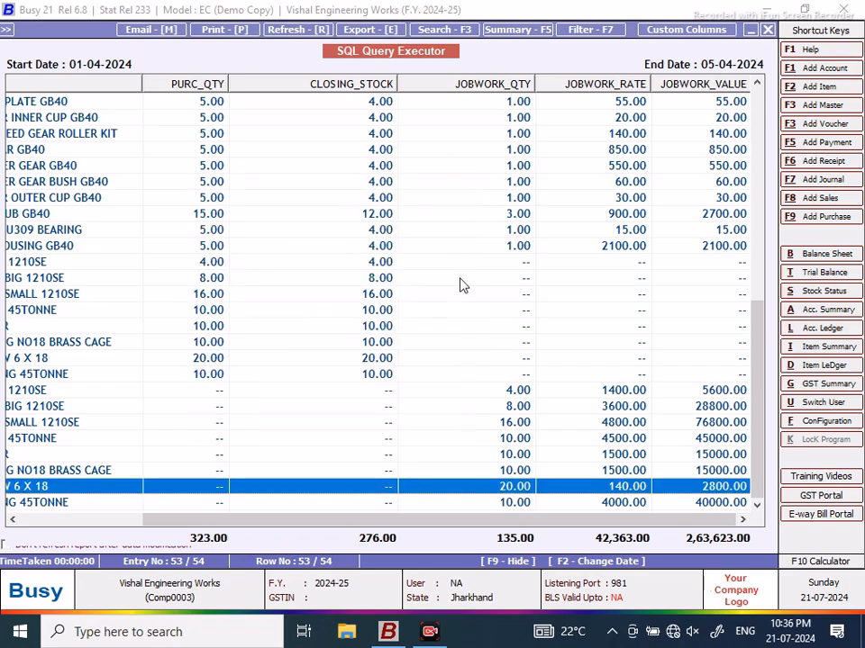
pyautogui.moveTo(505, 522); pyautogui.dragTo(544, 527)
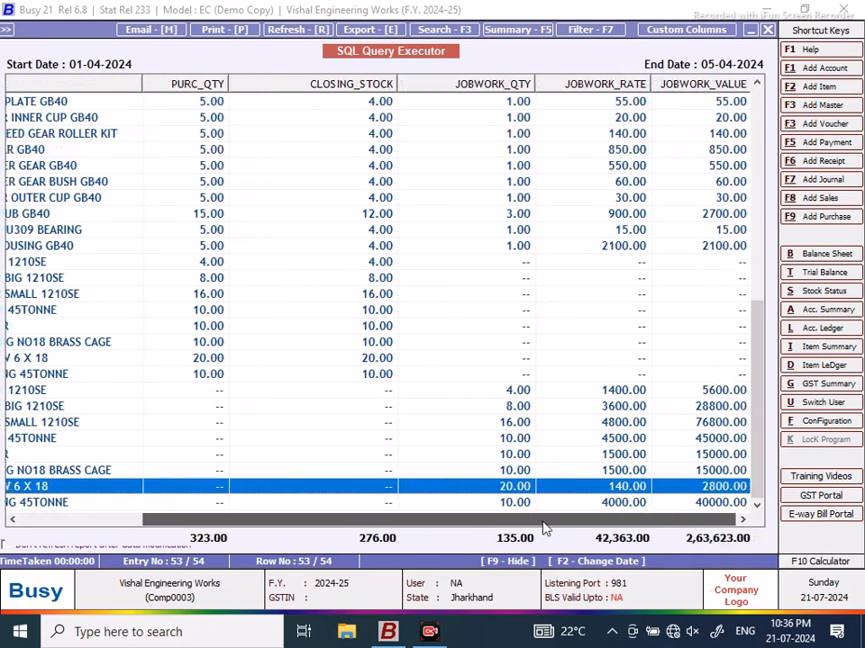
pyautogui.click(637, 104)
pyautogui.click(629, 246)
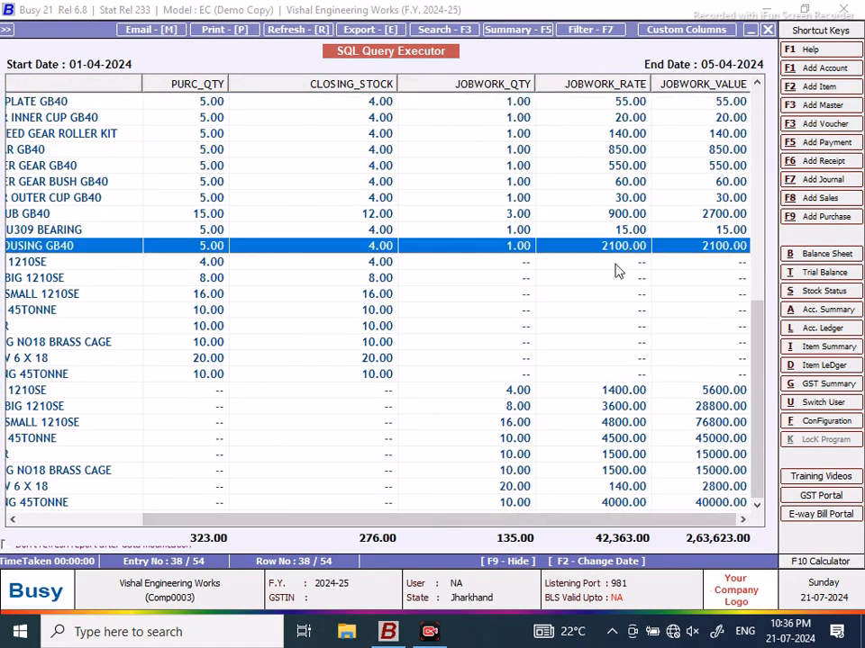
pyautogui.moveTo(432, 526); pyautogui.dragTo(463, 518)
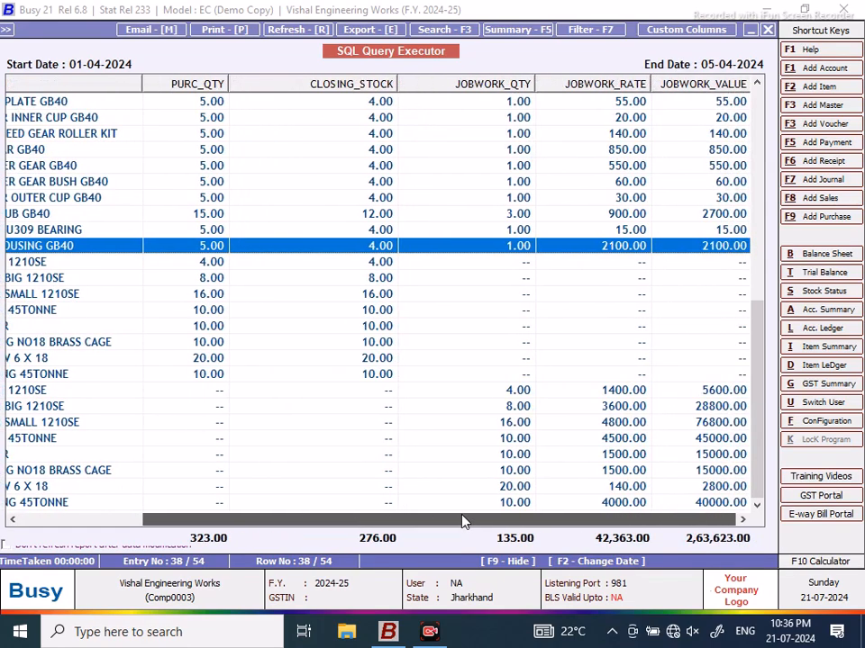
# Step: Rerun the NEW DESIGN query, then narrow CLOSING_STOCK to reveal the JOBWORK_RATE column
pyautogui.click(767, 30)
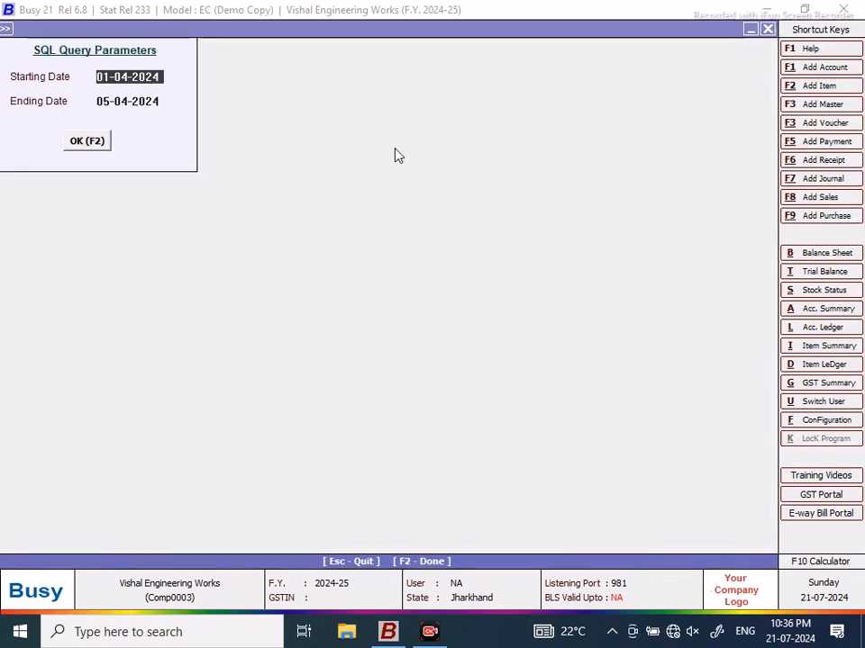
pyautogui.click(767, 29)
pyautogui.click(348, 517)
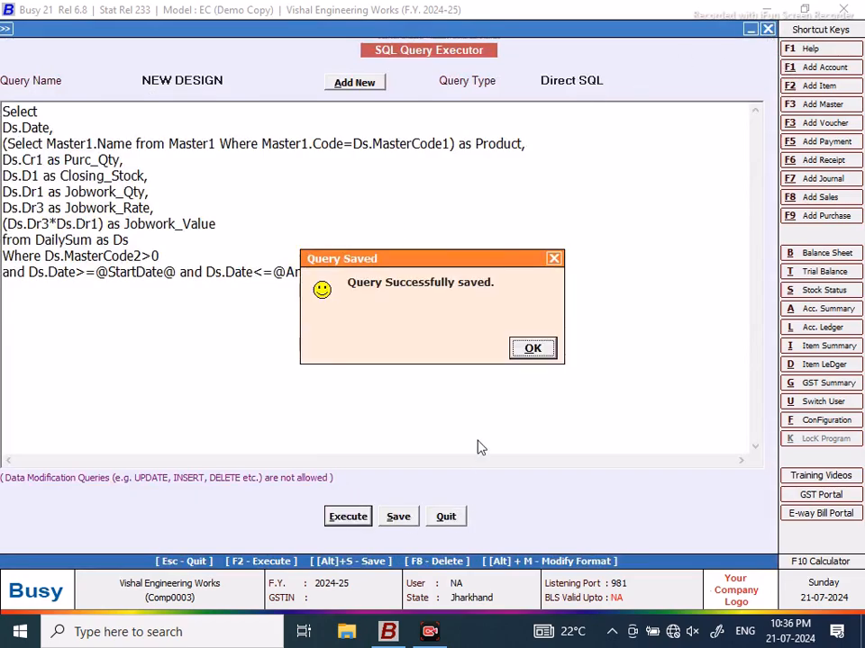
pyautogui.click(534, 349)
pyautogui.click(94, 143)
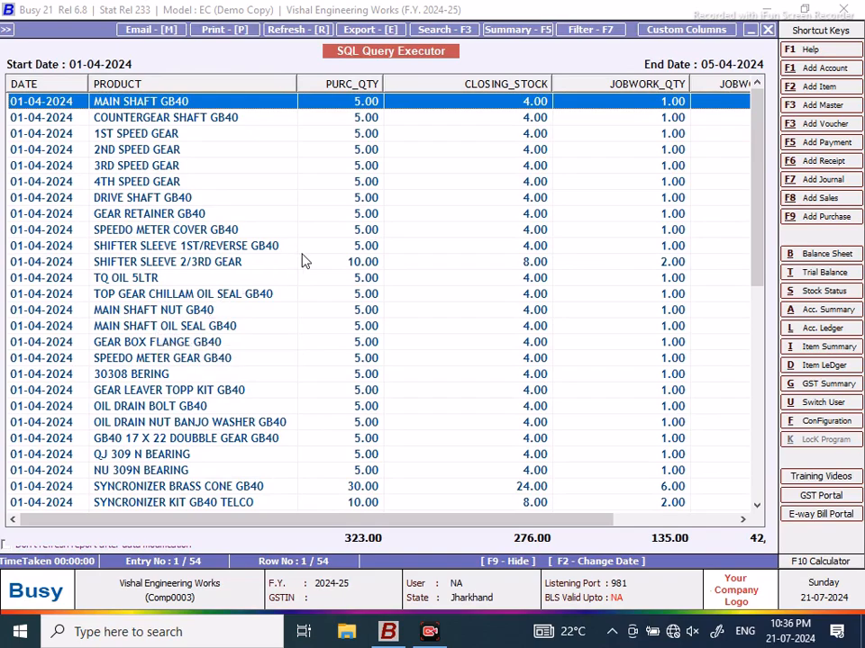
pyautogui.moveTo(550, 83); pyautogui.dragTo(488, 87)
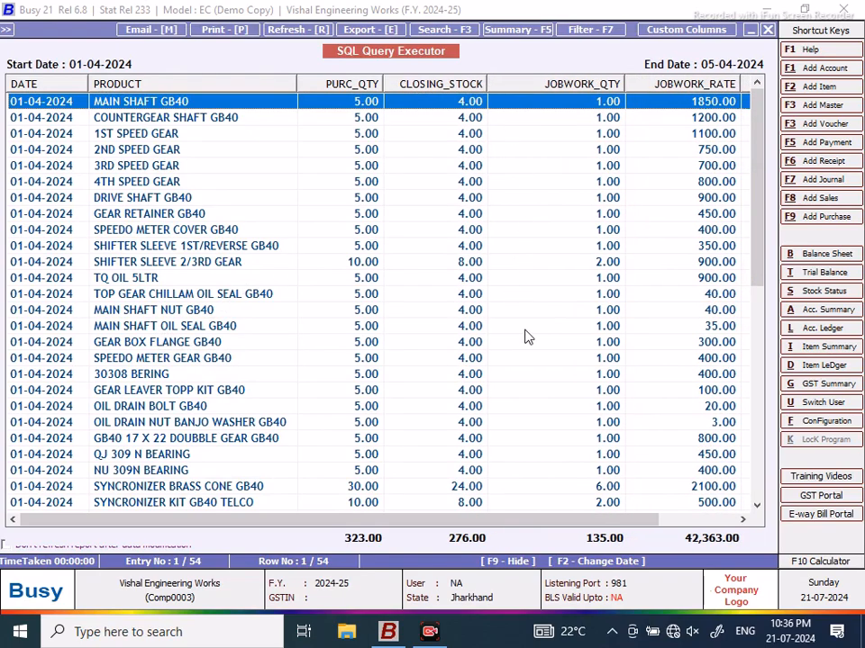
pyautogui.moveTo(495, 525); pyautogui.dragTo(441, 517)
# Step: Close the results, save the NEW DESIGN query, and run it again with F2
pyautogui.click(767, 30)
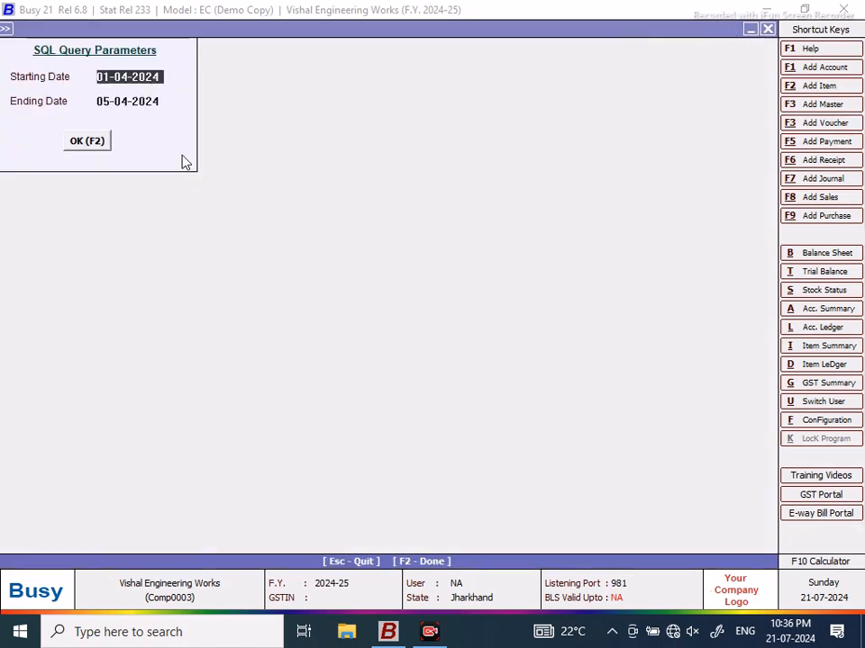
pyautogui.click(766, 31)
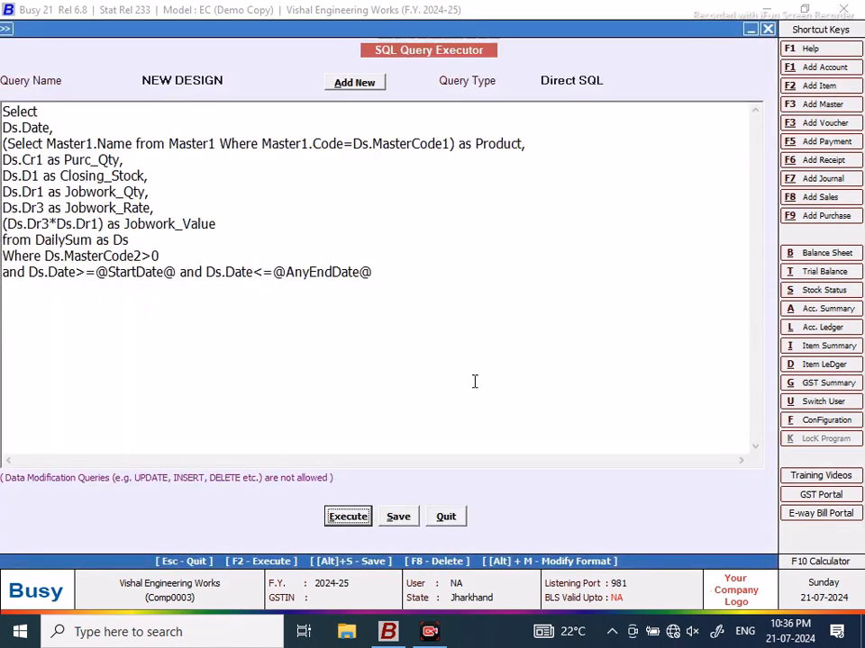
pyautogui.click(398, 518)
pyautogui.click(543, 349)
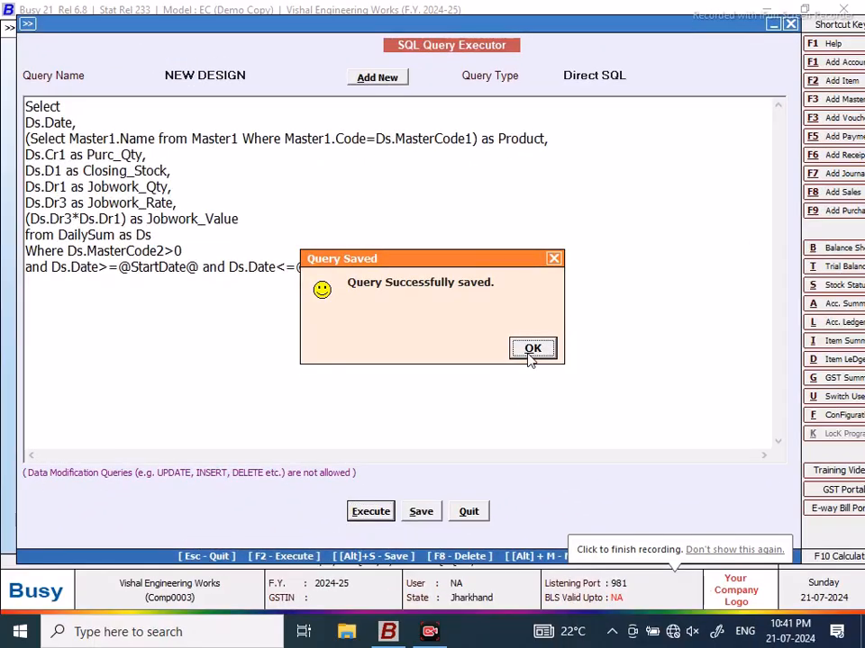
pyautogui.click(529, 350)
pyautogui.press('F2')
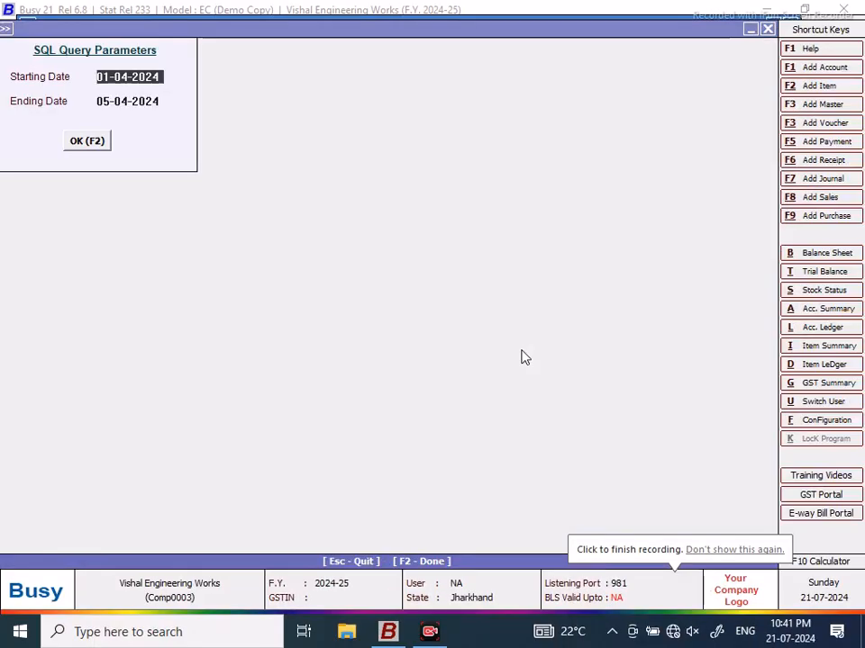
pyautogui.press('F2')
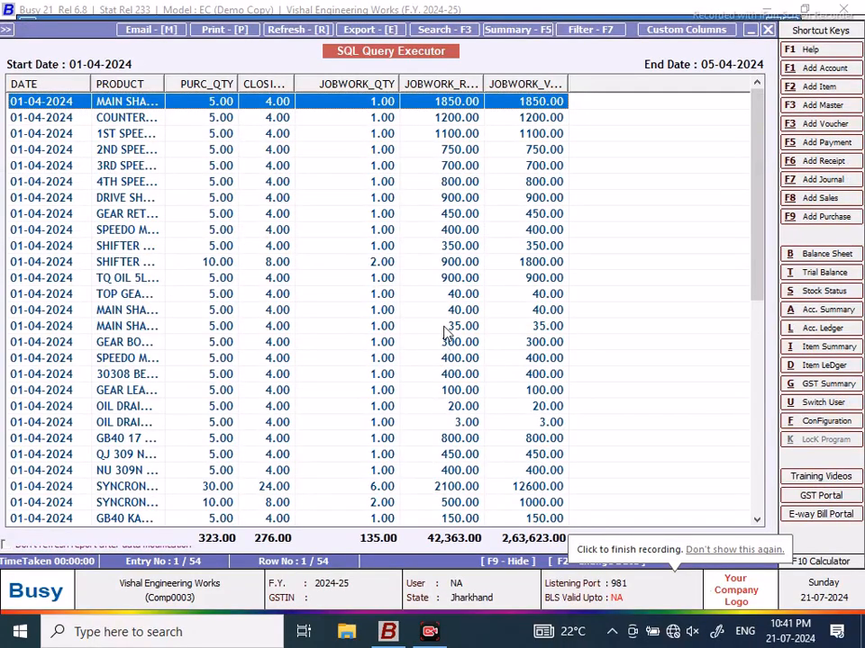
# Step: Widen the PURC_QTY and CLOSING columns, then close the query results
pyautogui.moveTo(237, 84); pyautogui.dragTo(244, 84)
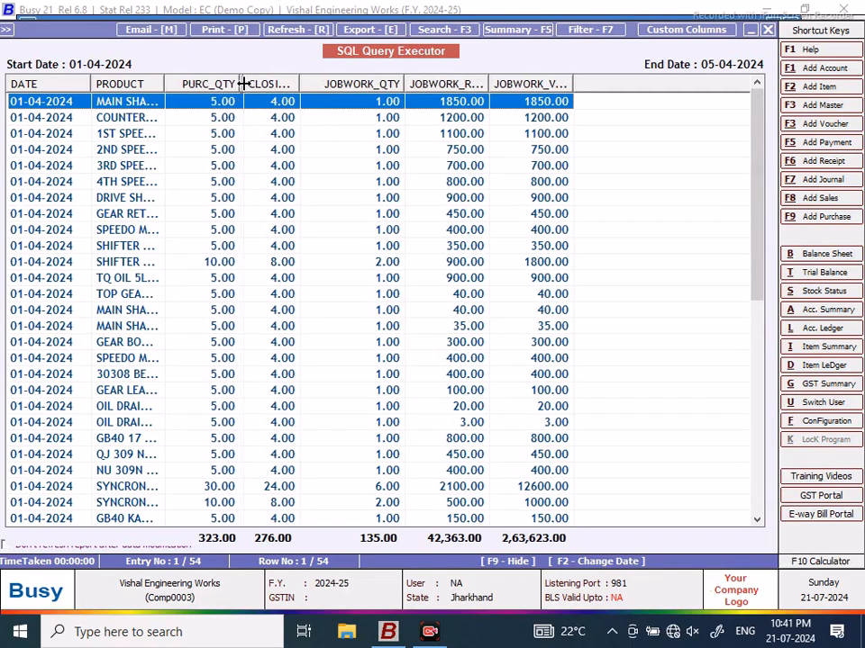
pyautogui.moveTo(307, 84); pyautogui.dragTo(317, 84)
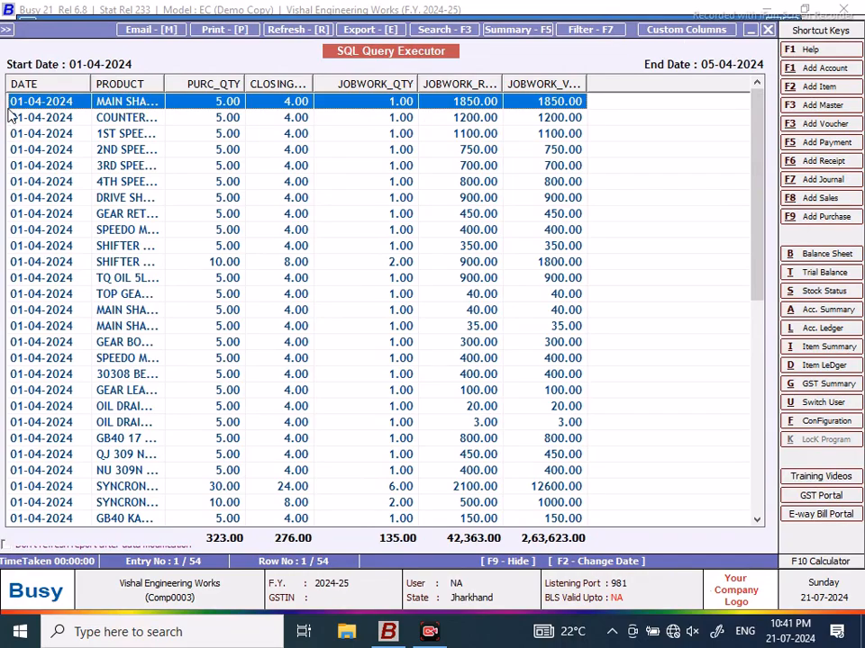
pyautogui.click(768, 30)
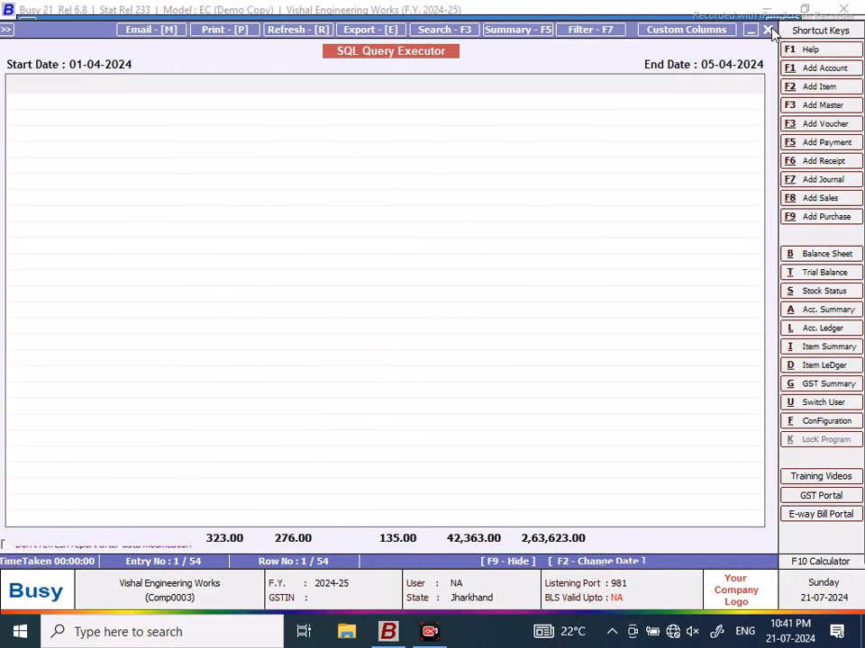
# Step: Add the line '(Ds.D4*Ds.D1) as Stock_in_Hand,' after Closing_Stock in the query text
pyautogui.click(768, 27)
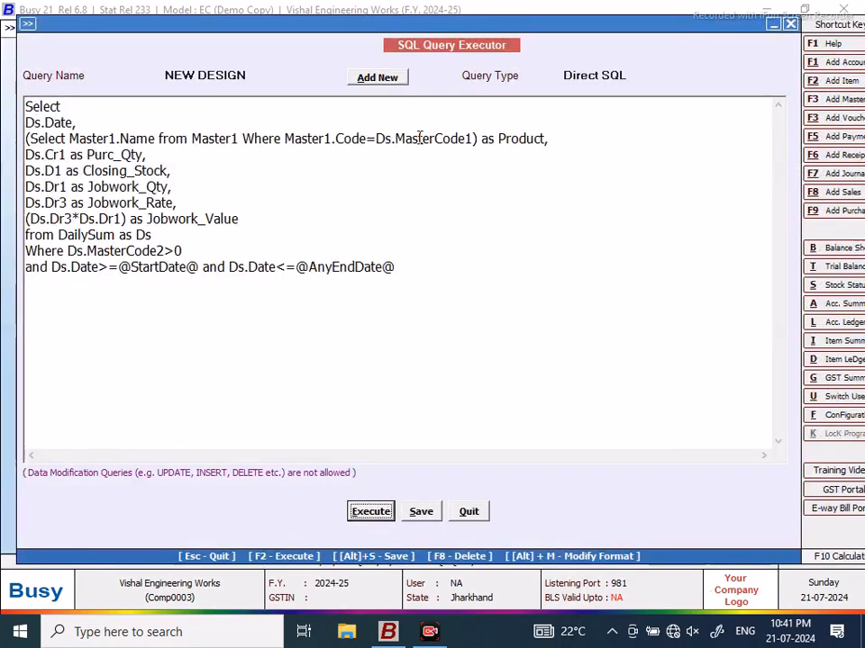
pyautogui.click(172, 171)
pyautogui.press('Return')
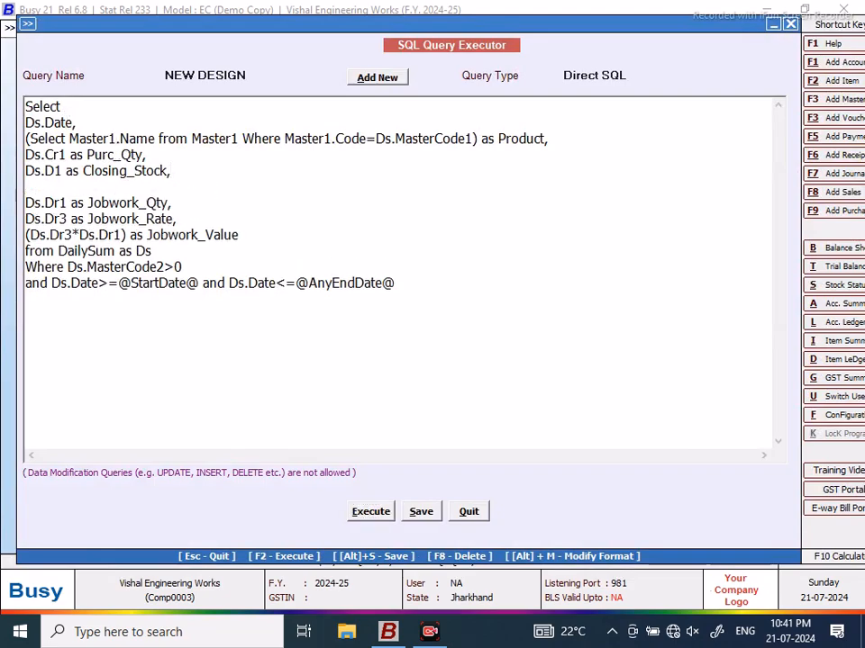
pyautogui.write('(Ds.D4*Ds.D')
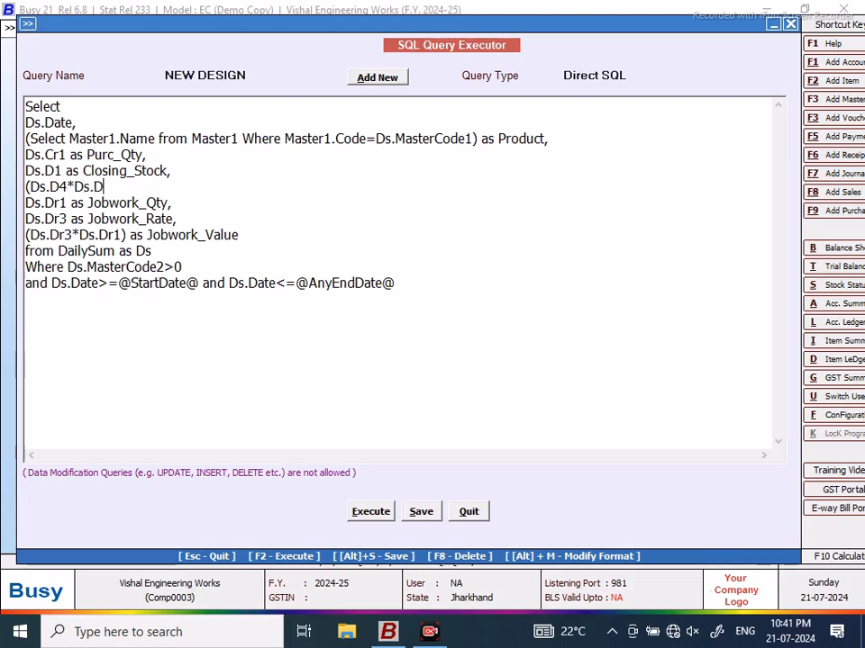
pyautogui.write('s Stock_in_')
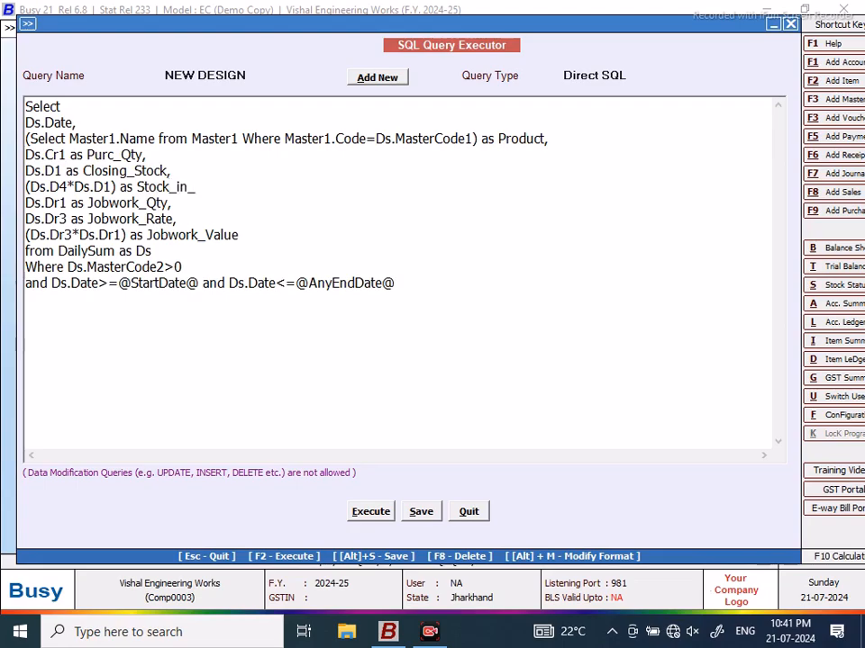
pyautogui.press('BackSpace')
pyautogui.press('BackSpace')
pyautogui.write('Hand')
# Step: Save and run the edited query for the date range, widening the new STOCK_IN_HAND column
pyautogui.click(360, 513)
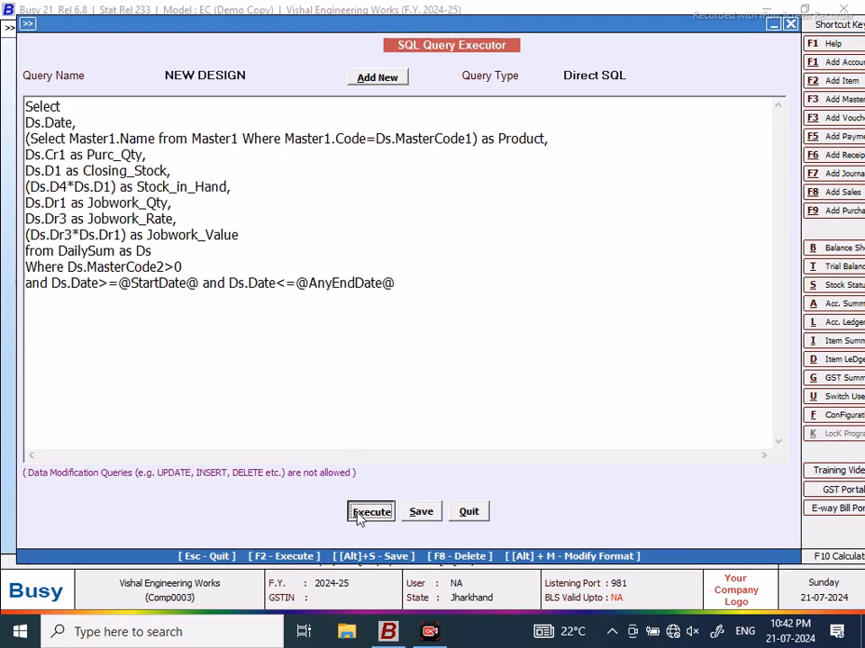
pyautogui.press('Return')
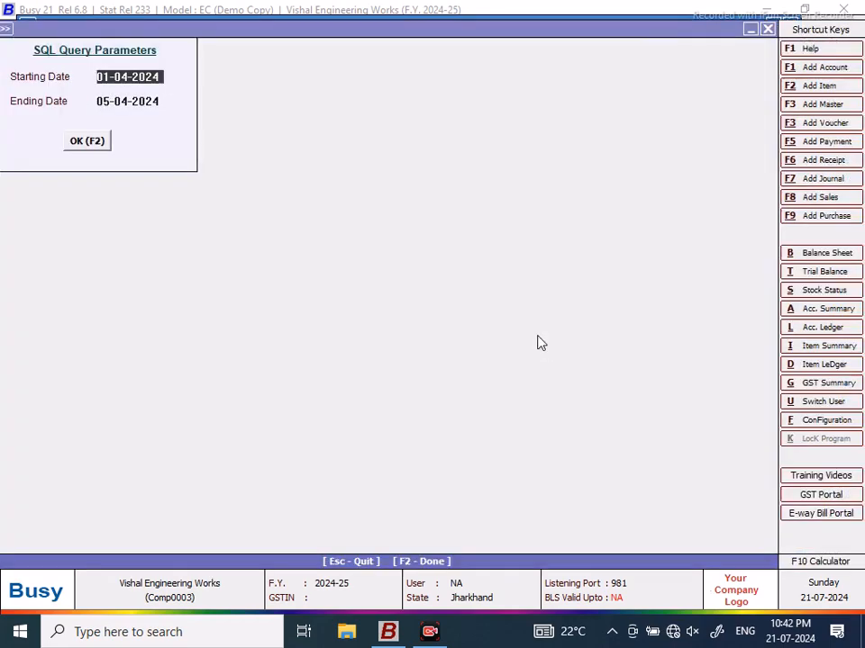
pyautogui.click(97, 145)
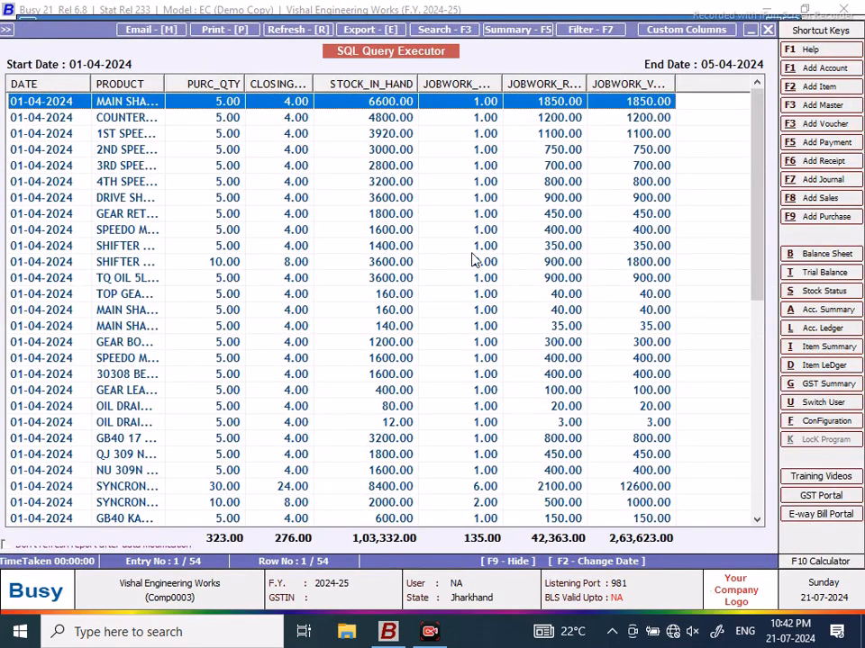
pyautogui.moveTo(420, 78); pyautogui.dragTo(432, 77)
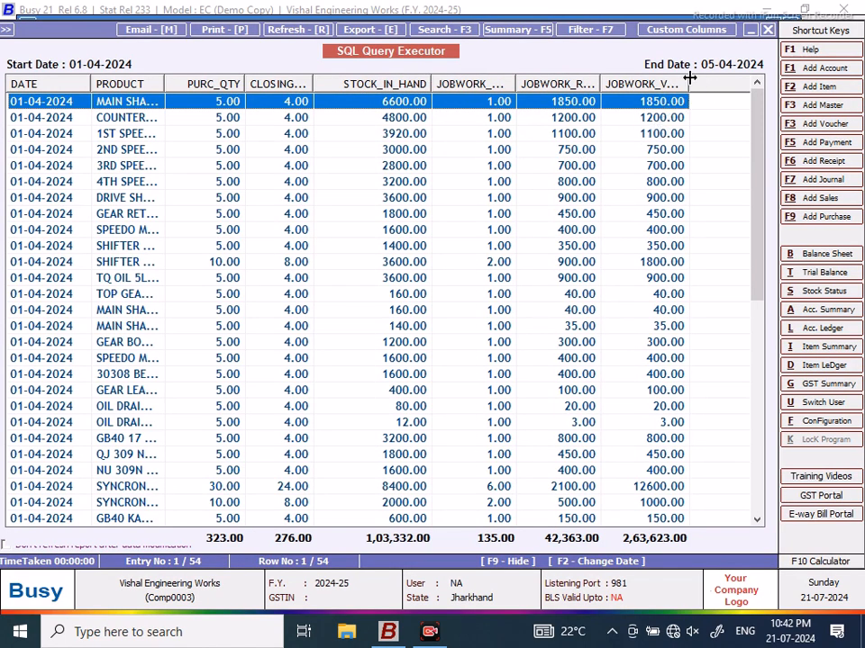
# Step: Widen JOBWORK_VALUE and preview the report printed As it is From Grid
pyautogui.moveTo(687, 79); pyautogui.dragTo(703, 79)
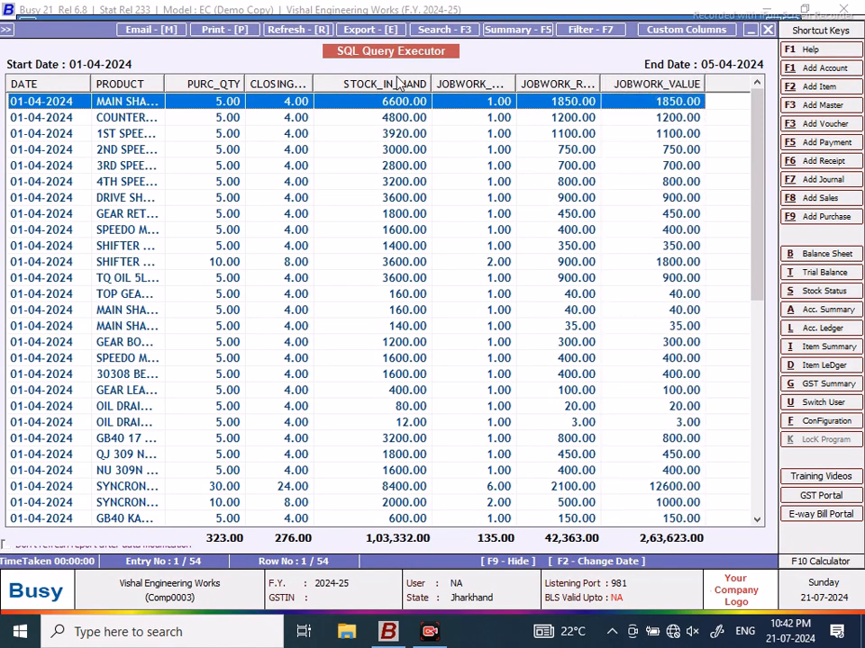
pyautogui.click(223, 29)
pyautogui.click(487, 351)
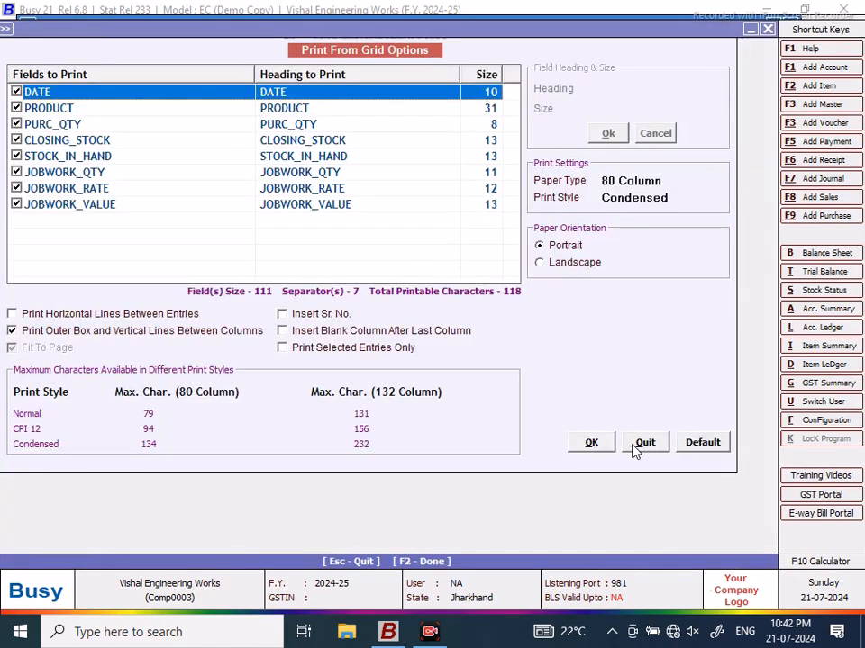
pyautogui.click(592, 442)
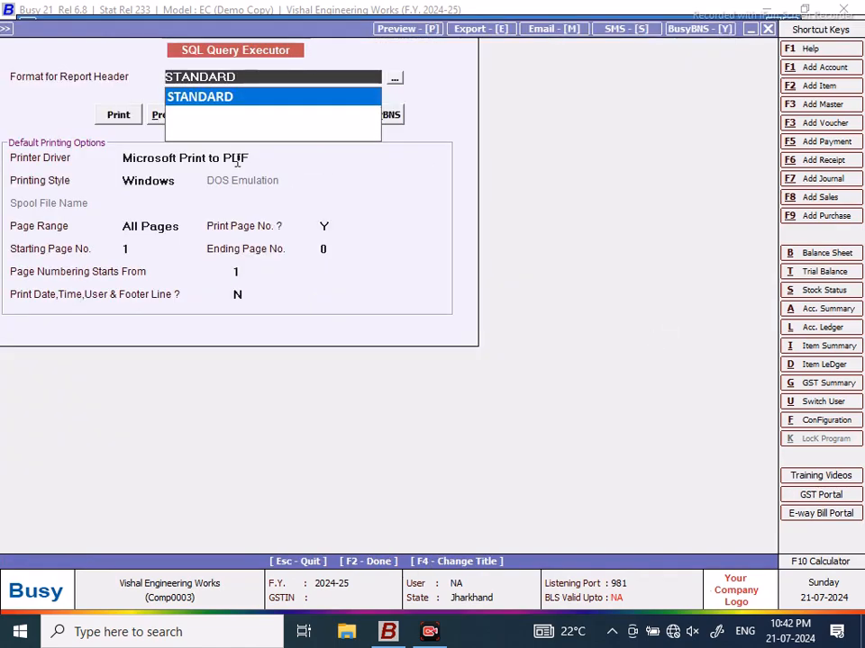
pyautogui.click(161, 116)
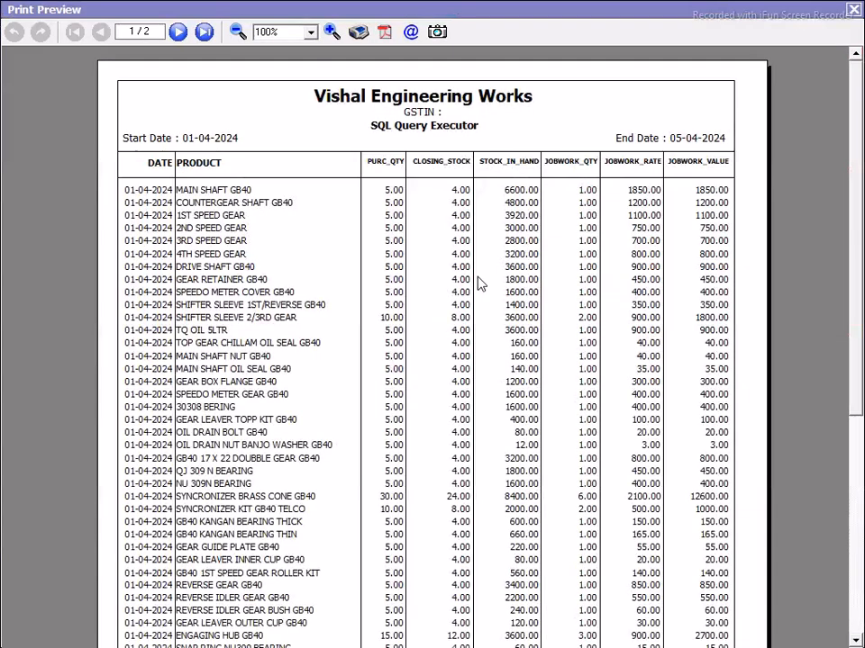
# Step: Review both pages of the print preview, then start the PDF export
pyautogui.click(177, 32)
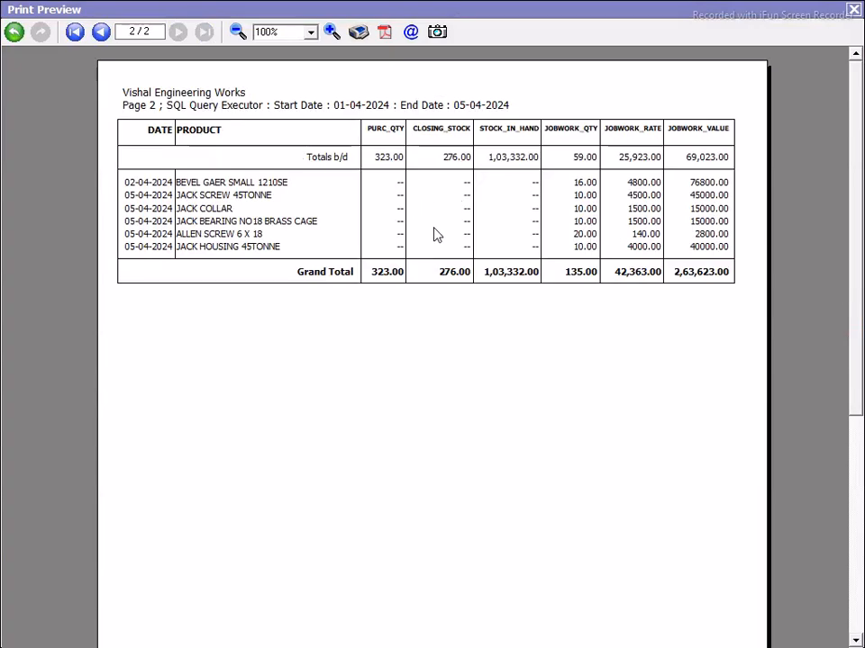
pyautogui.click(75, 35)
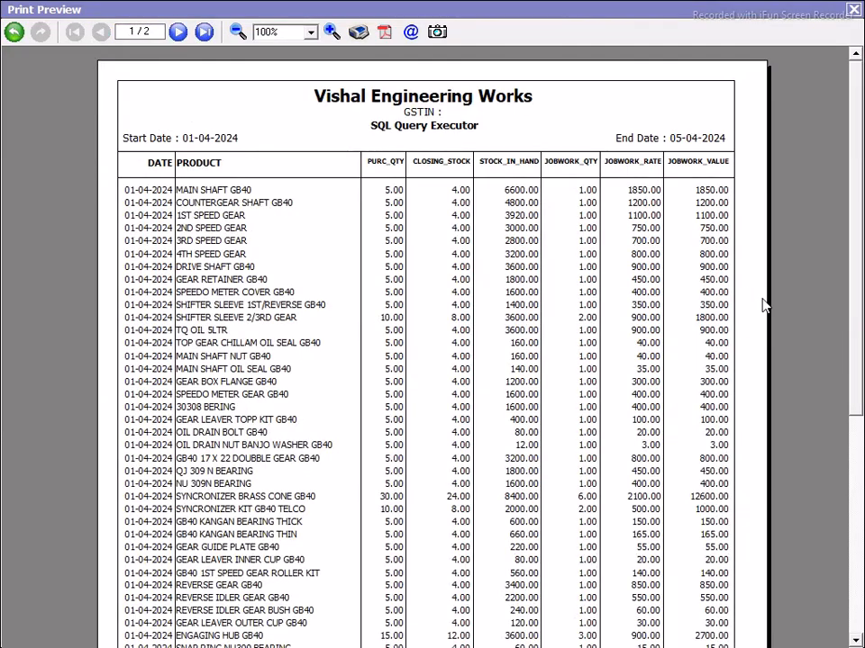
pyautogui.scroll(-2, 855, 203)
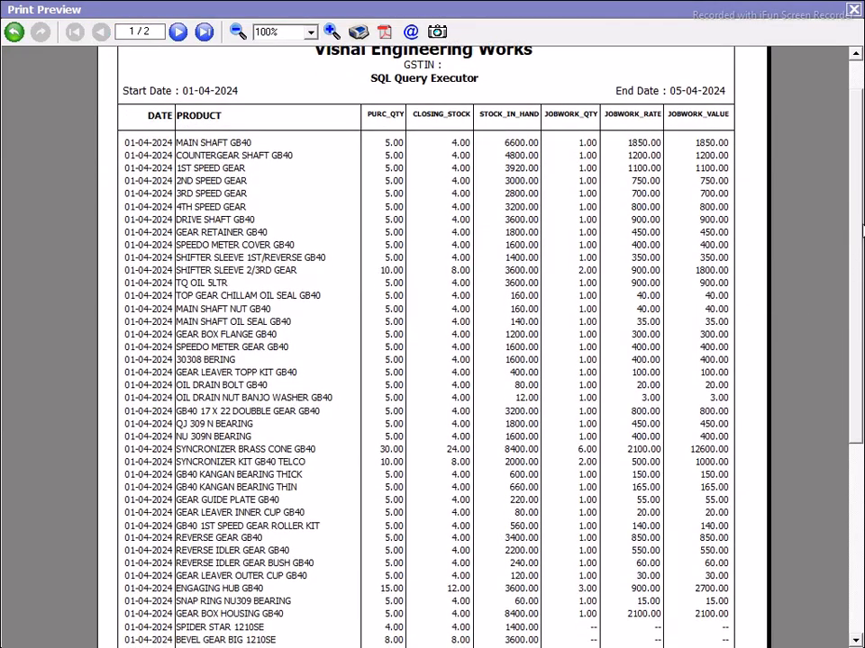
pyautogui.scroll(-6, 423, 342)
pyautogui.scroll(3, 423, 343)
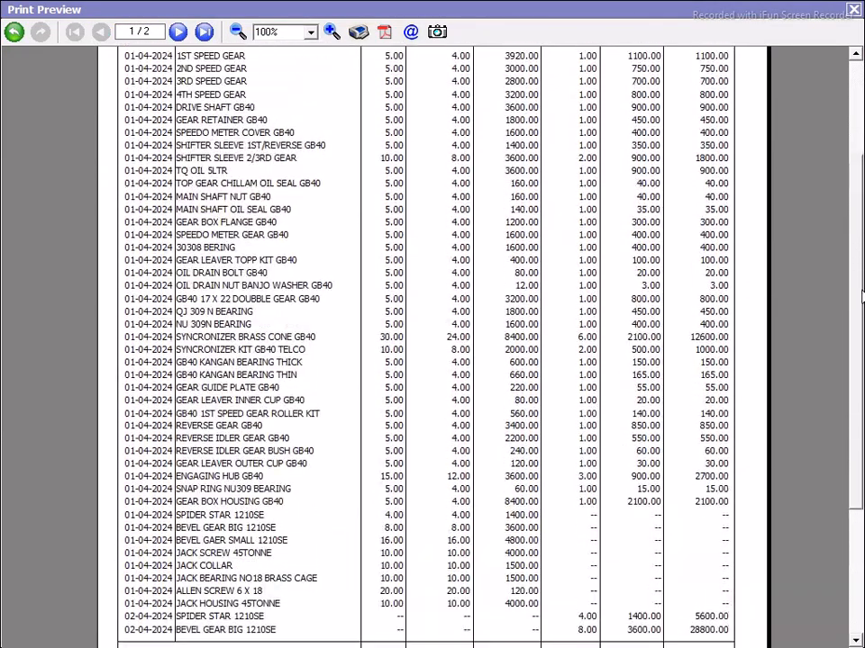
pyautogui.click(384, 33)
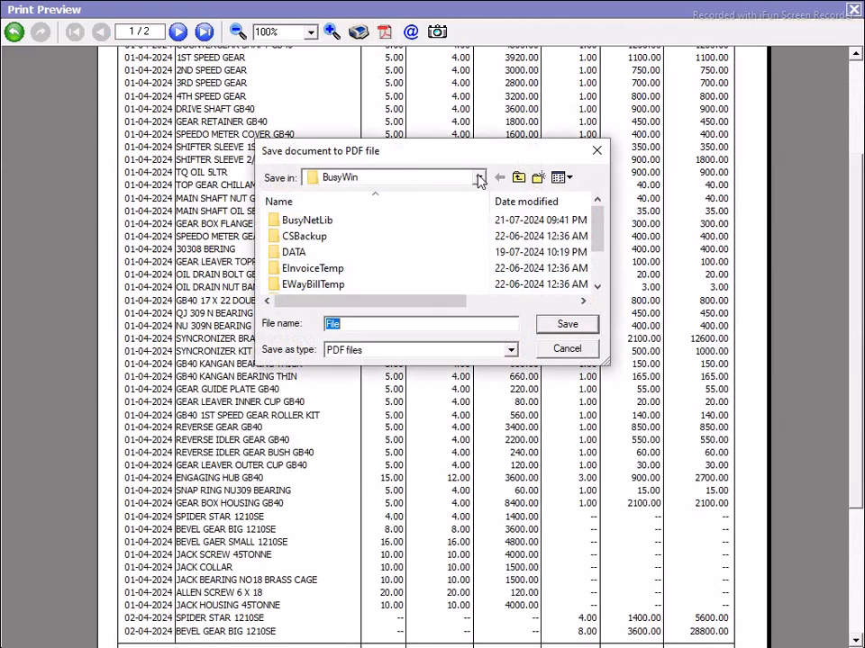
# Step: Save the report as the PDF 'gm international calcutta' on the Desktop
pyautogui.click(478, 178)
pyautogui.scroll(1, 380, 234)
pyautogui.click(357, 200)
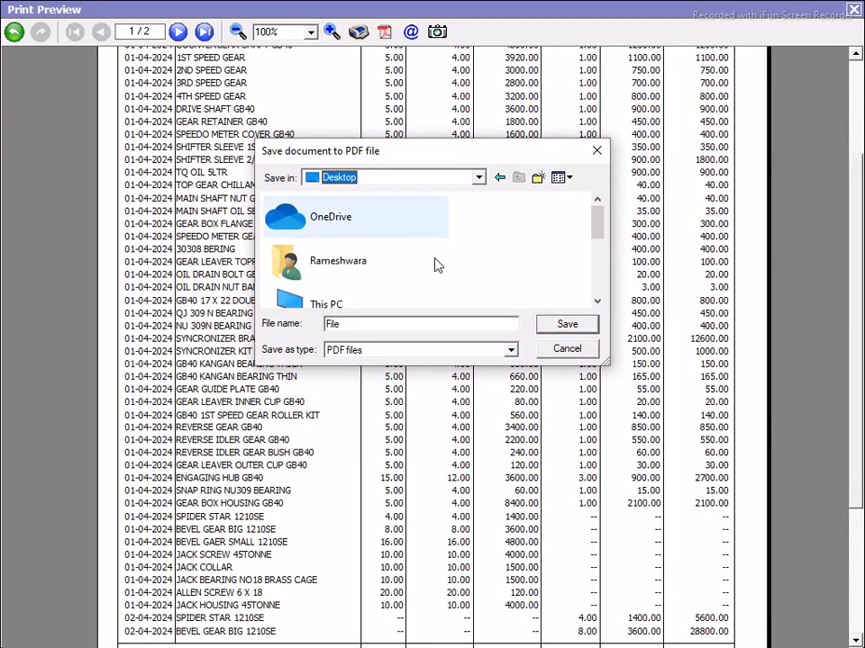
pyautogui.doubleClick(376, 324)
pyautogui.write('gm international calcutta')
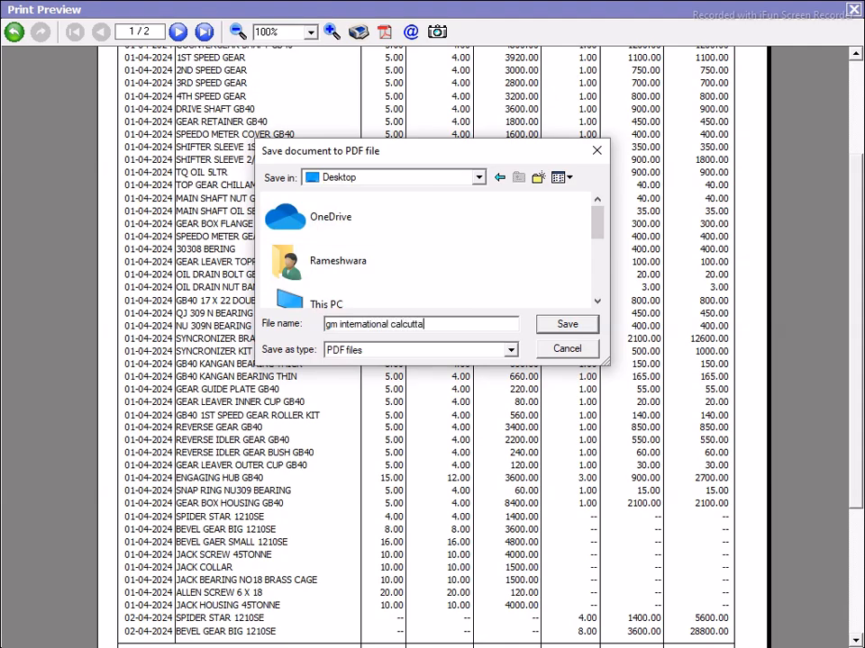
pyautogui.click(562, 326)
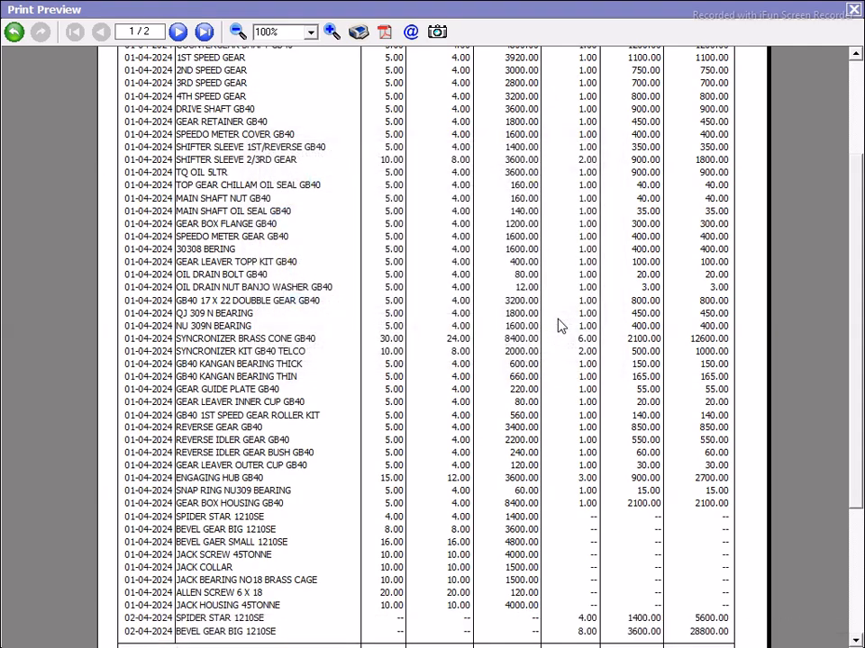
# Step: Close the print preview, print dialogs, results grid, date parameters and SQL Query Executor
pyautogui.click(853, 11)
pyautogui.click(770, 30)
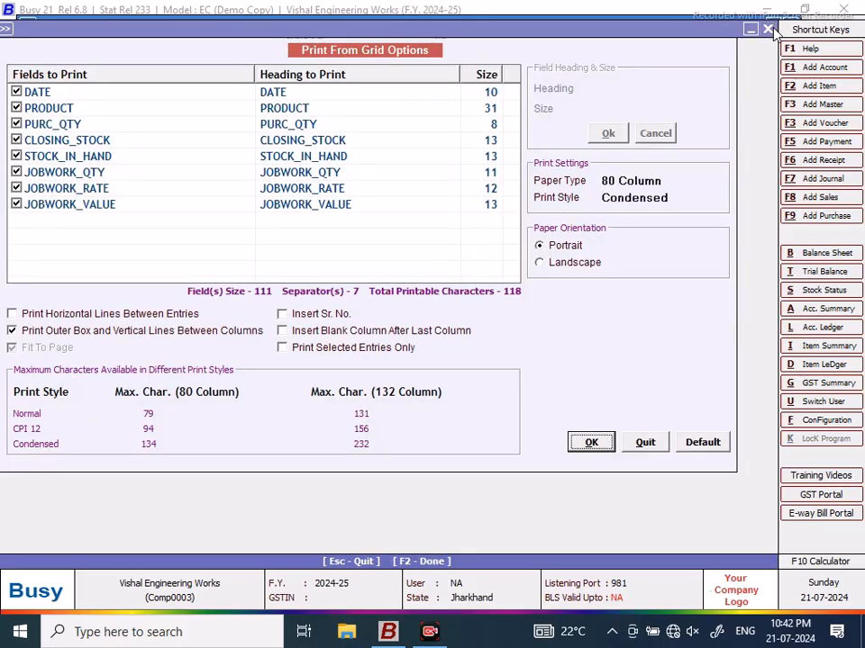
pyautogui.click(768, 30)
pyautogui.click(573, 261)
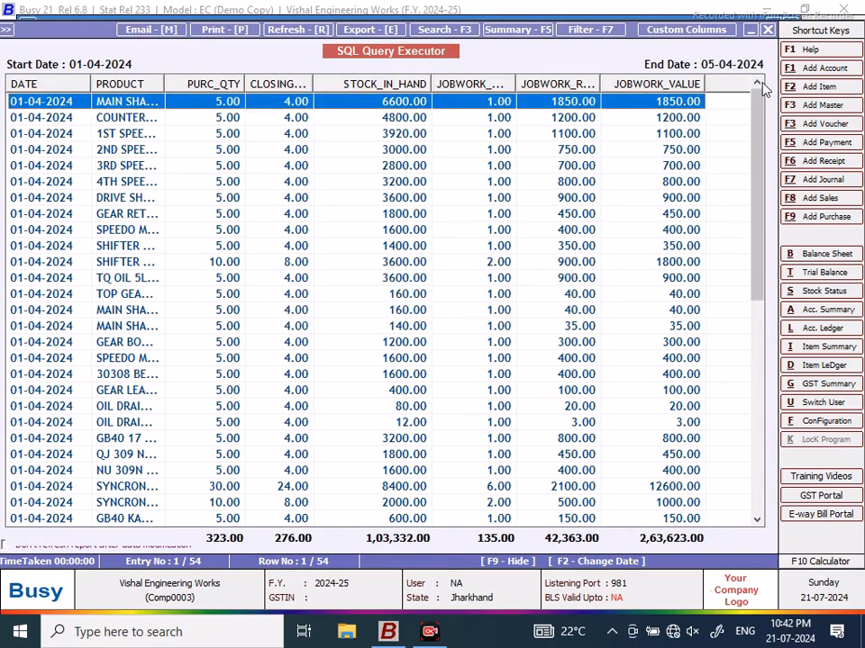
pyautogui.click(768, 29)
pyautogui.click(768, 30)
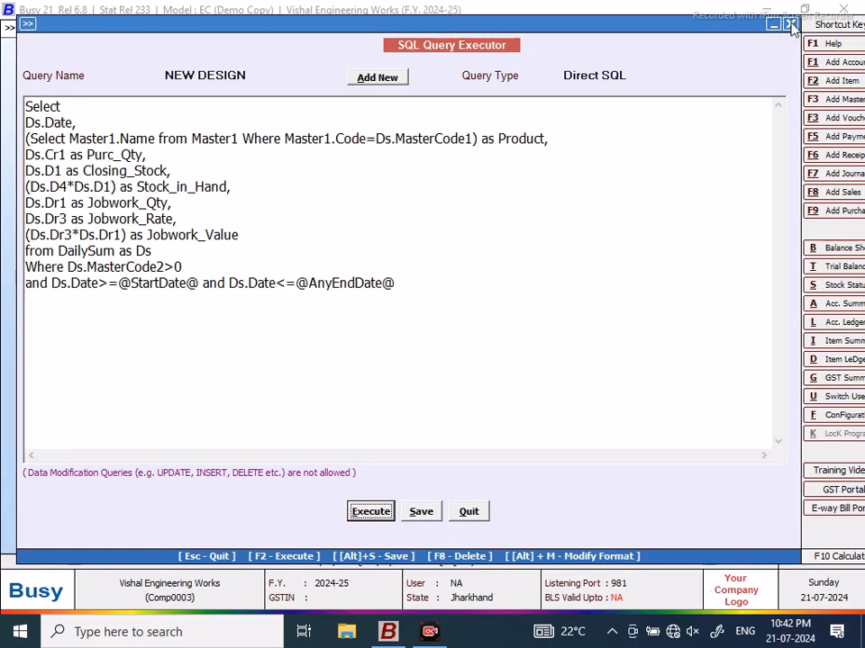
pyautogui.click(770, 31)
# Step: Minimize Busy and open the desktop PDF with Adobe Acrobat 8.1
pyautogui.click(765, 12)
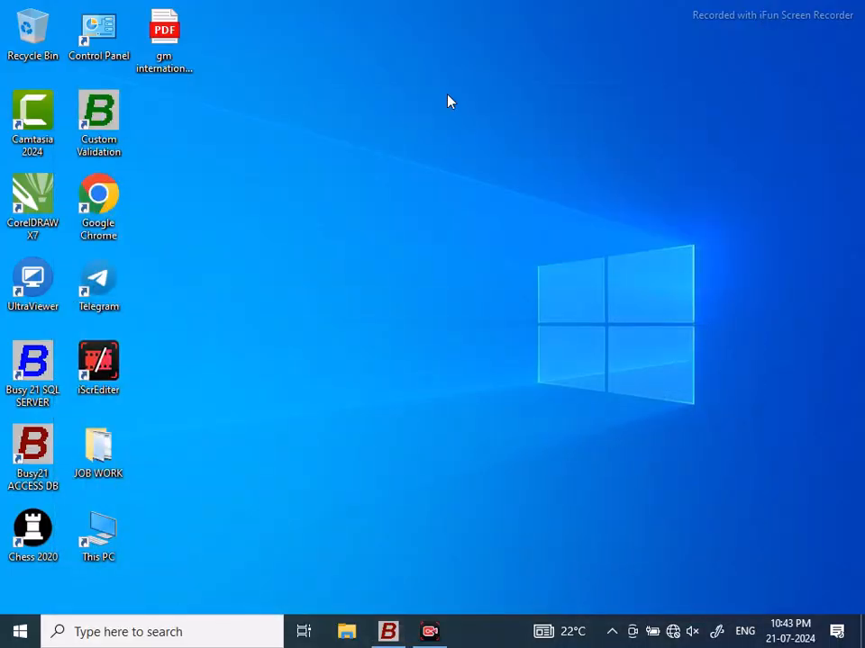
pyautogui.rightClick(169, 31)
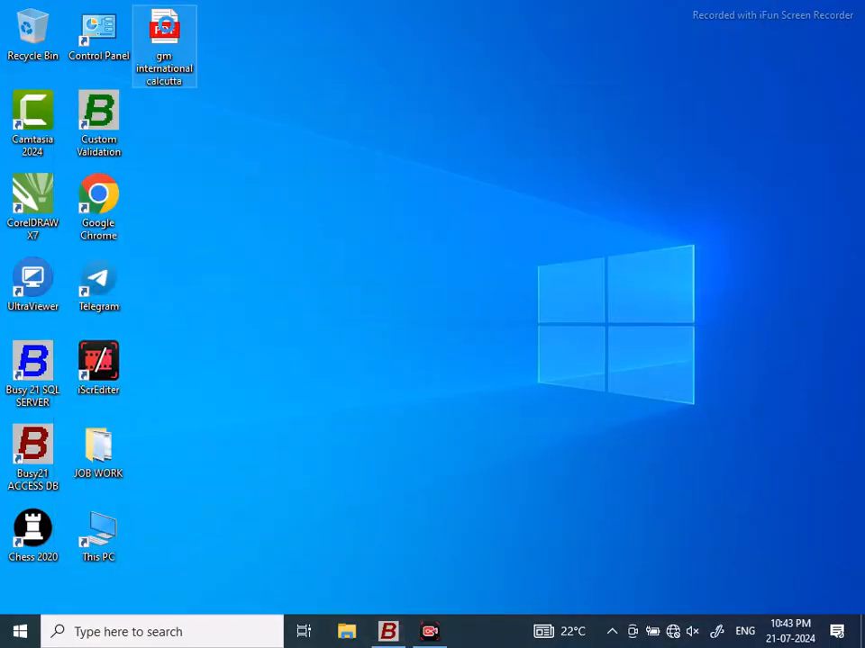
pyautogui.moveTo(225, 146)
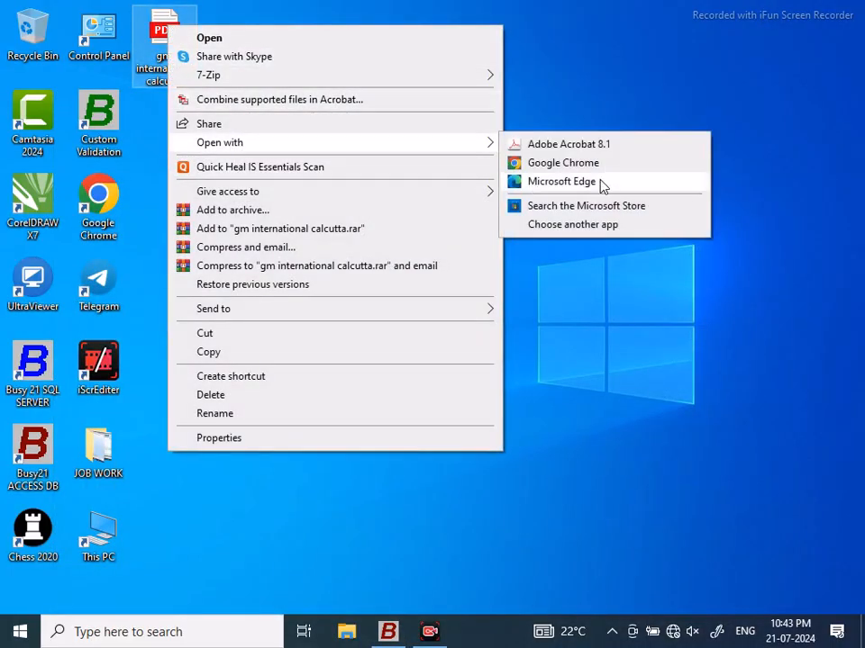
pyautogui.click(573, 146)
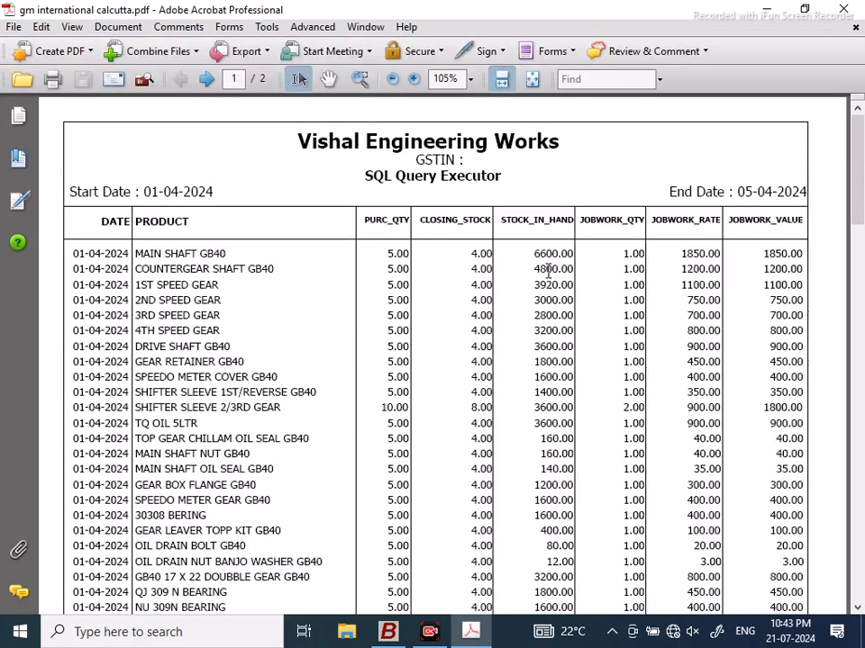
# Step: Scroll through the PDF to the 2,63,623.00 job-work grand total, then close Acrobat
pyautogui.scroll(-2, 860, 145)
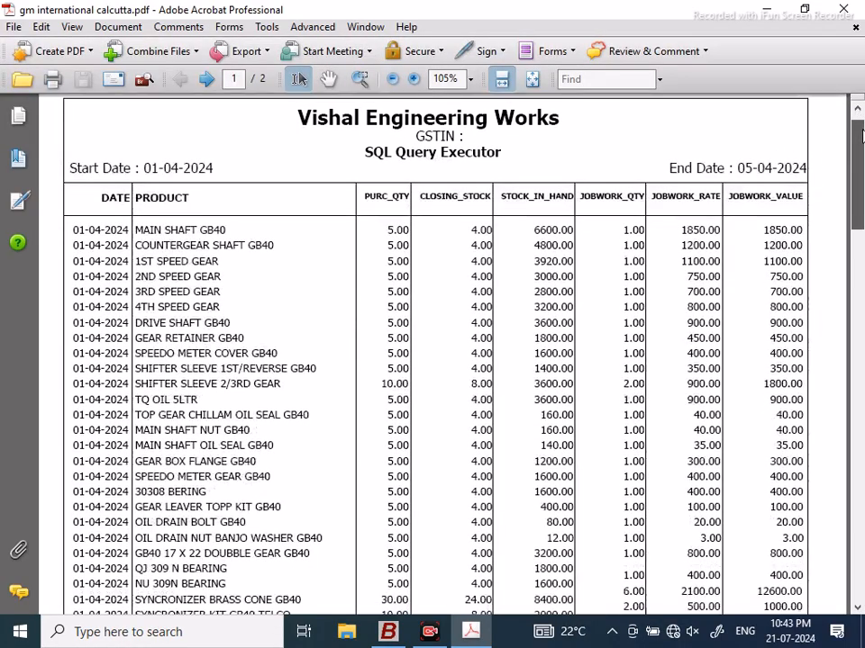
pyautogui.moveTo(862, 145); pyautogui.dragTo(861, 356)
pyautogui.click(847, 9)
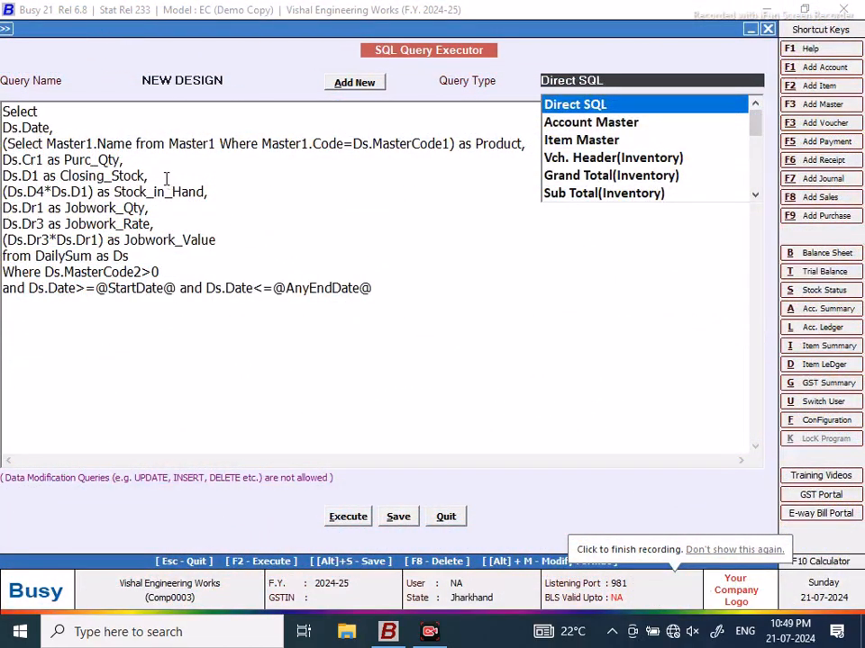
# Step: Add 'Ds.D4 as Purc_Rate,' after Purc_Qty, then save and rerun the query for the date range
pyautogui.click(166, 177)
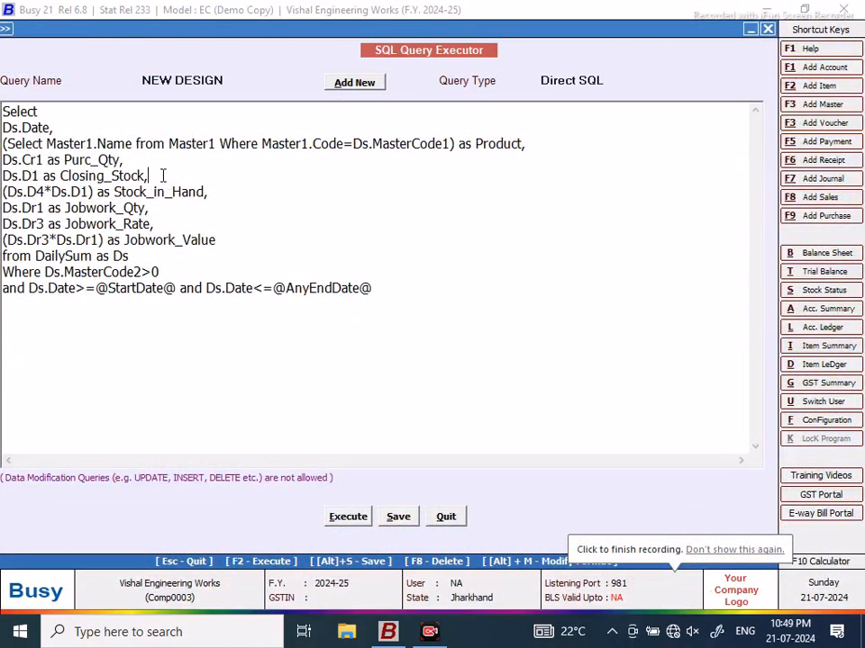
pyautogui.click(145, 162)
pyautogui.press('Return')
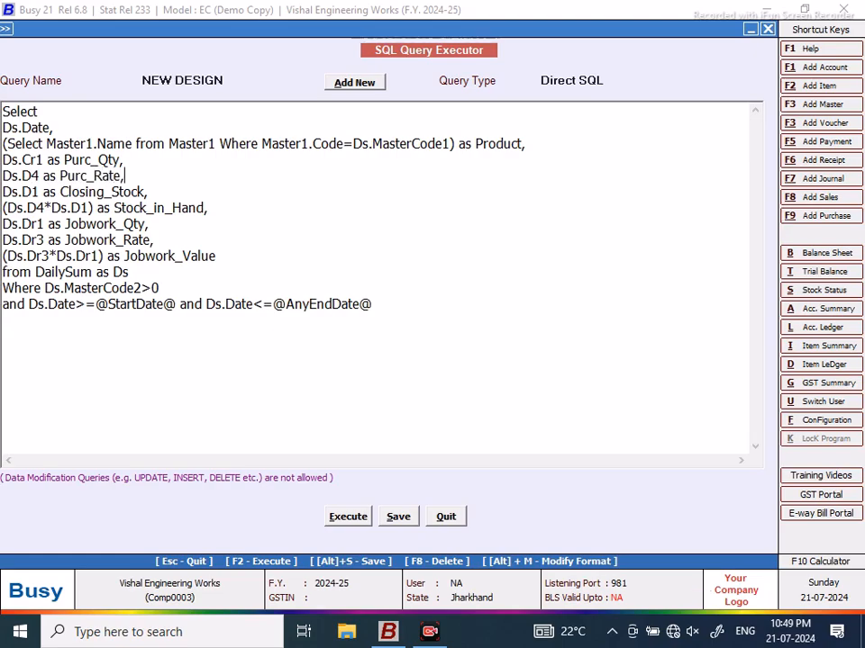
pyautogui.click(347, 516)
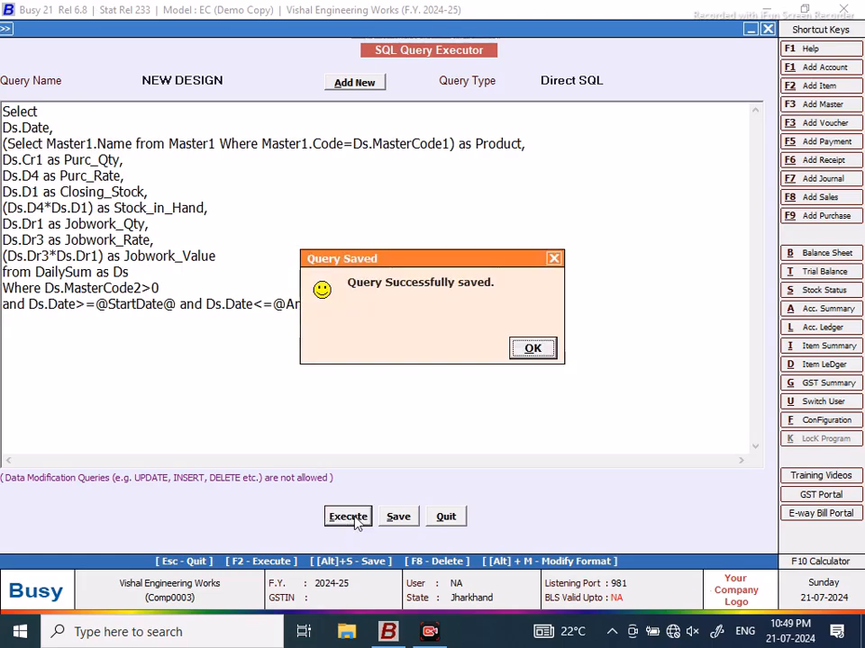
pyautogui.click(533, 350)
pyautogui.click(89, 145)
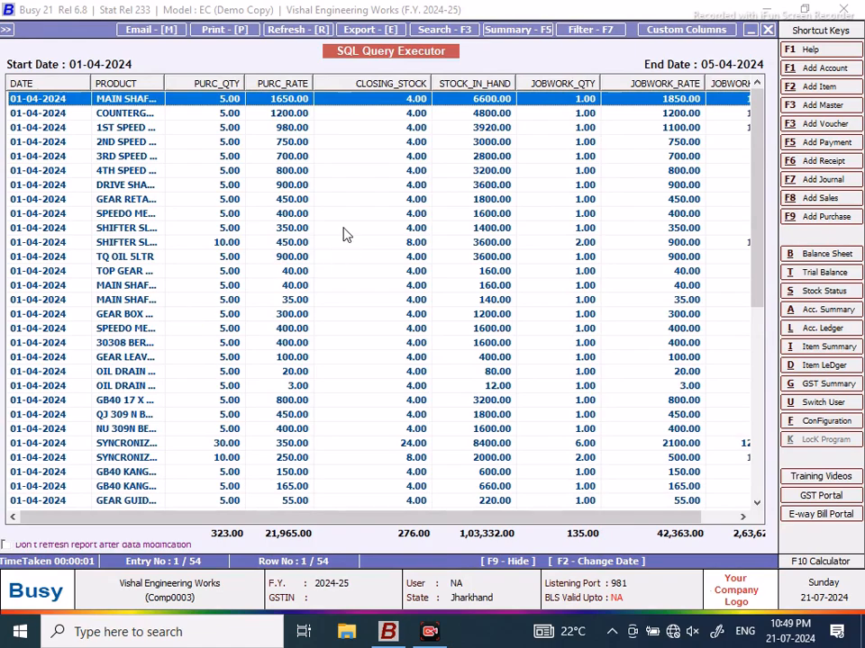
# Step: Inspect the OIL DRAIN rows, including the one with rate 3.00, then close the results
pyautogui.click(297, 389)
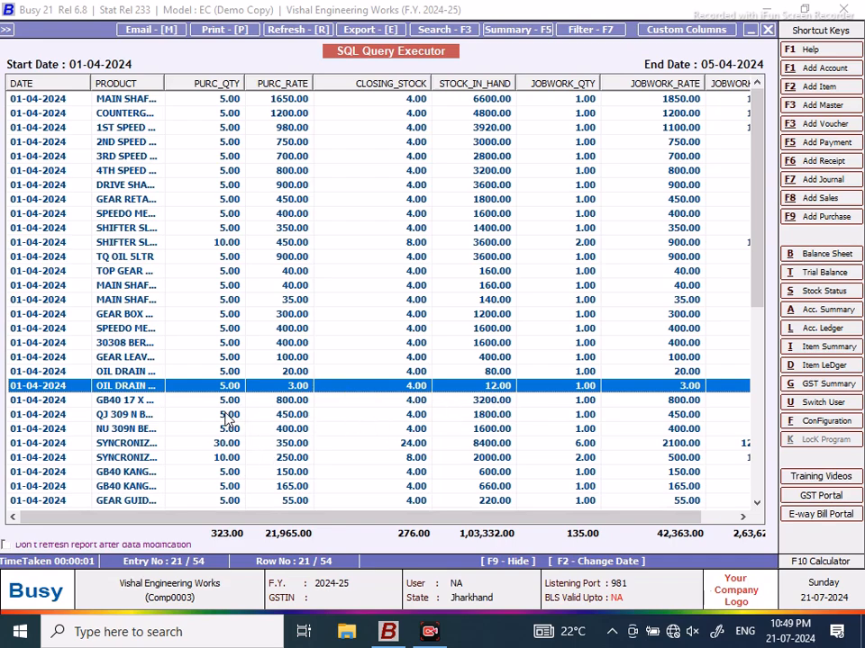
pyautogui.press('Up')
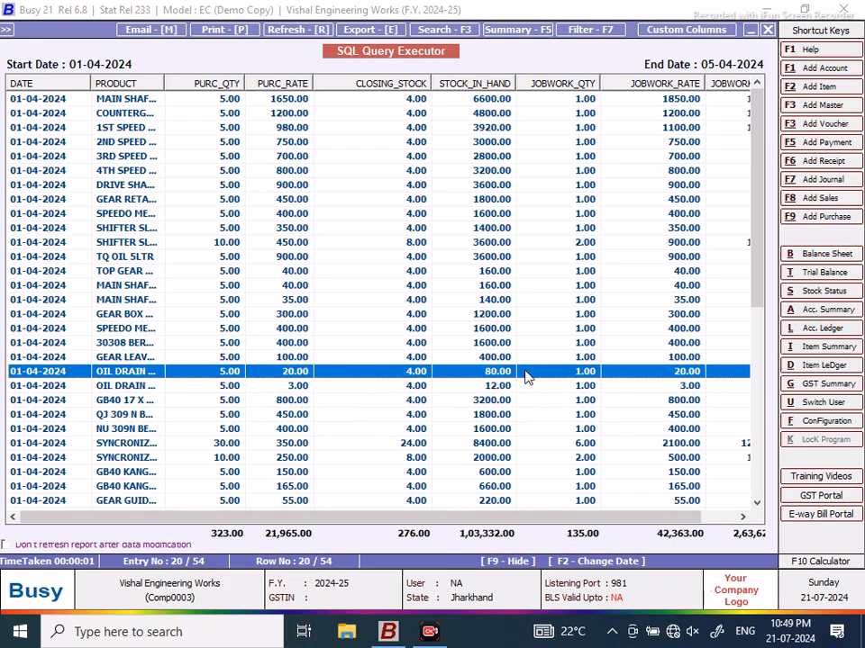
pyautogui.click(767, 30)
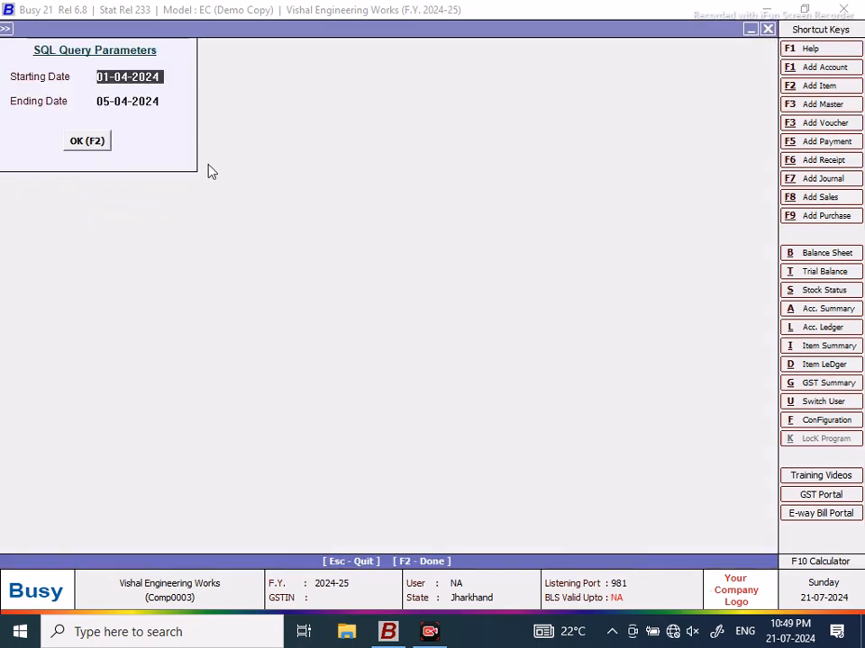
# Step: Save NEW DESIGN once more and rerun it for 01-04-2024 to 05-04-2024
pyautogui.click(767, 30)
pyautogui.click(398, 516)
pyautogui.click(533, 348)
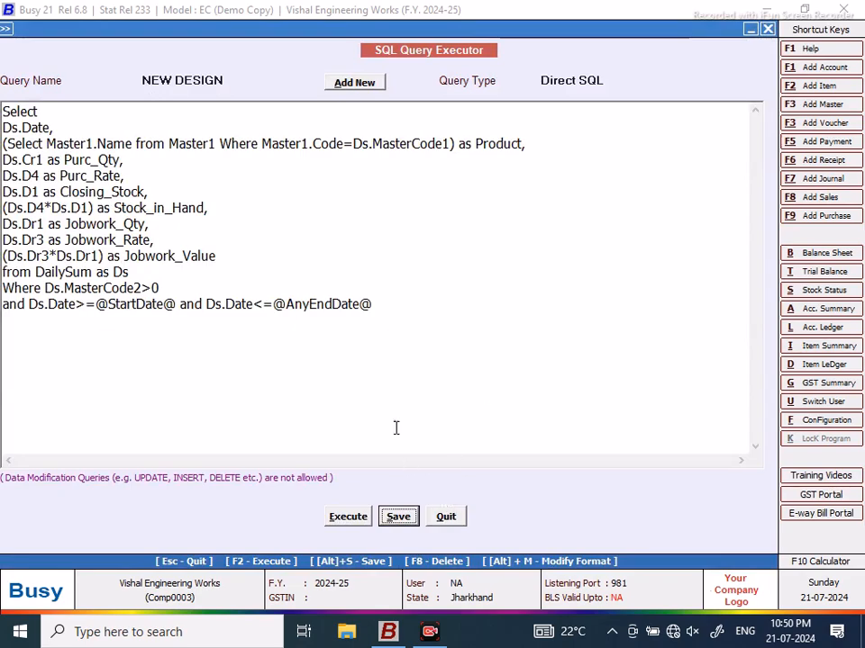
pyautogui.click(348, 516)
pyautogui.click(533, 349)
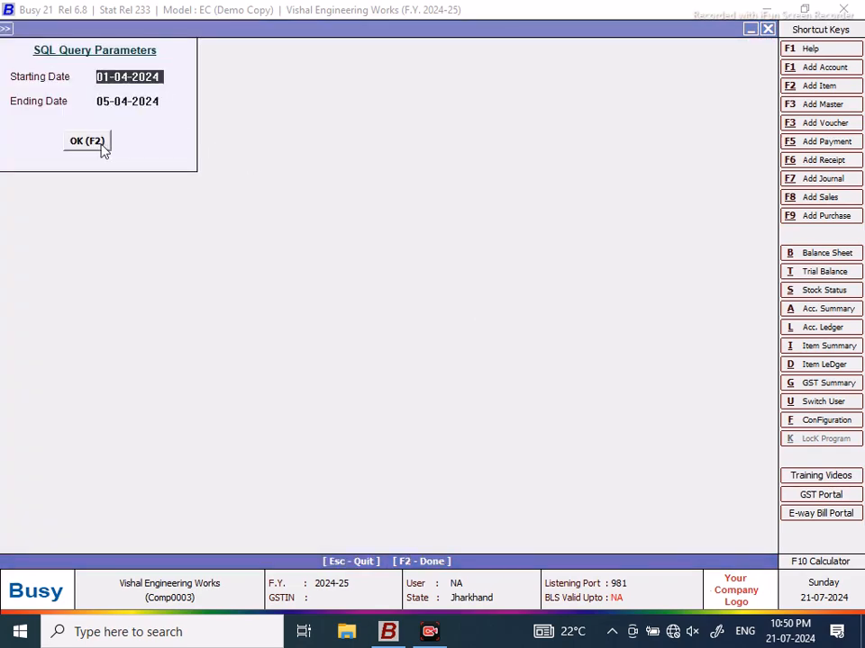
pyautogui.click(99, 144)
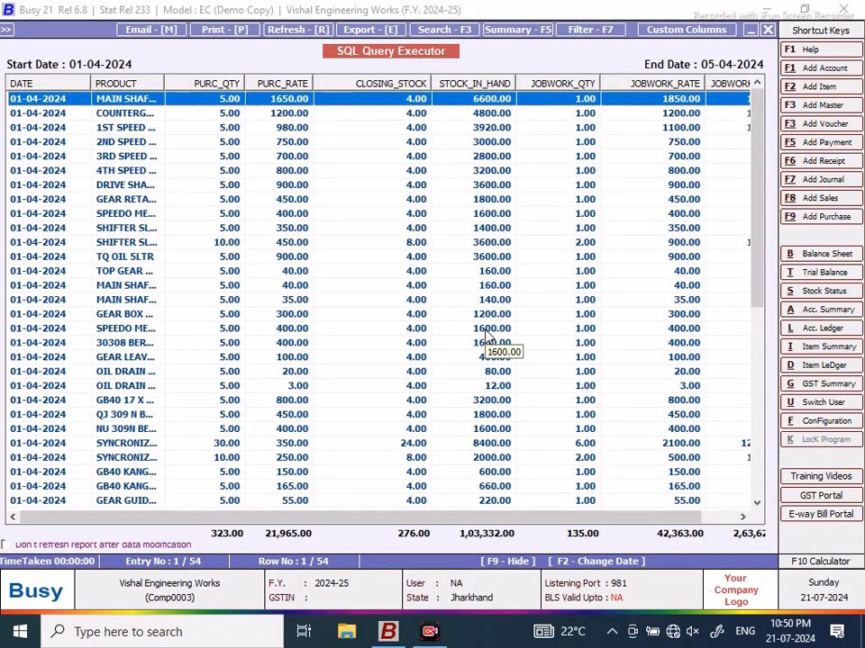
pyautogui.moveTo(590, 519); pyautogui.dragTo(692, 521)
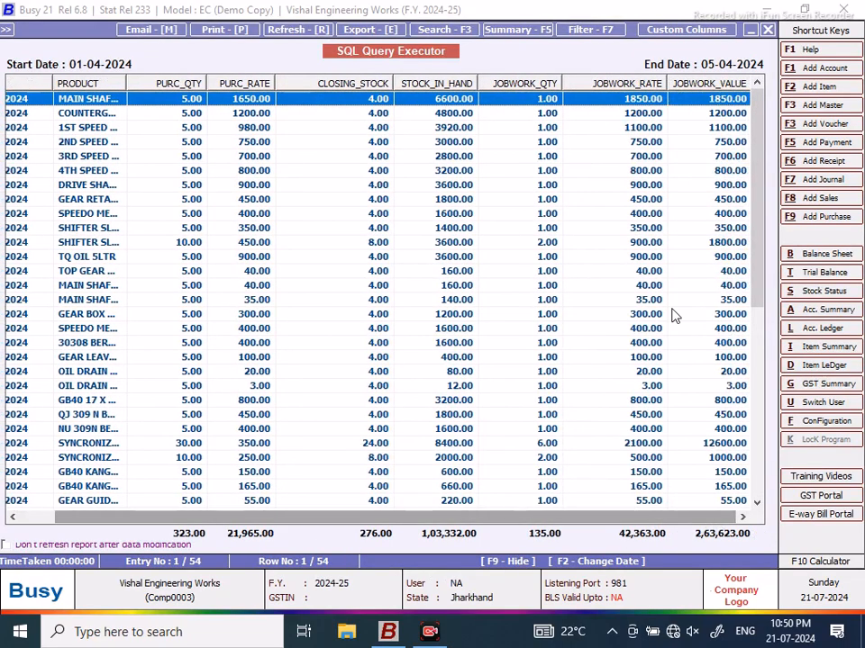
# Step: Print the query grid 'As it is From Grid' and preview the two-page report with PURC_RATE
pyautogui.click(239, 33)
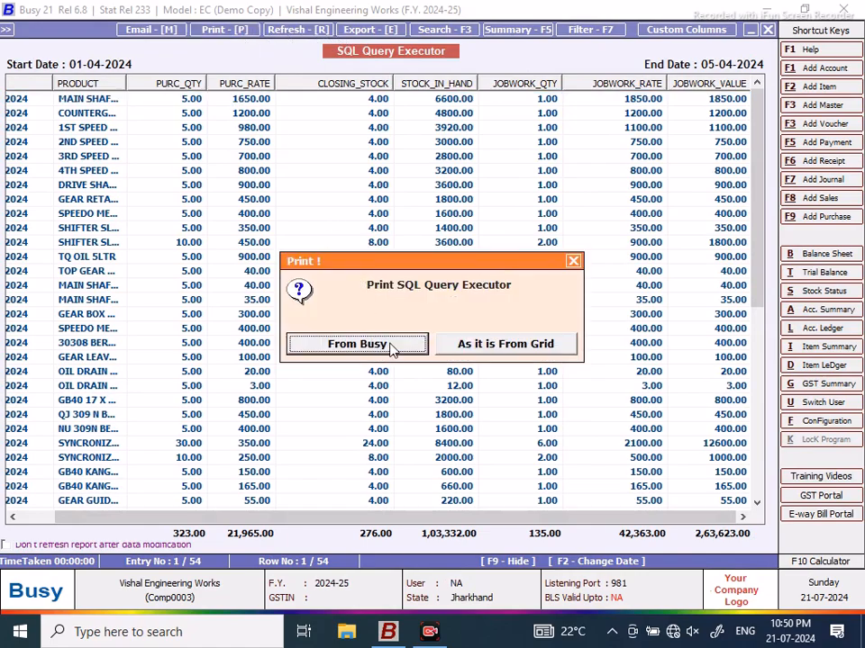
pyautogui.click(530, 353)
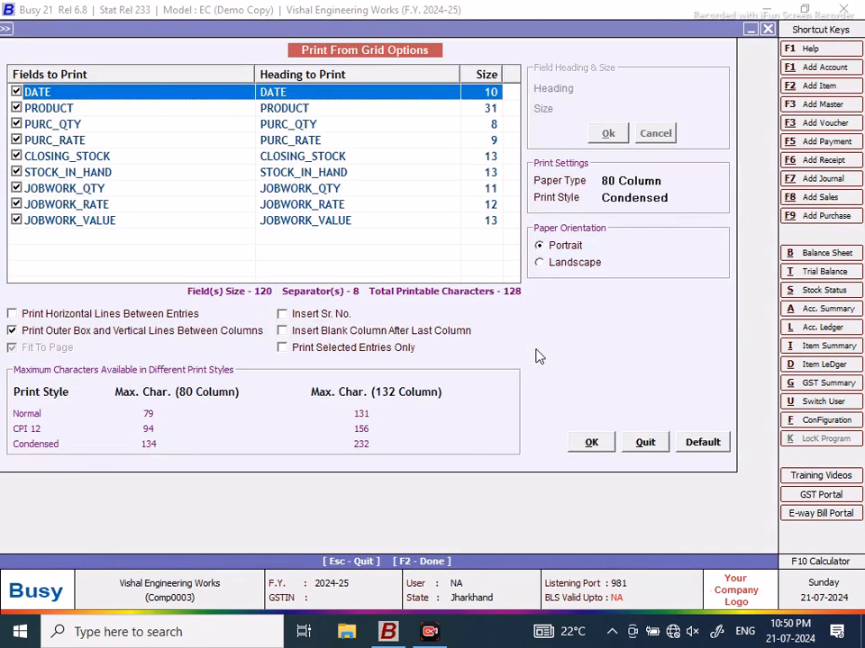
pyautogui.click(594, 442)
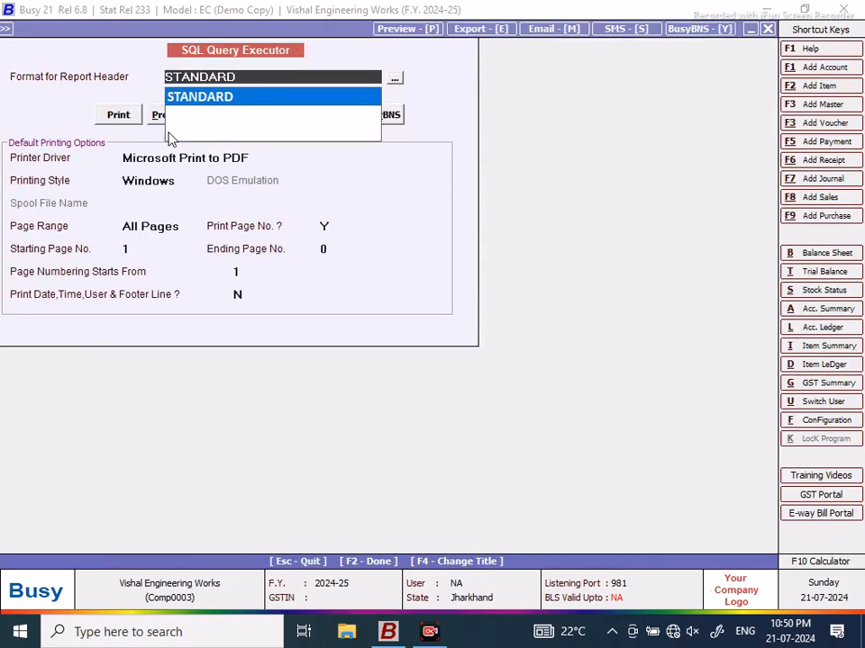
pyautogui.click(170, 118)
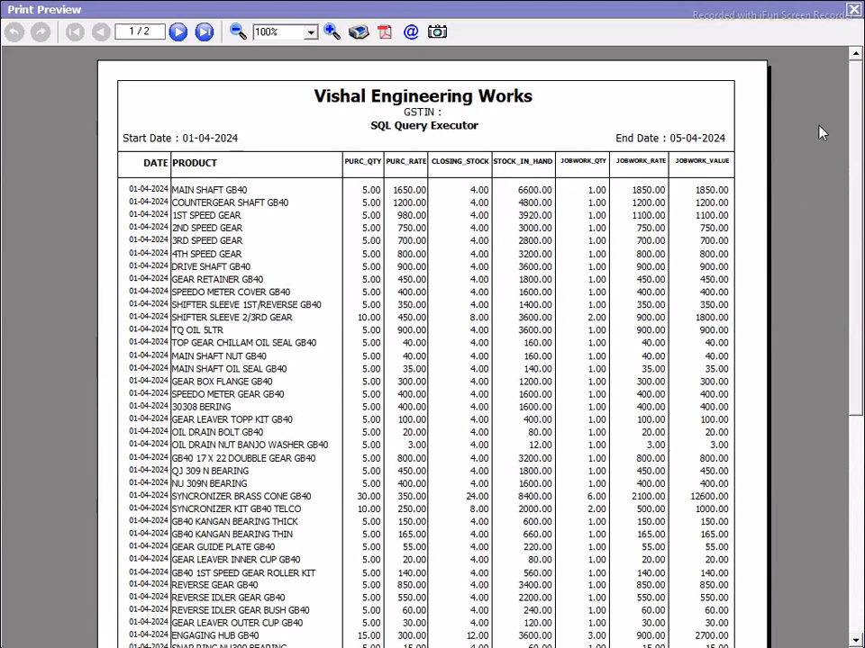
pyautogui.scroll(-1, 851, 104)
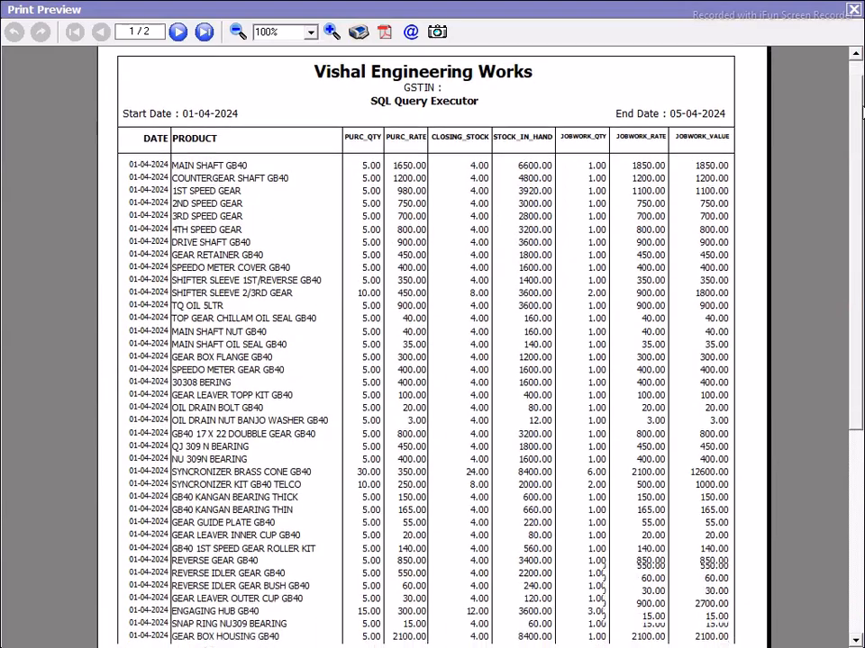
pyautogui.scroll(-1, 860, 115)
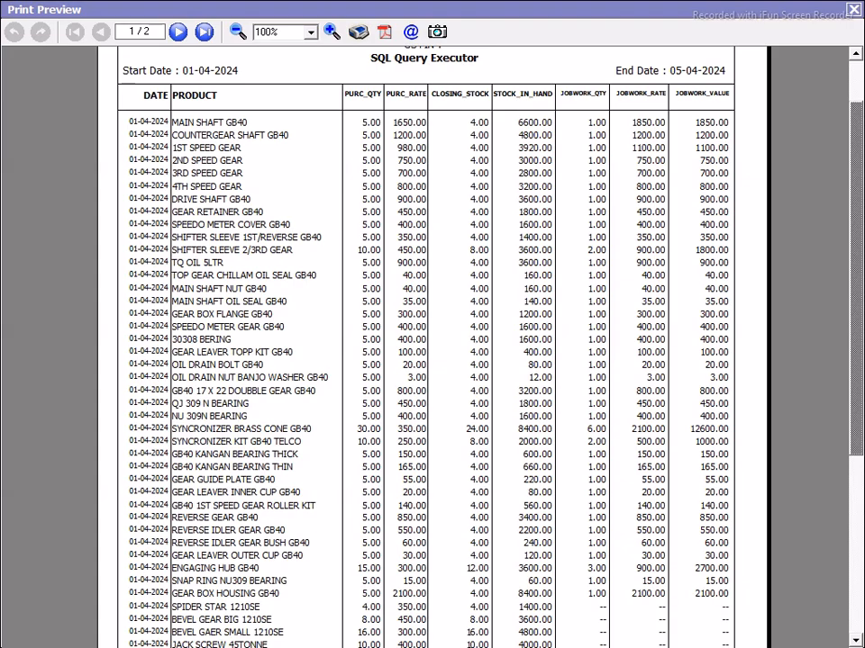
pyautogui.moveTo(860, 133); pyautogui.dragTo(860, 308)
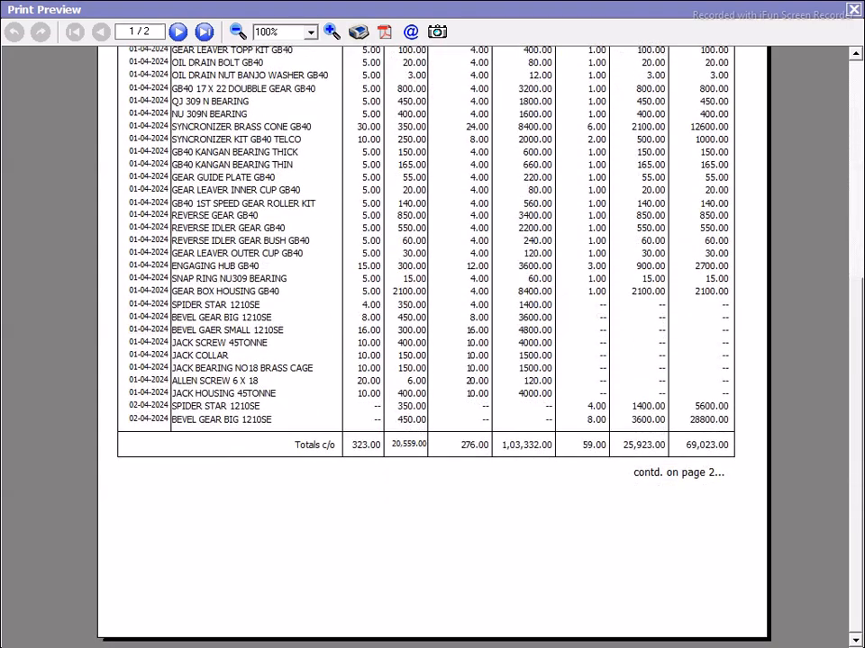
pyautogui.click(179, 32)
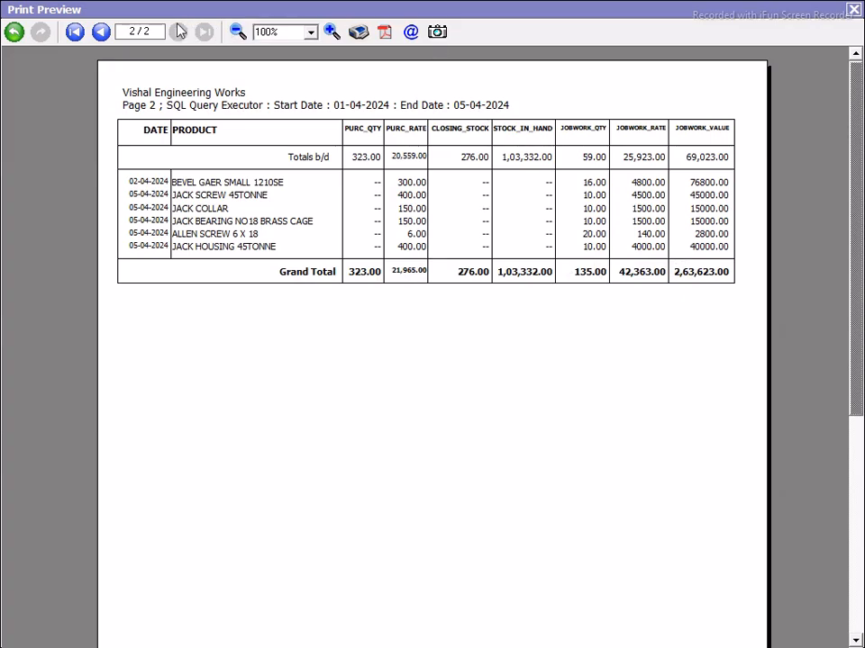
pyautogui.click(76, 33)
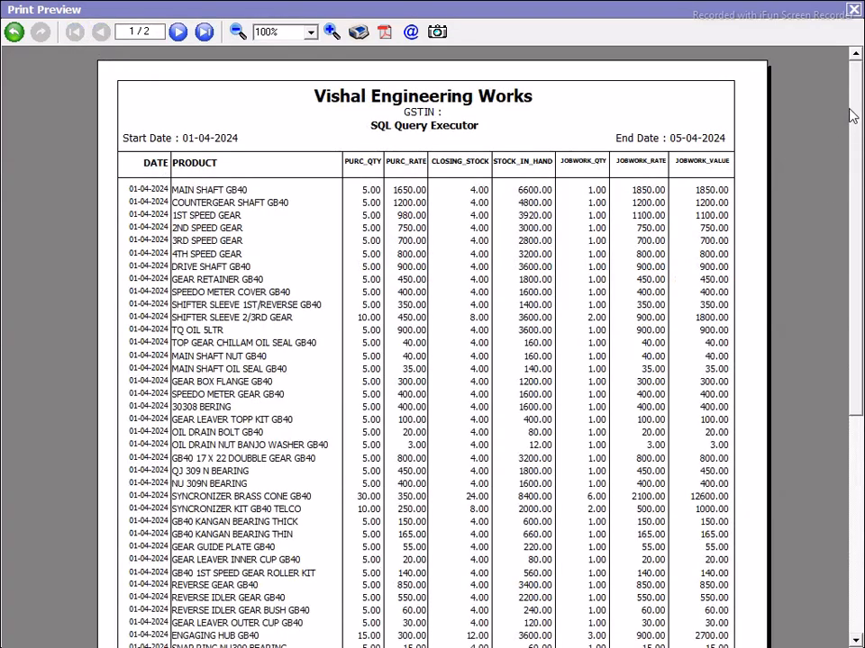
pyautogui.scroll(-2, 844, 178)
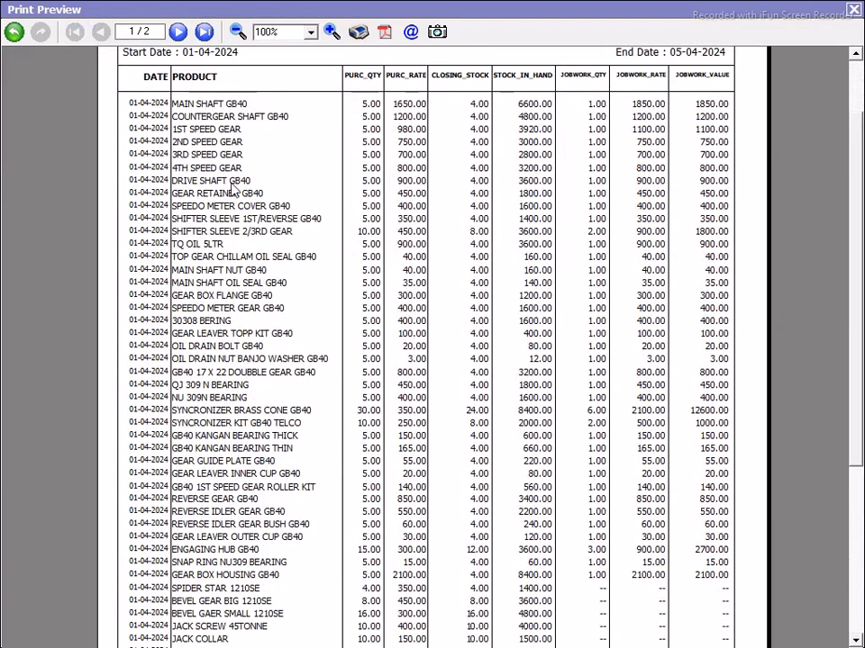
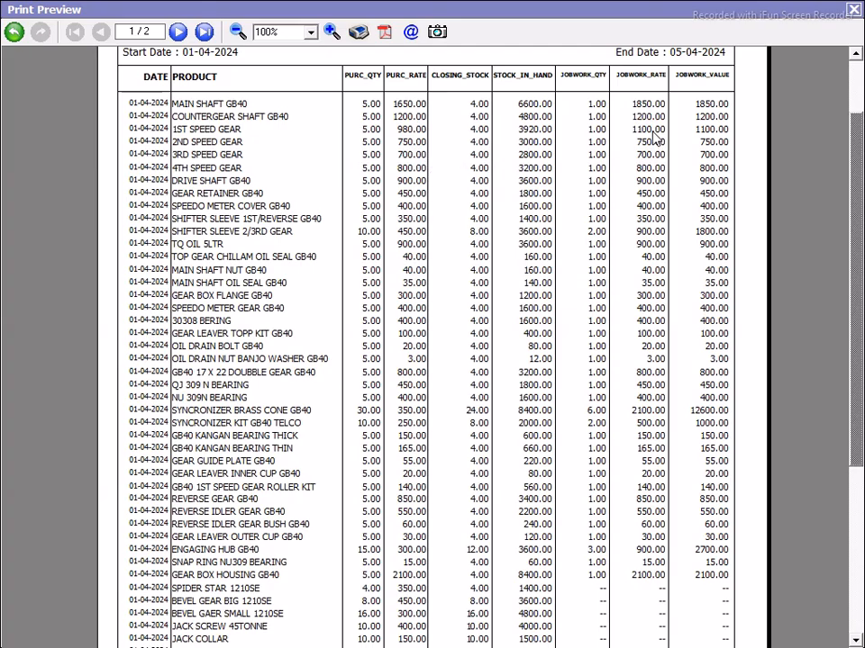
# Step: Save the stock report preview as a PDF on the Desktop, replacing the default file name
pyautogui.moveTo(856, 154); pyautogui.dragTo(836, 359)
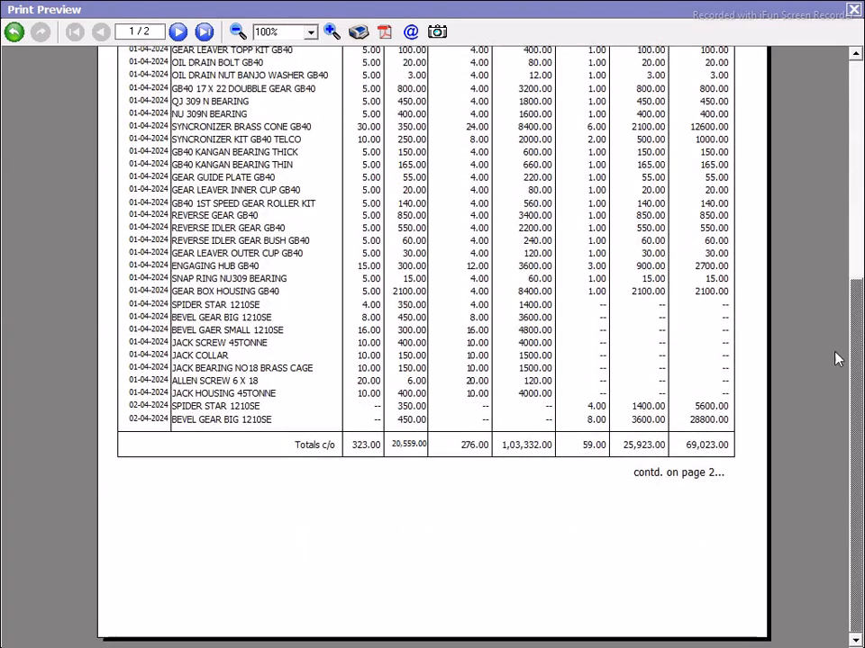
pyautogui.click(385, 32)
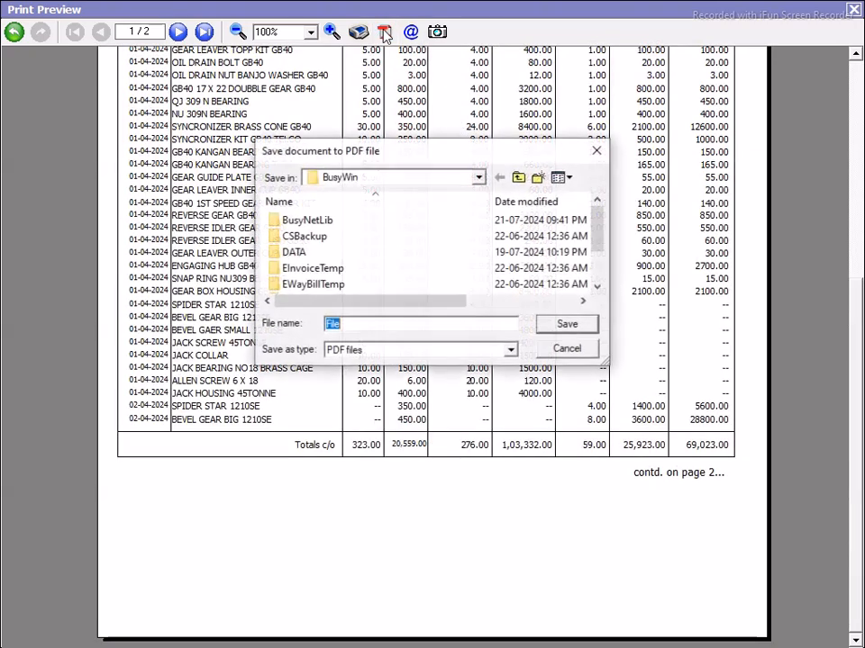
pyautogui.click(478, 179)
pyautogui.click(338, 194)
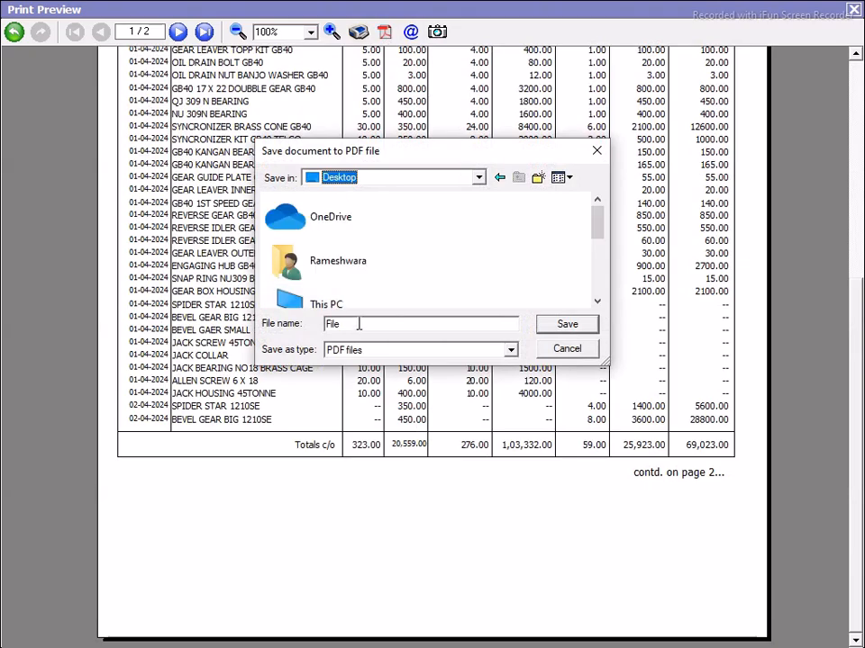
pyautogui.moveTo(359, 324); pyautogui.dragTo(218, 326)
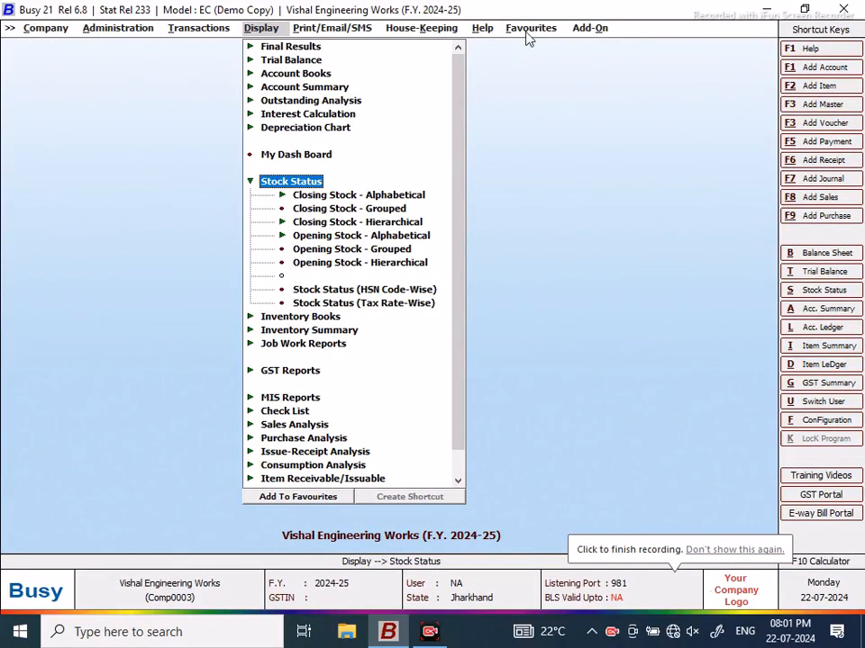
# Step: Load the saved NEW DESIGN SQL query from Favourites using the edit password
pyautogui.click(529, 33)
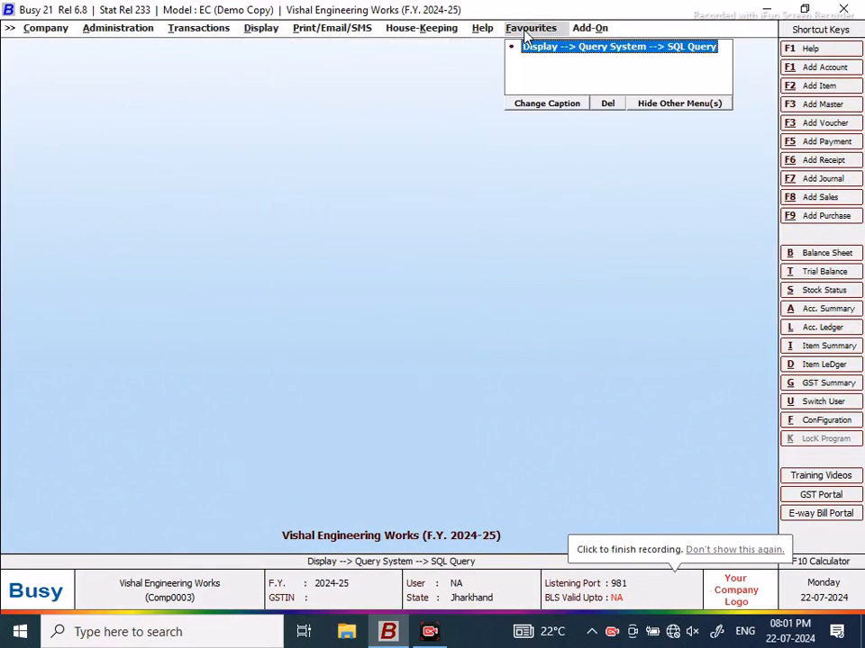
pyautogui.click(541, 50)
pyautogui.click(168, 115)
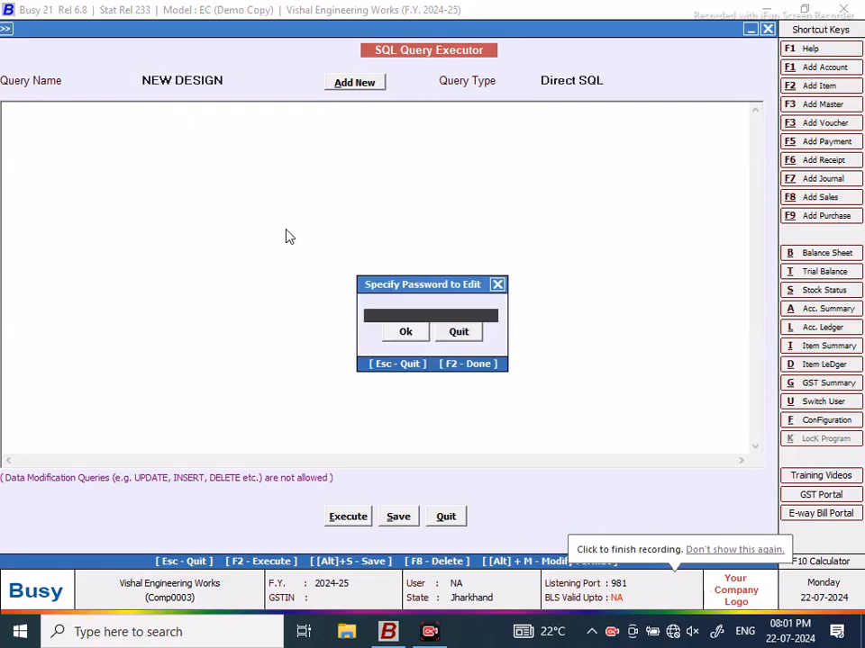
pyautogui.write('**')
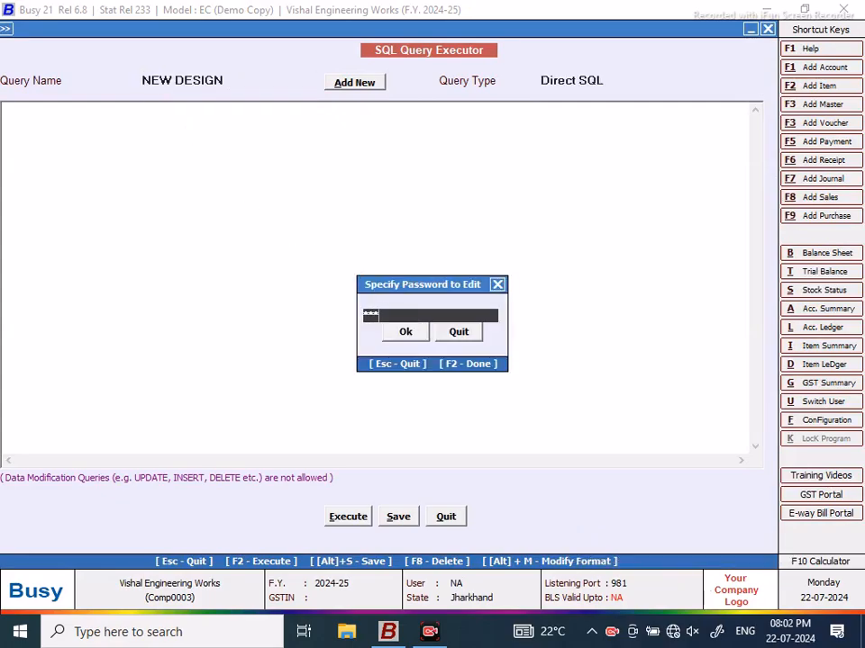
pyautogui.click(407, 330)
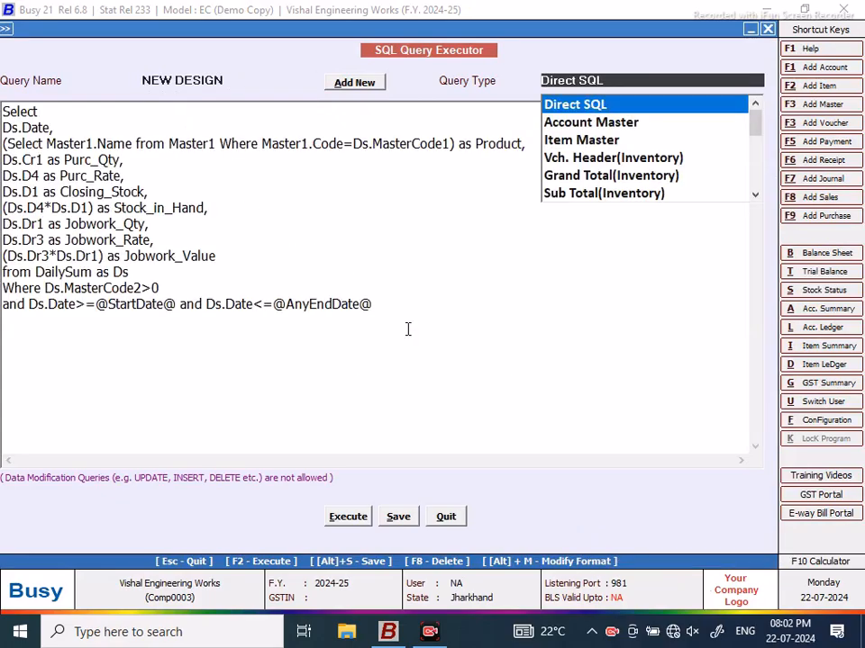
# Step: Run the query for 01-04-2024 to 05-04-2024 and review the 54 result rows
pyautogui.click(344, 518)
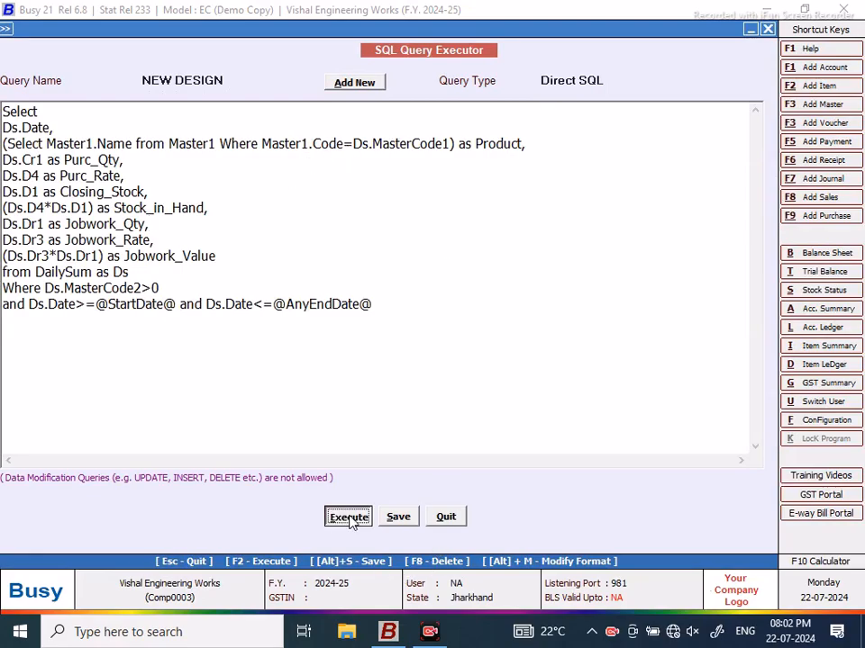
pyautogui.click(527, 349)
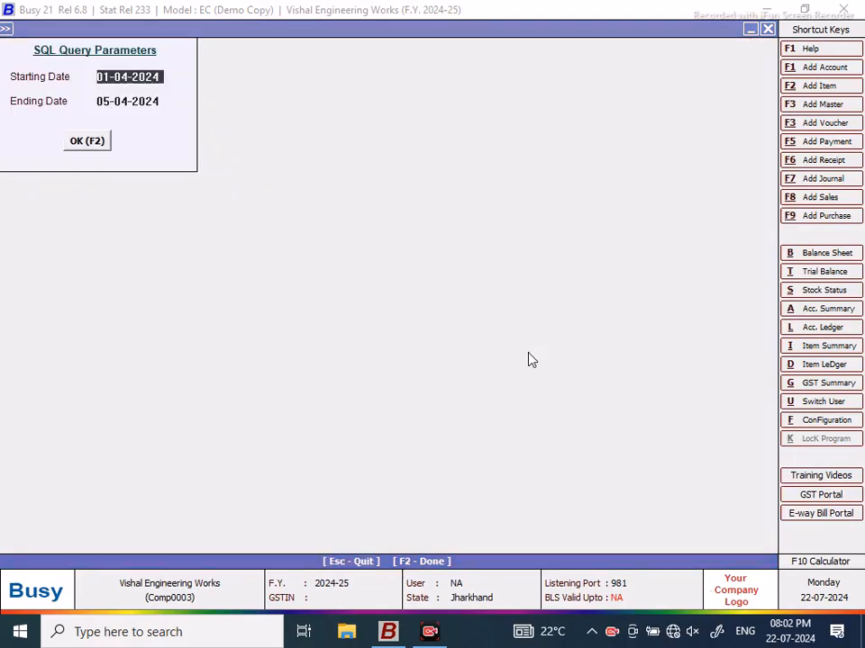
pyautogui.click(86, 141)
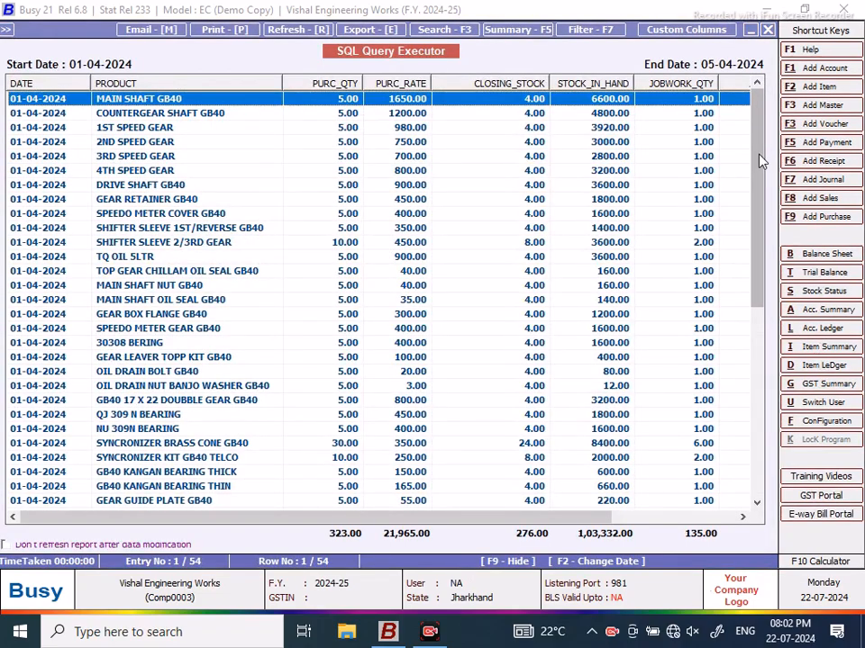
pyautogui.moveTo(759, 160); pyautogui.dragTo(761, 379)
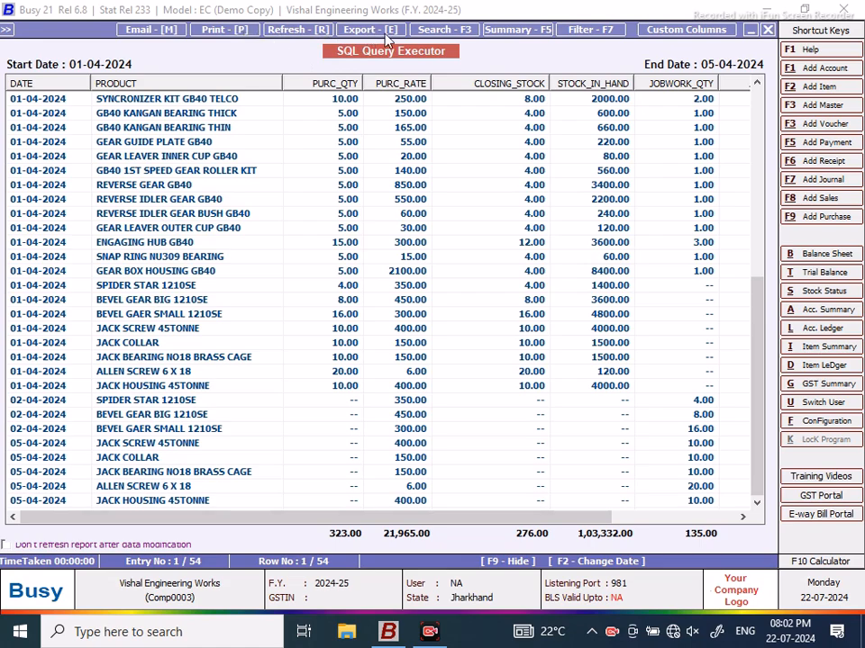
# Step: Search the results for 'Screw Jack', dismiss Not Found, and select the SPIDER STAR 1210SE row
pyautogui.click(437, 30)
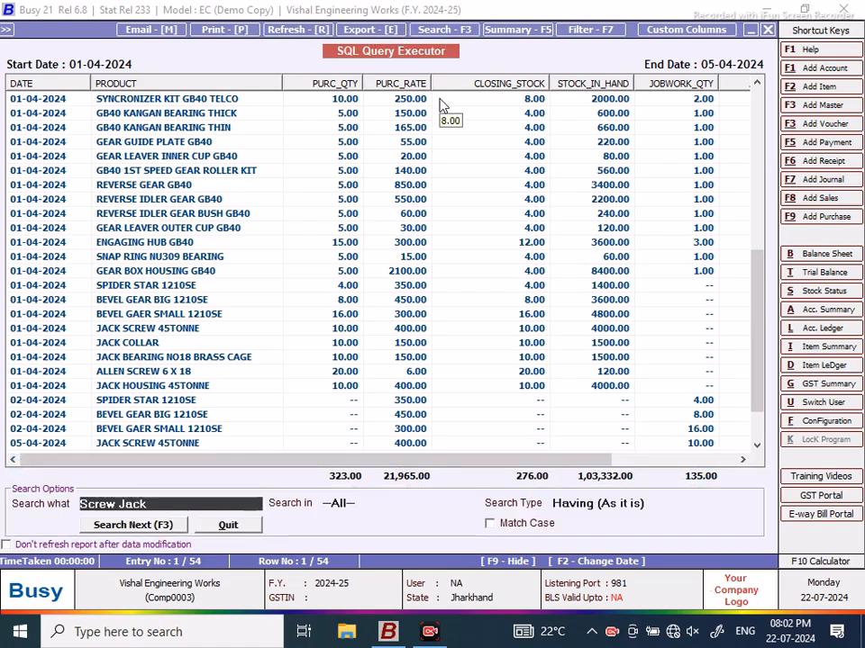
pyautogui.click(117, 526)
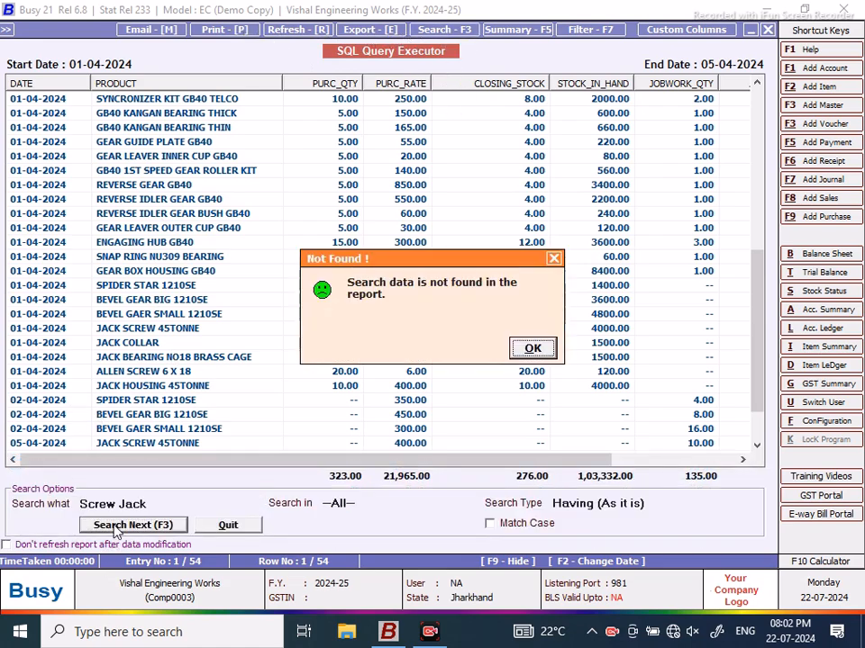
pyautogui.click(531, 350)
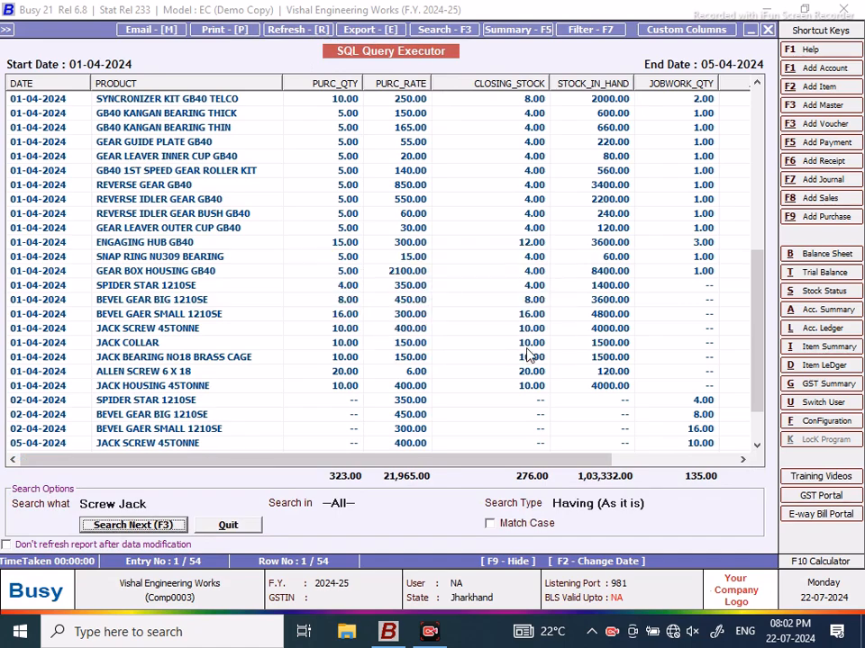
pyautogui.click(143, 286)
pyautogui.moveTo(755, 299); pyautogui.dragTo(704, 64)
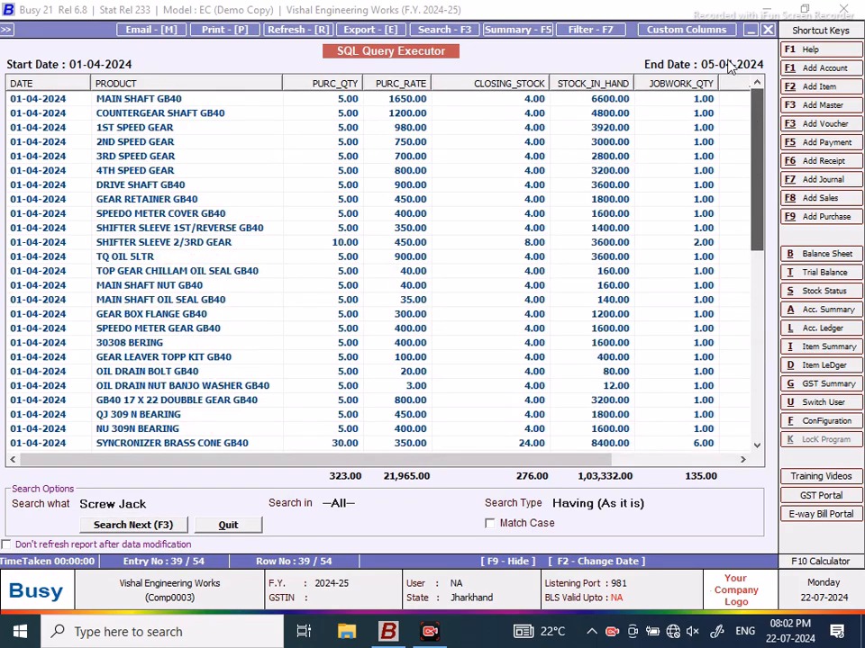
# Step: Search again for 'Screw Jack 45tonne' and dismiss the Not Found message
pyautogui.click(167, 506)
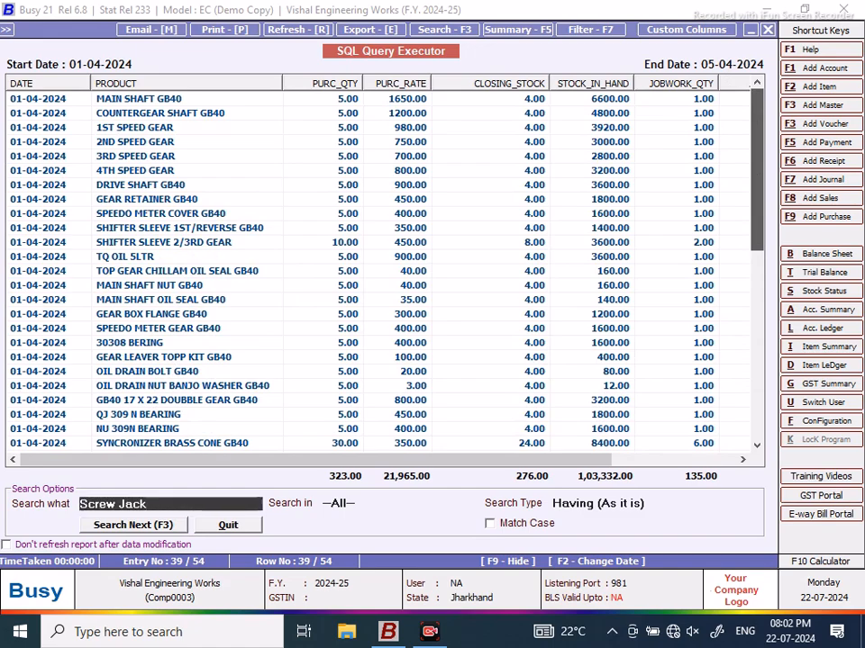
pyautogui.write('45tonne')
pyautogui.click(131, 526)
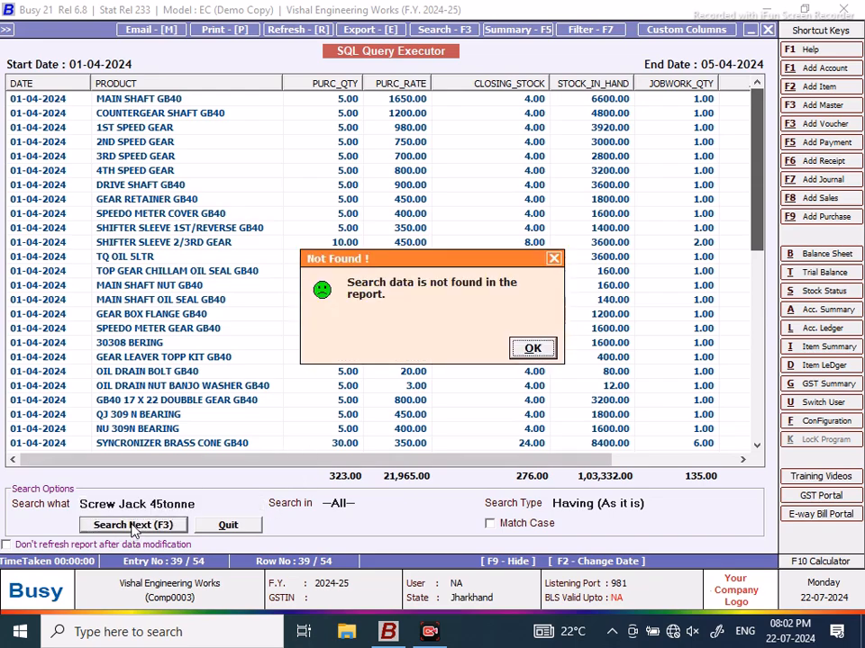
pyautogui.click(529, 351)
pyautogui.moveTo(759, 164); pyautogui.dragTo(759, 352)
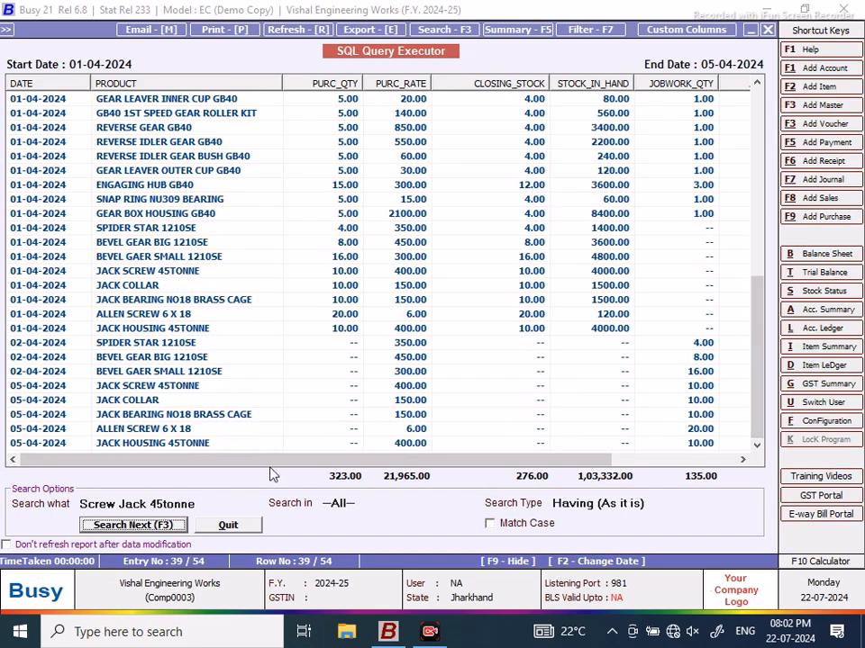
# Step: Check the JACK HOUSING 45TONNE, JACK COLLAR, GEAR BOX FLANGE GB40, 30308 BERING, OIL DRAIN BOLT and double gear rows
pyautogui.click(119, 330)
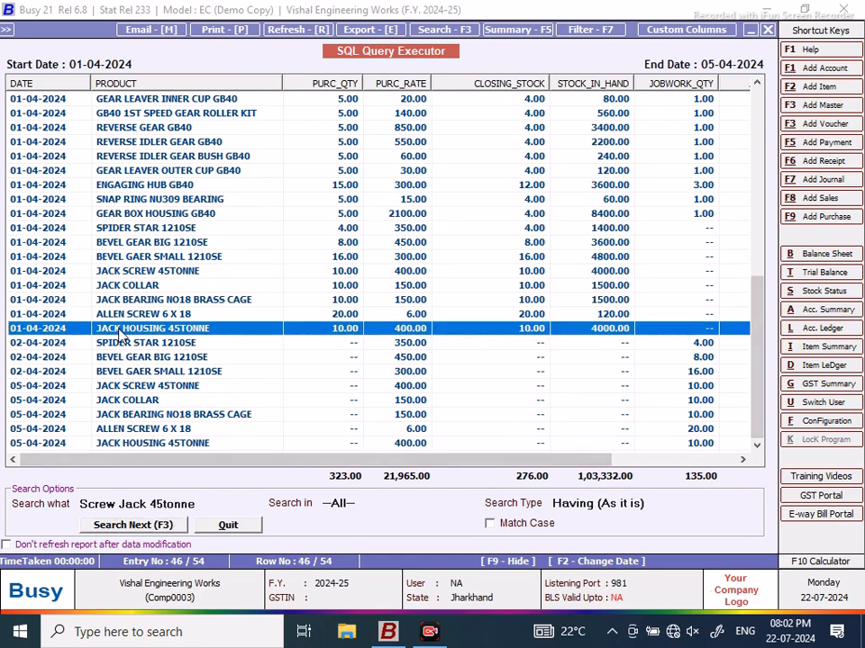
pyautogui.click(131, 288)
pyautogui.moveTo(760, 325); pyautogui.dragTo(727, 115)
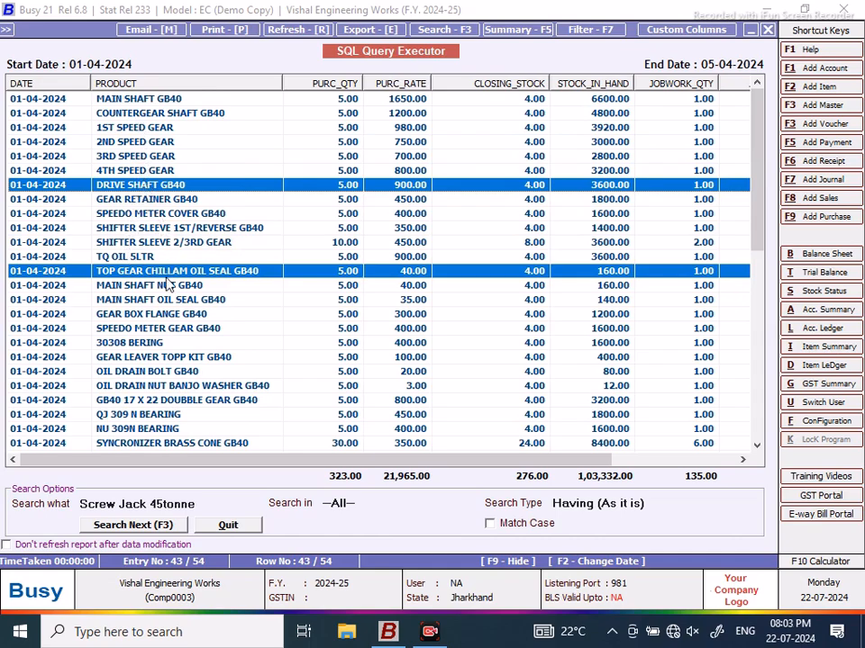
pyautogui.click(145, 319)
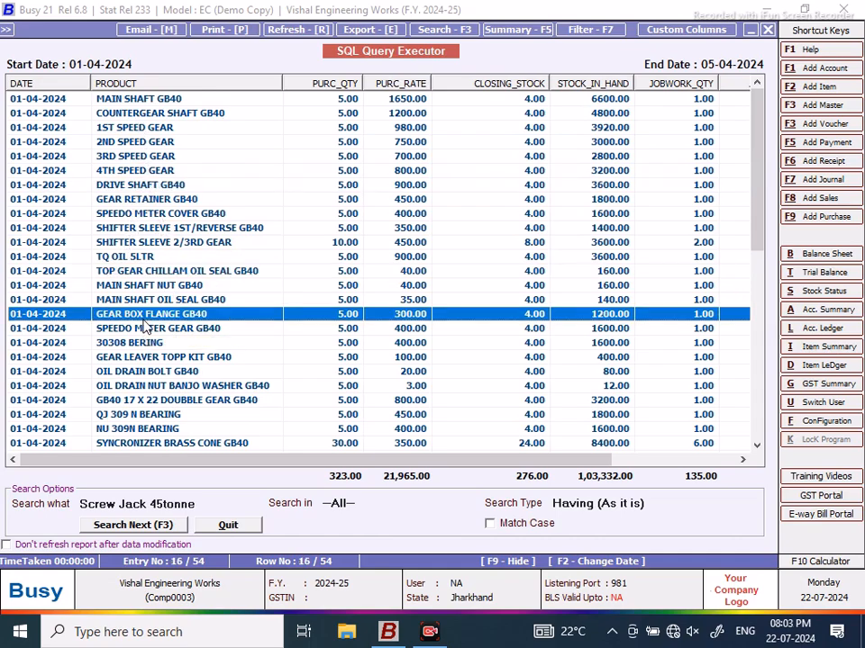
pyautogui.click(136, 345)
pyautogui.click(134, 369)
pyautogui.click(137, 402)
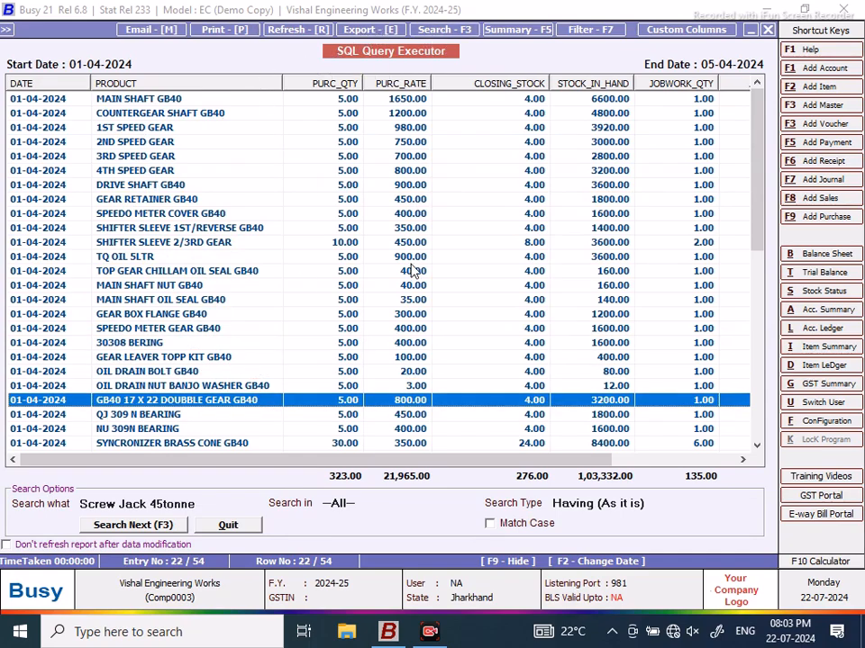
# Step: Step through the 'gear box' matches in the results, then return to the NEW DESIGN query editor
pyautogui.click(203, 510)
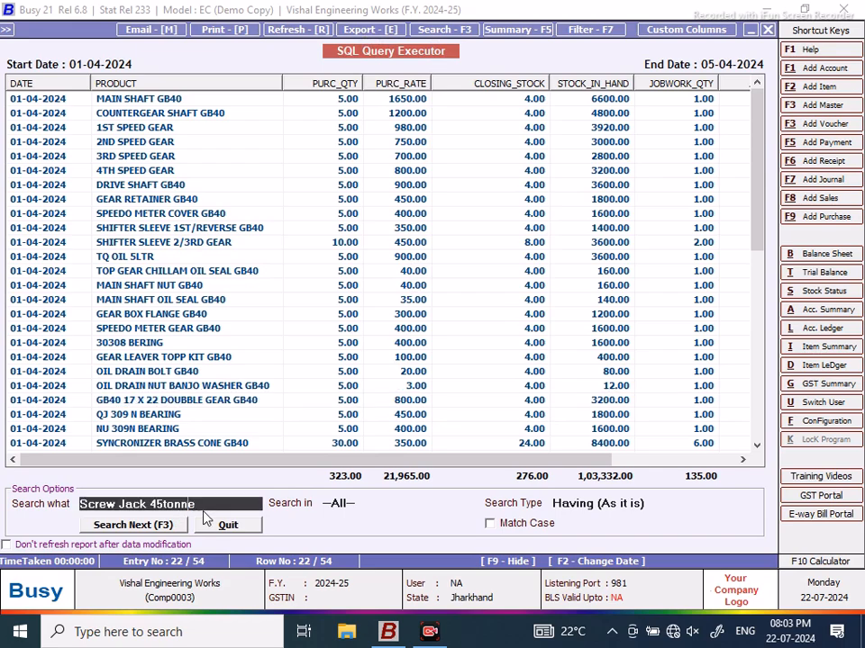
pyautogui.write('ge')
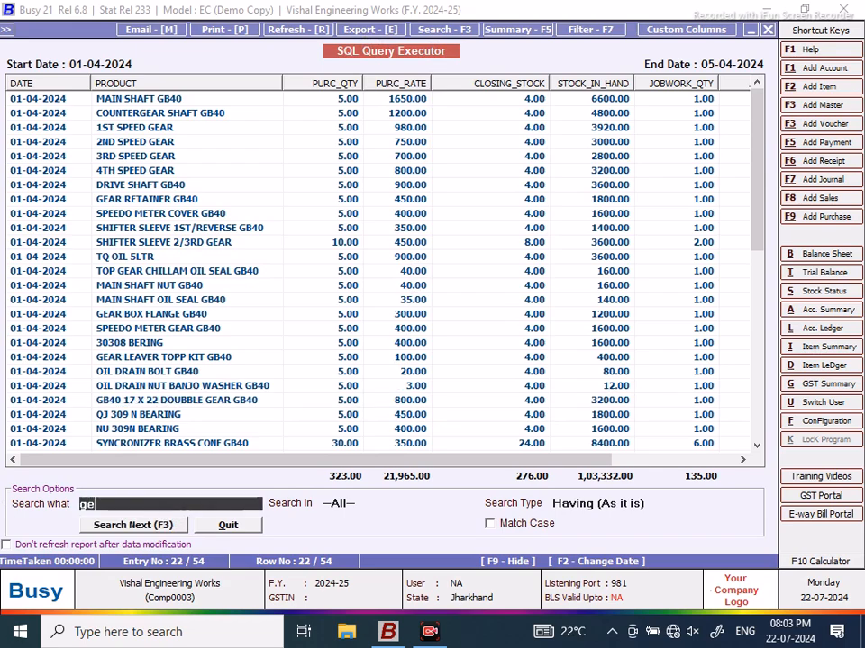
pyautogui.write('ar box')
pyautogui.click(174, 525)
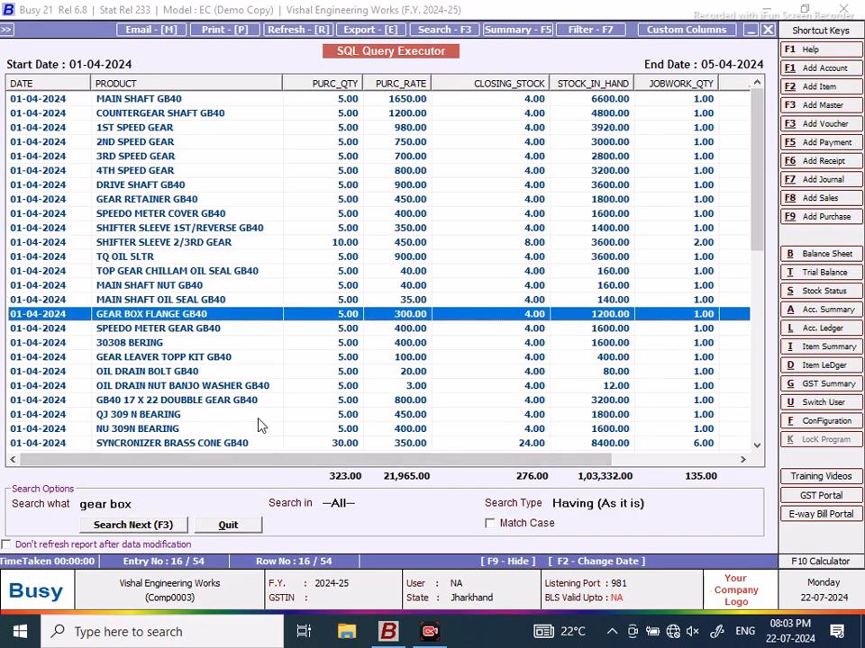
pyautogui.click(168, 527)
pyautogui.click(166, 532)
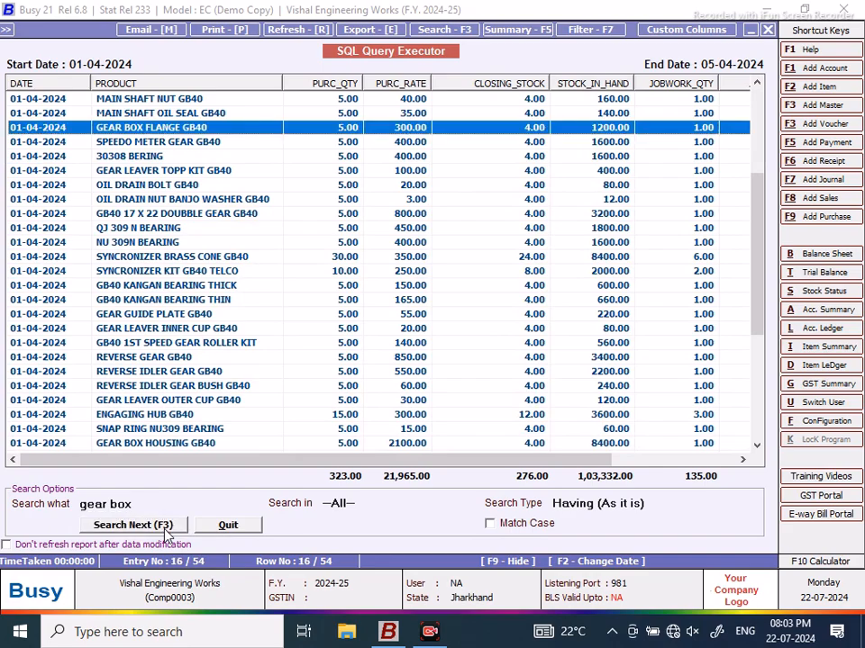
pyautogui.click(166, 530)
pyautogui.click(166, 531)
pyautogui.press('F2')
pyautogui.click(767, 29)
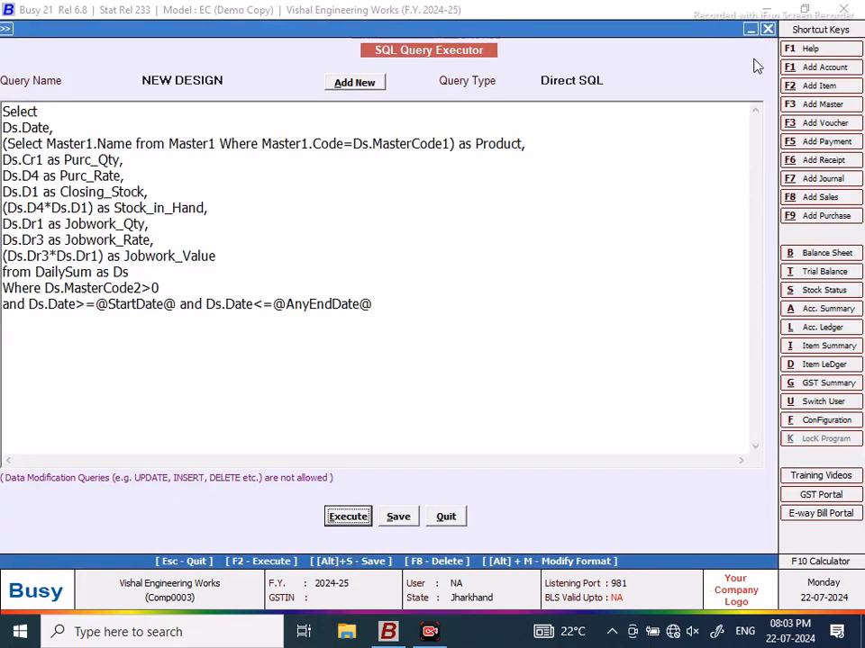
# Step: View the GB40 GEAR BOX TATA stock ledger with its zero balances, then close the ledger
pyautogui.press('Escape')
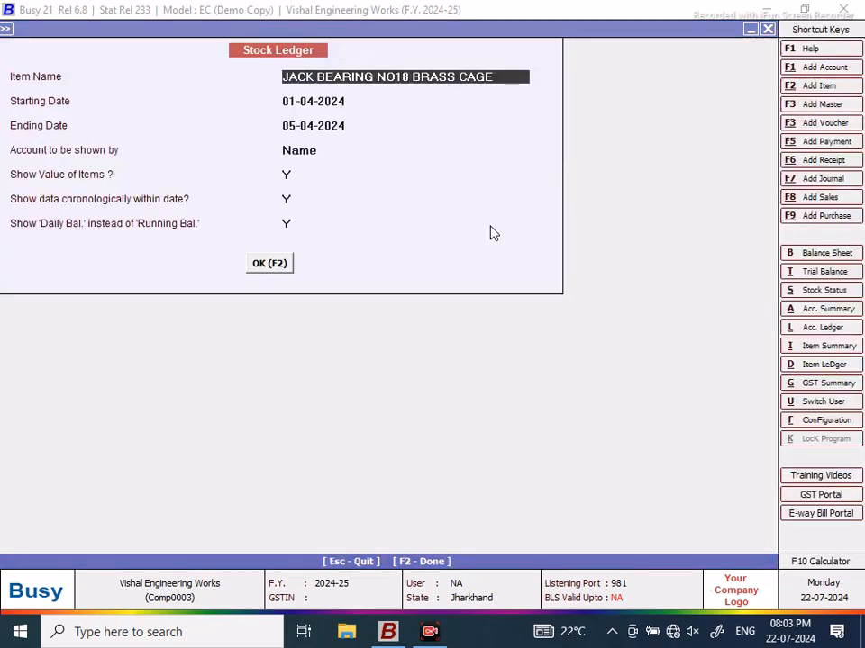
pyautogui.click(494, 234)
pyautogui.write('gear')
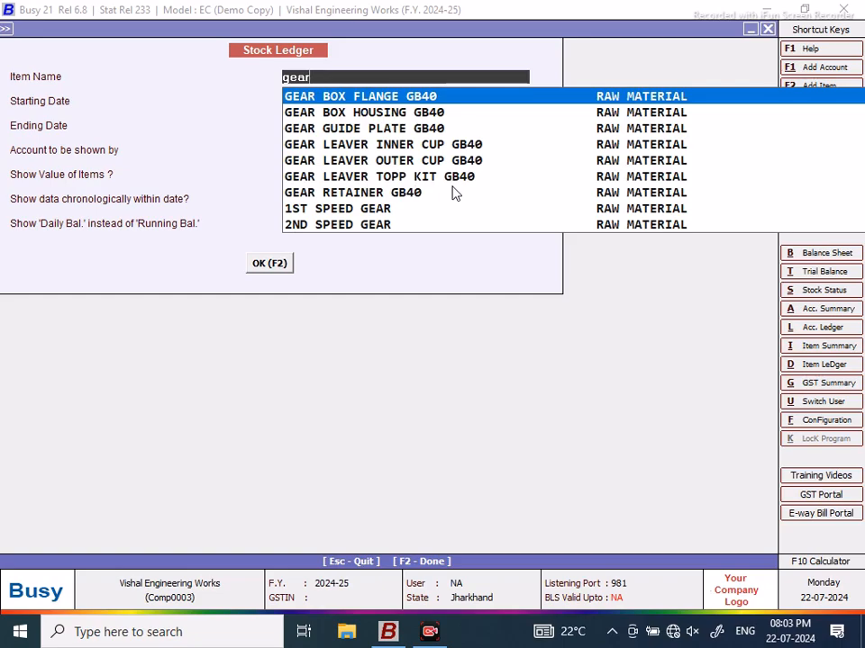
pyautogui.write('box')
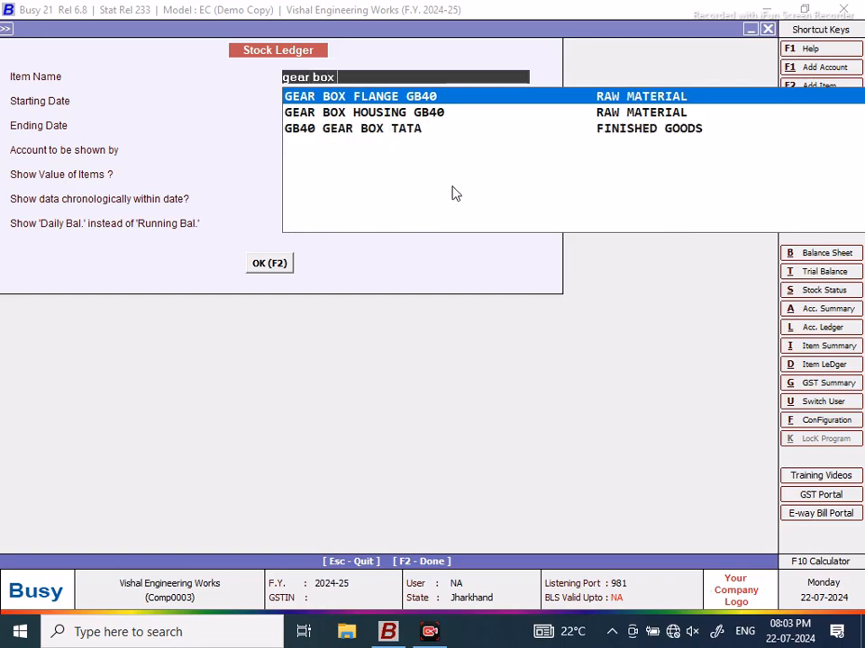
pyautogui.press('Down')
pyautogui.press('Down')
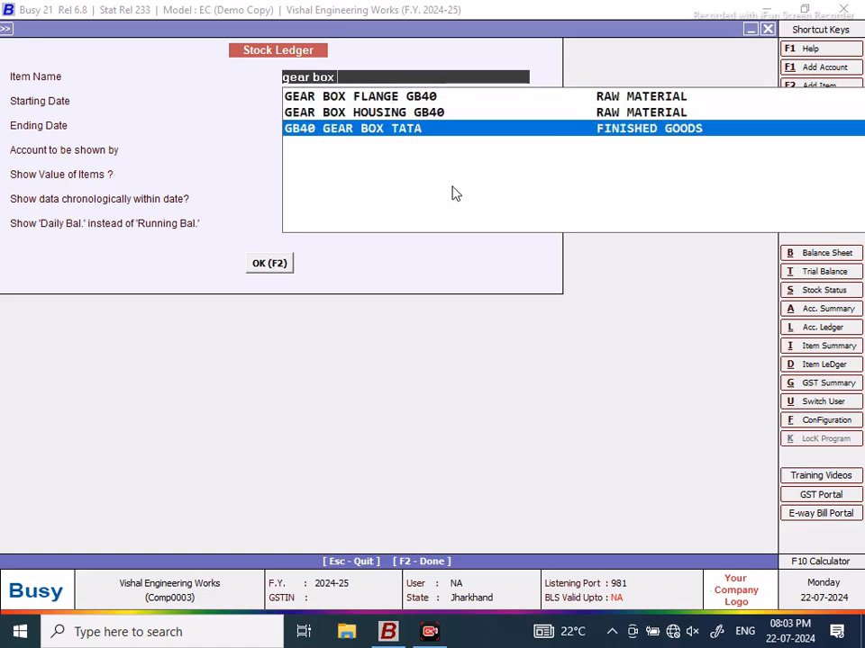
pyautogui.press('Return')
pyautogui.click(270, 263)
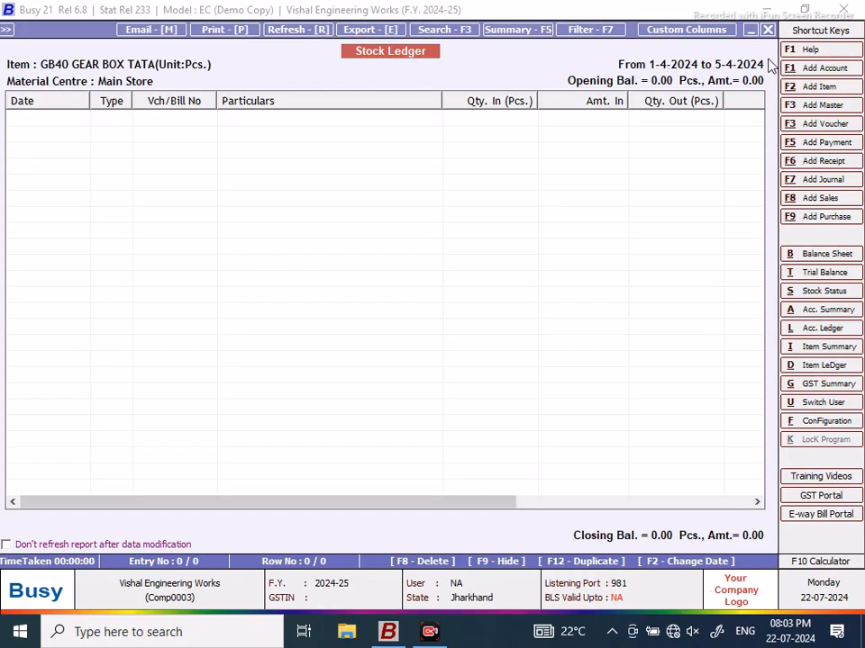
pyautogui.click(769, 30)
pyautogui.click(768, 30)
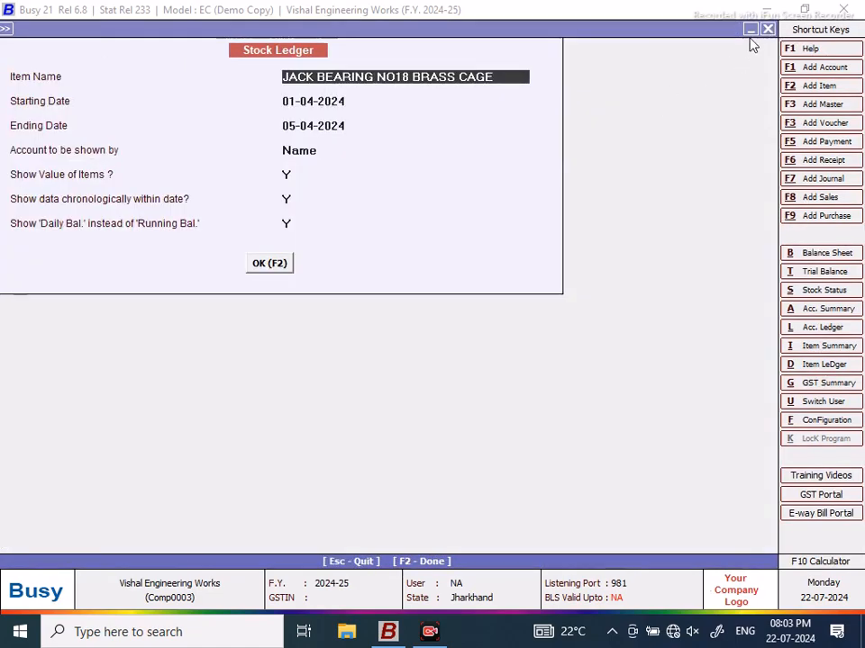
# Step: Save the NEW DESIGN query and rerun it for 01-04-2024 to 05-04-2024
pyautogui.click(769, 30)
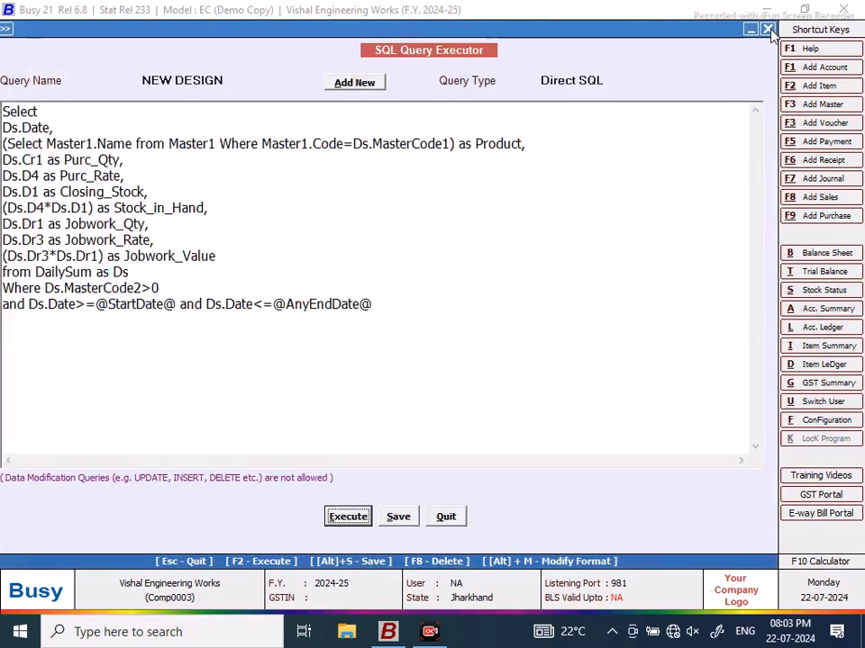
pyautogui.click(398, 516)
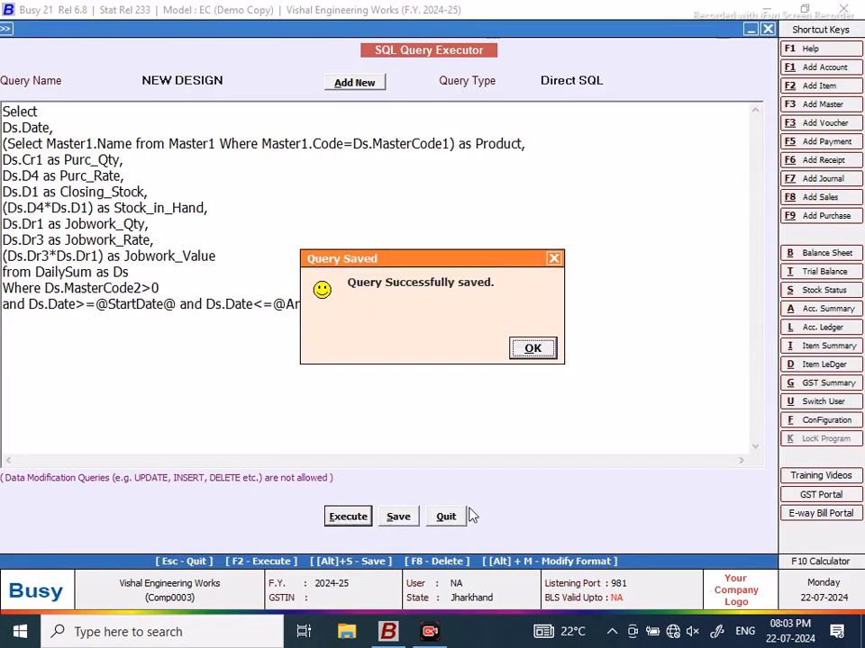
pyautogui.click(528, 353)
pyautogui.press('F2')
pyautogui.click(79, 140)
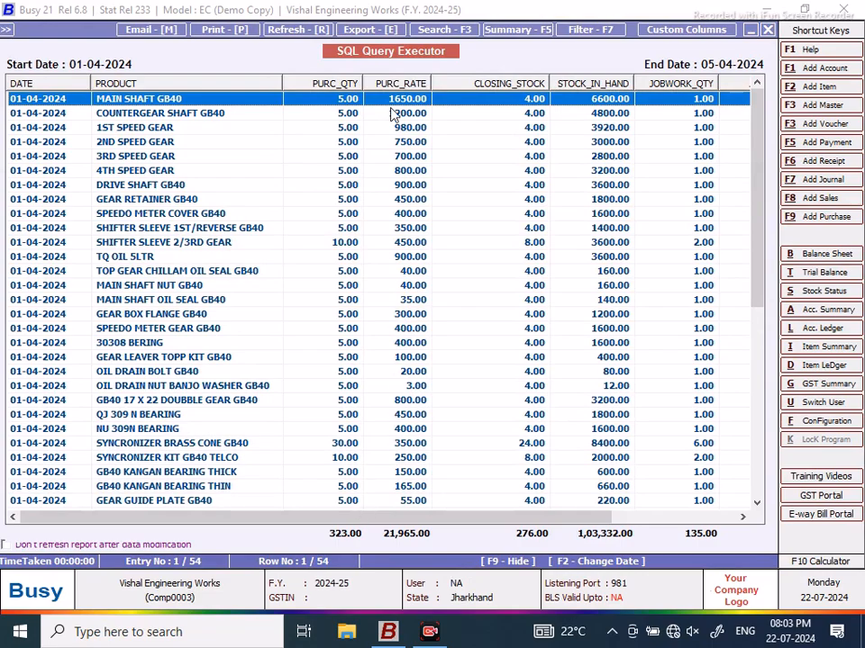
# Step: Search the results for 'gear box gb40 tata' using Any Word matching
pyautogui.click(457, 29)
pyautogui.write('gear box gb')
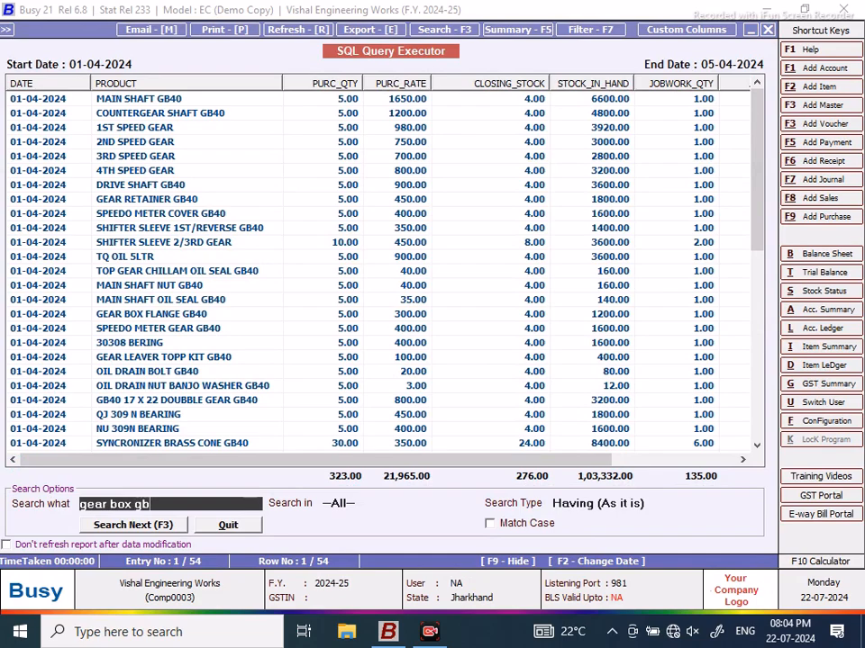
pyautogui.write('40 tata')
pyautogui.click(645, 504)
pyautogui.click(748, 559)
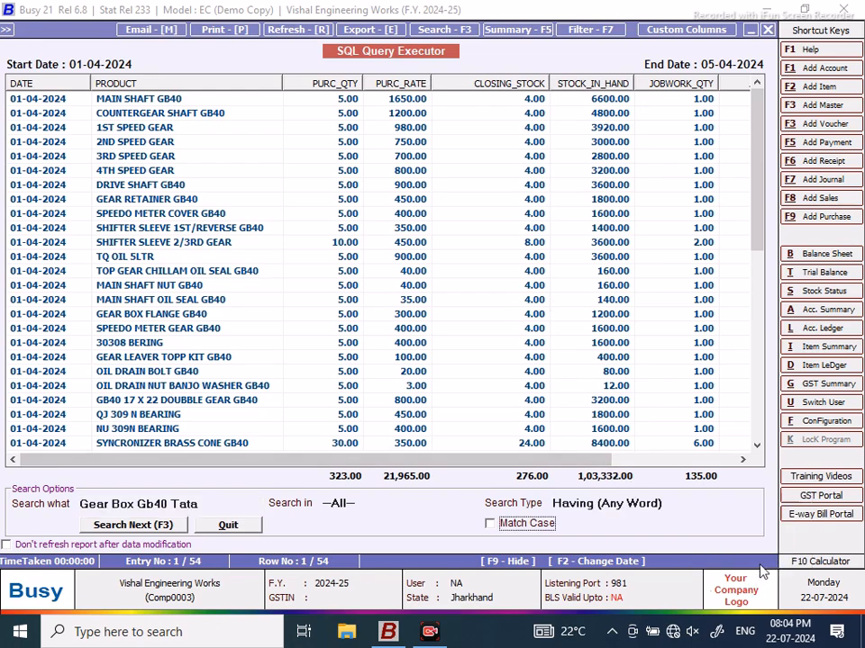
pyautogui.click(170, 529)
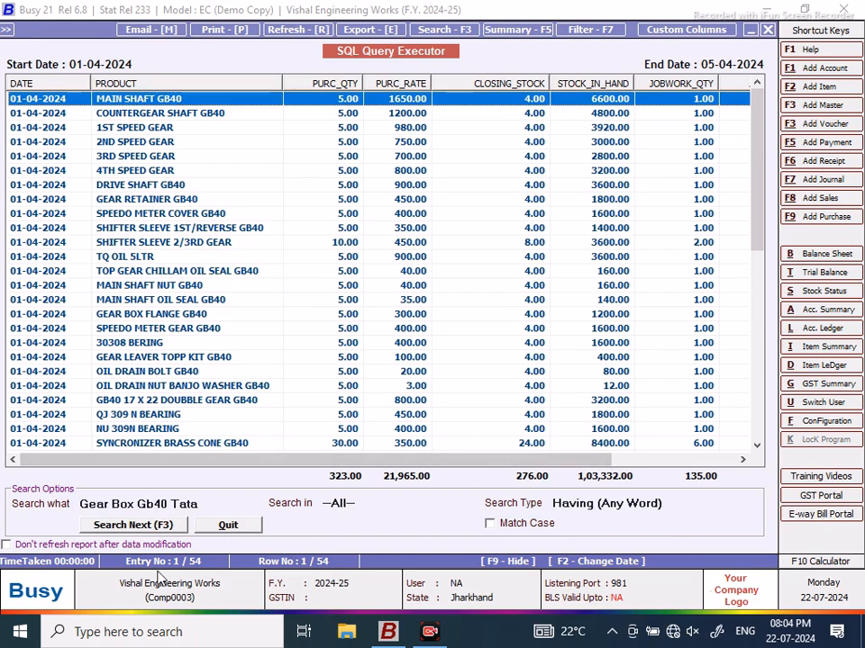
# Step: Step through every match until the search wraps back to the top, around row 48
pyautogui.click(128, 526)
pyautogui.click(129, 526)
pyautogui.click(129, 527)
pyautogui.click(129, 527)
pyautogui.click(128, 526)
pyautogui.click(129, 527)
pyautogui.click(129, 527)
pyautogui.click(128, 530)
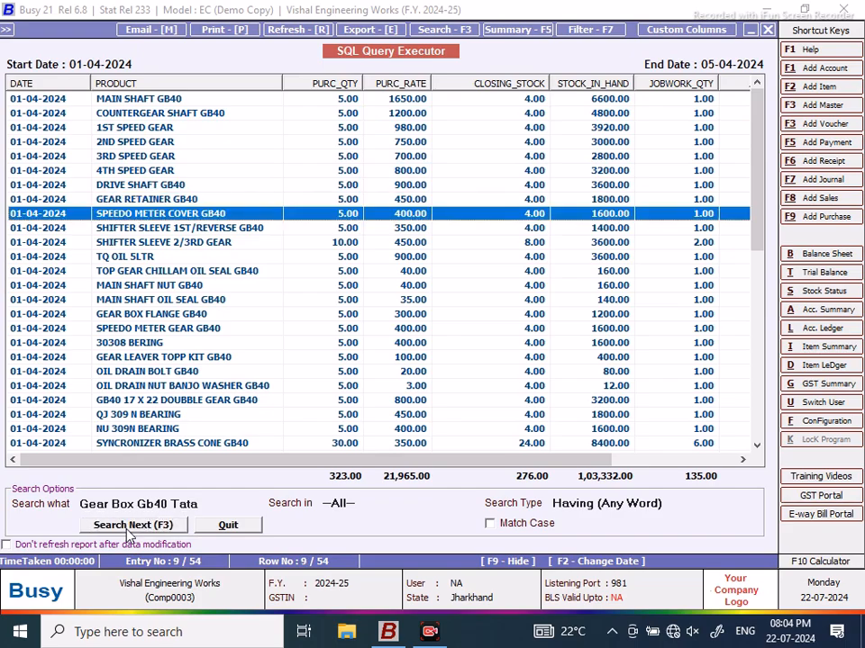
pyautogui.click(128, 529)
pyautogui.click(129, 530)
pyautogui.click(129, 529)
pyautogui.click(129, 530)
pyautogui.click(128, 530)
pyautogui.click(129, 530)
pyautogui.click(128, 530)
pyautogui.click(129, 530)
pyautogui.click(129, 530)
pyautogui.click(129, 530)
pyautogui.click(129, 530)
pyautogui.click(129, 530)
pyautogui.click(129, 529)
pyautogui.click(129, 529)
pyautogui.click(129, 530)
pyautogui.click(129, 530)
pyautogui.click(128, 530)
pyautogui.click(129, 530)
pyautogui.click(129, 530)
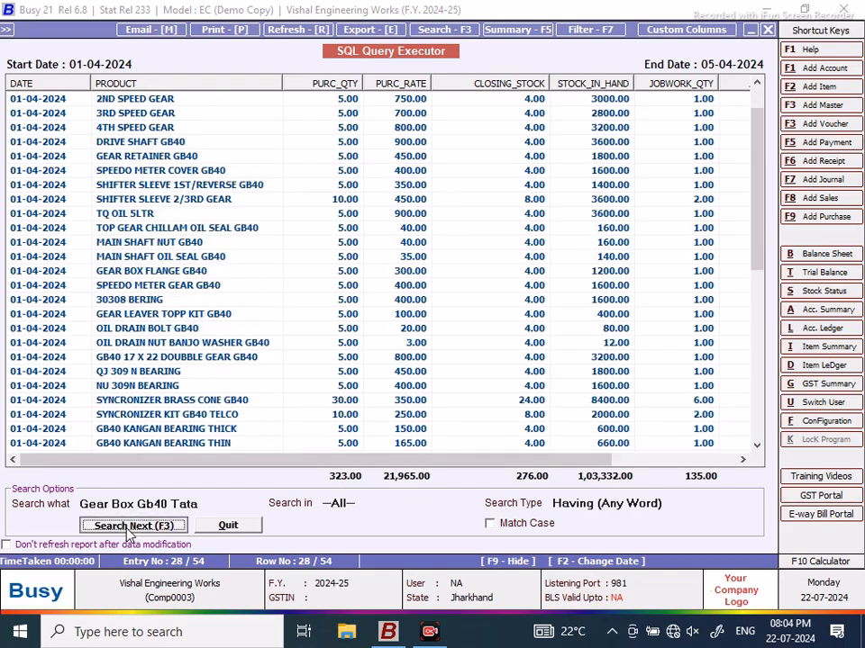
pyautogui.click(129, 530)
pyautogui.click(129, 529)
pyautogui.click(129, 530)
pyautogui.click(128, 529)
pyautogui.click(129, 530)
pyautogui.click(129, 530)
pyautogui.click(128, 529)
pyautogui.click(129, 529)
pyautogui.click(128, 530)
pyautogui.click(129, 530)
pyautogui.click(128, 529)
pyautogui.click(129, 529)
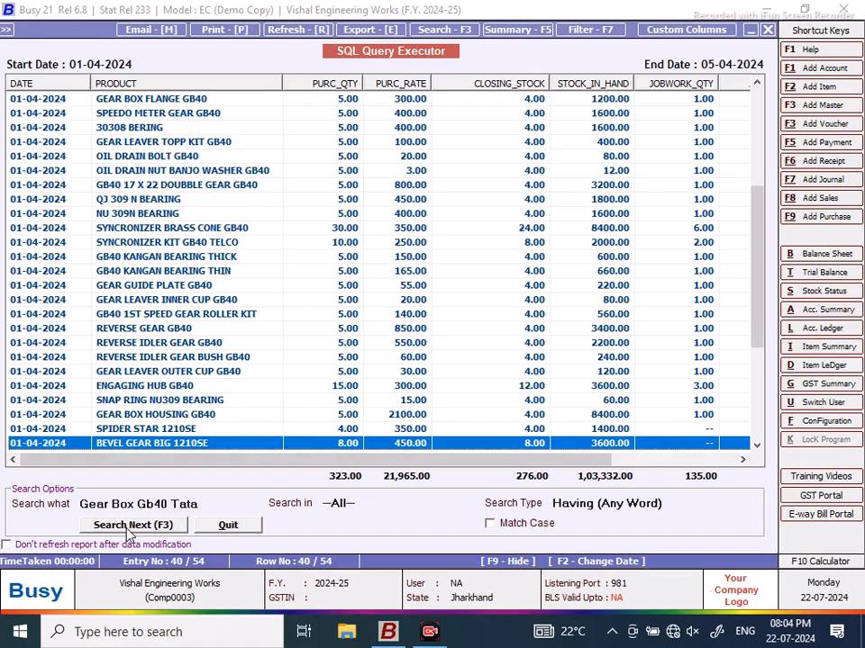
pyautogui.click(129, 529)
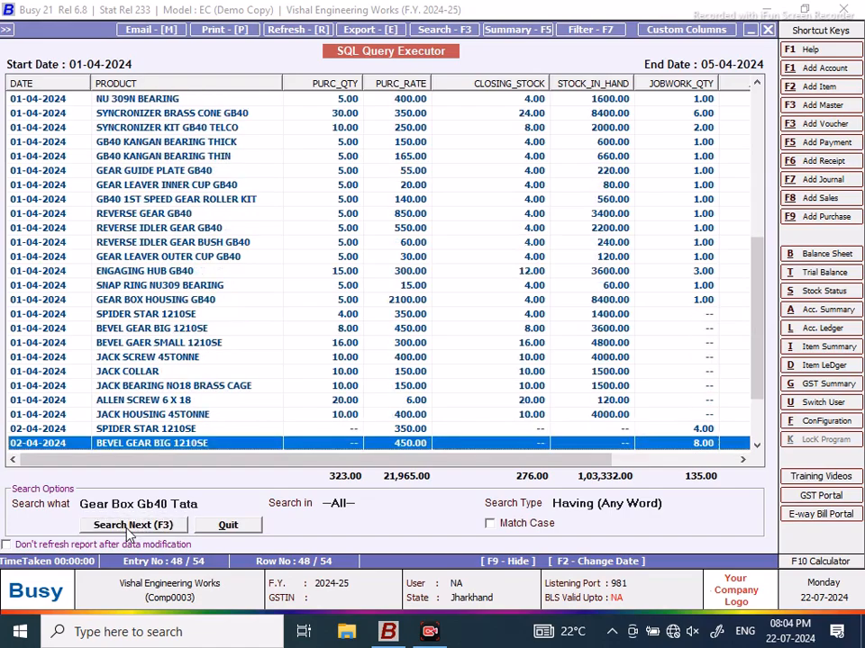
pyautogui.click(129, 530)
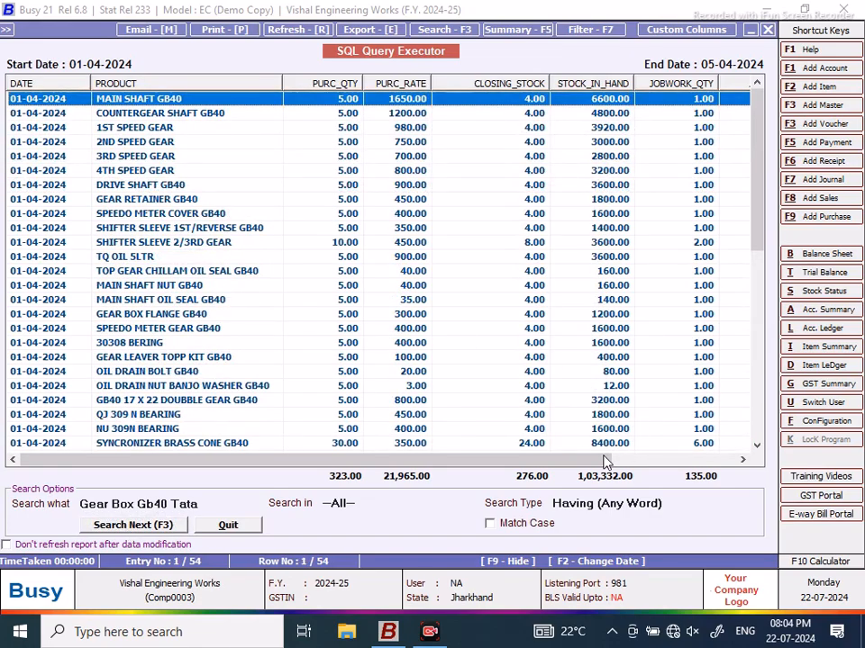
# Step: Search for 'screw jack 45tonne' to reach JACK SCREW 45TONNE at row 42 of 54
pyautogui.moveTo(226, 504); pyautogui.dragTo(2, 512)
pyautogui.write('screw jack 45tonn')
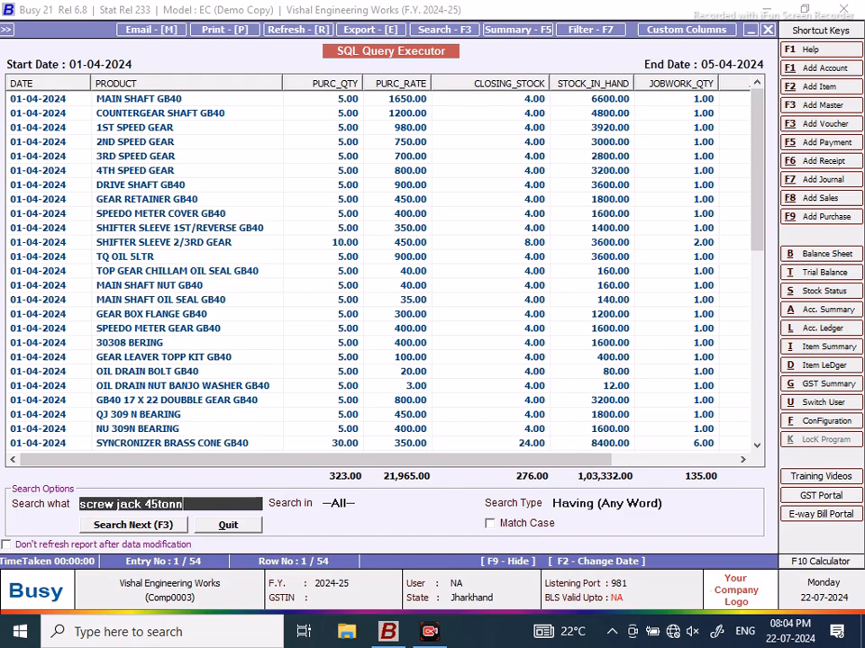
pyautogui.write('e')
pyautogui.click(133, 525)
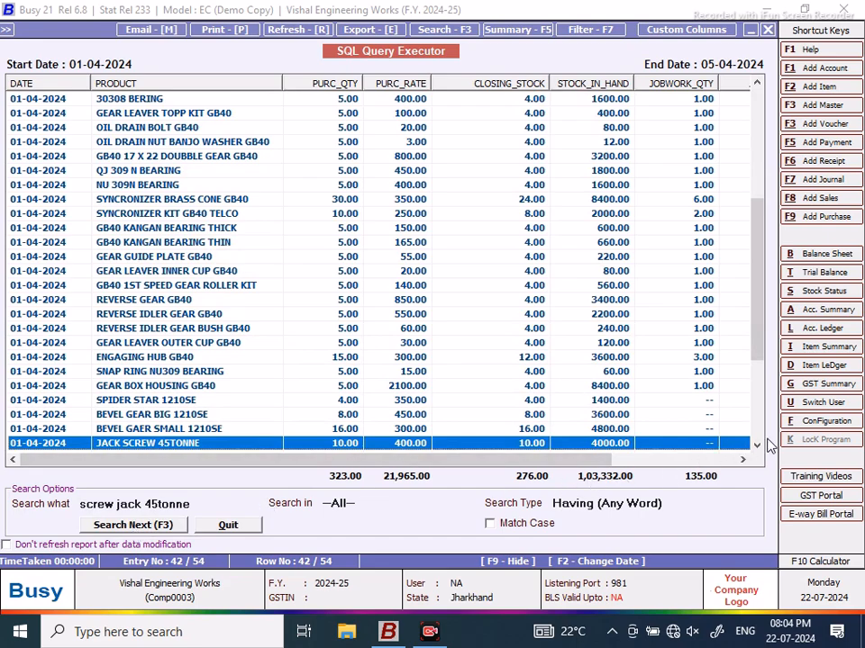
pyautogui.click(757, 446)
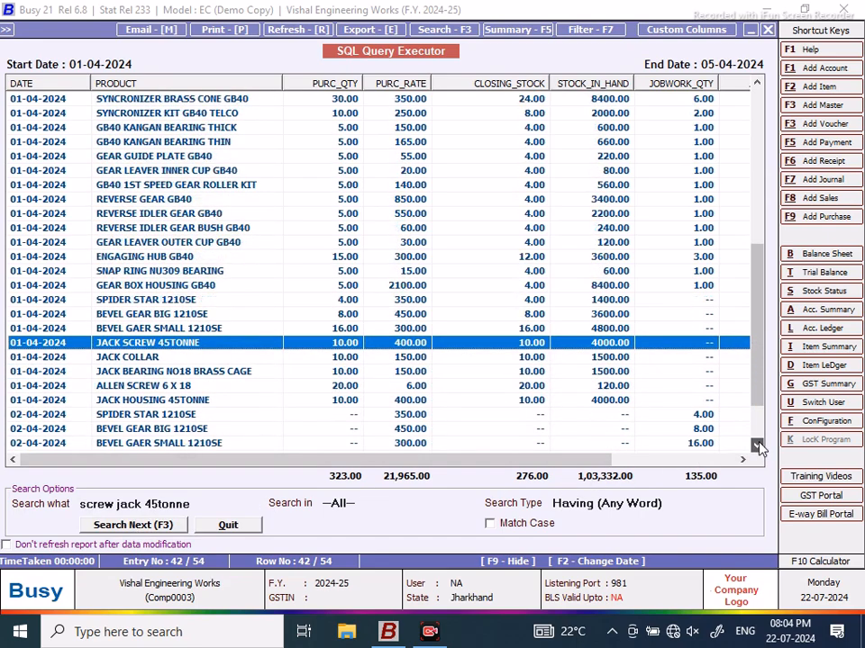
# Step: Quit the SQL query windows and start a new Material Received from Party voucher
pyautogui.click(767, 30)
pyautogui.click(456, 519)
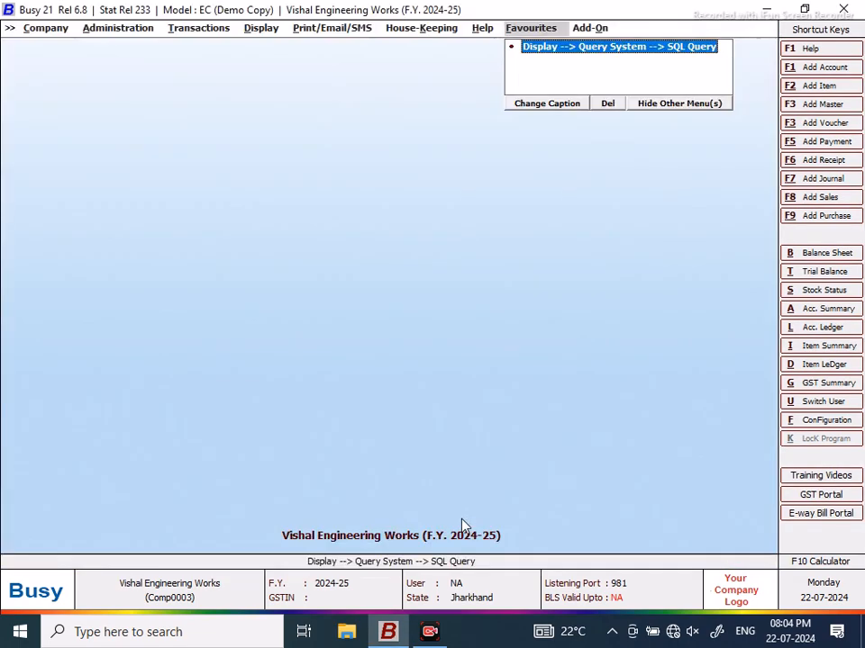
pyautogui.click(198, 27)
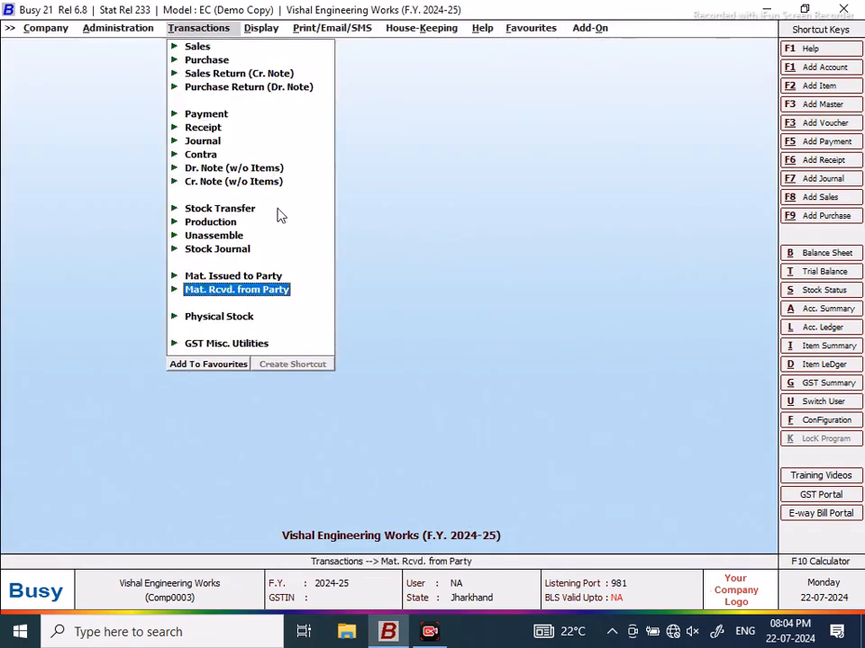
pyautogui.click(236, 289)
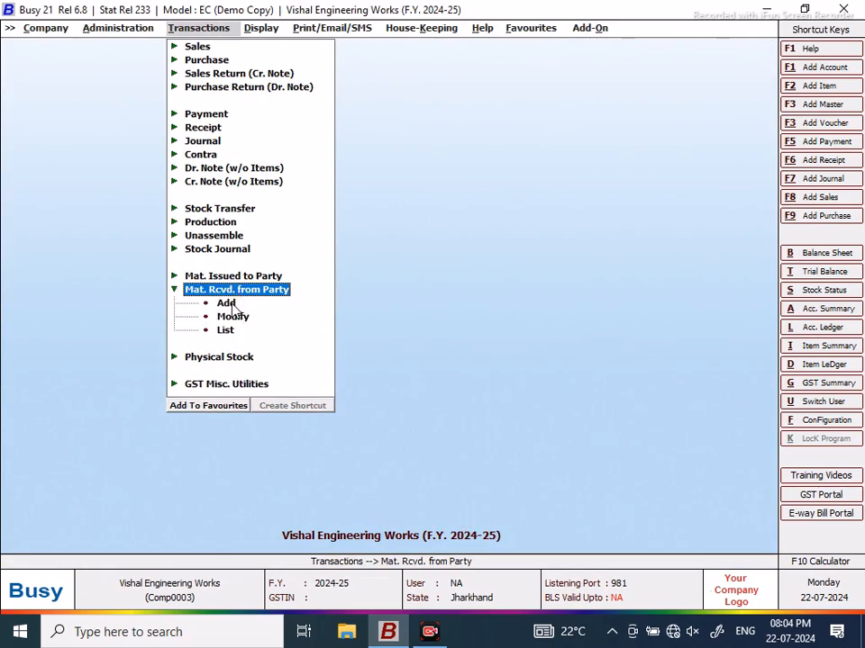
pyautogui.click(233, 303)
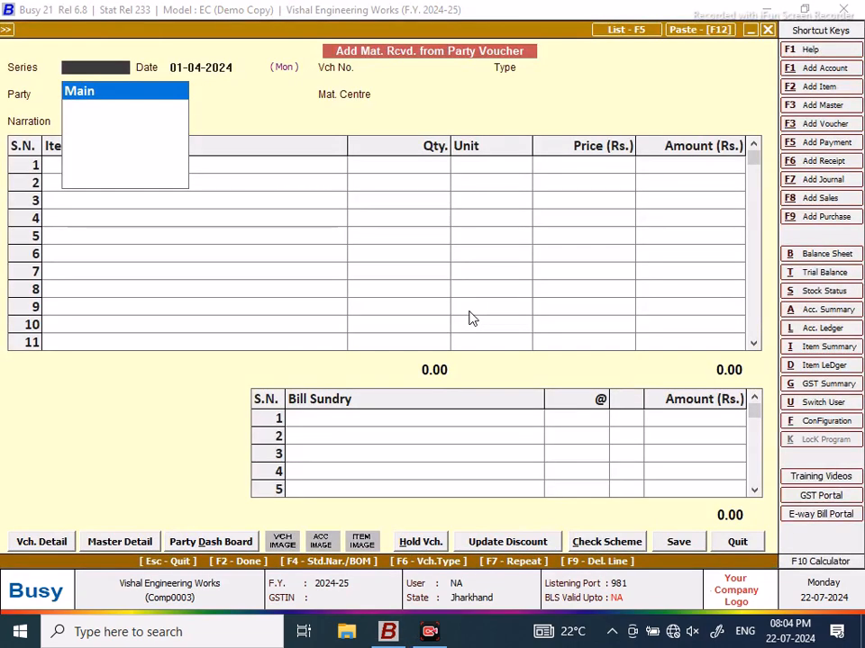
# Step: Fill the voucher header: Main series, date 02-04-2024, received after job work, party, Main Store
pyautogui.press('Return')
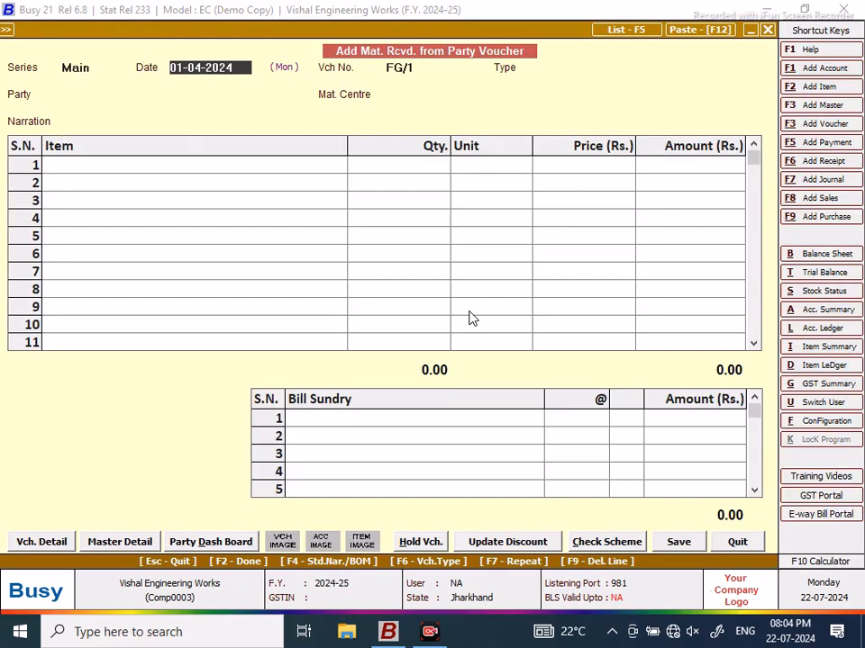
pyautogui.write('2')
pyautogui.press('Return')
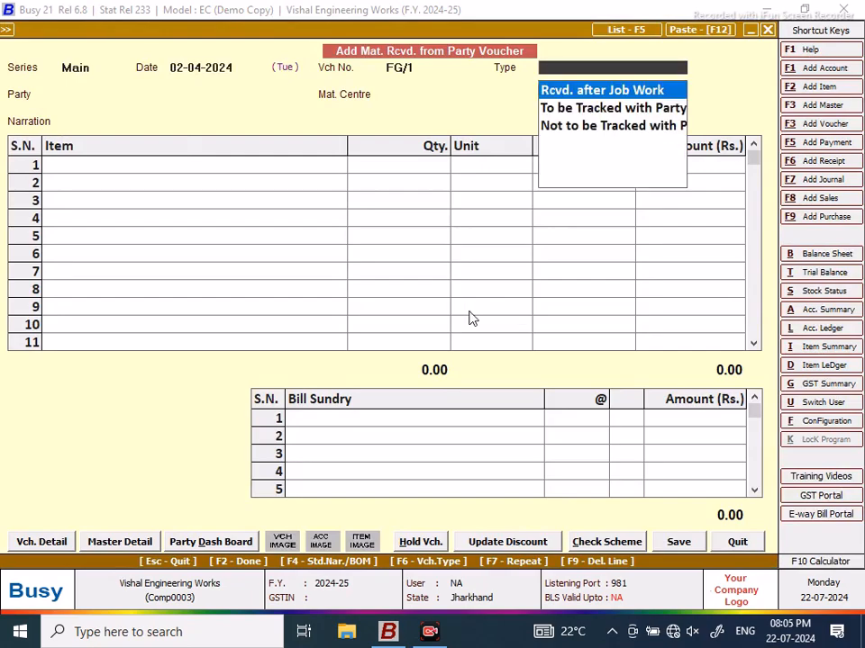
pyautogui.press('Return')
pyautogui.write('m')
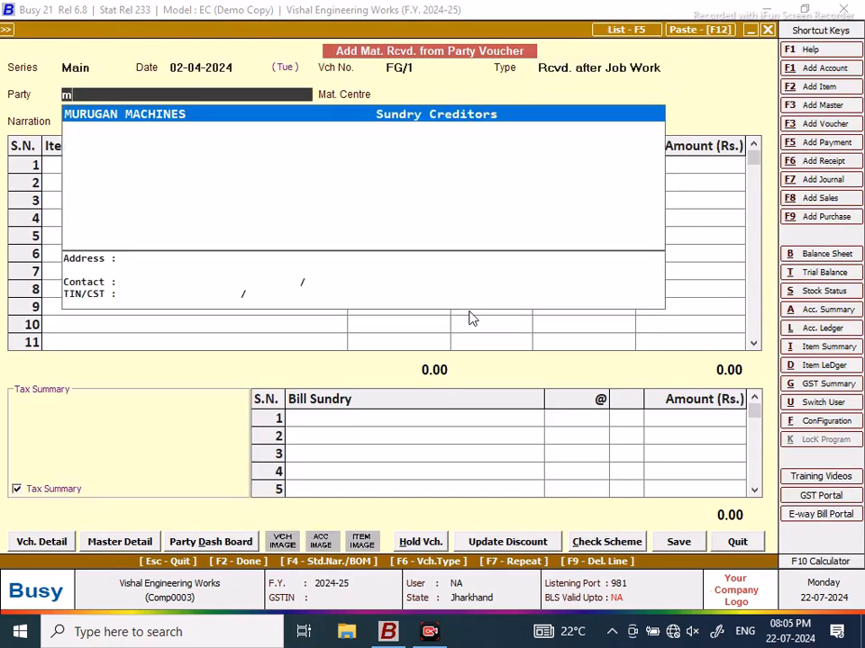
pyautogui.press('Return')
pyautogui.press('Return')
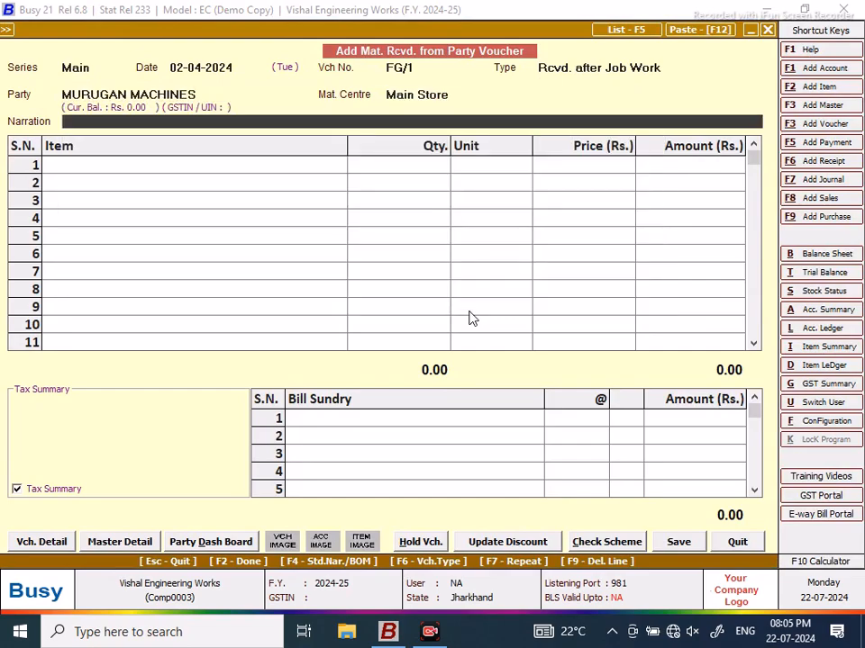
pyautogui.press('Return')
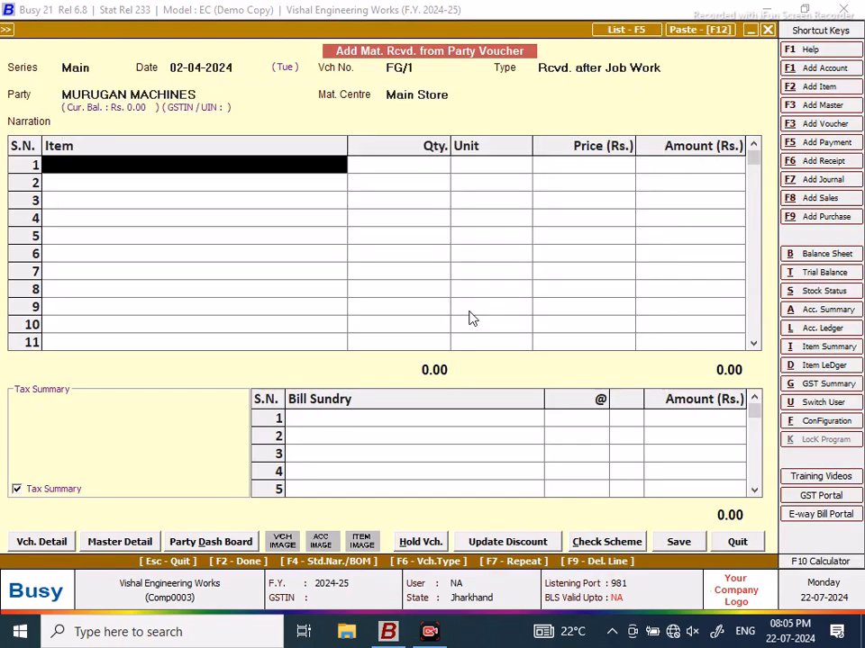
# Step: Enter 1 GB40 GEAR BOX TATA on the first item row
pyautogui.write('f')
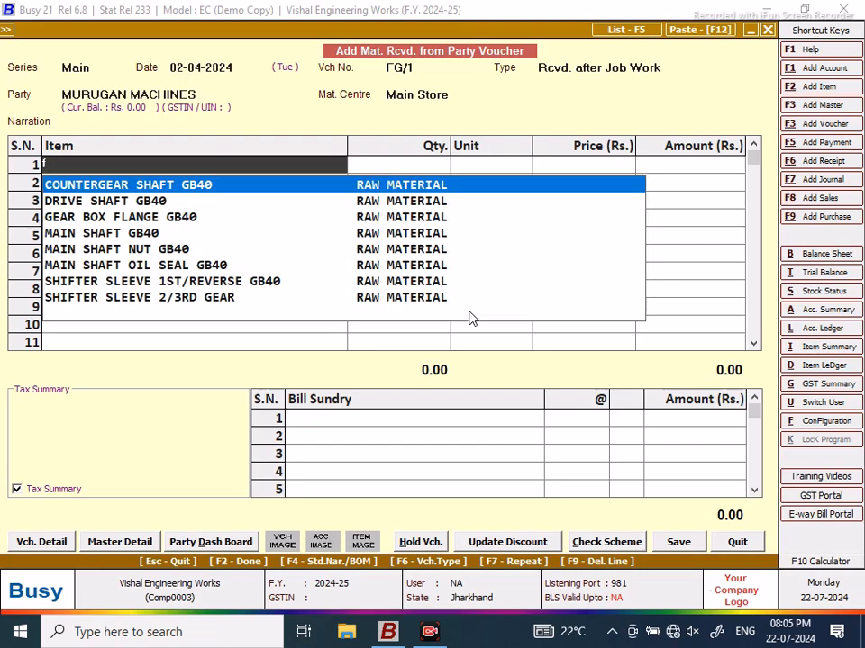
pyautogui.press('BackSpace')
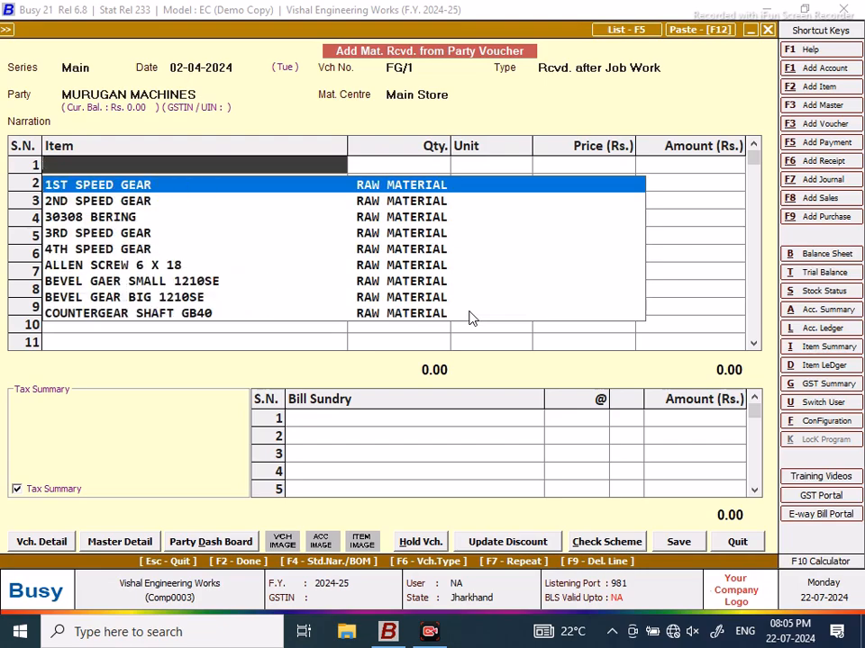
pyautogui.write('gea box')
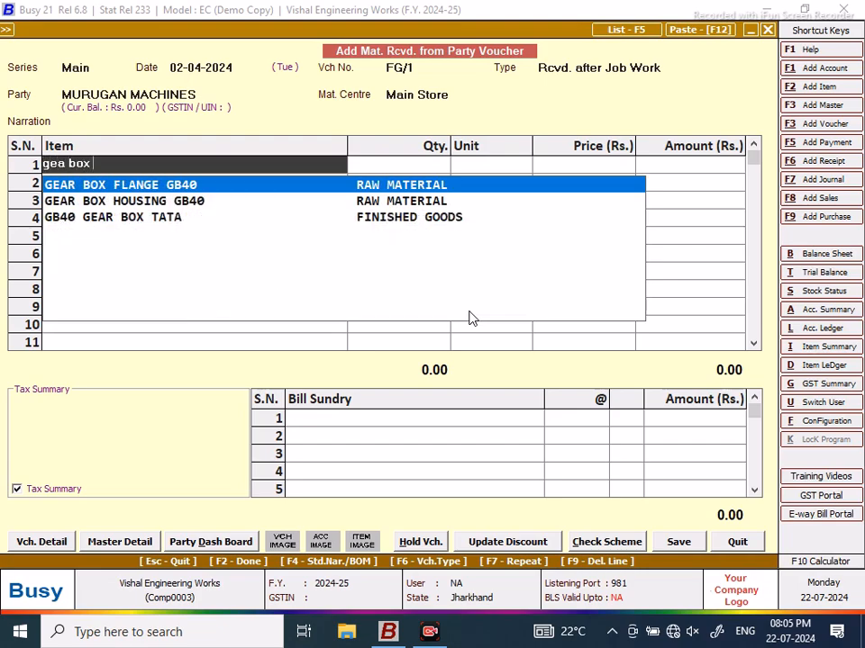
pyautogui.press('Down')
pyautogui.press('Down')
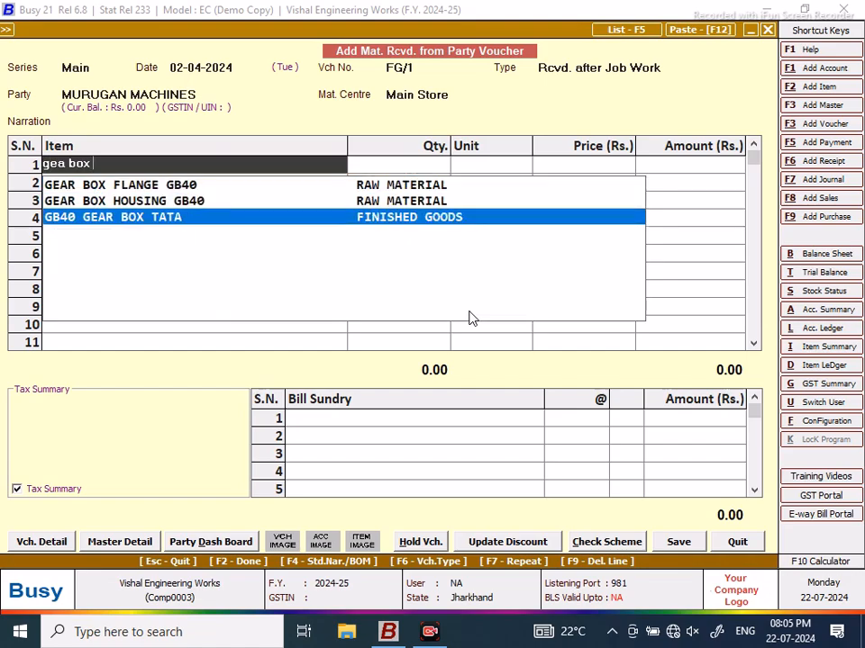
pyautogui.press('Return')
pyautogui.write('1')
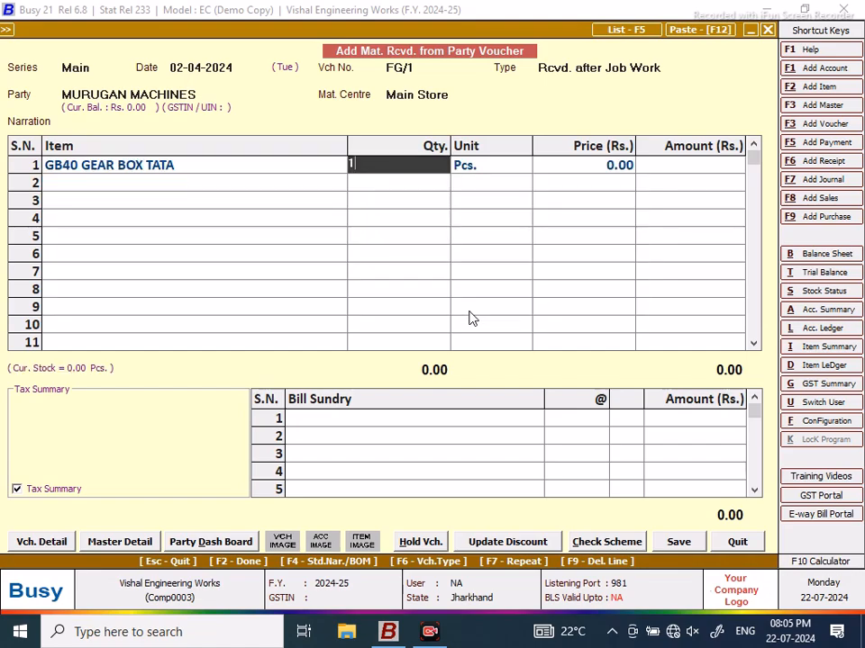
pyautogui.press('Return')
pyautogui.press('Return')
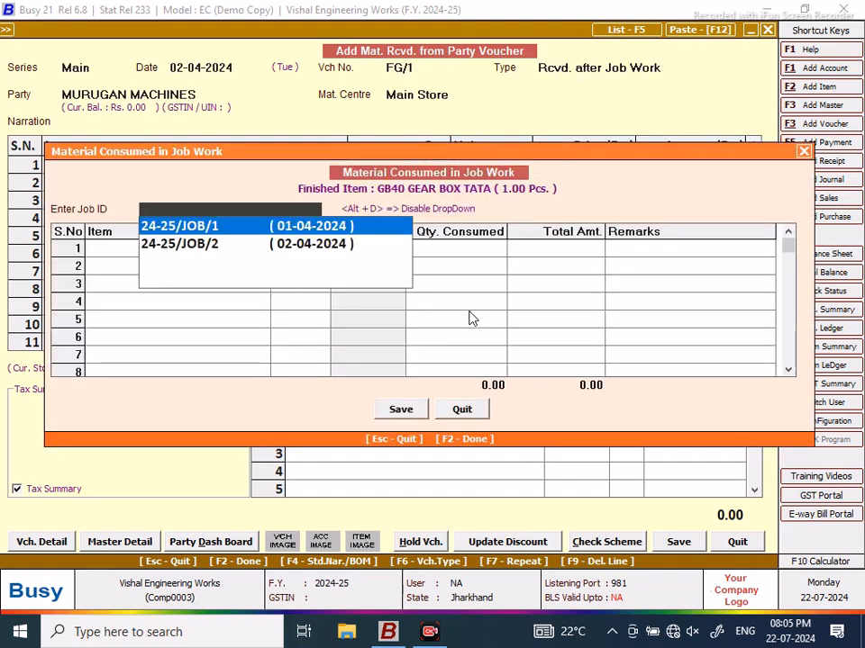
# Step: Consume materials from job 24-25/JOB/1 and save voucher FG/1 at 20,923.00
pyautogui.press('Return')
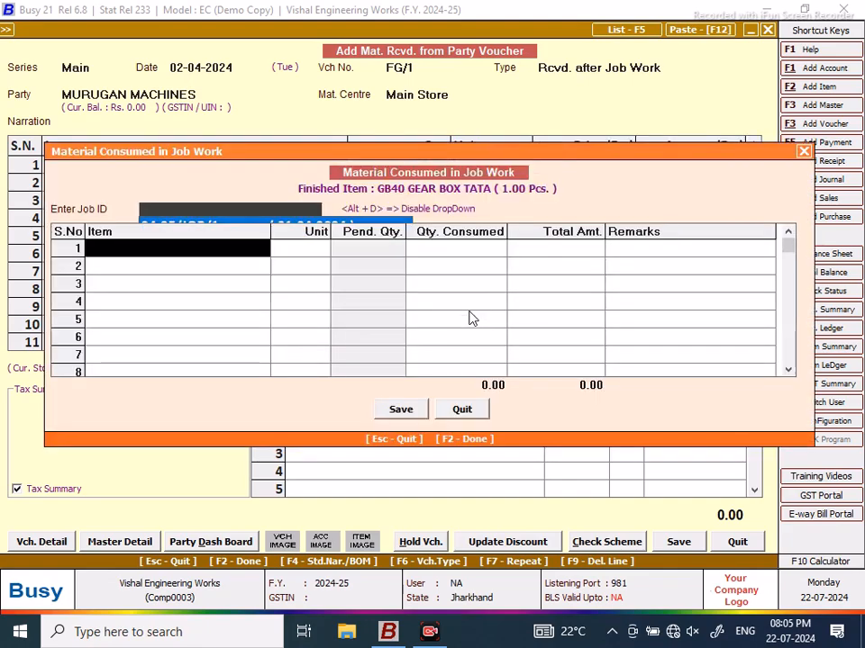
pyautogui.press('Return')
pyautogui.press('Return')
pyautogui.press('Return')
pyautogui.press('Return')
pyautogui.press('Return')
pyautogui.press('Return')
pyautogui.press('Return')
pyautogui.press('Return')
pyautogui.press('Return')
pyautogui.press('Return')
pyautogui.press('Return')
pyautogui.press('Return')
pyautogui.press('Return')
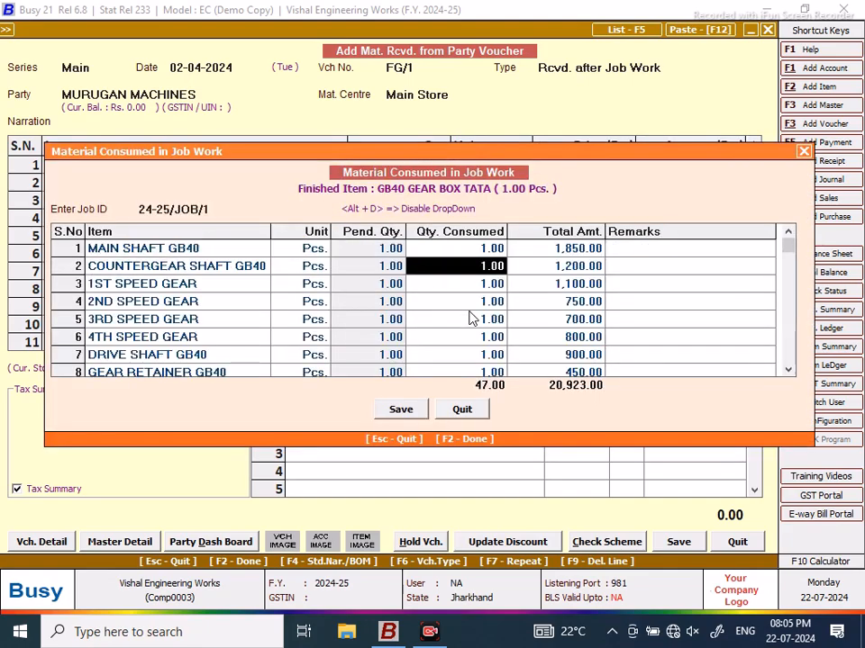
pyautogui.press('Return')
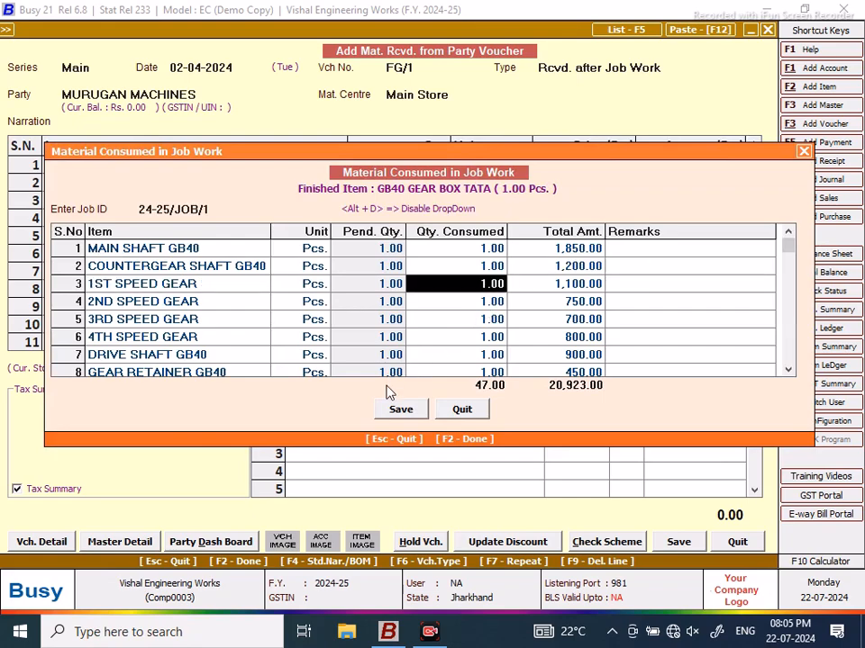
pyautogui.click(401, 410)
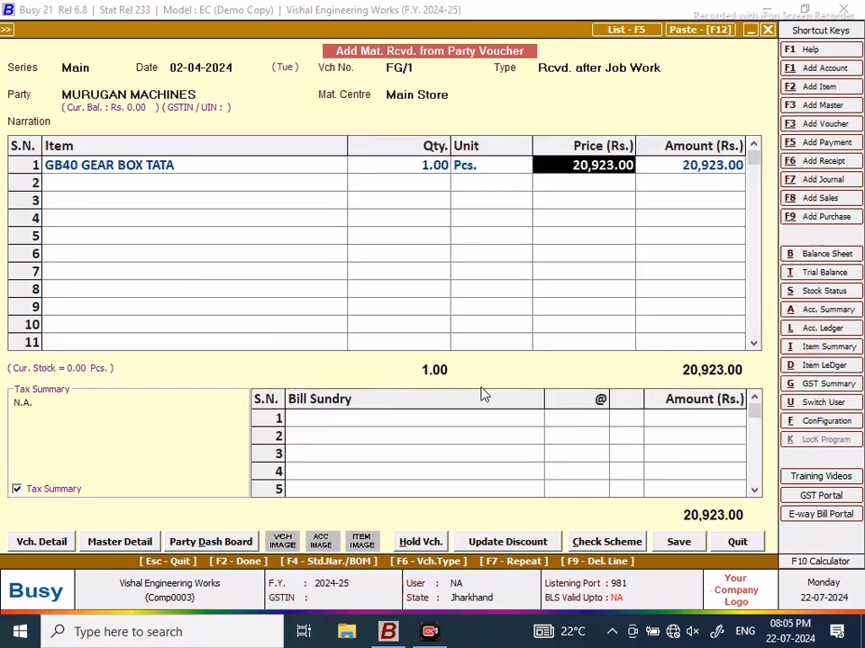
pyautogui.click(680, 543)
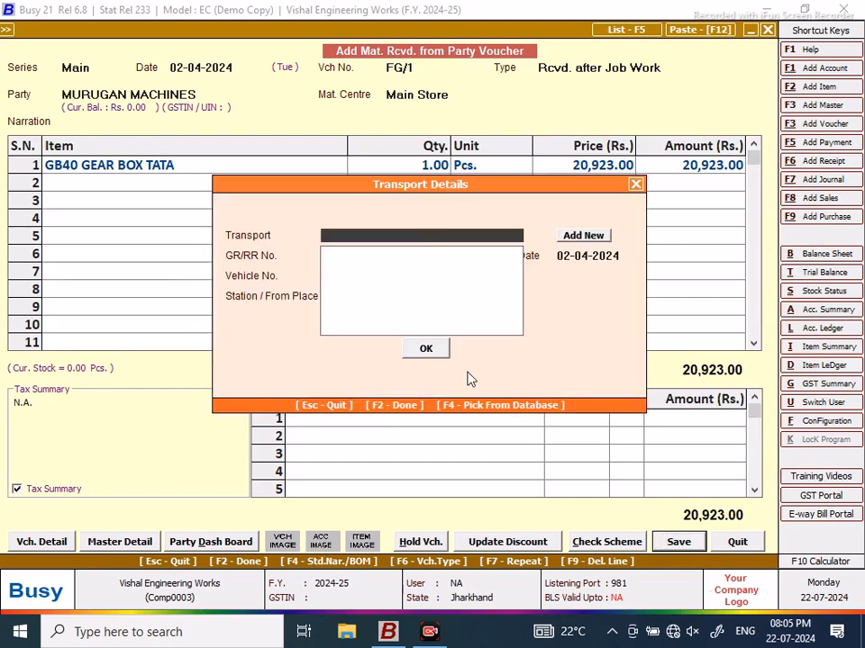
pyautogui.click(431, 352)
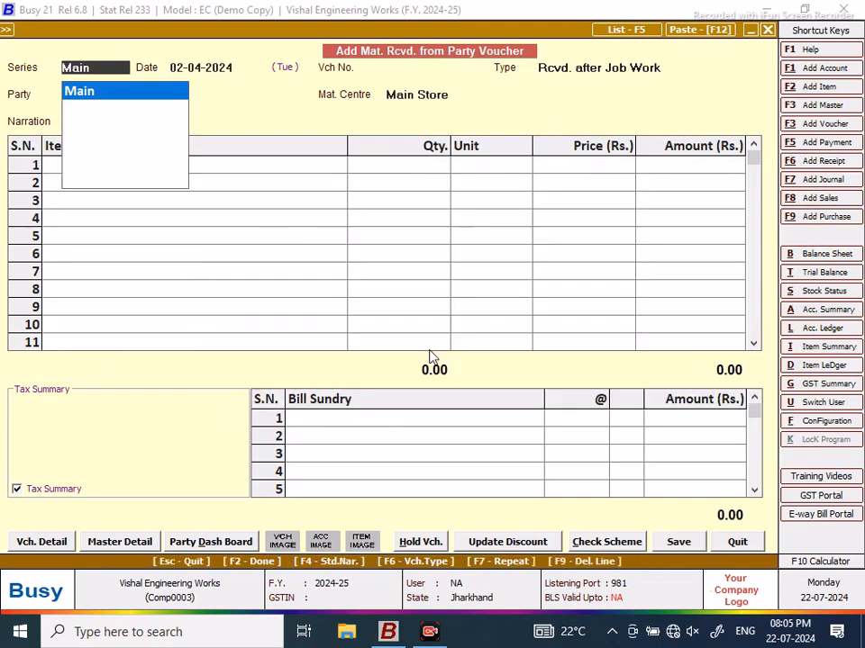
# Step: Start a Main-series received-after-job-work voucher dated 03-04-2024 for MURUGAN MACHINES
pyautogui.press('Return')
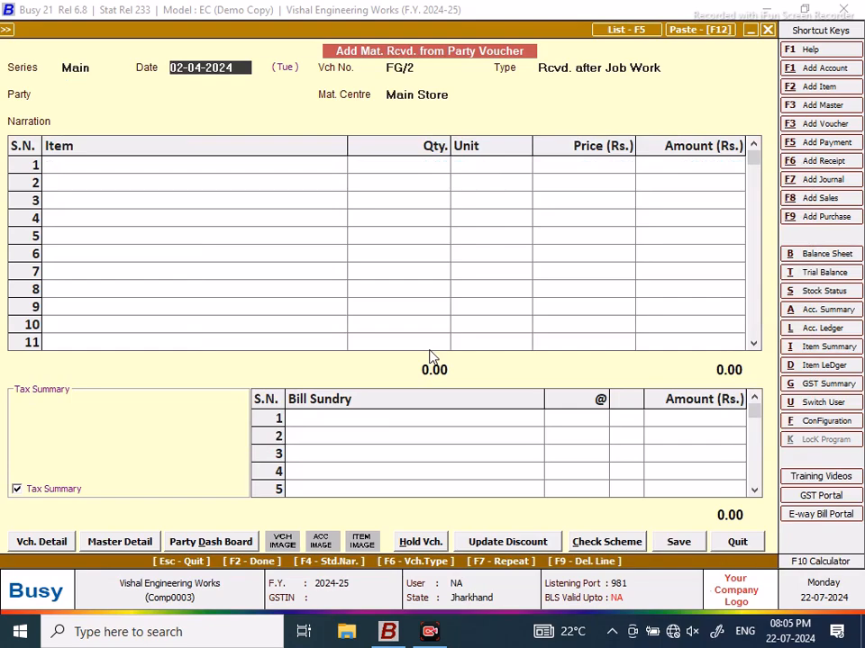
pyautogui.write('3')
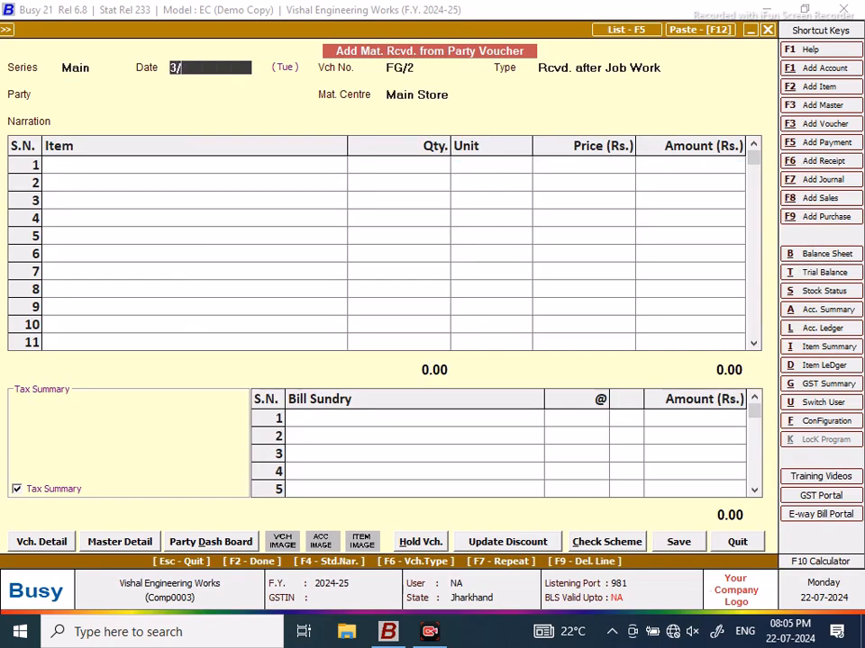
pyautogui.write('/4')
pyautogui.press('Return')
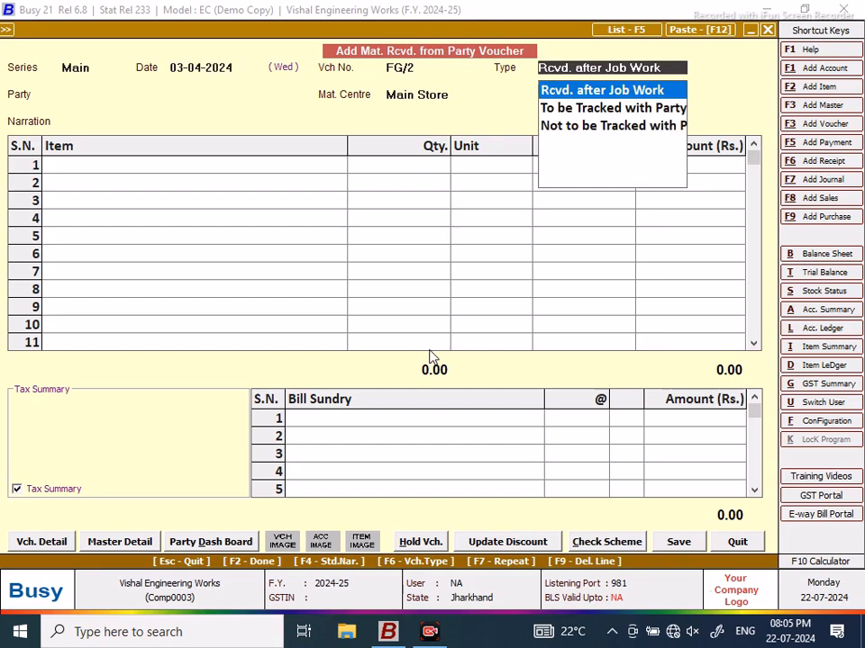
pyautogui.press('Return')
pyautogui.write('mu')
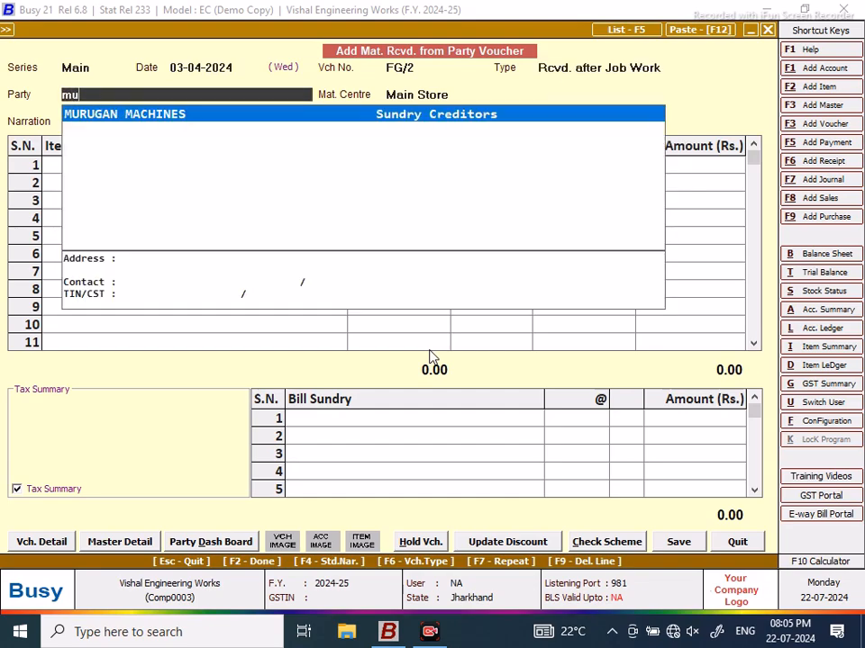
pyautogui.press('Return')
pyautogui.press('Return')
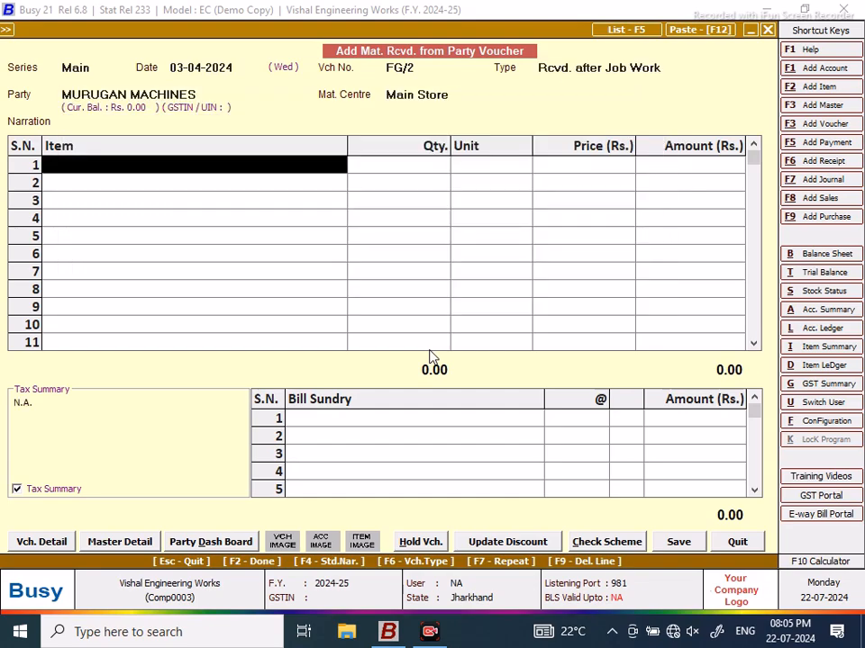
# Step: Receive 4 sets of SPIDER KIT TATA 1210SE against job 24-25/JOB/2 and save the voucher
pyautogui.write('spi')
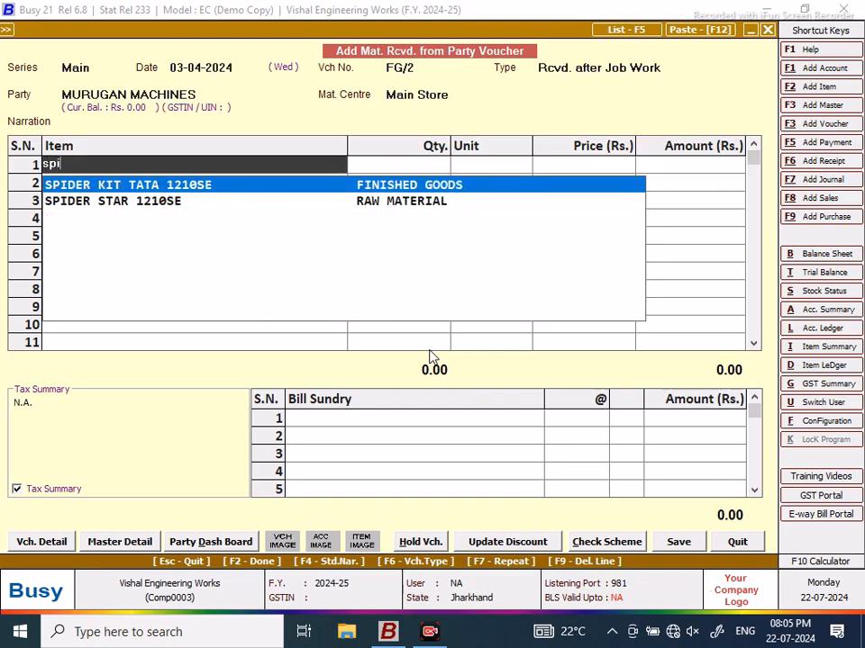
pyautogui.press('Return')
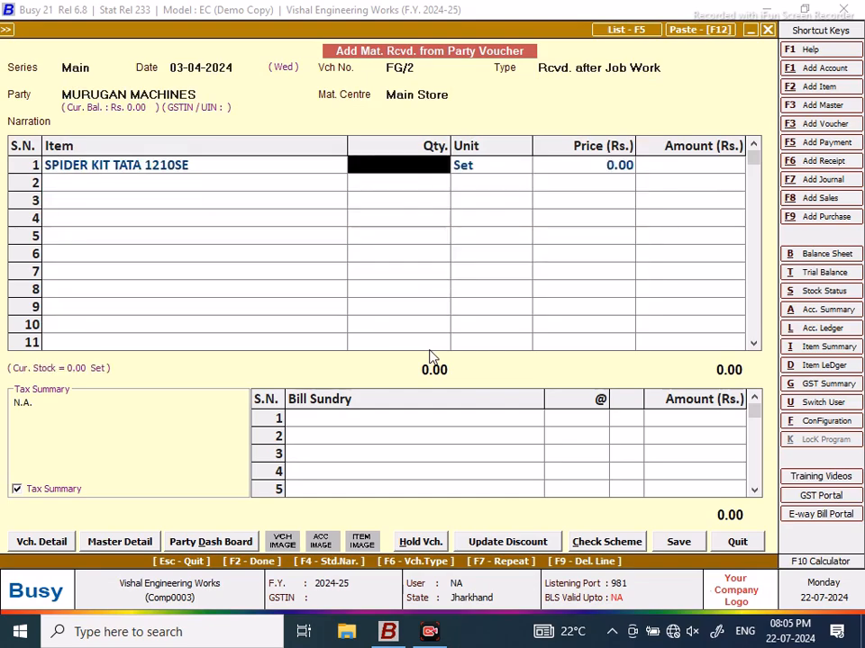
pyautogui.write('4')
pyautogui.press('Return')
pyautogui.press('Return')
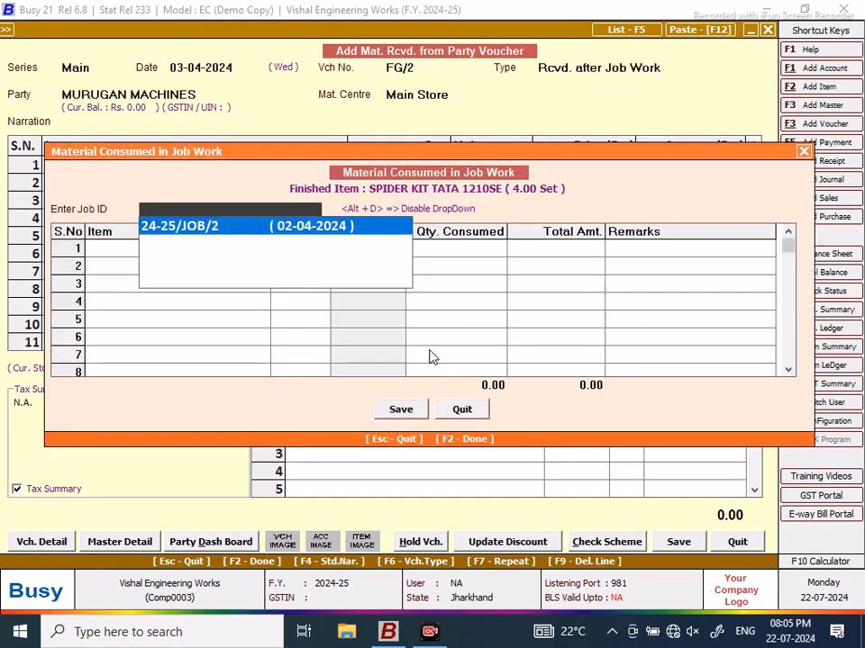
pyautogui.press('Return')
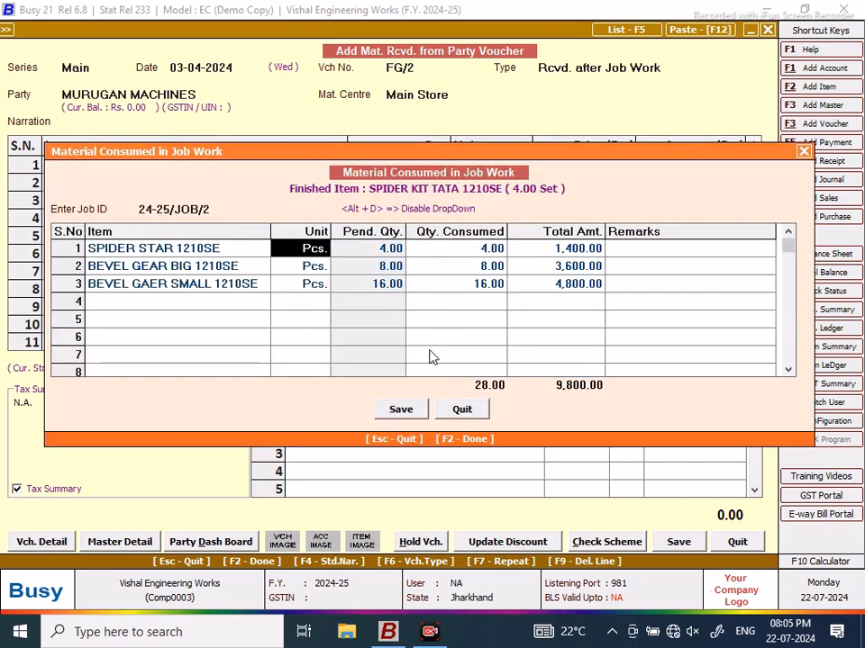
pyautogui.click(402, 410)
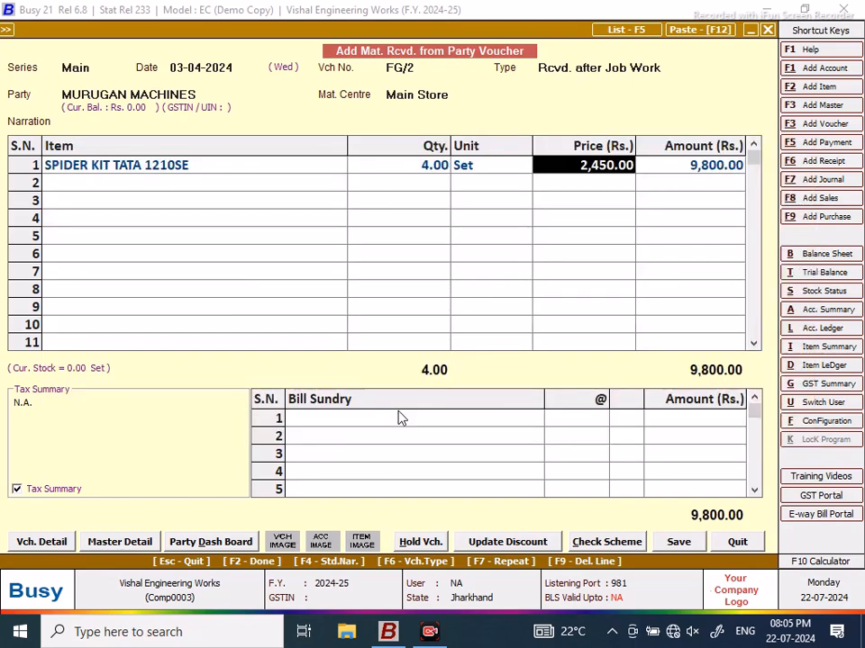
pyautogui.click(682, 545)
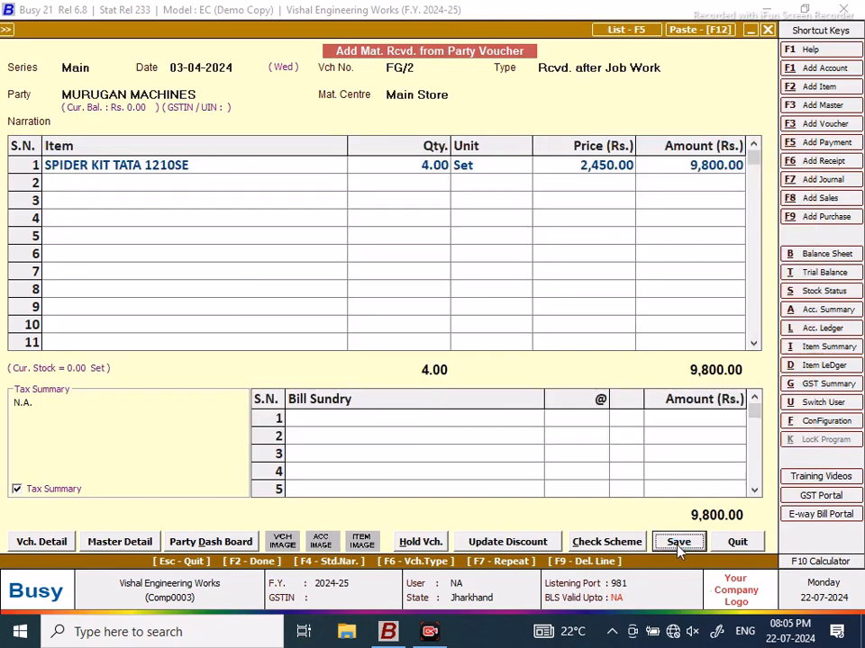
# Step: Finish saving FG/2 and start voucher FG/3 dated 05-04-2024 for MURUGAN MACHINES
pyautogui.click(426, 350)
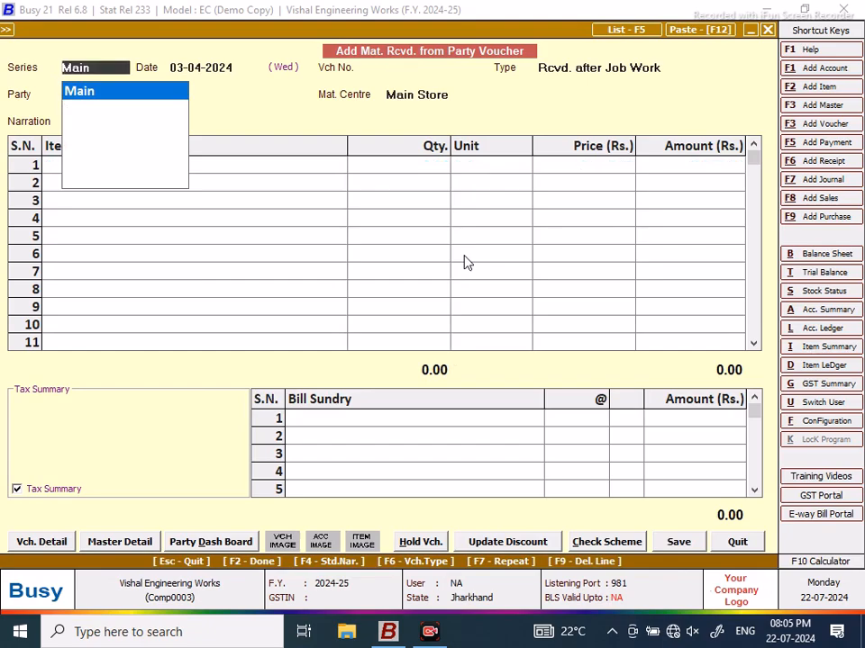
pyautogui.press('Return')
pyautogui.write('5/4')
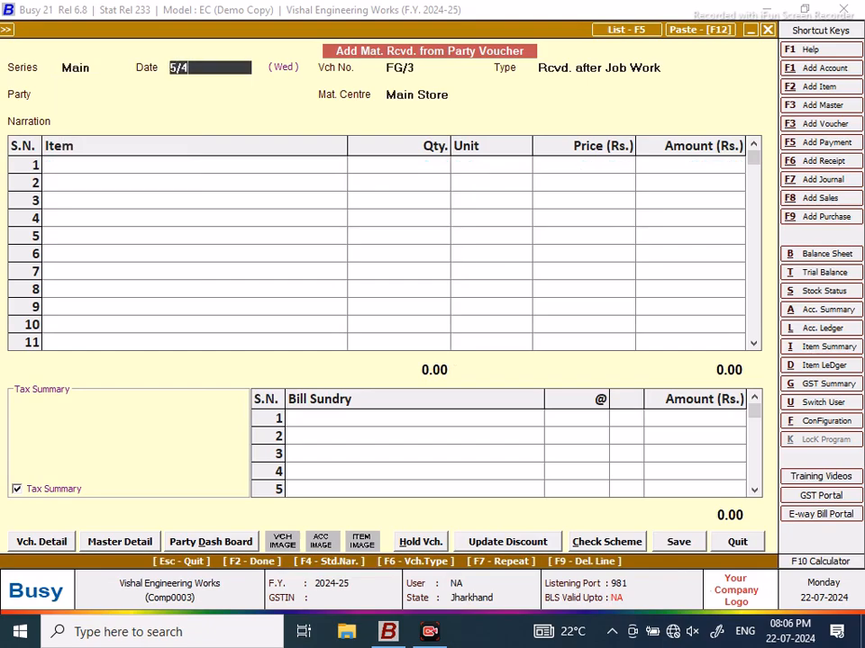
pyautogui.press('Return')
pyautogui.press('Return')
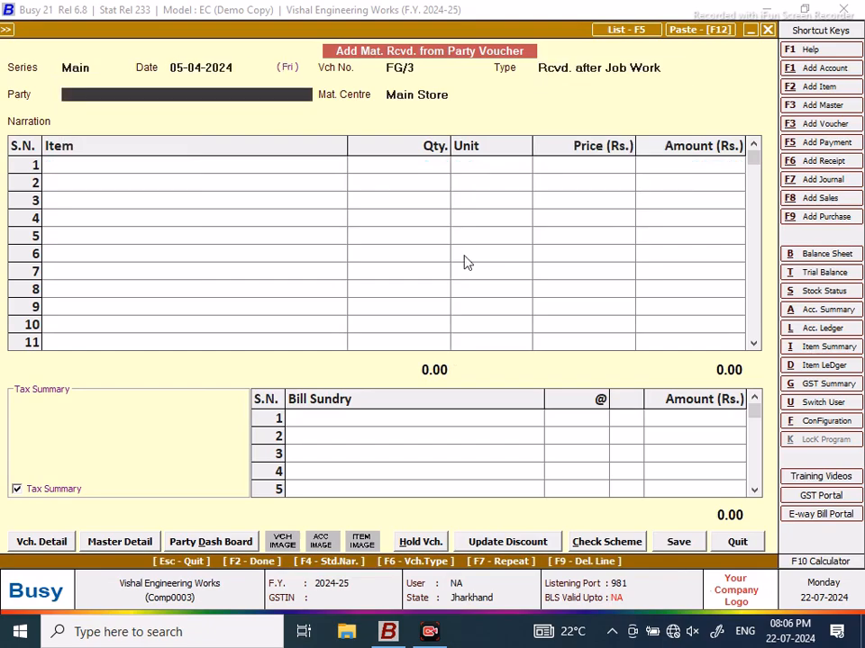
pyautogui.write('mu')
pyautogui.press('Return')
pyautogui.press('Return')
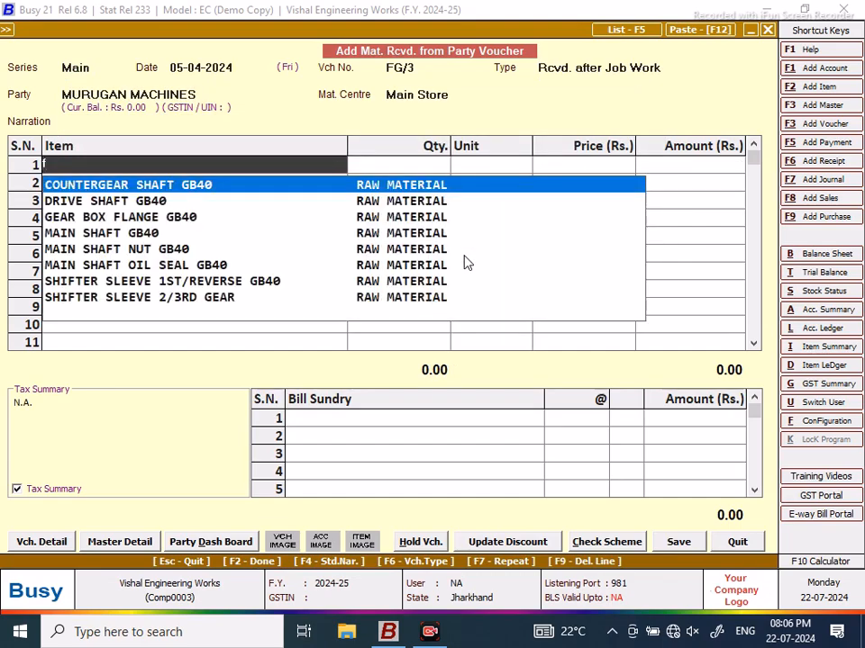
# Step: Add SCREW JACK 45TONNE with quantity 4 and bring up its stock ledger settings
pyautogui.press('BackSpace')
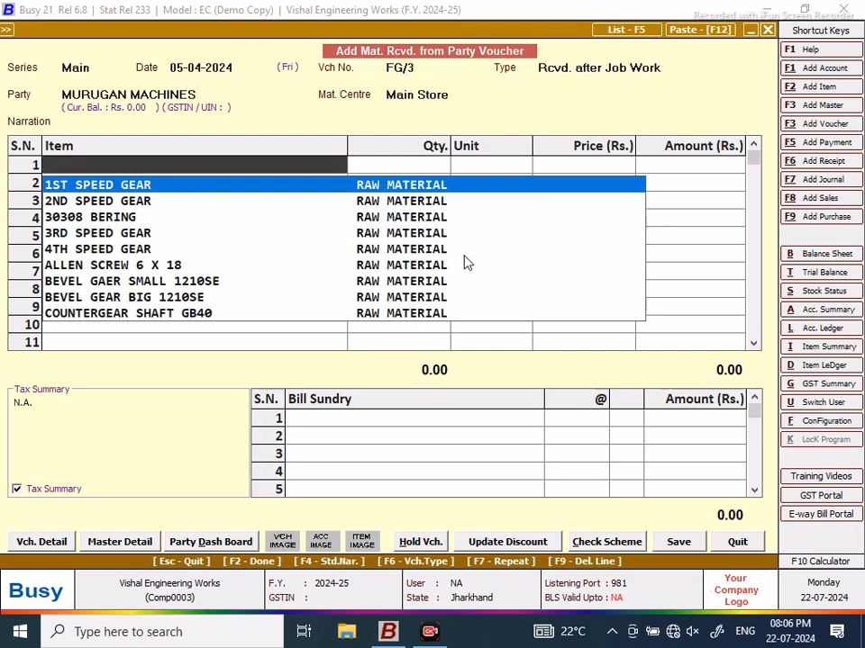
pyautogui.write('j')
pyautogui.press('BackSpace')
pyautogui.write('scr')
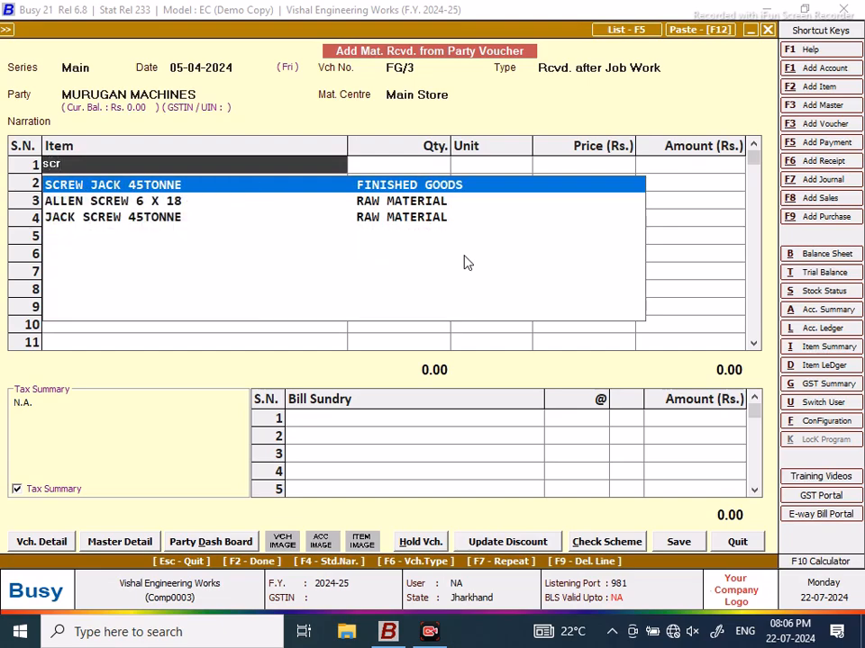
pyautogui.press('Return')
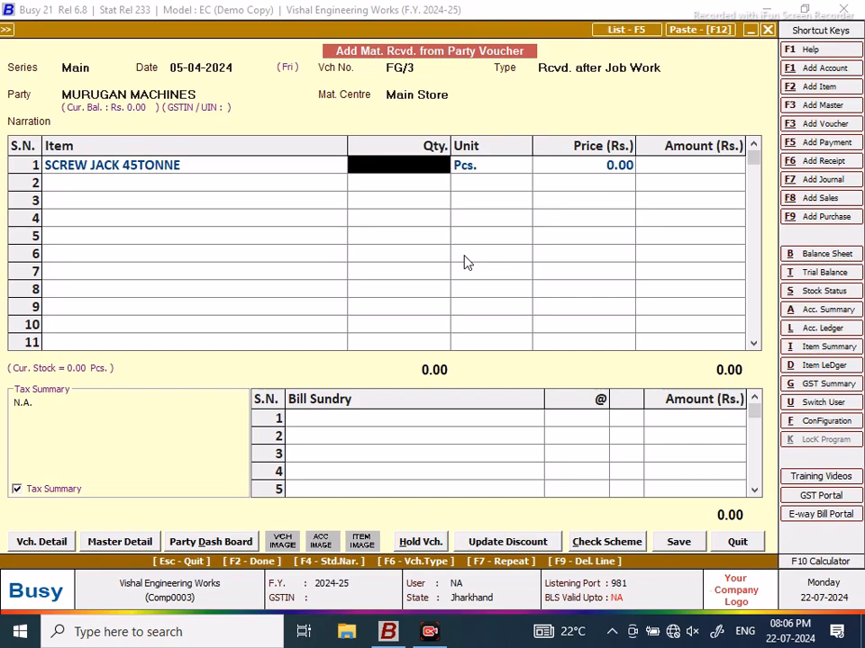
pyautogui.write('4')
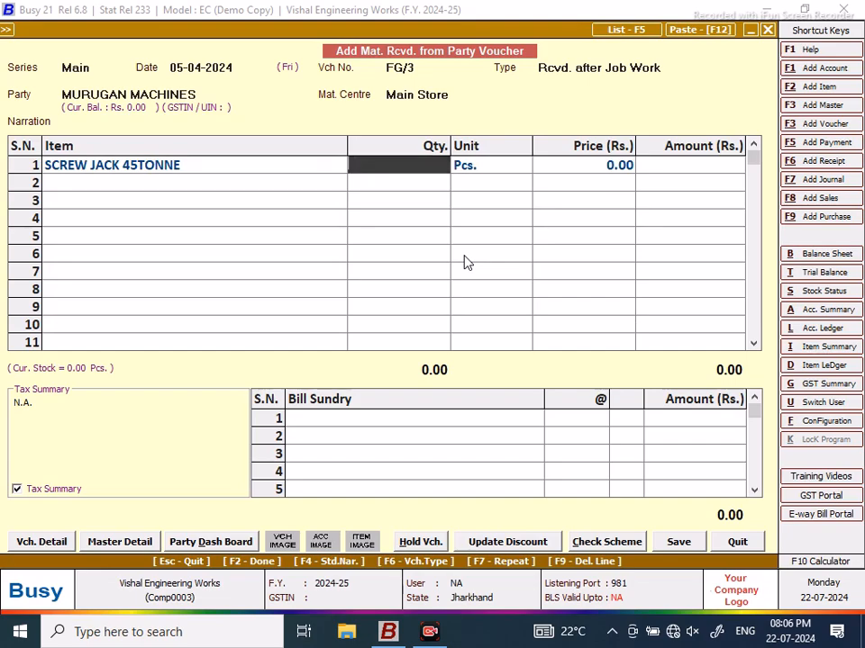
pyautogui.hotkey('alt', 'd')
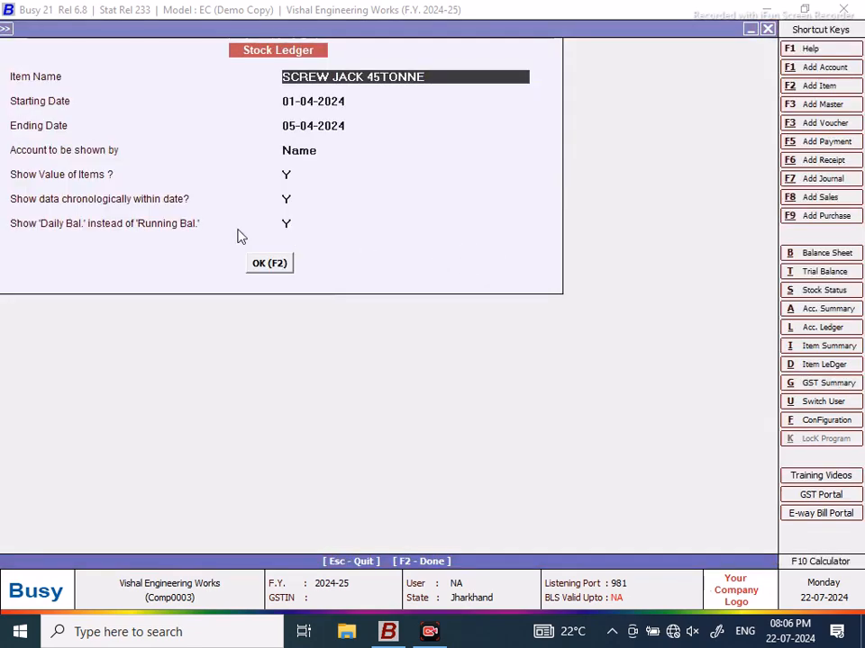
# Step: Review the stock ledgers of SCREW JACK 45TONNE and JACK HOUSING 45TONNE, checking MURUGAN MACHINES' job-work issue
pyautogui.click(280, 266)
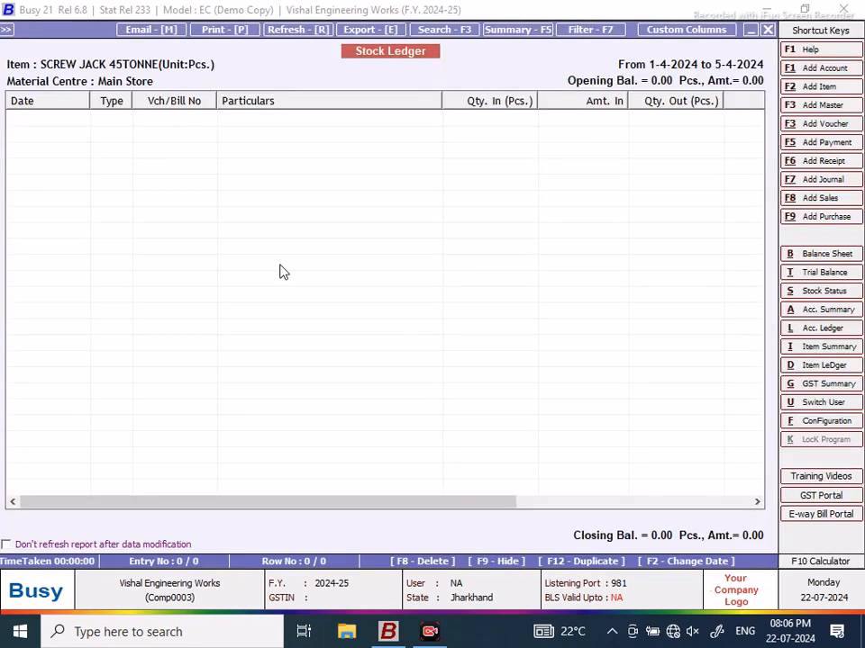
pyautogui.click(768, 30)
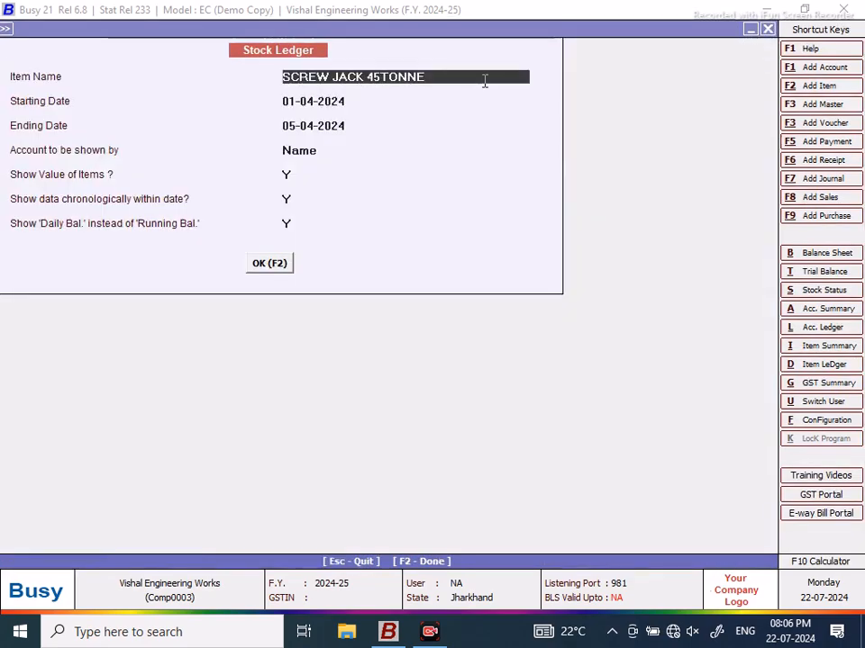
pyautogui.write('ja')
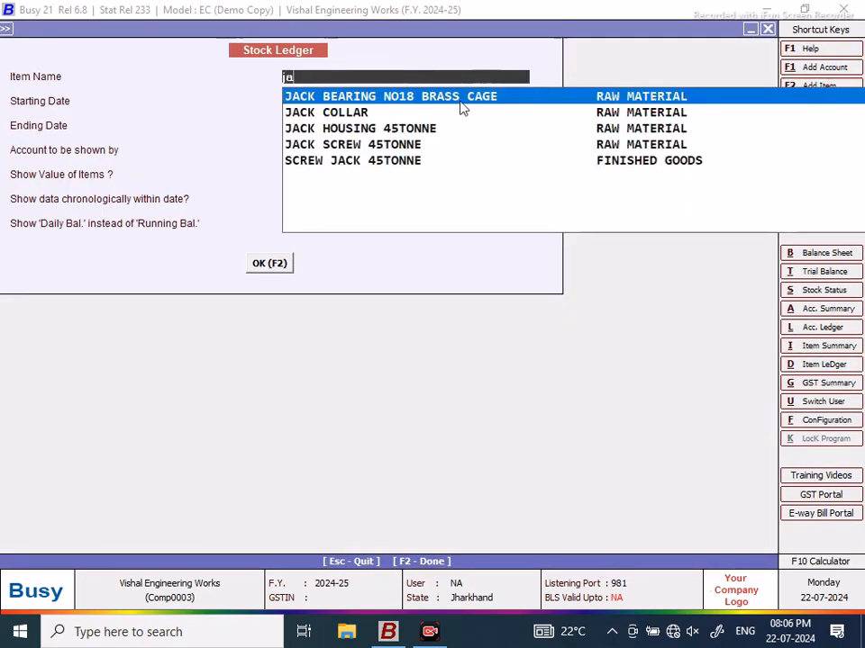
pyautogui.click(356, 129)
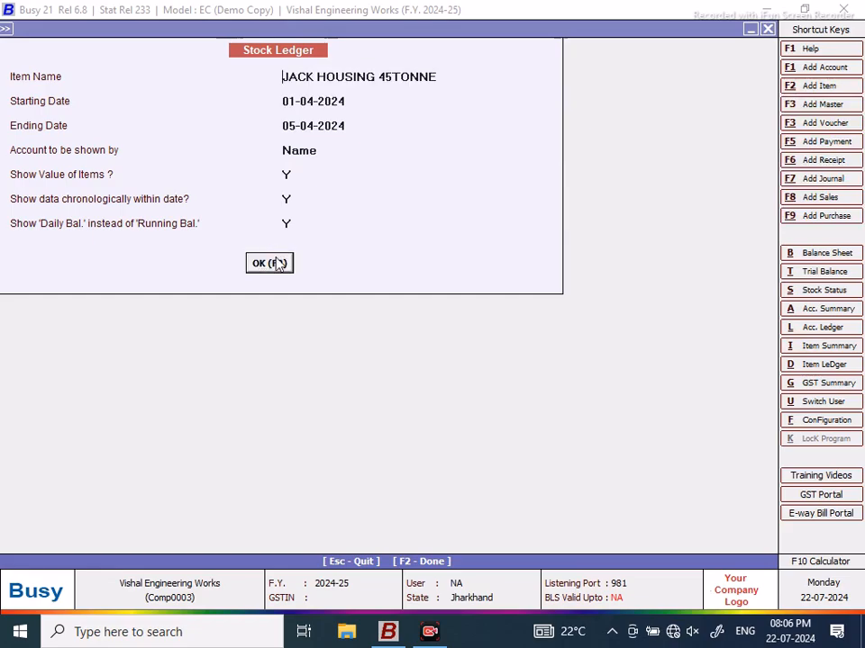
pyautogui.click(270, 263)
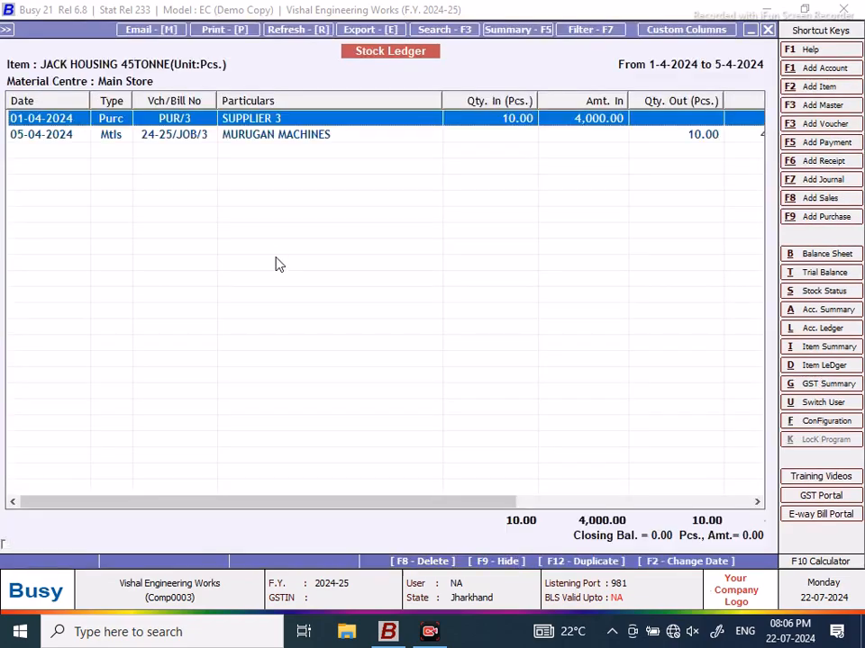
pyautogui.click(697, 136)
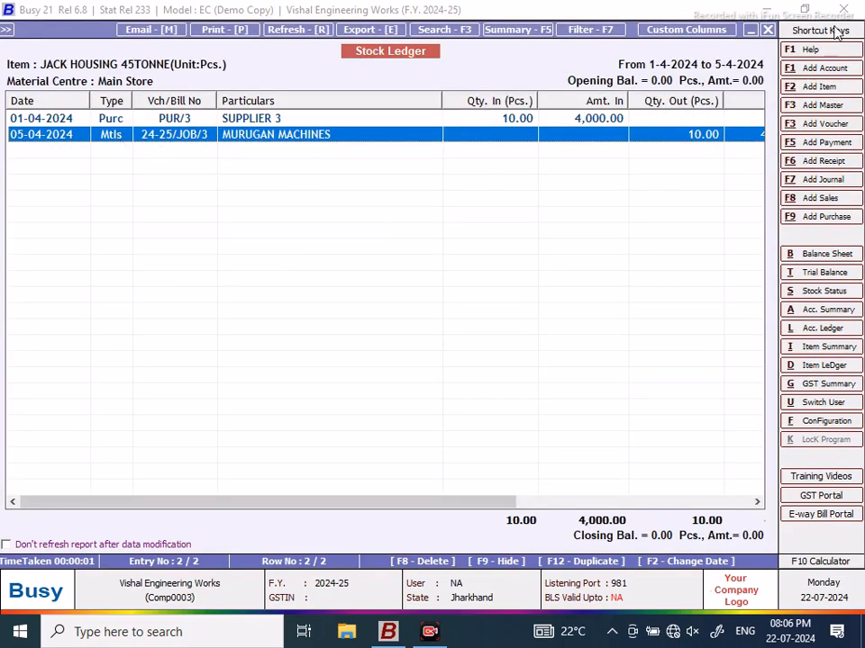
pyautogui.click(768, 29)
pyautogui.click(769, 29)
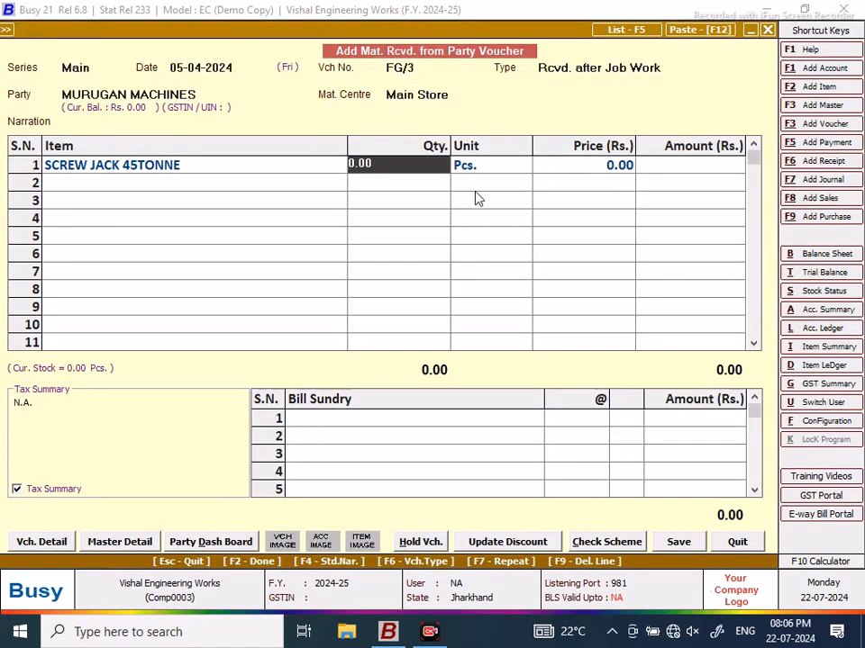
# Step: Set quantity 10, apply consumed materials from job 24-25/JOB/3, and save FG/3 at 11,640.00
pyautogui.write('10')
pyautogui.press('Return')
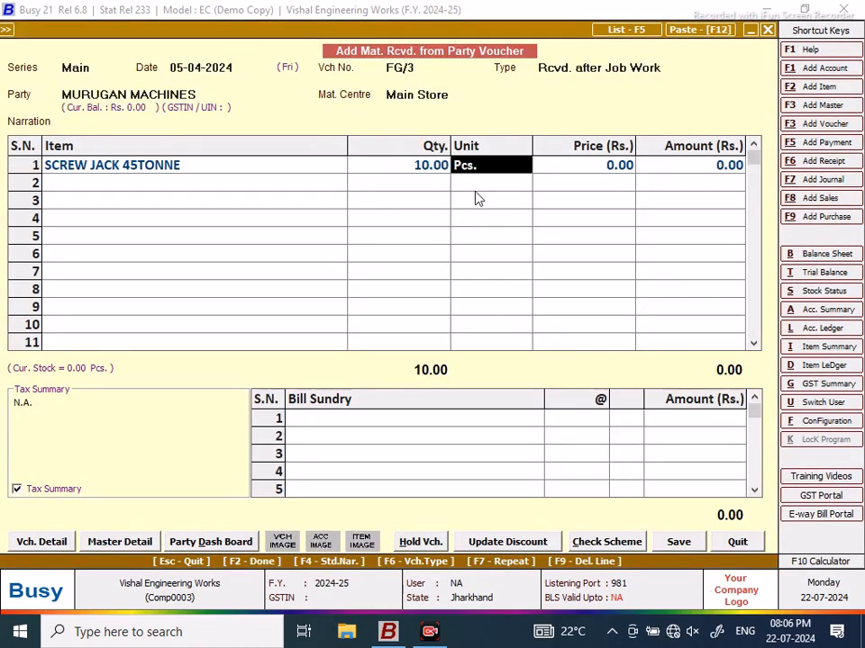
pyautogui.press('Return')
pyautogui.press('Return')
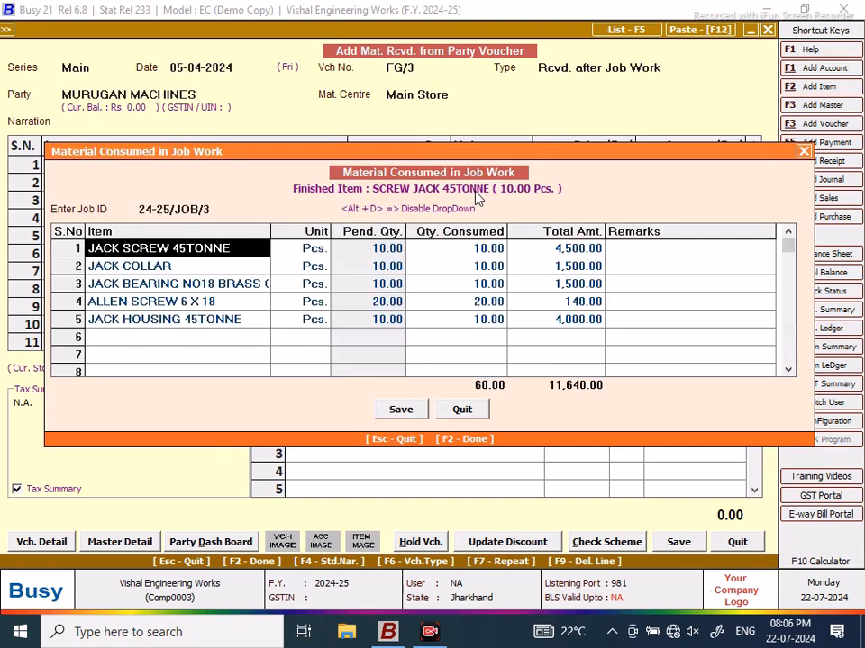
pyautogui.press('Return')
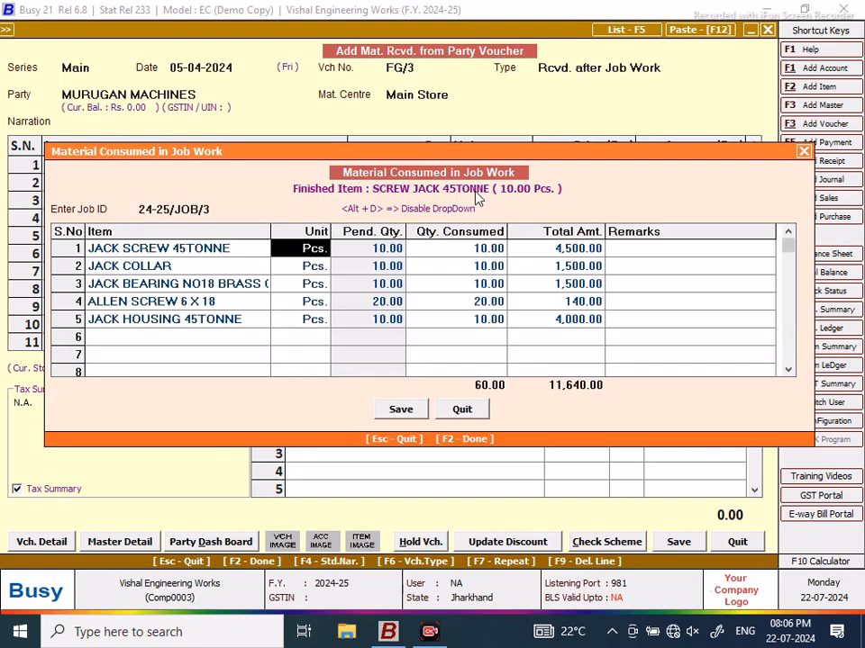
pyautogui.click(401, 409)
pyautogui.click(678, 541)
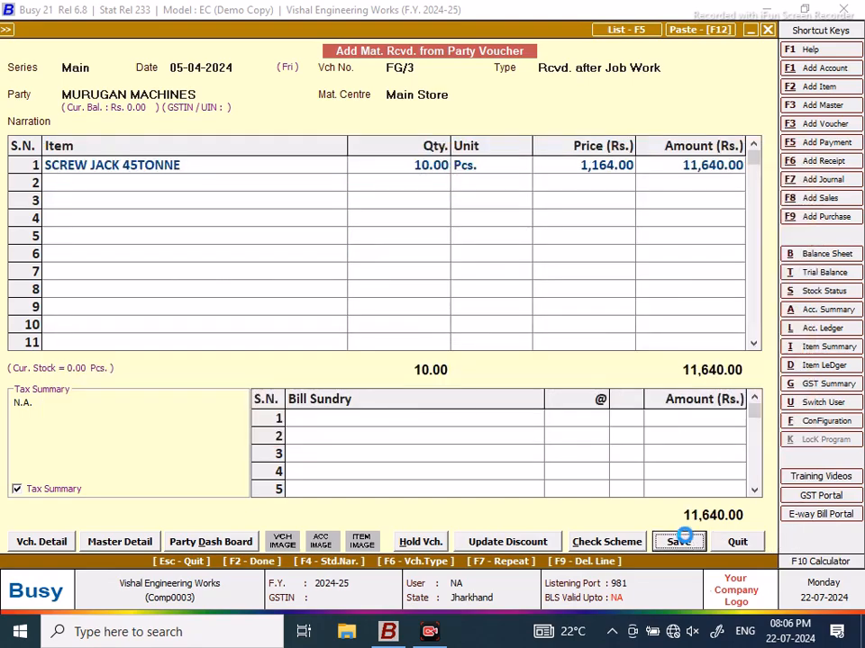
pyautogui.click(421, 353)
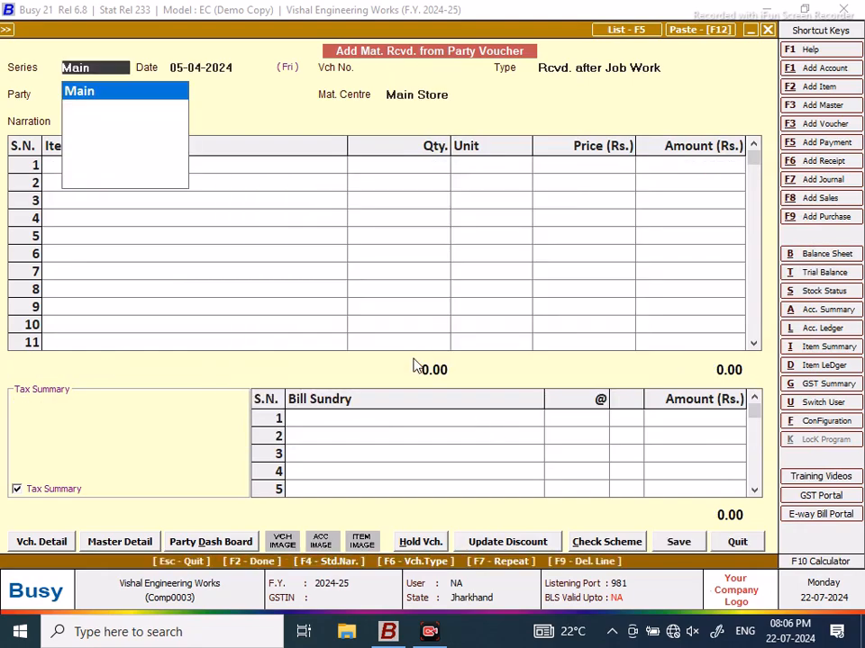
# Step: Close the blank voucher and load the NEW DESIGN query in SQL Query, entering its edit password
pyautogui.click(738, 546)
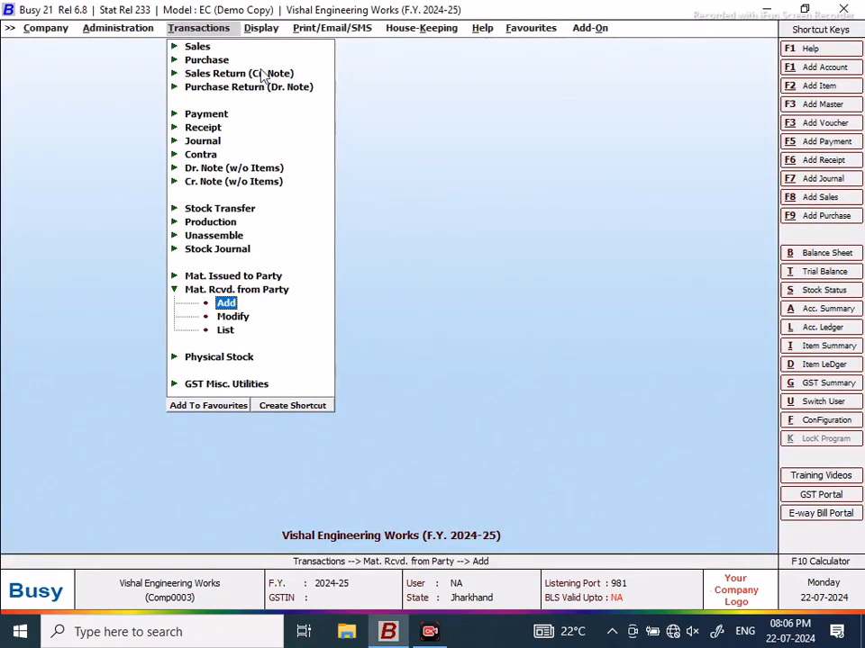
pyautogui.click(261, 27)
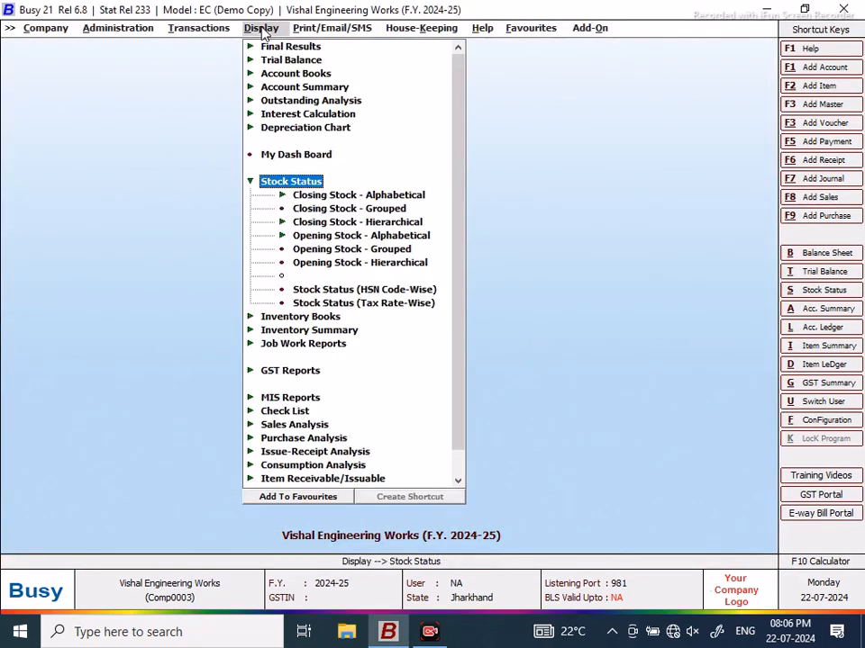
pyautogui.click(531, 32)
pyautogui.click(558, 50)
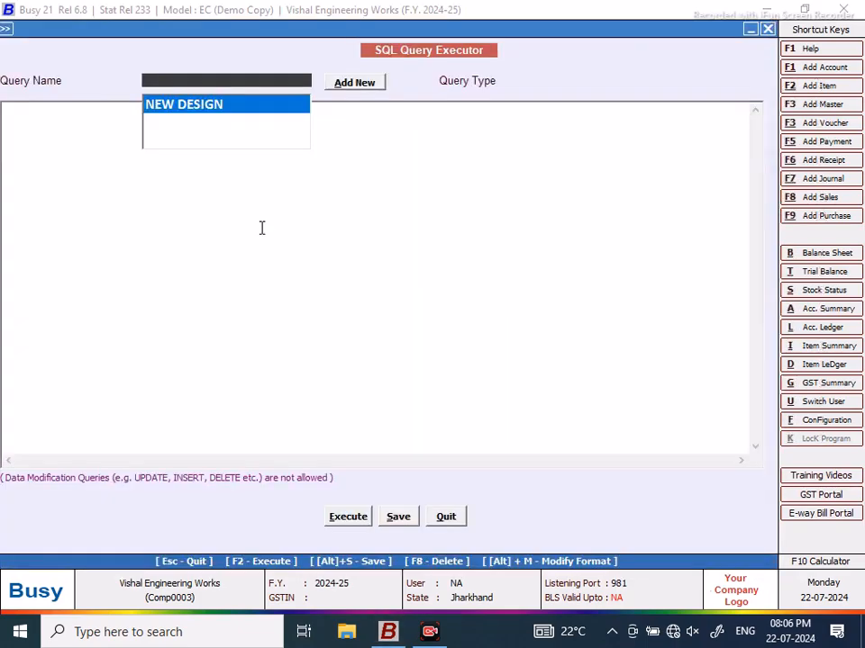
pyautogui.click(213, 107)
pyautogui.write('**')
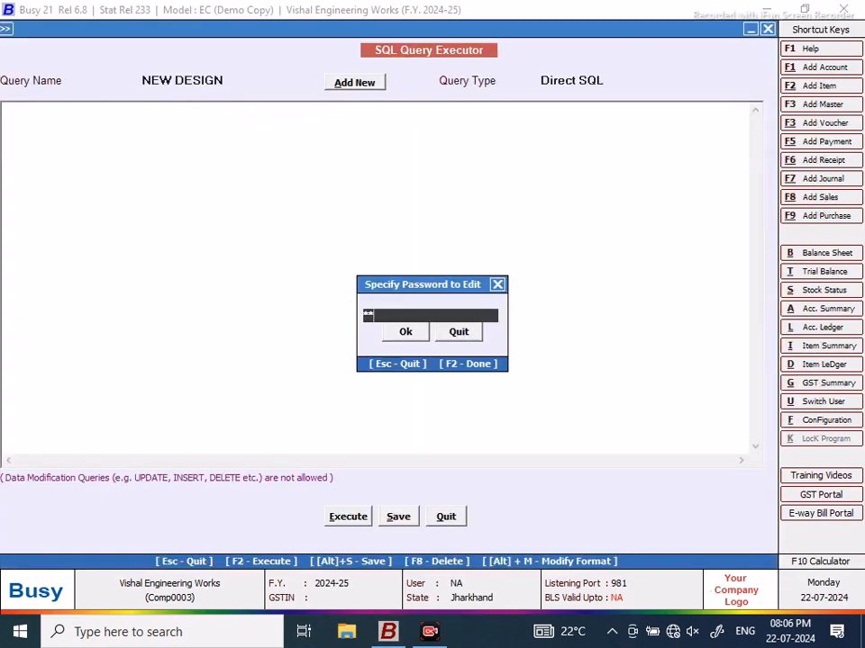
pyautogui.click(407, 332)
# Step: Run the NEW DESIGN query for 01-04-2024 to 05-04-2024 and start printing the 57-row result
pyautogui.click(348, 517)
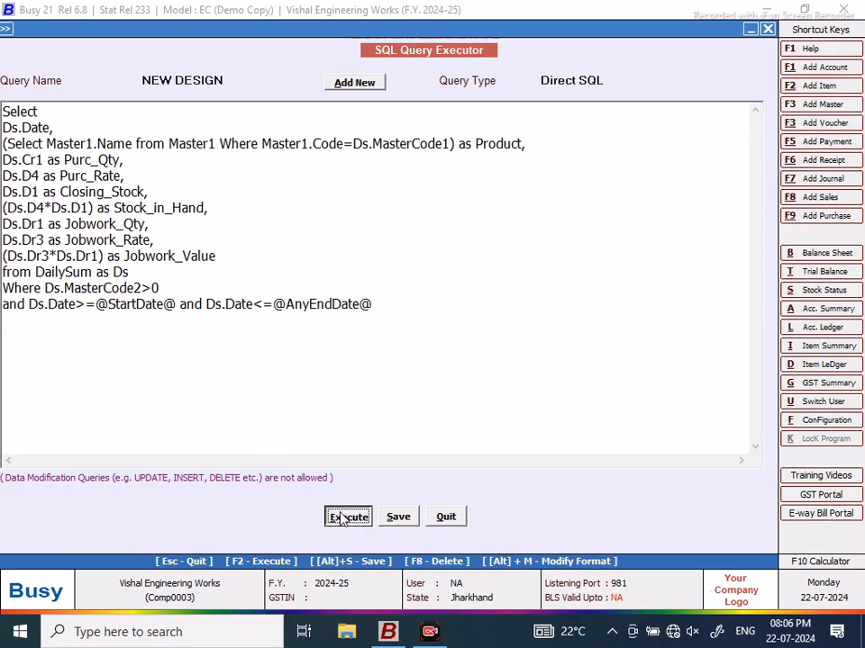
pyautogui.click(537, 346)
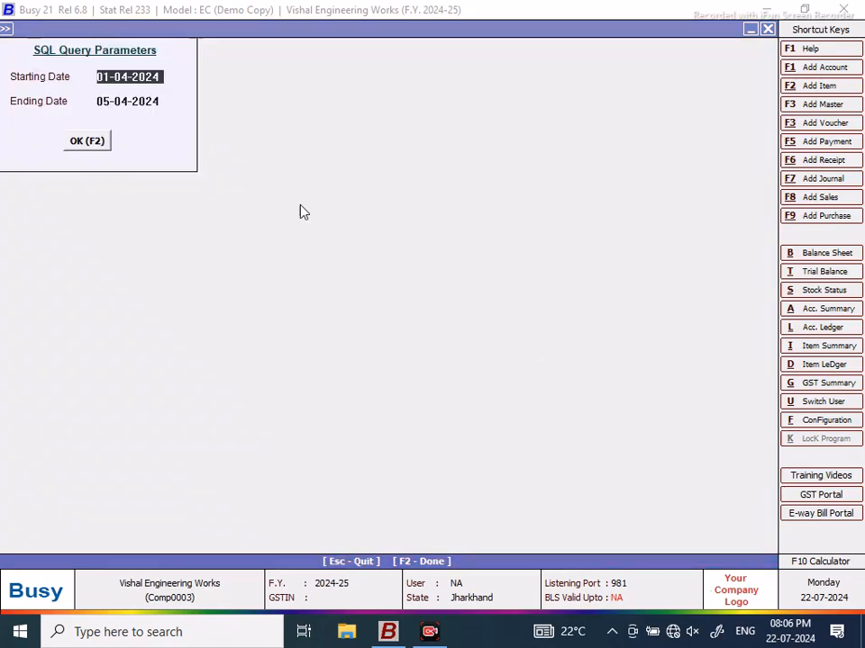
pyautogui.click(81, 142)
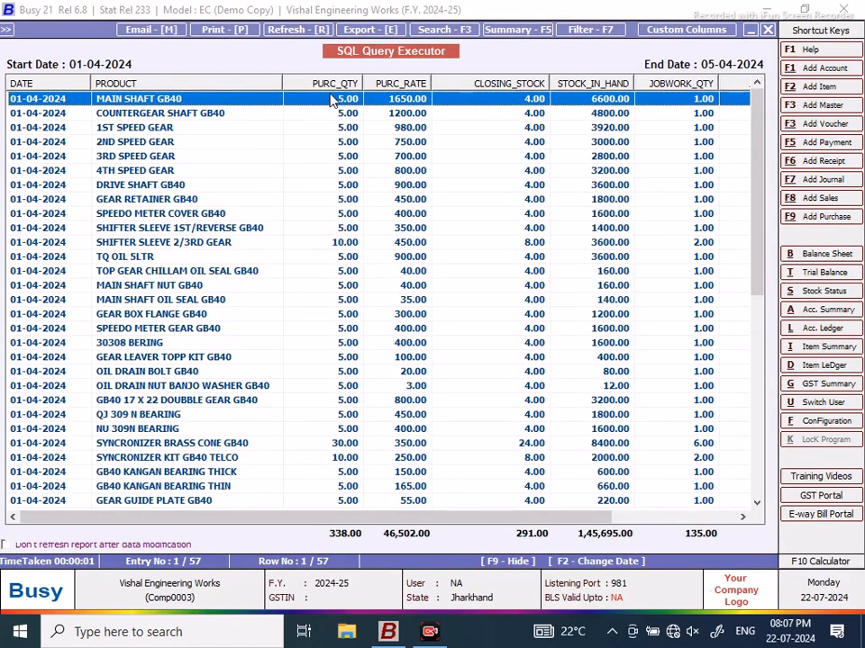
pyautogui.click(228, 33)
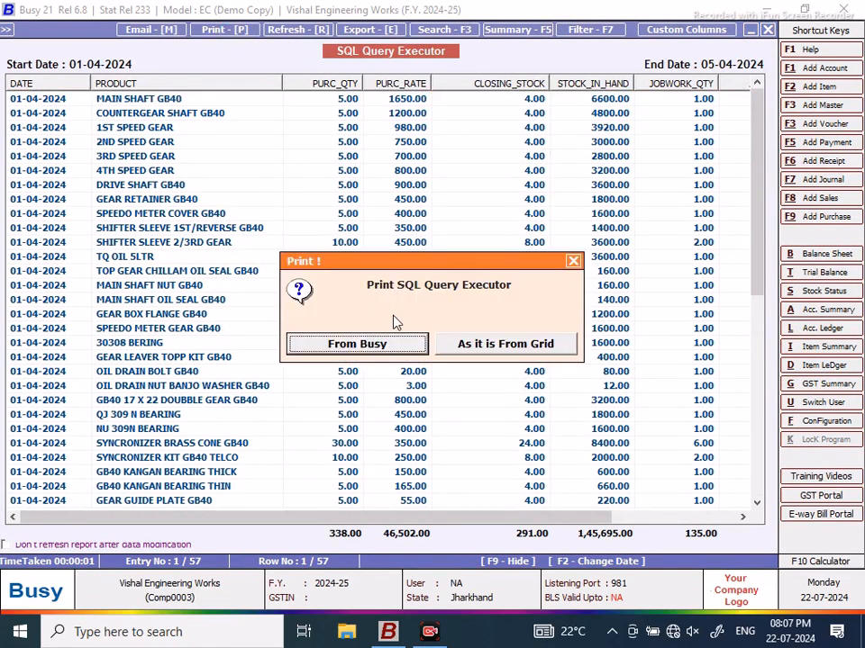
# Step: Open a print preview of the query results, printed as it is from the grid
pyautogui.click(499, 354)
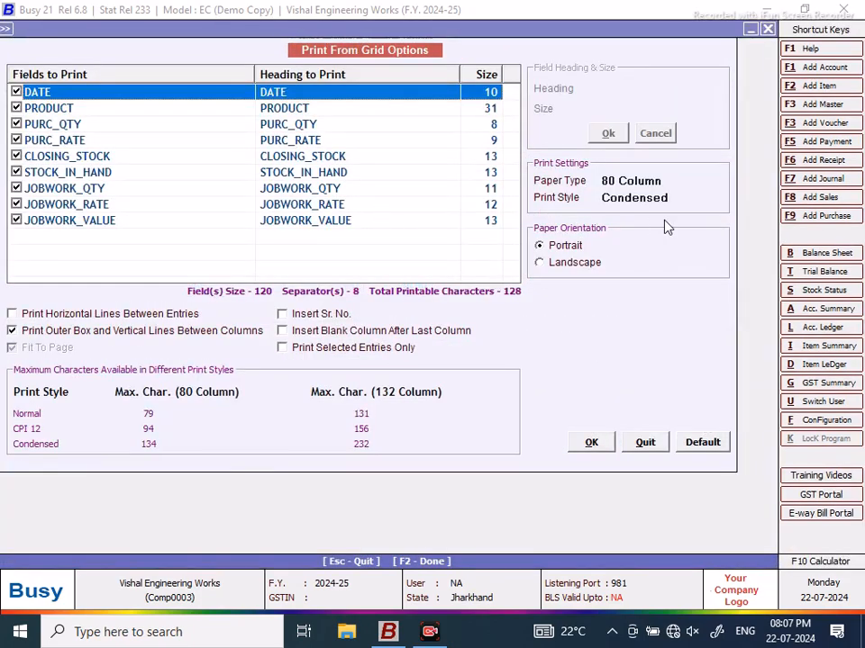
pyautogui.click(592, 444)
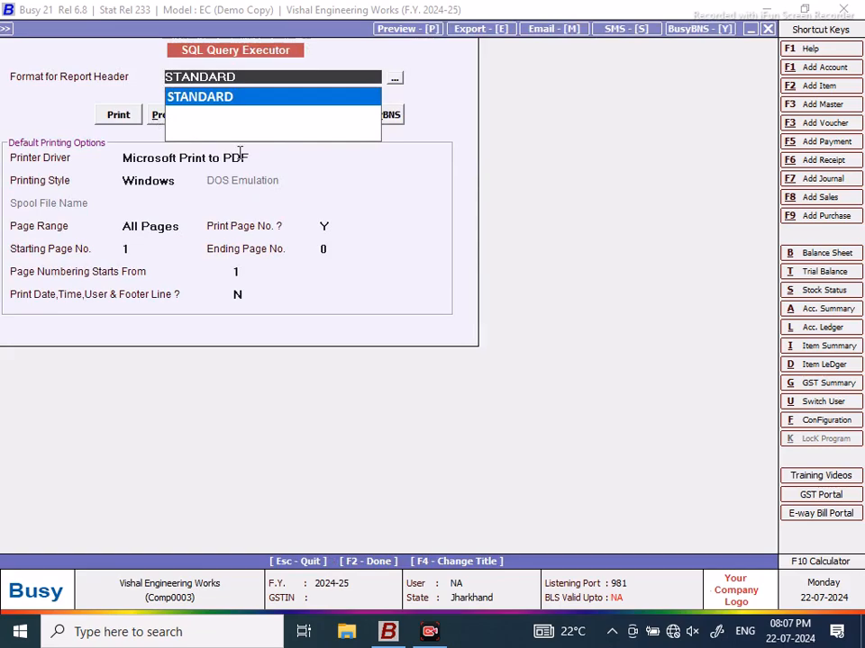
pyautogui.click(159, 115)
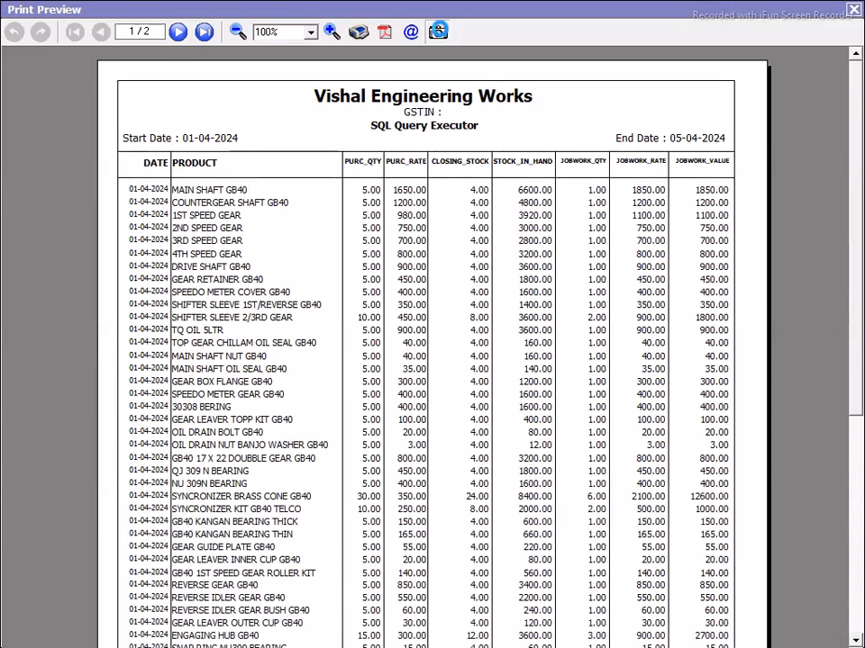
# Step: Save preview page 1 as a JPEG image named '1a' on the Desktop
pyautogui.click(438, 33)
pyautogui.click(478, 178)
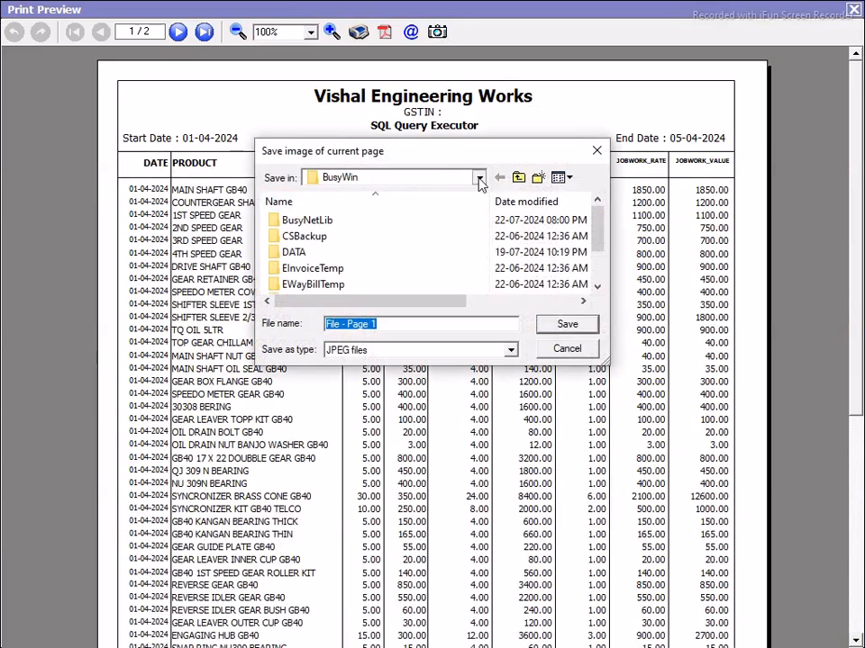
pyautogui.click(341, 195)
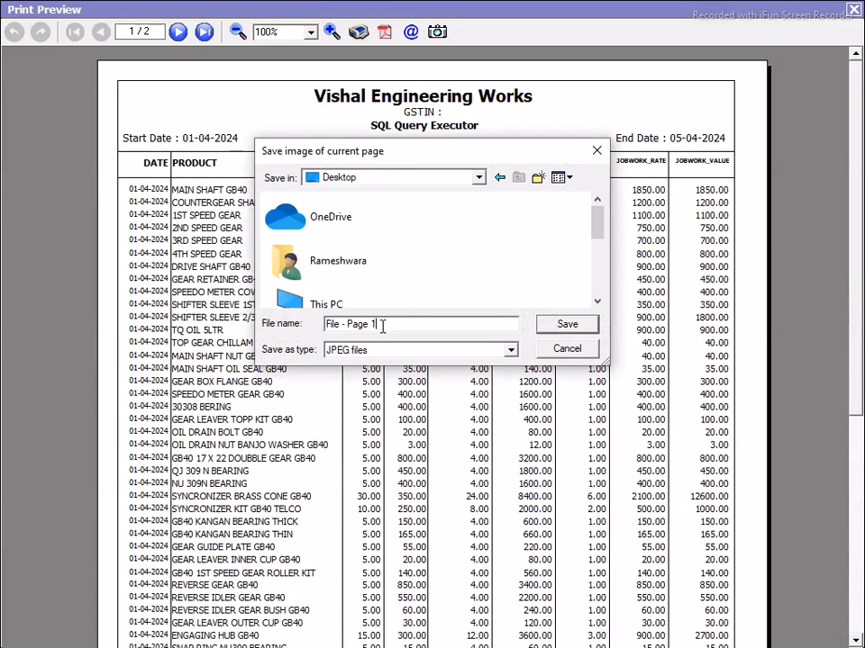
pyautogui.moveTo(382, 326); pyautogui.dragTo(297, 333)
pyautogui.write('1a')
pyautogui.click(573, 330)
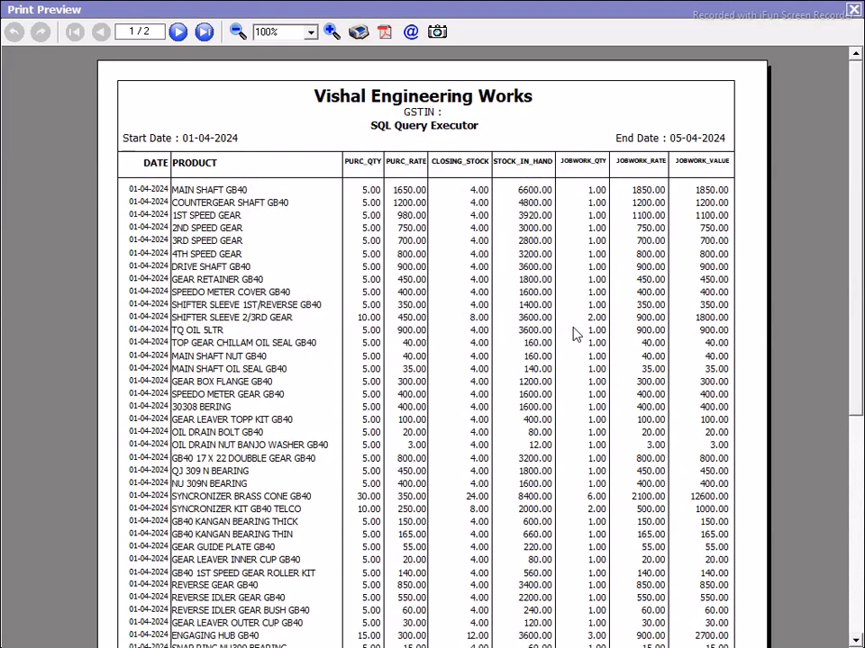
# Step: Save preview page 2 as a JPEG image named '1b'
pyautogui.click(204, 33)
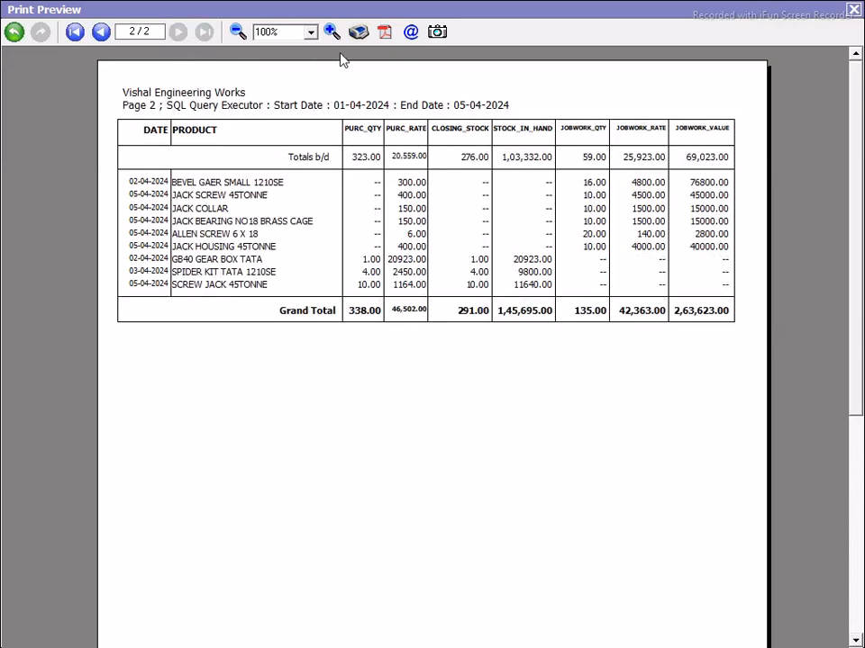
pyautogui.click(436, 33)
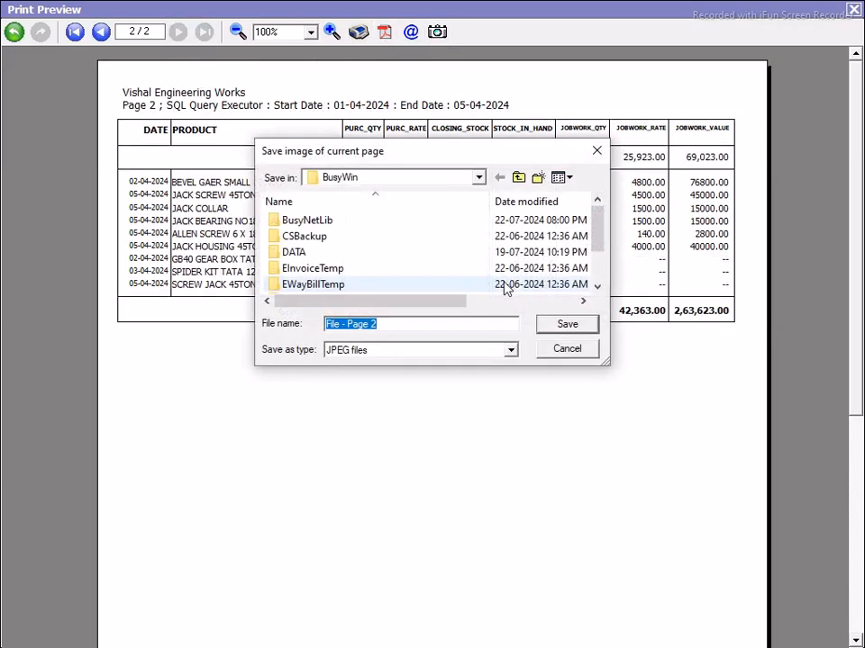
pyautogui.write('1b')
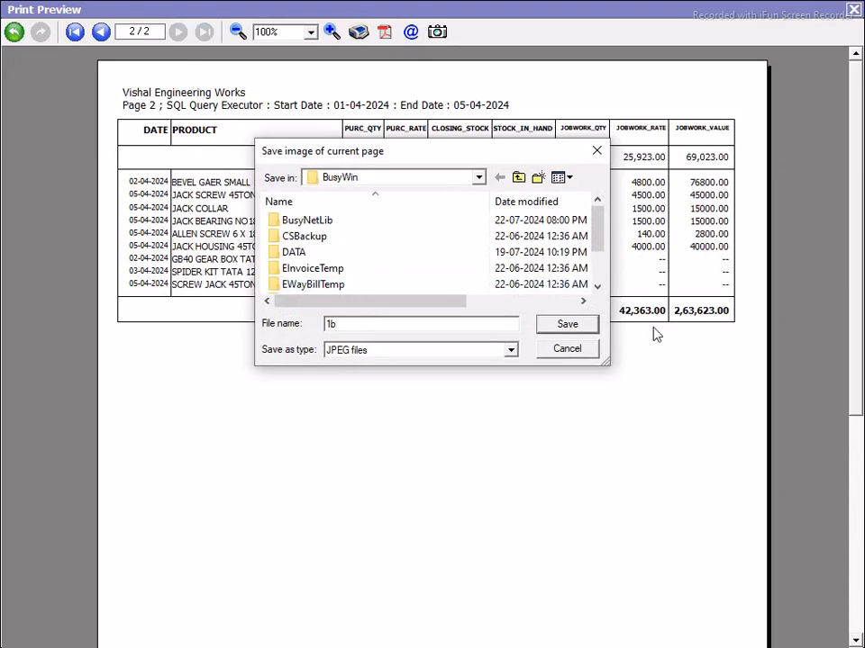
pyautogui.click(574, 326)
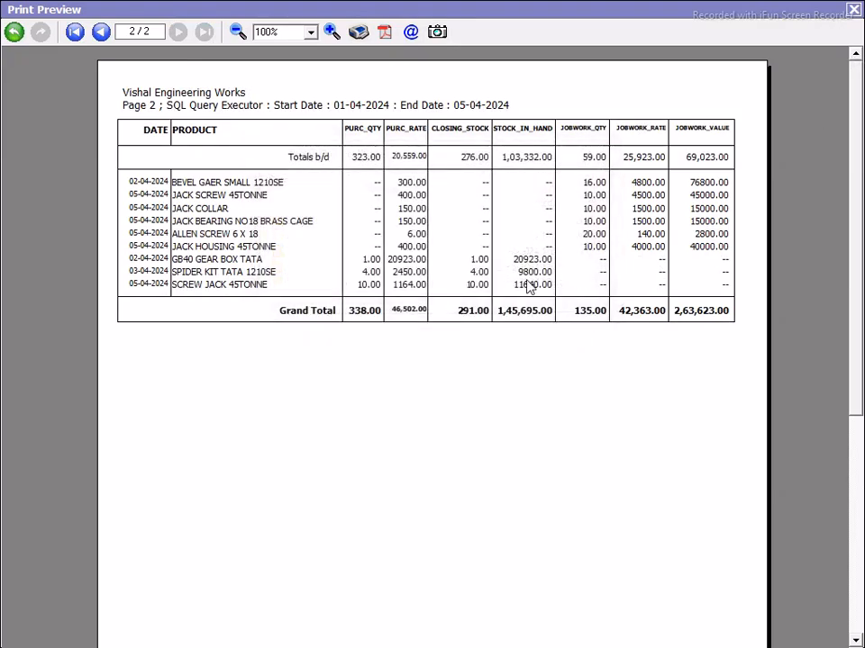